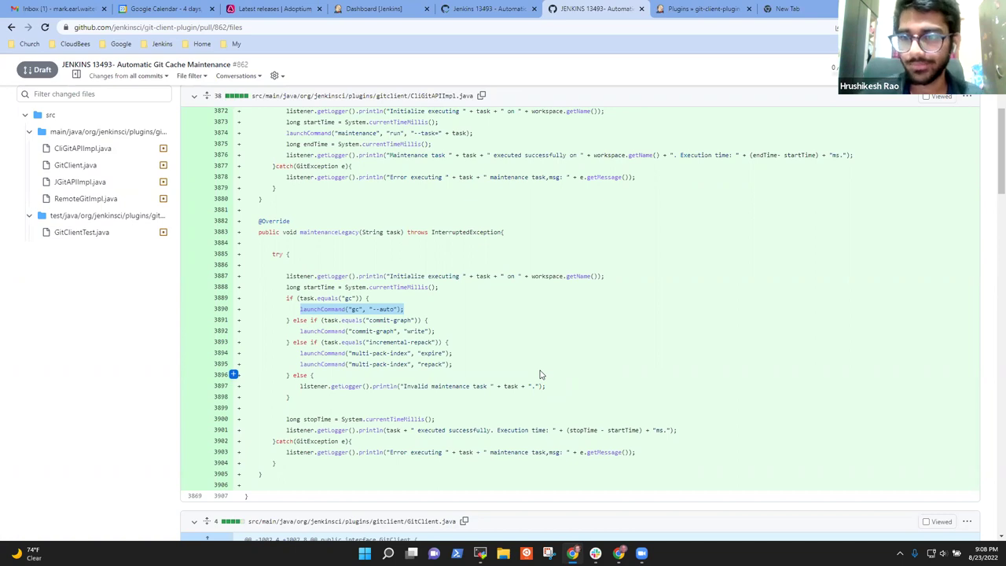
Review PR #862's commit list and git-plugin PR #1277, then go to the Jenkins dashboard.
scroll(272, 236, "up", 5)
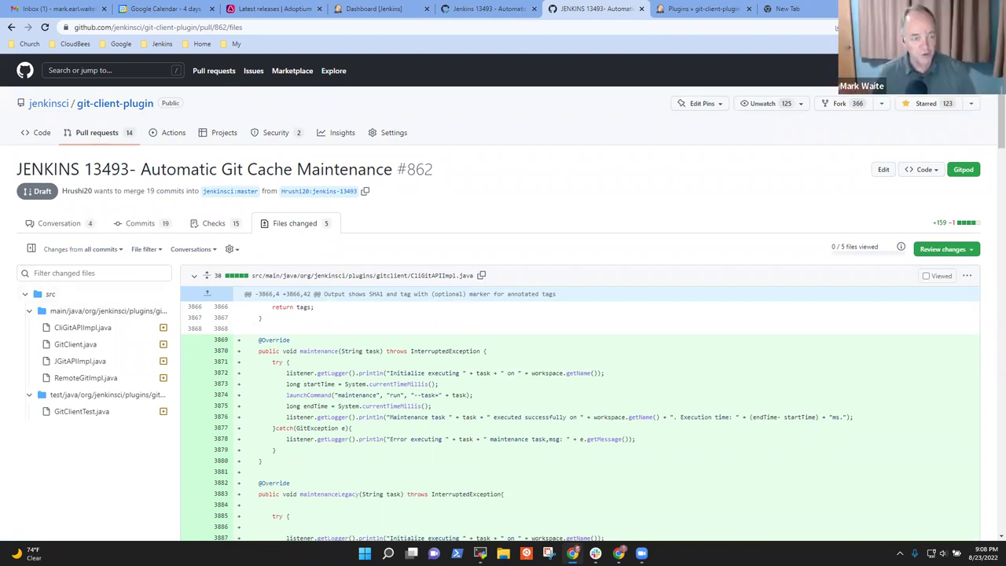
left_click(160, 224)
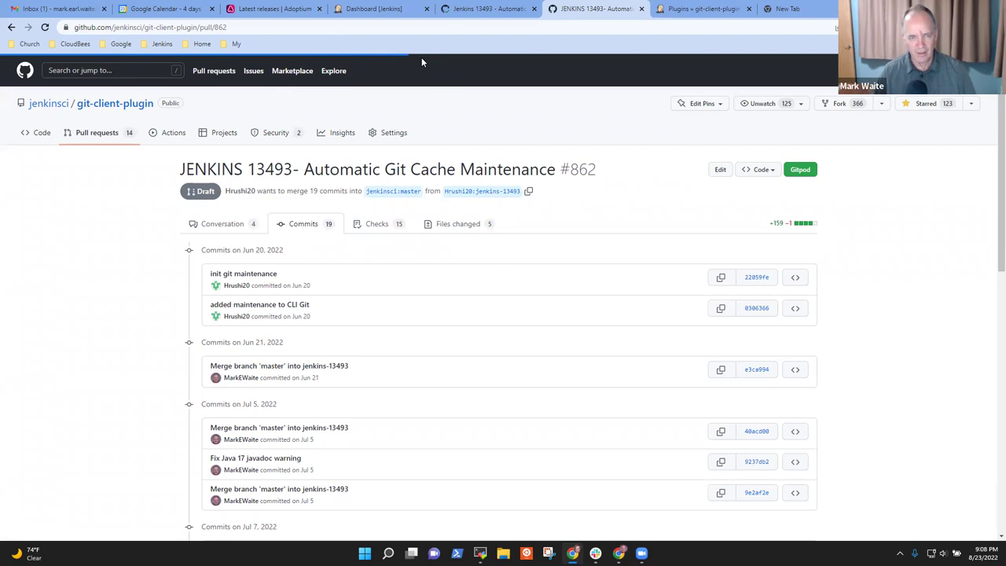
left_click(489, 9)
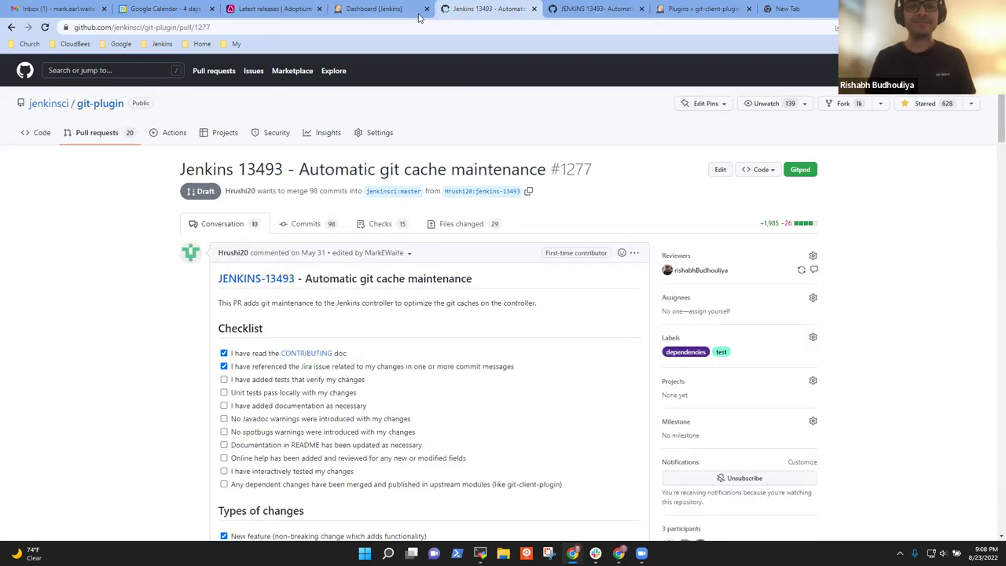
left_click(383, 12)
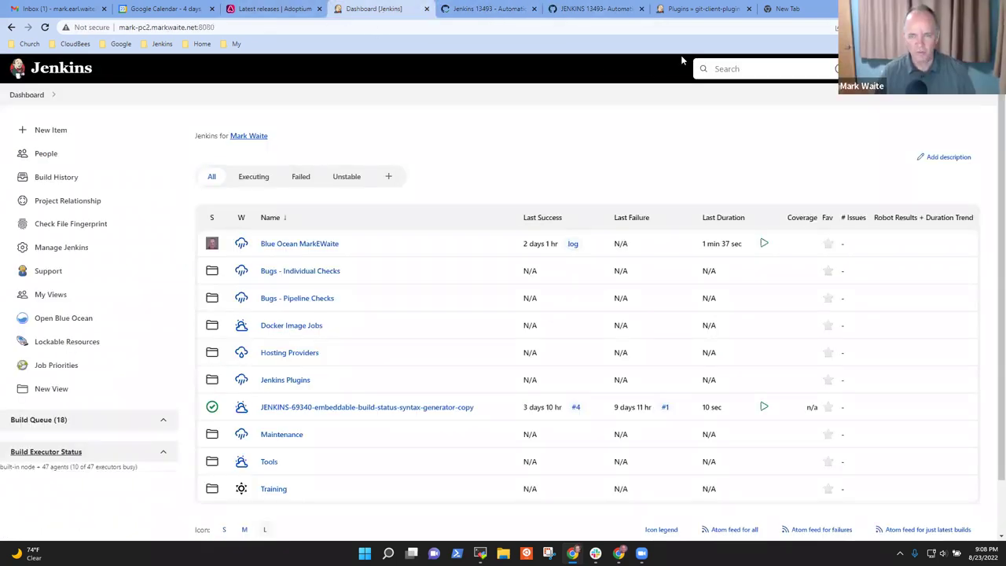
Filter installed Jenkins plugins for 'git' to check the git client and git plugin versions.
left_click(63, 247)
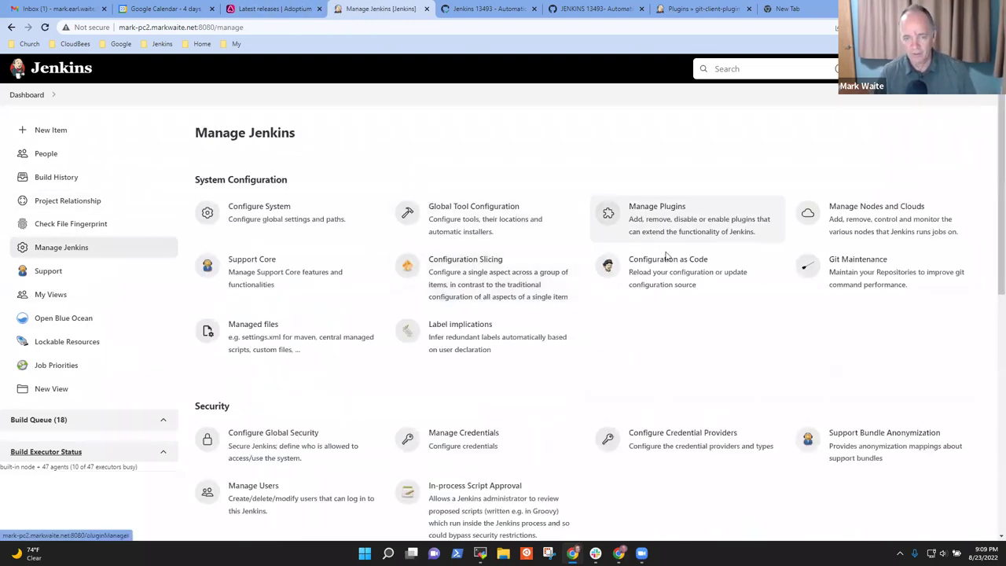
left_click(673, 218)
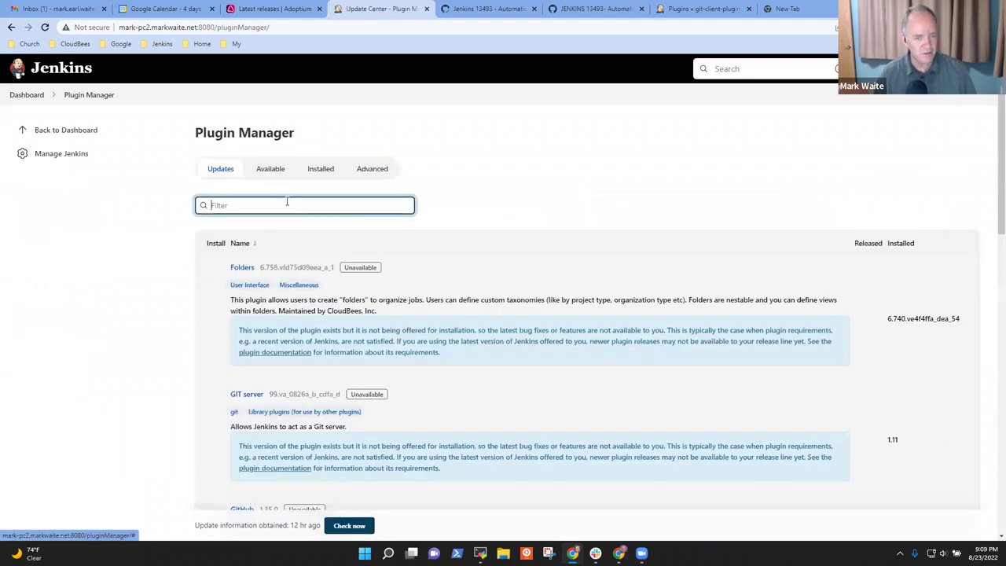
left_click(318, 170)
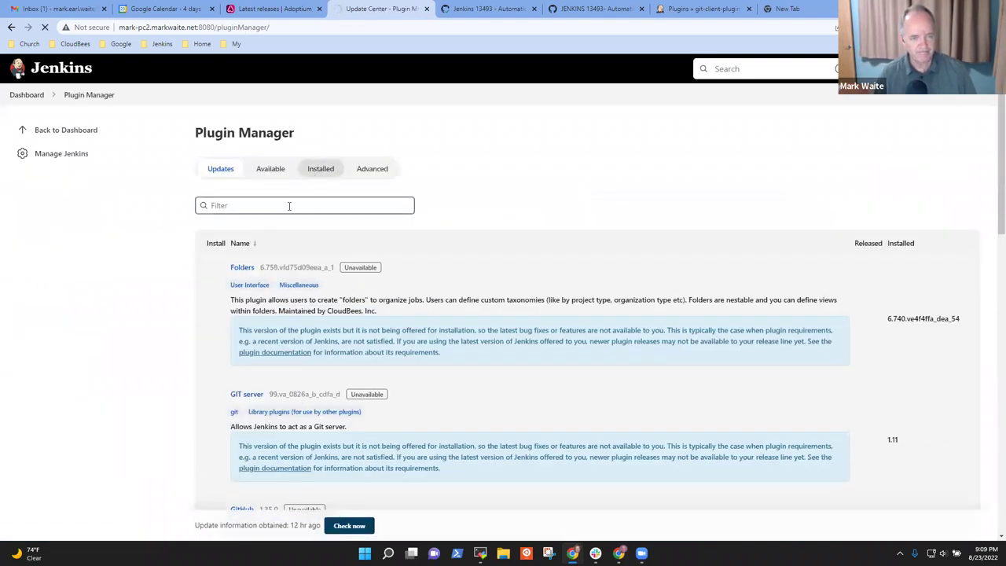
type("g")
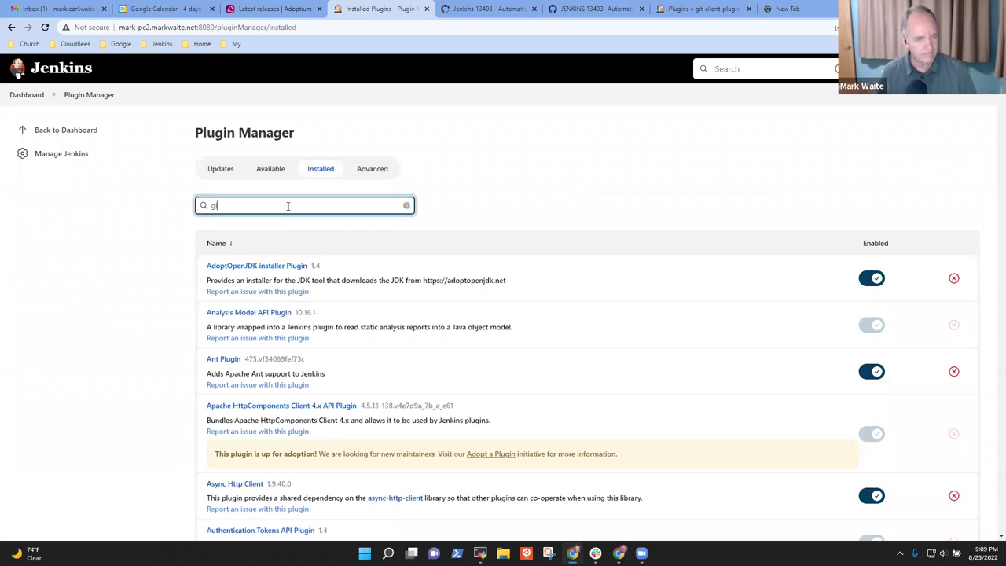
type("it")
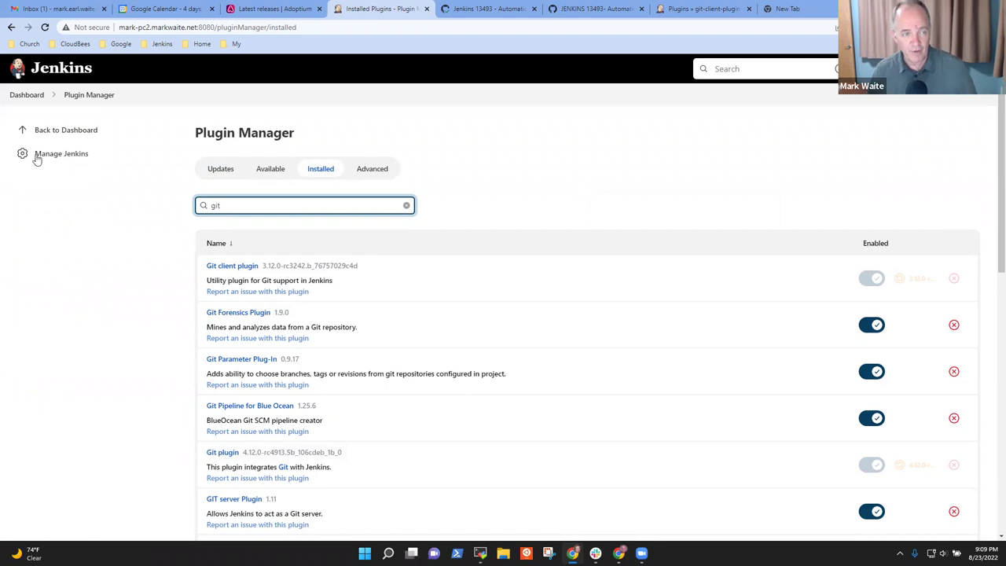
Go from the dashboard through Manage Jenkins to the Git Maintenance page.
left_click(29, 101)
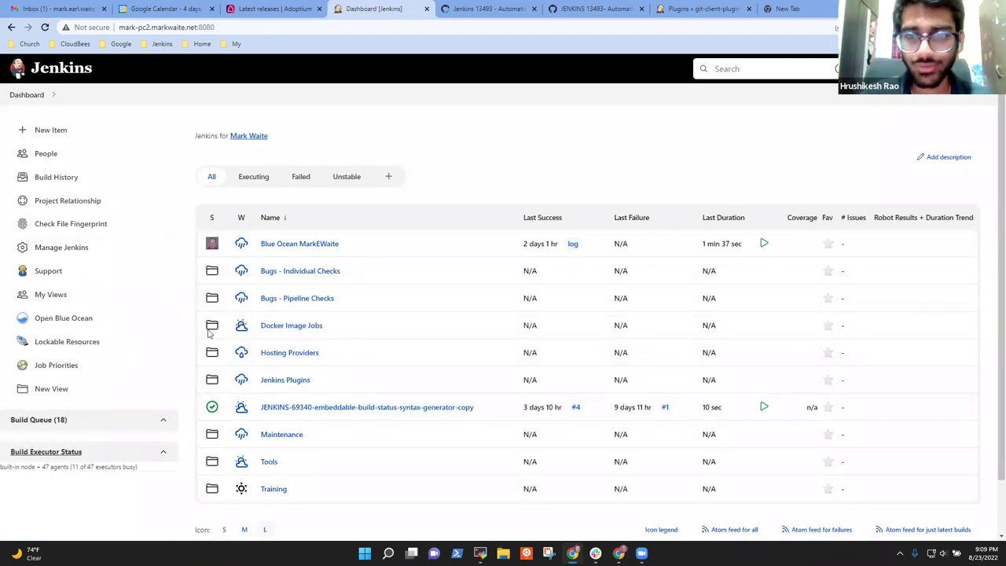
left_click(64, 253)
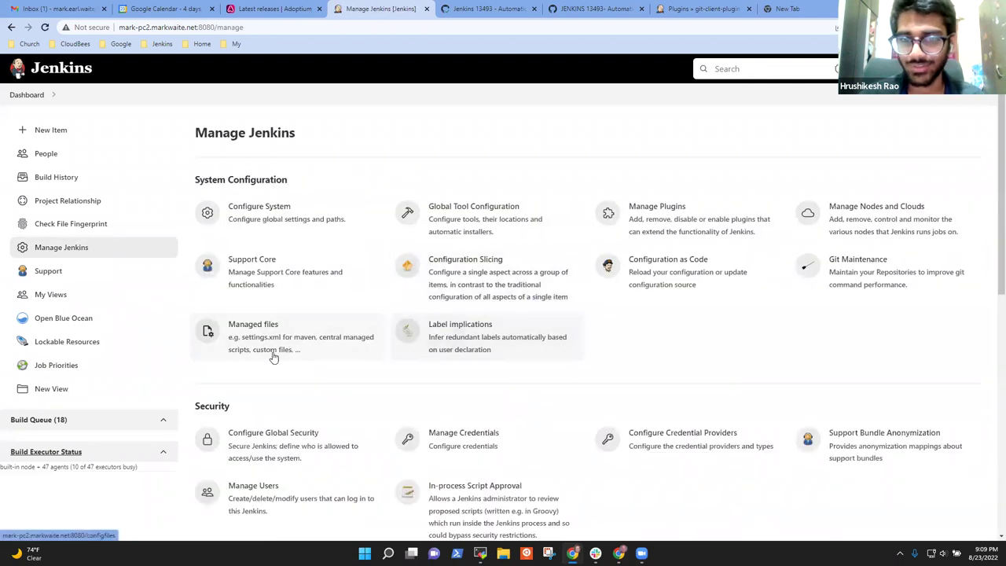
scroll(652, 385, "down", 1)
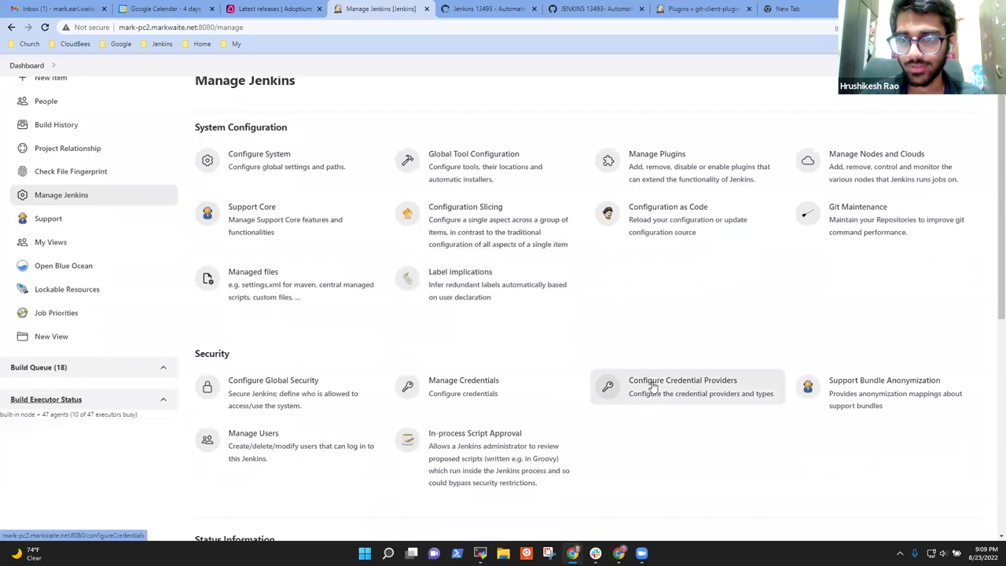
scroll(645, 390, "up", 1)
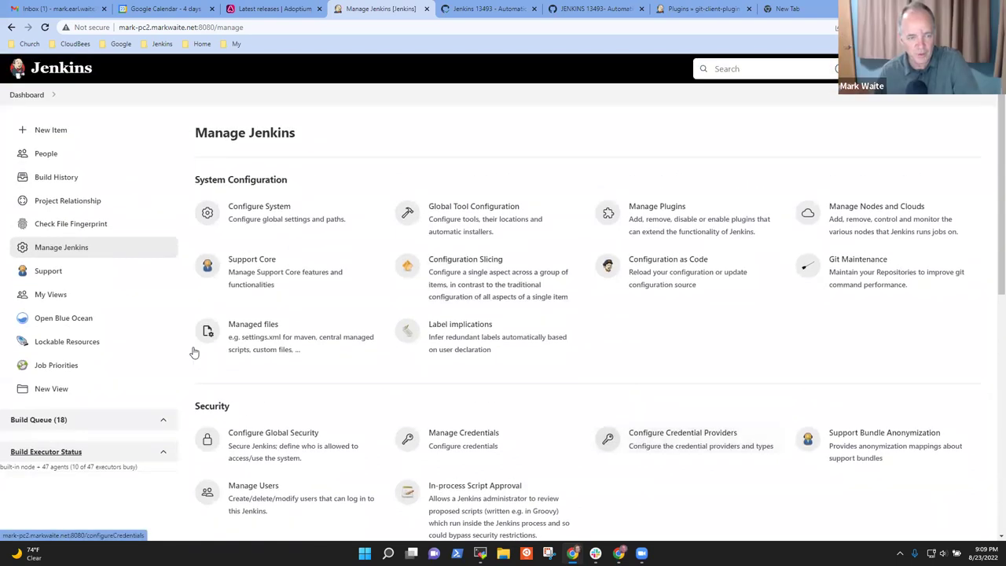
left_click(810, 272)
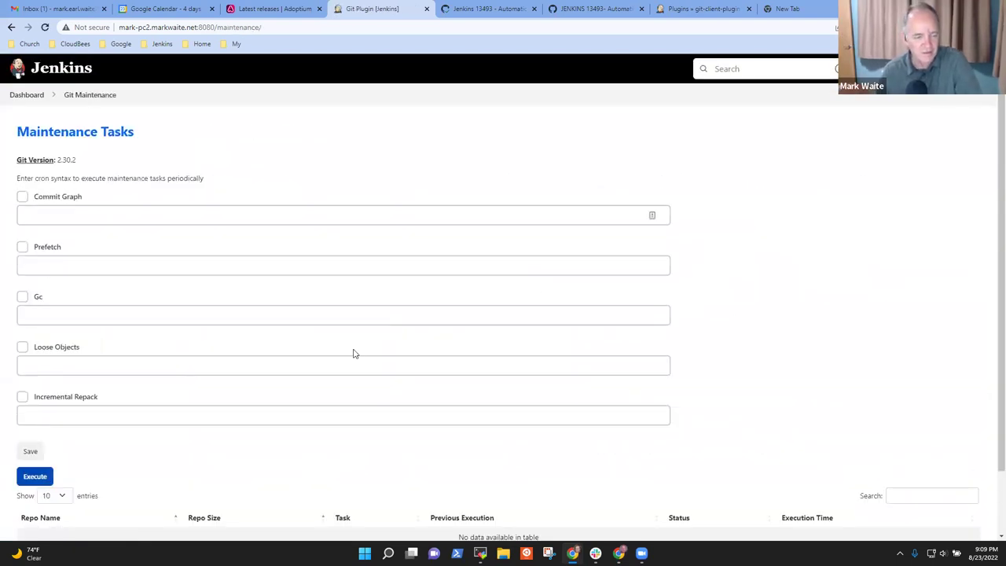
Enable the Commit Graph task with cron schedule '* * * * *'.
scroll(354, 354, "down", 1)
left_click(228, 338)
scroll(235, 341, "up", 1)
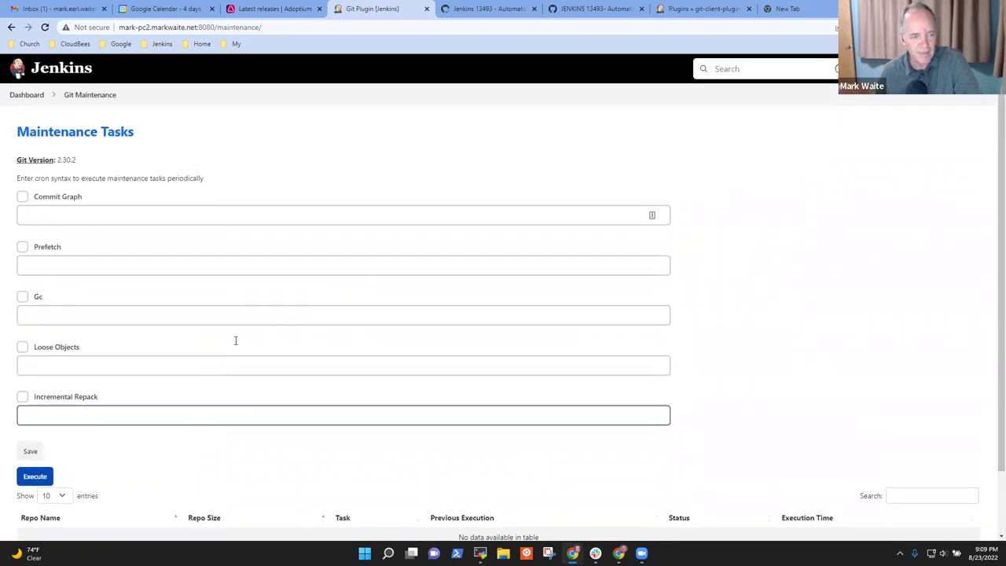
left_click(23, 198)
left_click(49, 219)
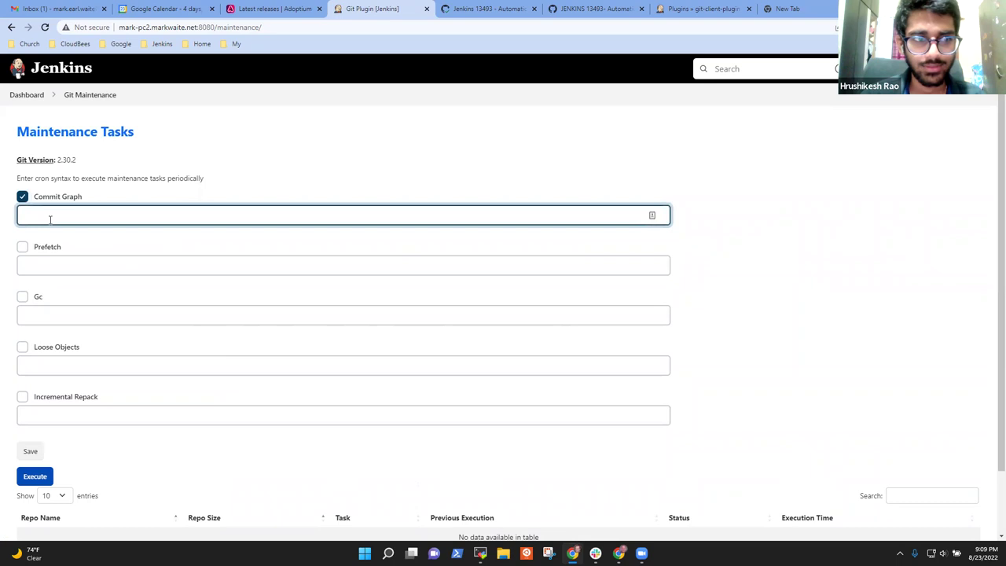
type("* * * * *")
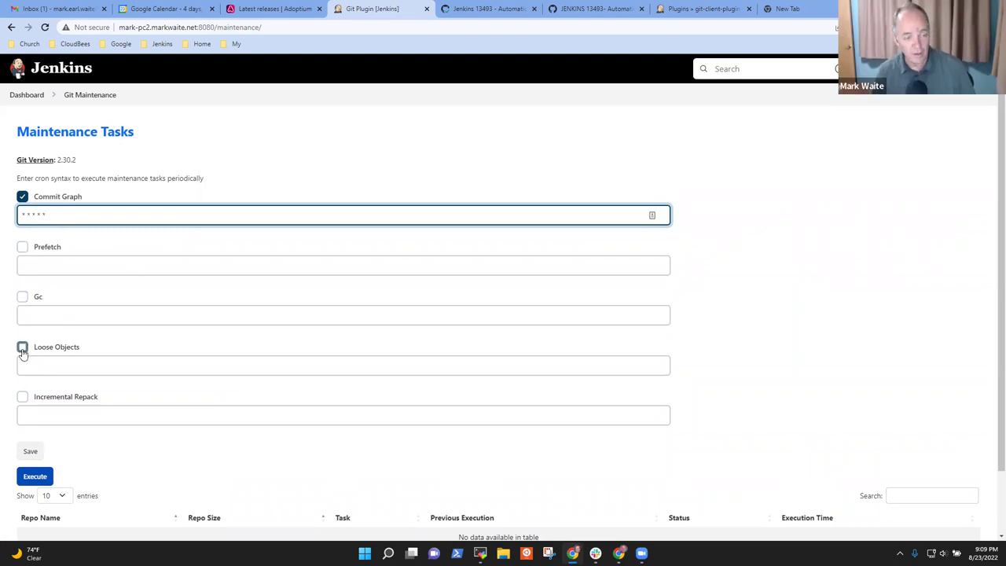
left_click(22, 399)
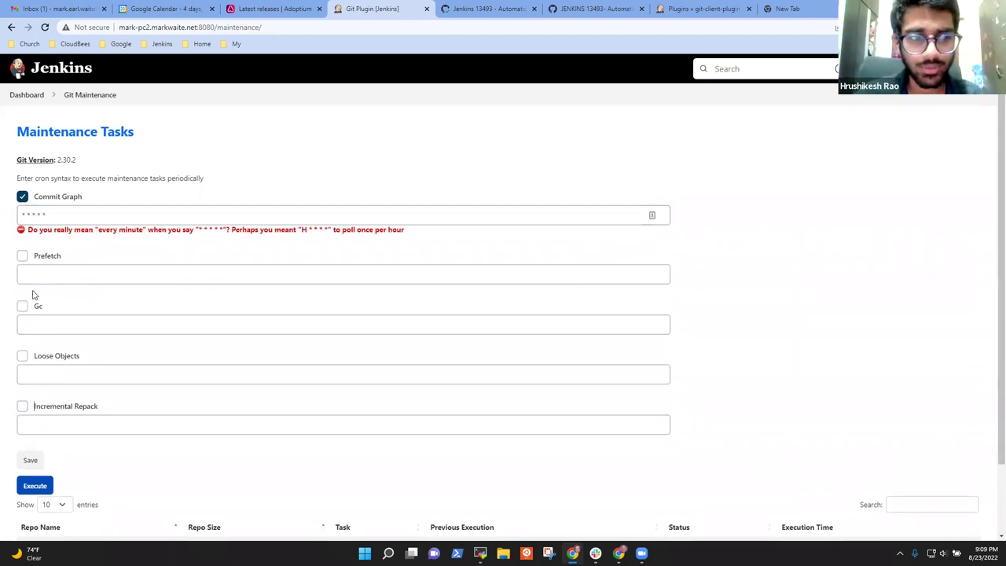
Enable the Gc task with cron schedule '*/2 * * * *'.
left_click(22, 309)
left_click(44, 327)
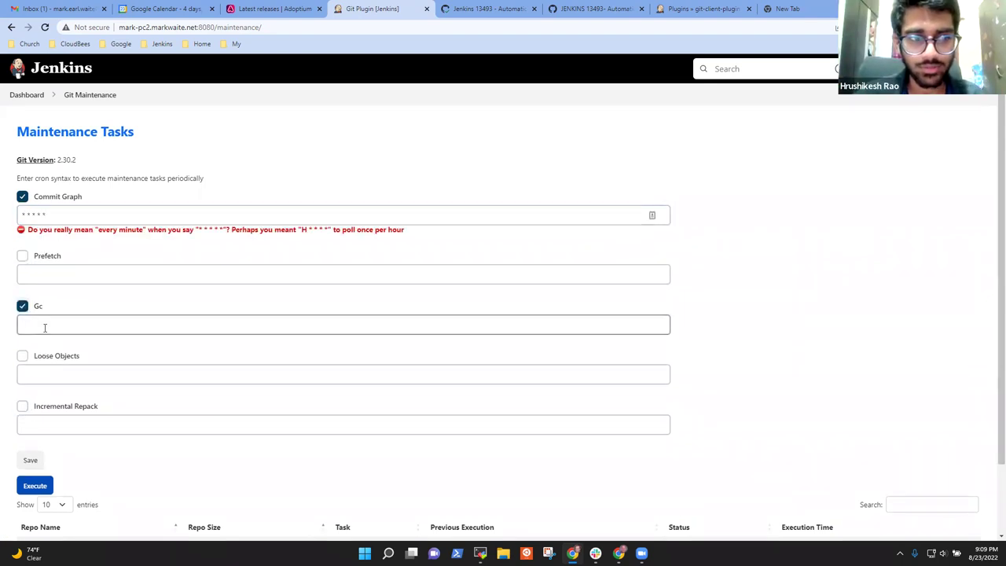
type("*/")
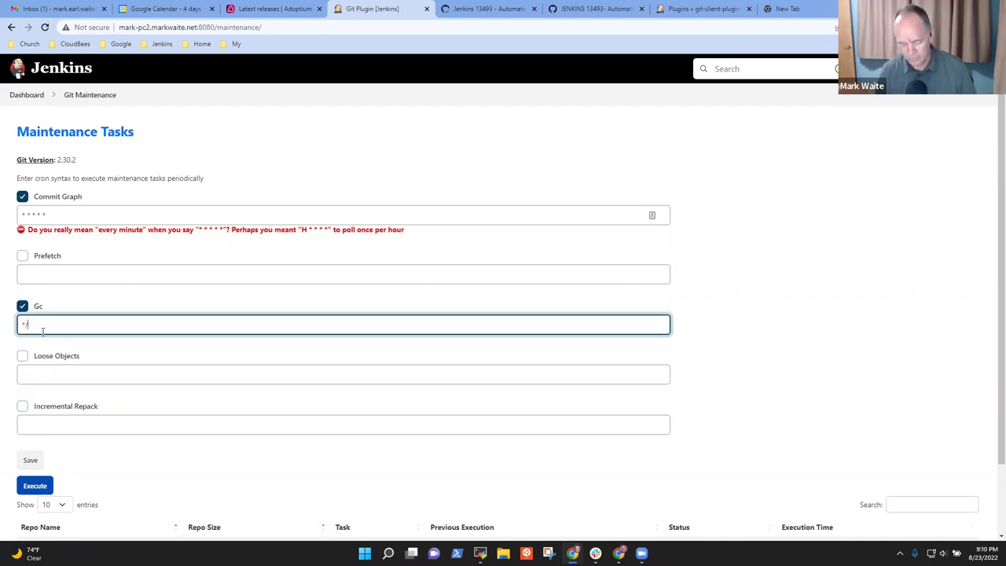
type("2 * * * *")
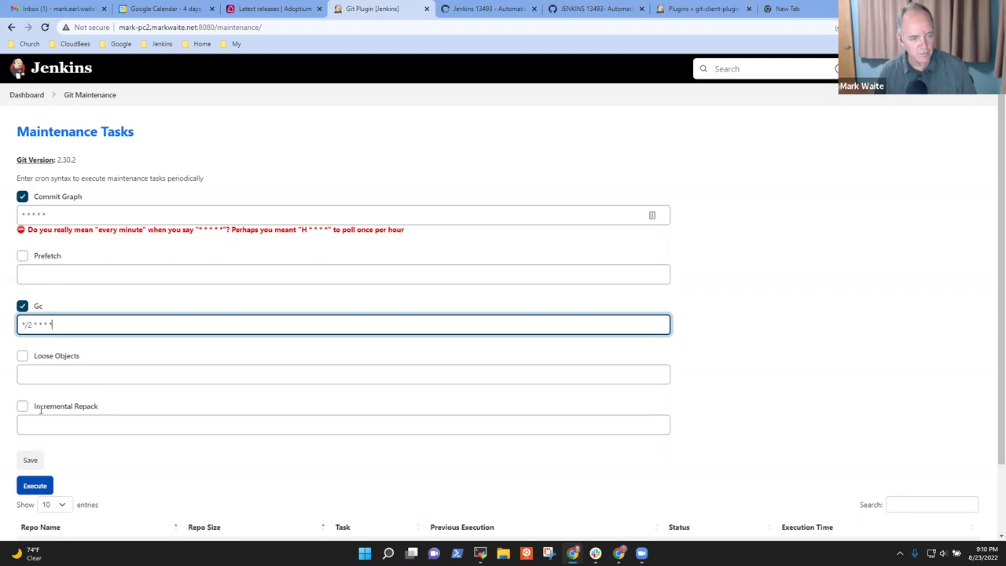
scroll(43, 330, "down", 2)
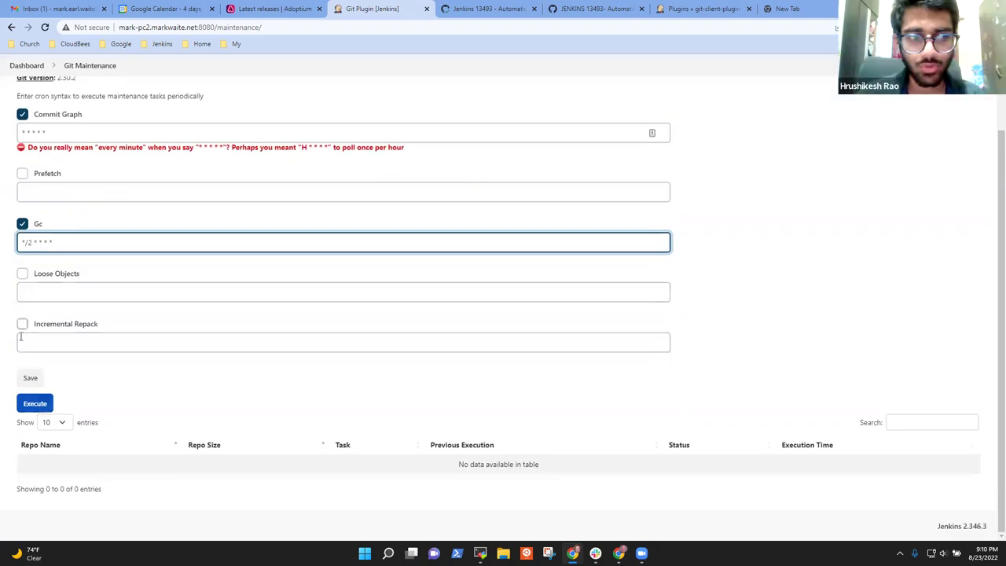
left_click(87, 383)
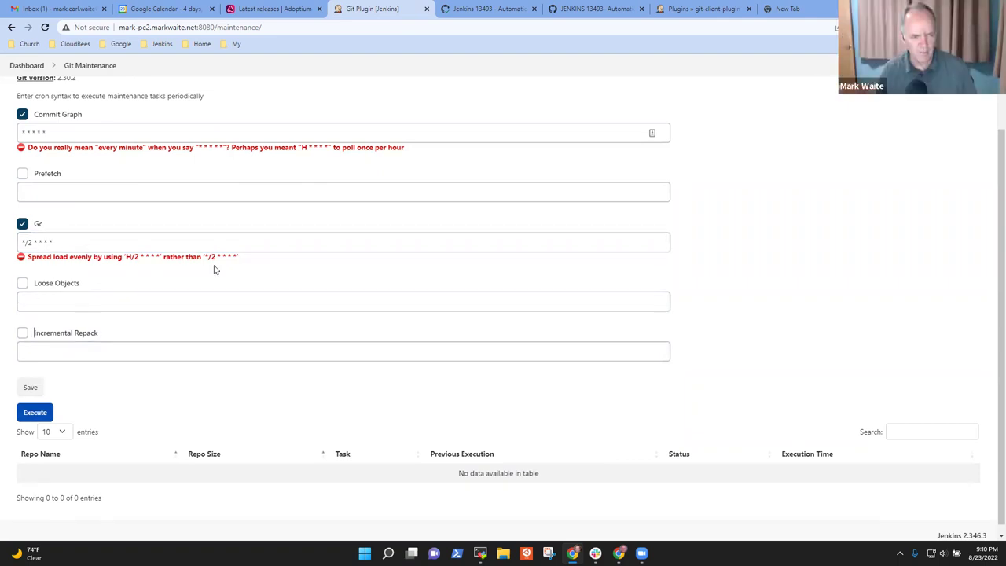
Enable Incremental Repack and enter '*/3' as its schedule.
left_click(22, 332)
left_click(57, 352)
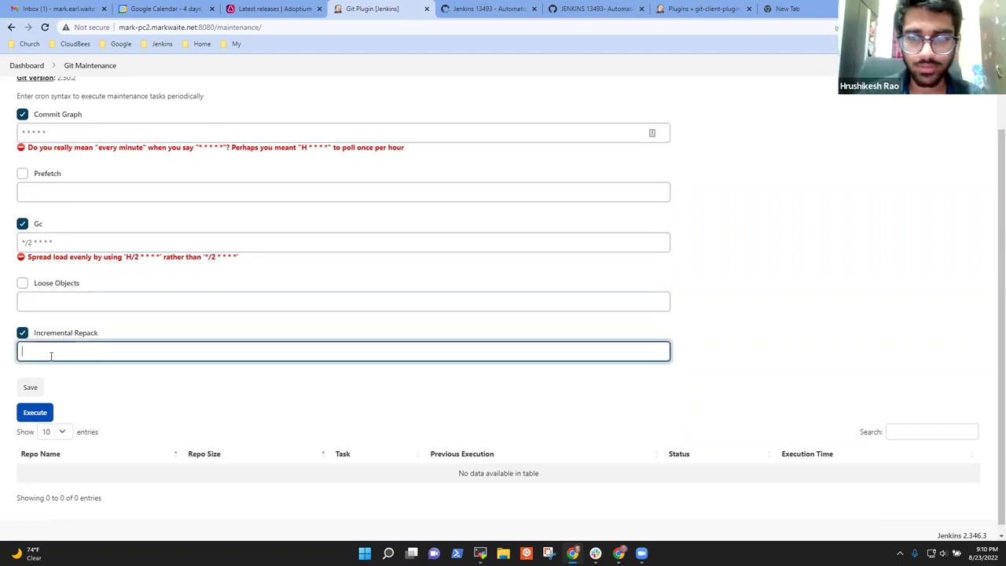
type("*/")
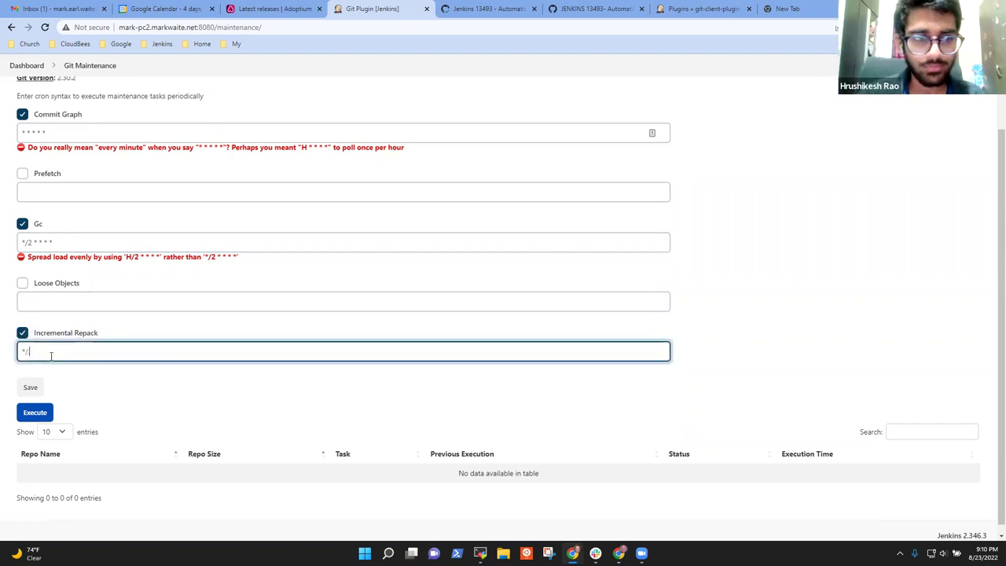
type("3 * * * *")
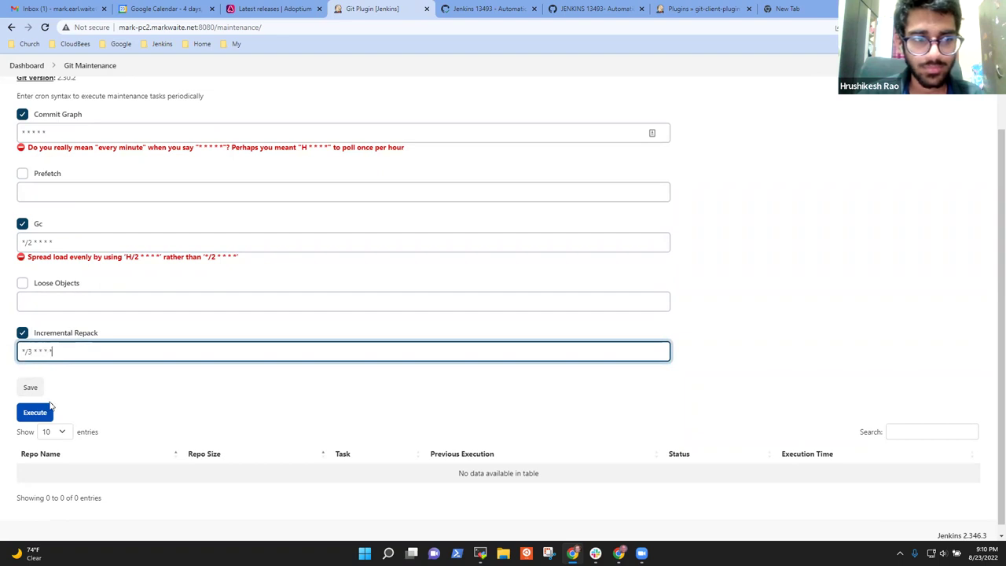
left_click(30, 387)
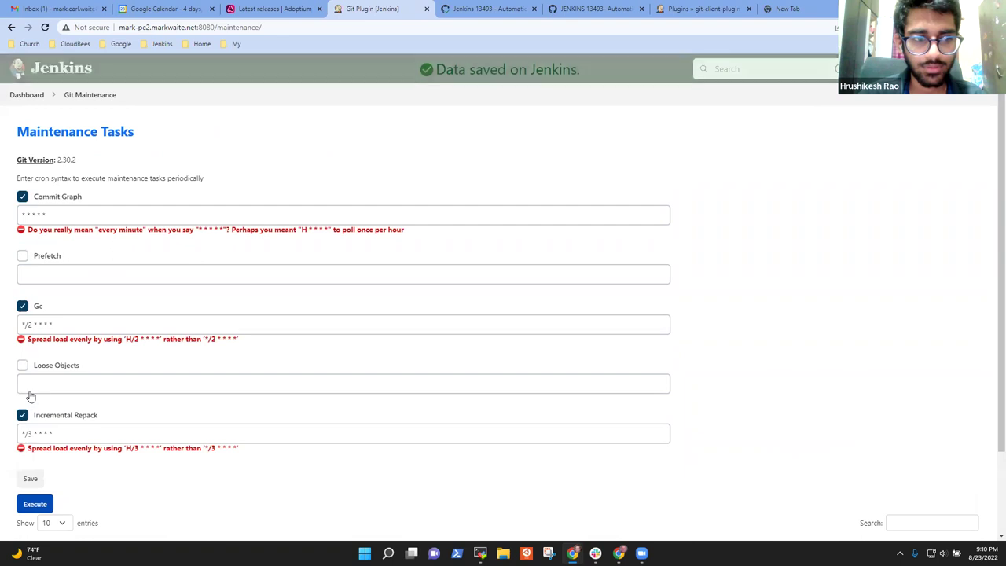
scroll(71, 412, "down", 2)
left_click(40, 404)
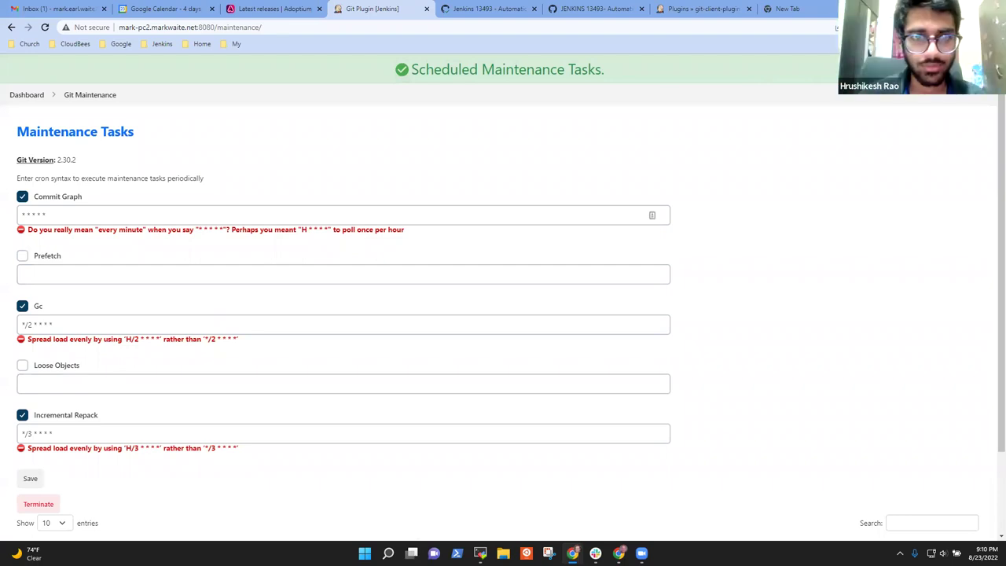
scroll(204, 362, "down", 3)
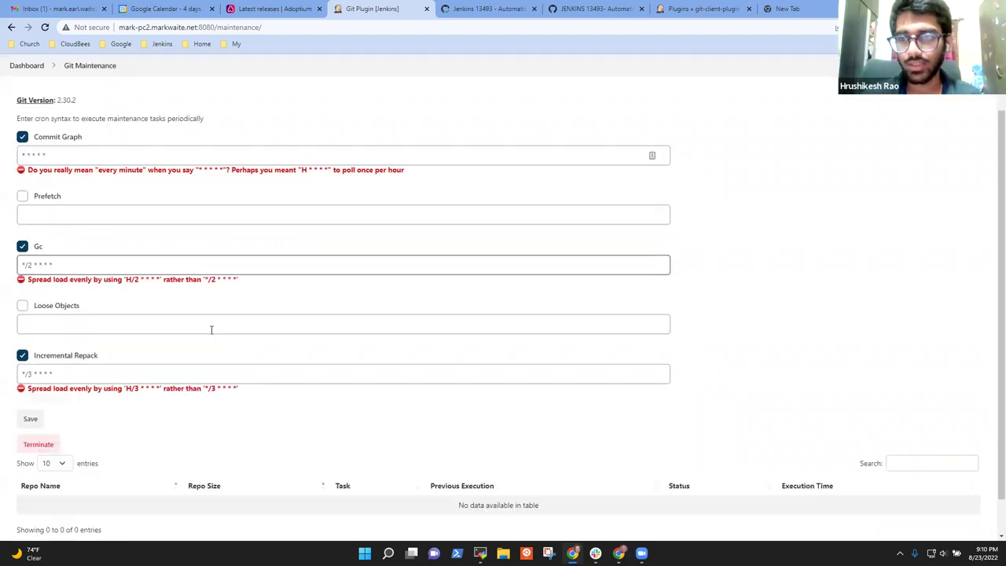
scroll(258, 296, "up", 3)
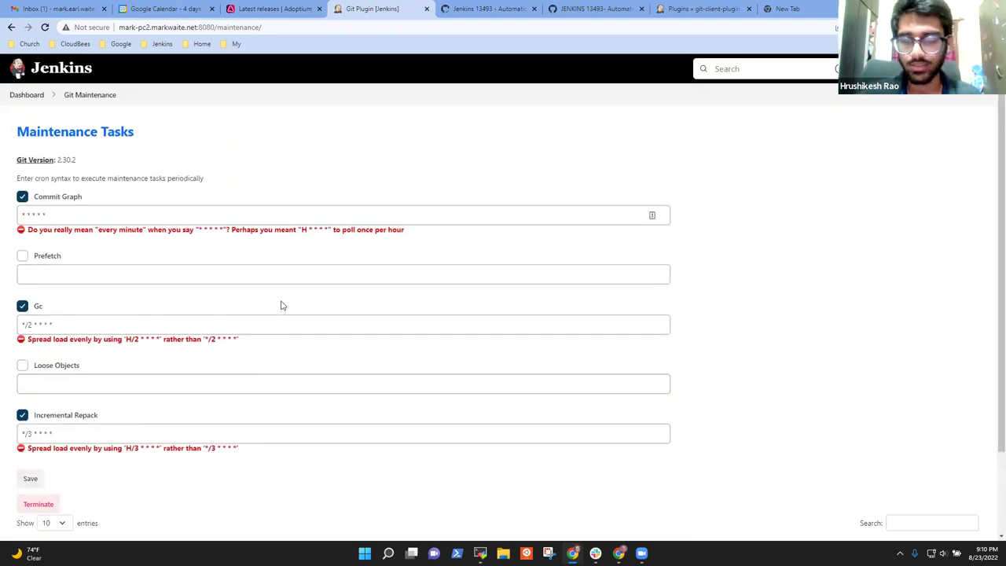
left_click(91, 98)
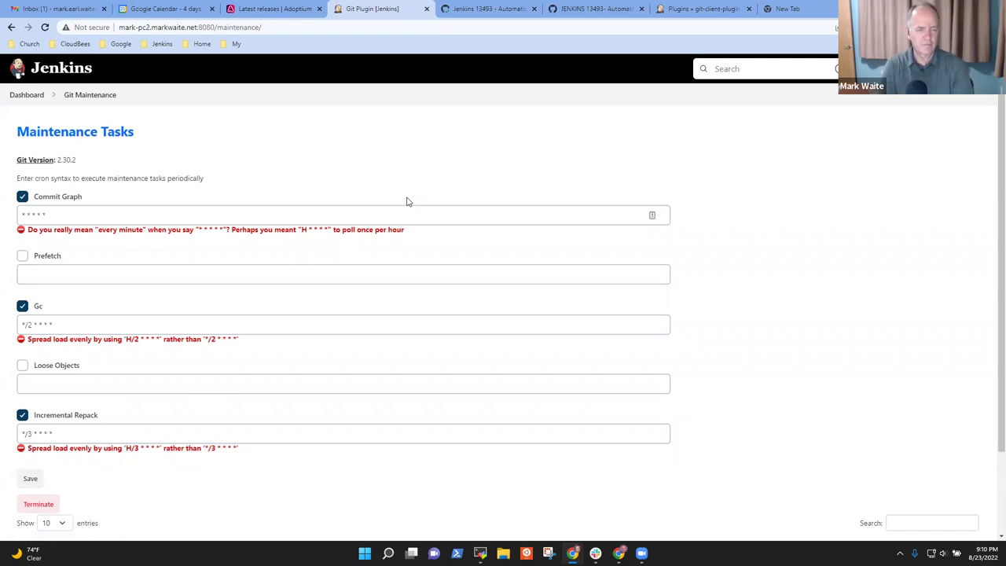
scroll(399, 264, "down", 2)
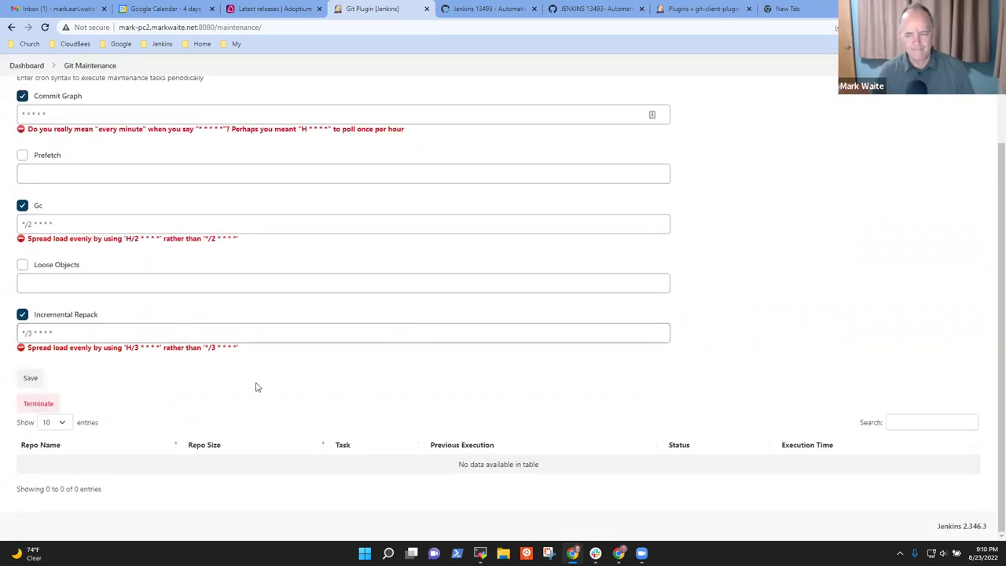
scroll(483, 408, "up", 2)
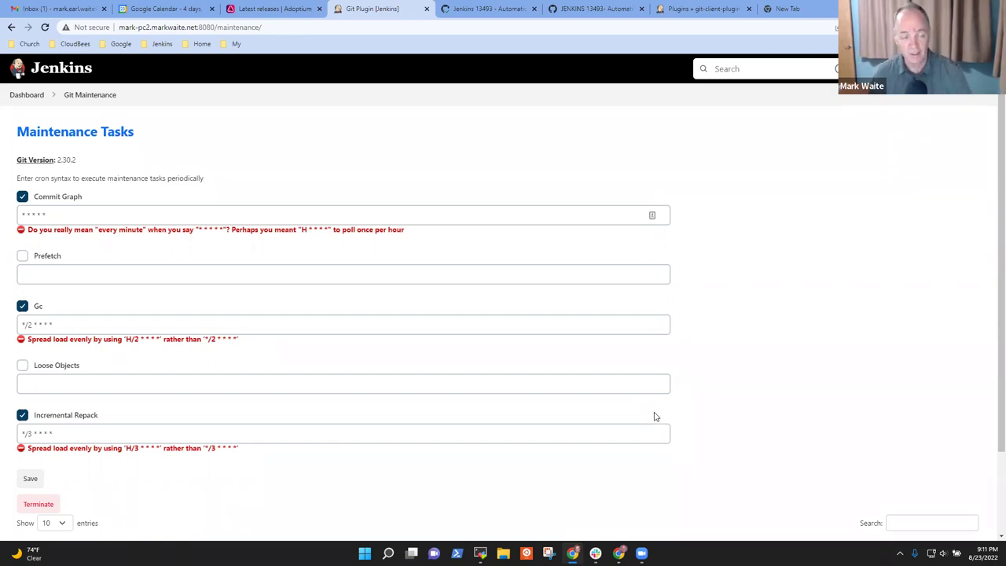
left_click(568, 389)
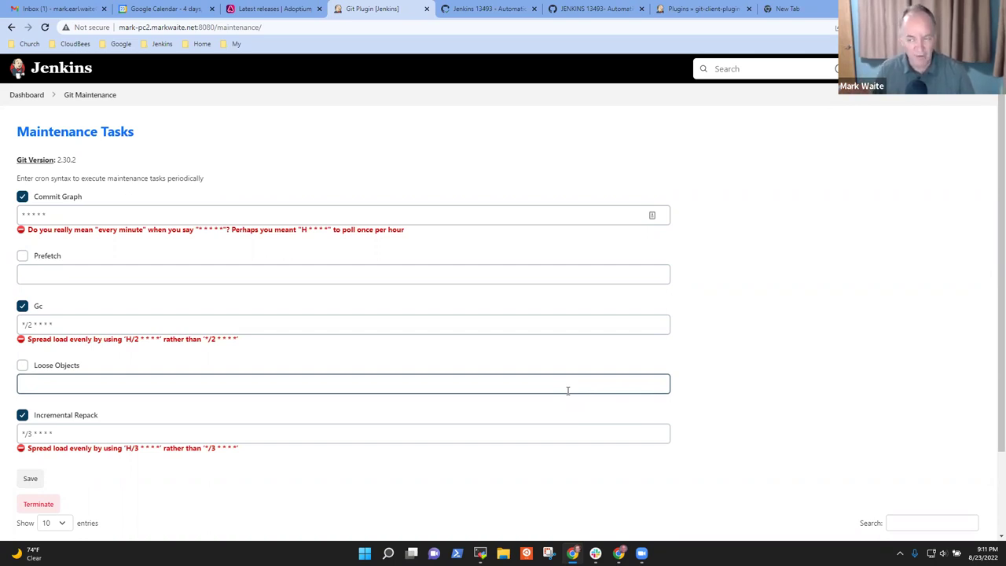
scroll(559, 420, "down", 3)
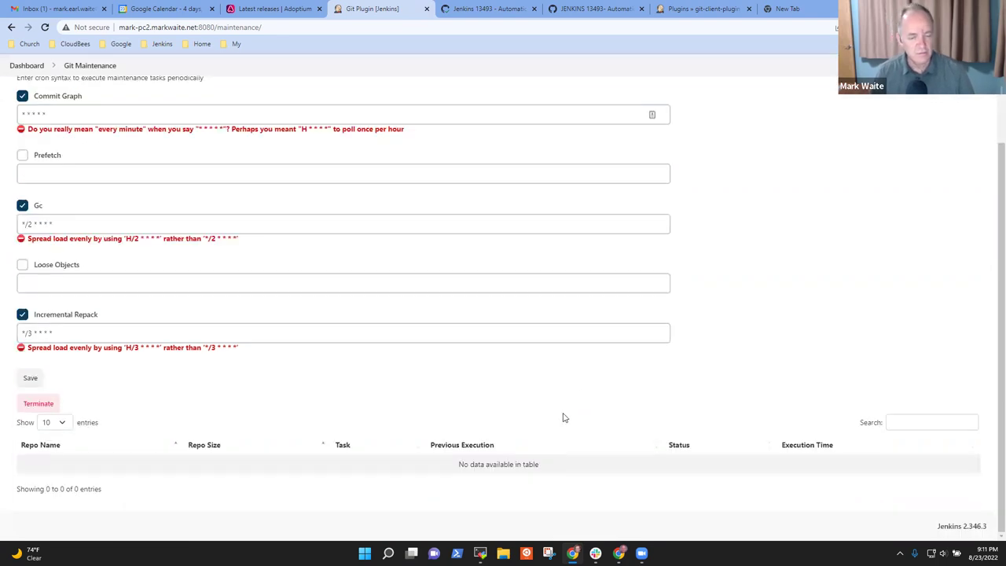
scroll(563, 417, "up", 3)
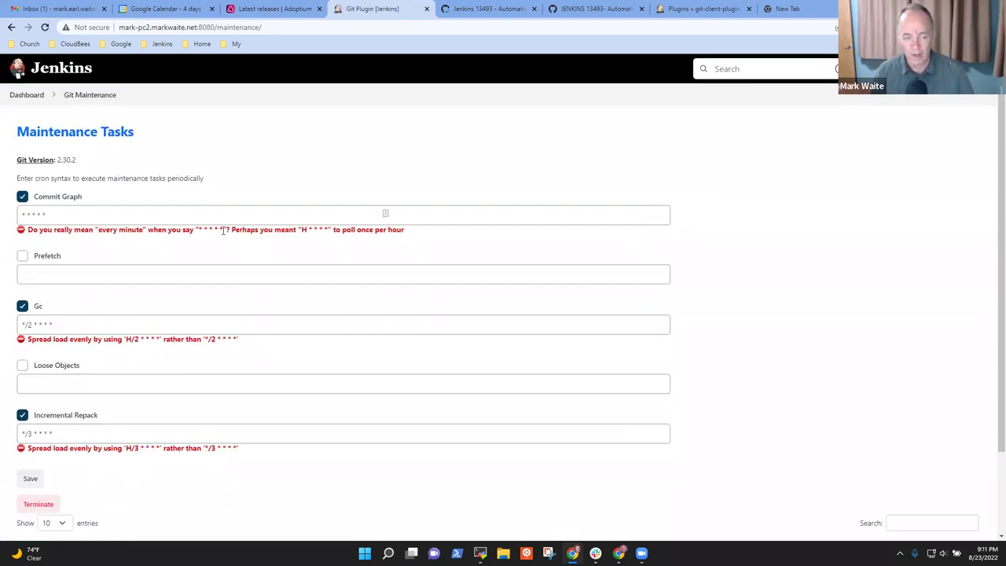
scroll(416, 279, "down", 3)
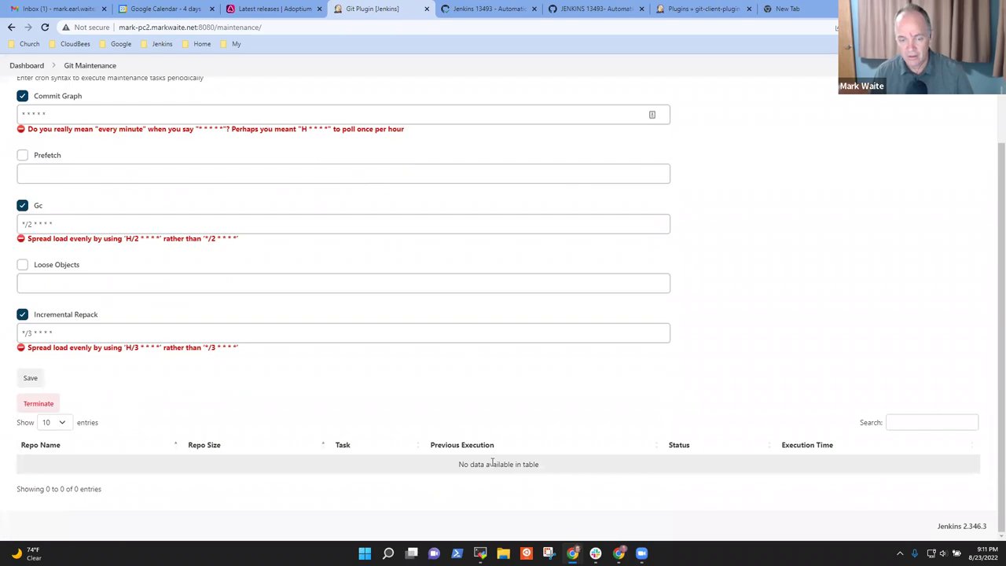
left_click(60, 425)
left_click(59, 471)
left_click(55, 422)
left_click(51, 437)
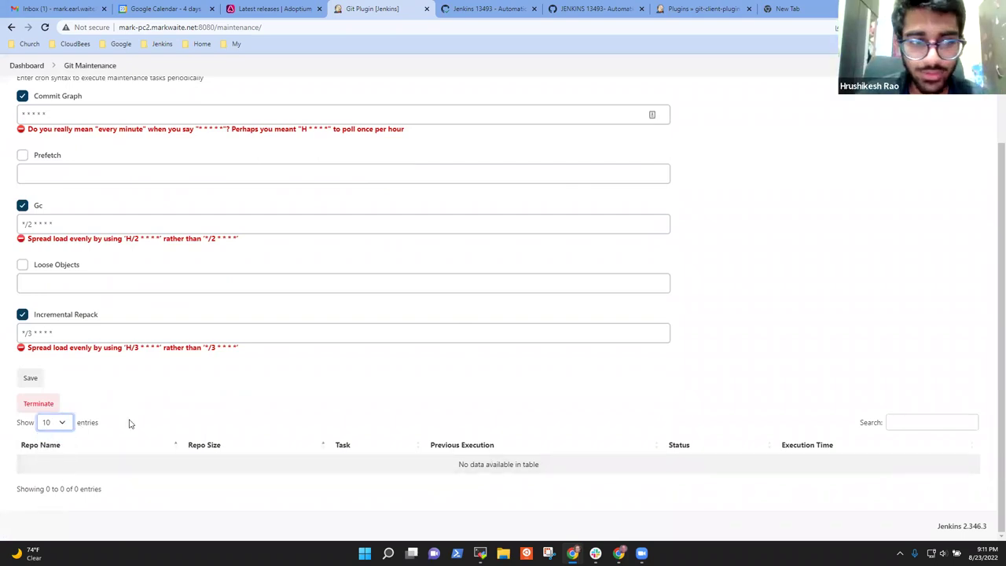
scroll(222, 268, "up", 2)
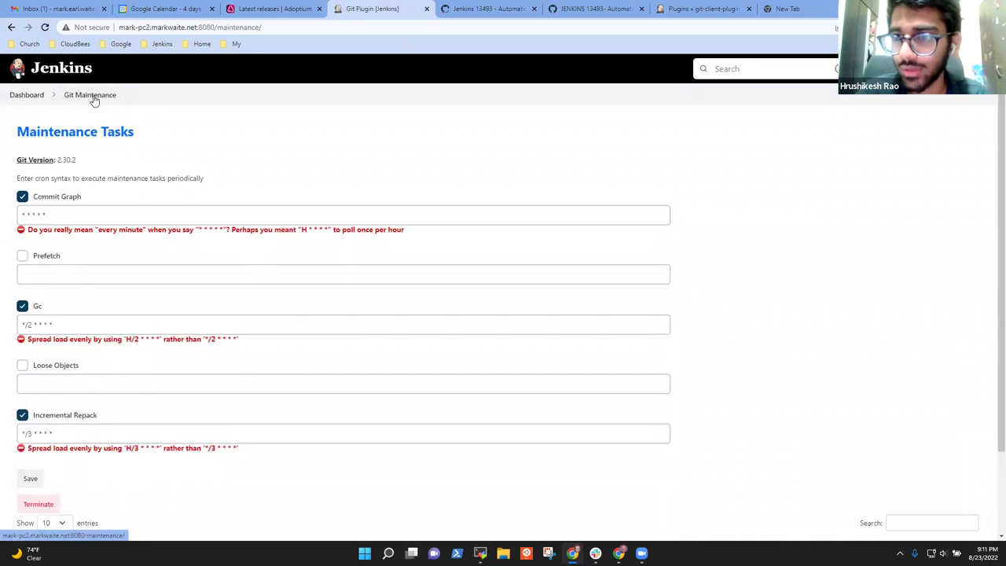
left_click(35, 97)
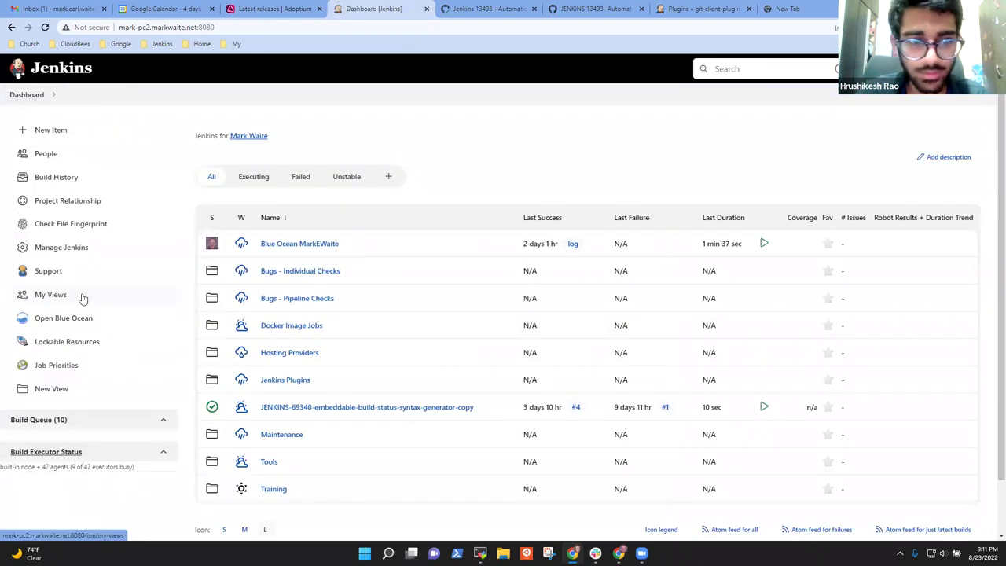
left_click(78, 255)
left_click(881, 272)
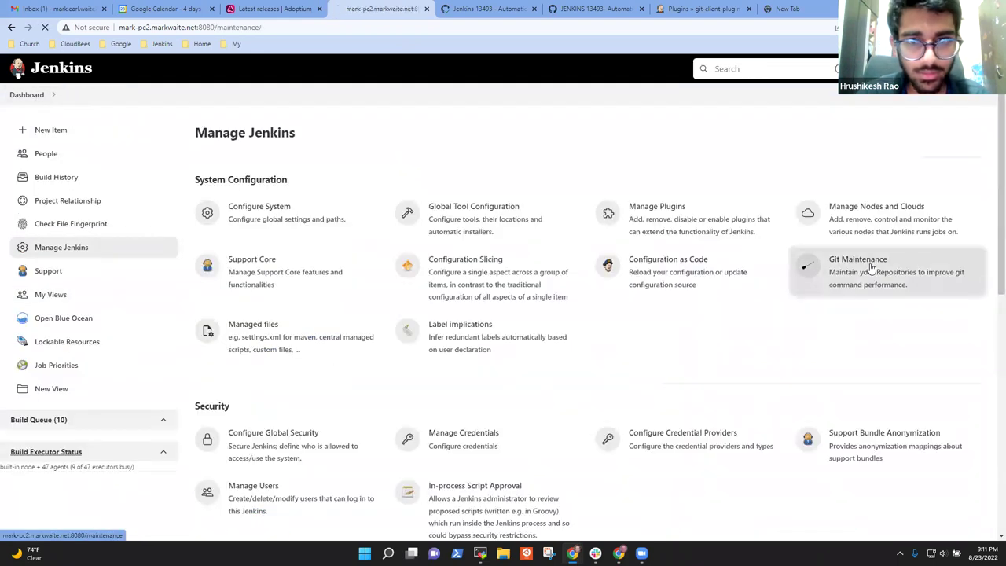
scroll(231, 272, "down", 2)
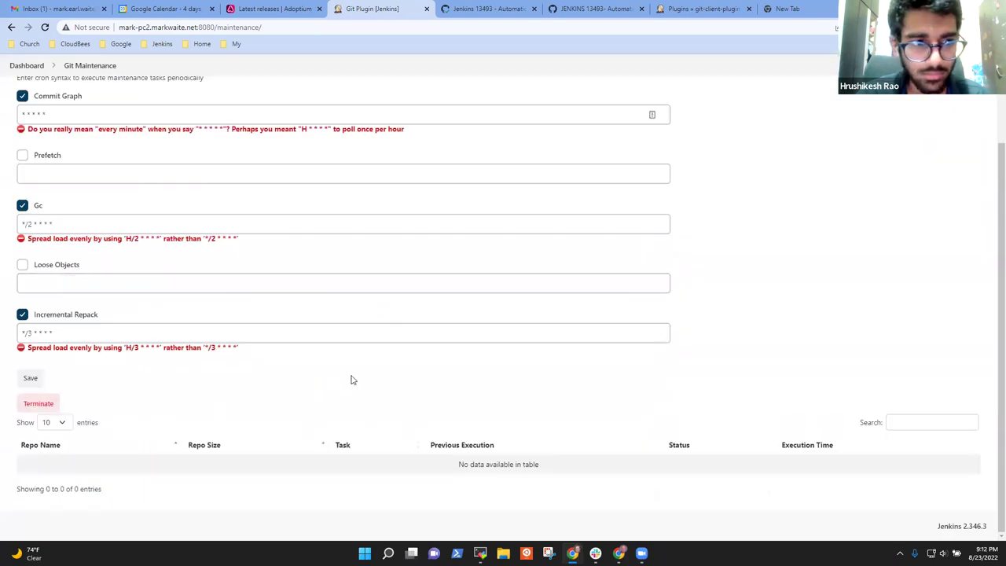
Open the Jenkins dashboard in a new browser tab.
scroll(290, 374, "up", 2)
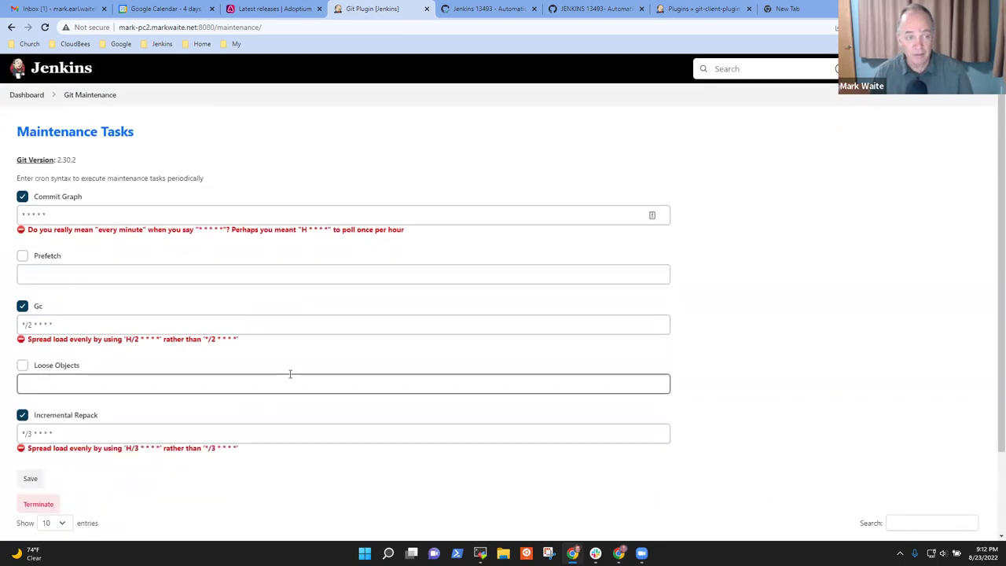
right_click(15, 98)
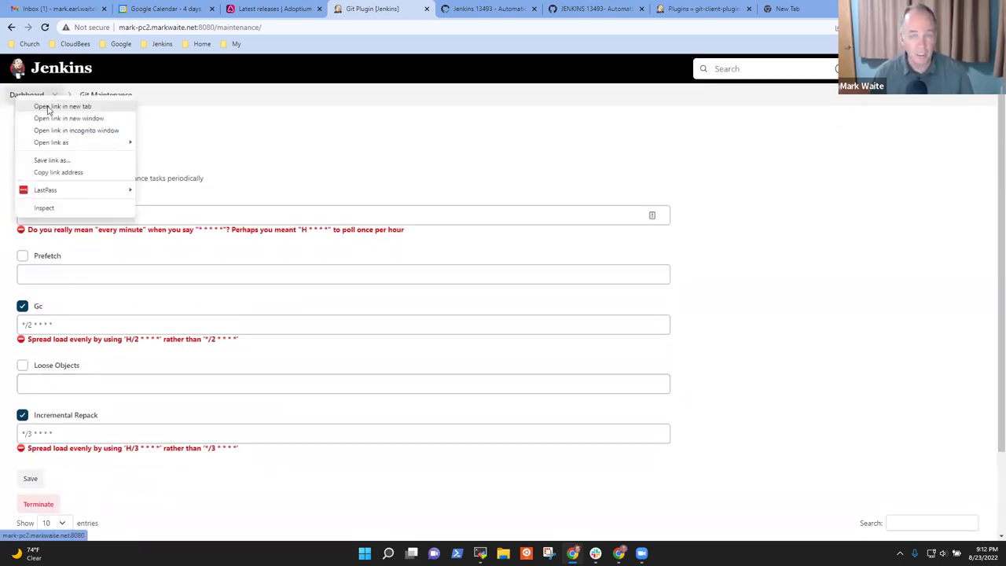
left_click(48, 107)
left_click(437, 11)
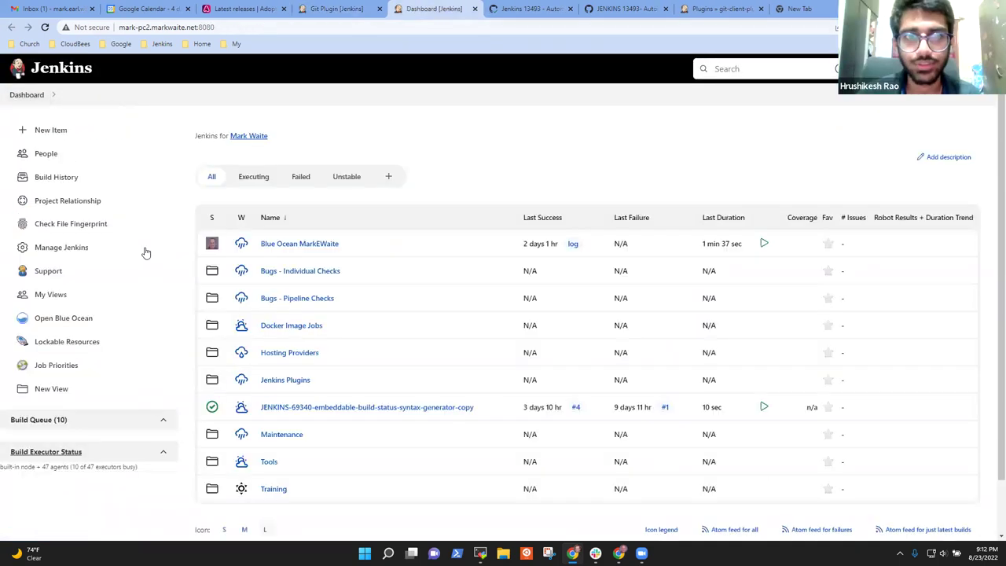
Read through All Jenkins Logs in System Log, then return to the log recorders list.
left_click(62, 248)
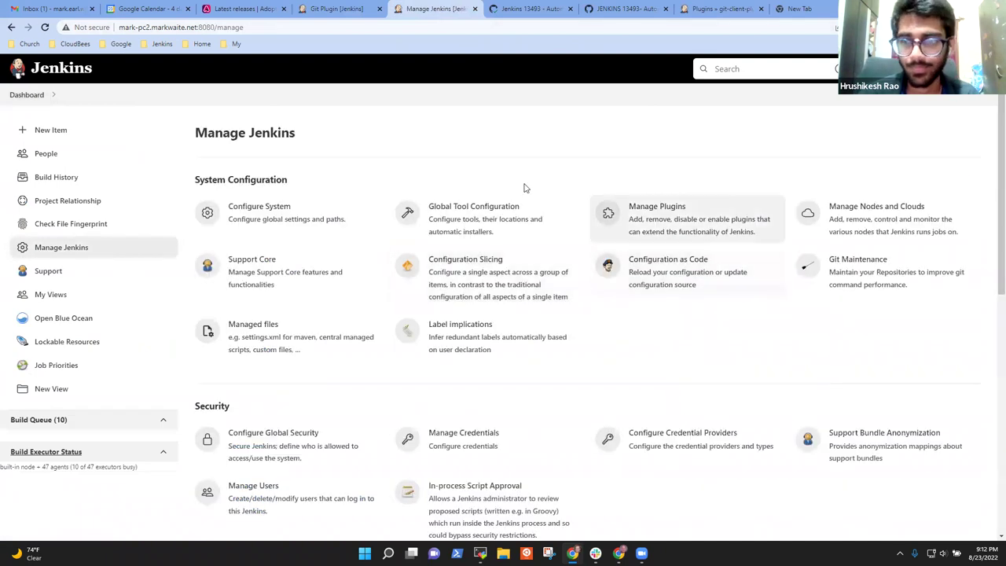
scroll(712, 421, "down", 3)
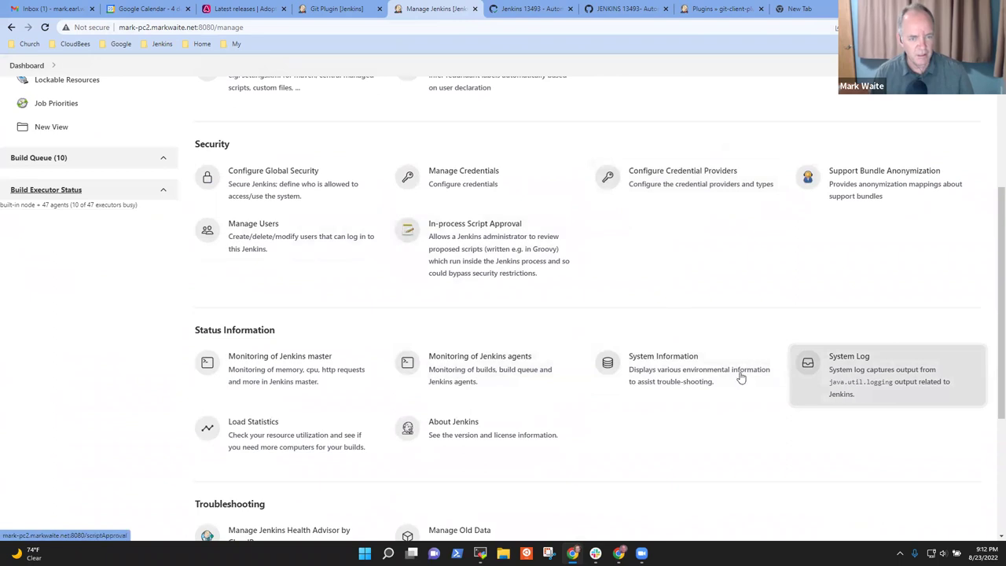
left_click(849, 358)
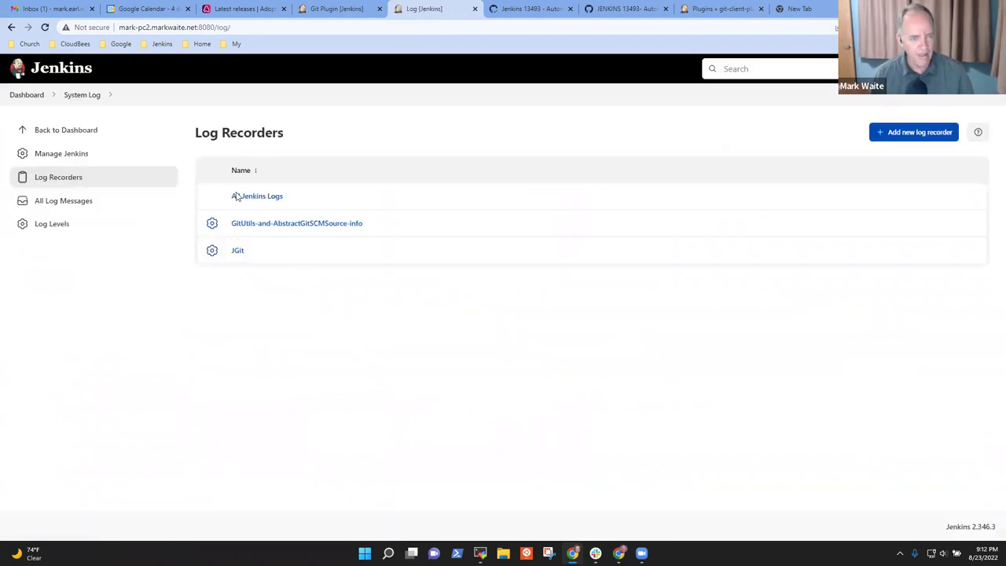
left_click(259, 201)
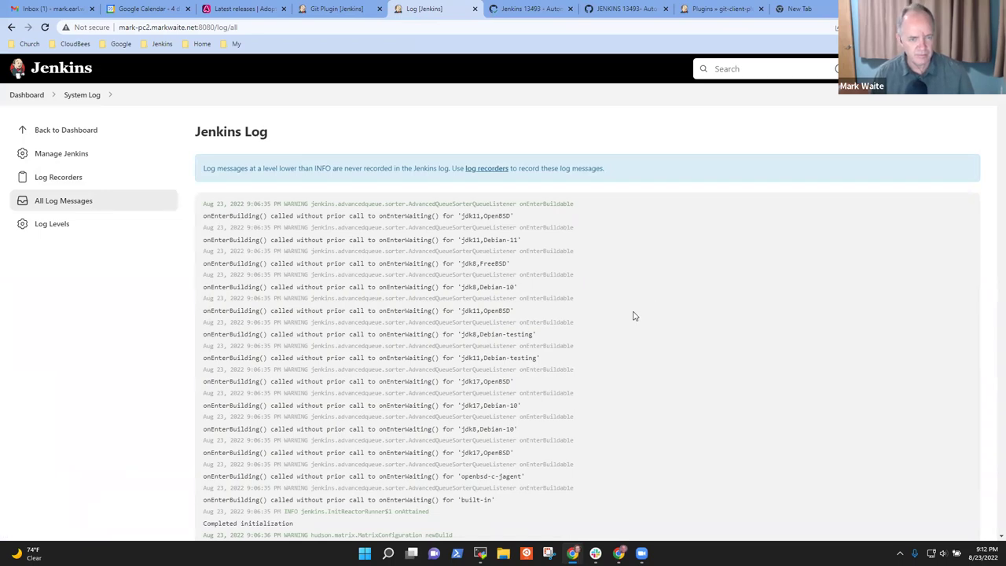
scroll(634, 315, "down", 15)
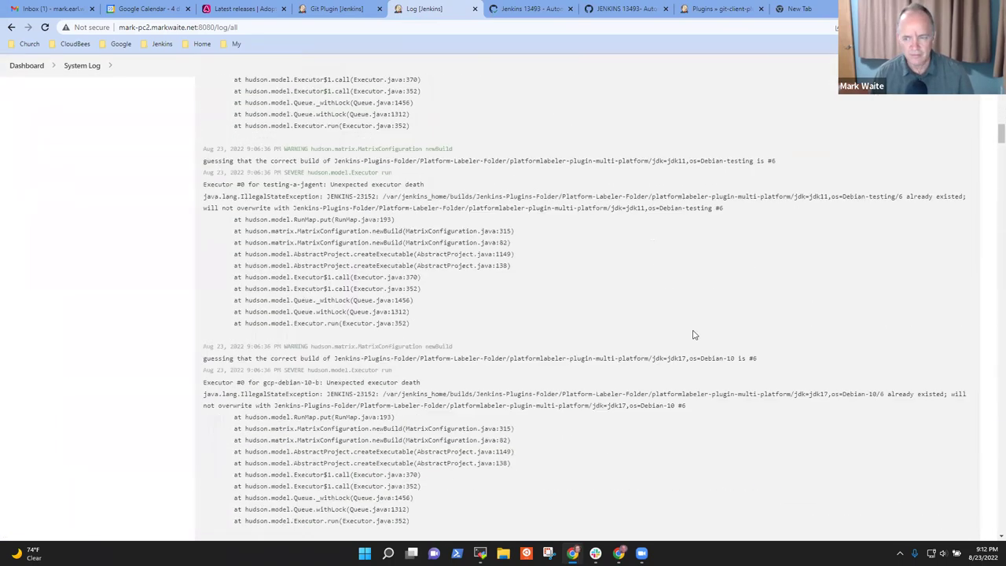
scroll(694, 335, "down", 4)
left_click_drag(992, 155, 992, 314)
scroll(476, 471, "down", 15)
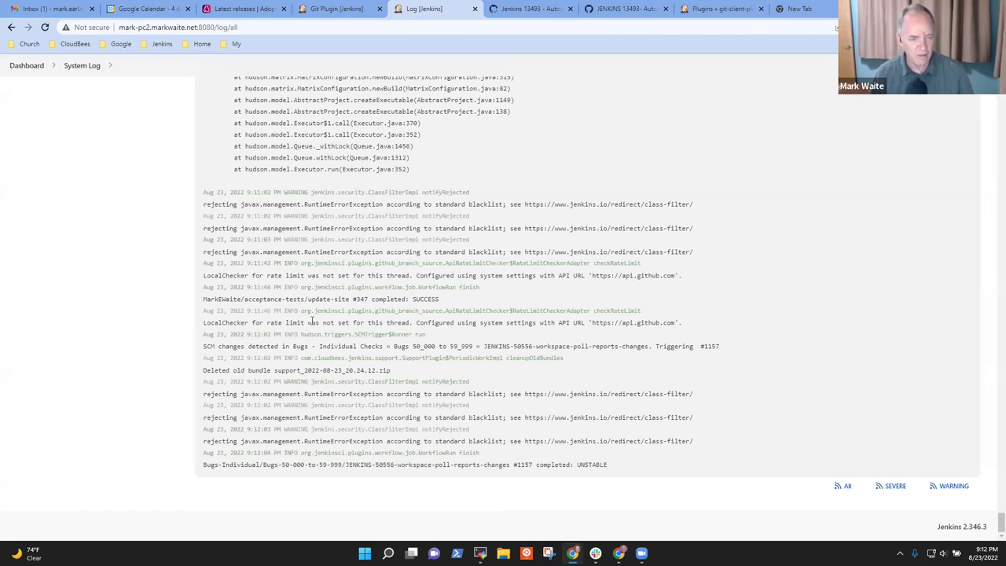
scroll(311, 321, "up", 5)
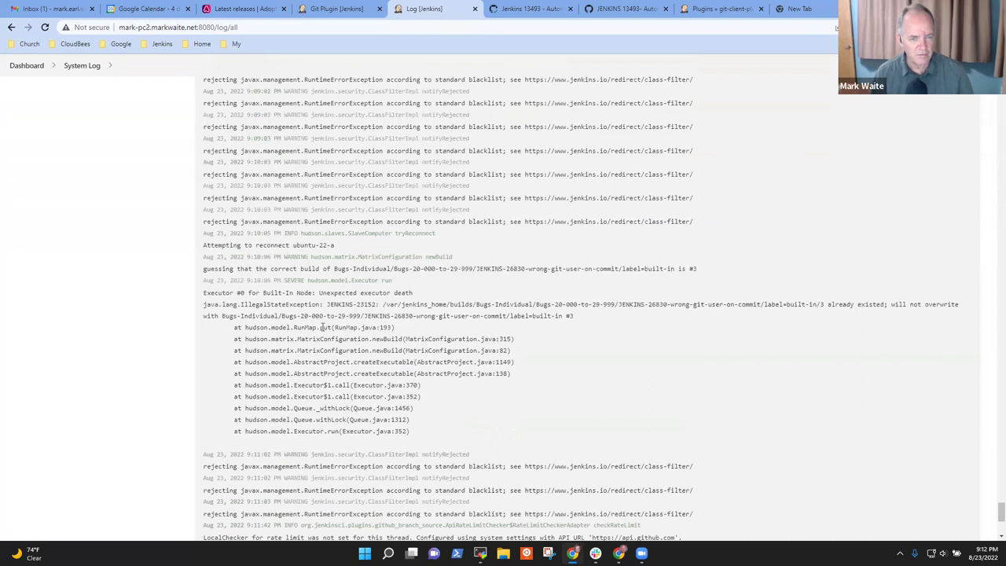
scroll(322, 327, "down", 5)
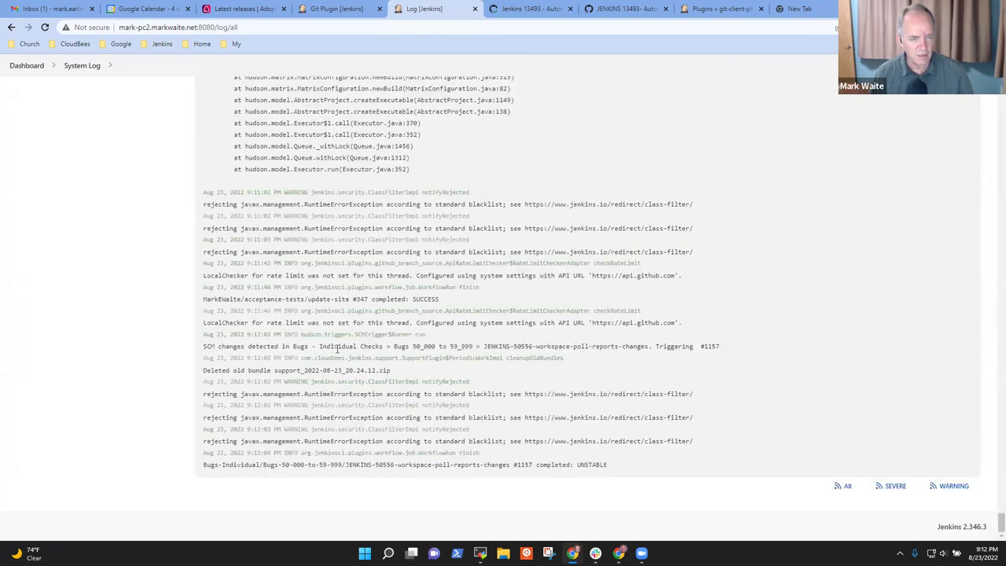
left_click(79, 66)
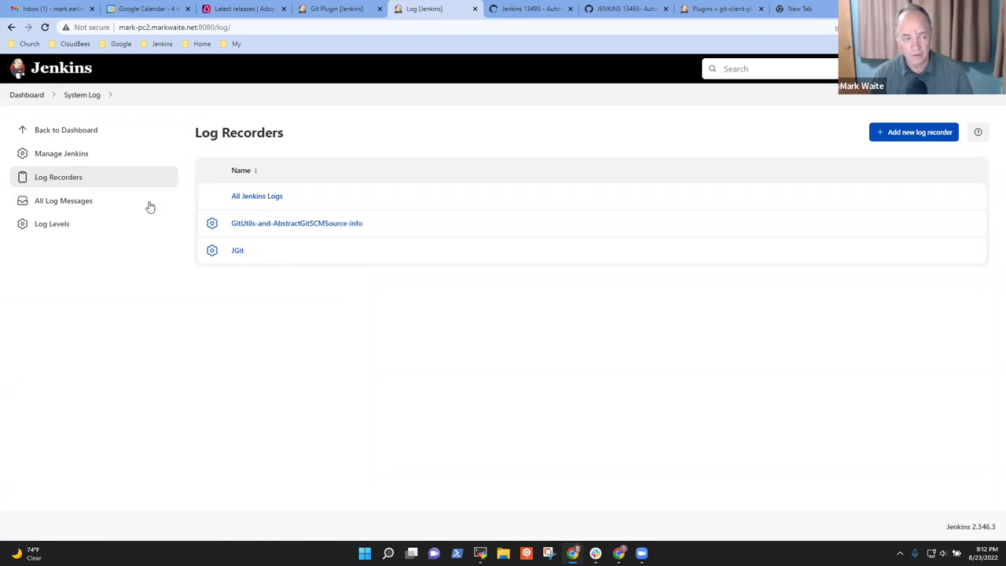
Create a new log recorder named 'MainteGit'.
left_click(78, 185)
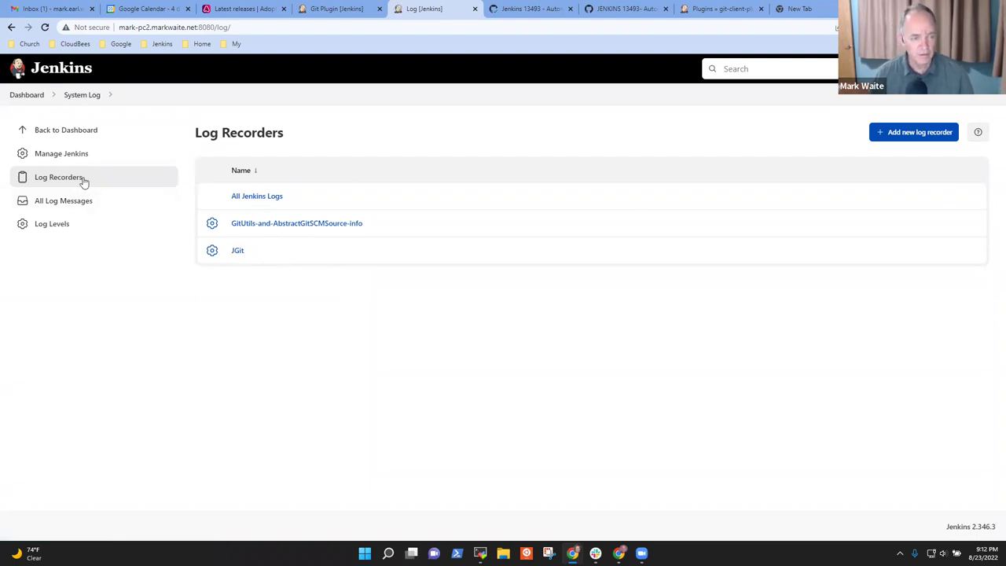
left_click(916, 134)
left_click(216, 187)
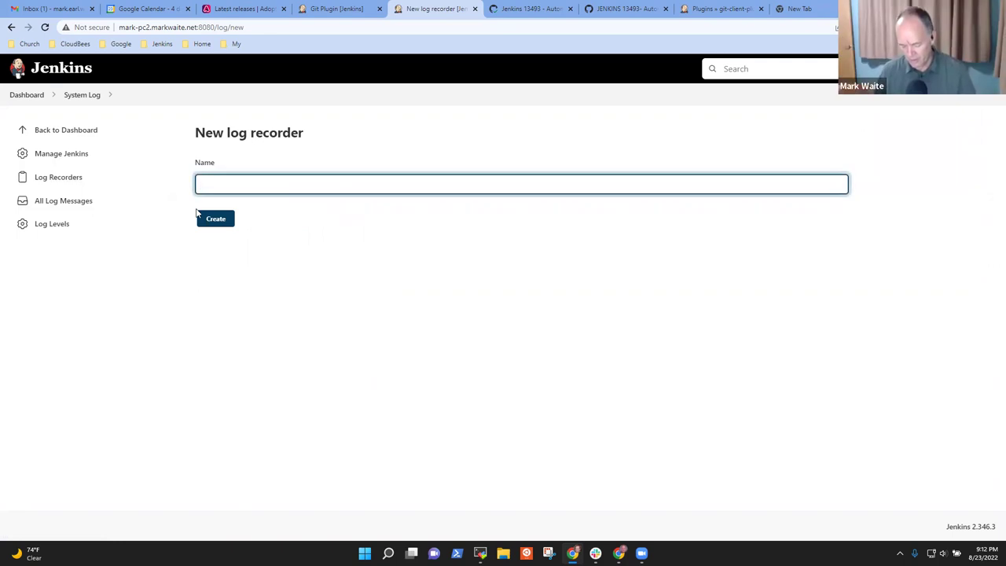
type("Mainten")
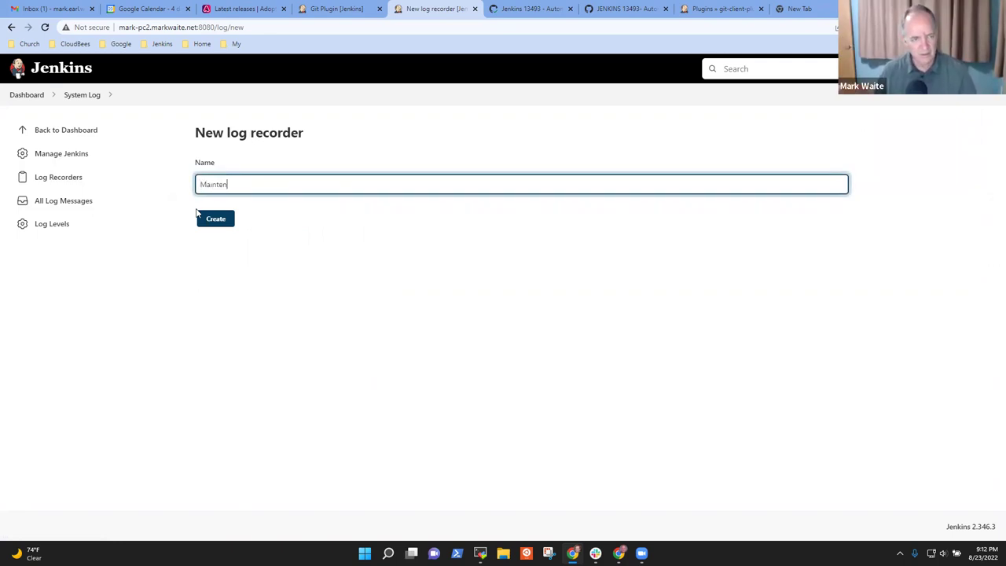
type("Git")
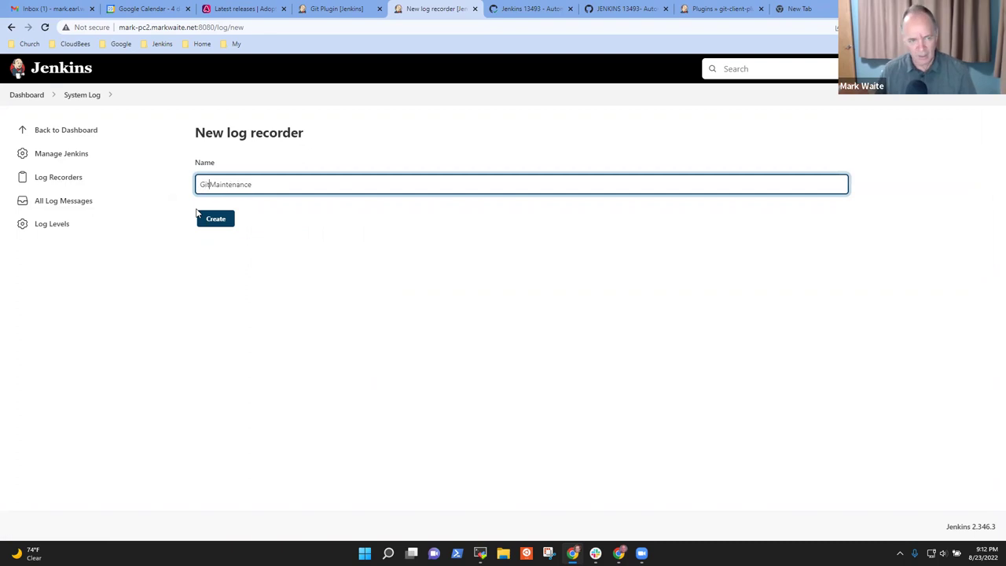
left_click(218, 223)
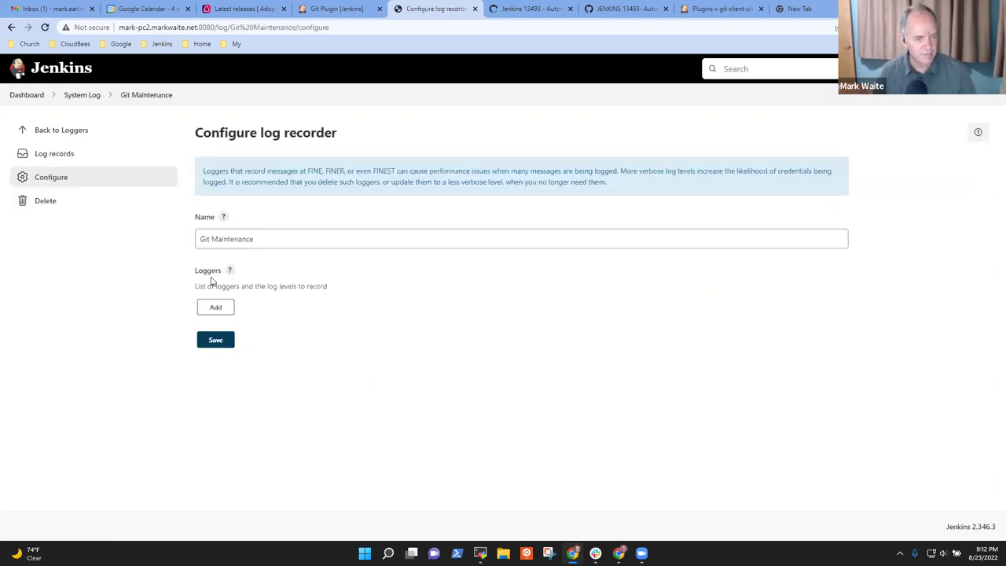
Add the git maintenance TaskExecutor and TaskScheduler loggers to the recorder and save.
left_click(219, 308)
left_click(305, 334)
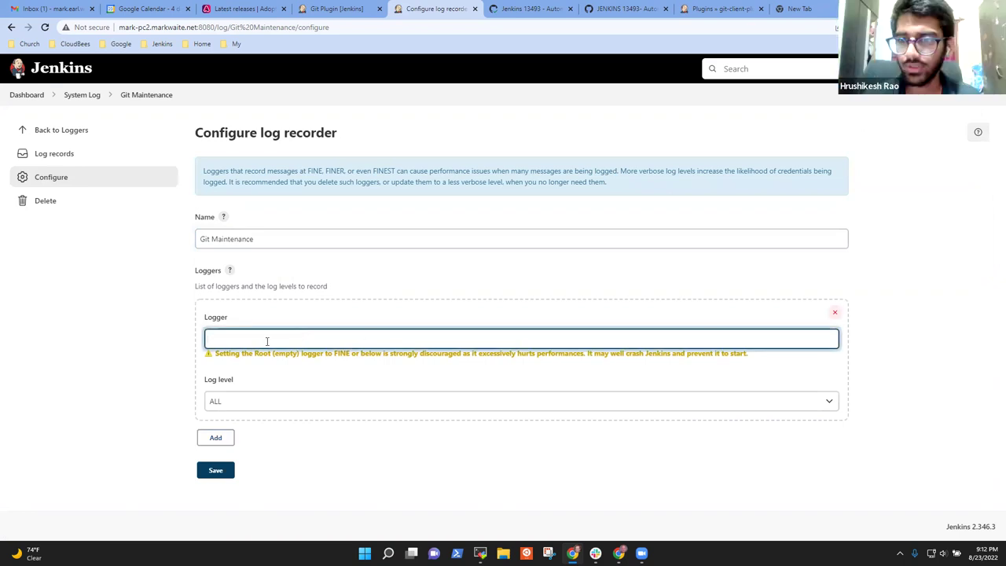
type("TaskExec")
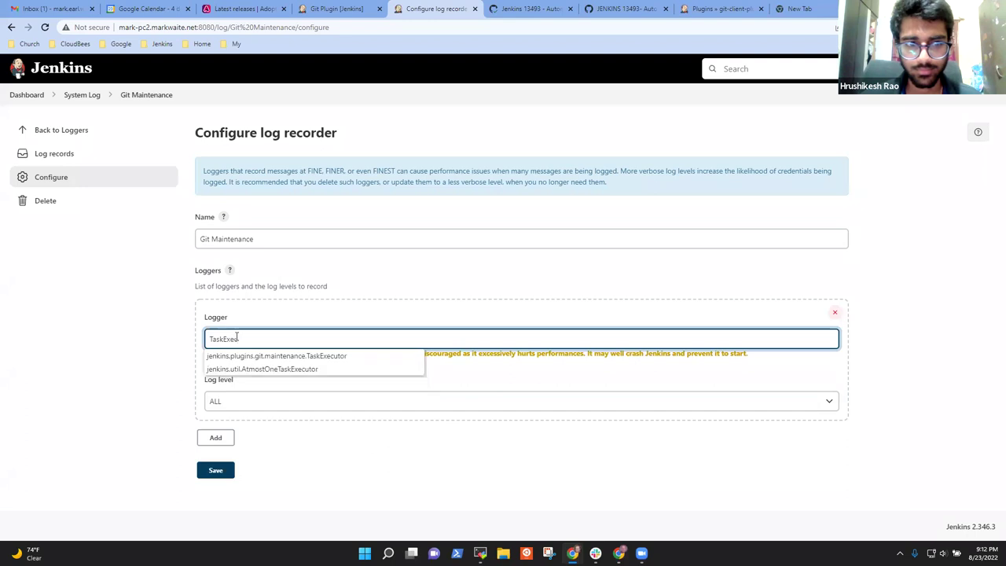
left_click(285, 356)
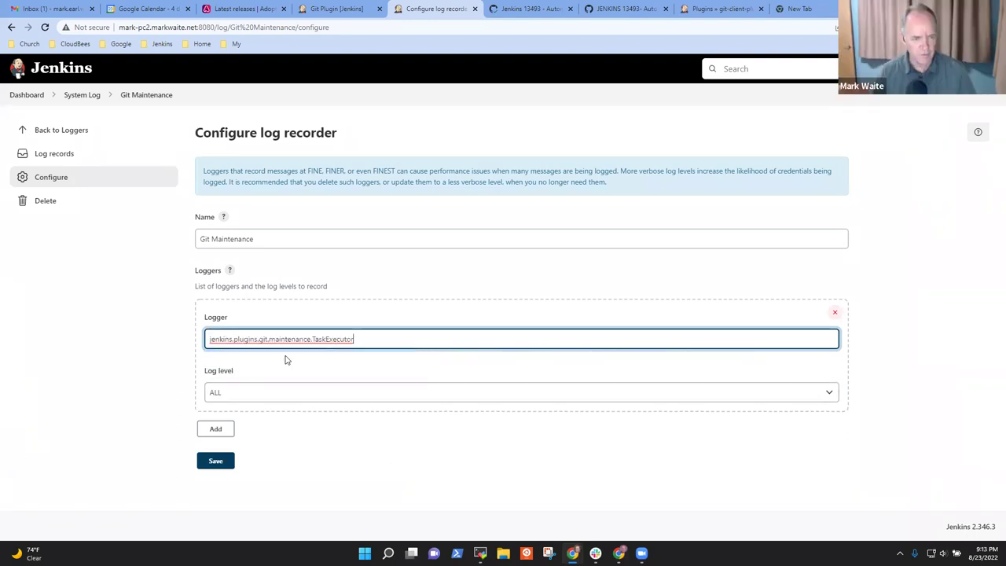
left_click(270, 393)
left_click(269, 393)
left_click(214, 428)
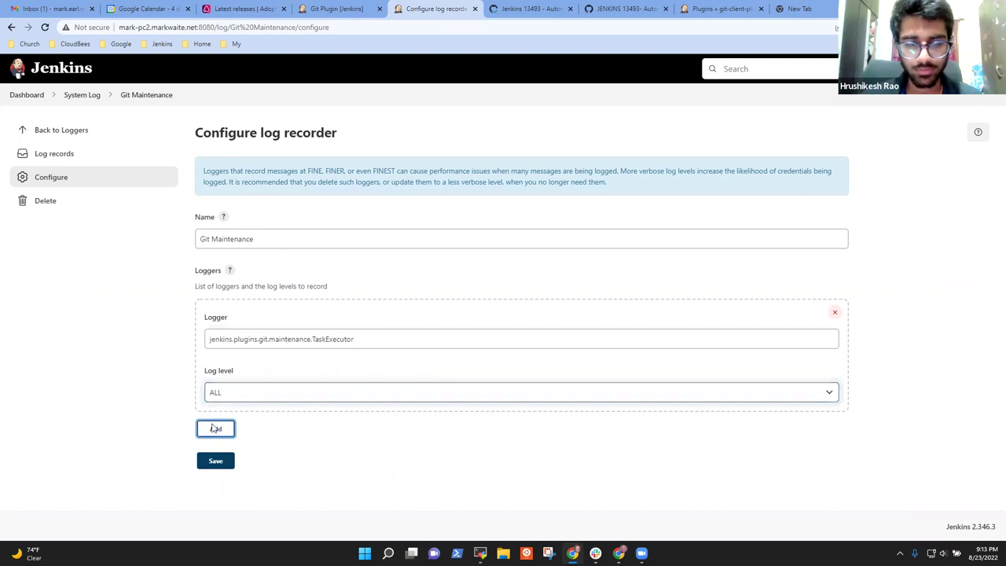
left_click(246, 355)
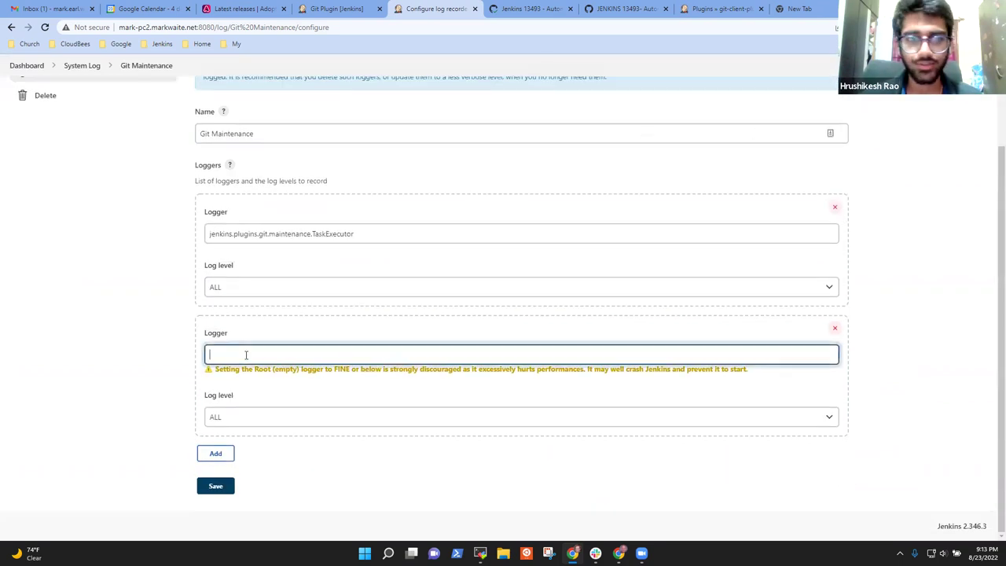
type("TaskSched")
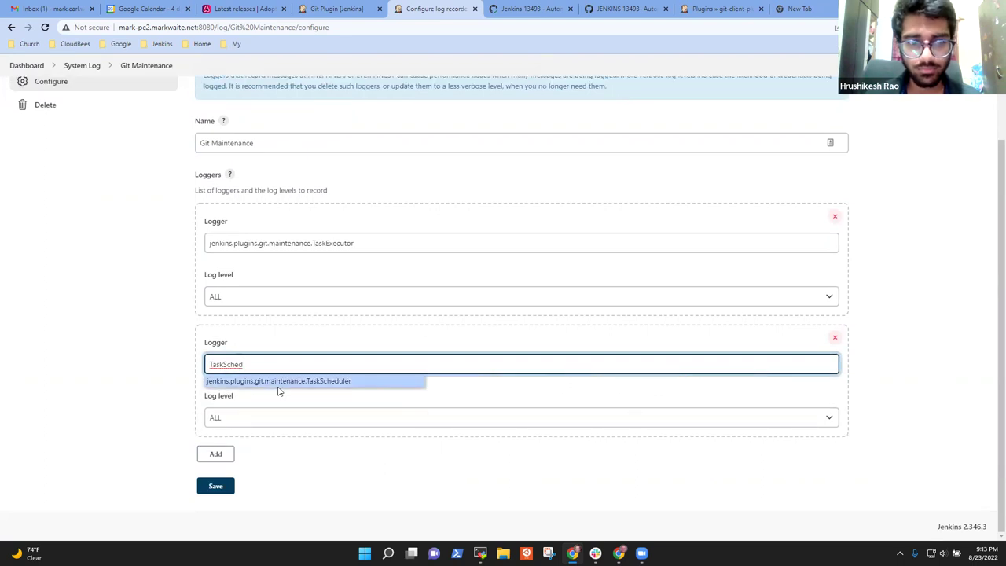
left_click(277, 384)
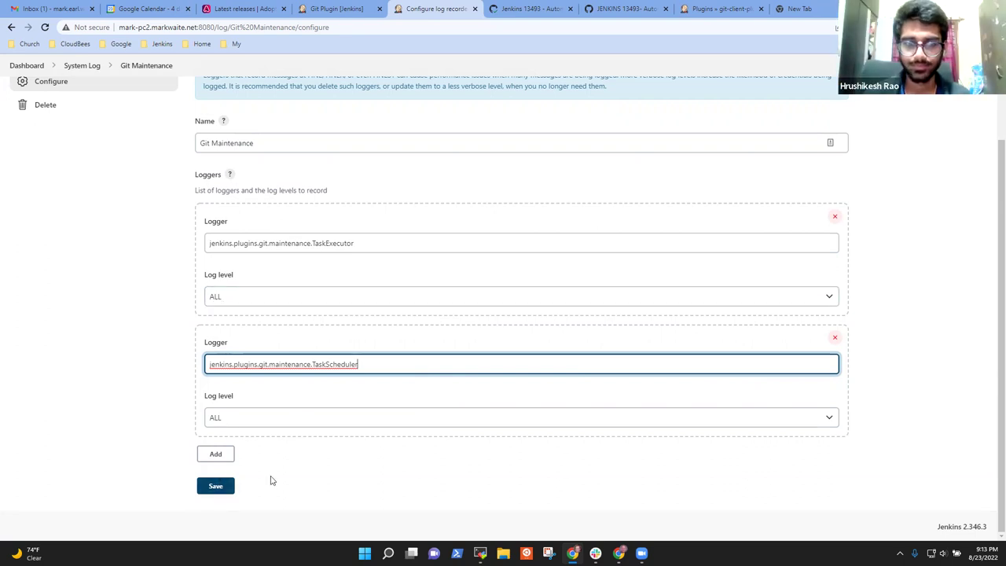
left_click(216, 489)
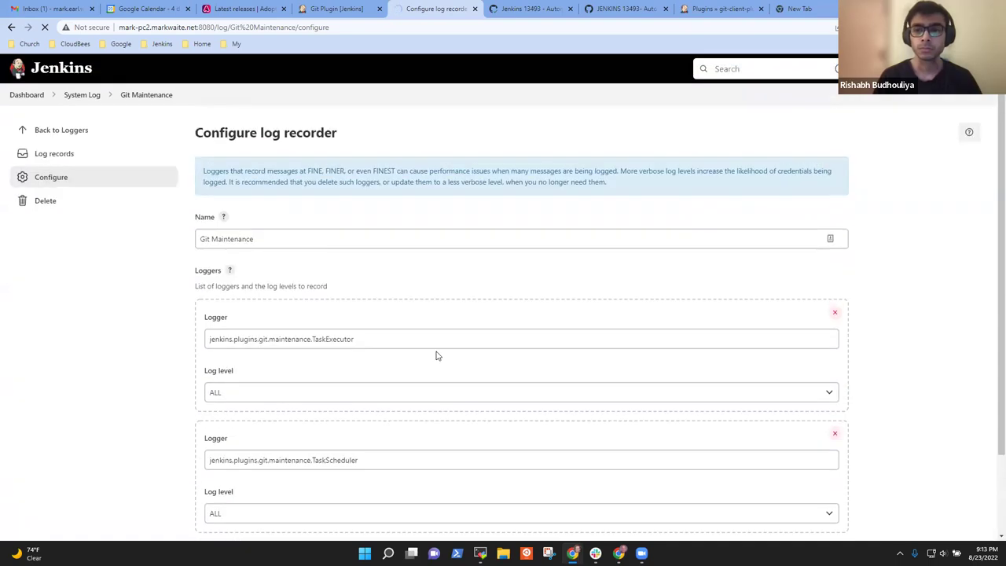
Set both loggers to FINEST, save, and return to the Maintenance Tasks page.
left_click(257, 393)
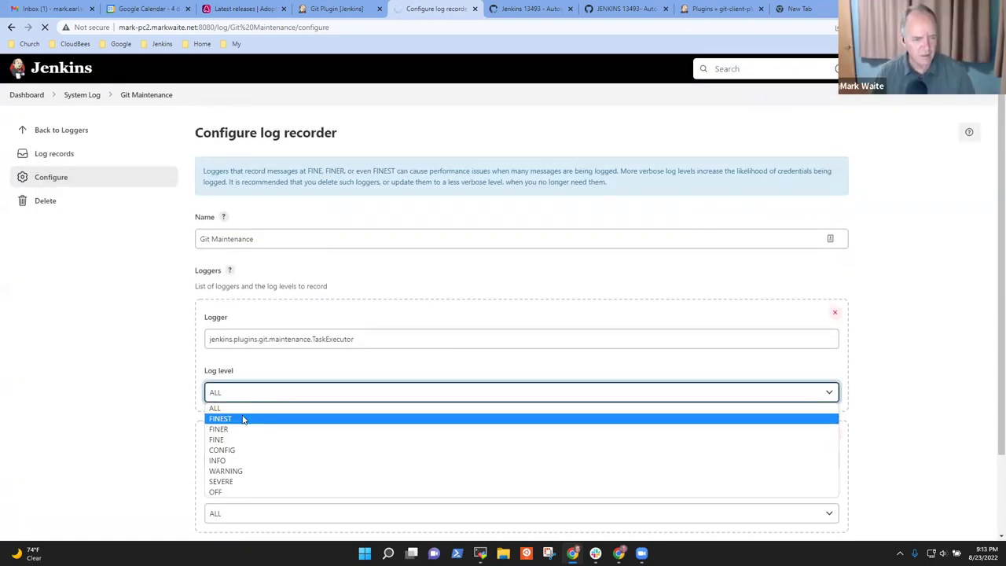
left_click(243, 418)
scroll(236, 425, "down", 2)
left_click(226, 418)
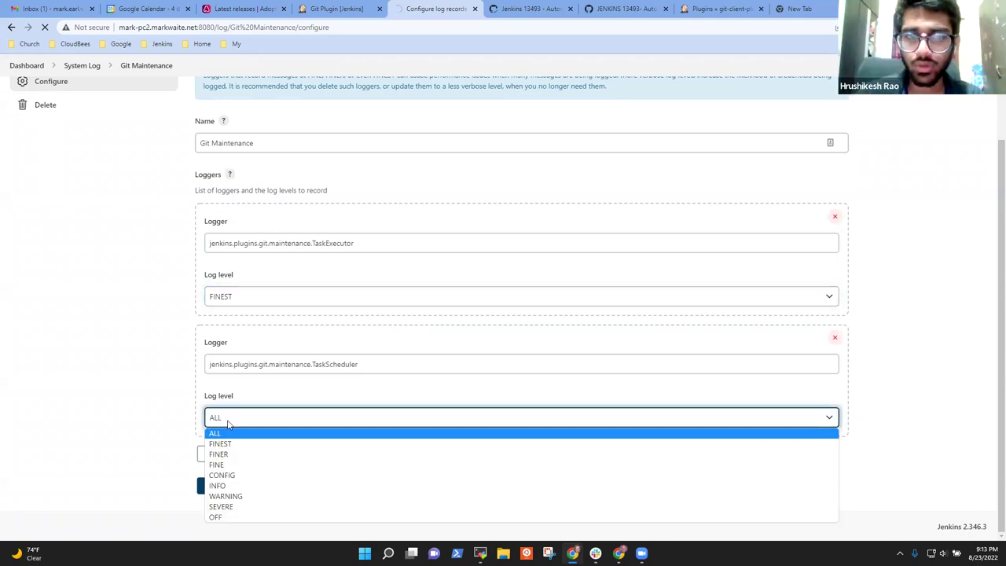
left_click(230, 445)
left_click(218, 485)
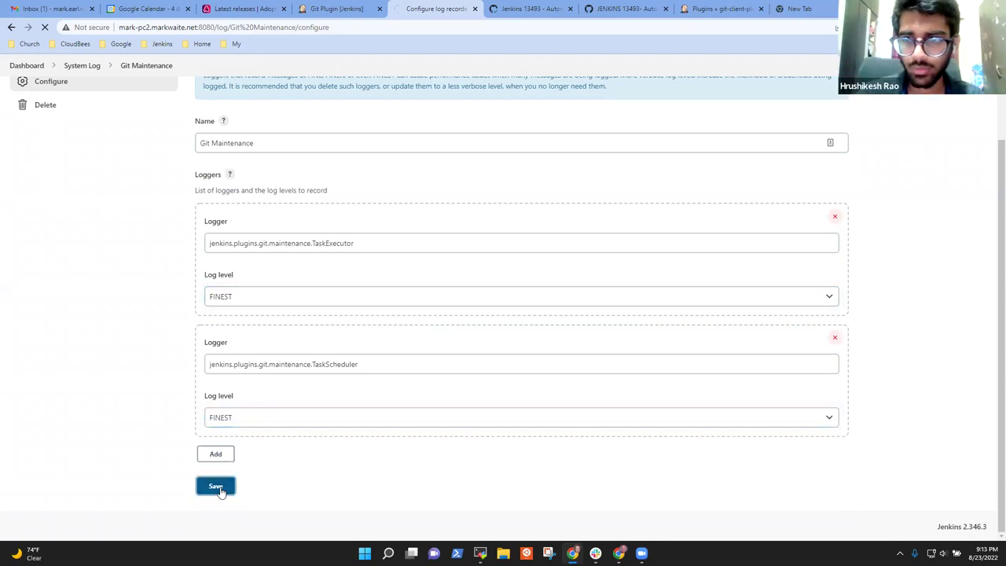
left_click(330, 9)
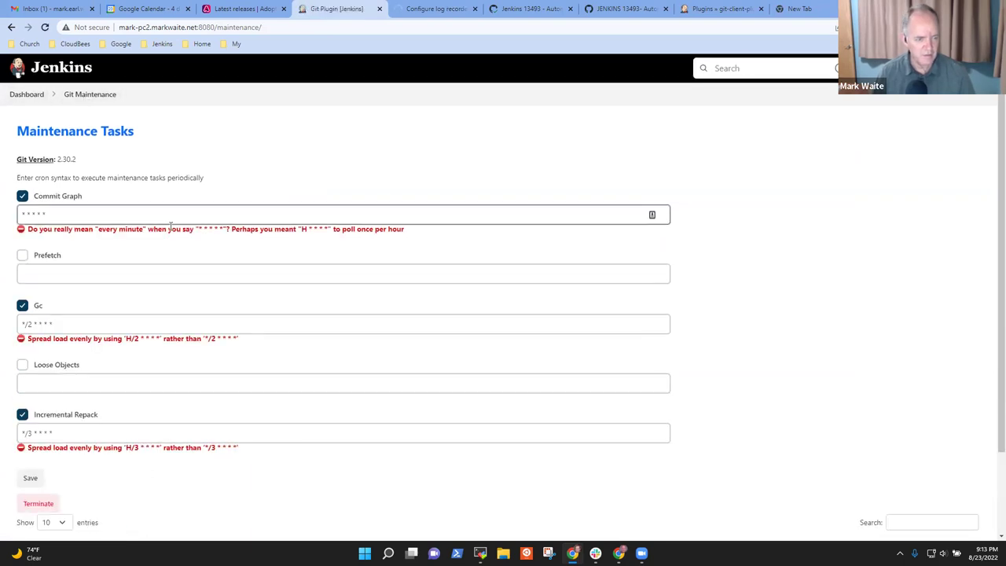
Check the Git Maintenance recorder's log records, still empty, then switch to MobaXterm.
scroll(209, 356, "down", 2)
scroll(29, 119, "up", 2)
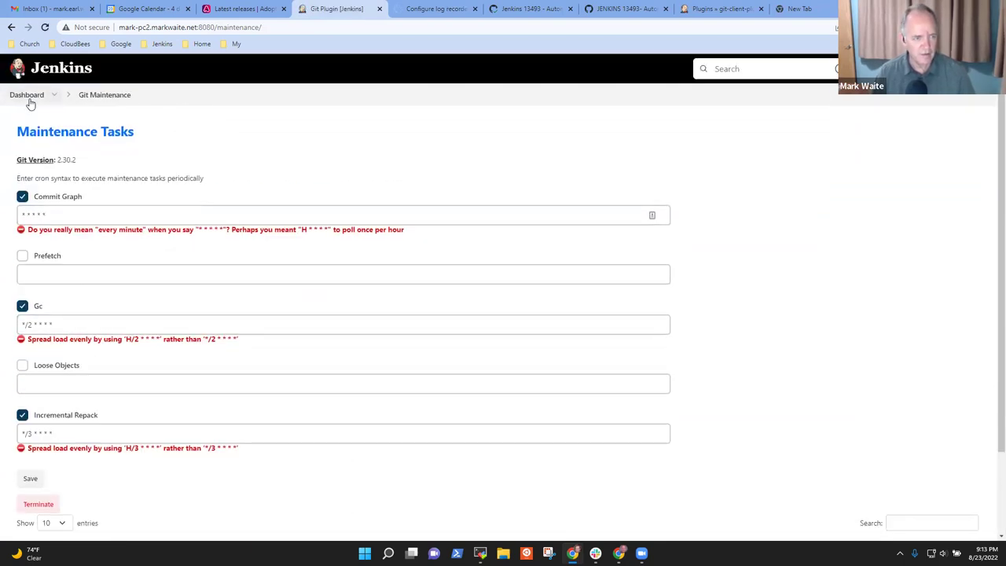
left_click(28, 95)
left_click(79, 248)
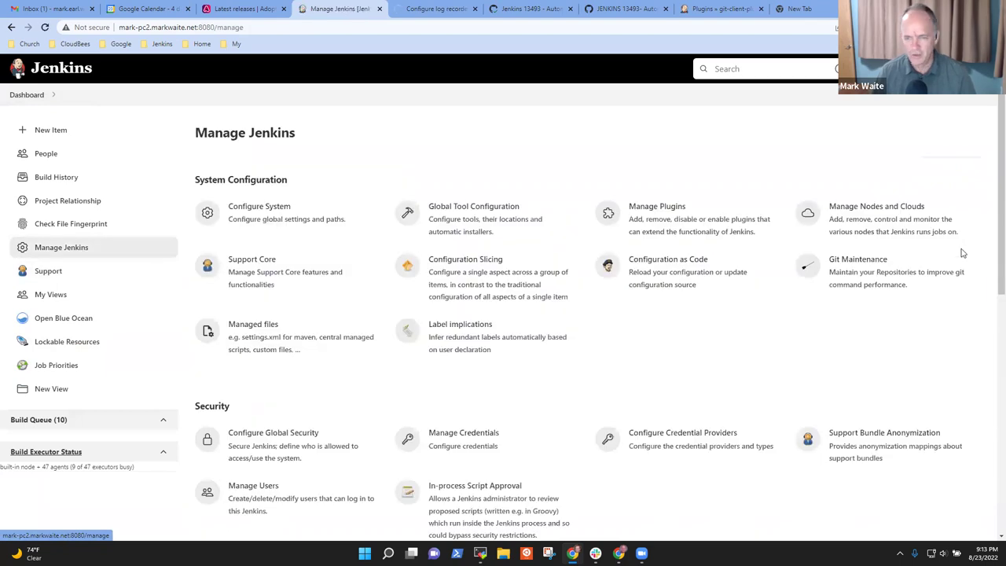
left_click(871, 286)
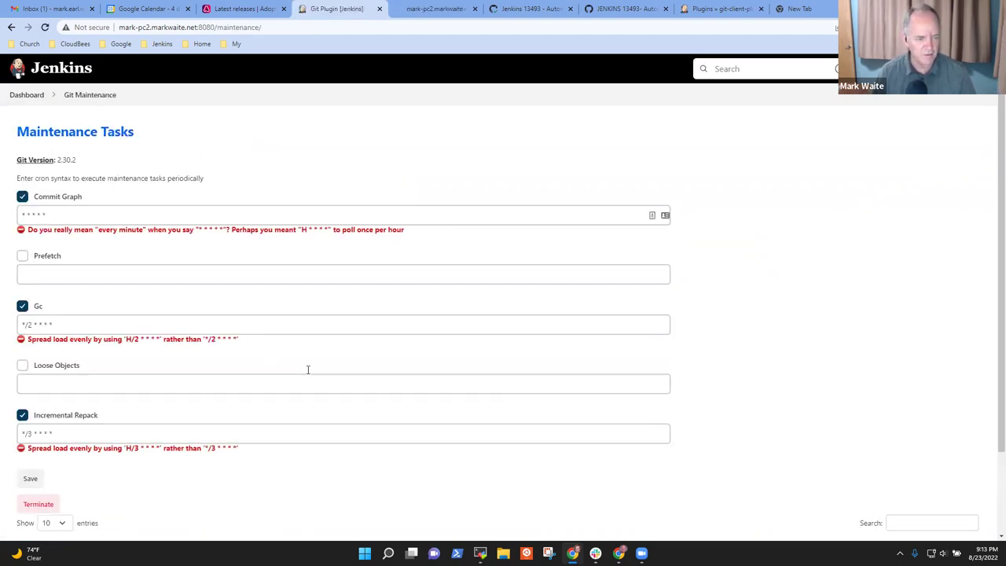
scroll(323, 378, "down", 2)
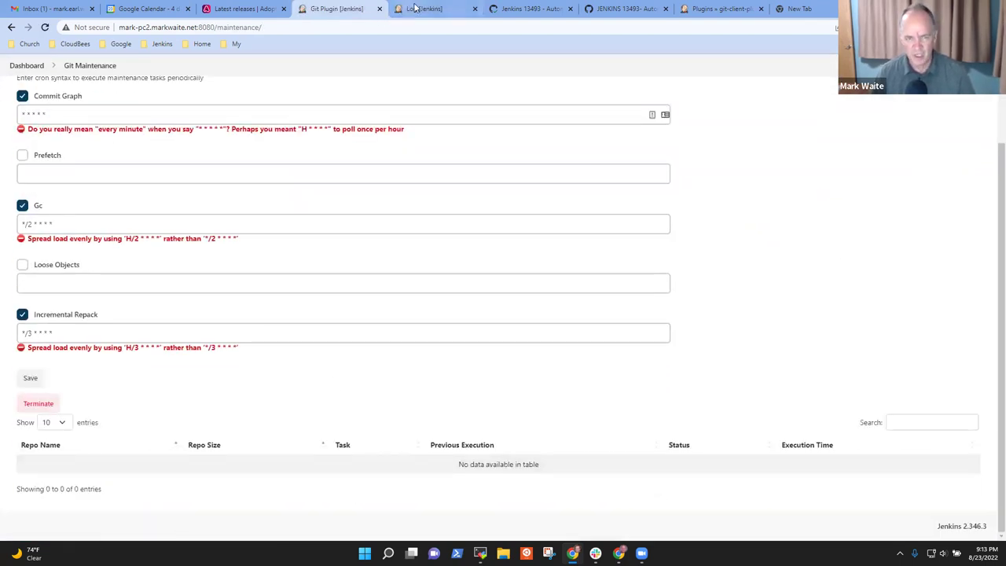
left_click(416, 10)
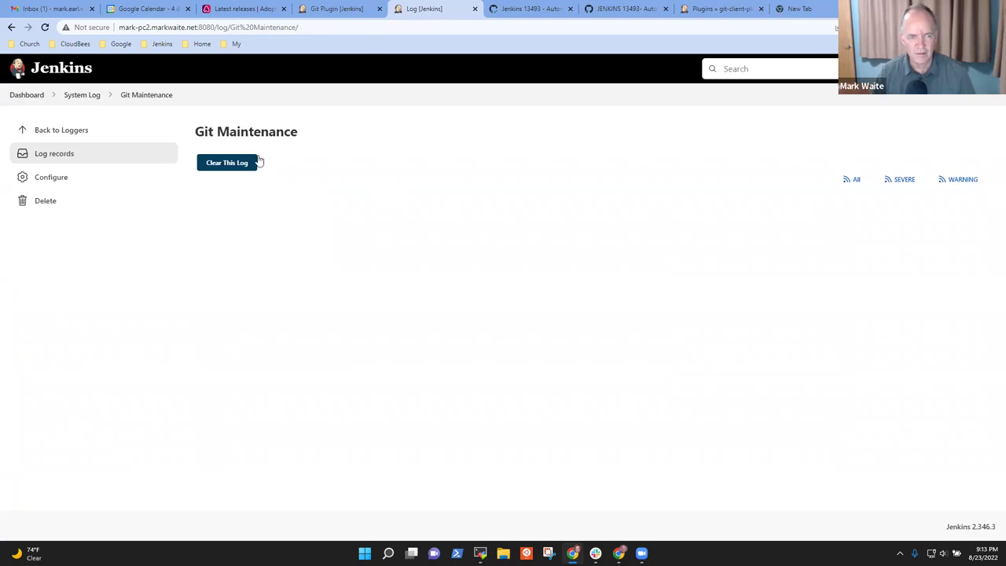
left_click(76, 161)
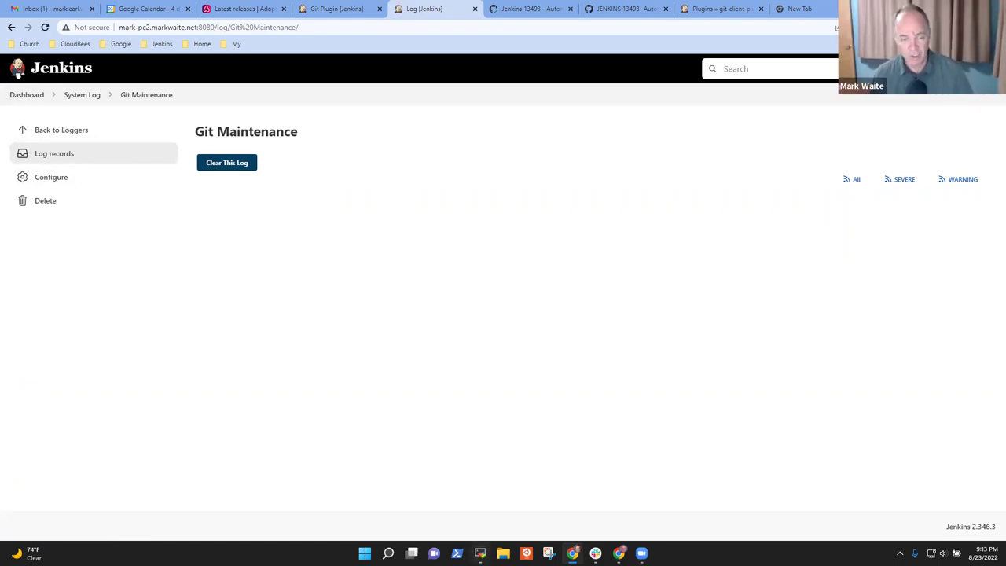
left_click(480, 553)
type("ls ")
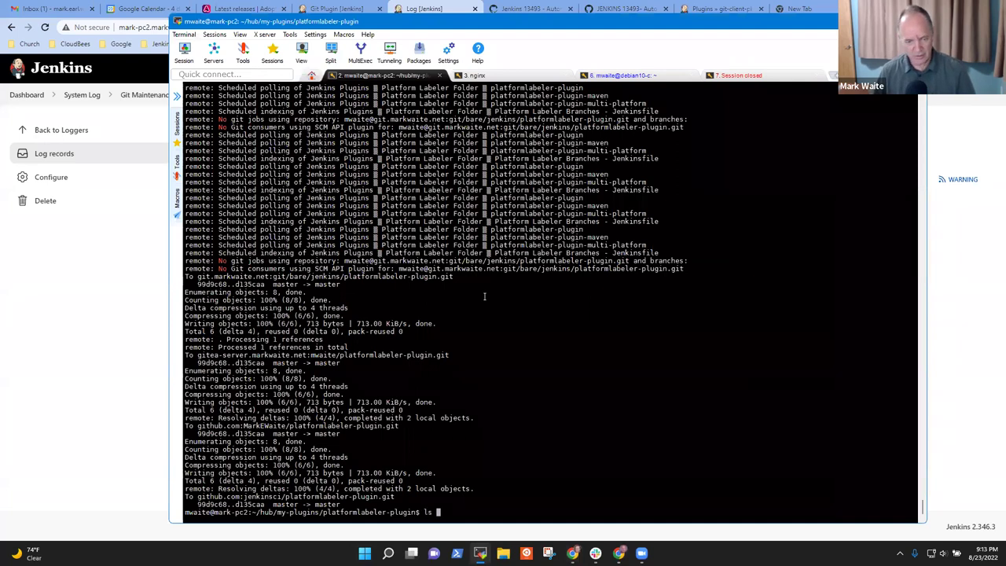
type("~/docker-jenkins-home/caches/")
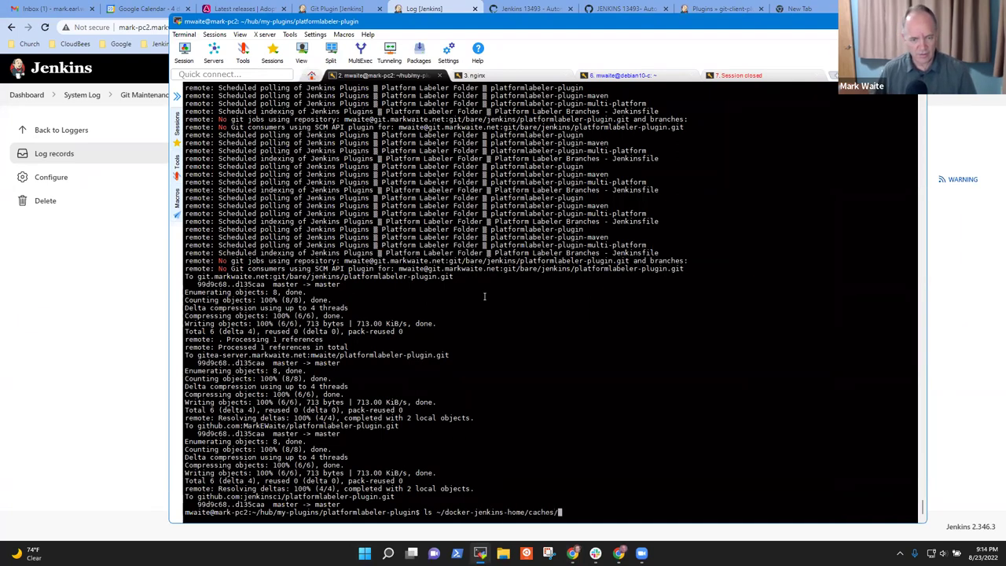
key("Return")
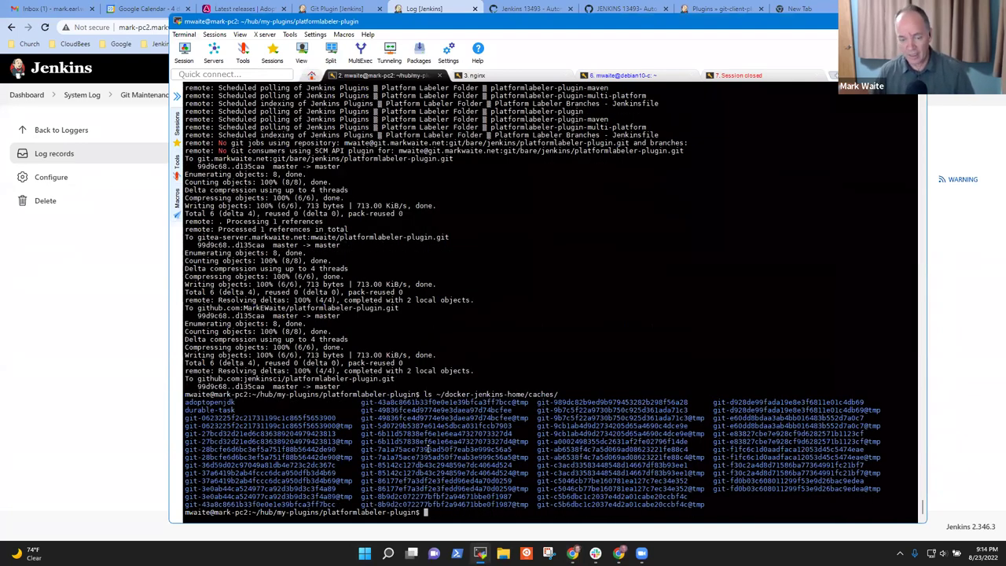
key("Up")
type("| ")
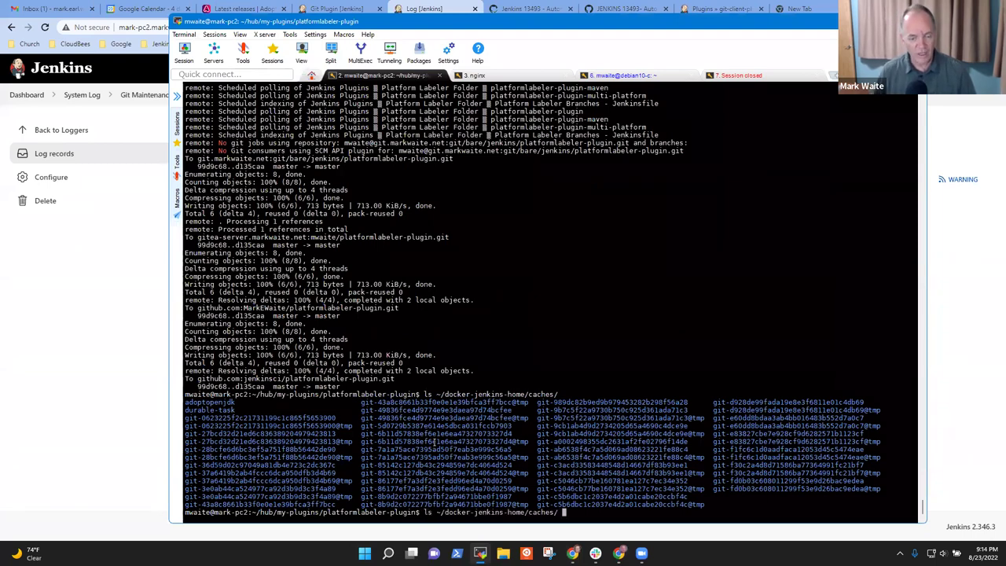
type("grep -v @tmp")
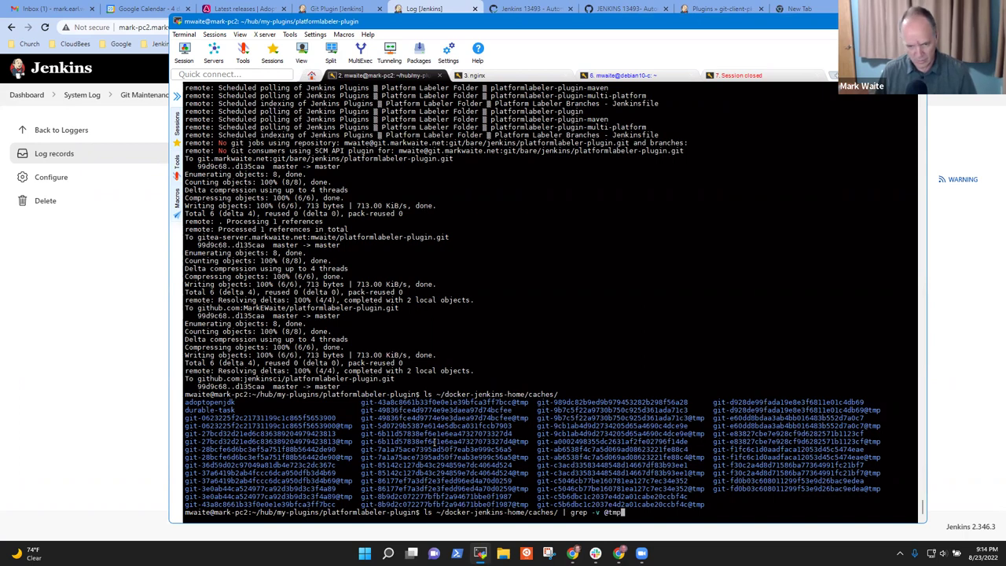
key("Return")
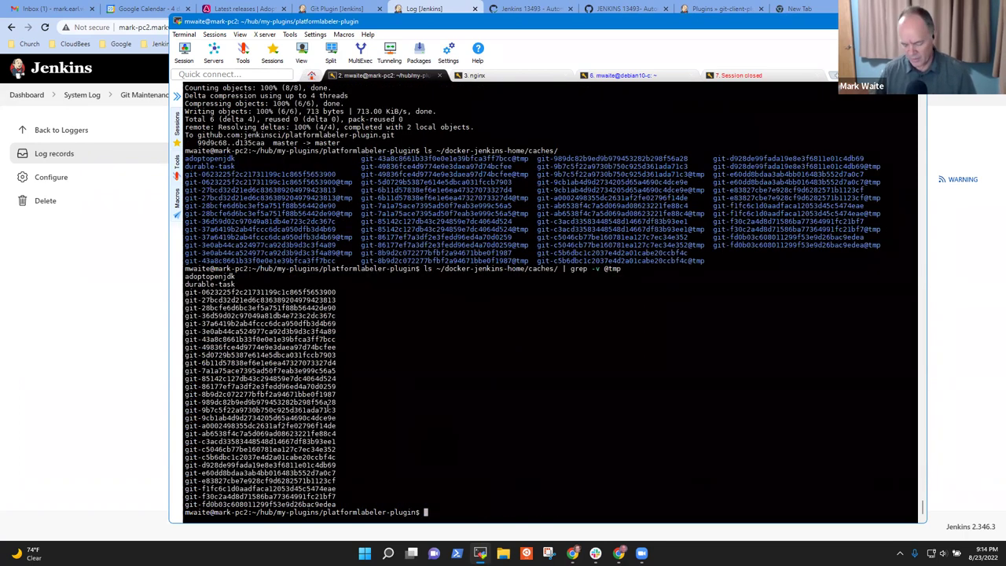
Pipe the filtered cache list into 'xargs du -x', which fails with missing-directory errors.
key("Up")
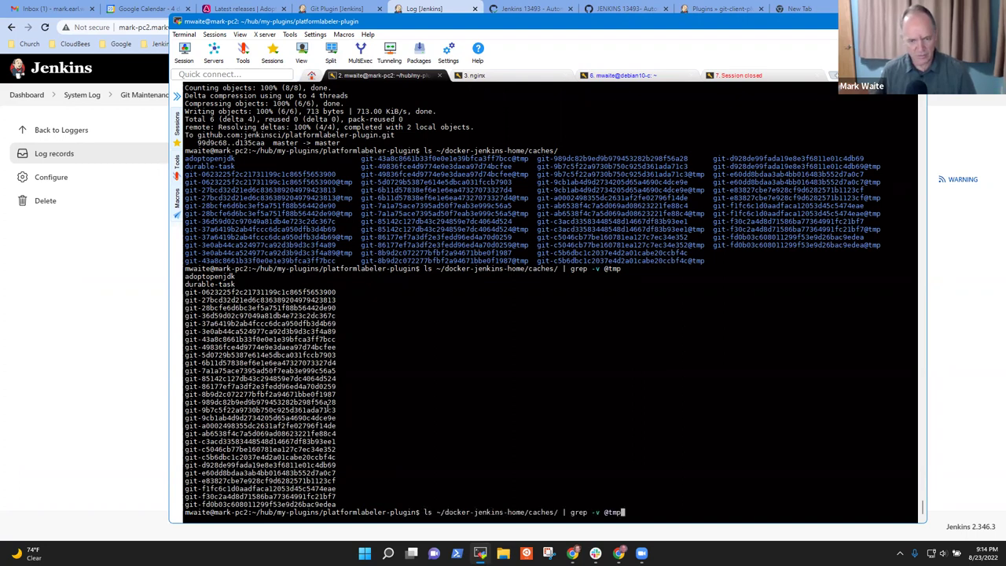
type("| xargs du -x ~/docker-jenkins-home/")
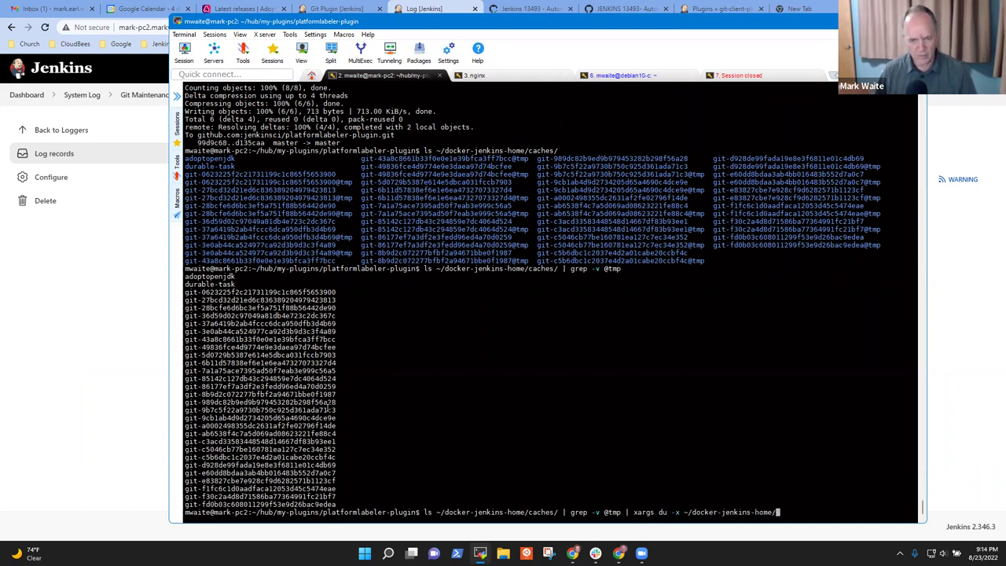
key("Home")
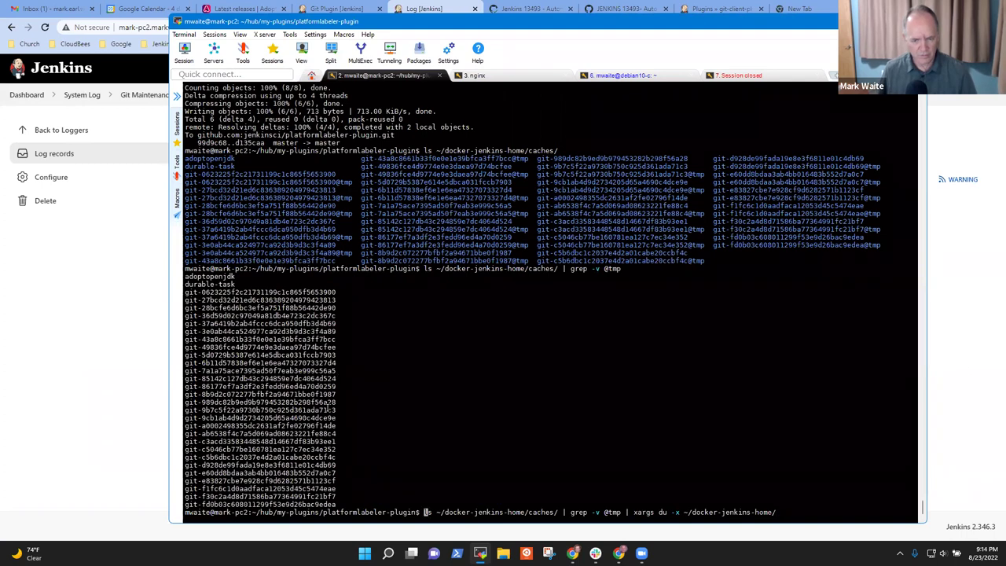
key("Right")
key("Right")
key("ctrl+c")
type("d ~/docker-jenkins-home/caches/")
key("Return")
key("Up")
key("Up")
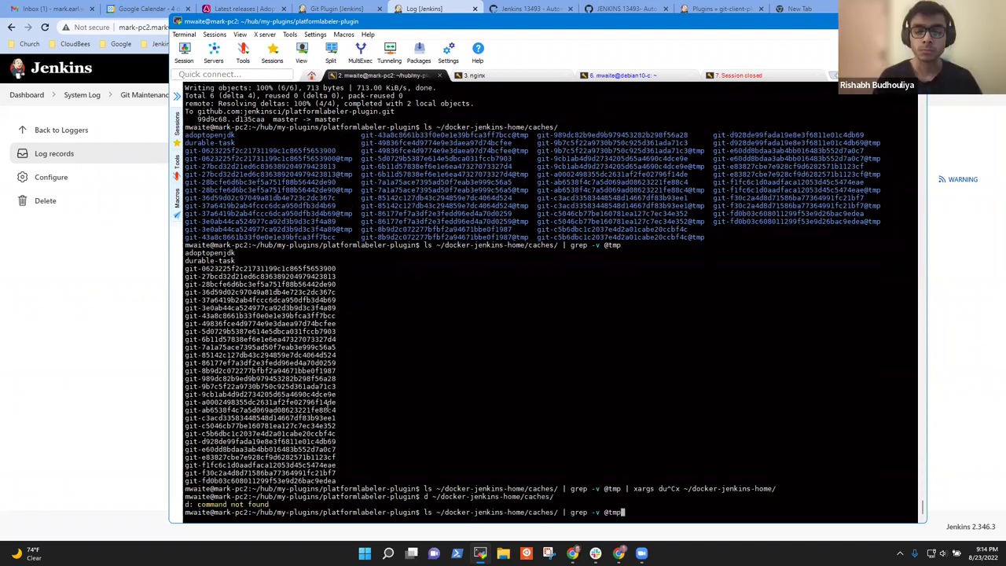
key("Up")
type("| xargs ")
type("du")
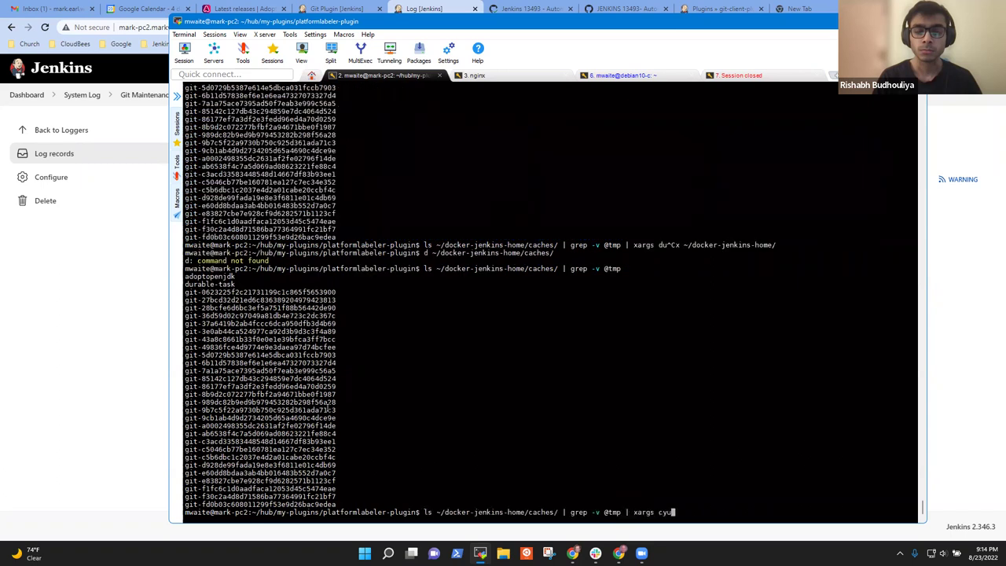
key("BackSpace")
key("BackSpace")
type("du -x")
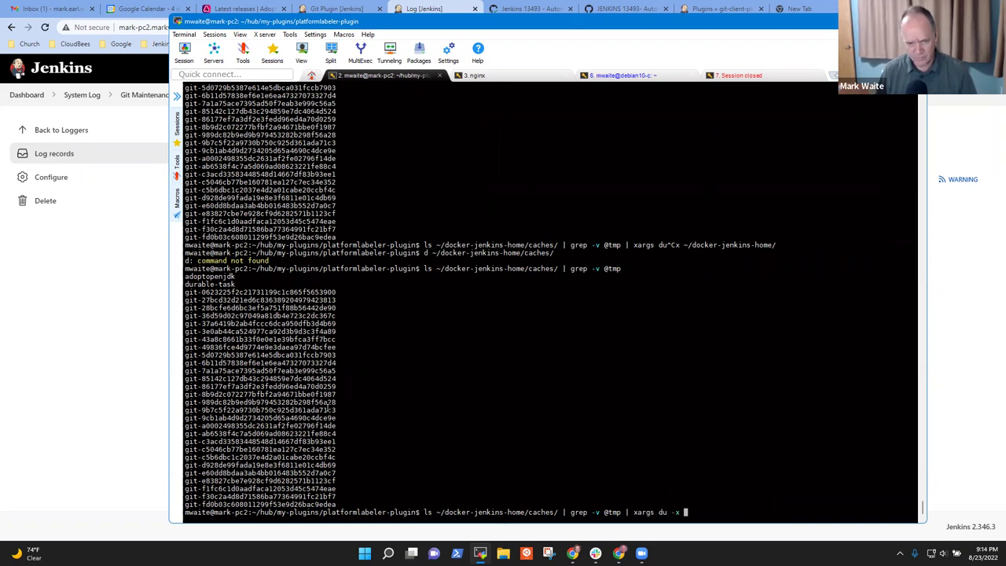
key("Return")
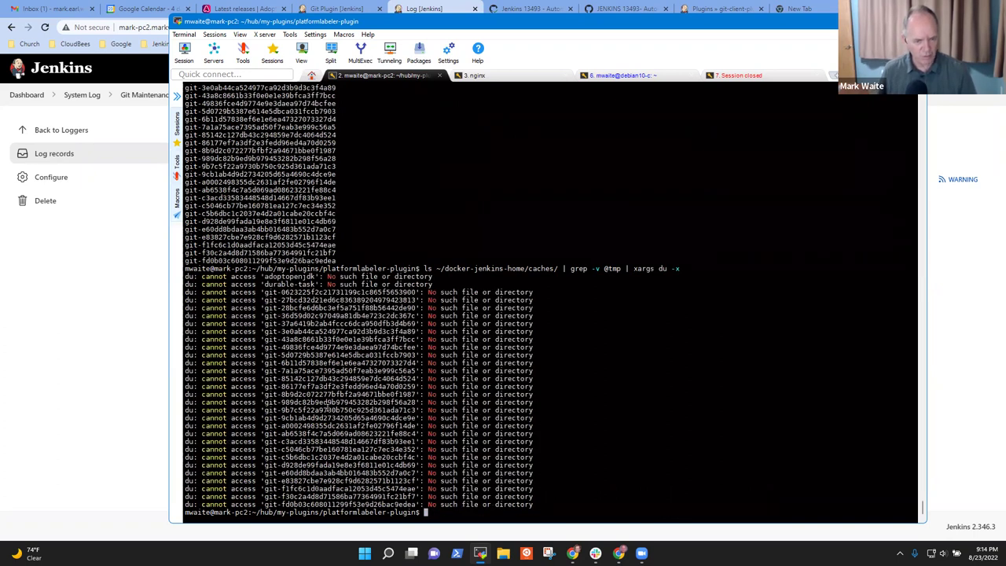
Change into ~/docker-jenkins-home, rerun the du command, and list the directory.
type("cd ")
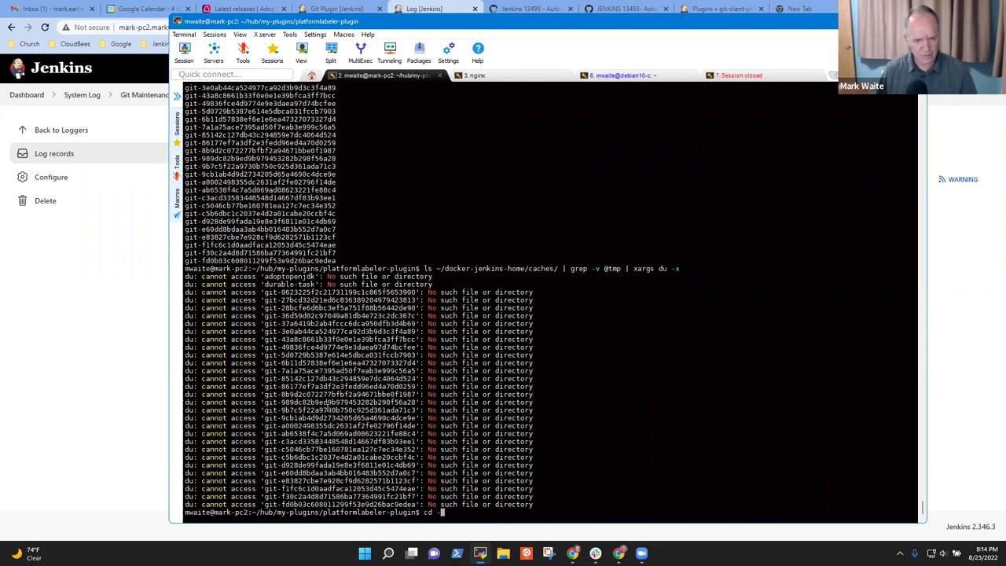
type("~/docker")
key("Tab")
key("Return")
key("Up")
key("Up")
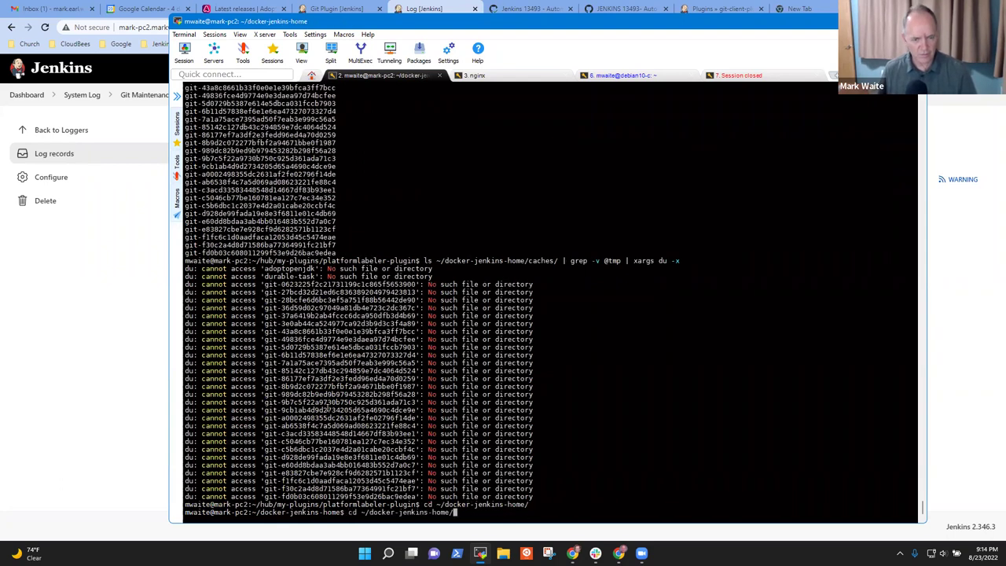
key("Return")
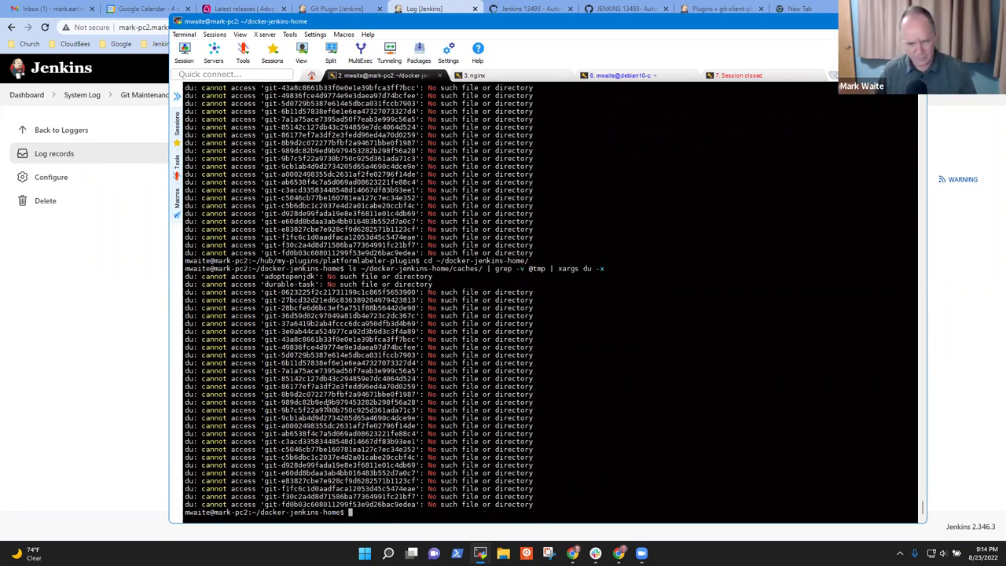
type("ls")
key("Return")
From the caches directory, run the du command and page through its output in less.
type("cd caches/")
key("Return")
key("Up")
key("Up")
key("Up")
key("Return")
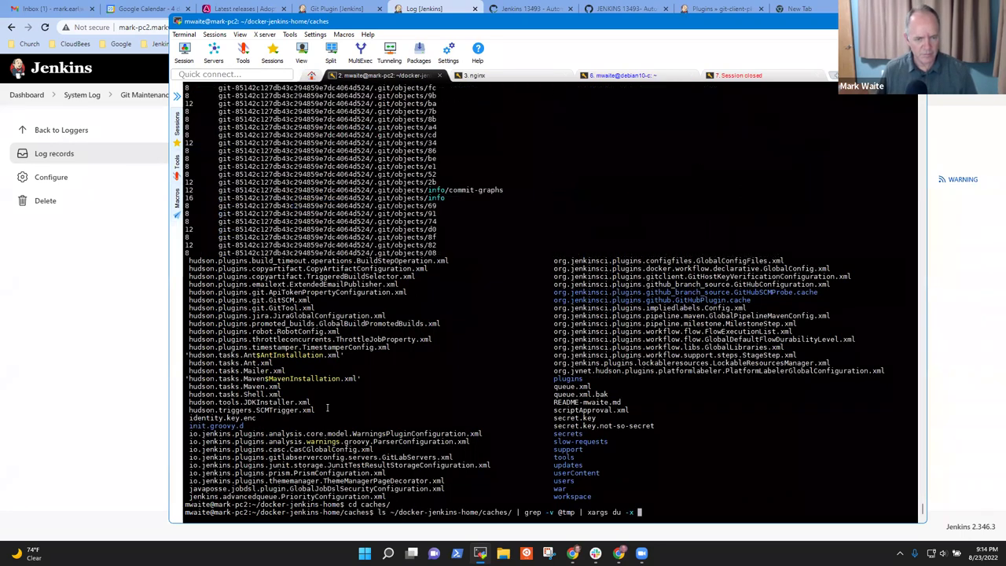
key("Up")
type("| less")
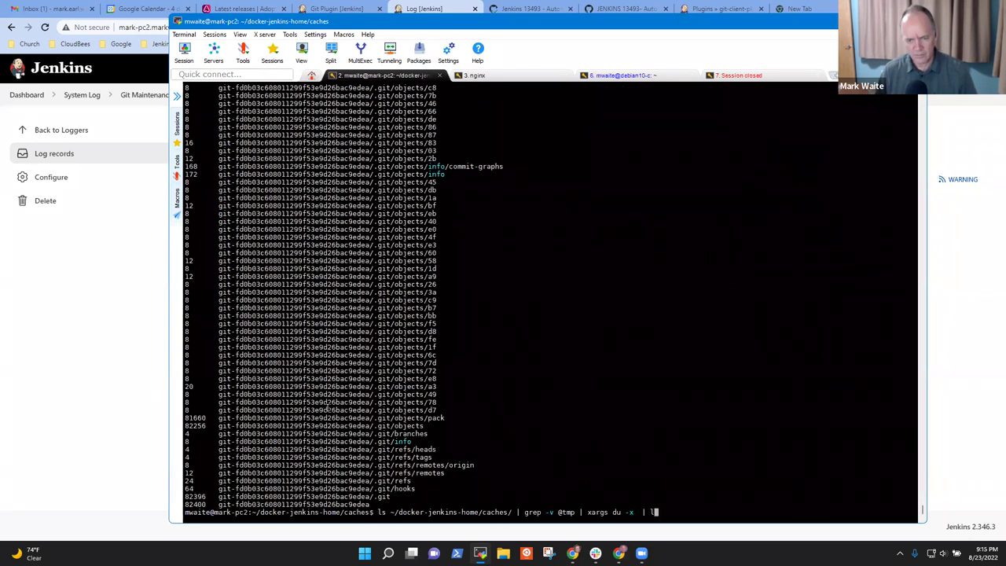
key("Return")
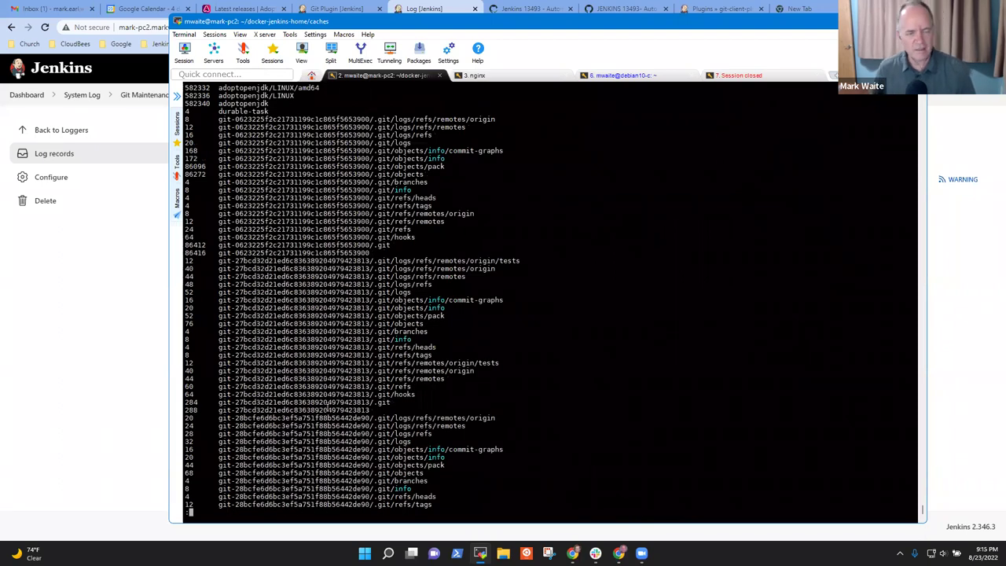
key("G")
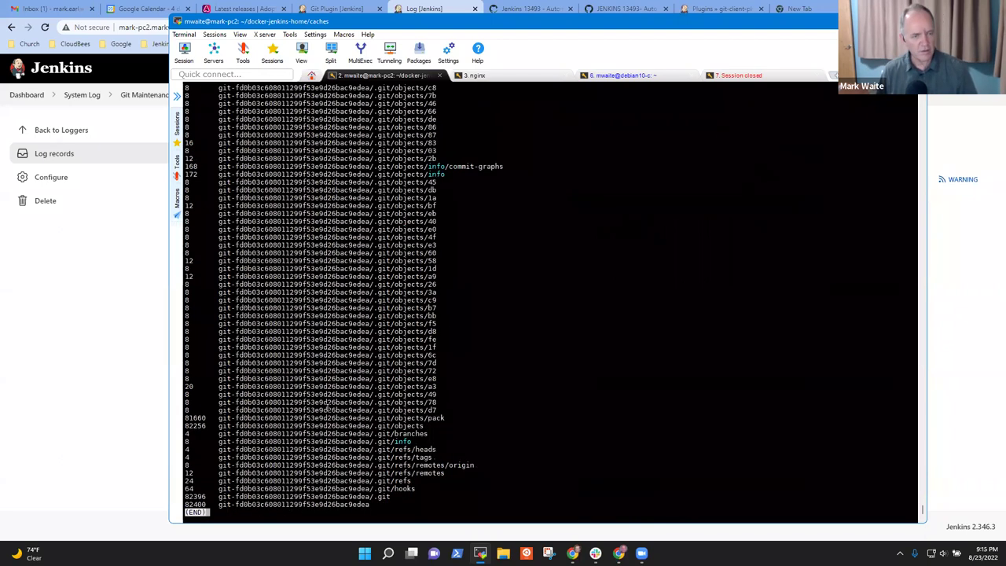
key("g")
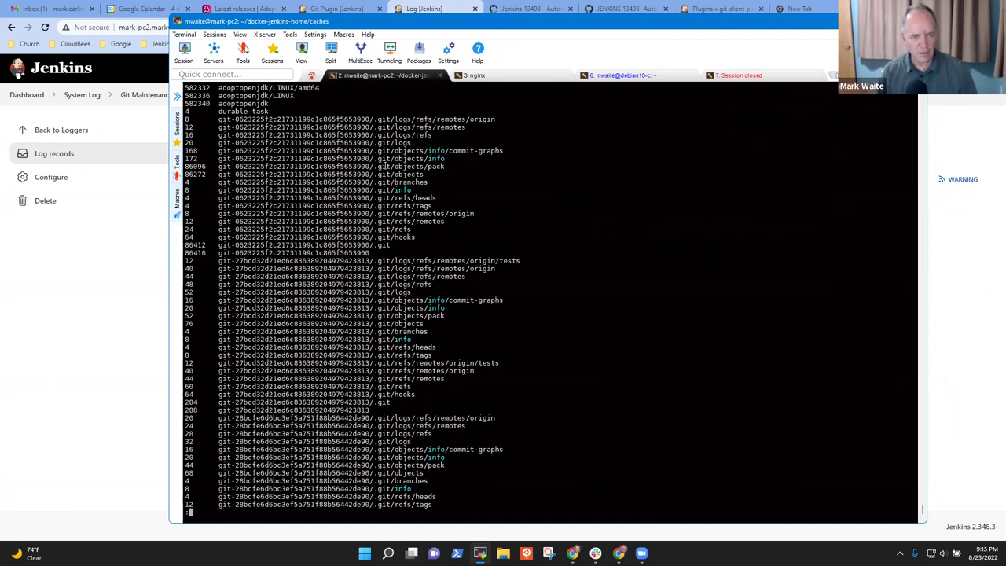
double_click(315, 166)
key("q")
Rerun du piped through 'sort -r -n | less', showing adoptopenjdk largest at 582340.
key("Up")
key("BackSpace")
key("BackSpace")
key("BackSpace")
key("BackSpace")
type("sort -")
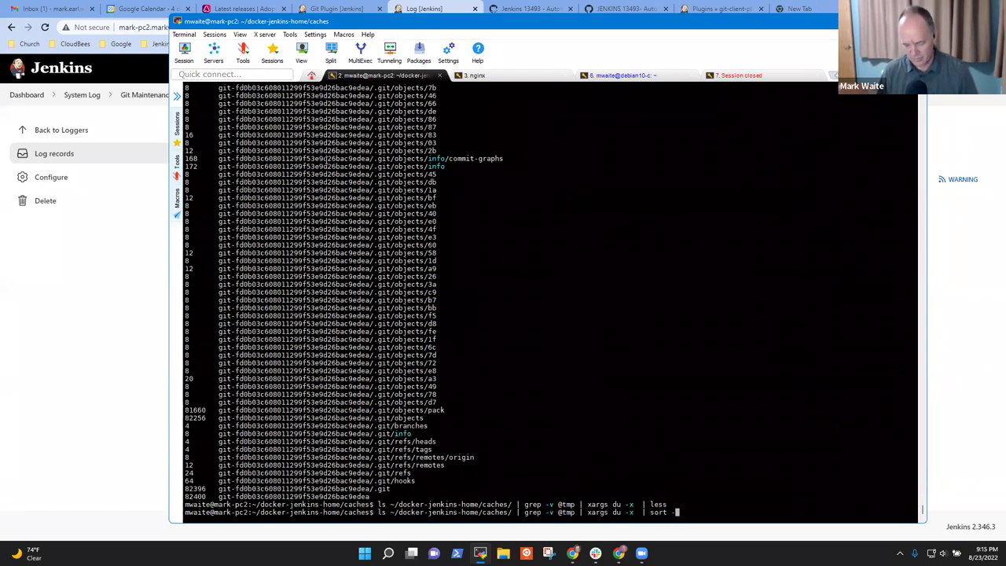
type("r -n | less")
key("Return")
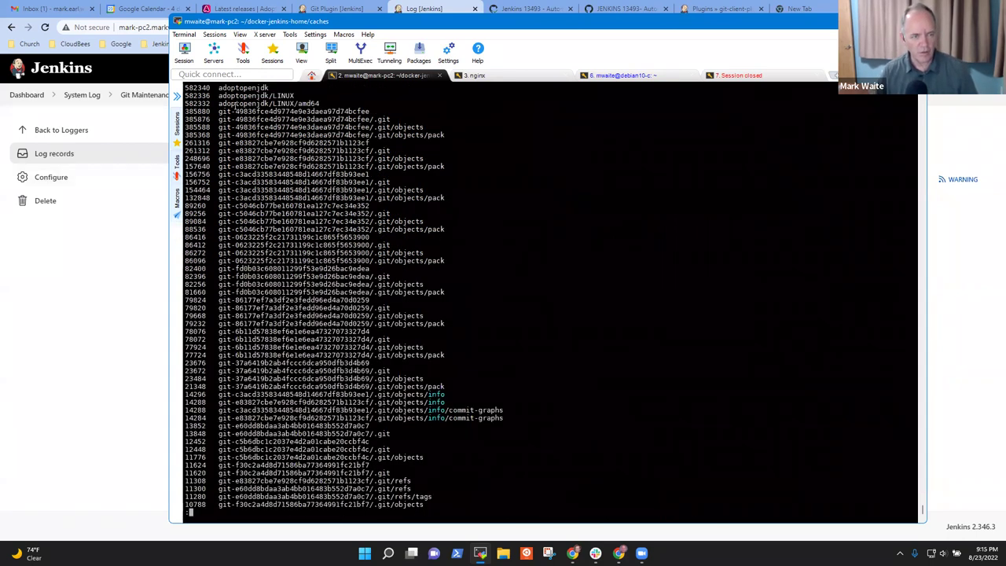
double_click(291, 111)
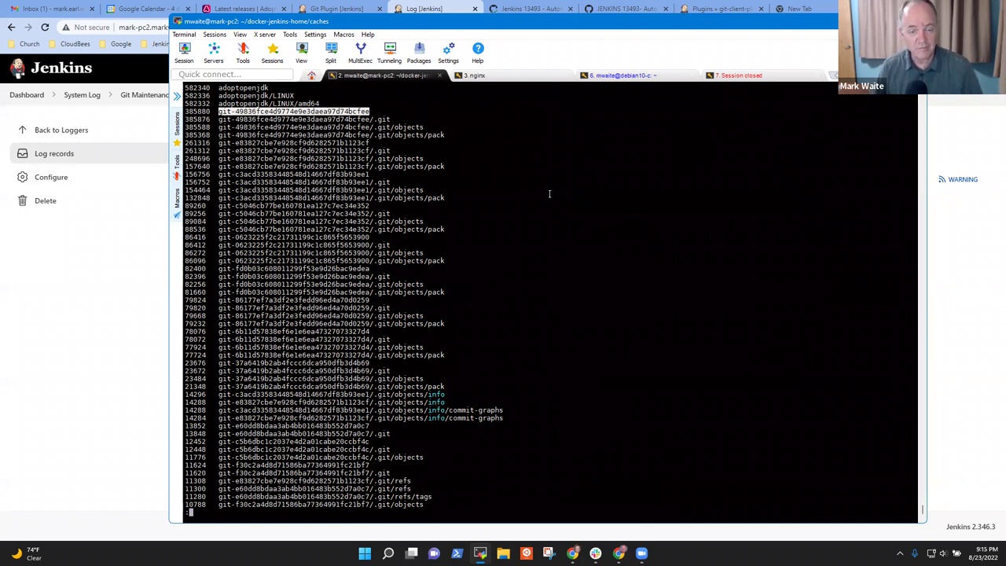
left_click(528, 224)
double_click(437, 411)
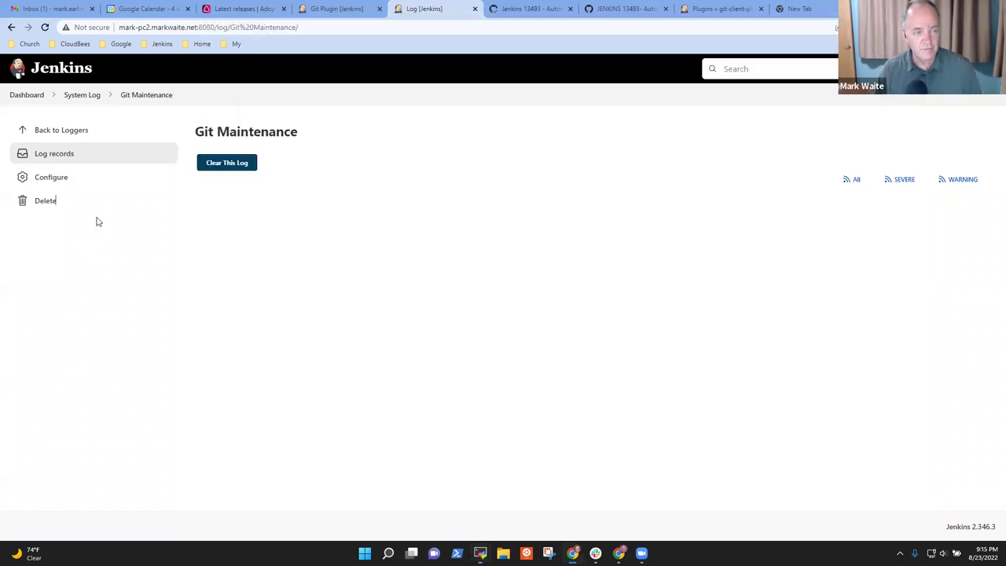
left_click(94, 236)
Navigate to Manage Jenkins > Git Maintenance and reload the recorder's log records, still empty.
left_click(336, 9)
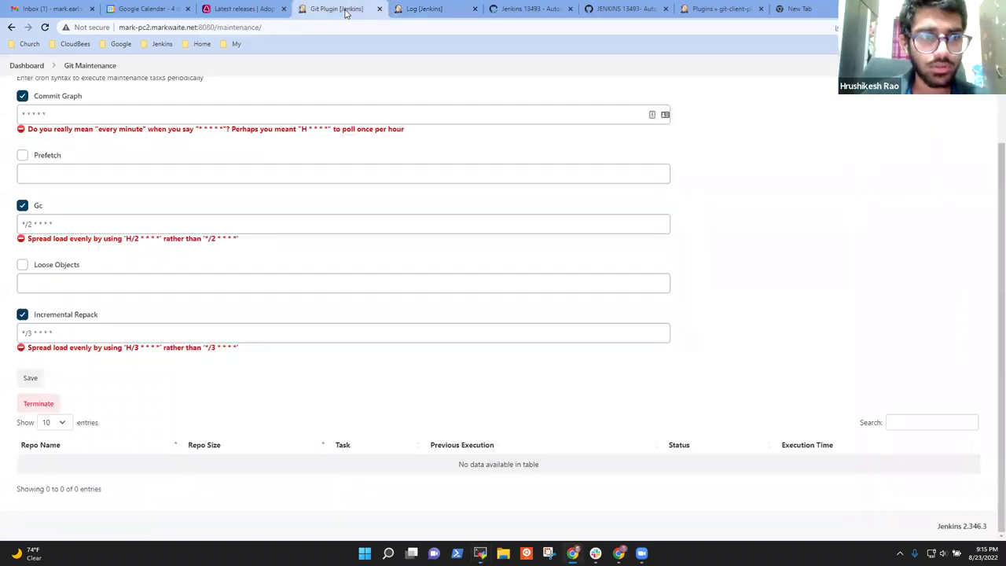
left_click(30, 65)
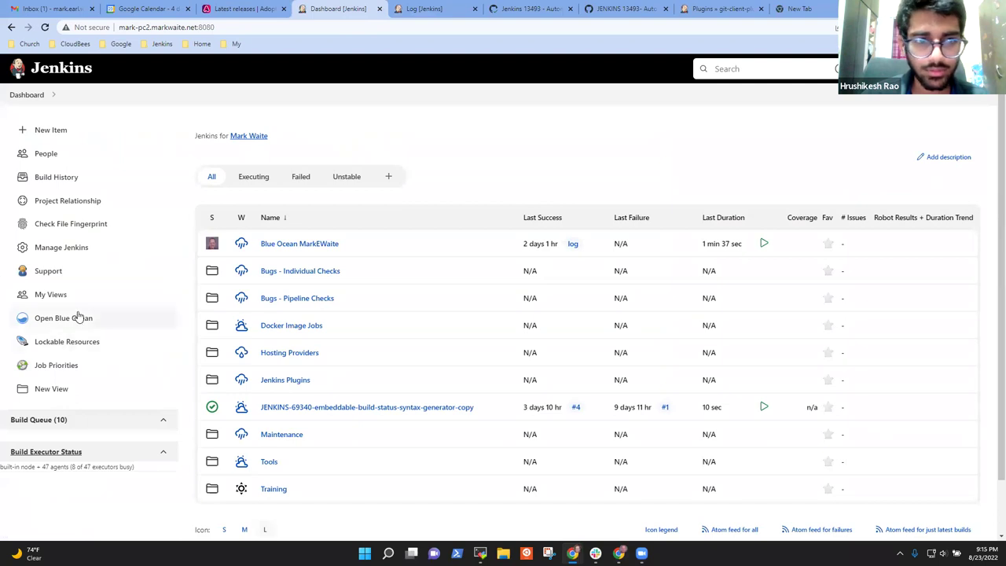
left_click(79, 250)
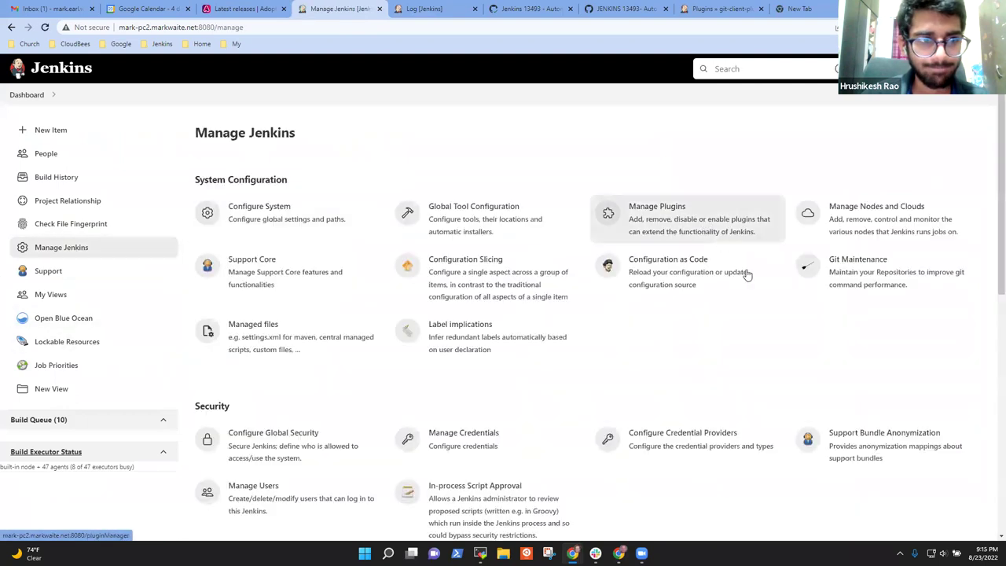
left_click(858, 276)
scroll(230, 408, "down", 2)
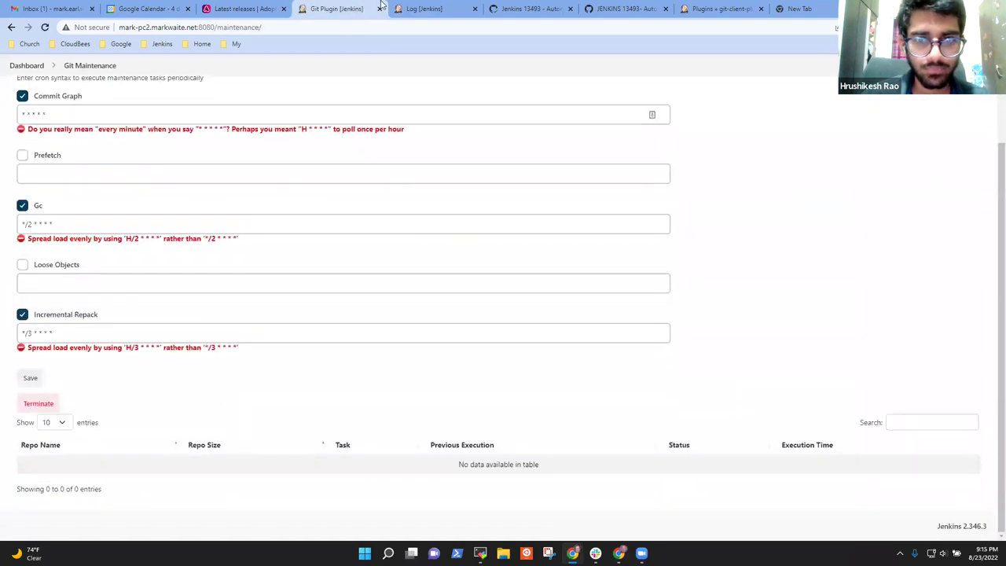
left_click(420, 9)
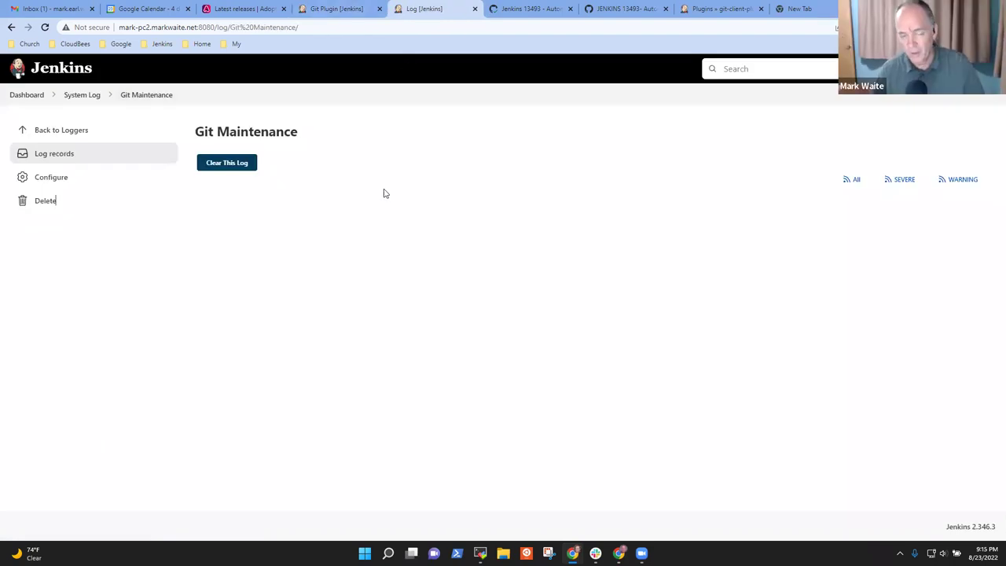
left_click(53, 154)
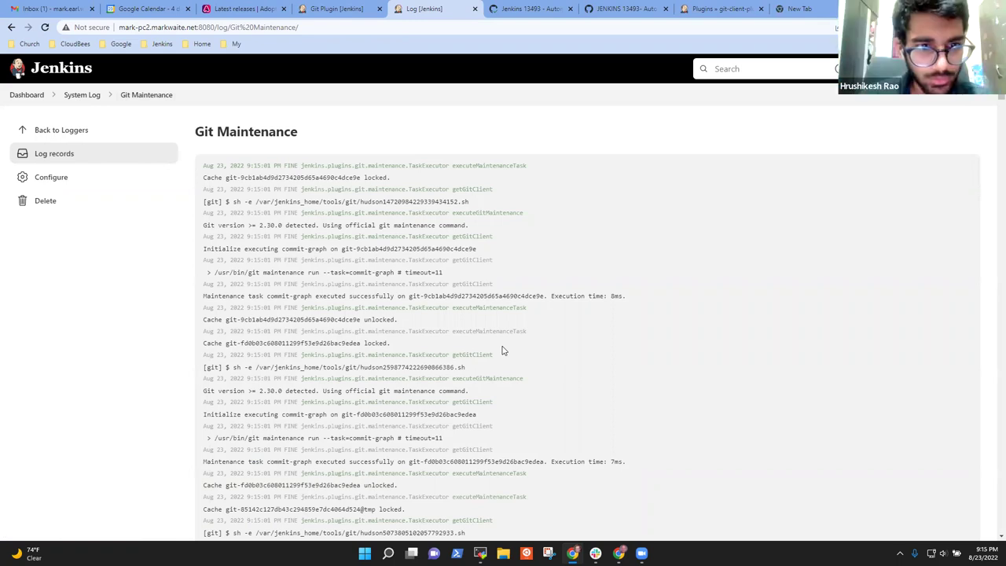
Highlight the Git version, commit-graph, filesystem-boundary error and failing git maintenance log lines, then return to MobaXterm.
scroll(519, 338, "down", 3)
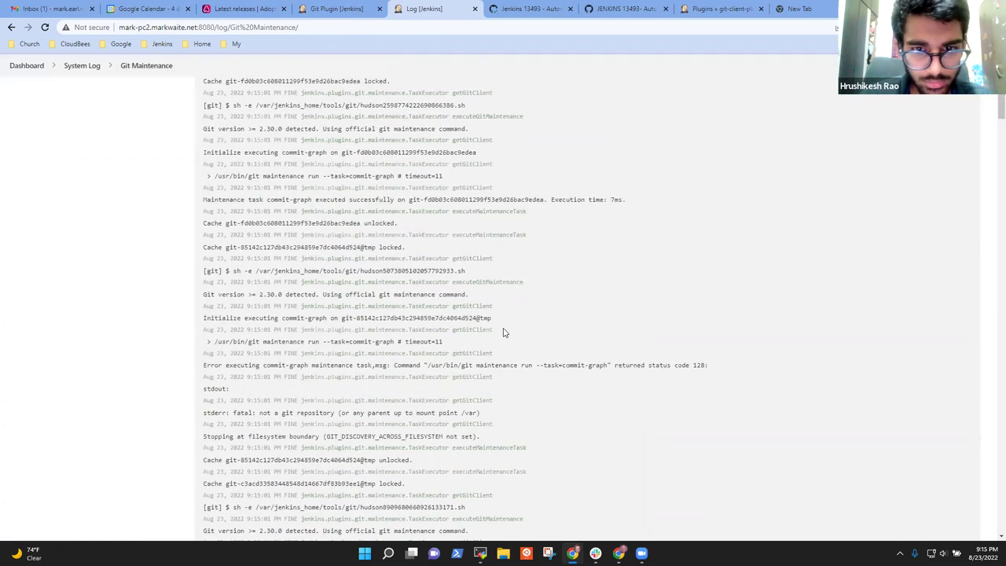
scroll(505, 333, "up", 3)
left_click_drag(203, 223, 471, 225)
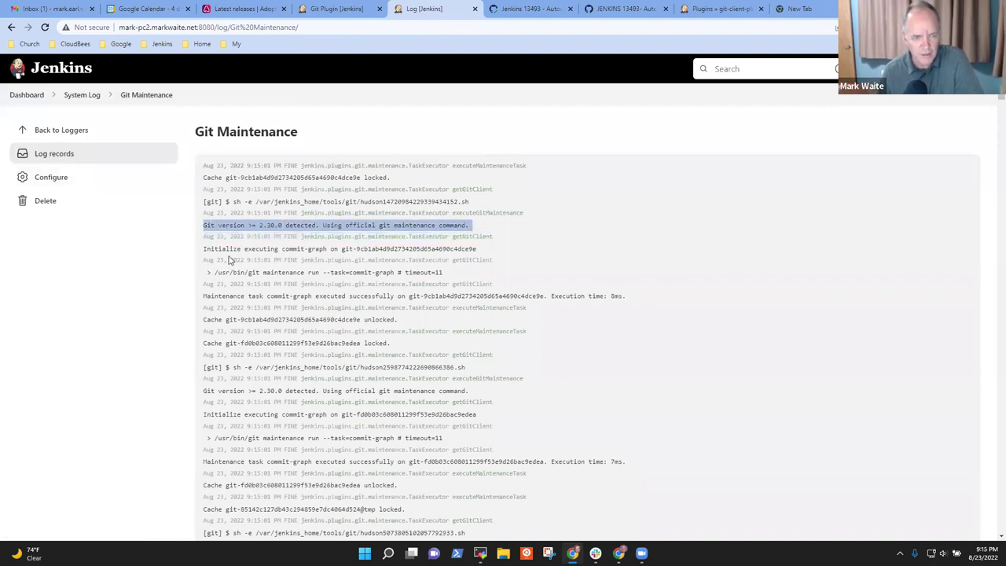
left_click_drag(204, 248, 445, 246)
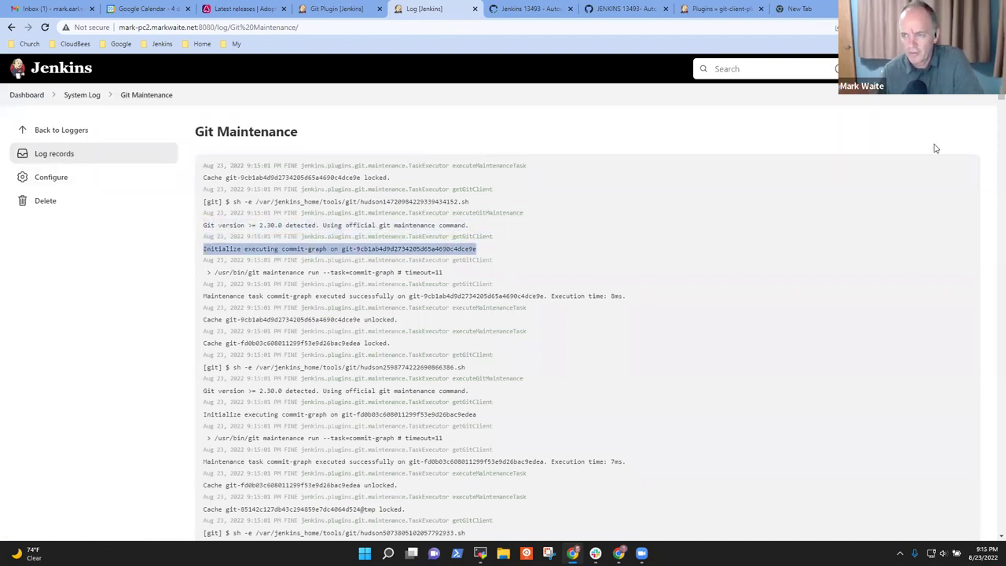
left_click_drag(995, 106, 1001, 504)
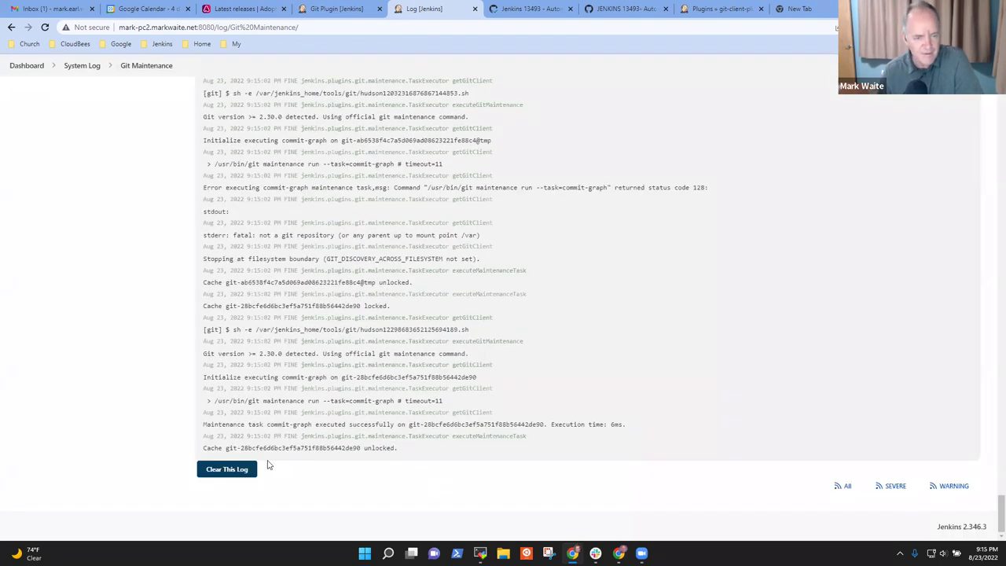
left_click_drag(203, 452, 392, 456)
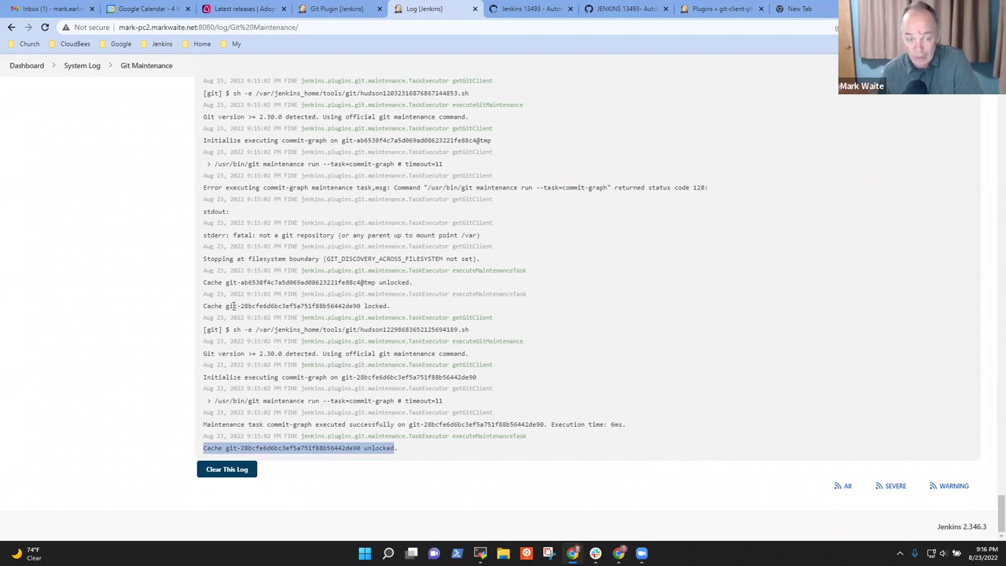
left_click_drag(205, 260, 491, 263)
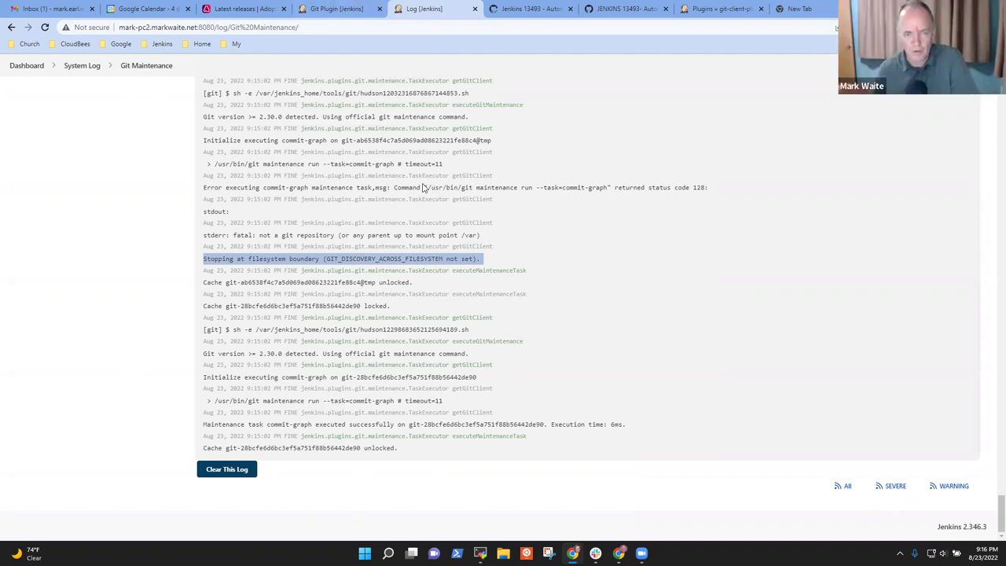
left_click_drag(427, 188, 603, 190)
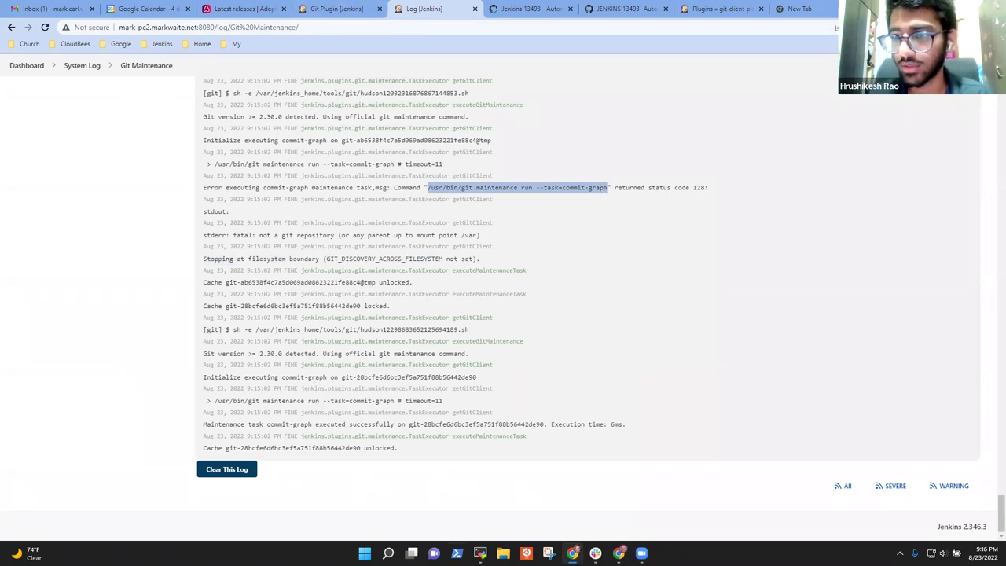
left_click(480, 554)
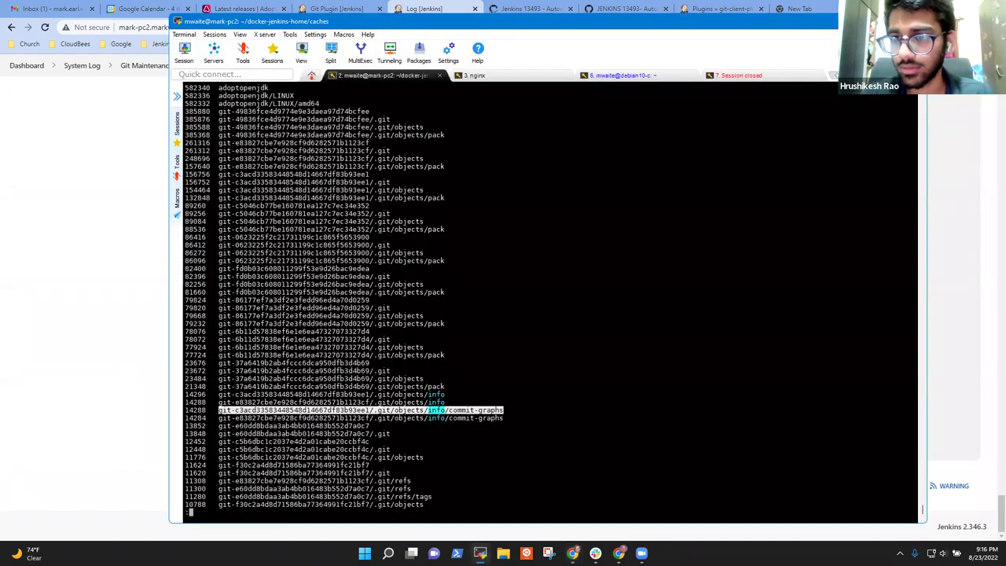
Quit the less pager to reach the caches shell prompt and start a saved-session search.
left_click(556, 397)
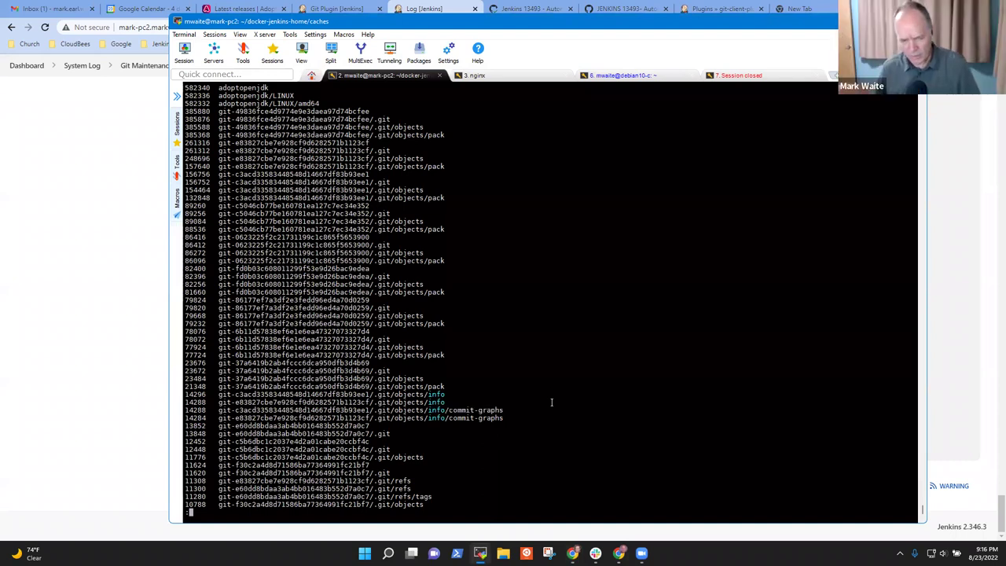
key("q")
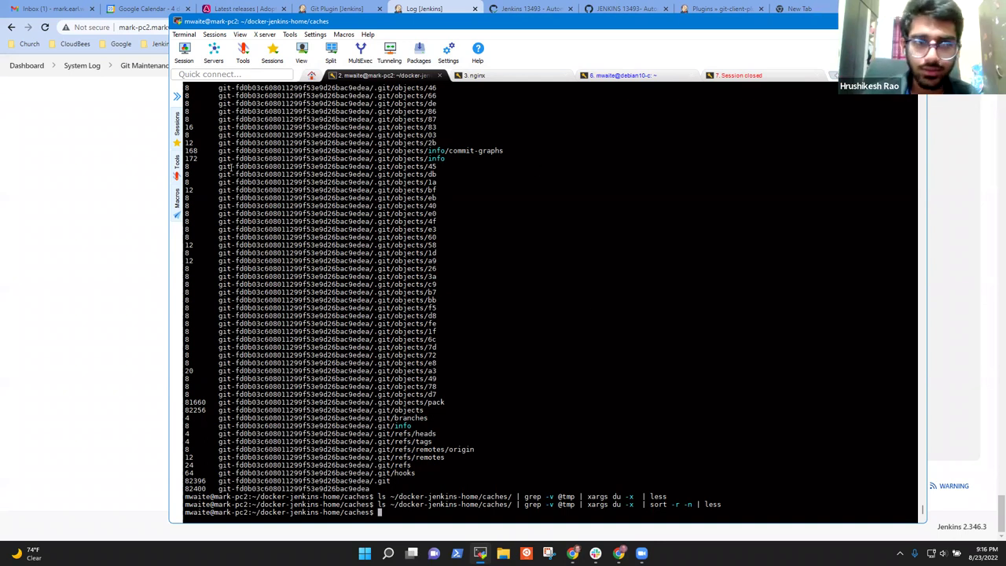
left_click(229, 73)
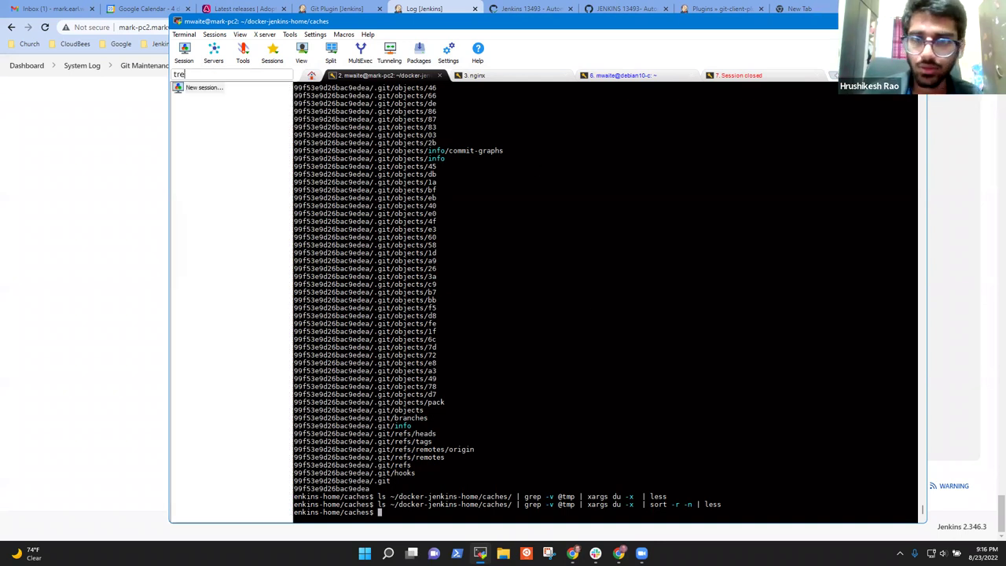
Open the testing-a SSH session found by the 'testing' search and unlock its key.
type("testing")
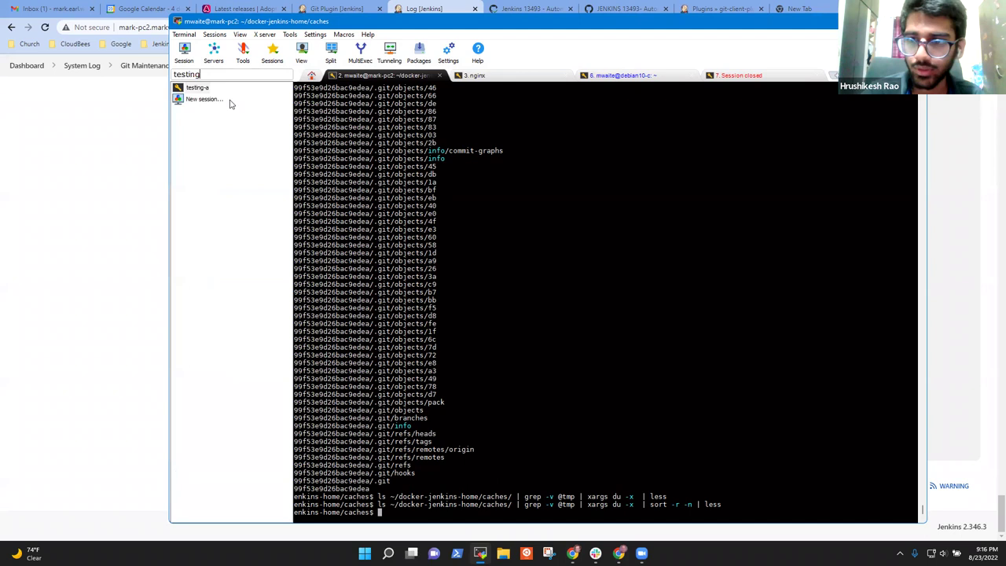
double_click(209, 88)
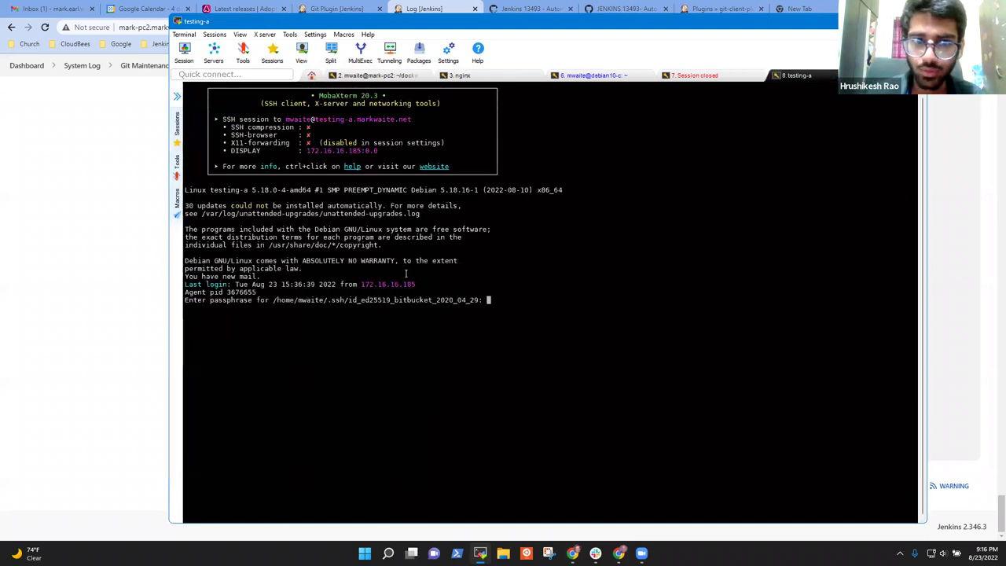
key("Return")
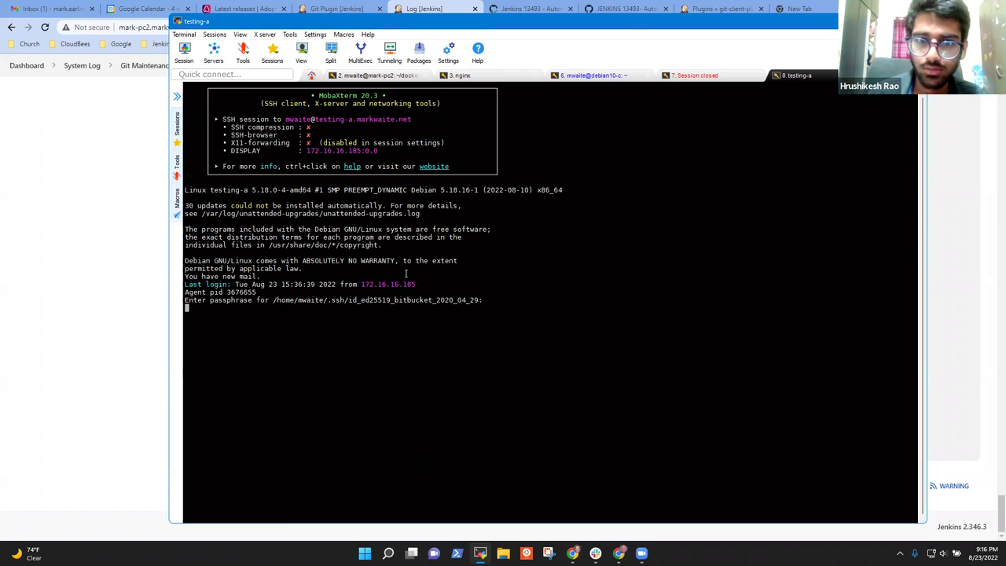
left_click(390, 76)
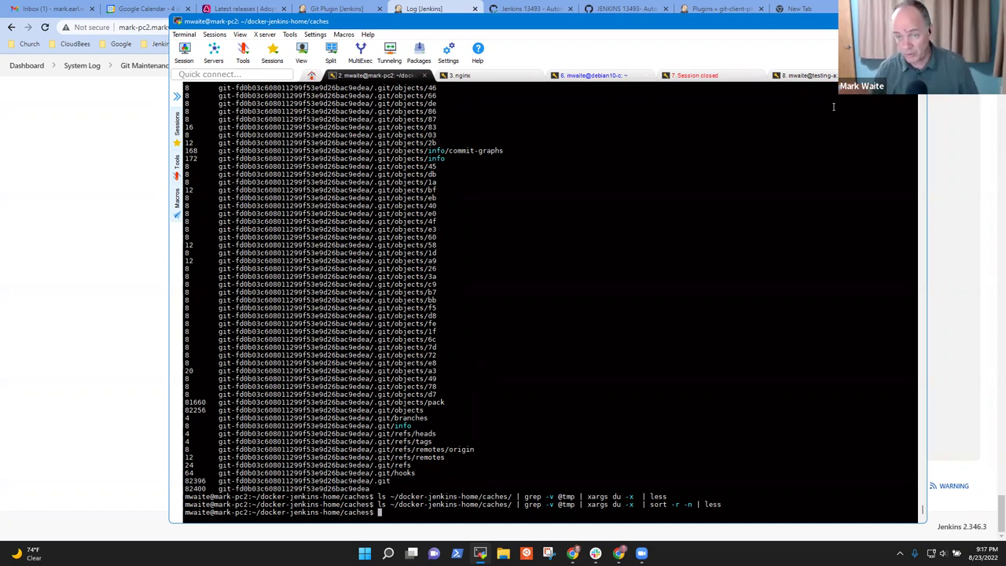
left_click(831, 77)
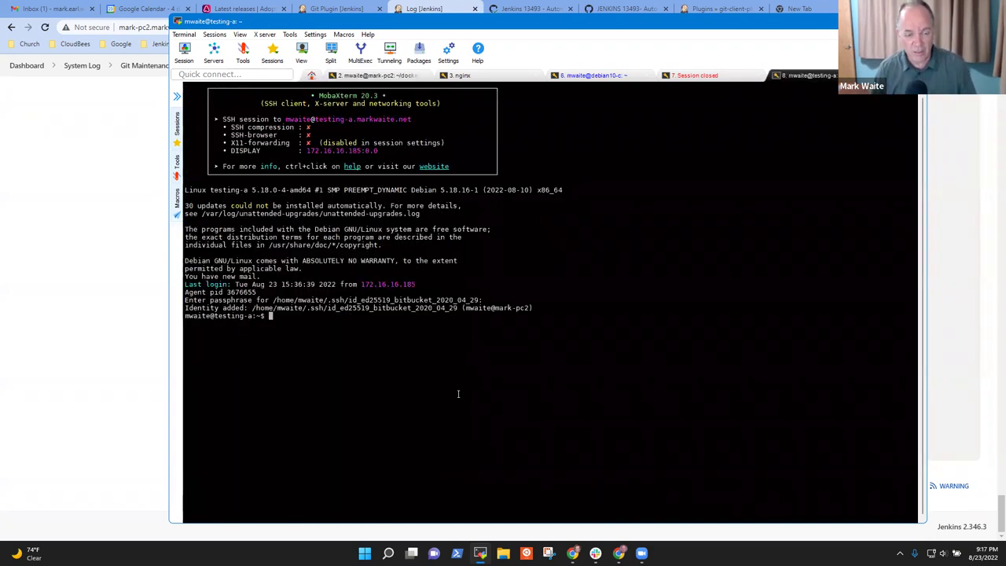
Go into ~/hub/my-plugins/git-plugin, check git status and check out master.
type("cd ~/")
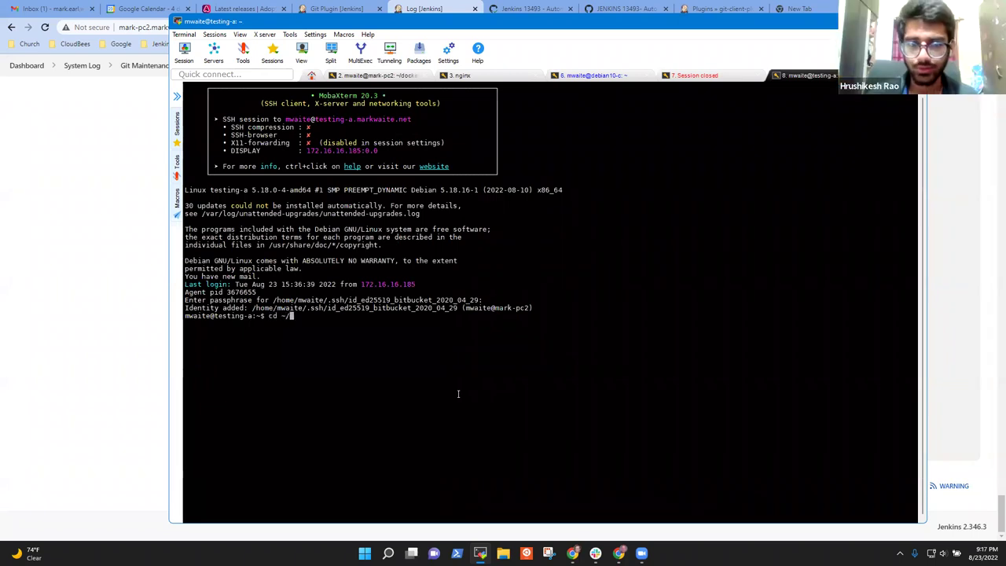
type("hub/my")
key("Tab")
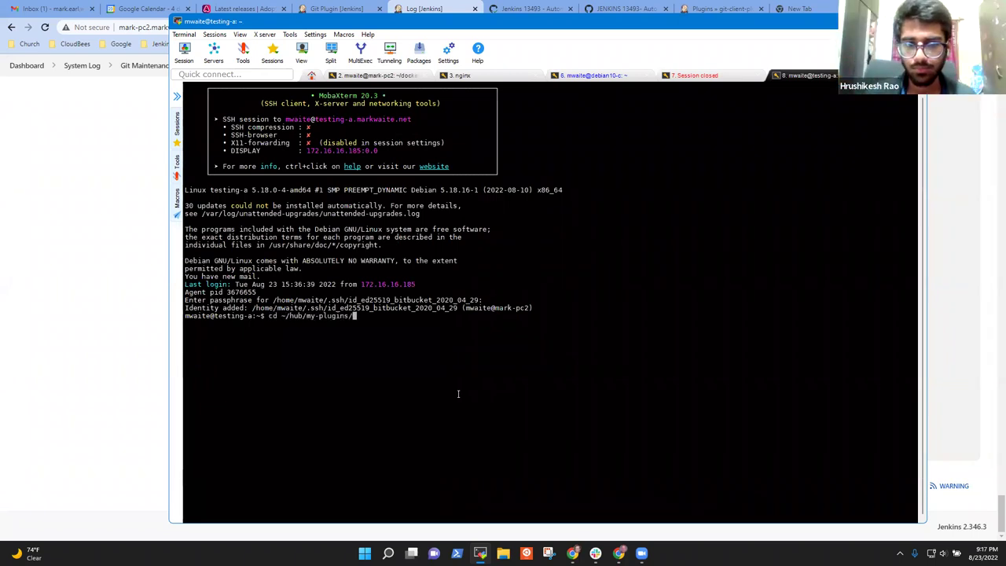
type("git-p")
key("Tab")
key("Return")
type("git status")
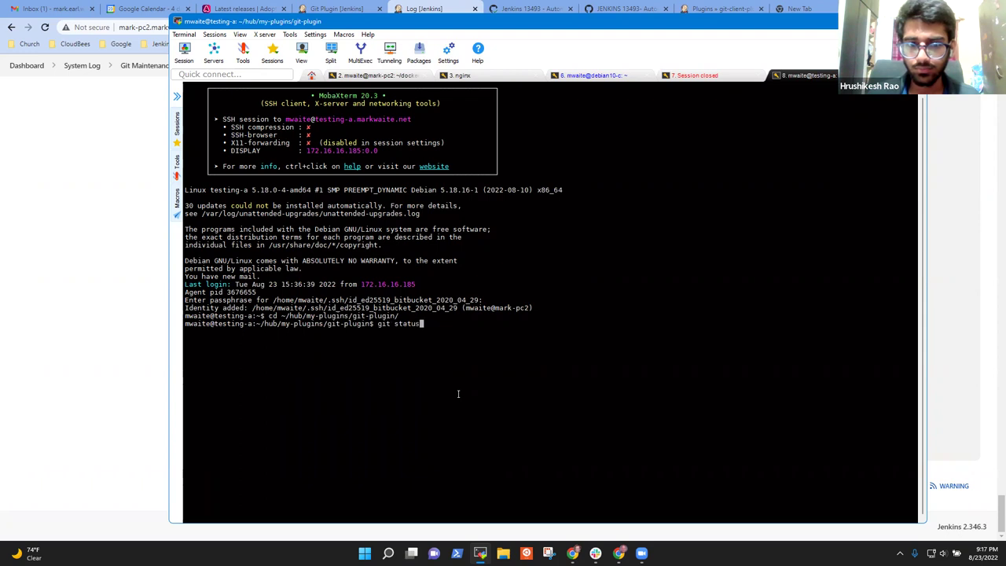
key("Return")
type("git checkout master")
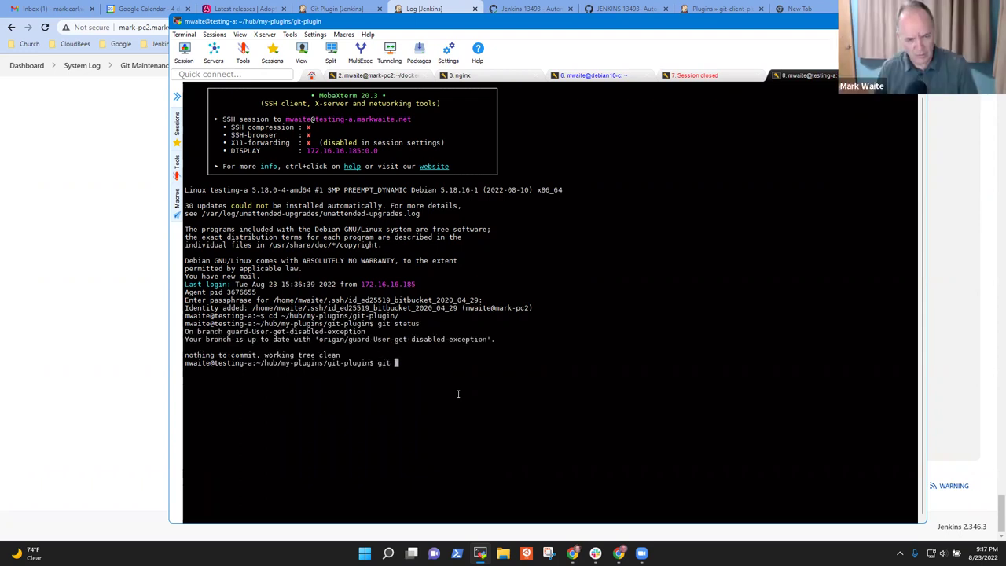
key("Return")
Pull master updates from all remotes and list the running docker containers.
type("git pull-a")
key("Return")
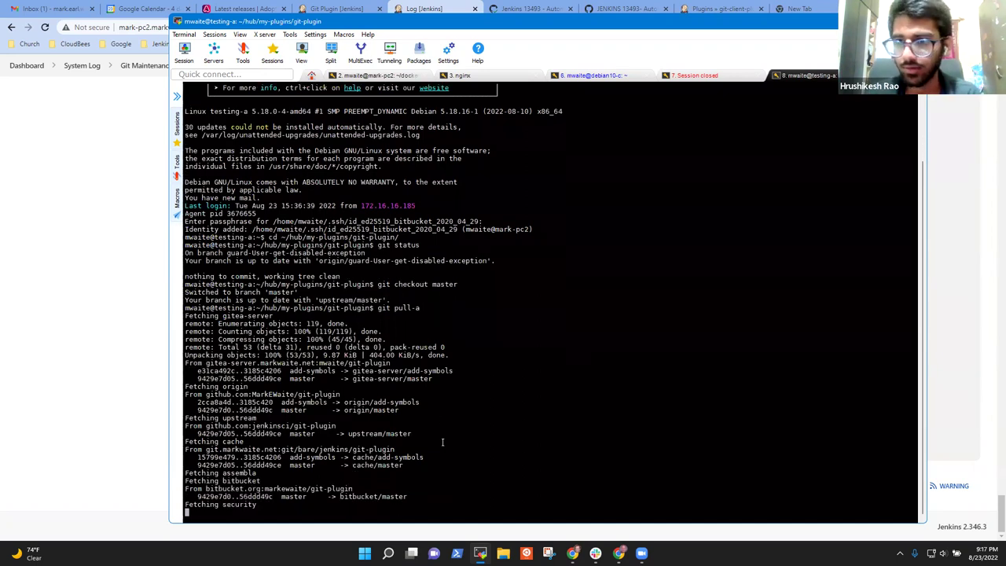
type("docker")
key("BackSpace")
key("BackSpace")
key("BackSpace")
key("BackSpace")
type("c")
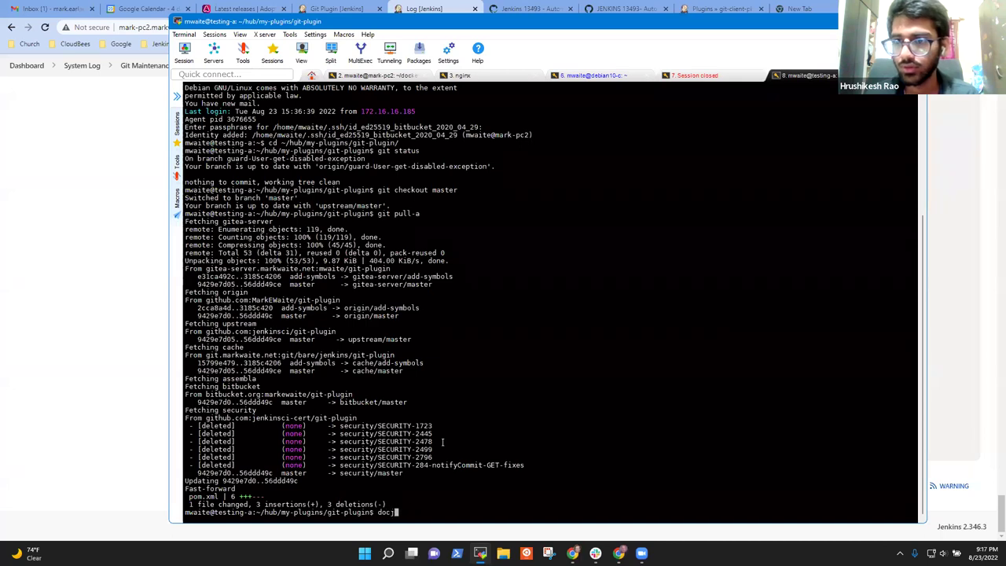
type("ker ps")
key("Return")
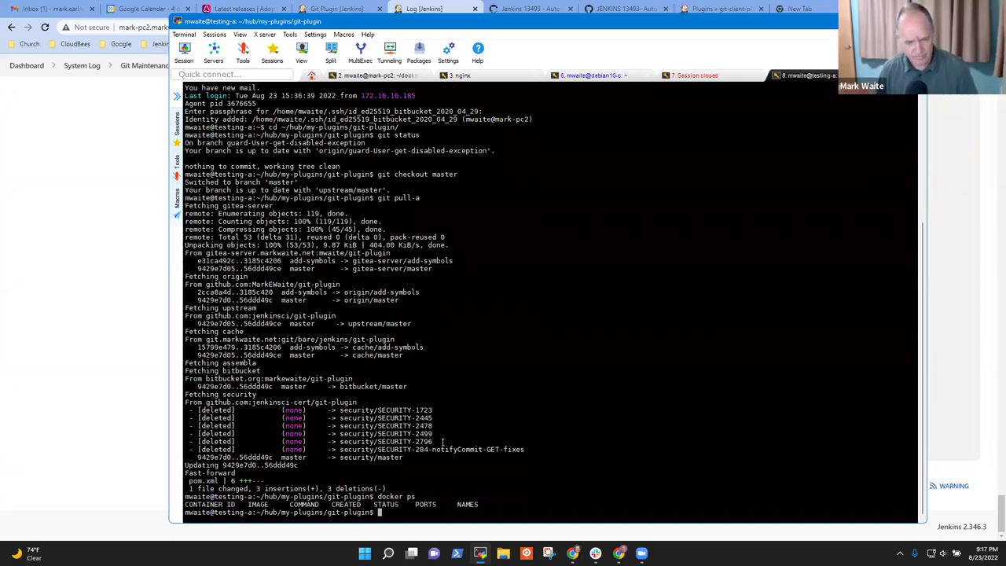
List the repository files and its 20 open pull requests with gh pr list.
type("ls")
key("Return")
type("gh pr list")
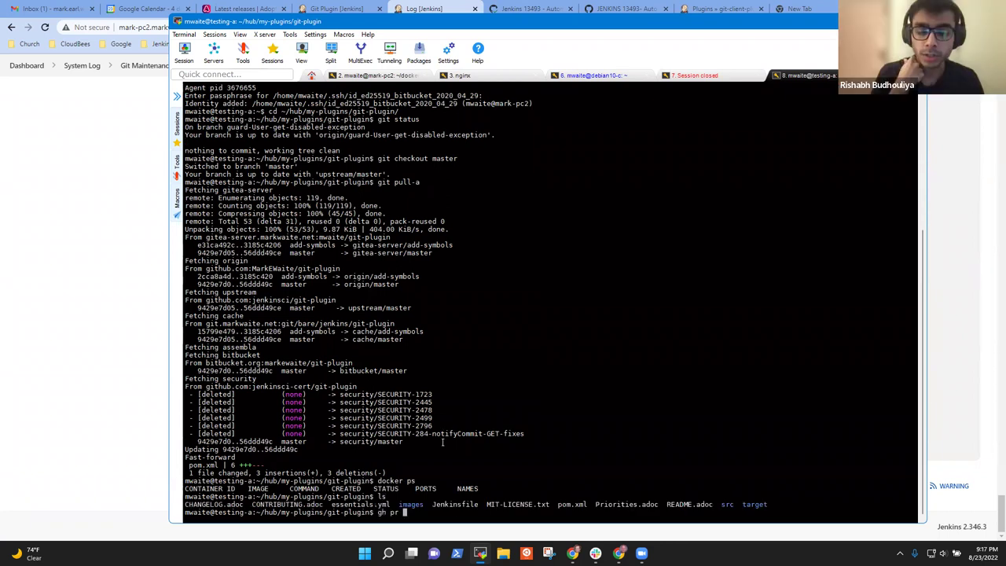
key("Return")
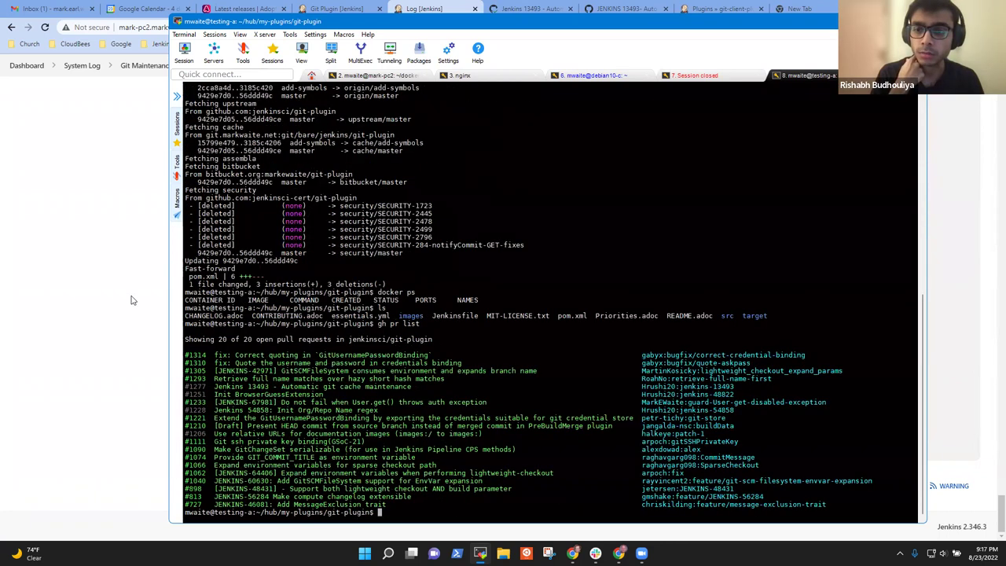
left_click(122, 336)
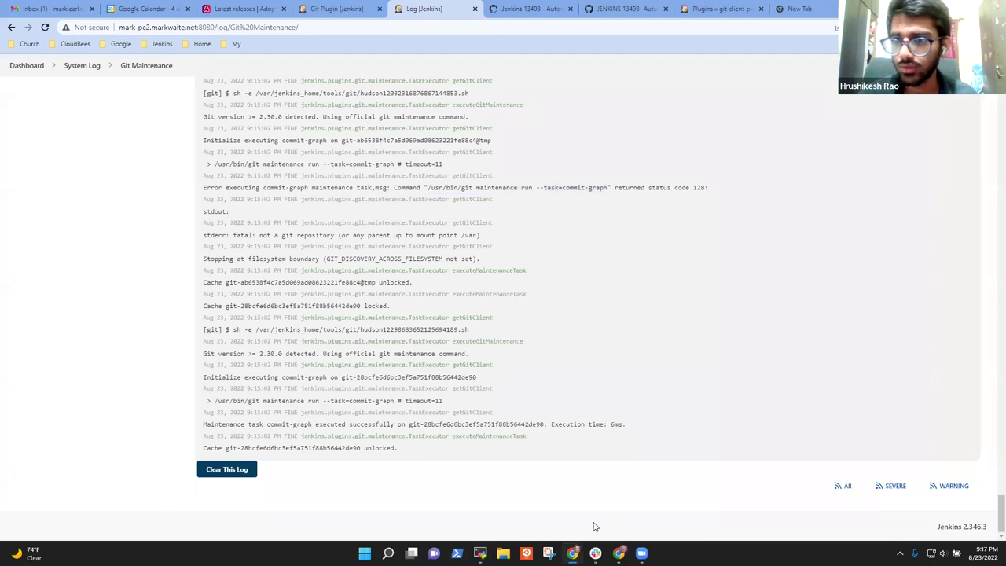
key("alt+Tab")
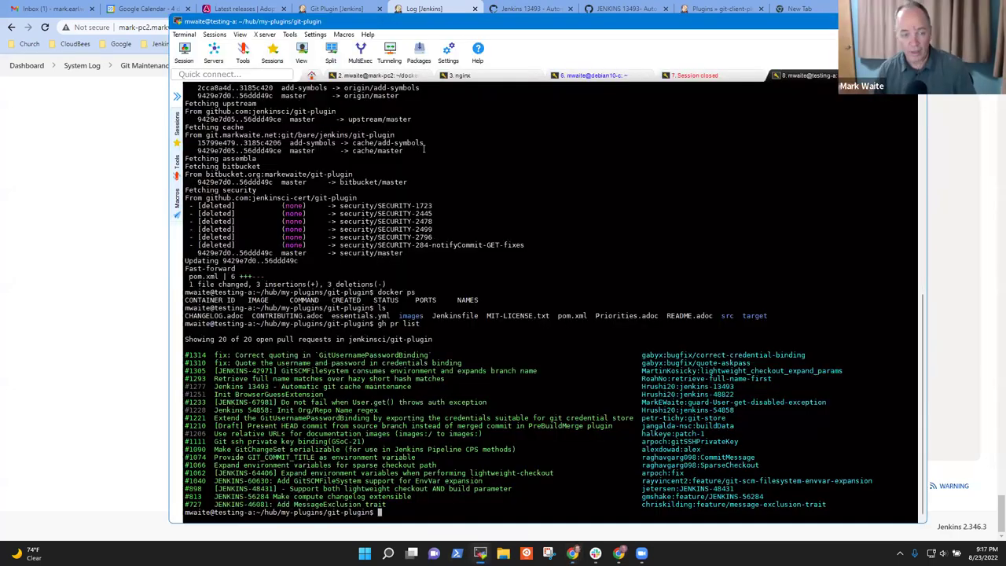
left_click(406, 78)
List ~/docker-jenkins-home by date, then narrow the listing to the maintenance XML file.
type("ls -altr ~/docker-jenkins-home/")
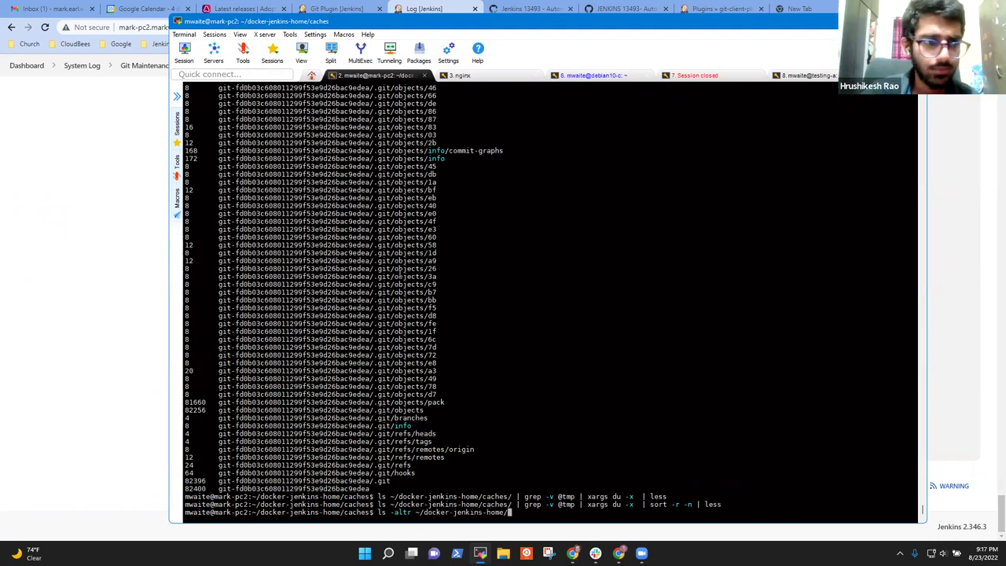
key("Return")
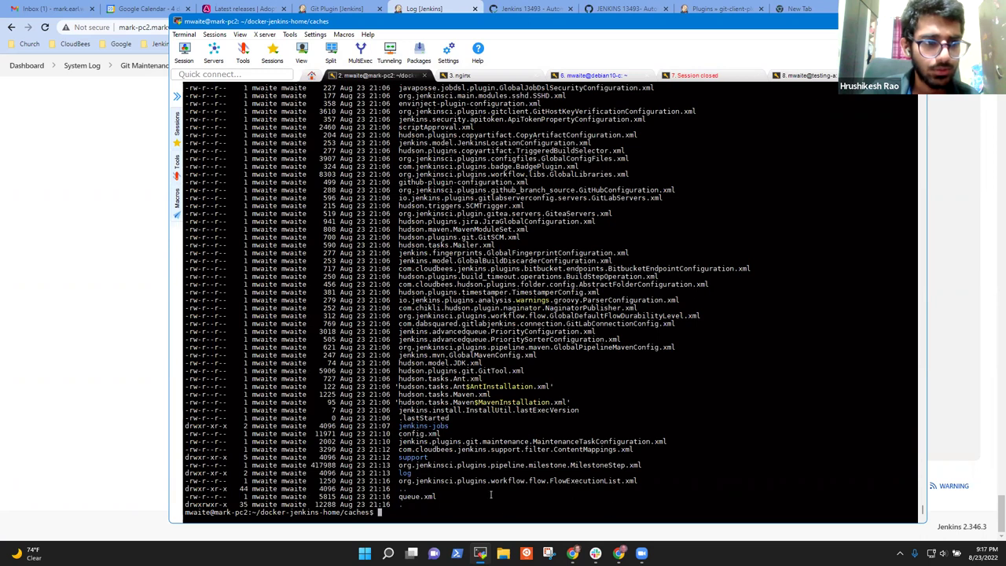
double_click(584, 442)
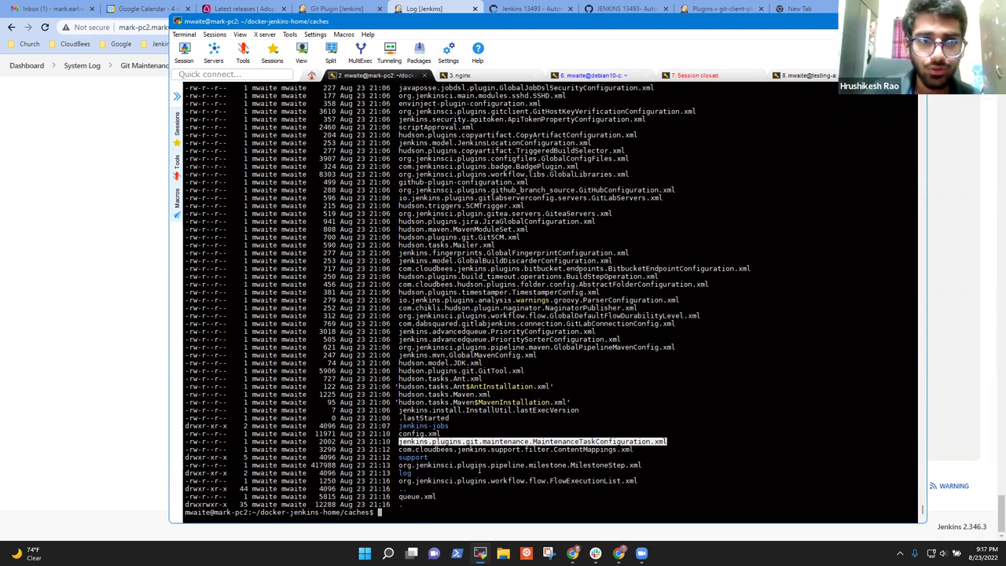
left_click(480, 469)
key("Up")
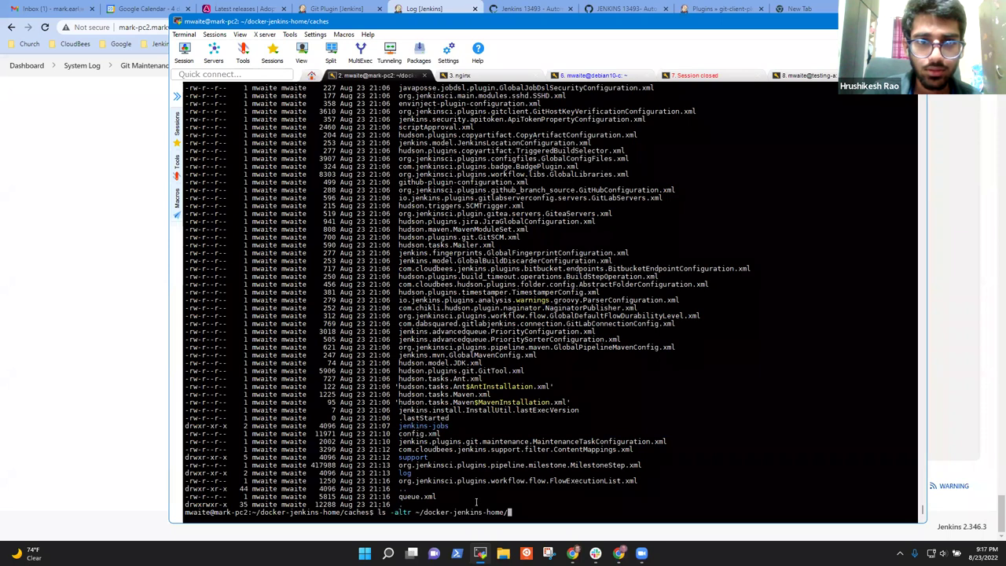
type("*maint*")
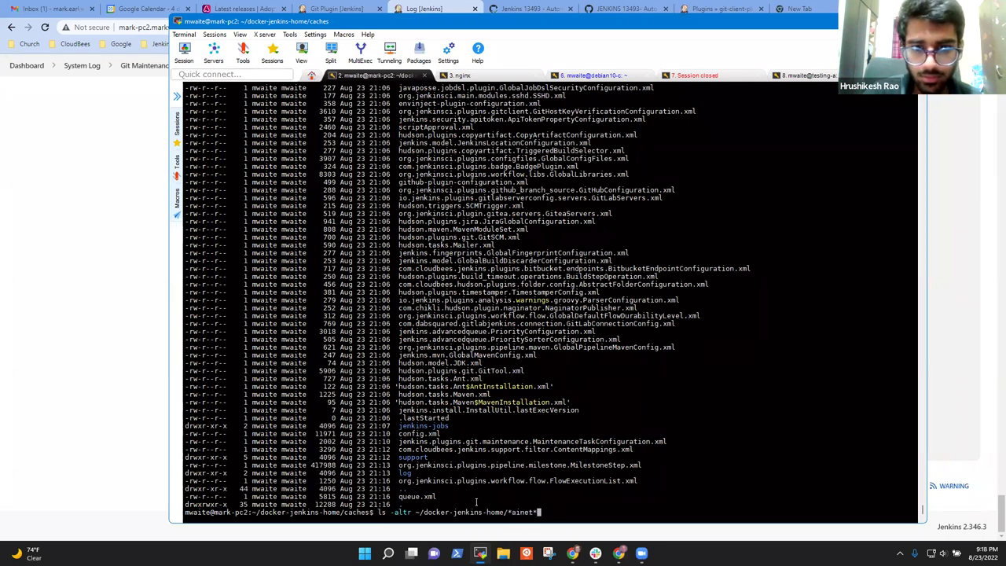
key("BackSpace")
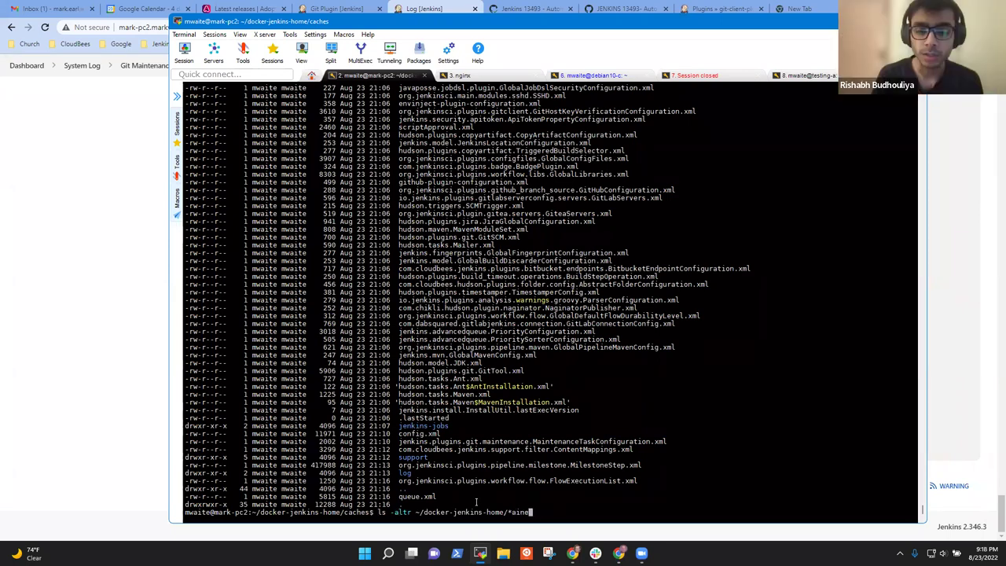
type("*xml")
key("Return")
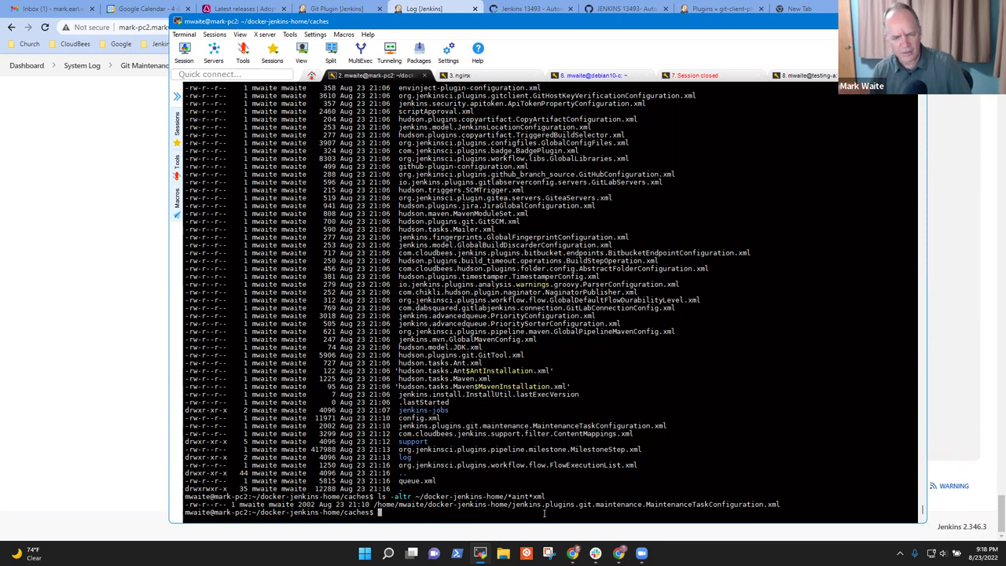
Move up to the Jenkins home and list its XML files with ls -altr *.xml.
type("cd ..")
key("Return")
type("ls")
key("Return")
type("ls -altr ")
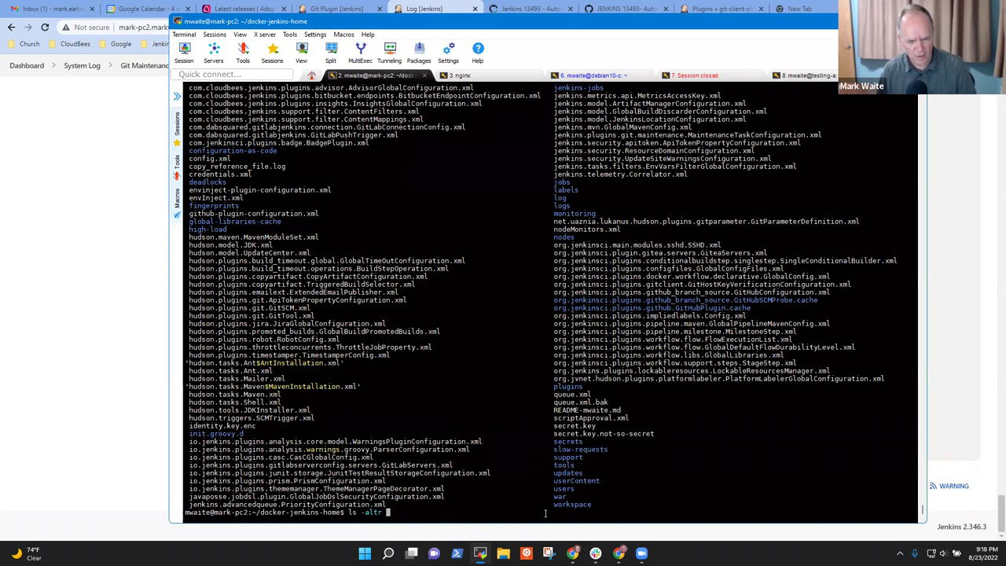
type("*.xml")
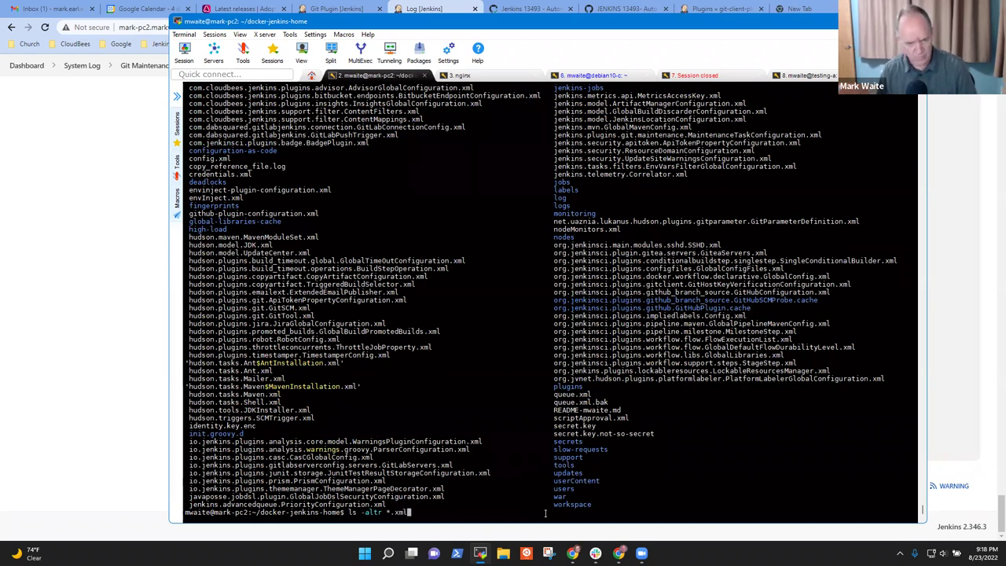
key("Return")
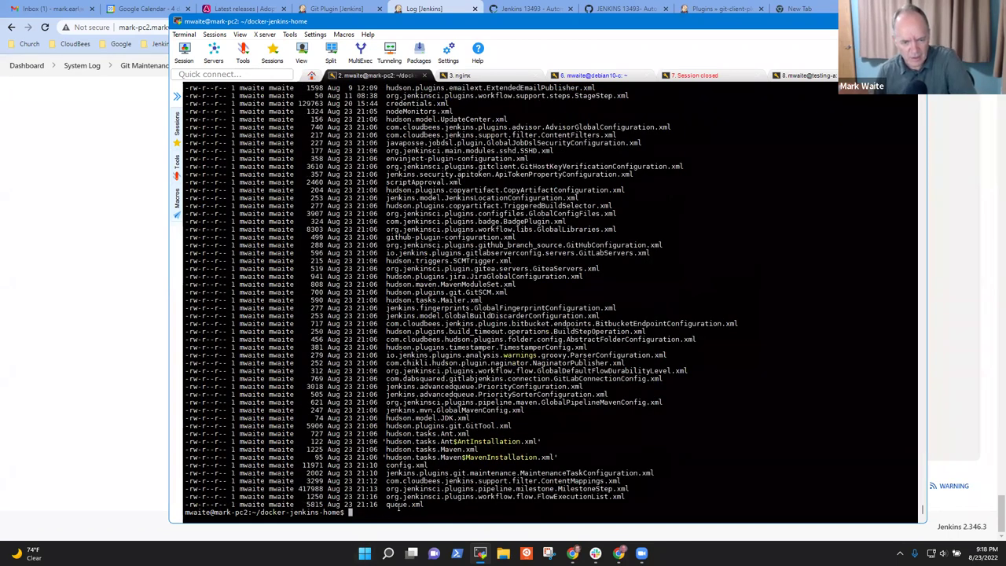
Open MaintenanceTaskConfiguration.xml in vi to read its cron tasks, then exit with ZZ.
double_click(399, 505)
double_click(500, 497)
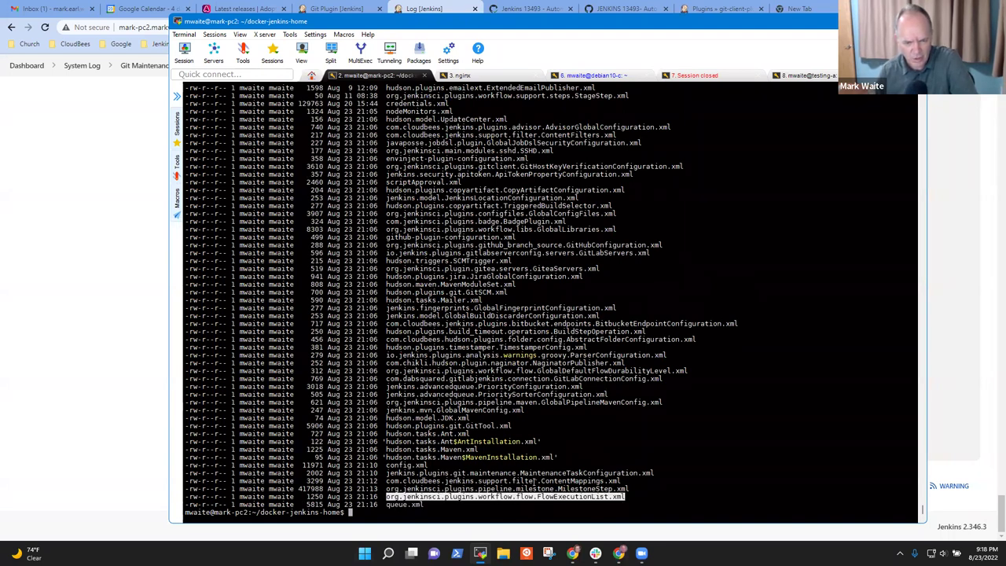
double_click(560, 482)
double_click(577, 473)
key("ctrl+c")
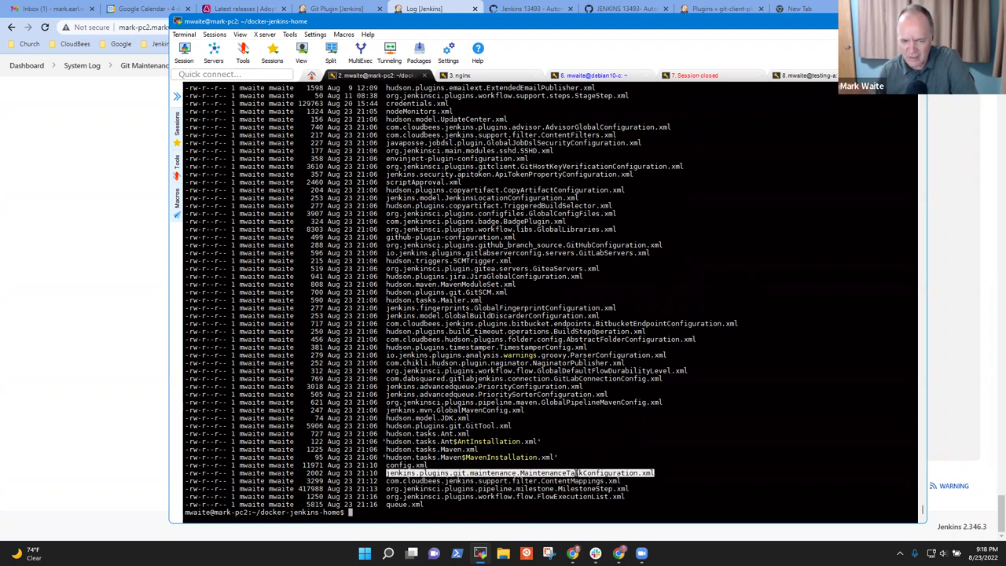
type("vi")
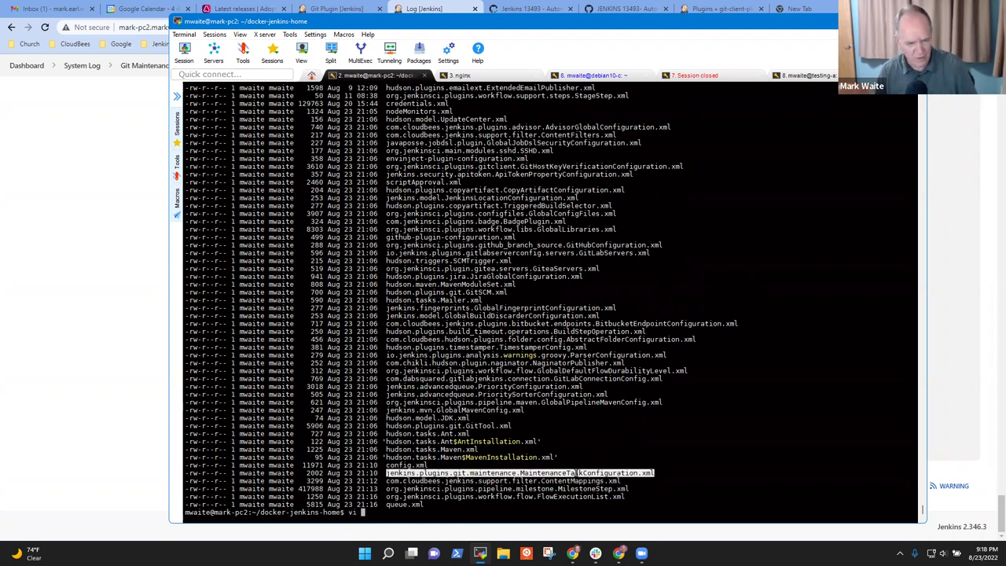
right_click(615, 467)
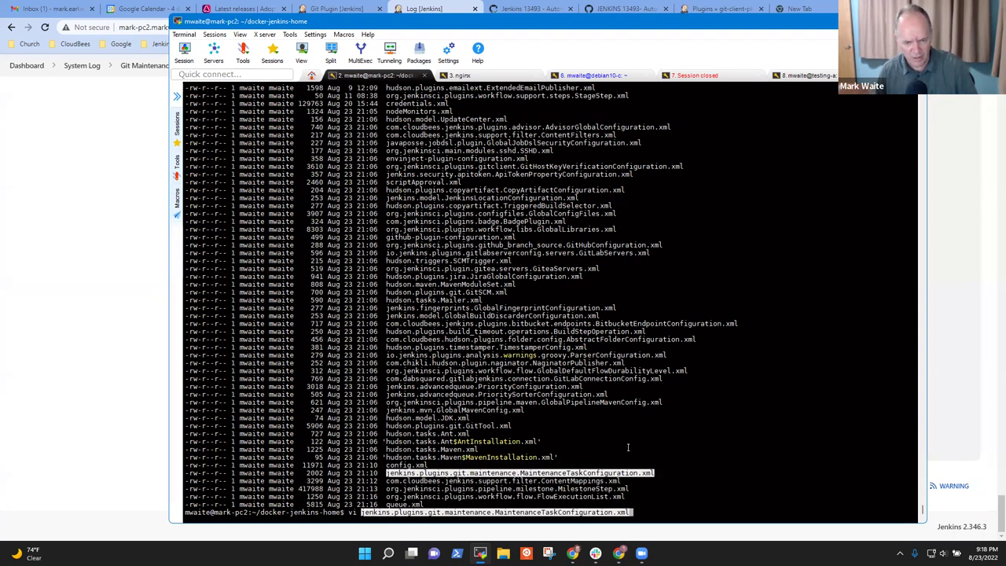
key("Return")
key("shift+g")
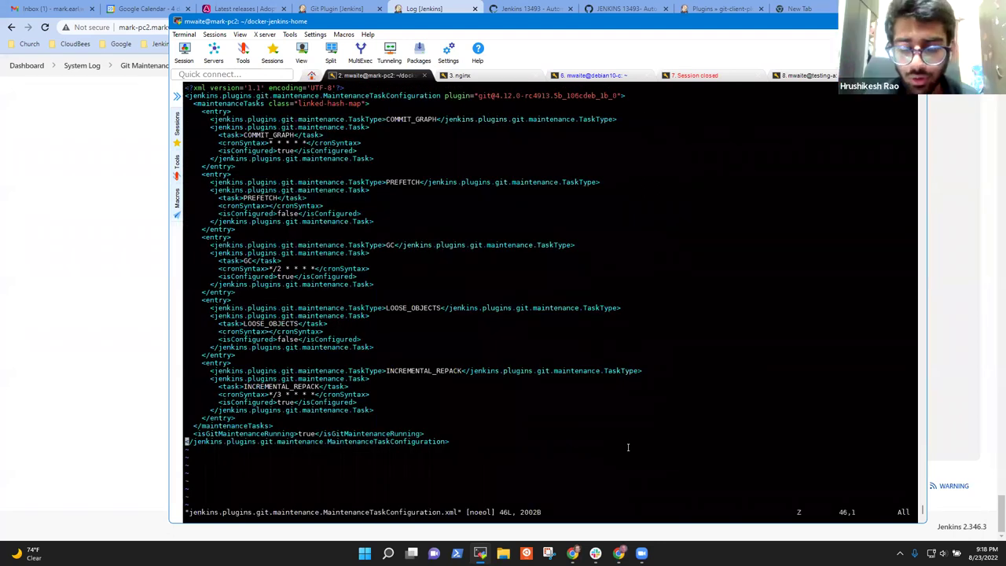
key("shift+z")
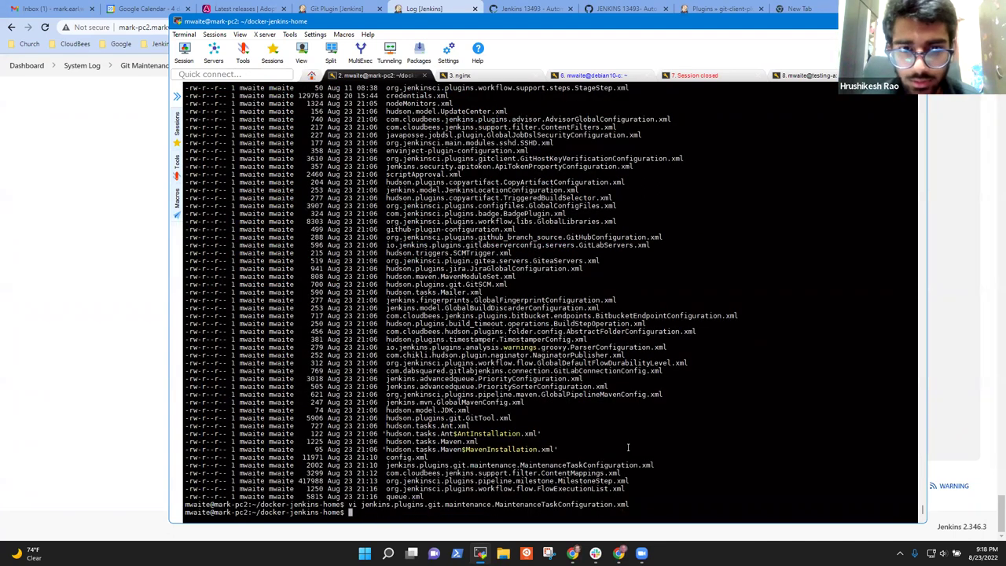
List the files matching the records pattern, the home directory, and the installed plugins.
type("ls *er")
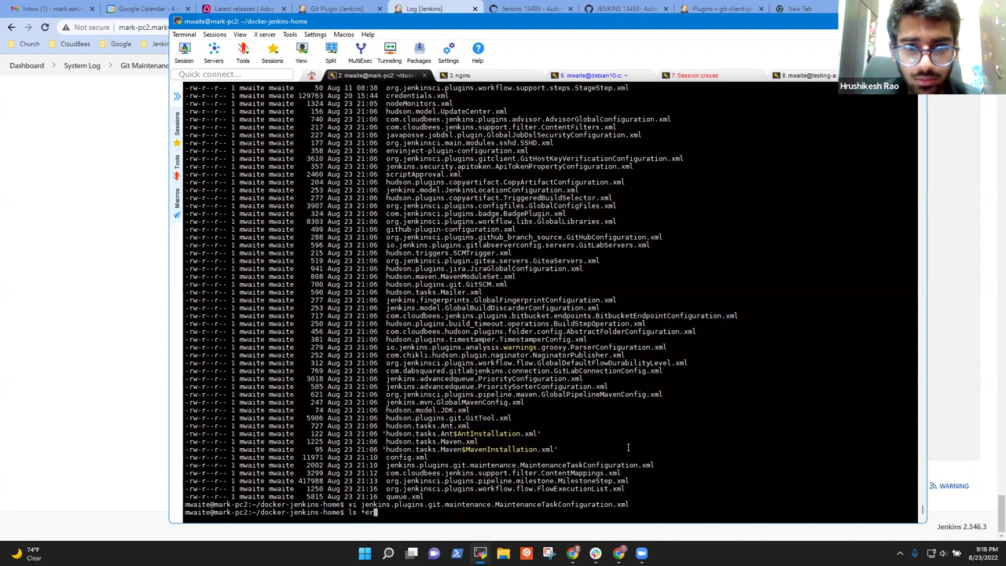
type("ror*.x")
key("BackSpace")
key("BackSpace")
key("BackSpace")
key("BackSpace")
key("BackSpace")
key("BackSpace")
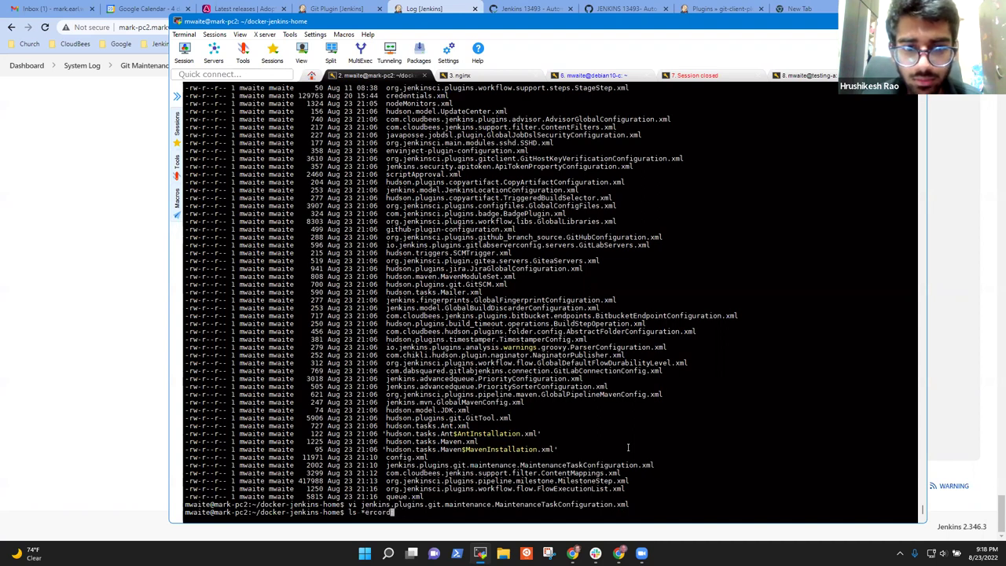
key("BackSpace")
type("cords*")
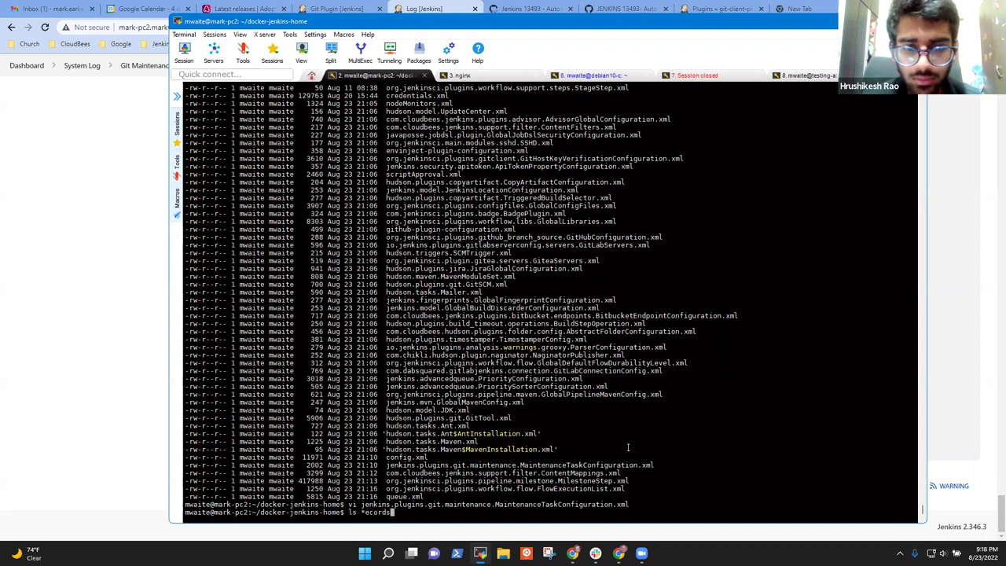
key("Return")
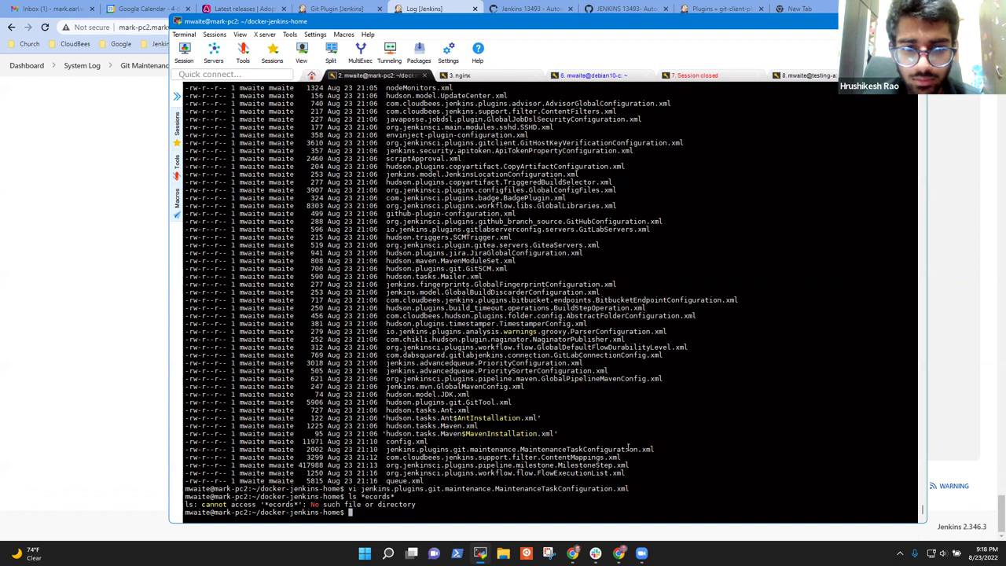
type("ls")
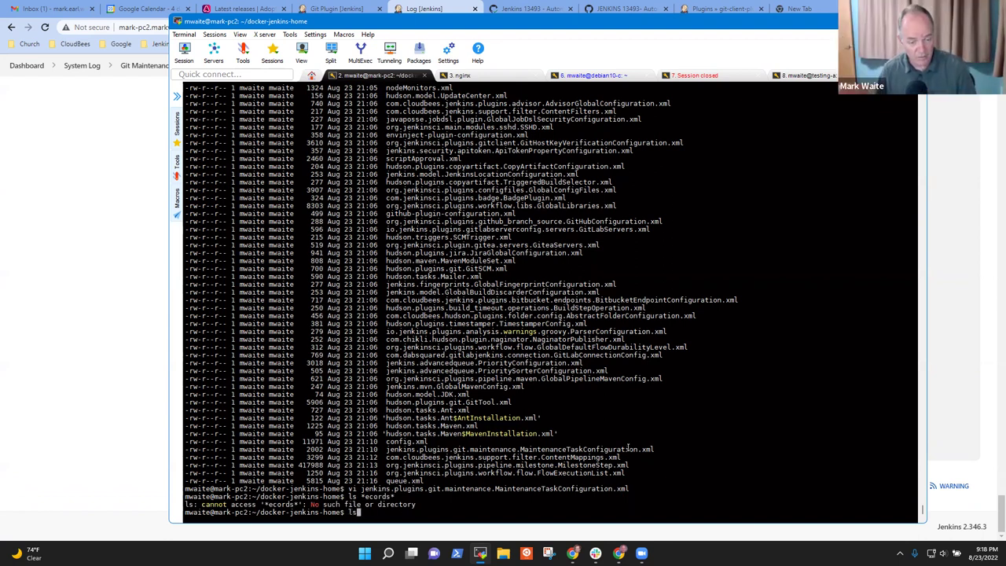
key("Return")
type("fin")
key("BackSpace")
key("BackSpace")
key("BackSpace")
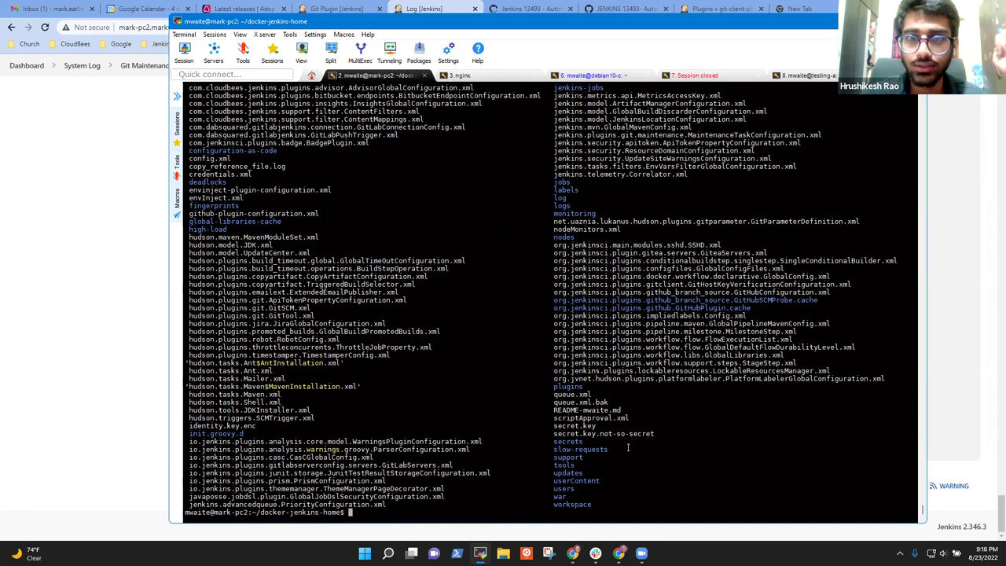
type("ls plugins/")
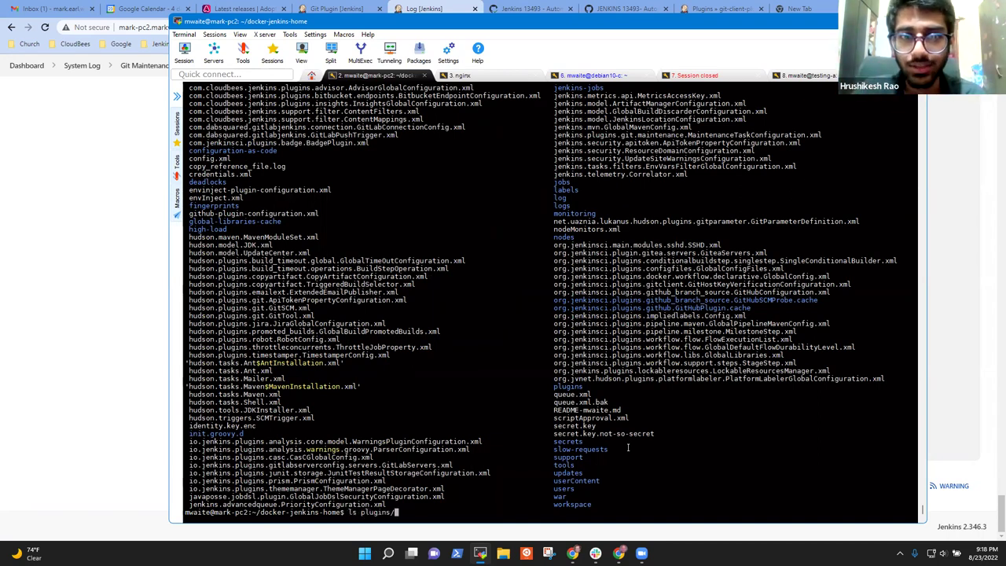
key("Return")
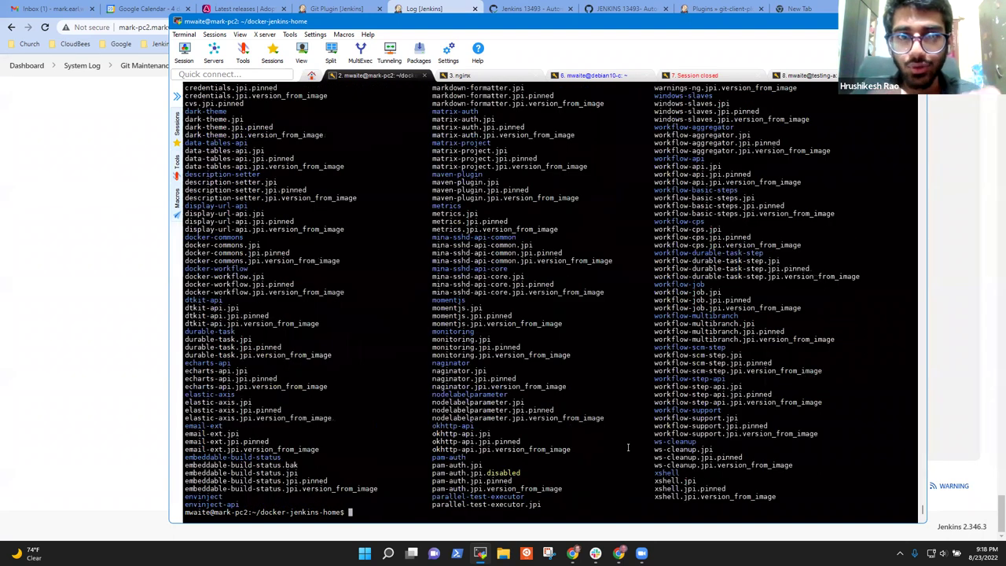
Search the Jenkins home with find . -type f -name '*ainten*xml'.
key("Up")
type("/")
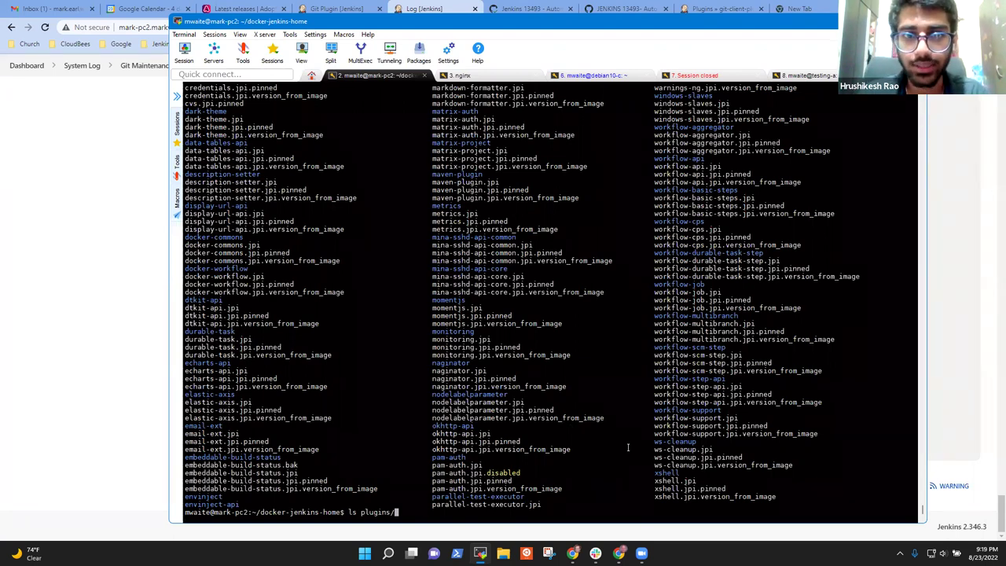
type("git-pl")
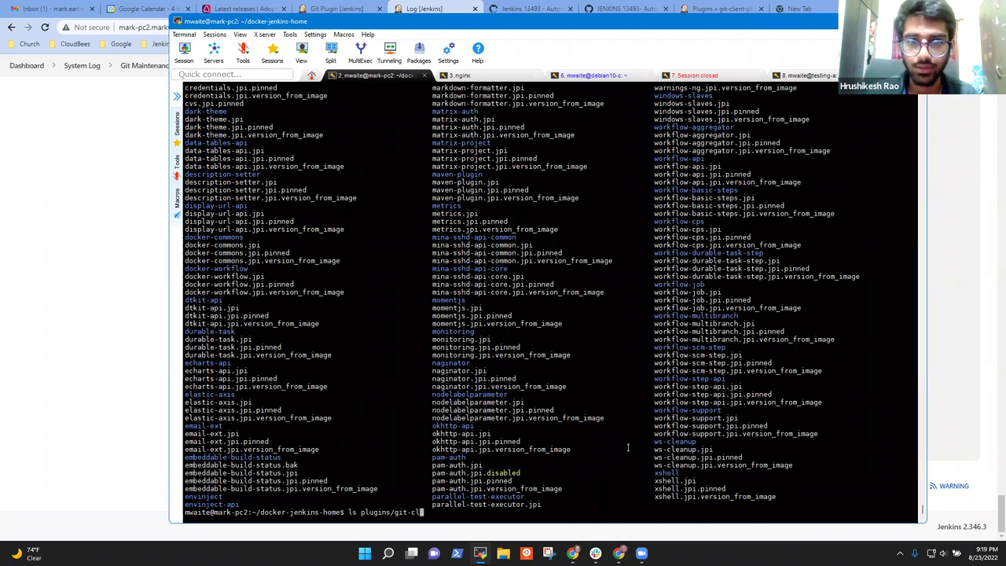
type("u")
key("ctrl+c")
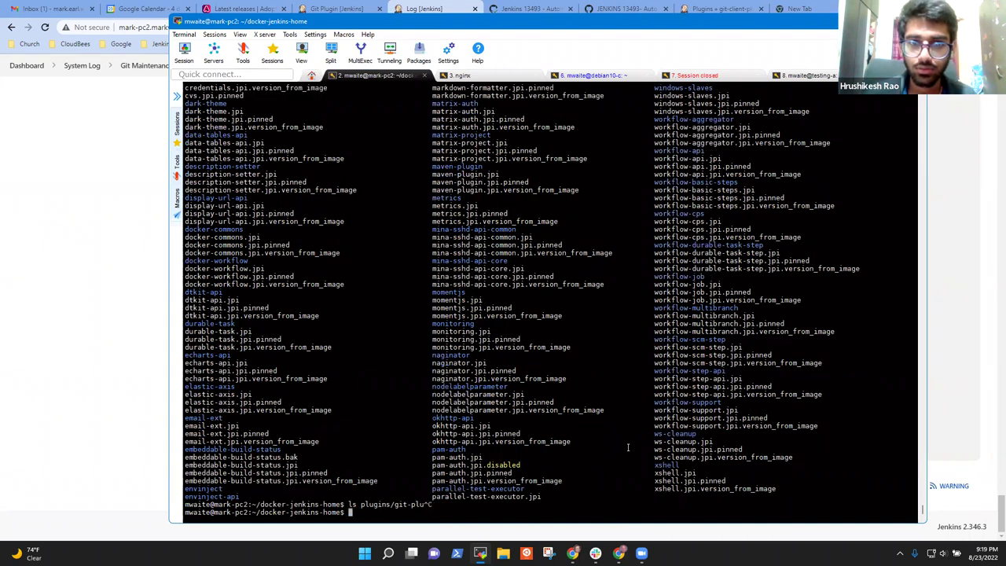
type("find . -tye")
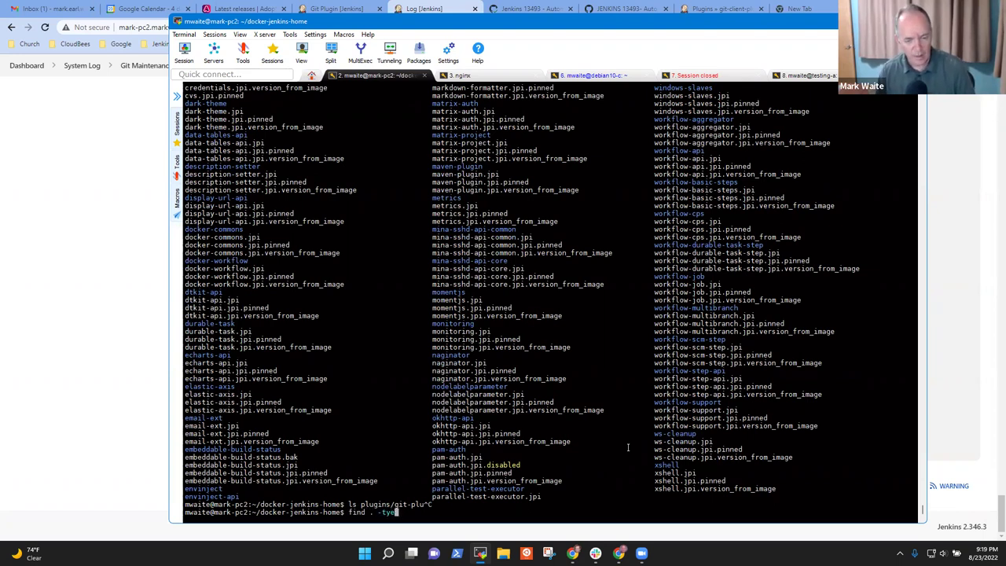
key("BackSpace")
type("pe -")
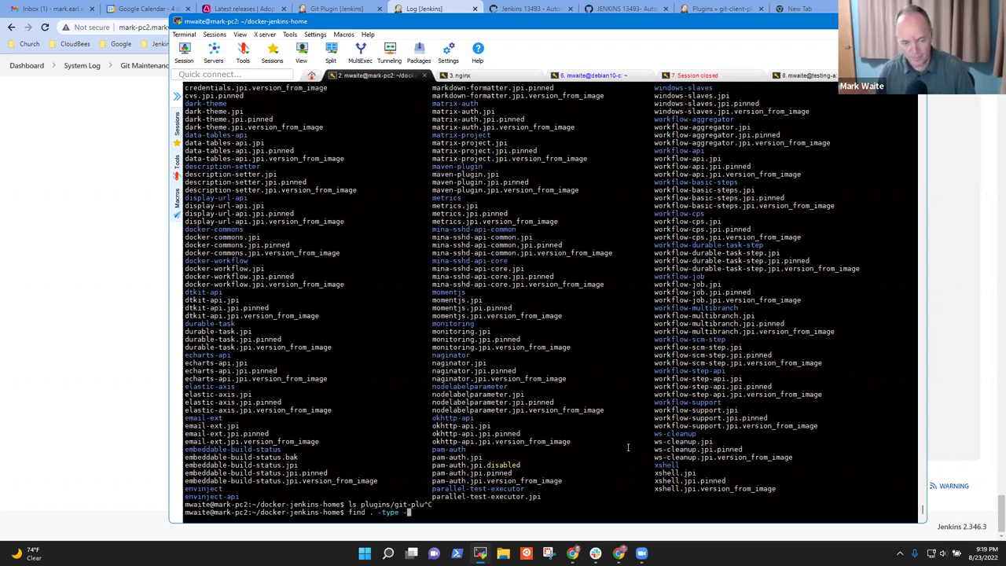
key("BackSpace")
type("f -")
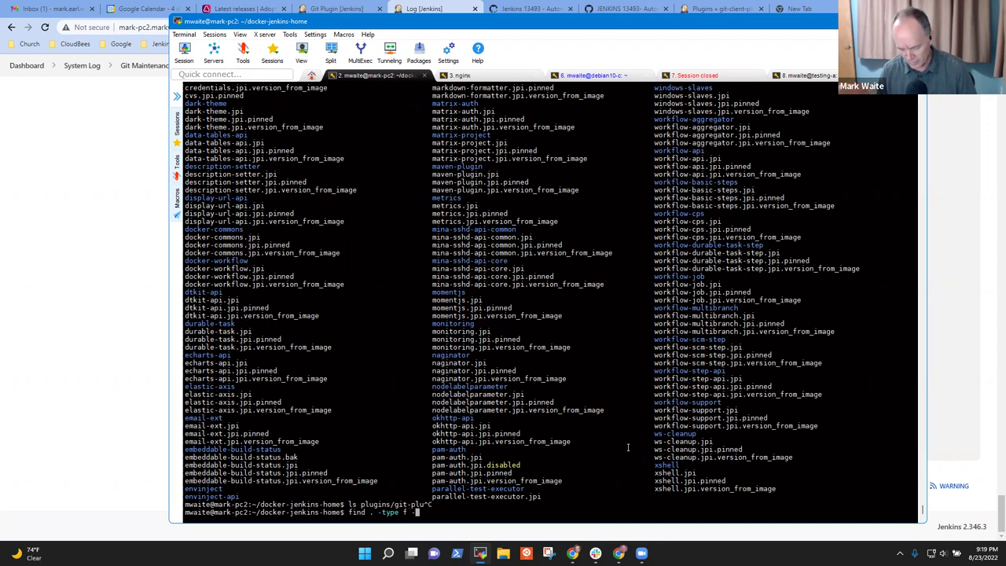
type("name '*")
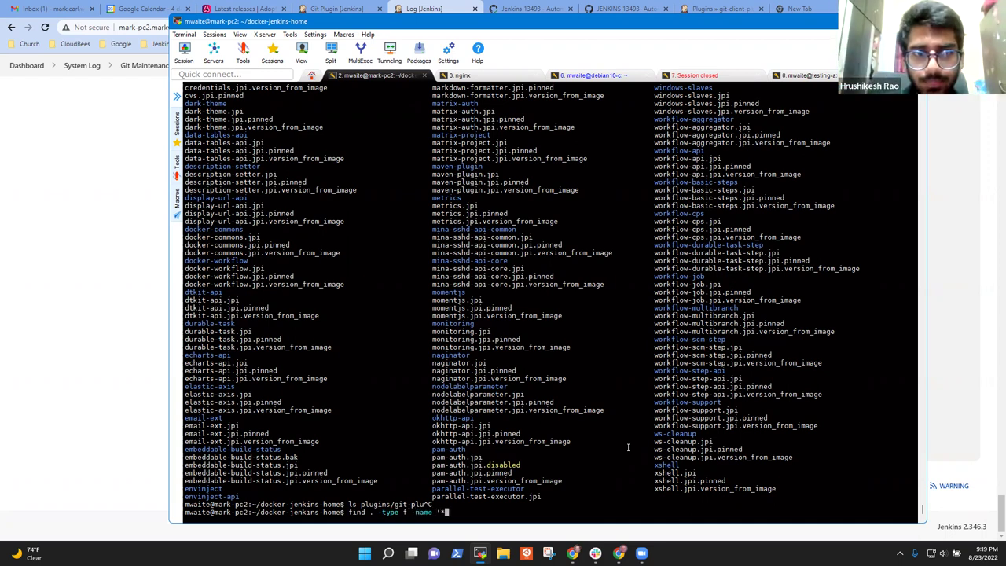
type("inte")
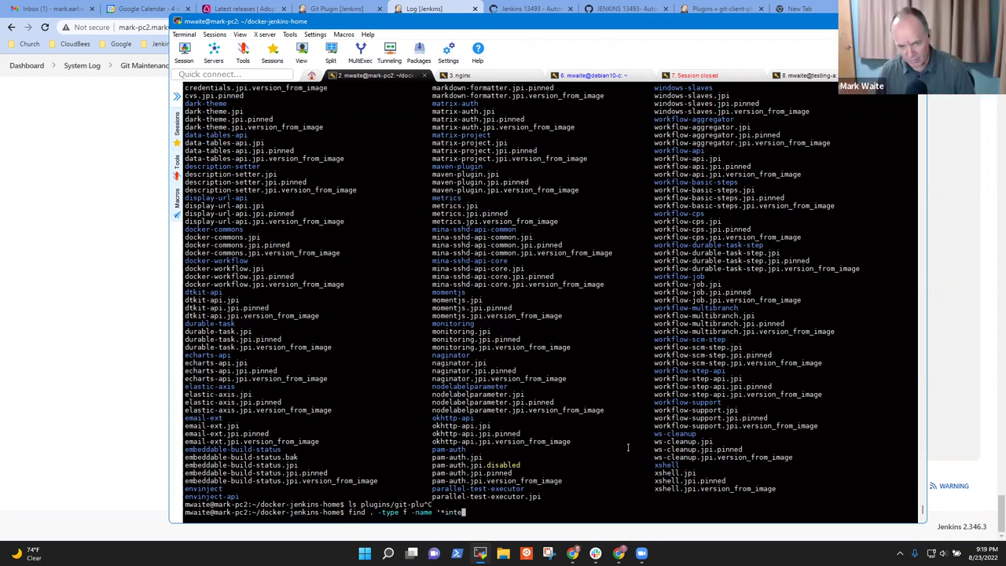
key("BackSpace")
key("BackSpace")
key("BackSpace")
key("BackSpace")
type("ainten")
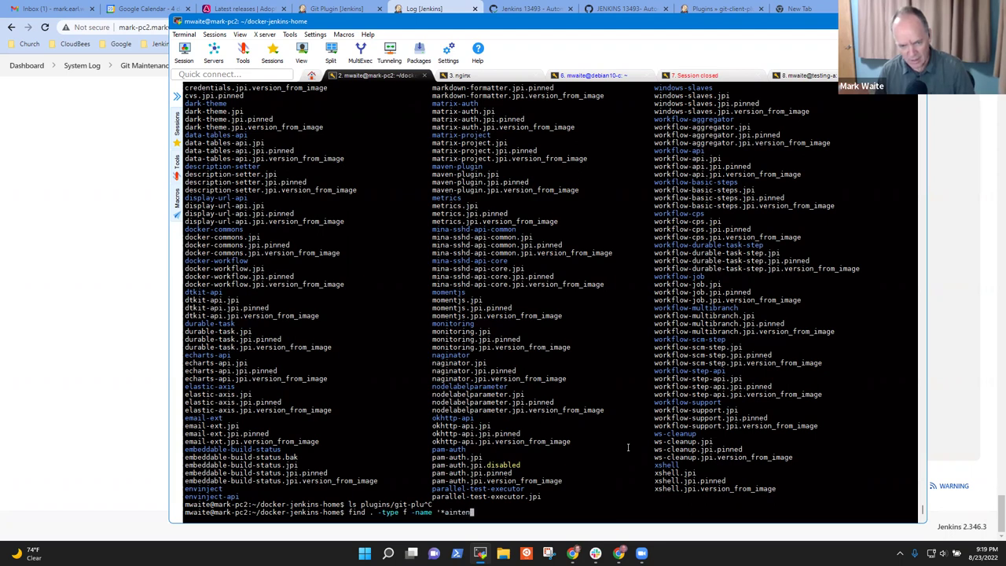
type("*")
type("xml'")
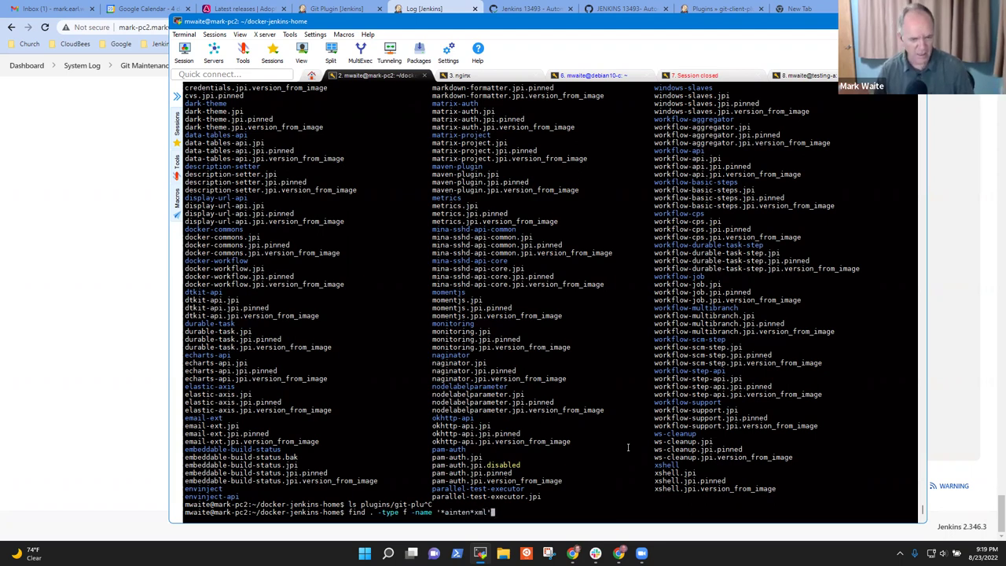
key("Return")
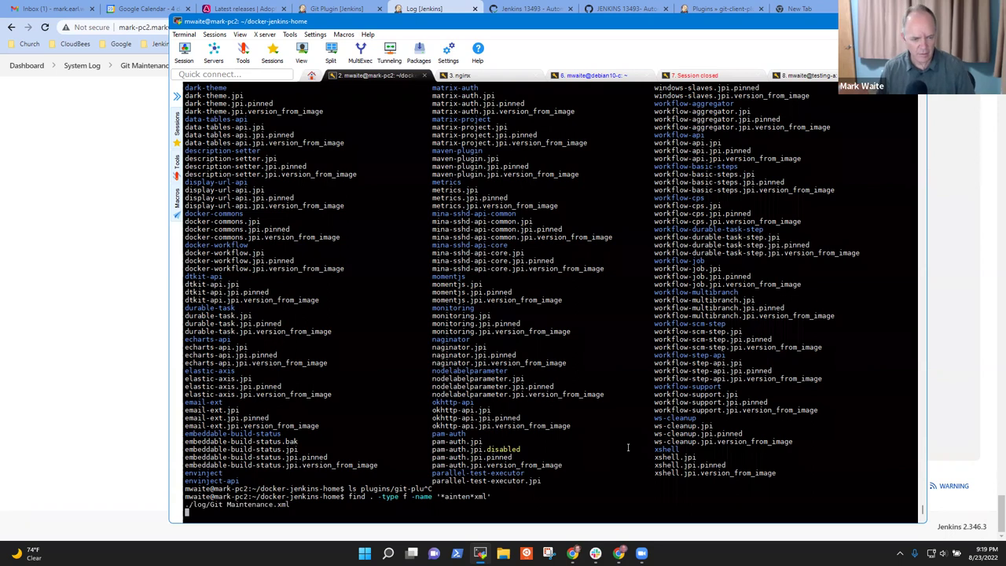
key("ctrl+c")
Read log/Git Maintenance.xml in less, then rerun the maintenance XML find.
type("les")
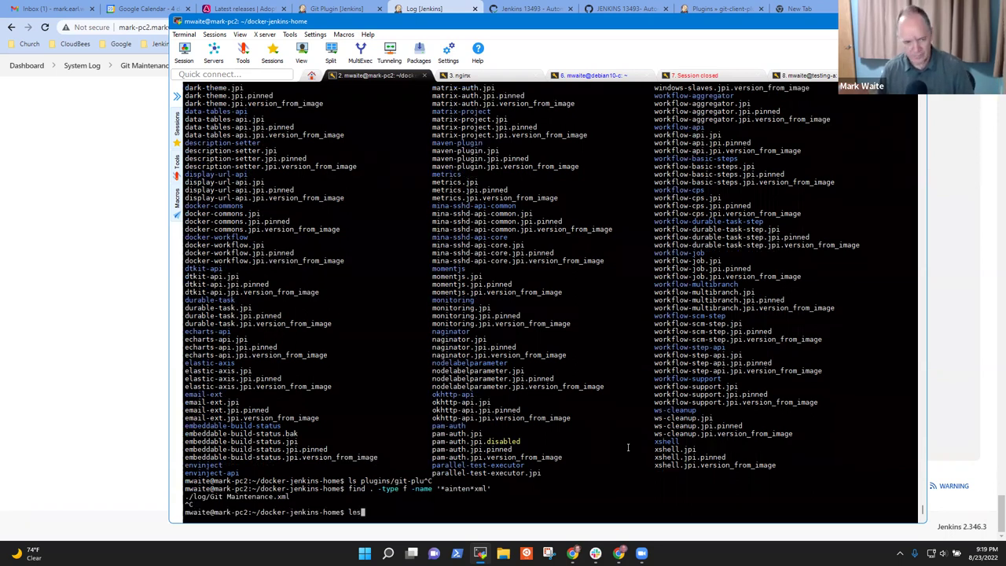
type("s log/Git\\")
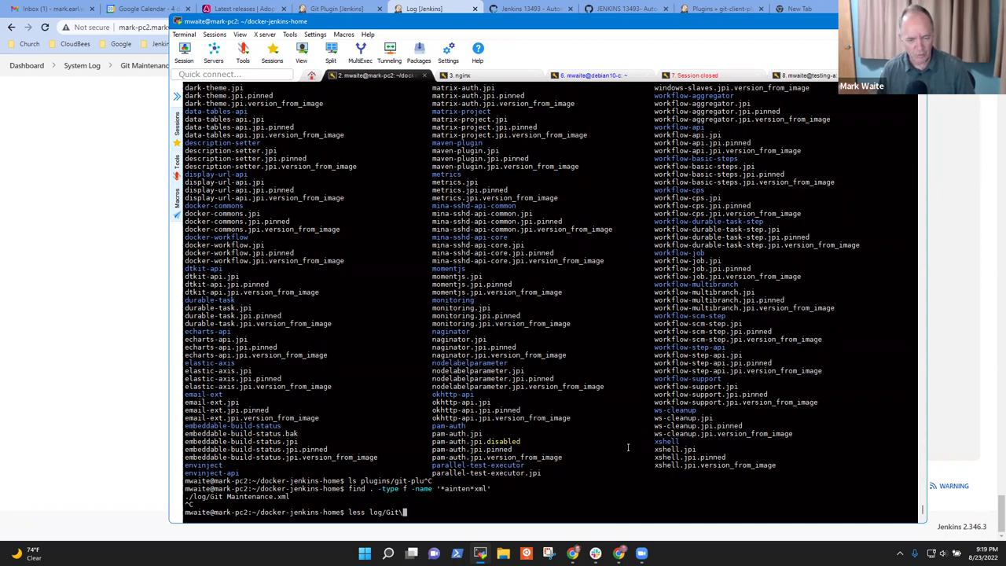
key("Tab")
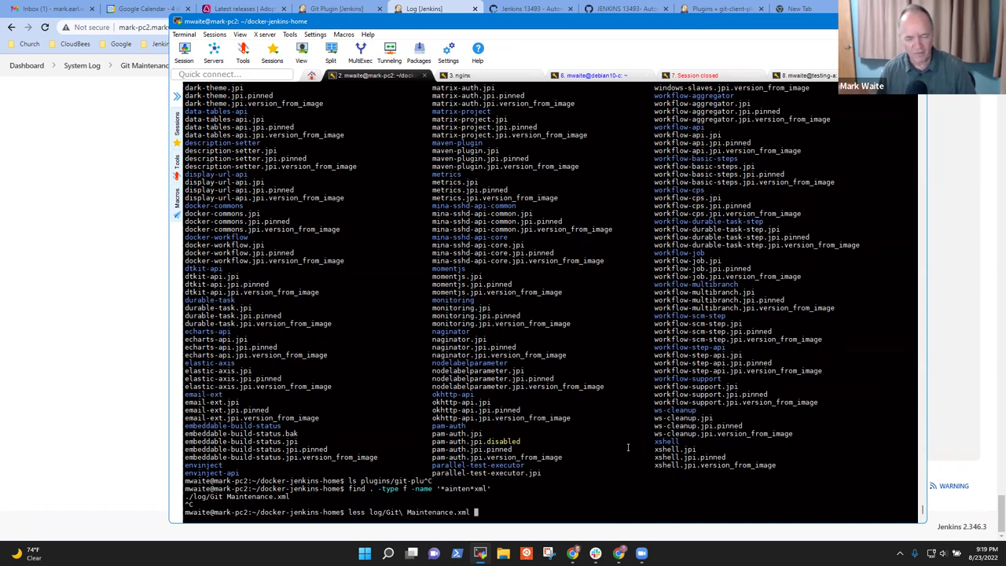
key("Return")
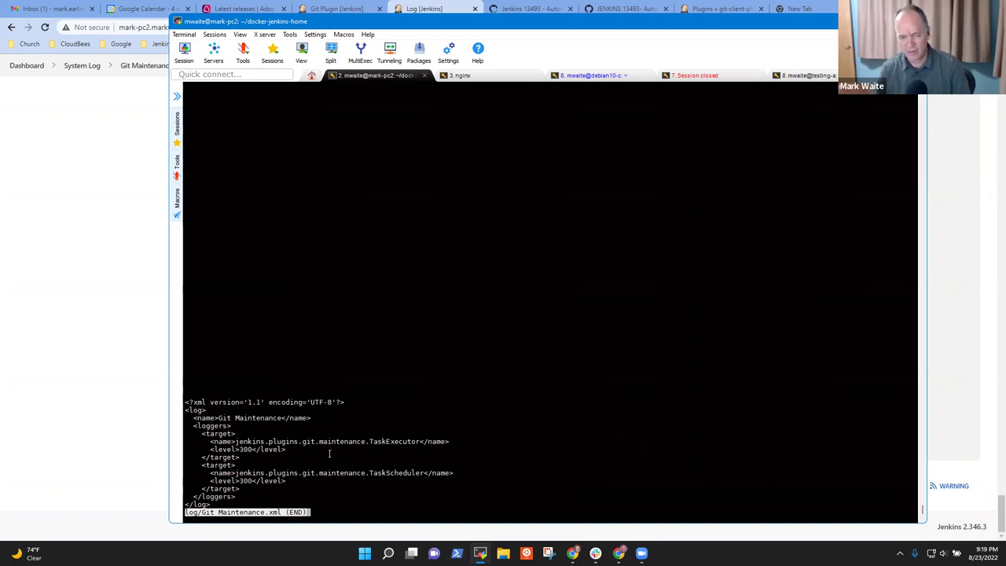
key("q")
key("Return")
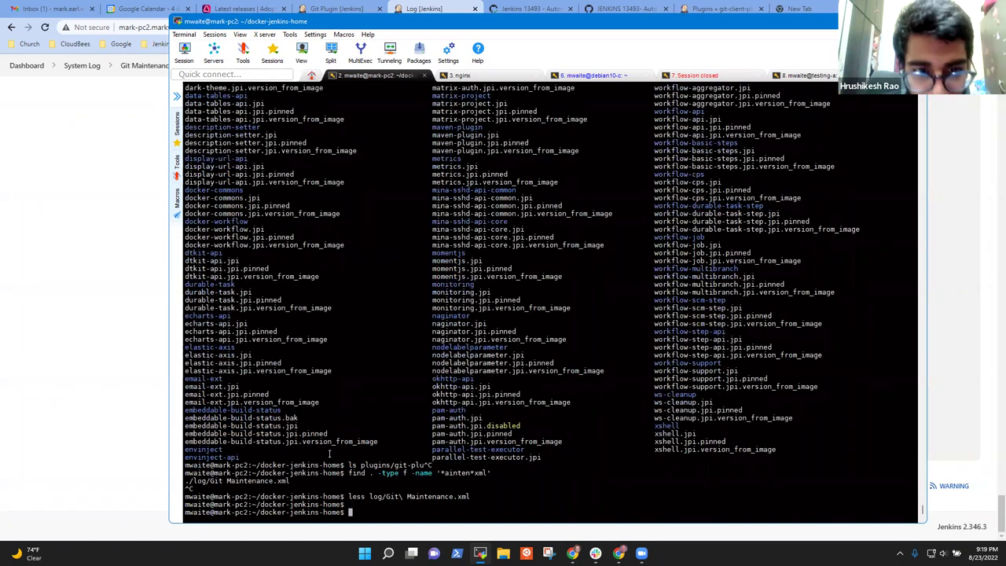
key("Up")
key("Up")
key("Return")
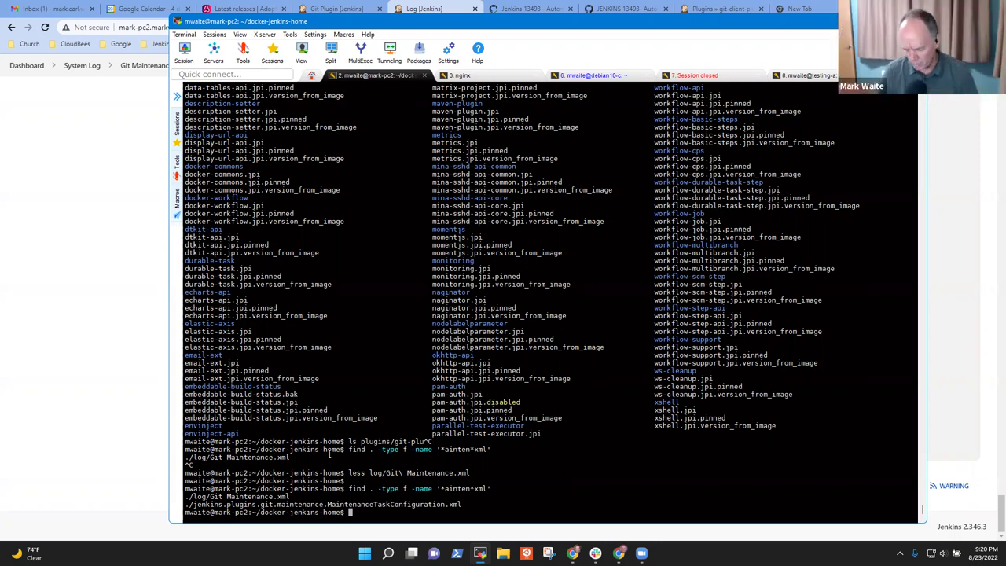
type("ls")
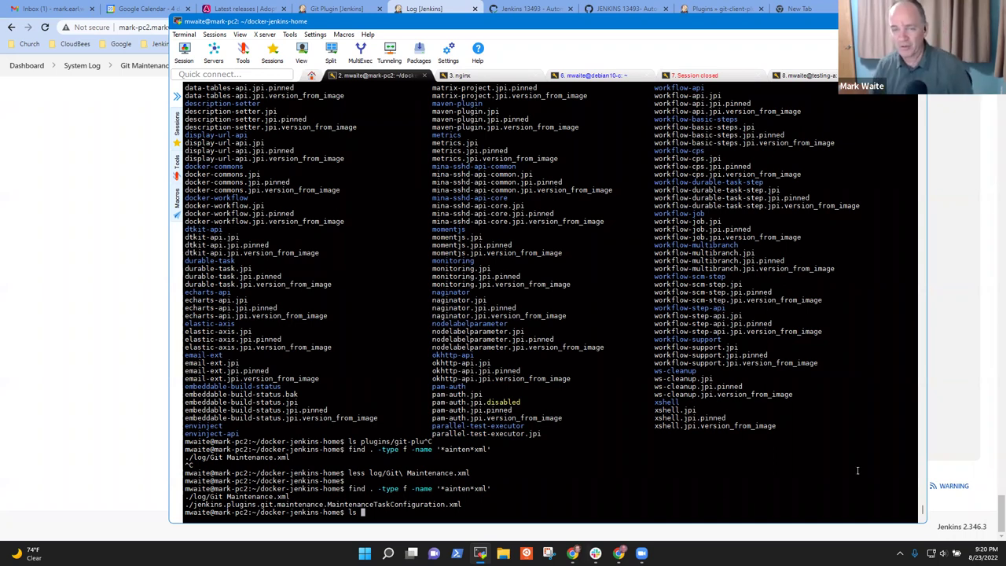
Return to the testing-a git-plugin session with a cleared command line.
left_click(803, 76)
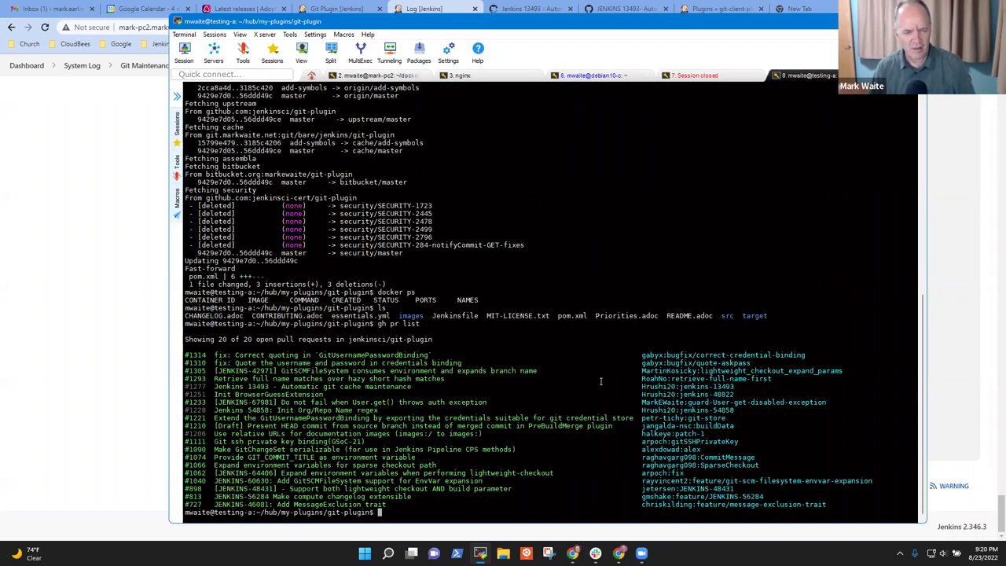
double_click(265, 512)
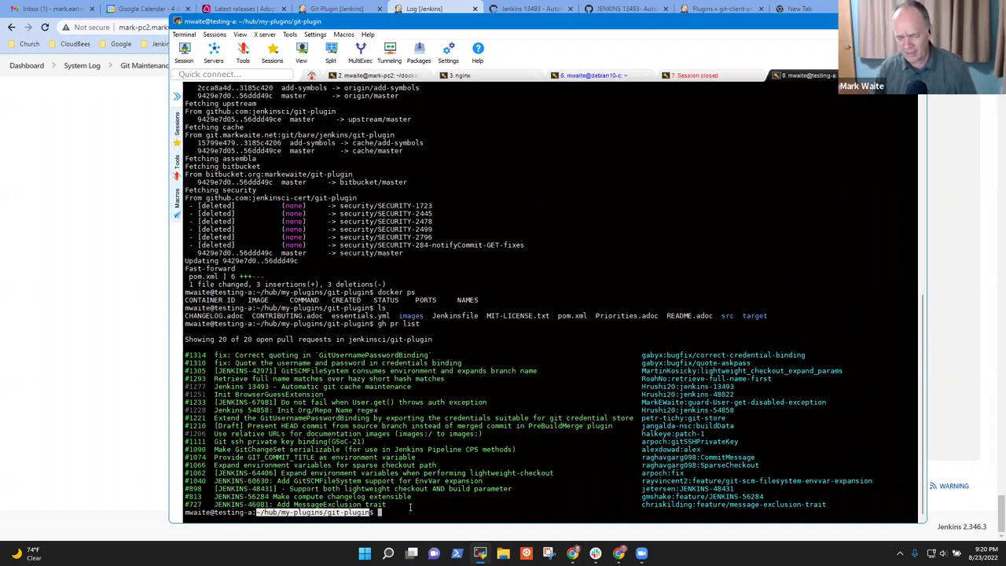
left_click(610, 77)
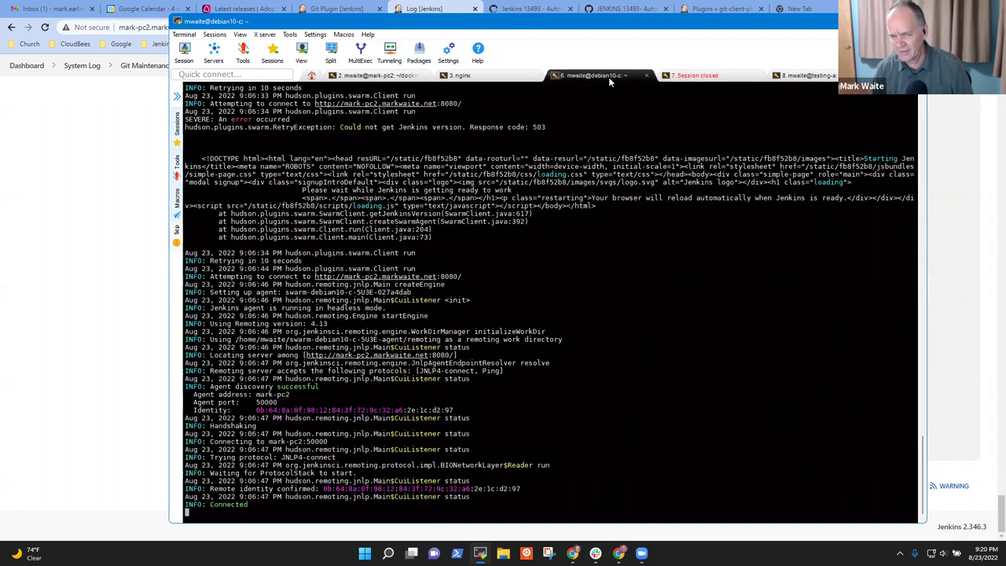
left_click(802, 76)
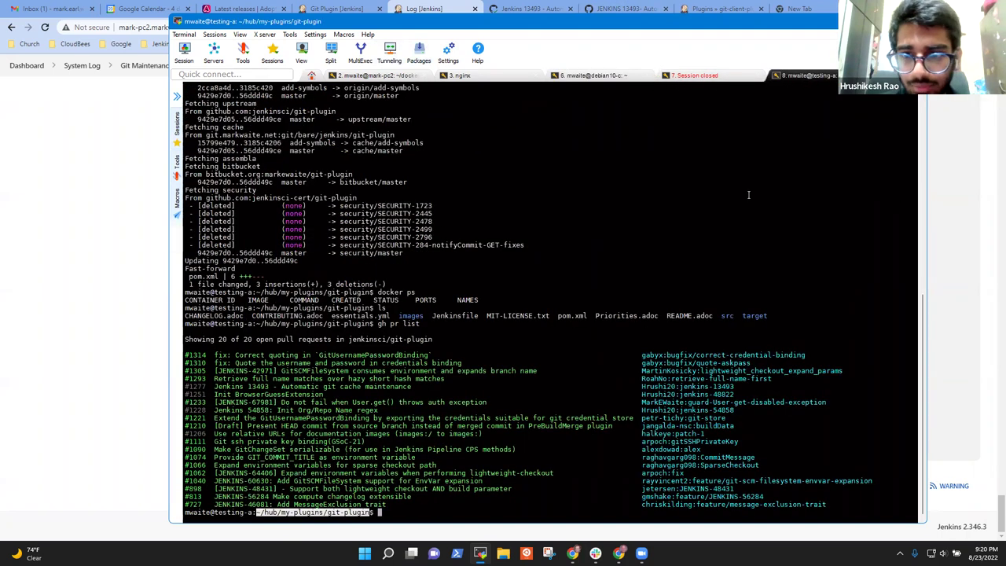
key("ctrl+c")
Run gh pr checkout 1277, then git merge master on the jenkins-13493 branch.
type("gh pr checkout")
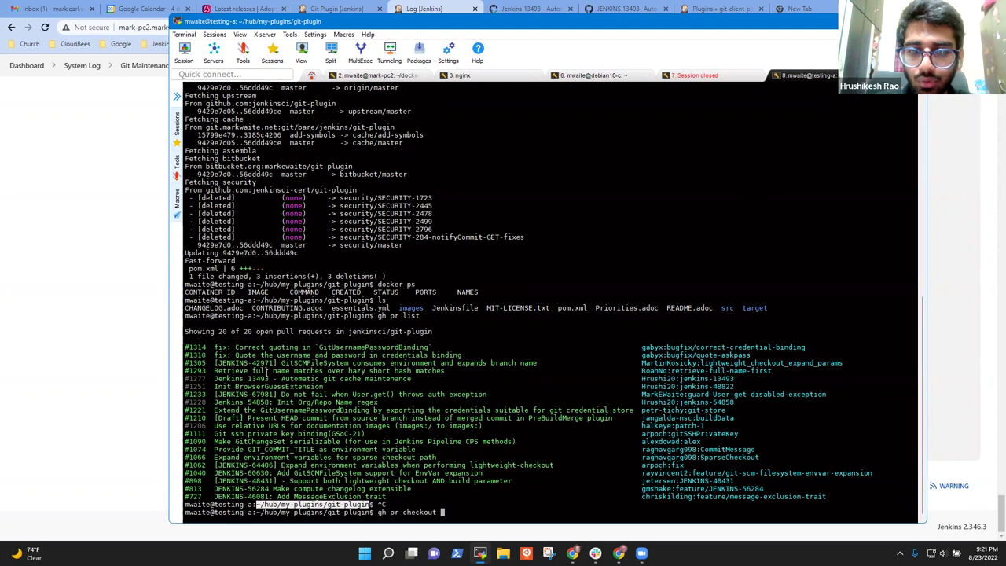
double_click(198, 378)
right_click(419, 383)
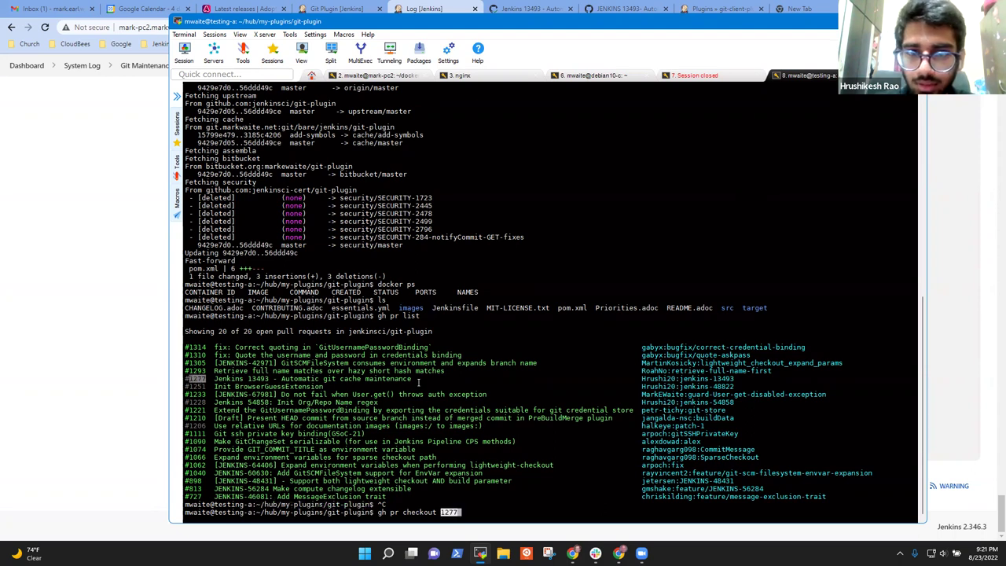
key("Return")
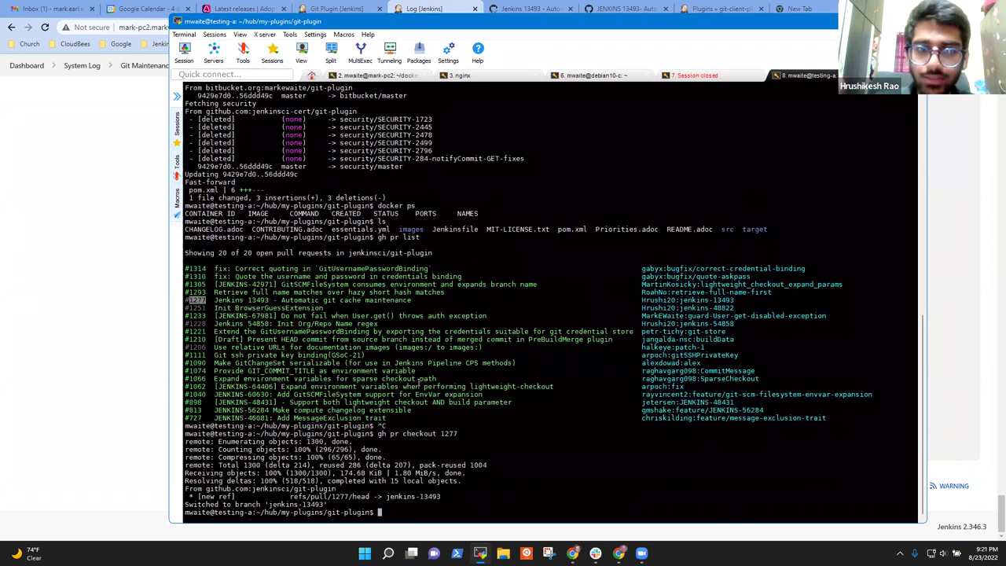
type("git merge master")
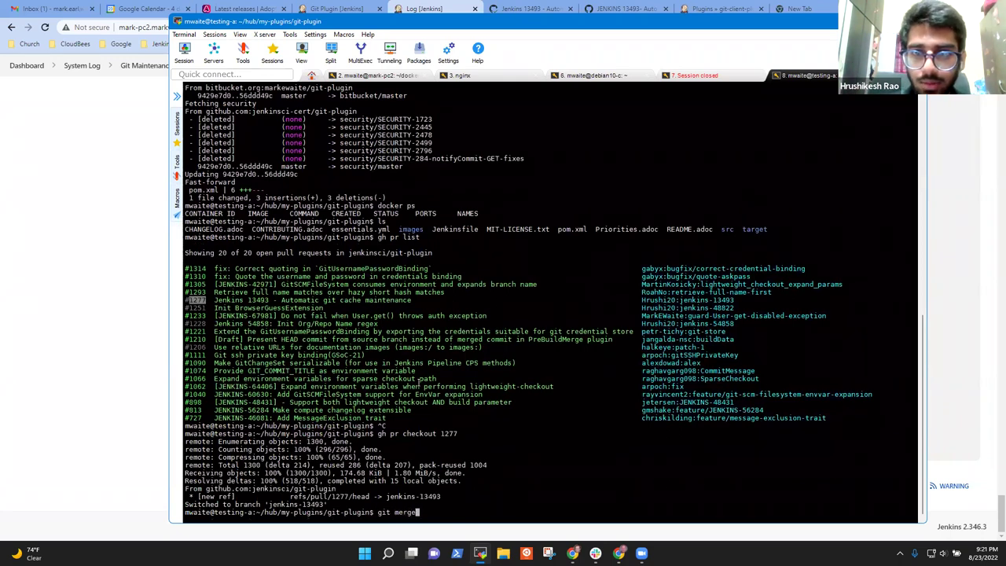
key("Return")
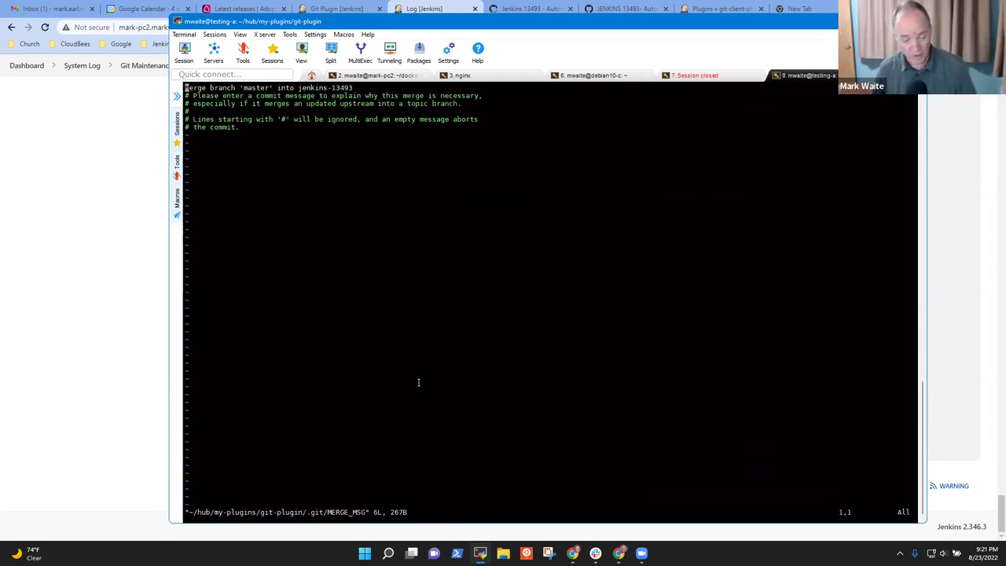
Save the merge message with :wq, then review branches and the git lola commit graph.
type(":wq")
key("Return")
type("it branch")
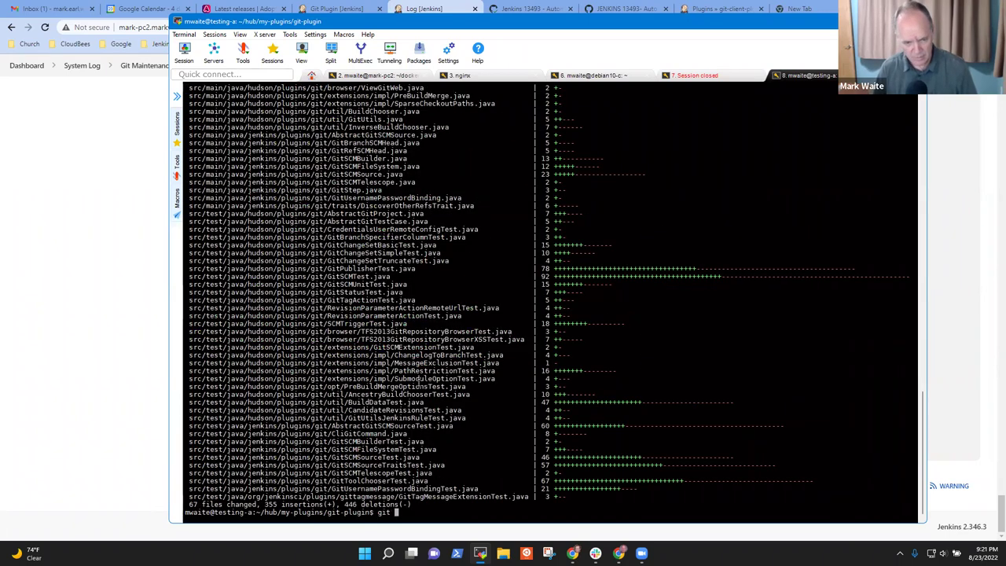
key("Return")
type("git lola")
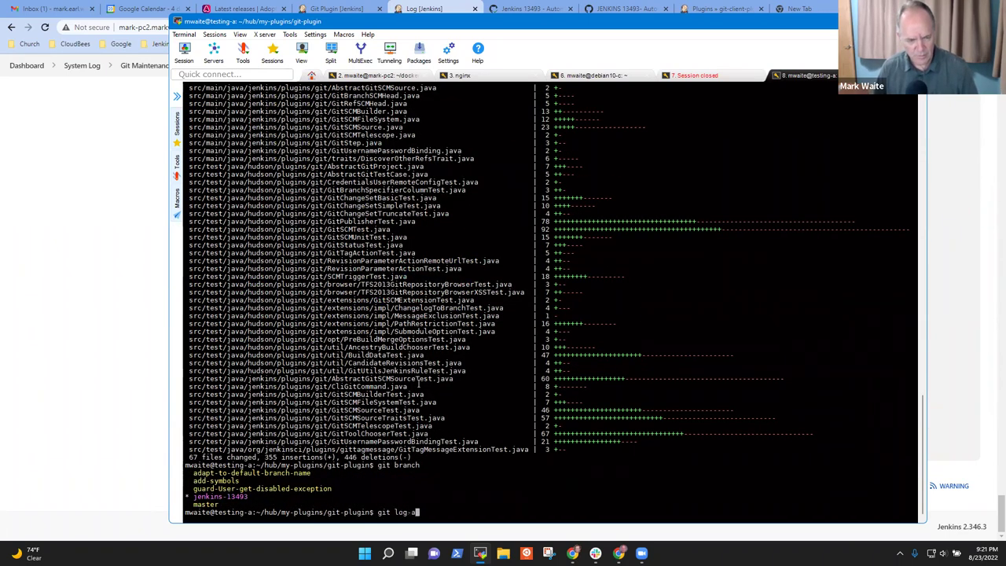
key("Return")
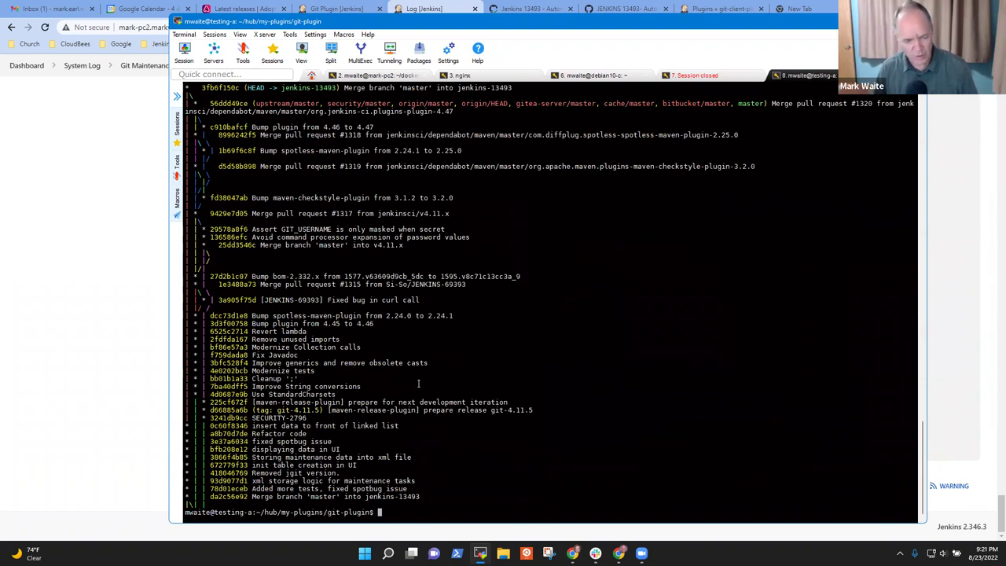
Run mvn clean hpi:run, which fails resolving git-client 3.11.1-rc3100.
type("mvn ")
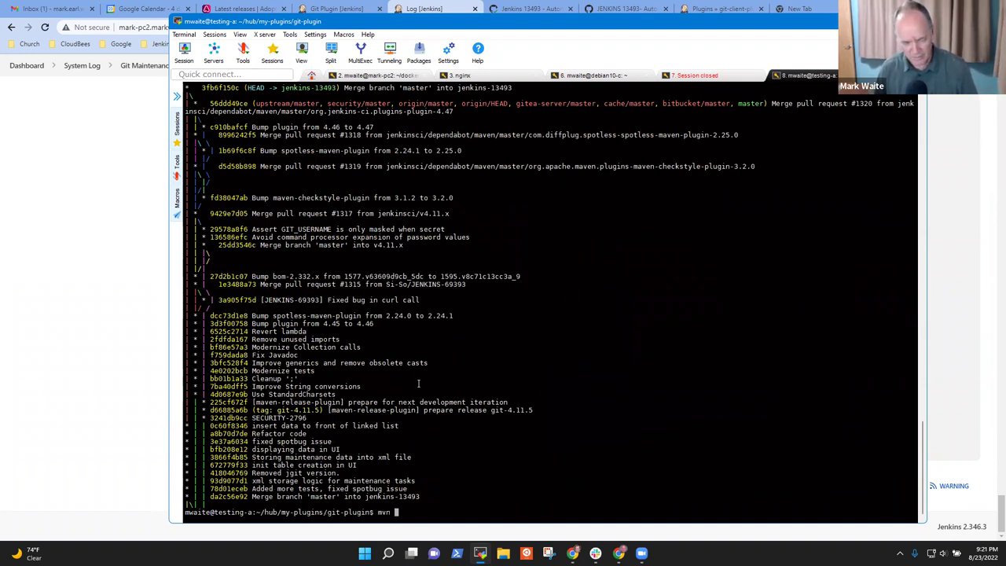
type("clean")
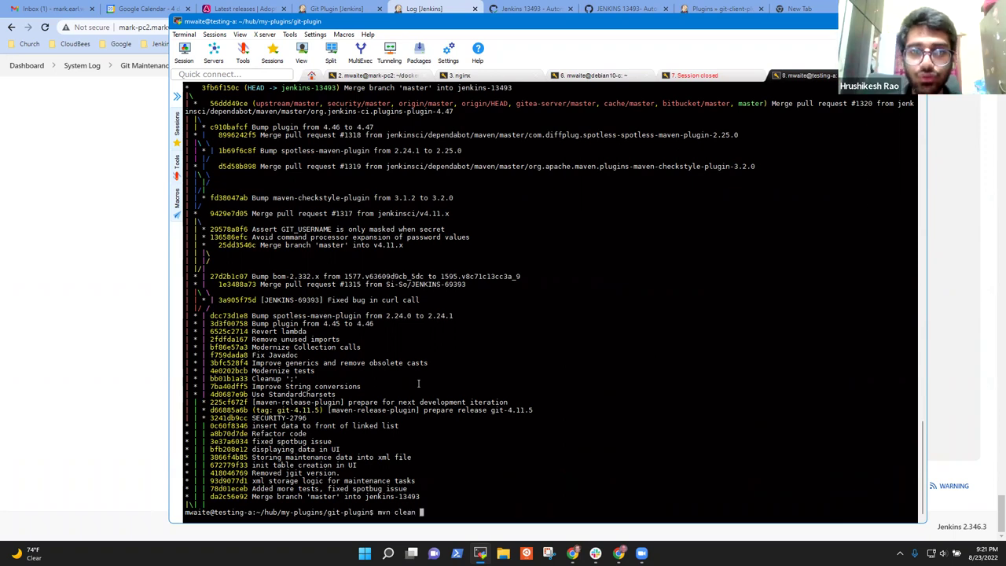
type(" hjp")
key("BackSpace")
key("BackSpace")
type("pi:run")
key("Return")
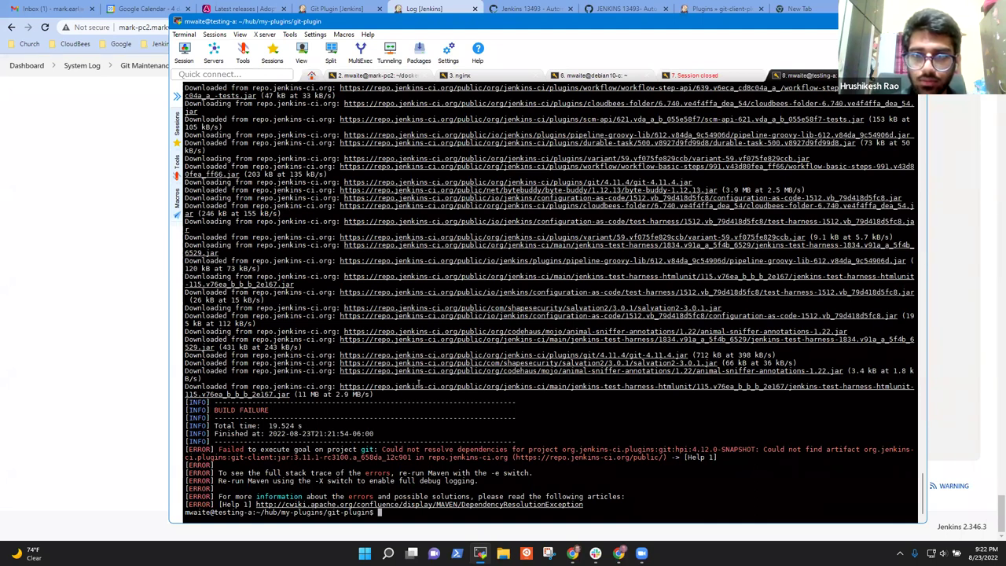
Move into ../git-client-plugin and list its open pull requests.
type("cd ../git-c")
key("Tab")
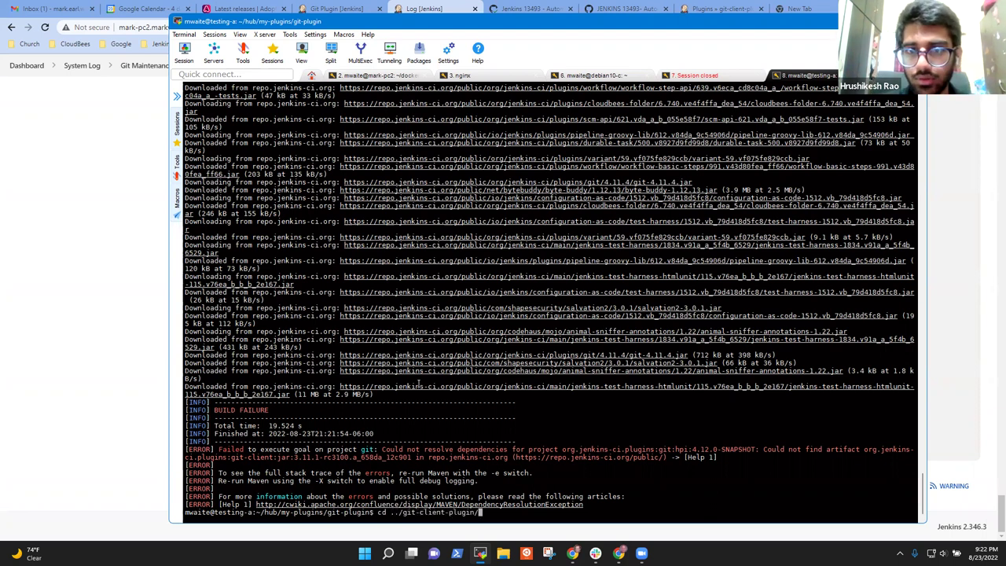
key("Return")
type("gh pr list")
key("Return")
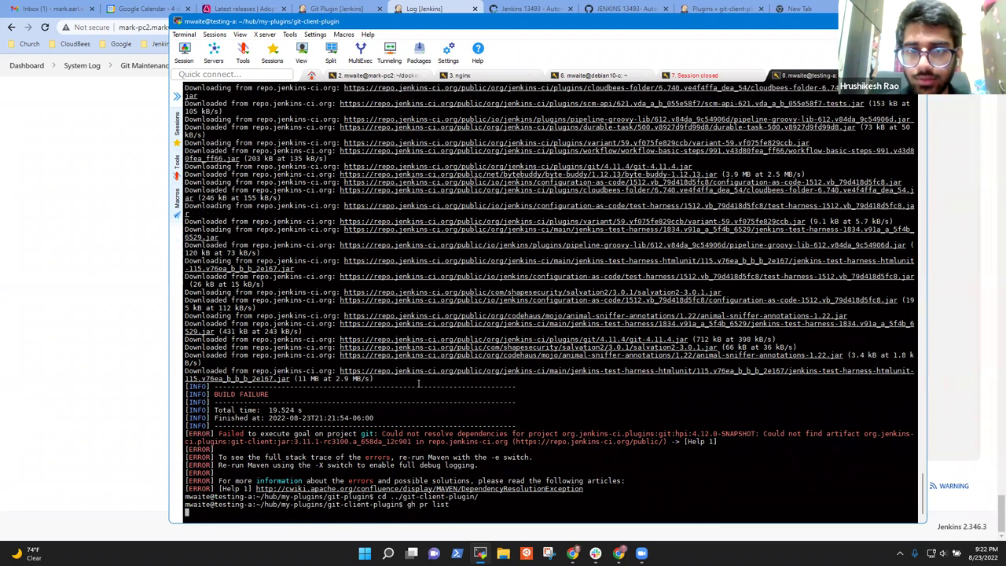
Check out pull request 862 and merge master into it, saving the merge message.
type("gh pr checkout")
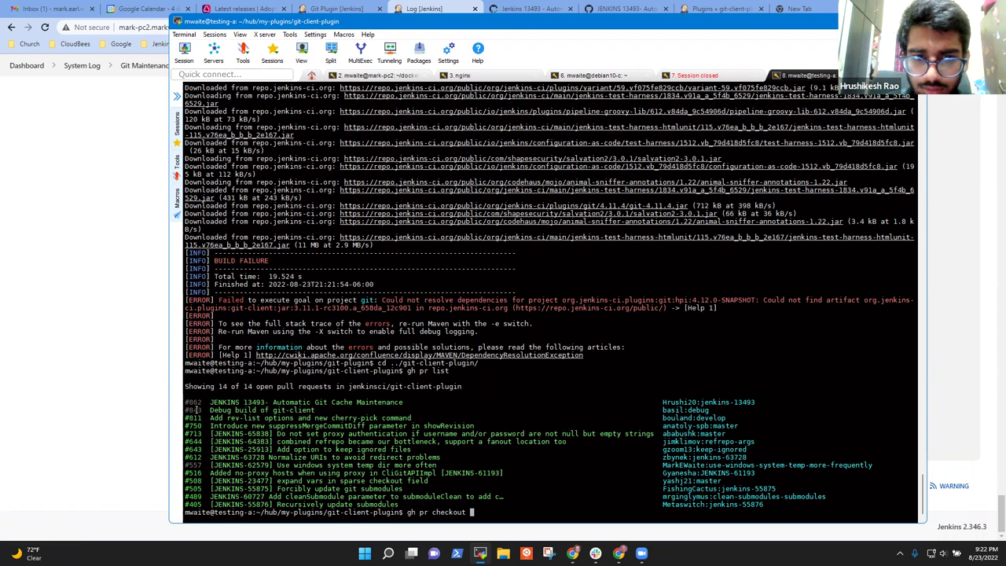
double_click(196, 402)
right_click(195, 401)
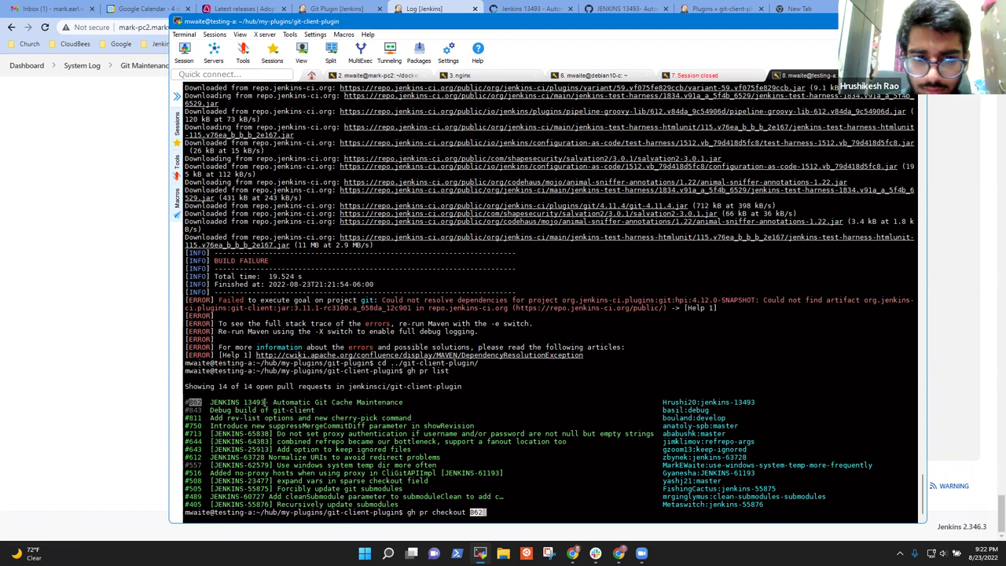
key("Return")
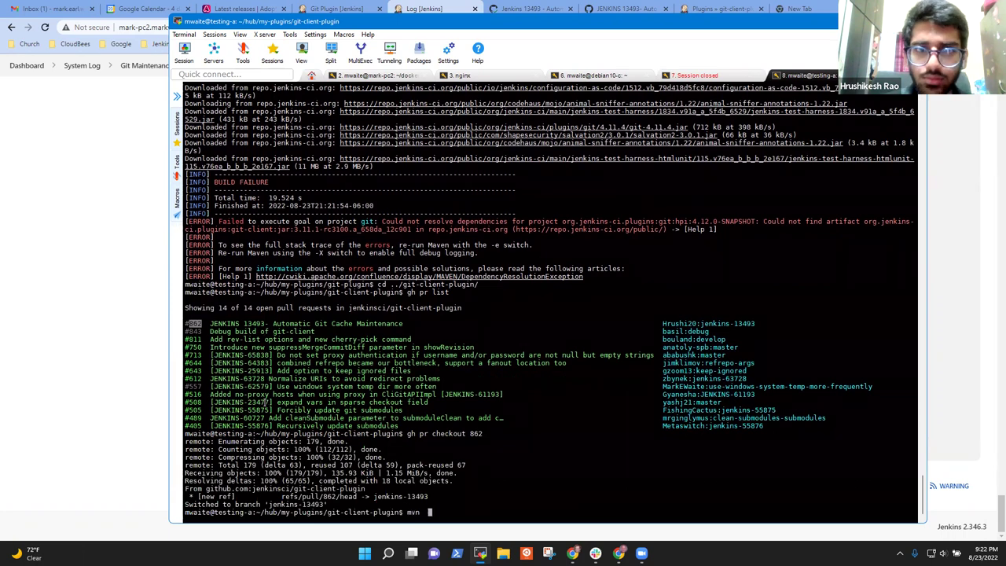
key("BackSpace")
type("git merge master")
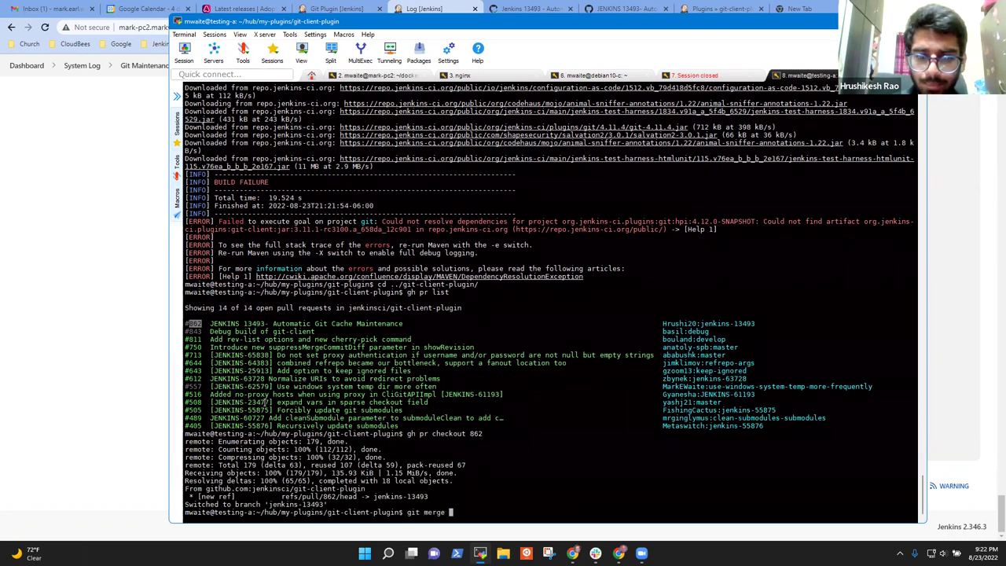
key("Return")
type(":wq")
key("Return")
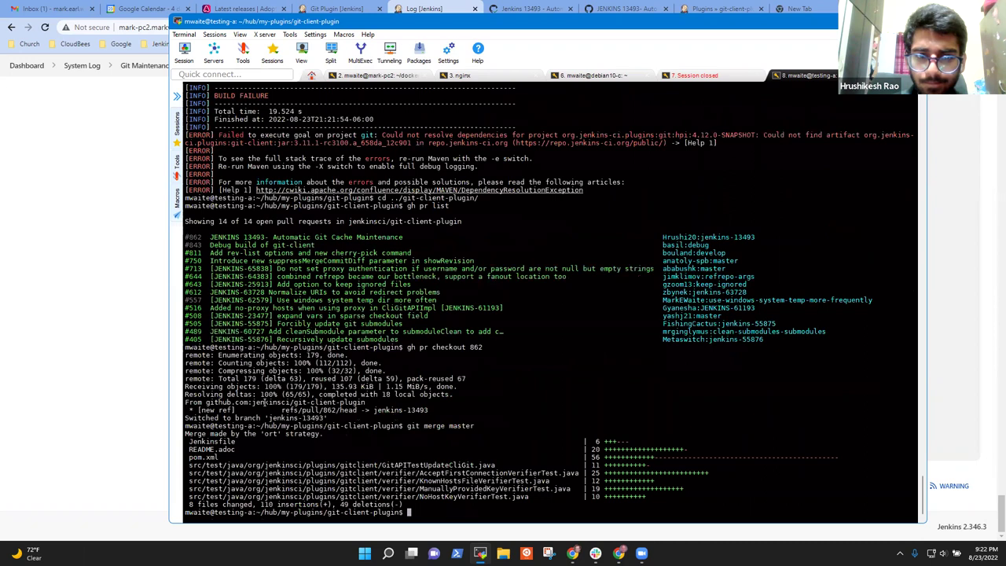
Push the branch and install git-client 3.12.0-SNAPSHOT with mvn clean -DskipTests install.
type("git push")
key("Return")
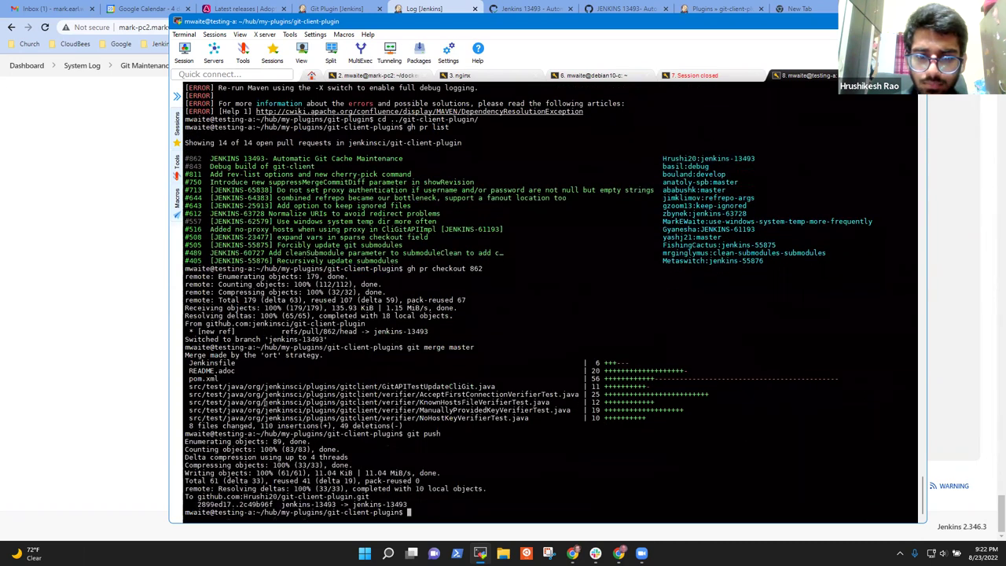
type("mvn clean -DskipTests install")
key("Return")
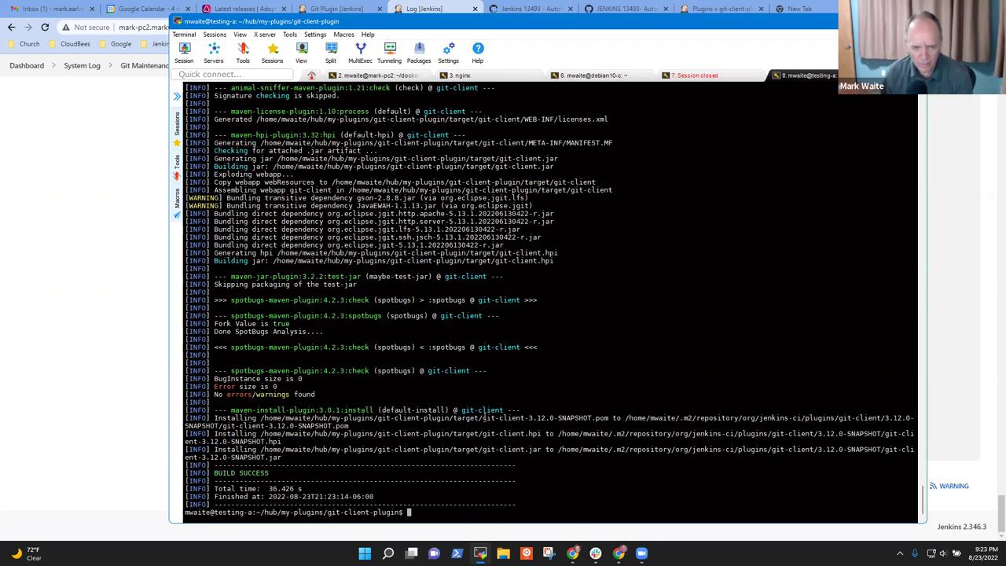
Copy git-client-3.12.0-SNAPSHOT from the build output and move into ../git-plugin.
triple_click(510, 419)
left_click_drag(482, 419, 591, 417)
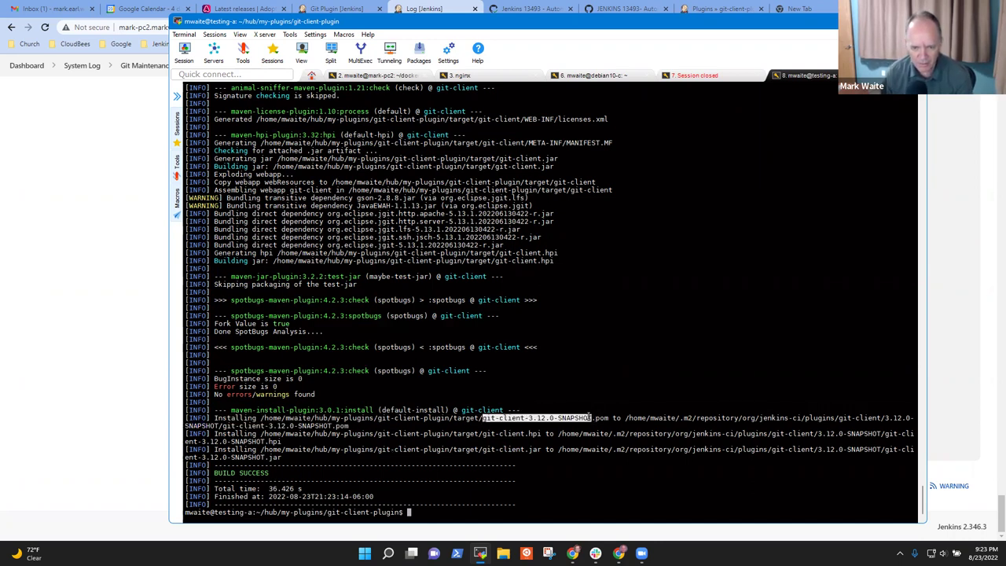
type("cd ../..")
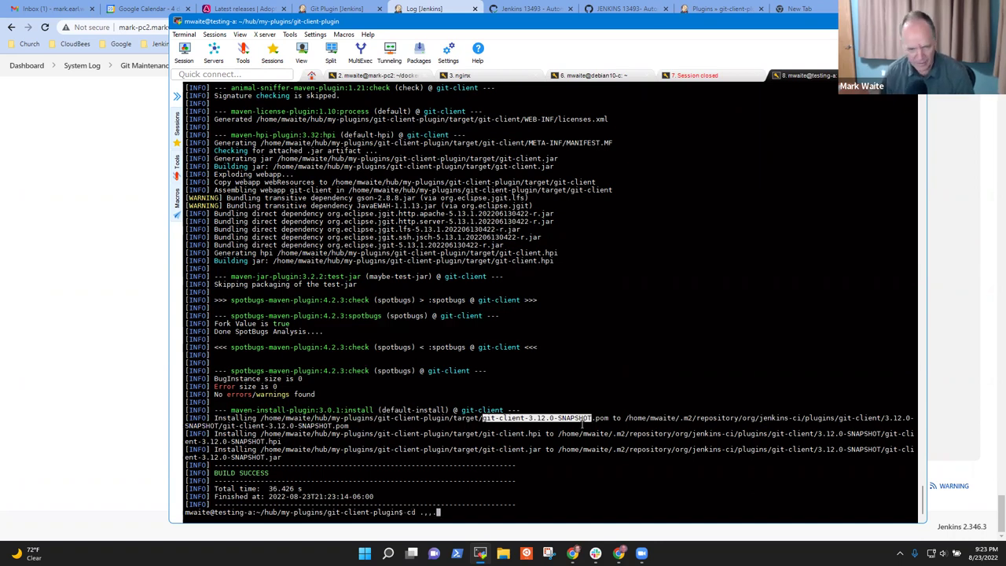
key("BackSpace")
key("BackSpace")
key("BackSpace")
key("BackSpace")
key("BackSpace")
key("BackSpace")
type("../git-plugin/")
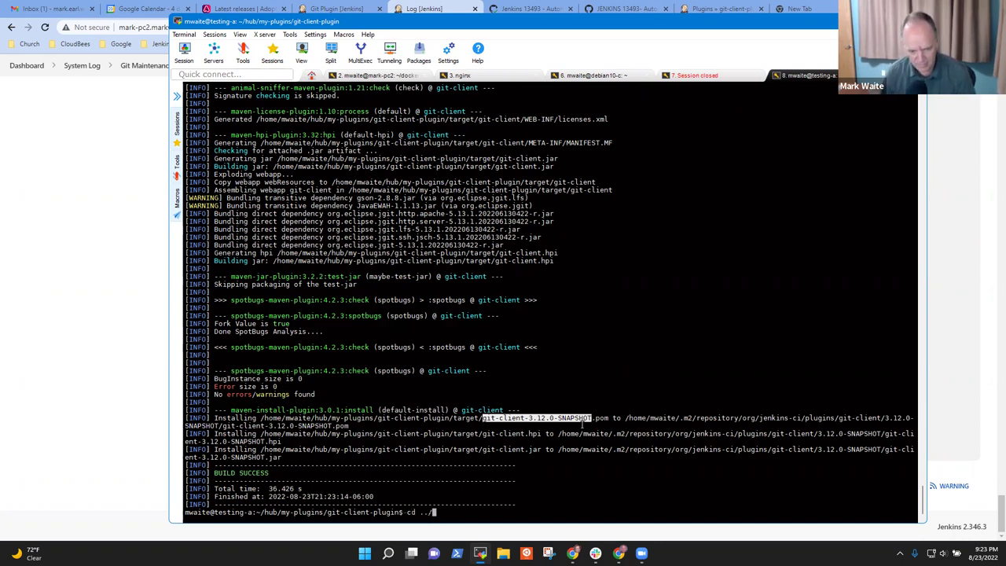
key("Return")
In pom.xml, replace the git-client dependency version with git-client-3.12.0-SNAPSHOT and save.
type("vi pom")
key("Tab")
key("Return")
type("/git-client")
key("Return")
key("Return")
key("w")
key("w")
key("w")
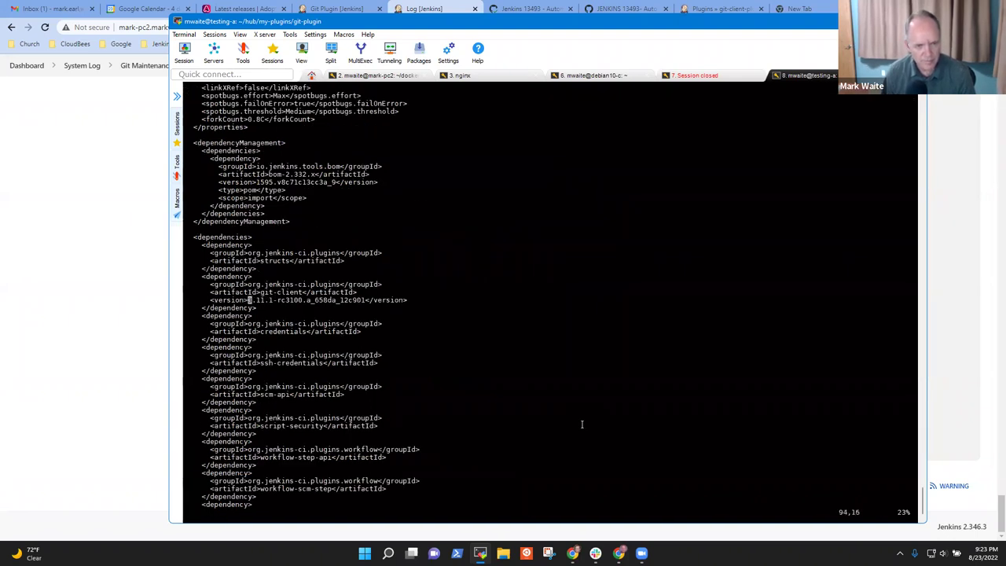
type("ct<")
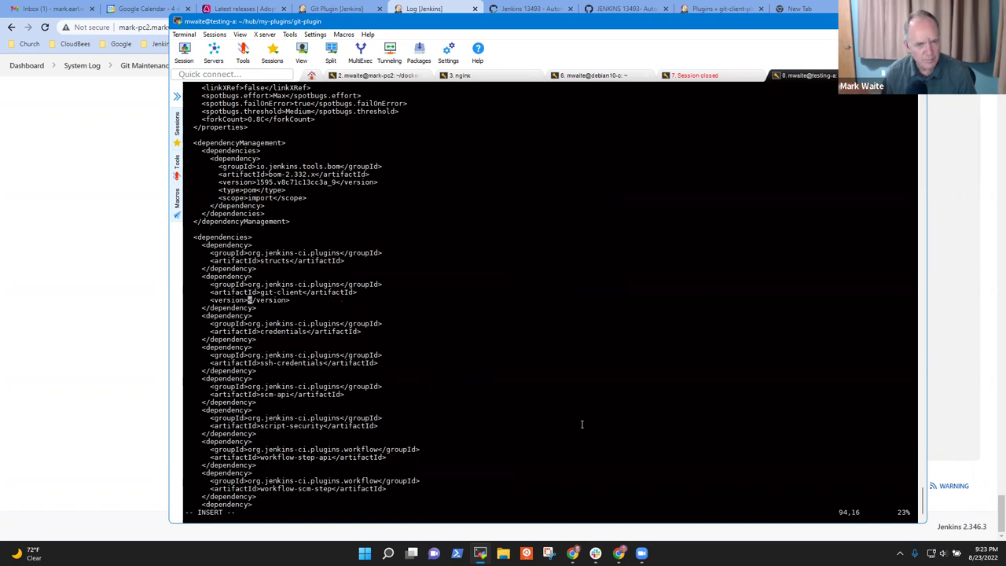
right_click(569, 424)
key("Escape")
type(":w")
key("Return")
type(":q")
key("Return")
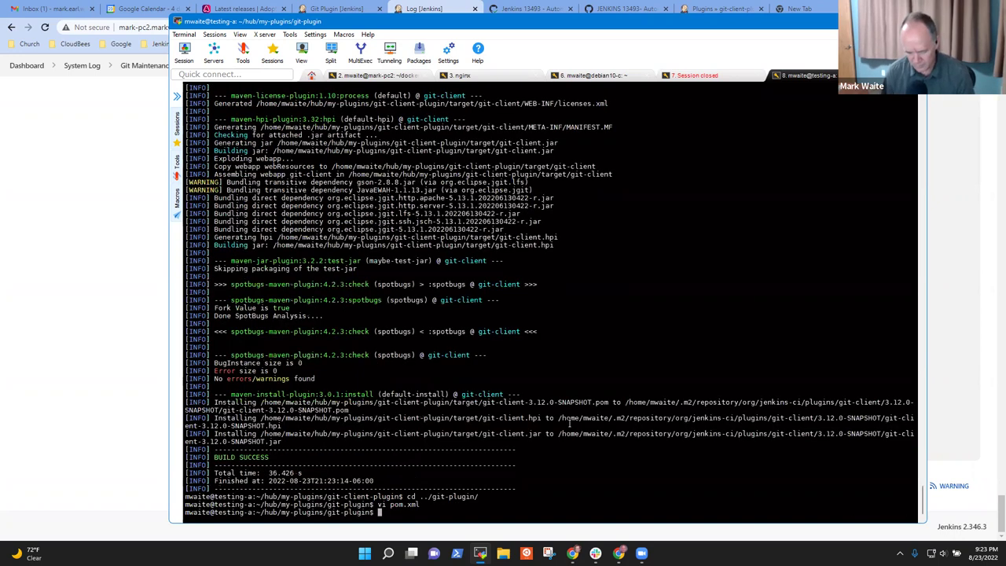
Rerun the earlier Maven clean install build, which fails to find the snapshot artifact.
key("ctrl+r")
type("mvn")
key("Return")
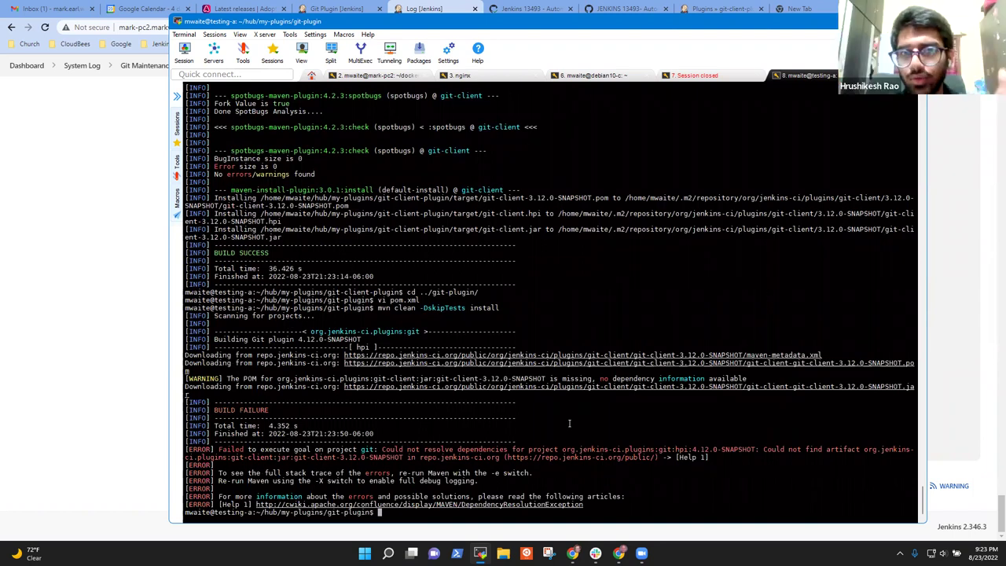
Inspect the git-client entry in pom.xml with vi, then exit without changes.
type("vi git-cli")
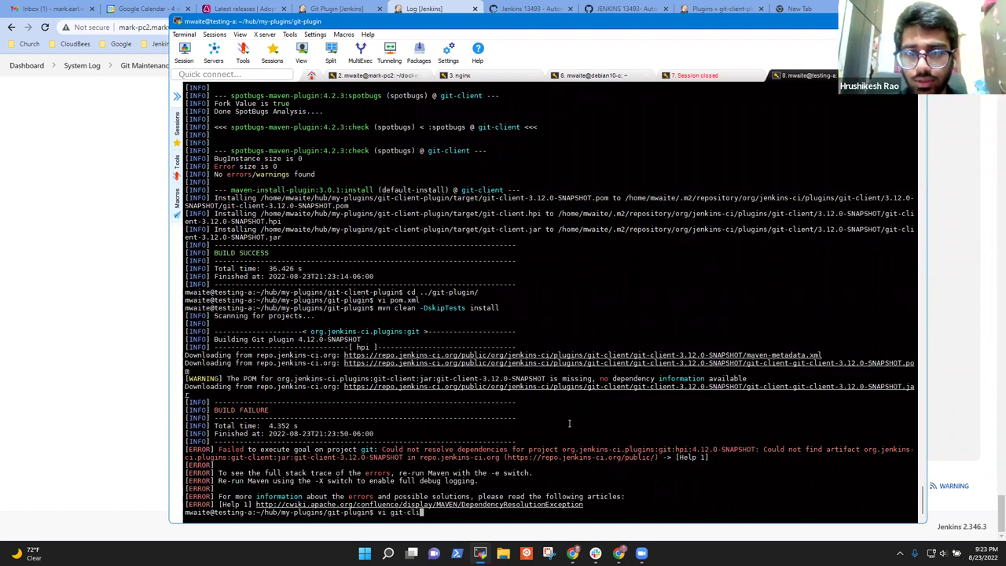
key("ctrl+c")
type("vi pom.xml")
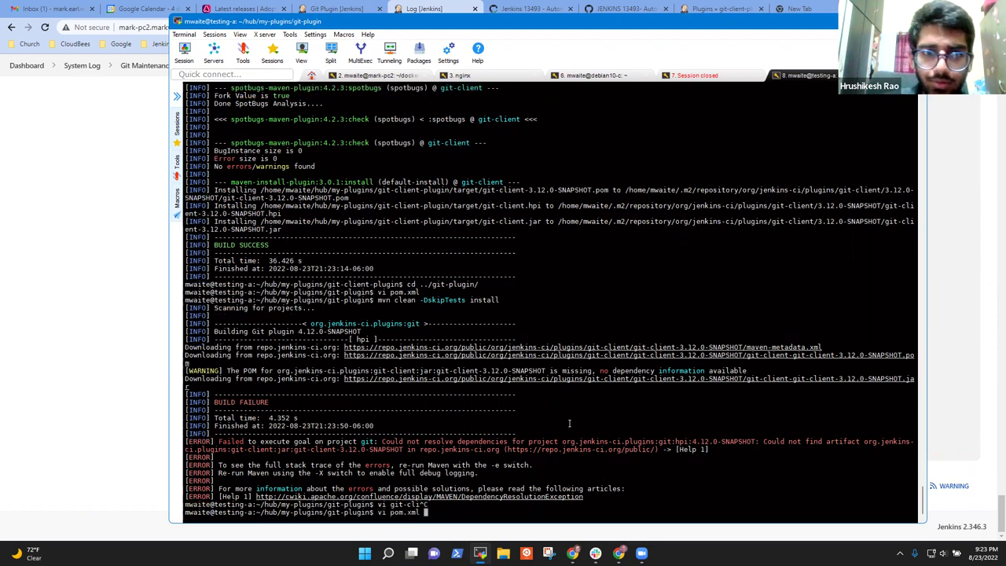
key("Return")
type("/")
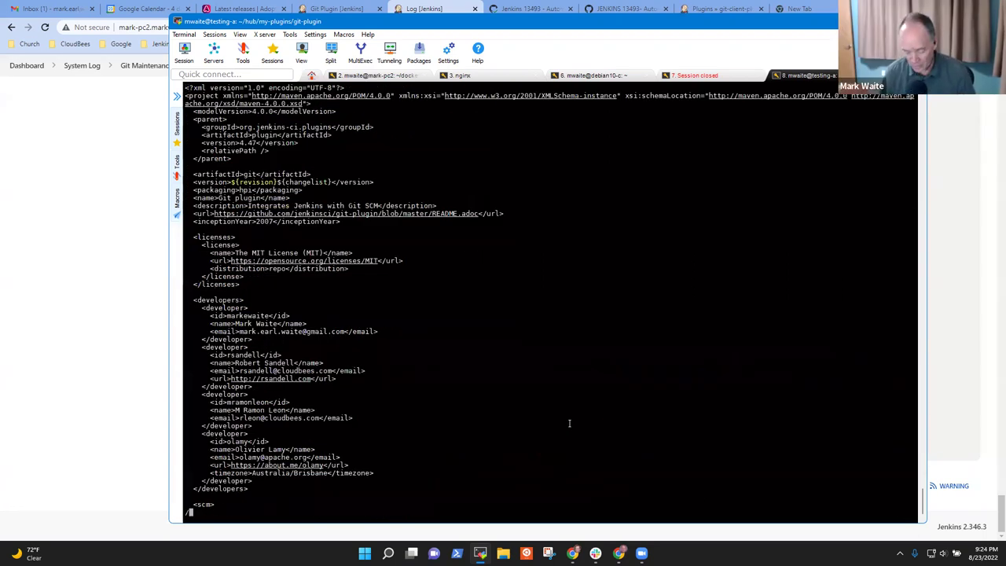
type("git-client")
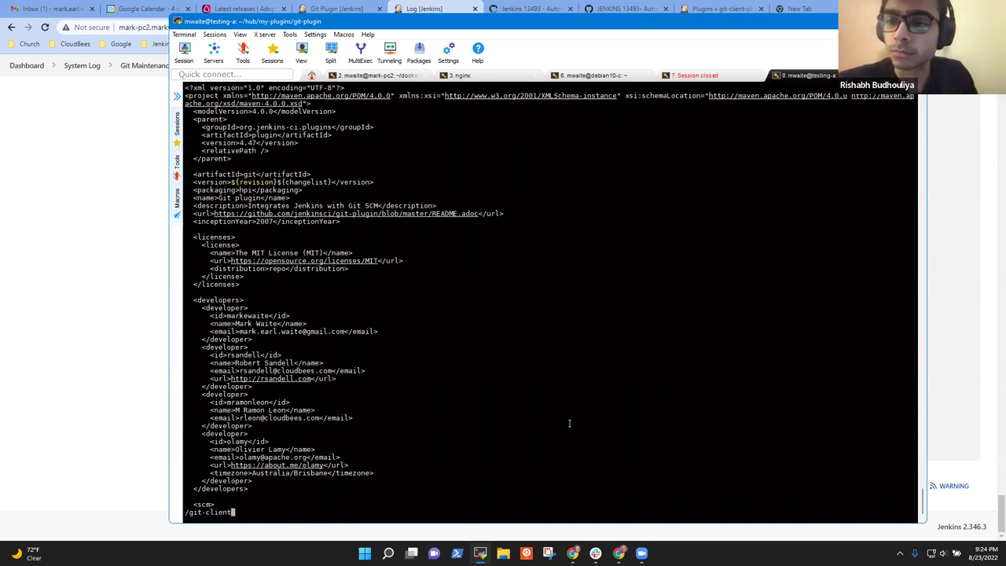
key("Return")
type(":q")
key("Return")
Use Emacs ediff-revision to restore git-client 3.11.1-rc3100.a_658da_12c901 in pom.xml and save it.
type("emacs pom.xml")
key("Return")
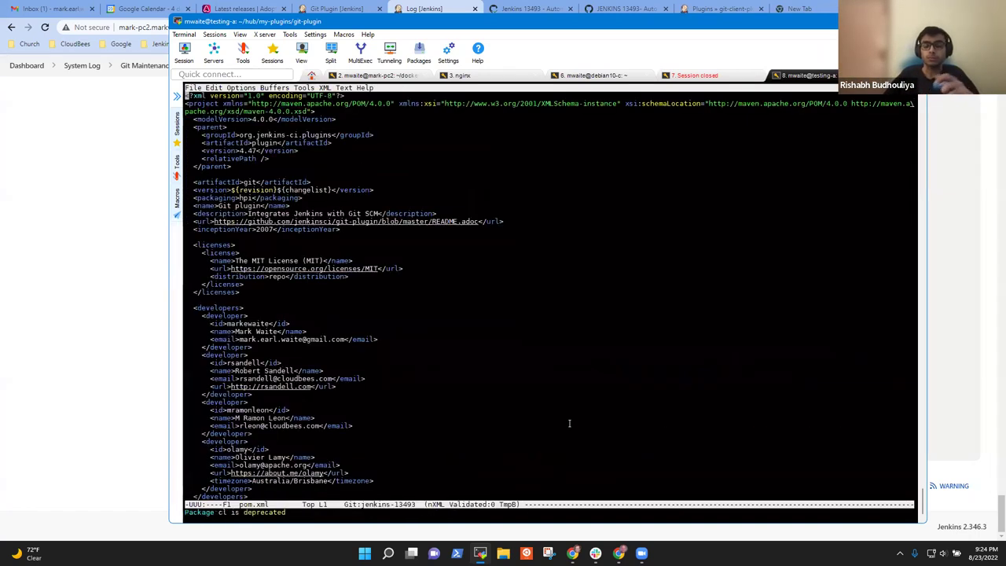
key("alt+x")
type("ediff-revis")
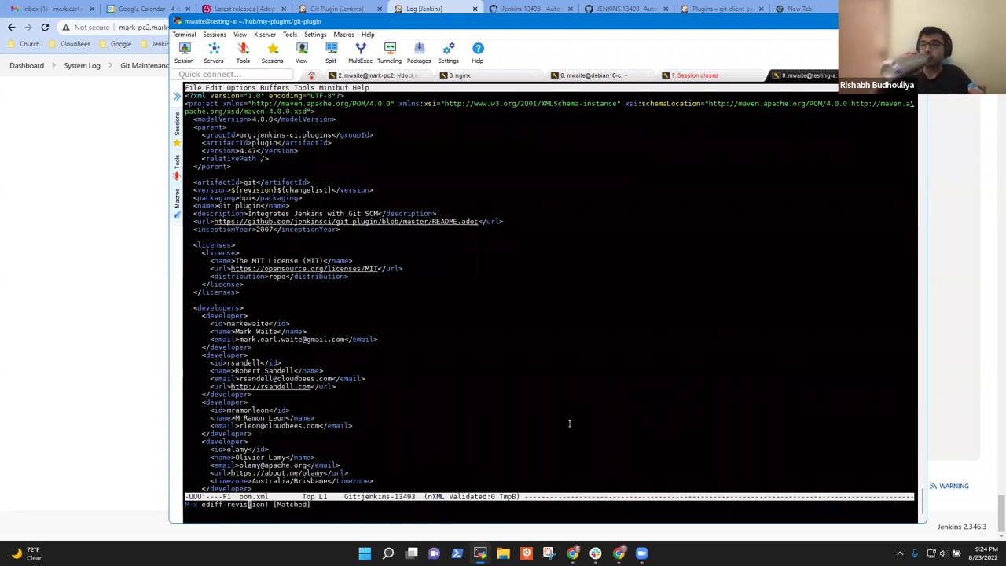
key("Return")
key("Return")
key("Return")
key("Return")
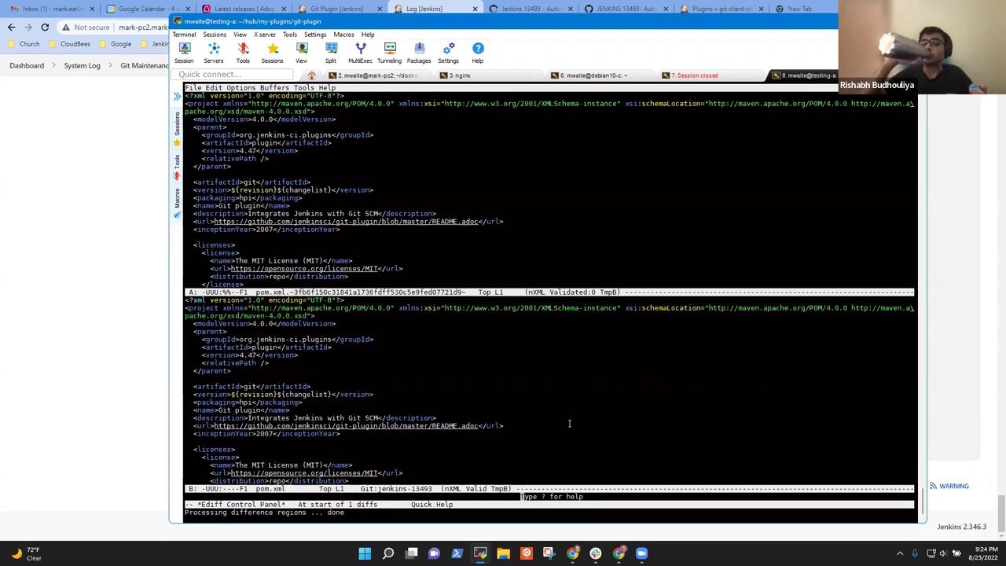
key("n")
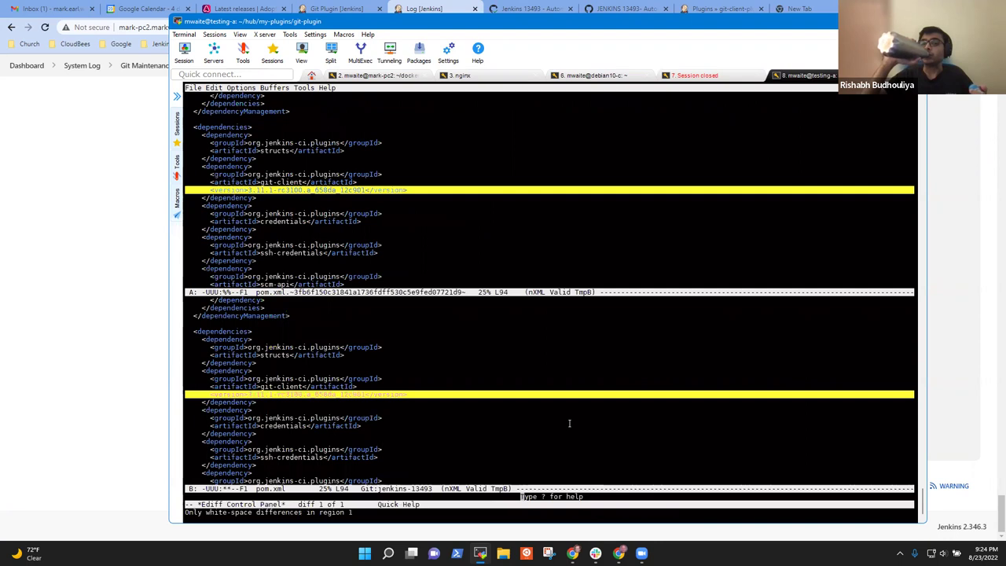
key("w")
key("b")
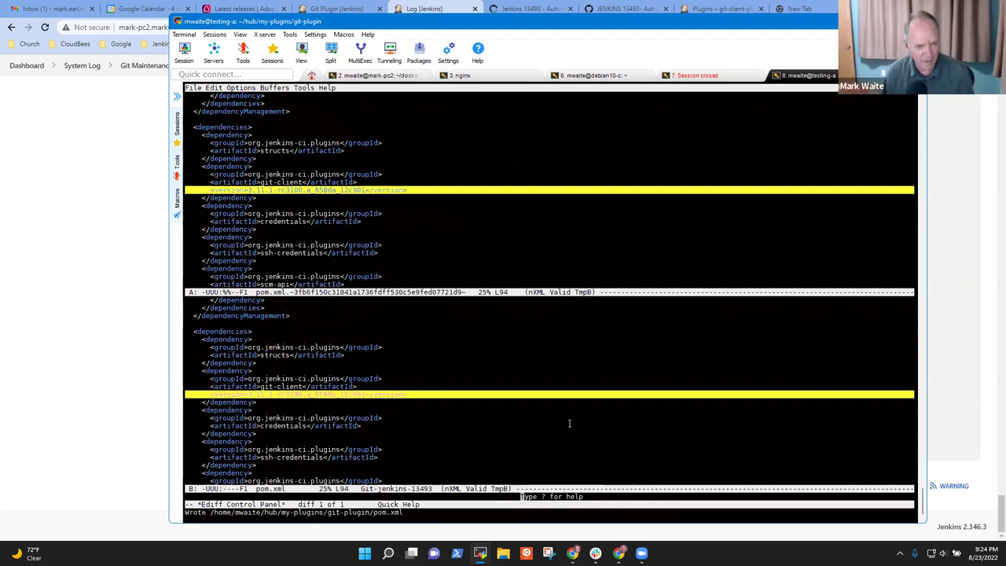
key("q")
key("y")
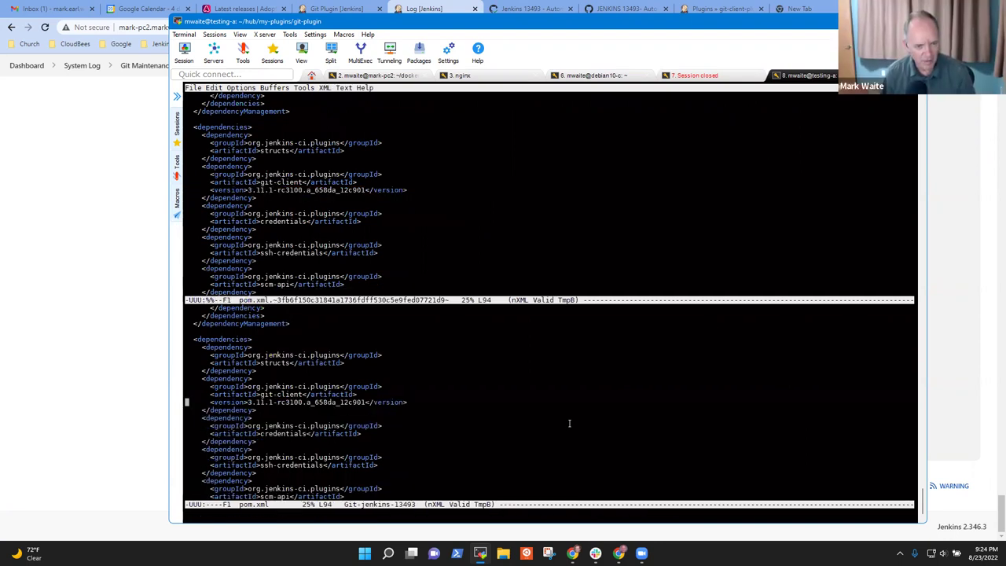
left_click(56, 282)
Open the git-client-plugin PR-862 job page in Jenkins and reload it to look for the new build.
left_click(805, 7)
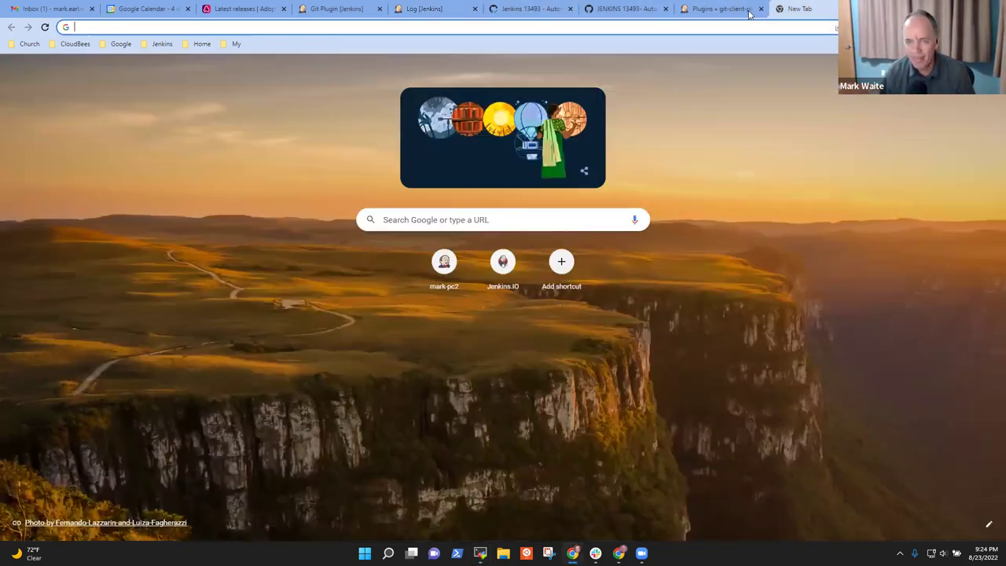
left_click(720, 9)
left_click(189, 95)
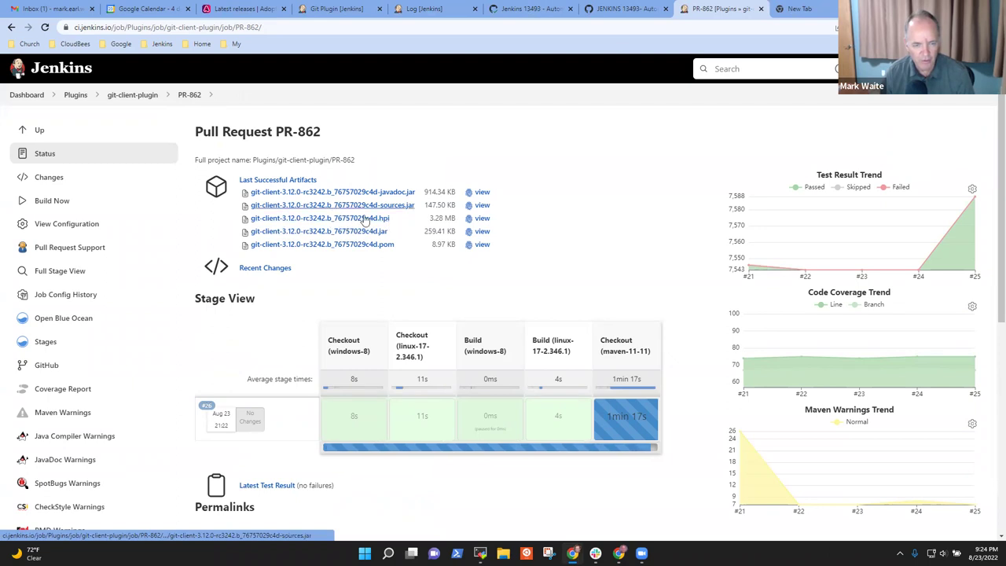
left_click(189, 94)
scroll(186, 196, "down", 6)
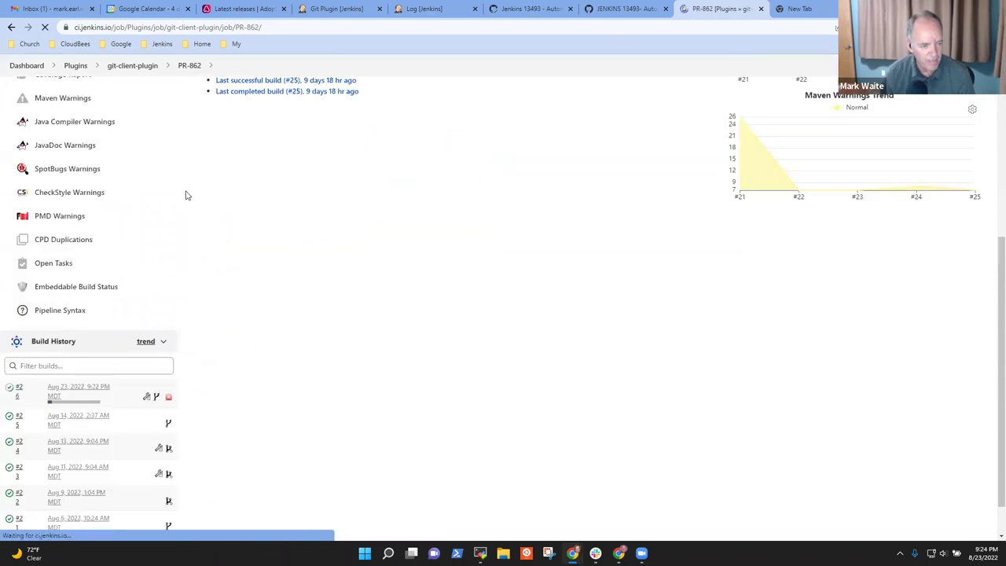
scroll(187, 196, "up", 2)
scroll(186, 196, "up", 4)
scroll(332, 245, "down", 4)
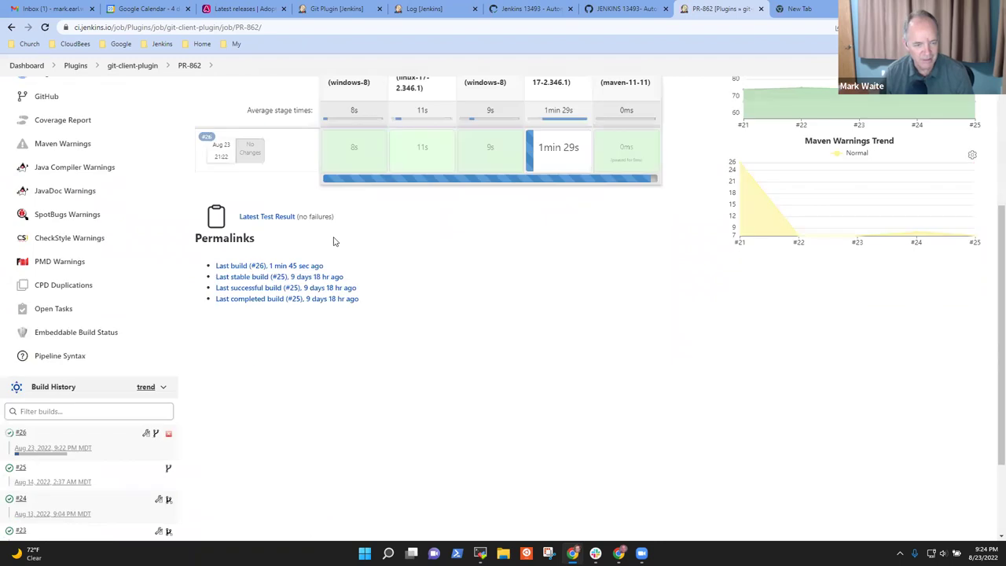
scroll(333, 236, "up", 4)
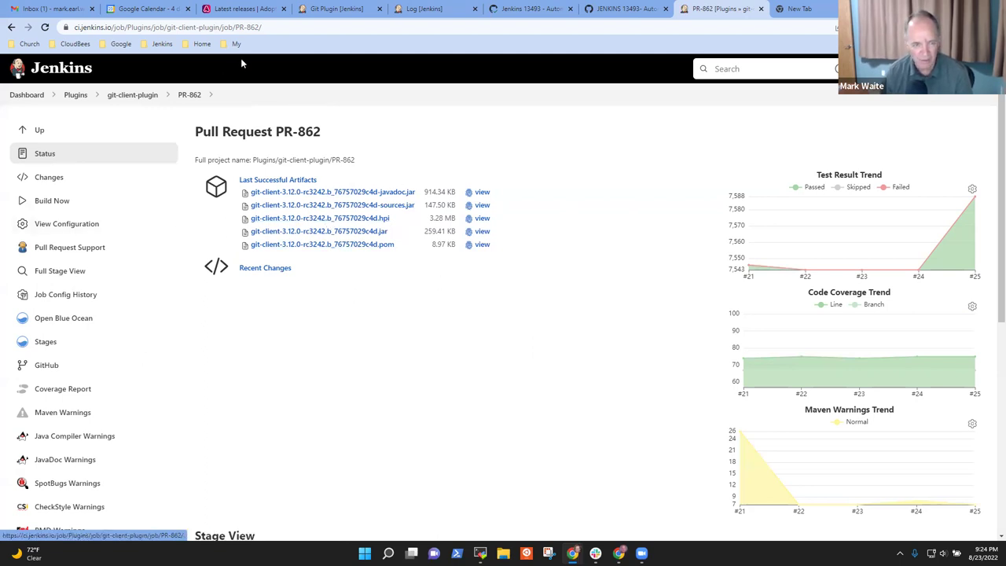
Reload PR-862 again, review the 3.12.0-rc3242.b_76757029c4d artifacts, and return to MobaXterm.
left_click(191, 95)
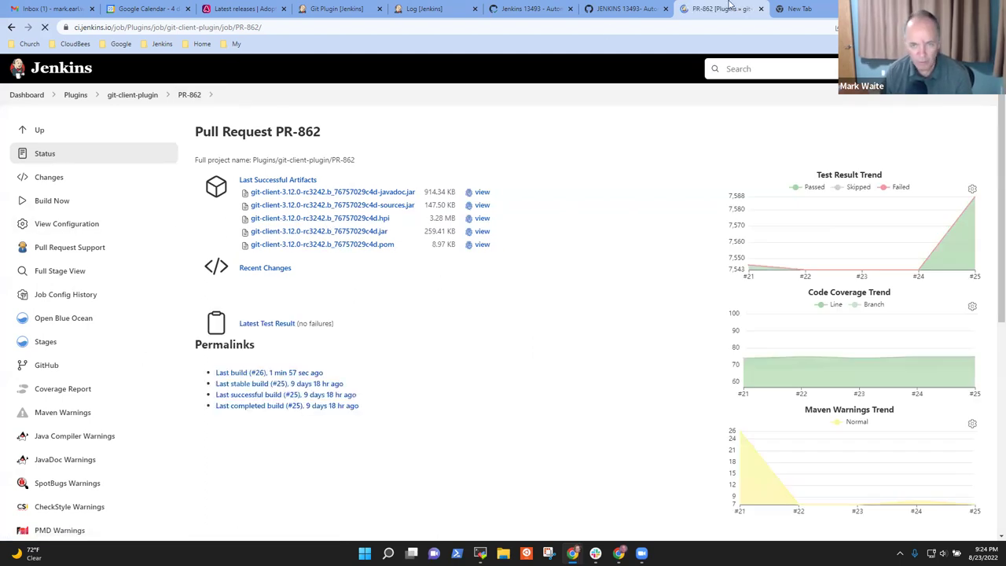
scroll(298, 323, "down", 5)
scroll(314, 307, "up", 3)
scroll(436, 326, "down", 1)
scroll(393, 314, "up", 3)
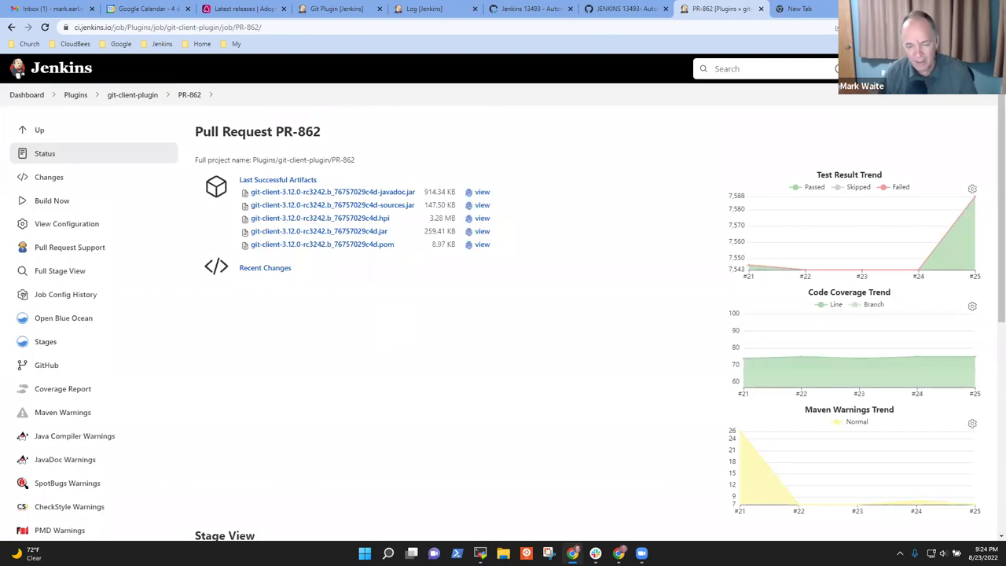
left_click(480, 553)
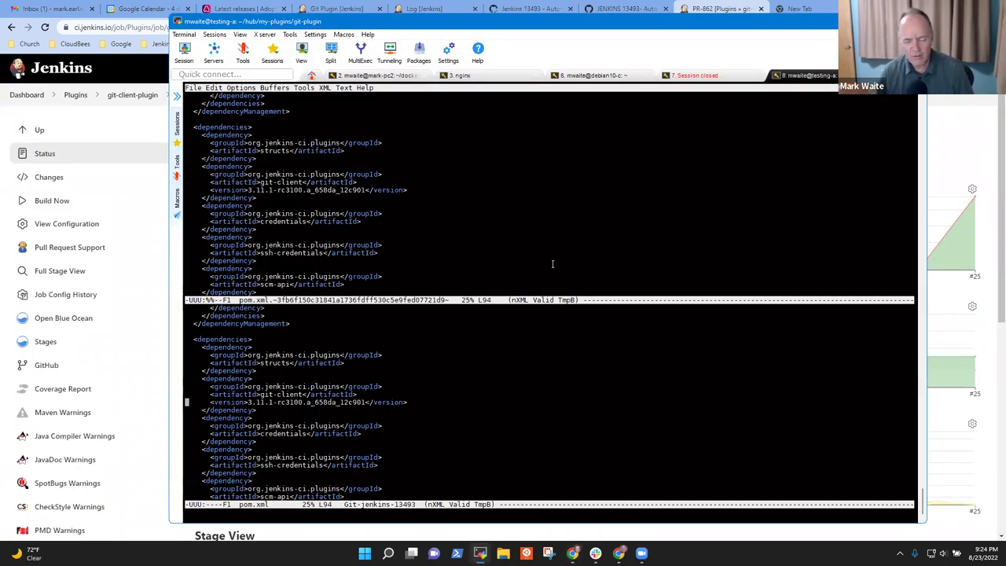
Quit Emacs and change into ~/git/jenkins/docker-lfs.
key("ctrl+x")
key("ctrl+c")
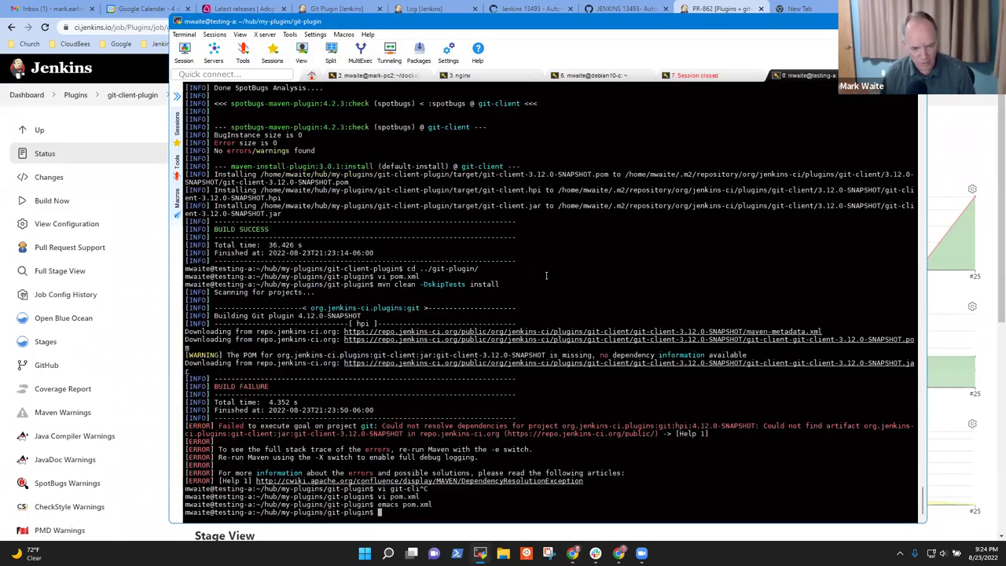
type("cd ~/")
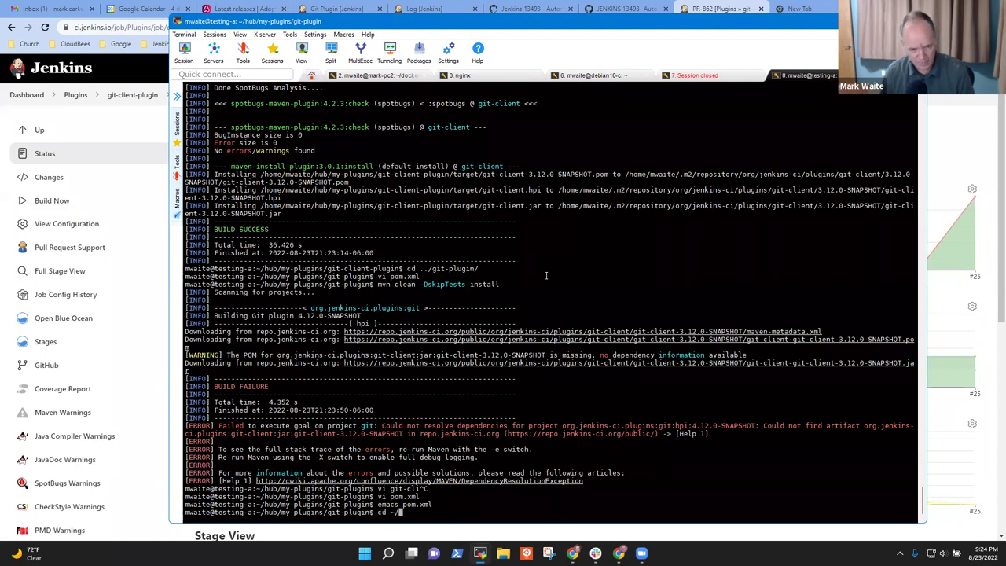
type("hub/my-plugins/")
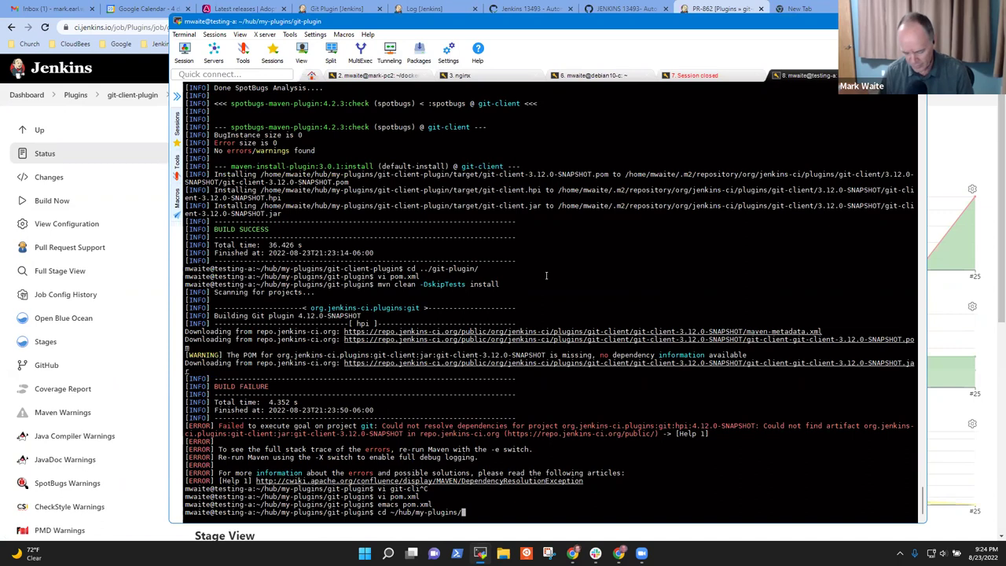
type("c")
key("ctrl+c")
type("cd")
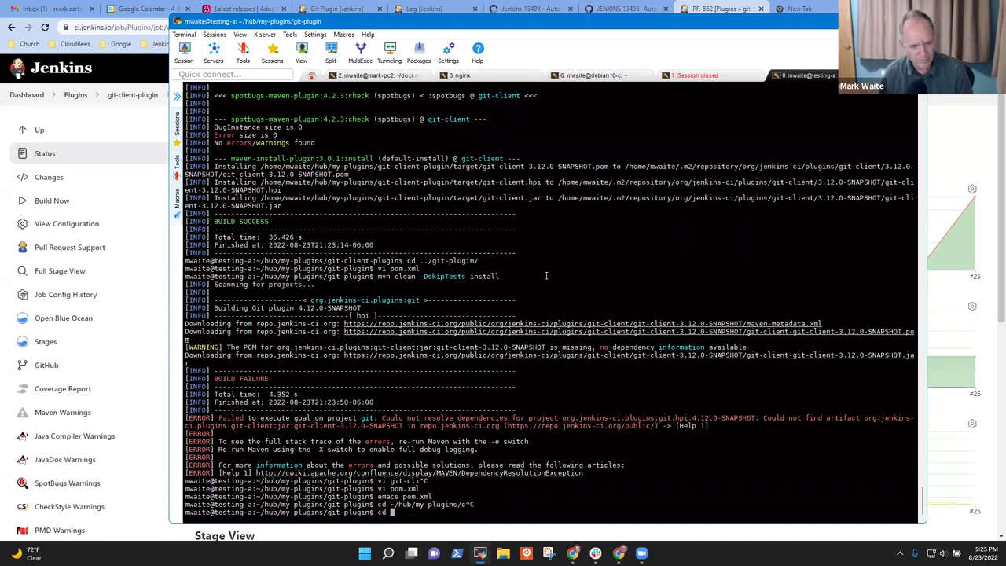
type(" ~/git/")
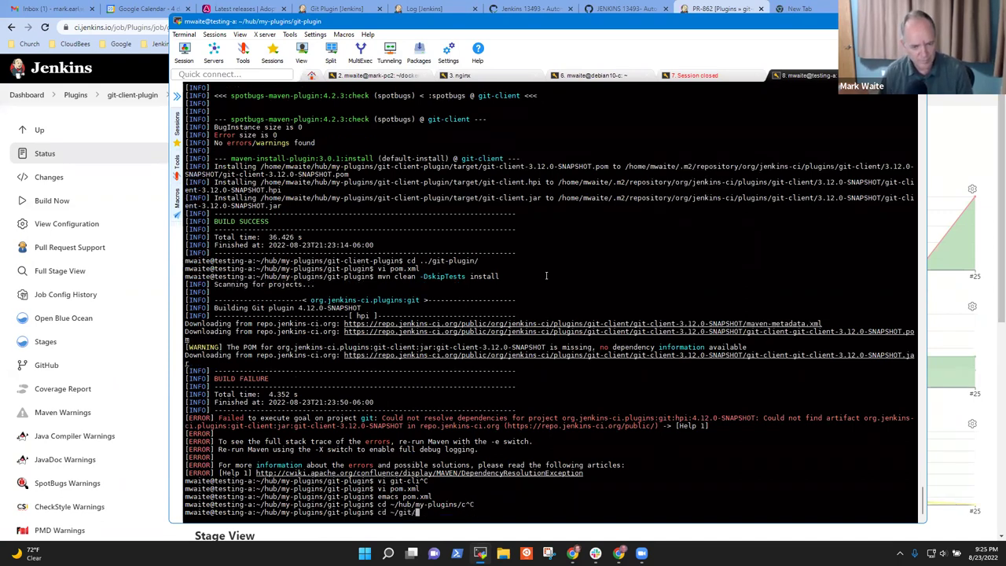
type("jenkins/docker-lfs/")
key("Return")
Copy the git-client version 3.12.0-rc3219.5a_36b_8580b_1b from plugins.txt in Emacs, then exit.
type("emacs ")
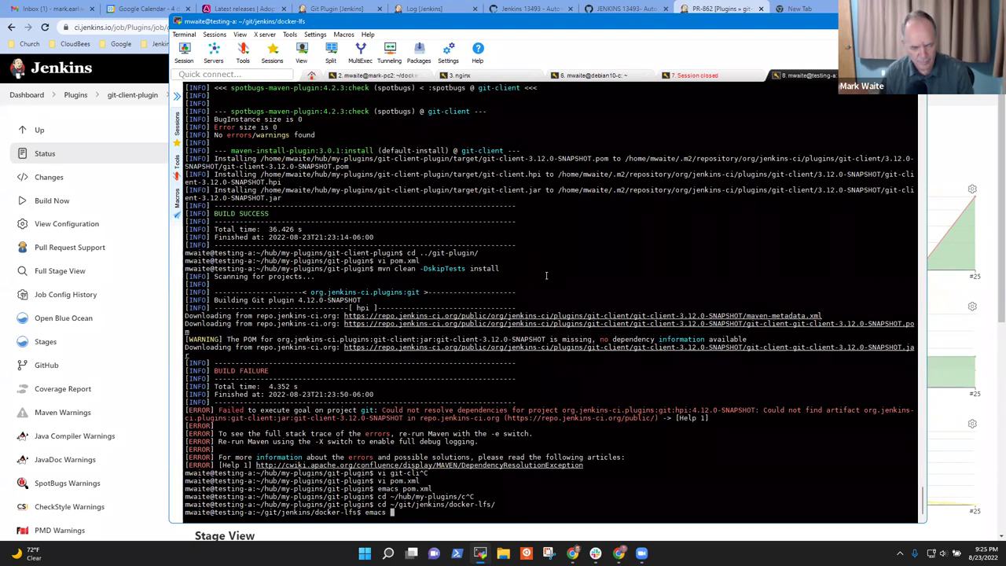
type("Dockerfile")
key("Return")
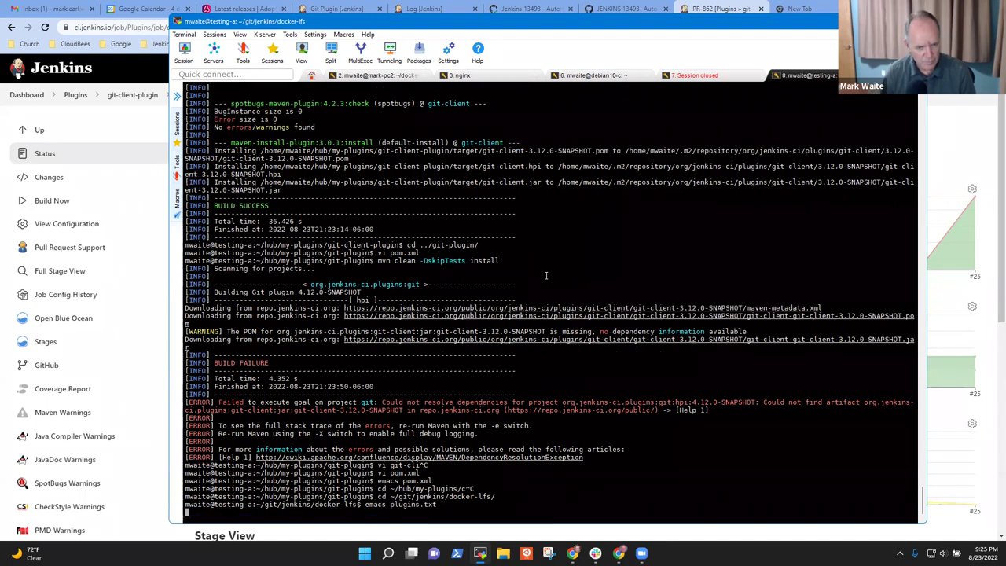
key("ctrl+s")
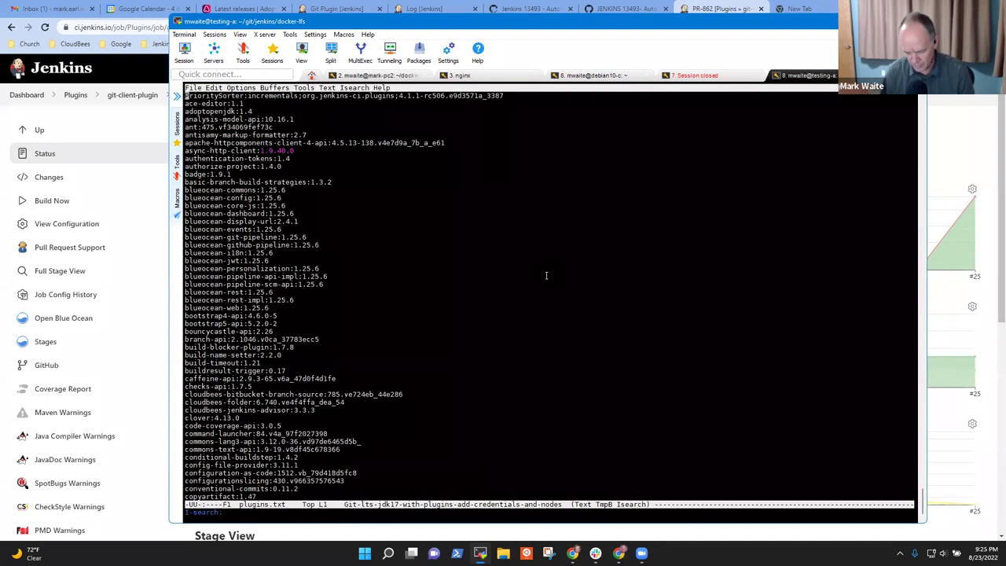
type("git-client")
key("Return")
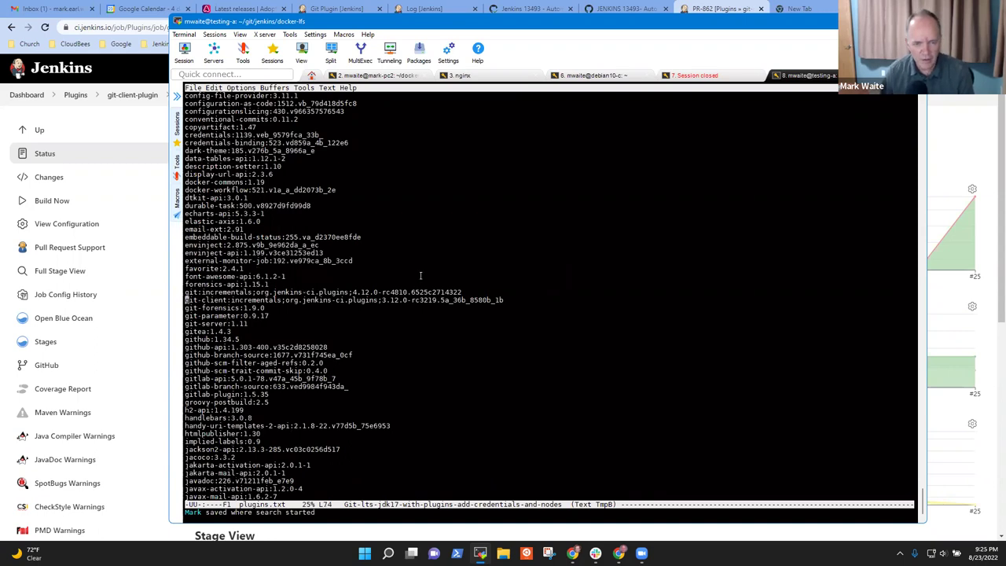
left_click_drag(382, 299, 501, 299)
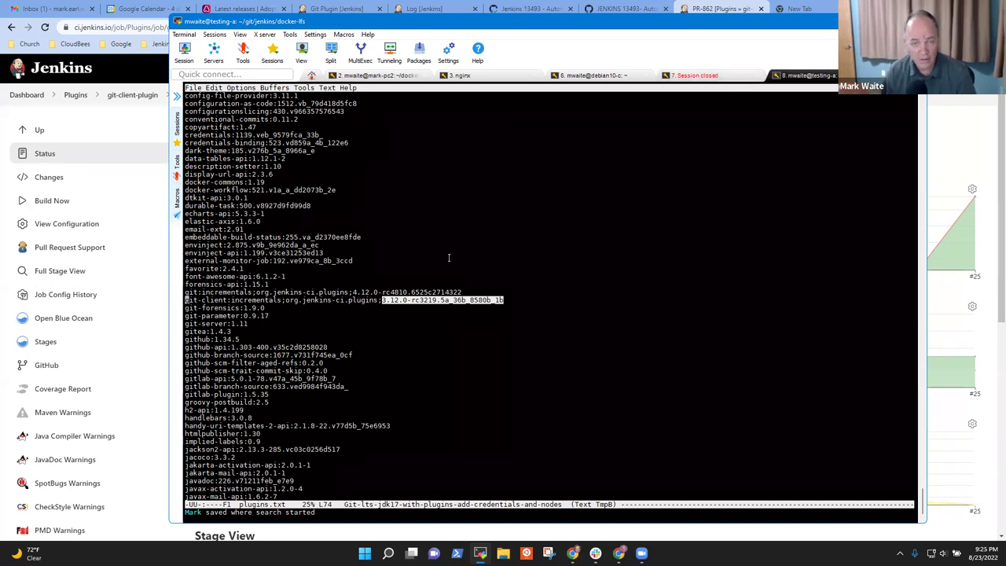
right_click(460, 307)
left_click(503, 82)
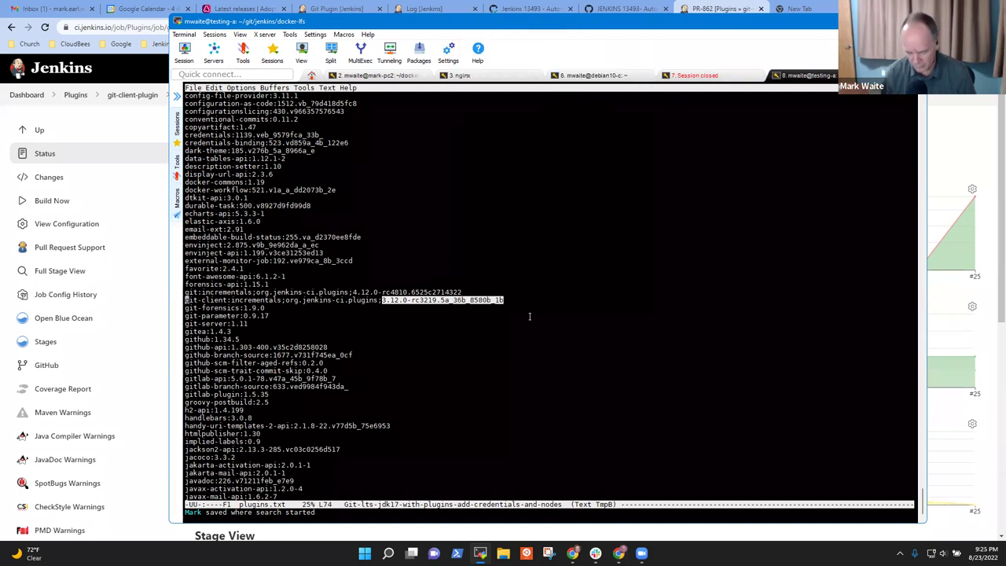
key("ctrl+x")
key("ctrl+c")
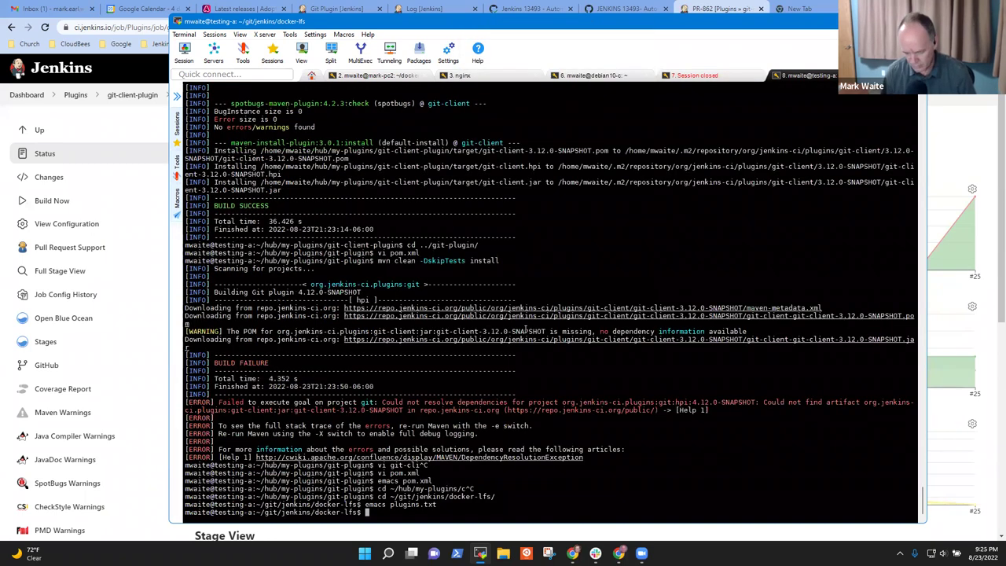
Go back to git-plugin and open pom.xml at the git-client dependency.
type("cd ~")
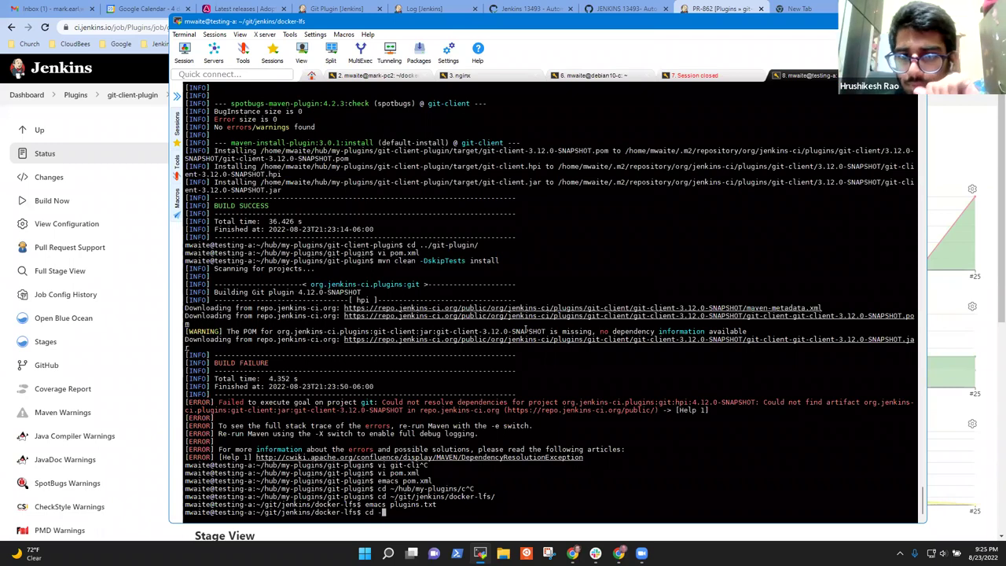
key("Return")
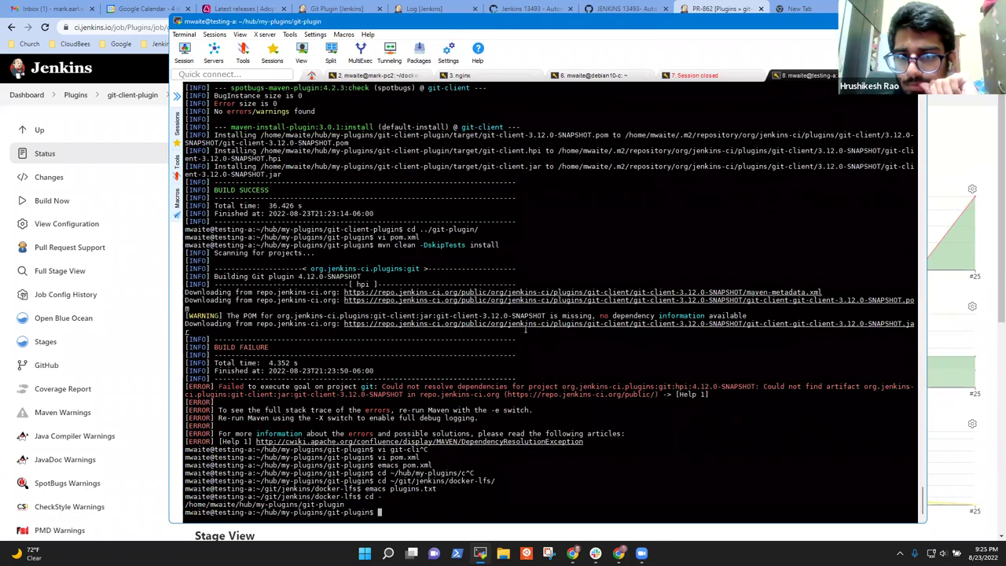
type("vi pom.xml")
key("Return")
type("/git-cli")
key("Return")
key("Return")
Replace the git-client version with 3.12.0-rc3219.5a_36b_8580b_1b and save pom.xml.
key("f")
key("3")
key("c")
key("t")
key("less")
right_click(525, 329)
key("Escape")
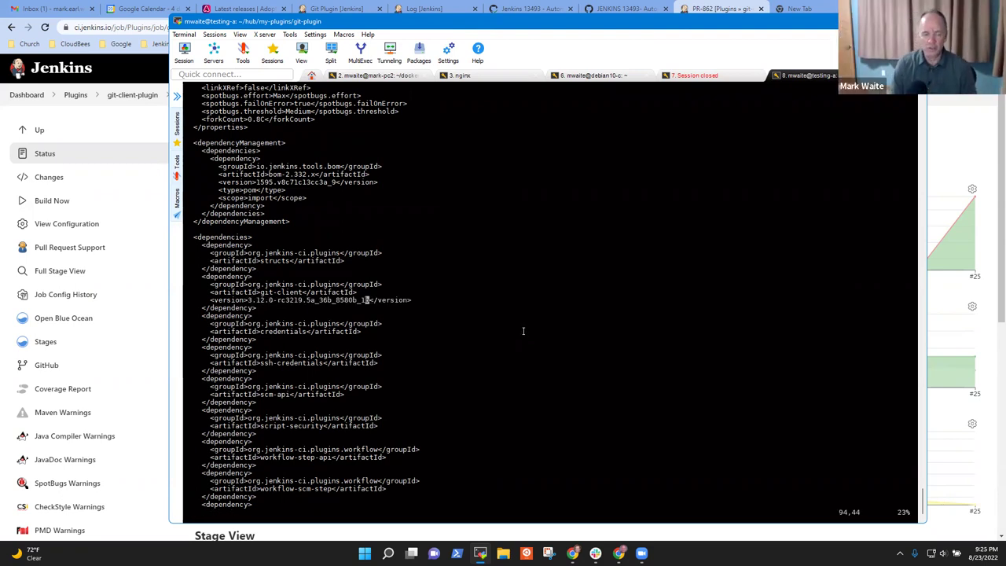
key("h")
key("h")
key("h")
key("h")
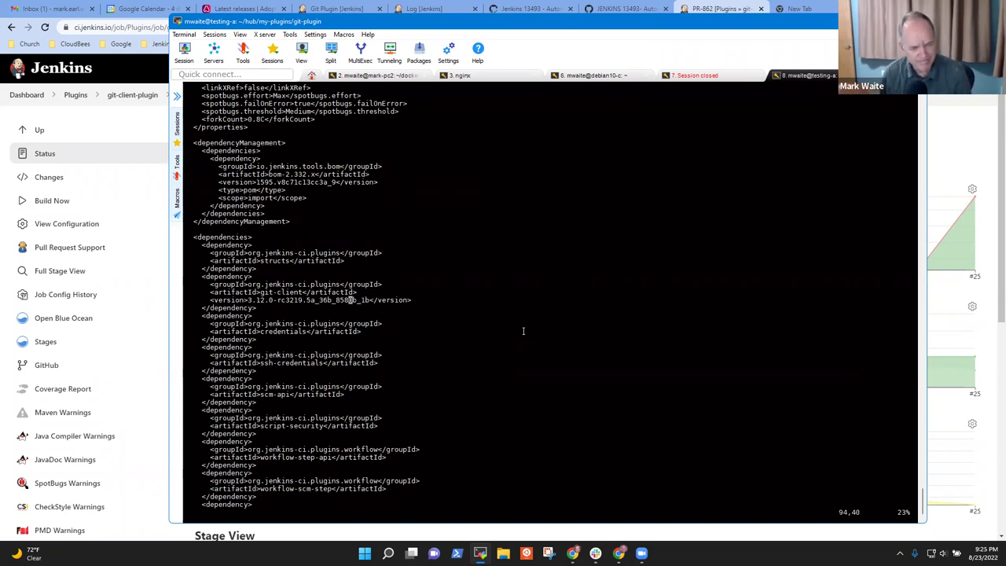
type(":wq")
key("Return")
Rerun the Maven install build, which still fails to find the artifact.
type("cd ~/git/jenkins/docker-lfs/")
key("Up")
key("Up")
key("Up")
key("Up")
key("Up")
key("Up")
key("Up")
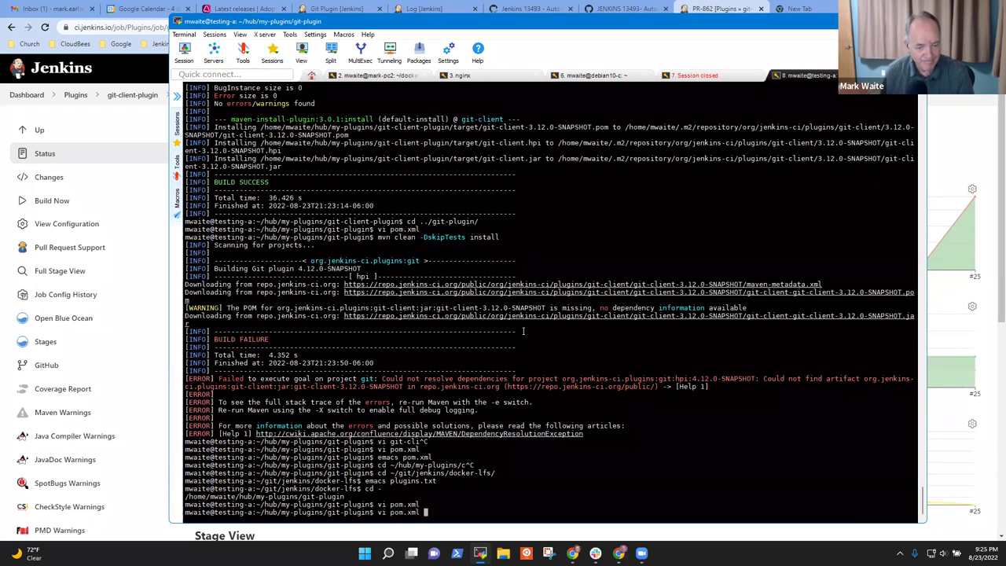
key("Return")
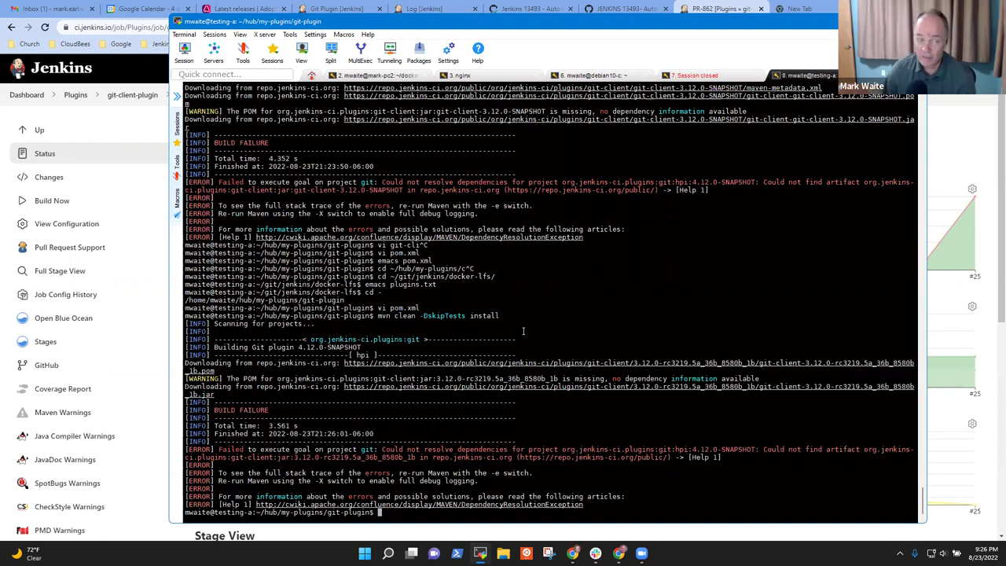
Schedule a PR-862 build, confirm build #27 is running in the stage view, then return to the terminal.
left_click(124, 196)
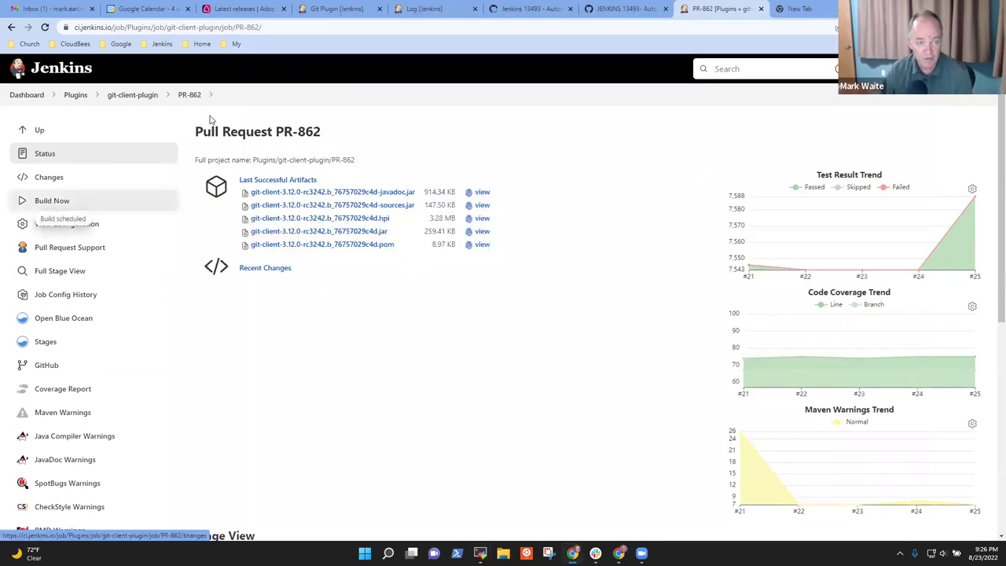
scroll(264, 342, "down", 5)
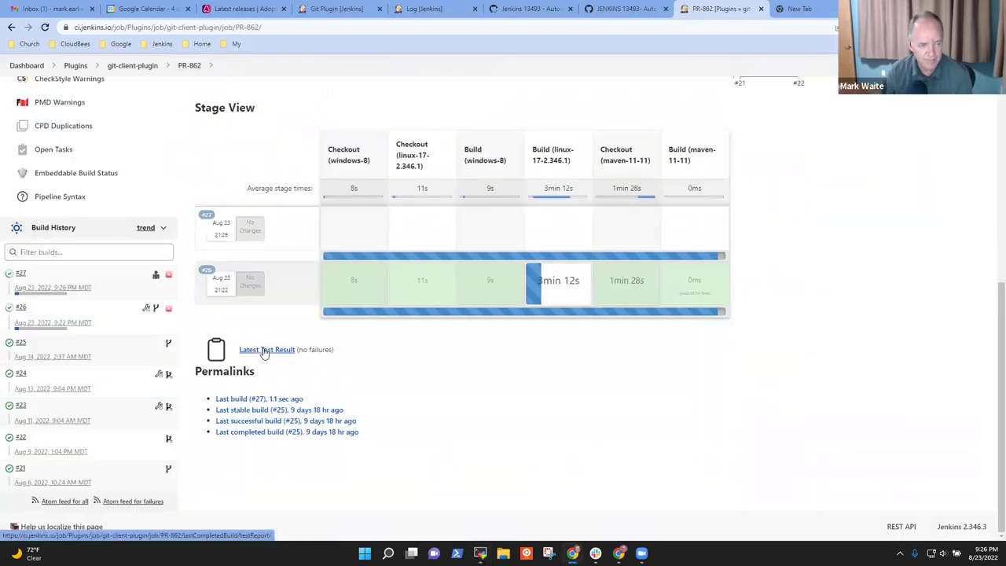
left_click(190, 65)
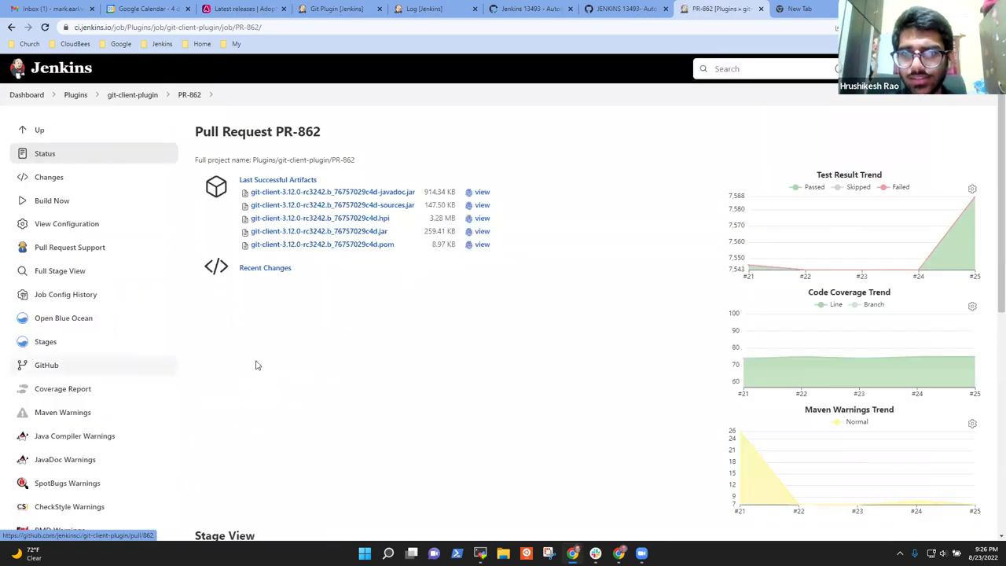
scroll(256, 364, "down", 5)
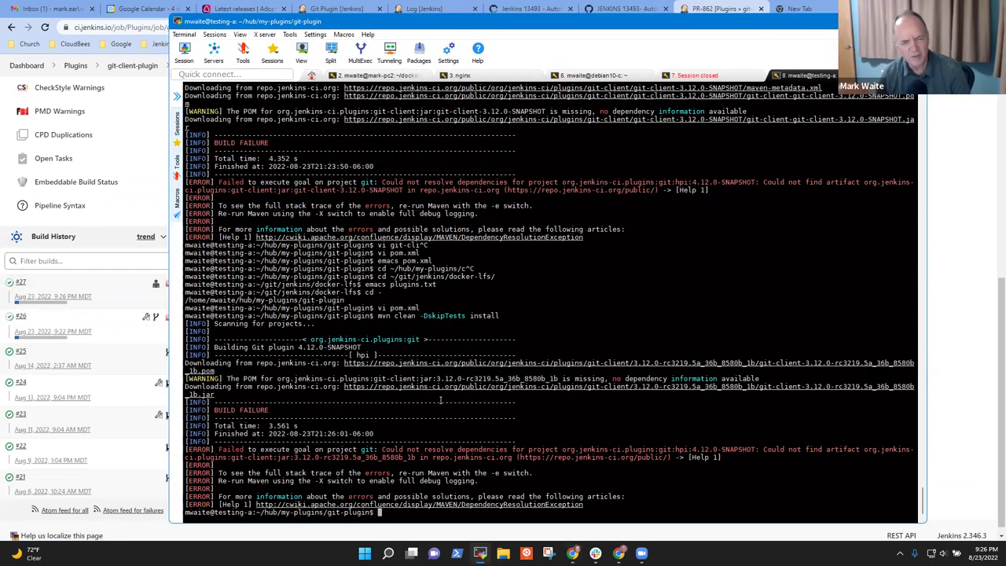
left_click(481, 553)
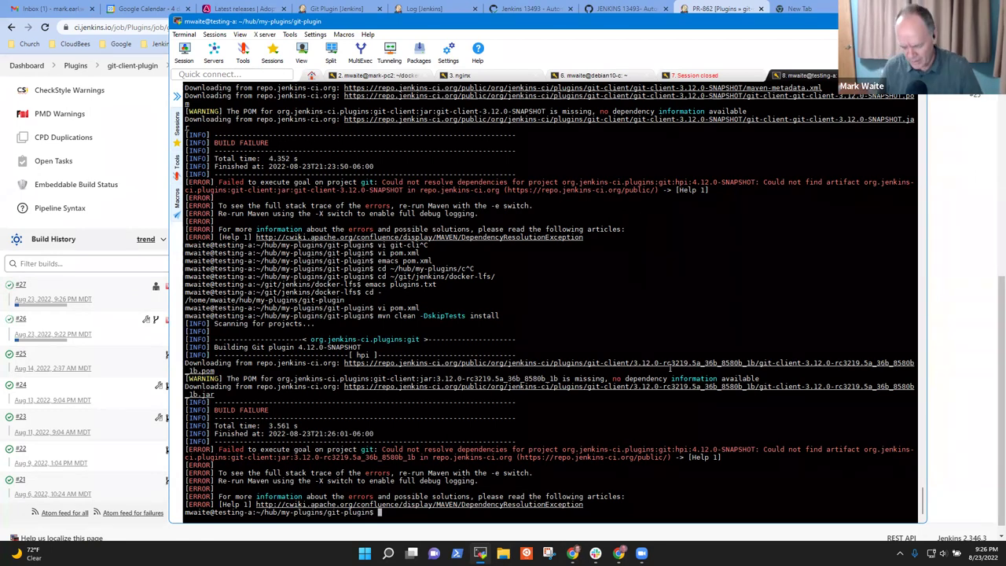
In ../git-client-plugin, confirm a clean jenkins-13493 branch and start mvn clean -DskipTests install.
type("cd ../git-cli")
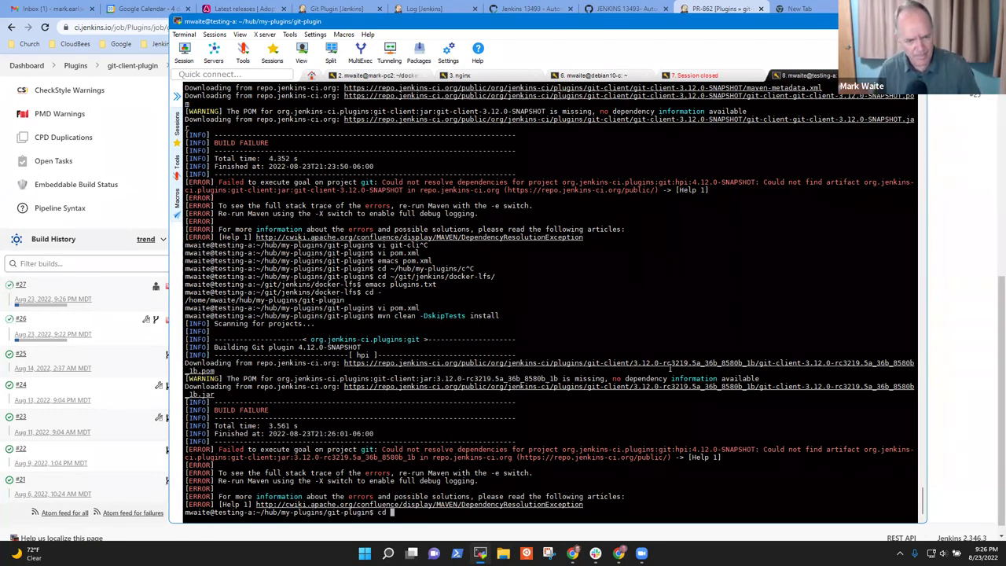
key("Tab")
key("Return")
type("git")
type(" status")
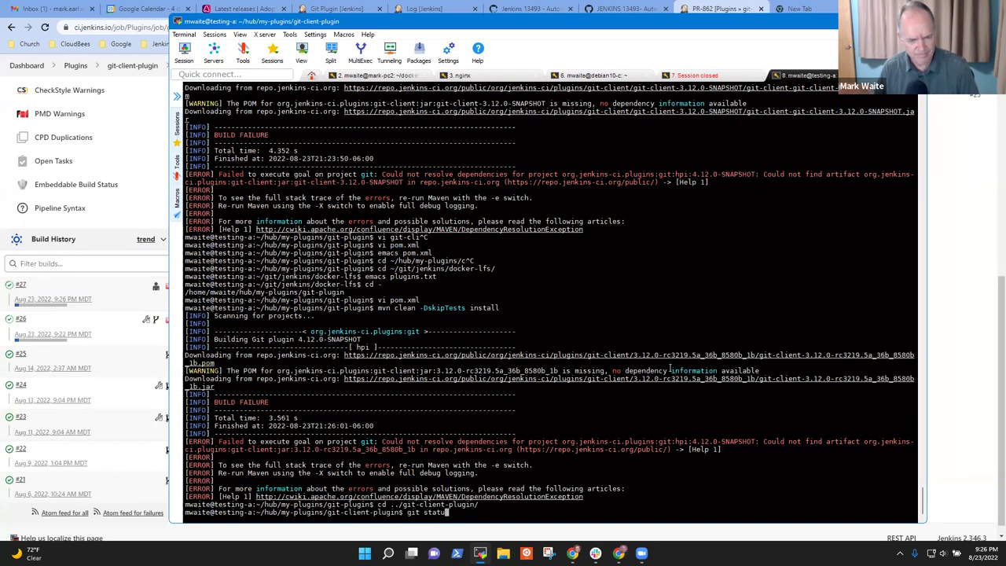
key("Return")
type("git branch")
key("Return")
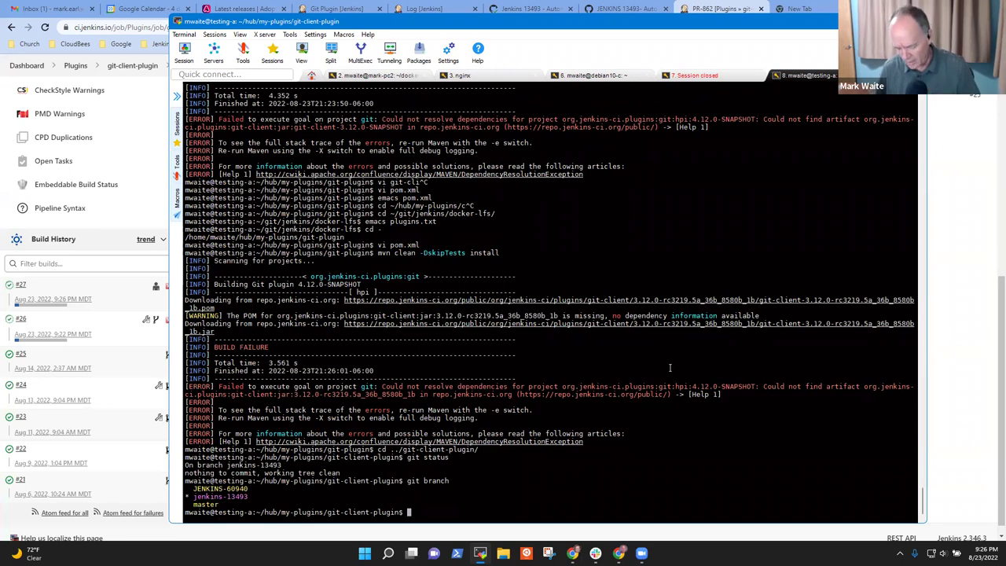
type("mvn clean")
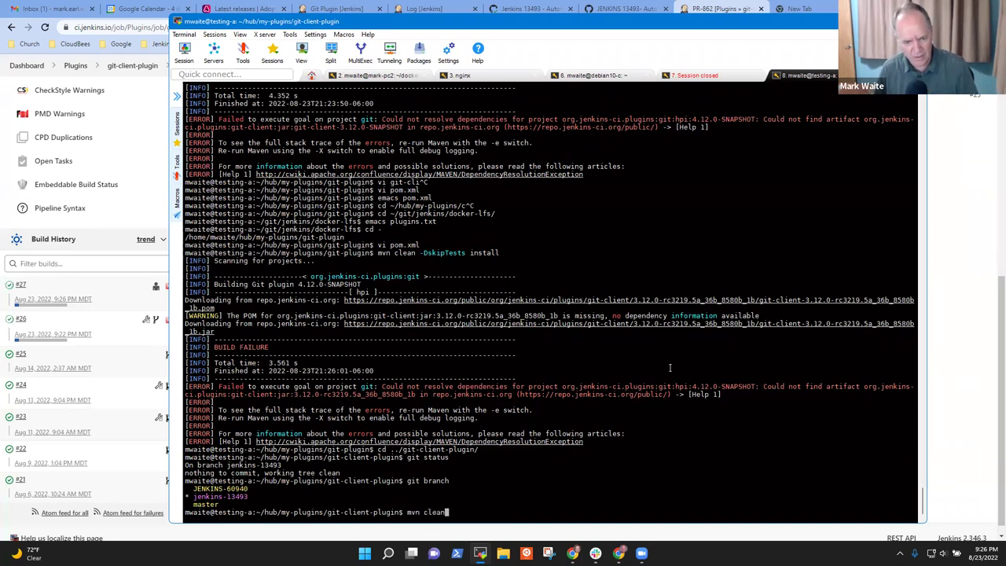
type(" -Dskip")
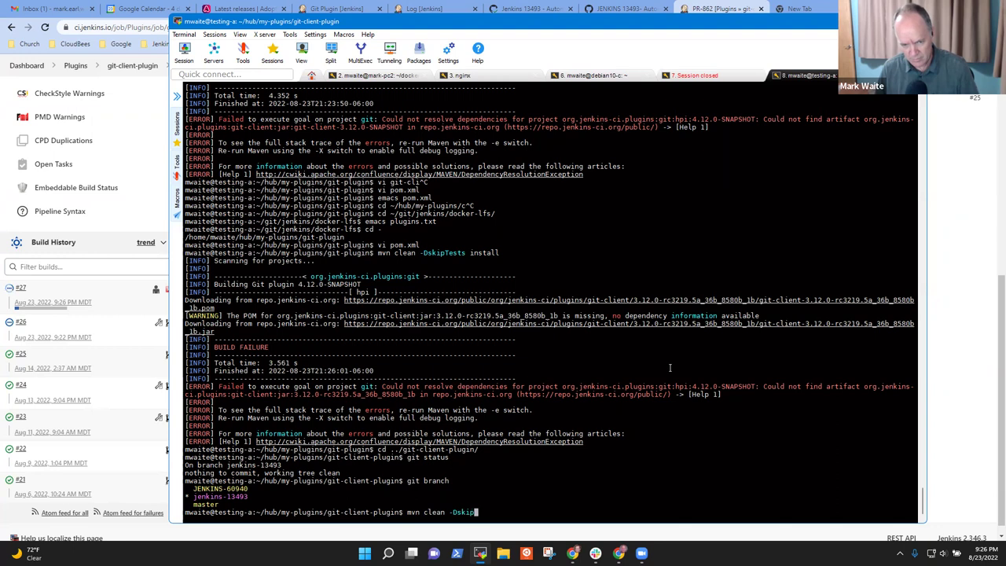
type("Tests install")
key("Return")
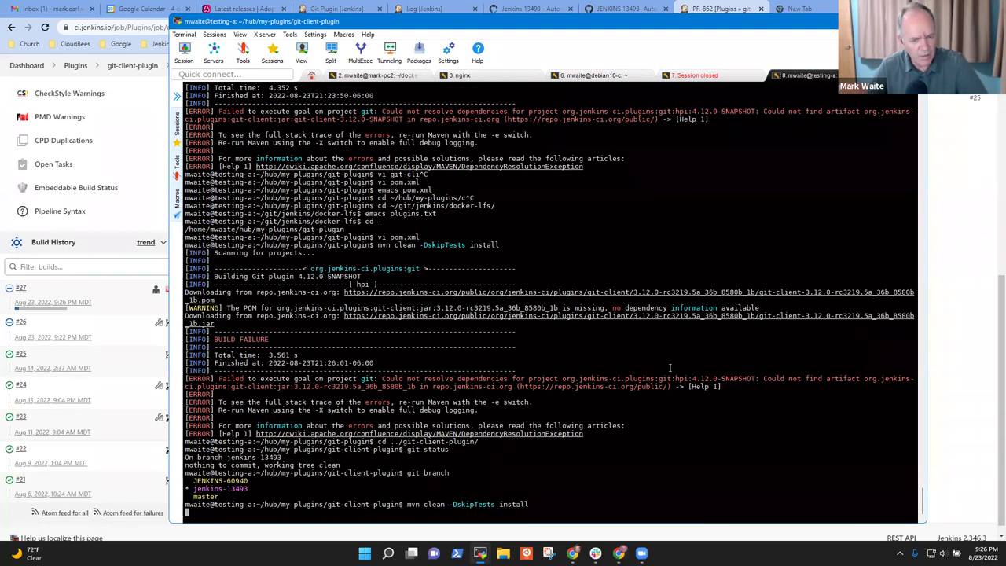
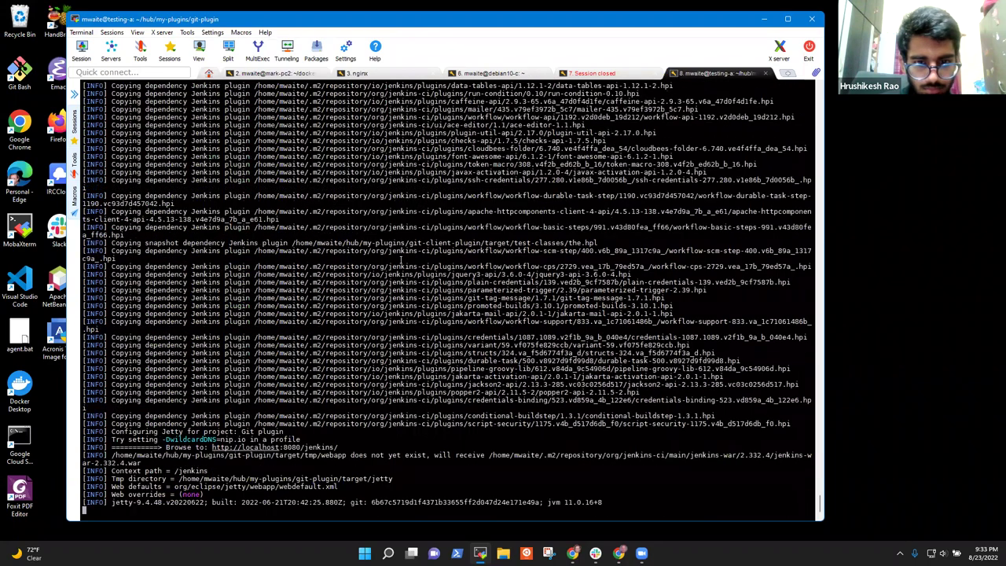
Start the testing-a tunnel (local 8085 to localhost:8080) and allow MobaXterm through the firewall.
left_click(287, 54)
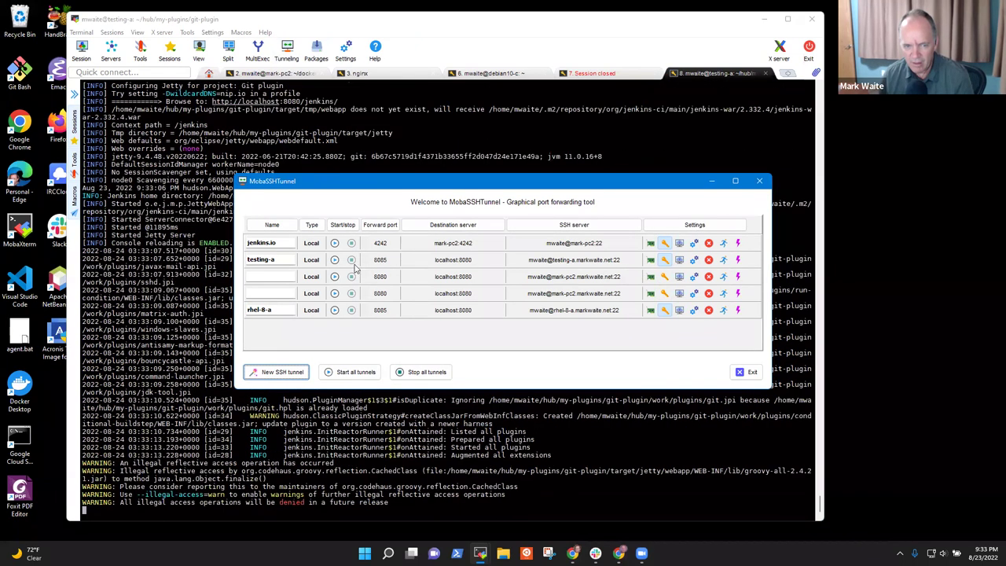
left_click(334, 260)
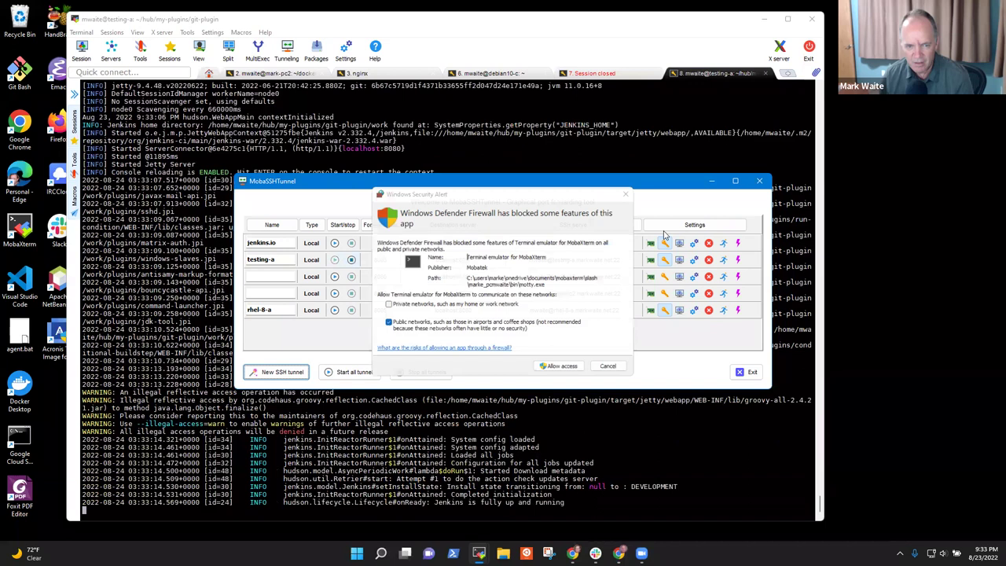
left_click(564, 371)
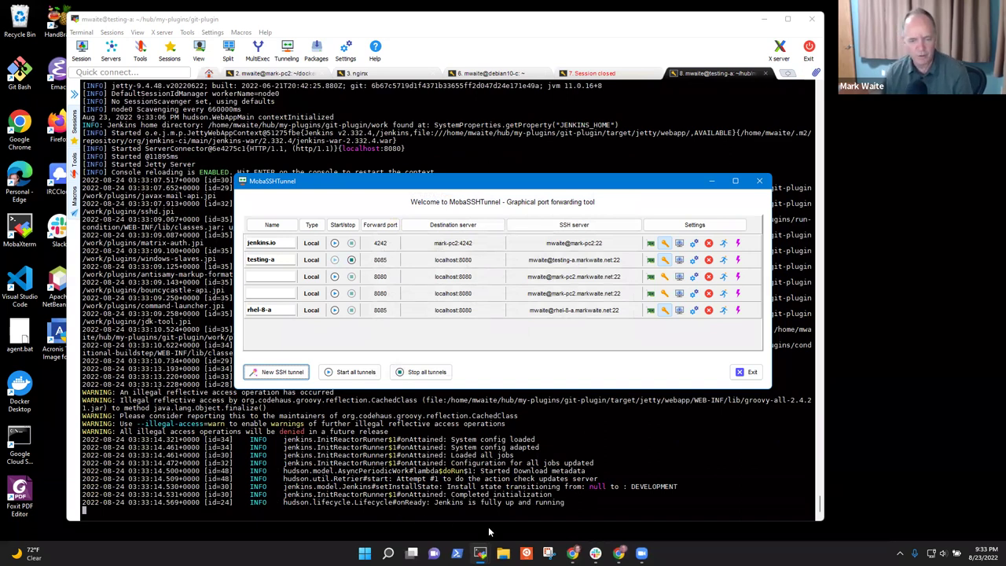
left_click(572, 553)
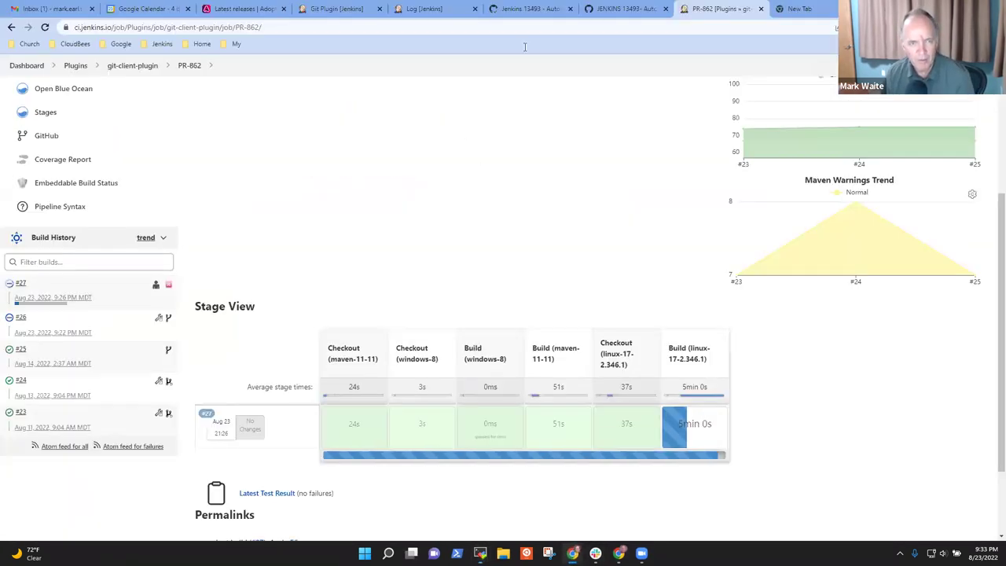
Load Jenkins through the tunnel at localhost:8085/jenkins/ in a new browser tab.
key("ctrl+t")
type("local")
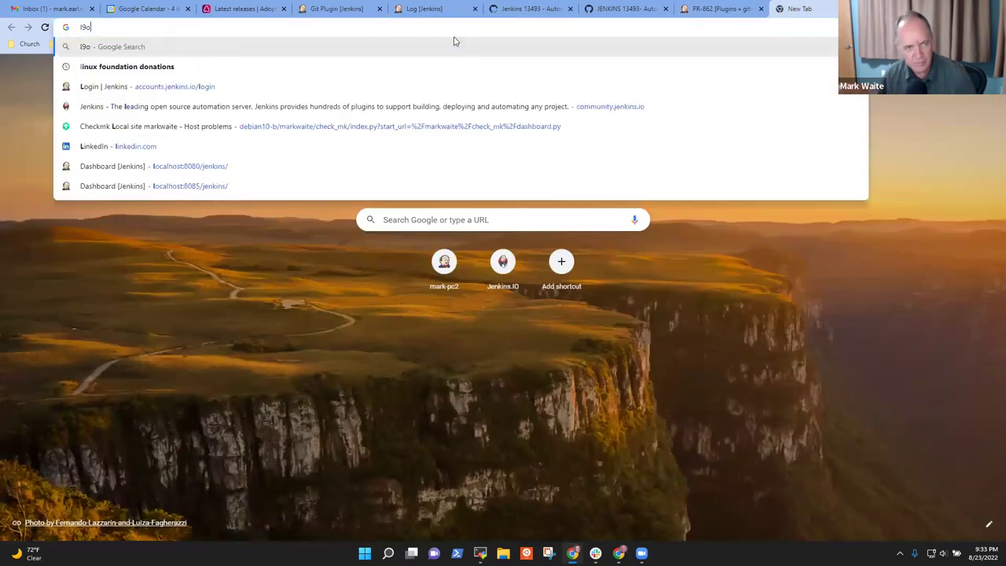
key("BackSpace")
key("BackSpace")
key("BackSpace")
key("BackSpace")
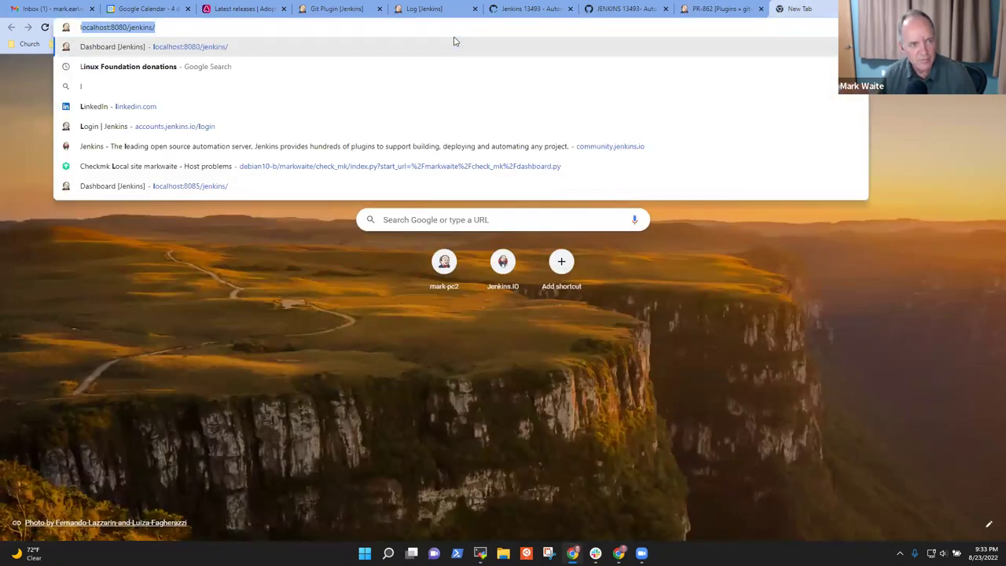
key("Right")
key("BackSpace")
type("5")
key("Return")
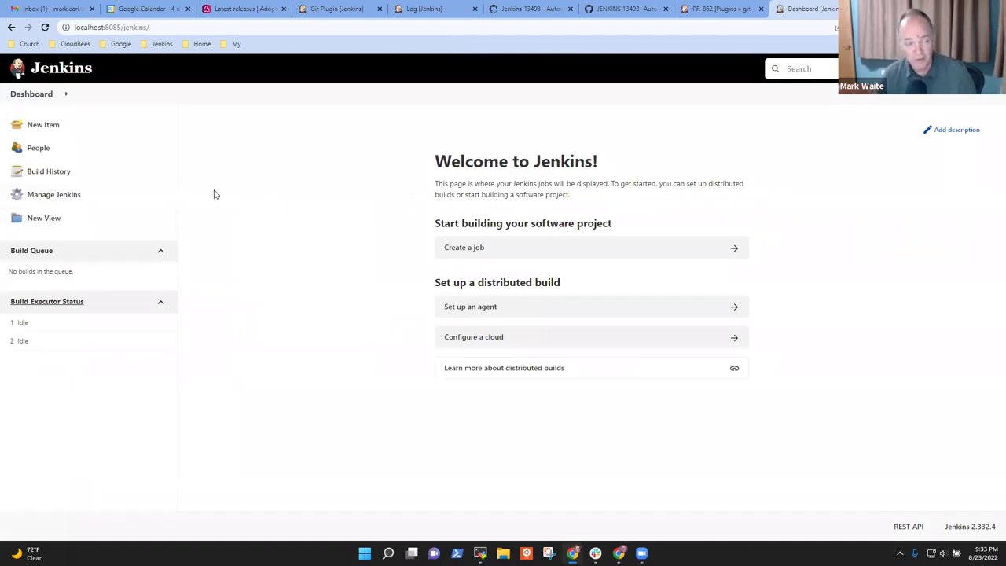
Check the Manage Jenkins page, return to the dashboard, then bring up the testing-a terminal.
left_click(51, 199)
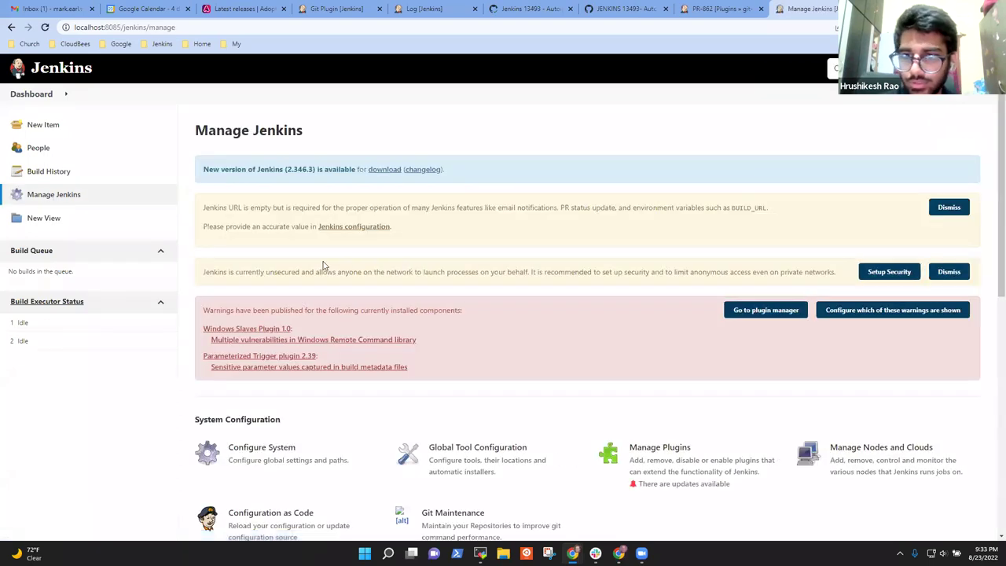
left_click(38, 95)
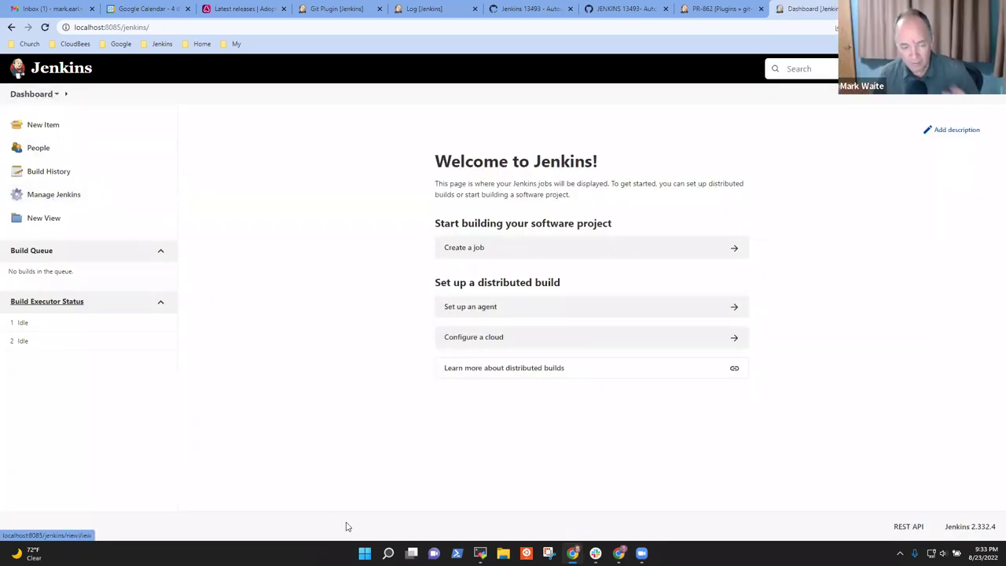
mouse_move(480, 553)
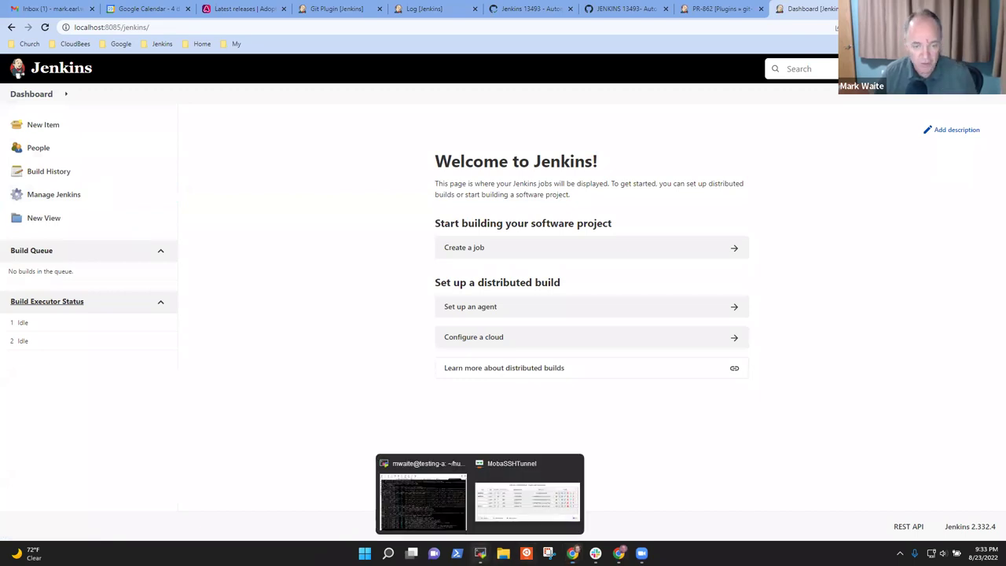
left_click(465, 498)
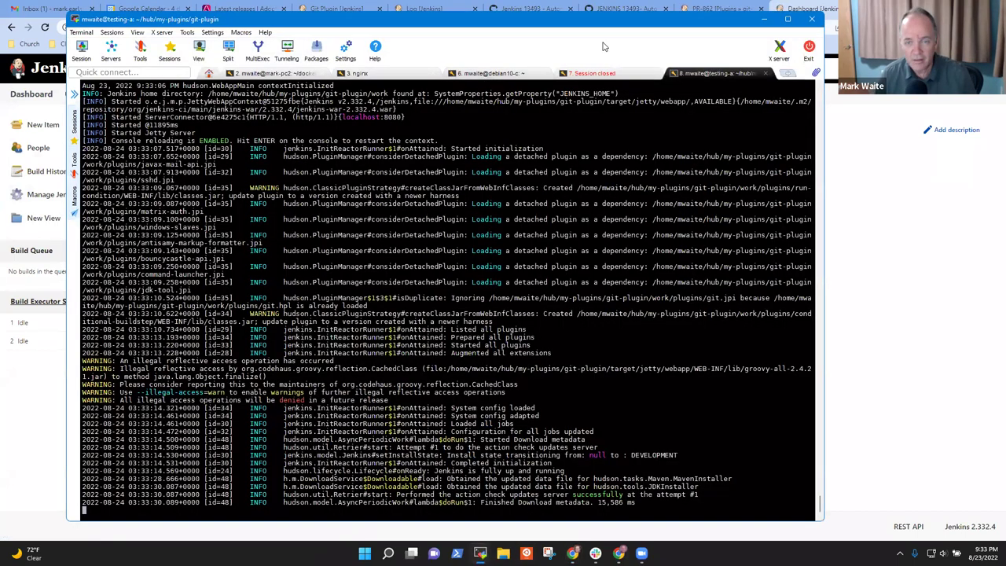
Duplicate the testing-a session, enter the key passphrase, and go to hub/my-plugins/git-plugin/work.
right_click(730, 75)
left_click(759, 102)
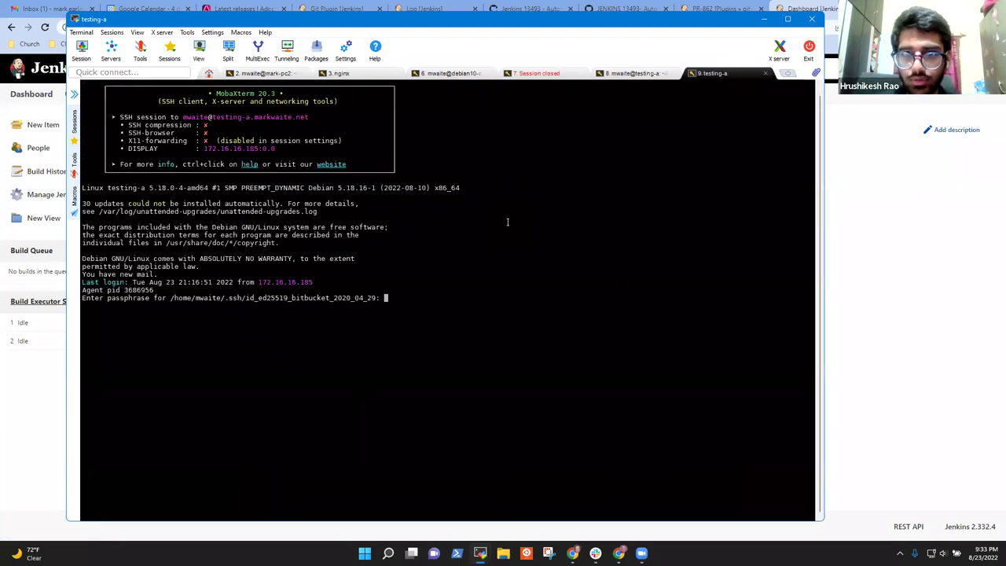
key("Return")
type("cd ")
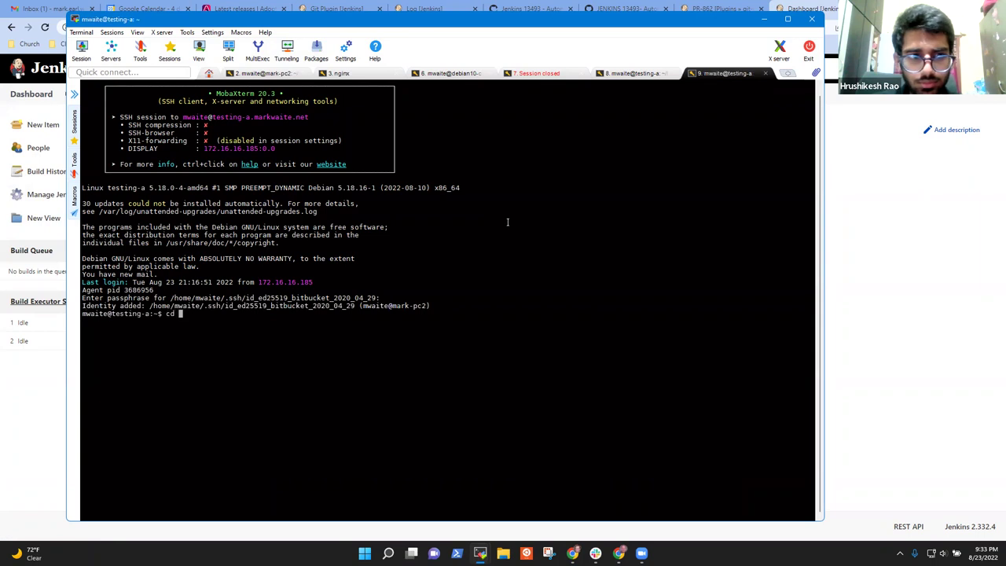
type("hub/my-plugins/g")
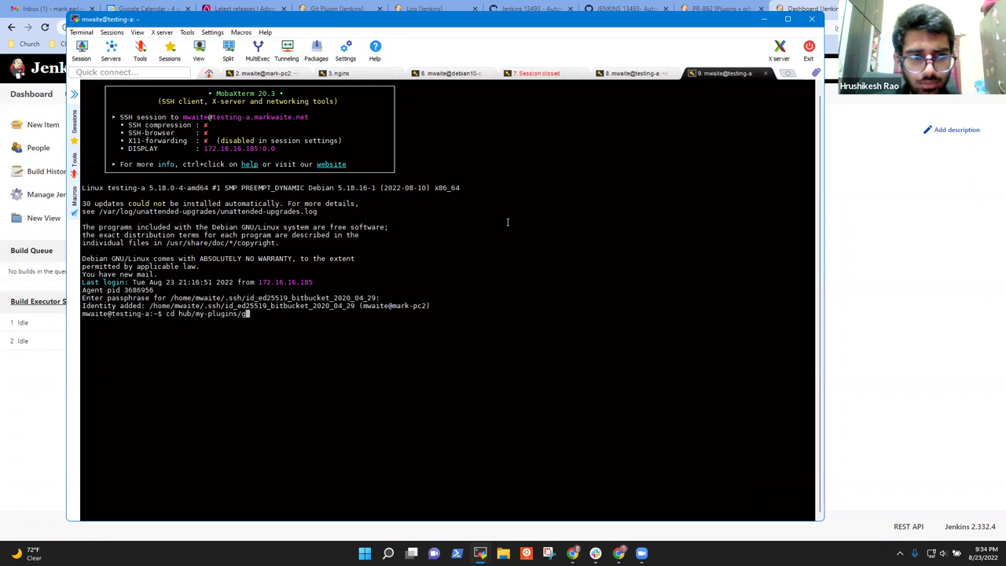
type("it-plugin/")
key("Return")
type("cd work/")
key("Return")
type("ls")
key("Return")
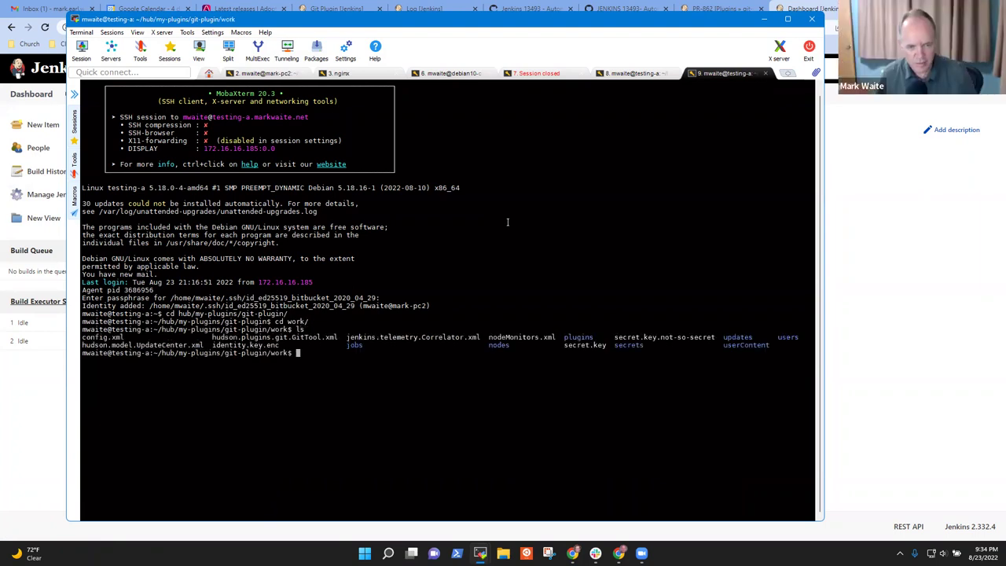
Create an empty cache directory in work and step into it, abandoning a started clone.
type("mkdir cache")
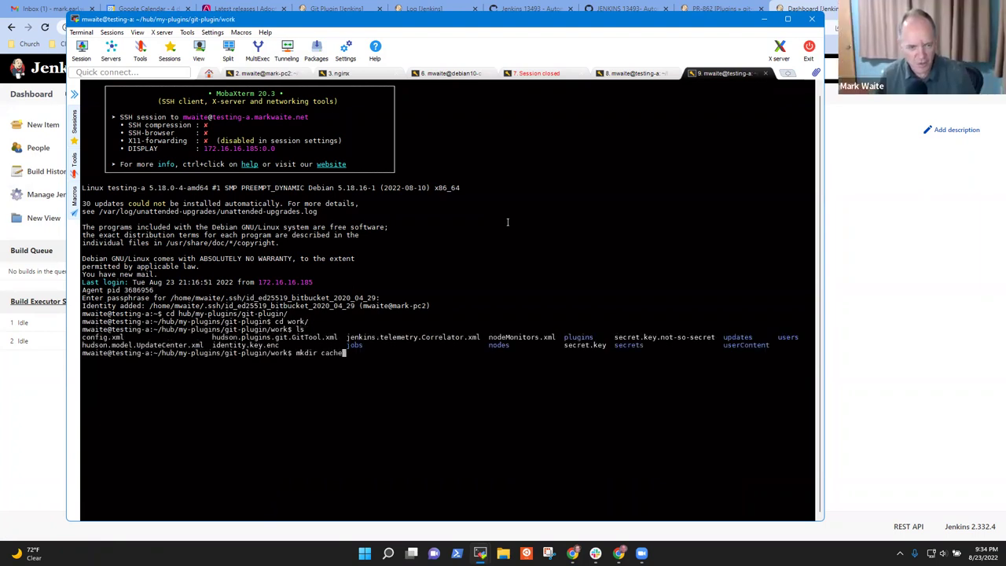
key("Return")
type("cd cache/")
key("Return")
type("ls")
key("Return")
type("git clone https://github.com")
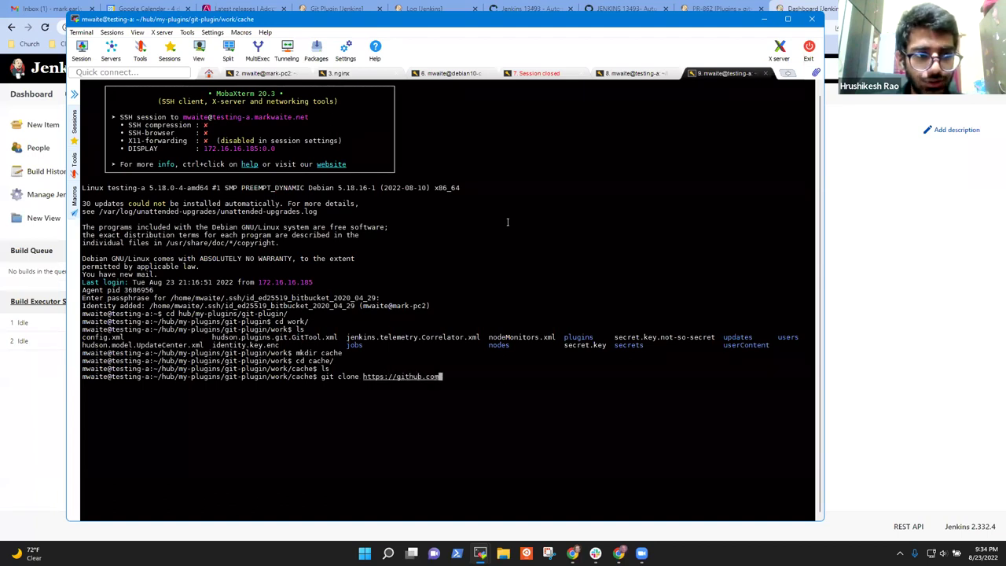
type("/")
key("ctrl+c")
Rename the cache folder to caches and work from inside it.
type("cd ..")
key("Return")
type("mv cac")
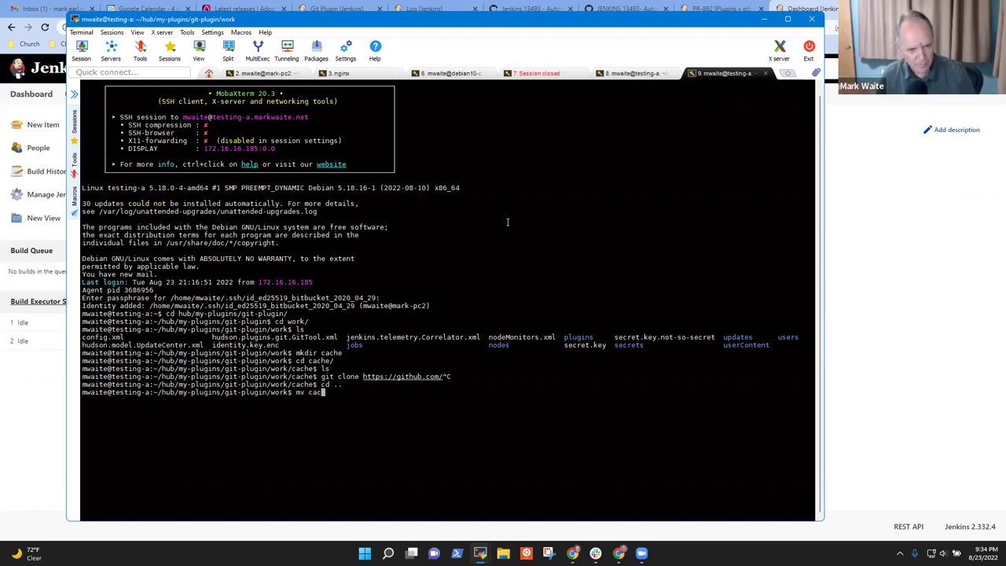
type("he/caches")
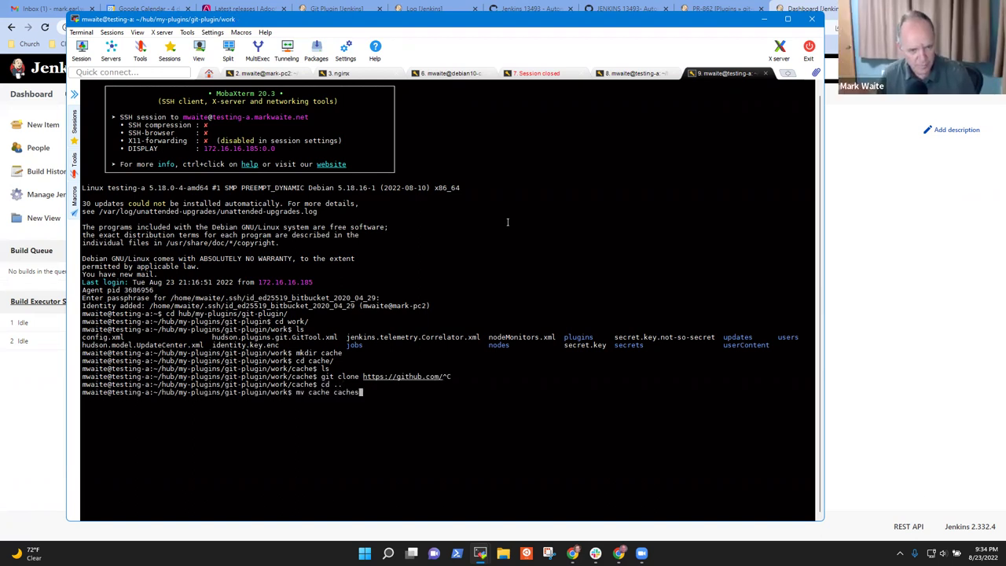
key("Return")
type("cd caches")
key("Return")
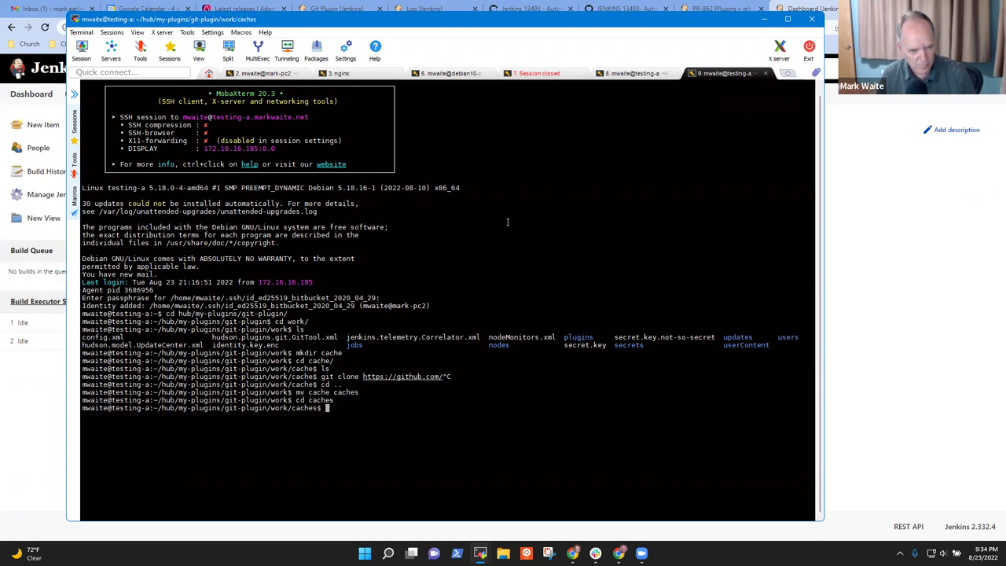
type("git clone https:/")
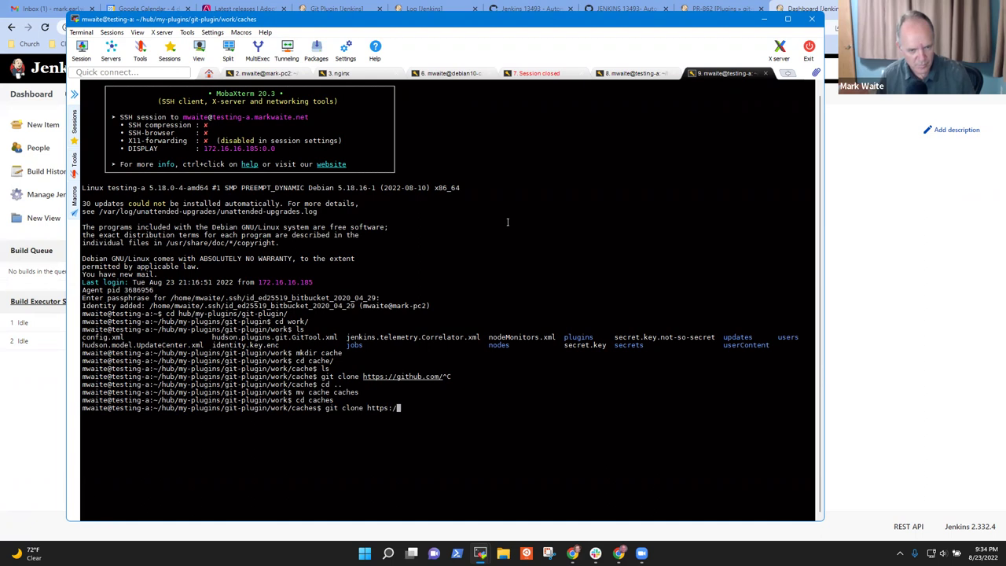
type("/github.com")
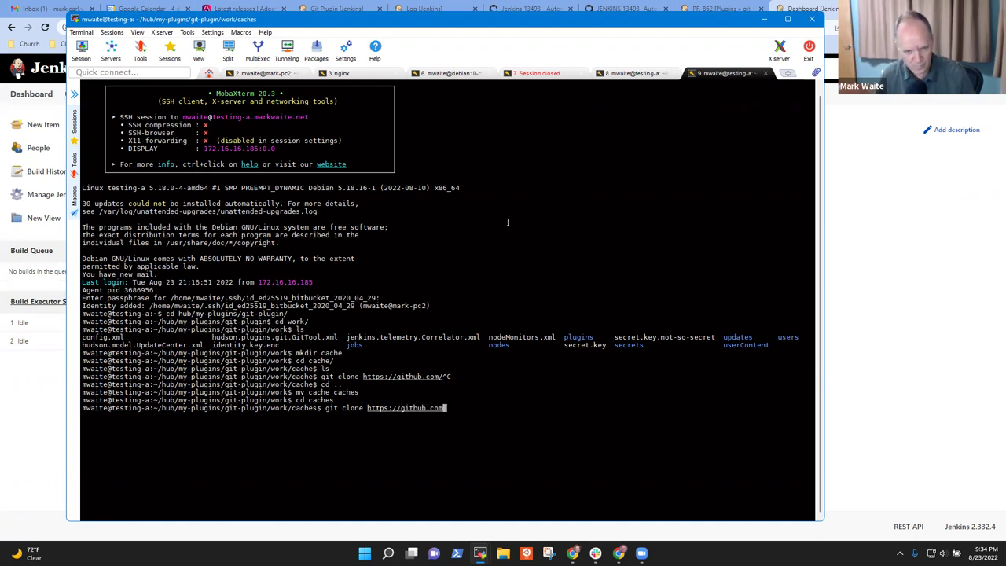
type("/git-cli")
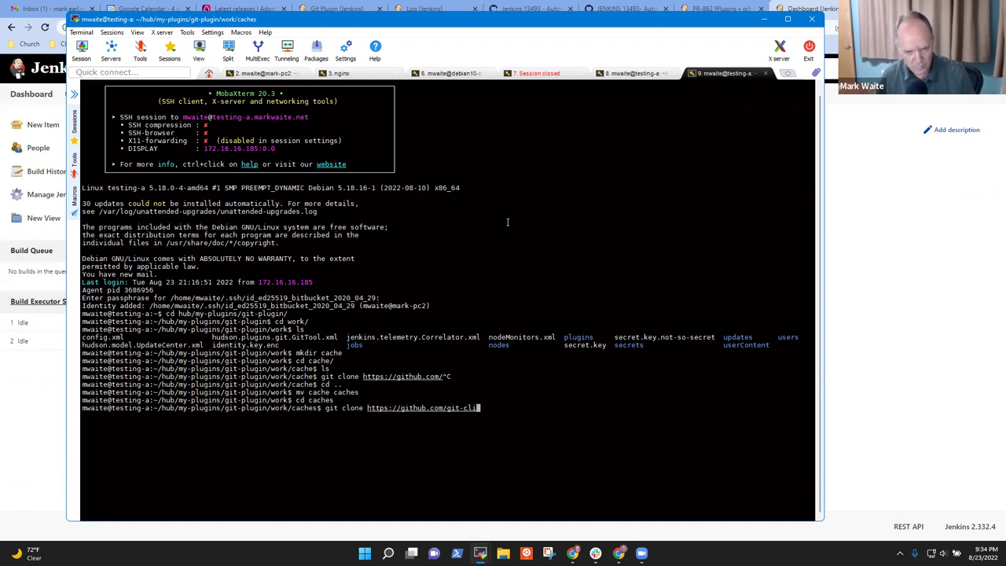
key("BackSpace")
key("BackSpace")
key("BackSpace")
key("BackSpace")
key("BackSpace")
key("BackSpace")
key("BackSpace")
key("BackSpace")
type("/jenkinsci/git-client-plugin.git")
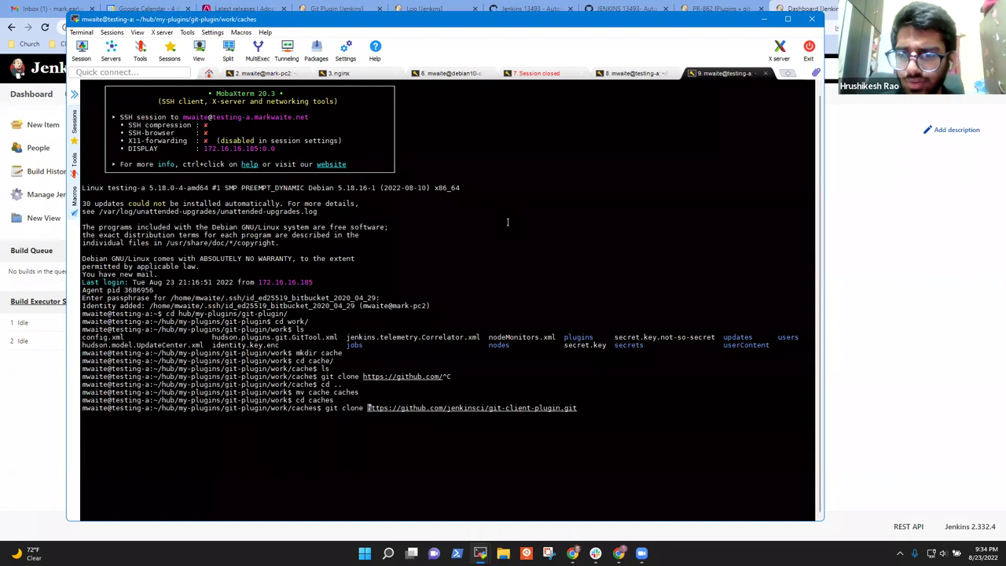
type("--bare")
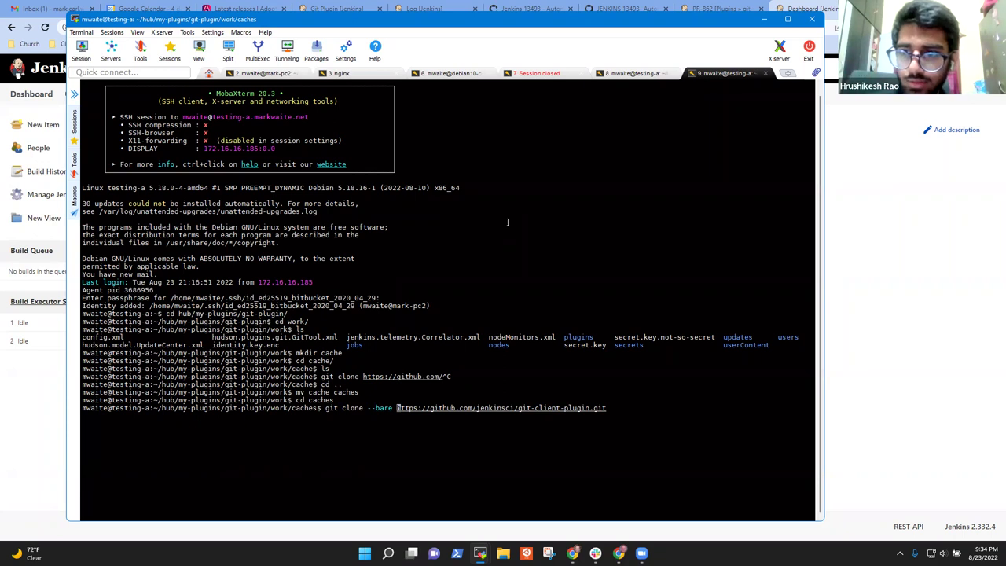
key("Return")
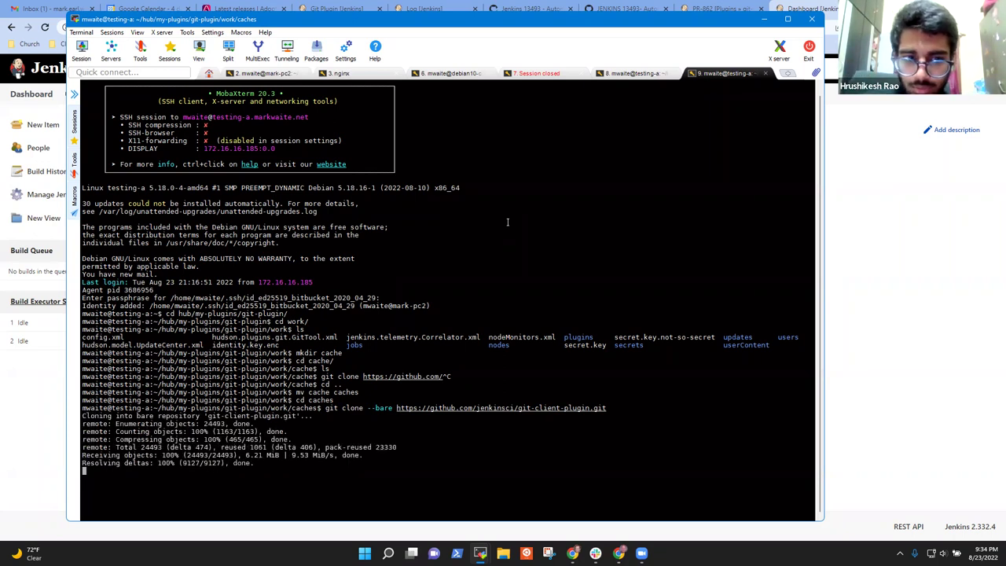
type("ls")
key("Return")
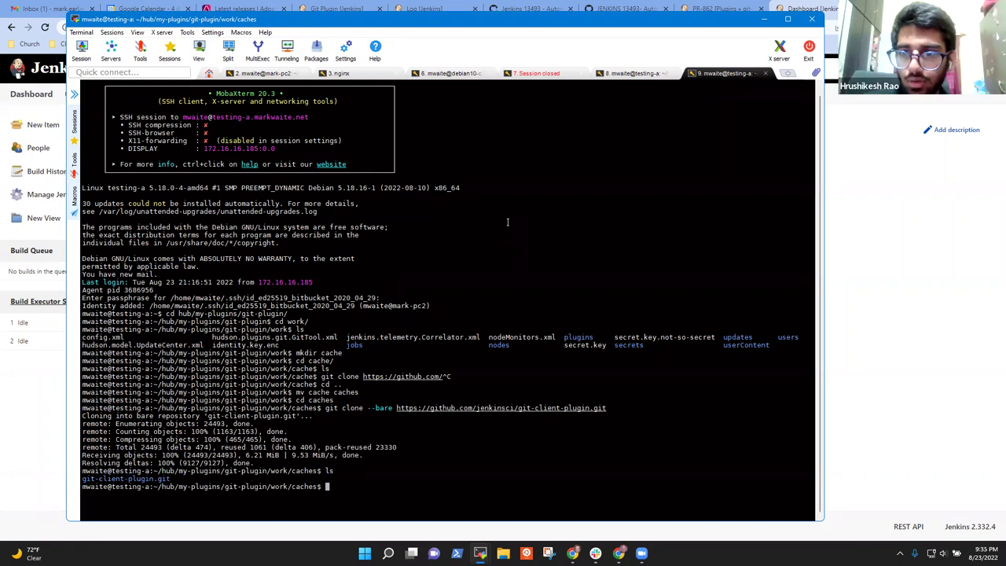
Go to the Git Maintenance page under Manage Jenkins.
left_click(32, 436)
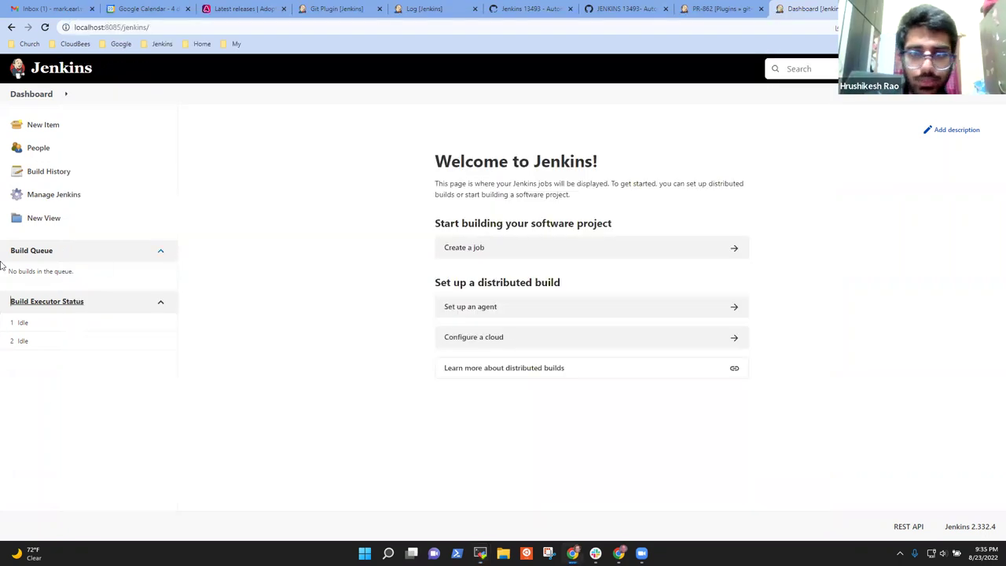
left_click(61, 197)
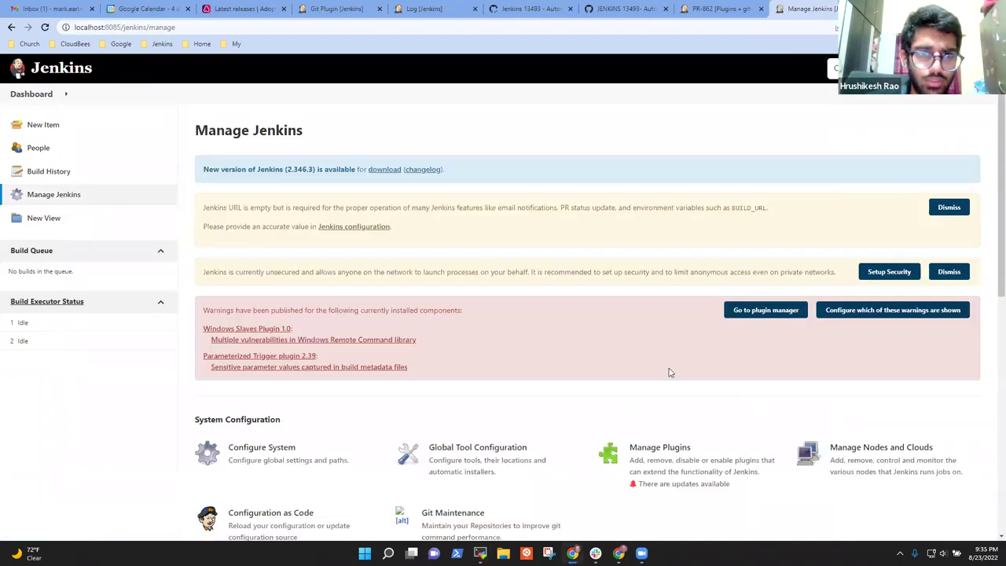
scroll(714, 464, "down", 3)
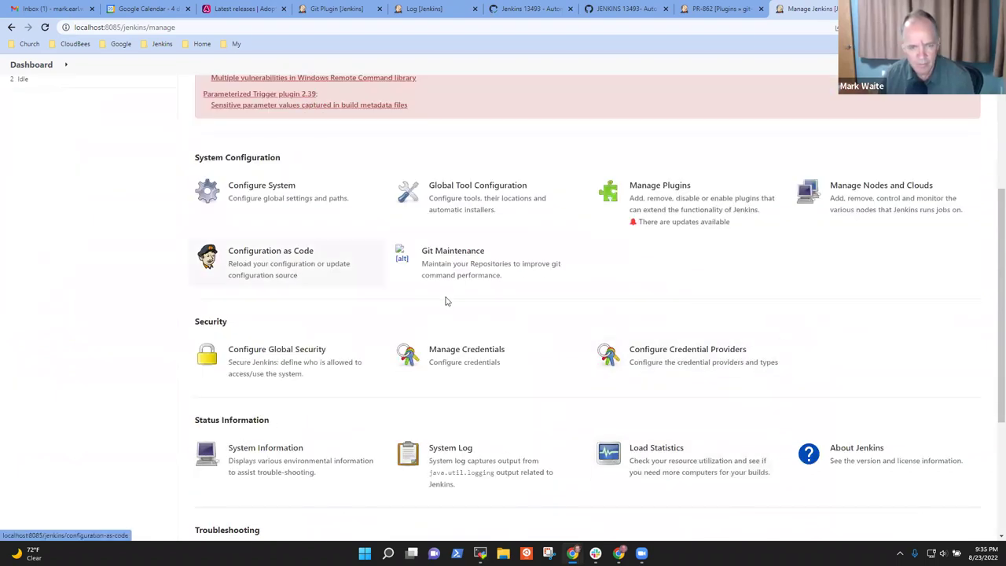
left_click(456, 262)
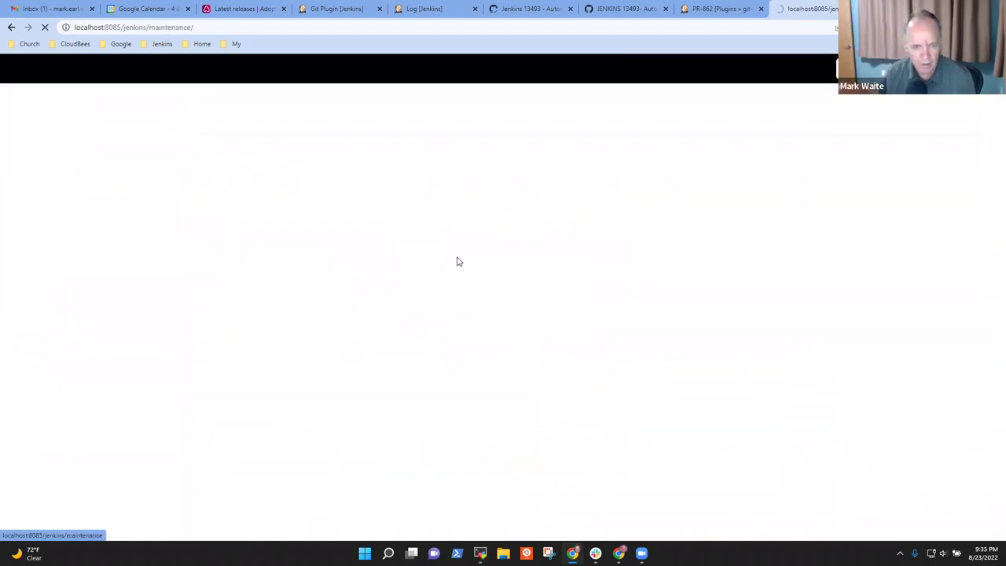
left_click(11, 27)
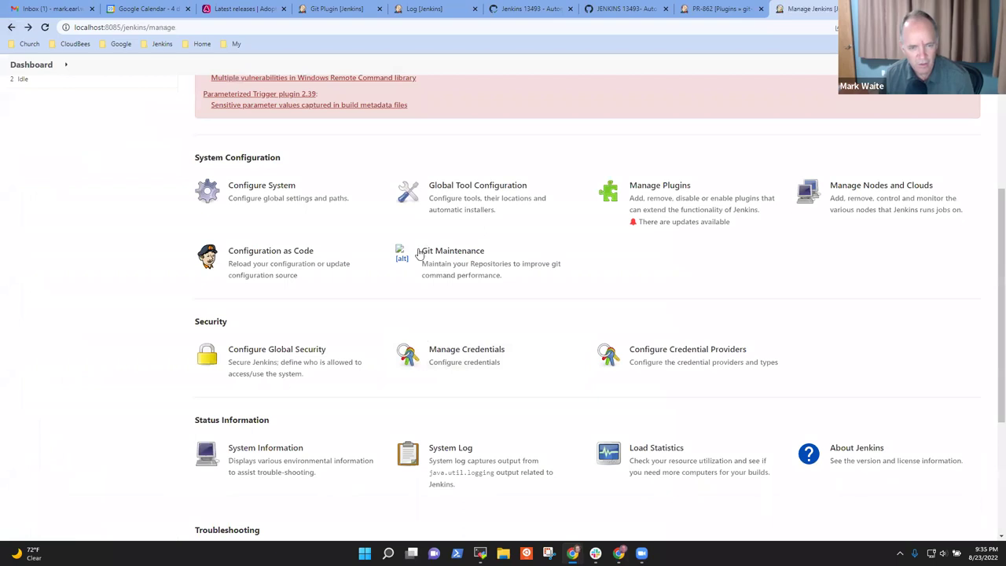
left_click(476, 267)
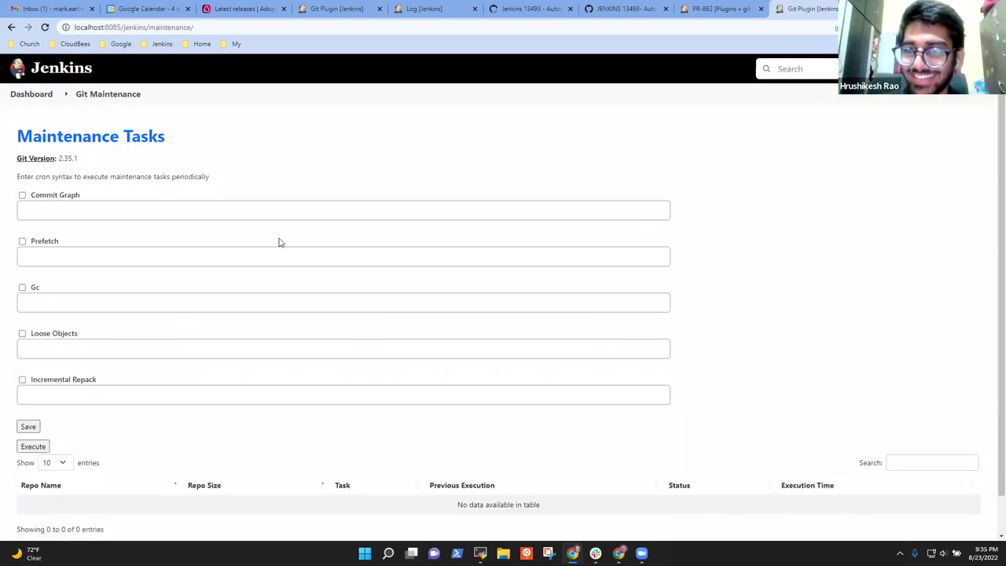
Enable Commit Graph with the every-minute cron schedule * * * * *.
left_click(35, 195)
left_click(101, 211)
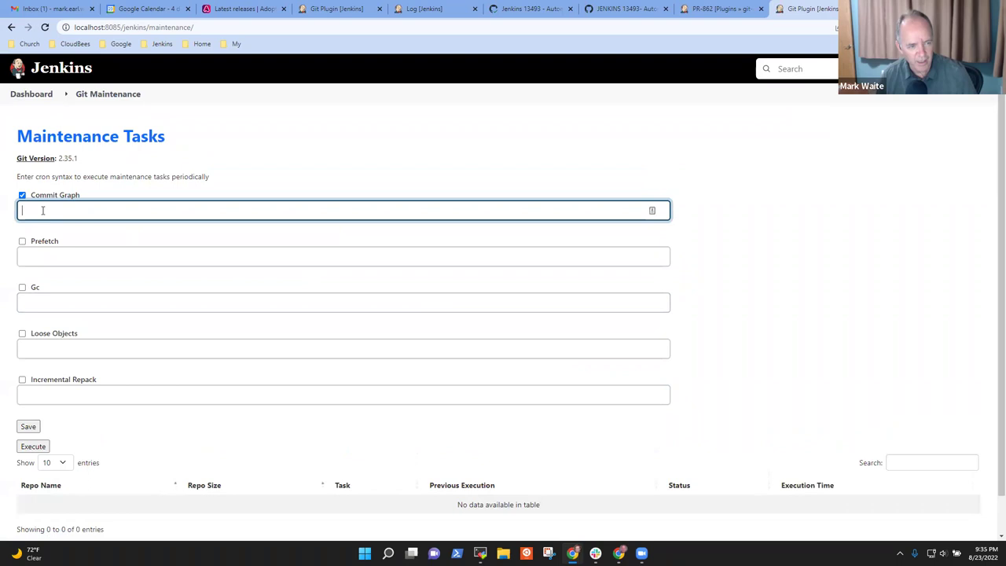
type("* *")
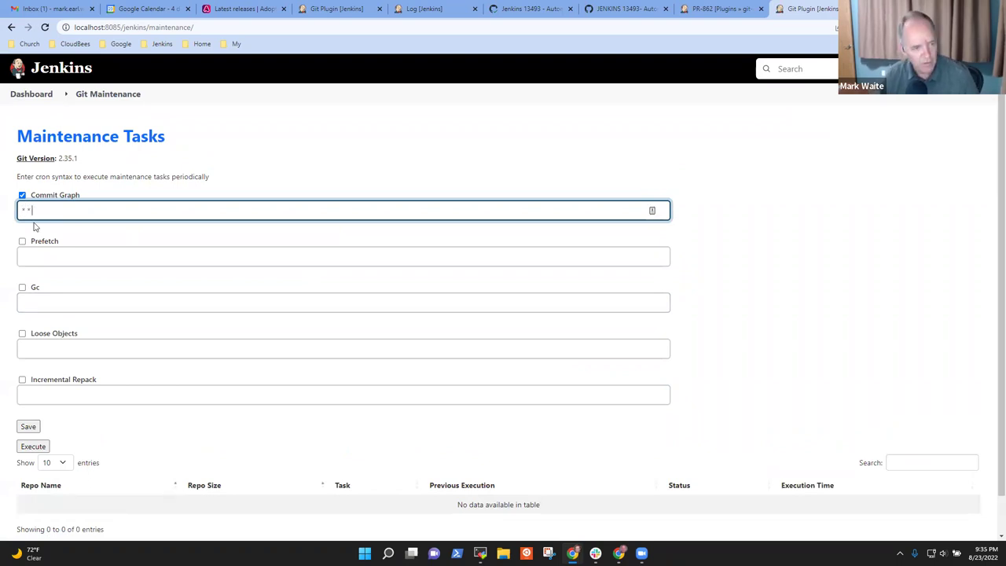
type(" * * *")
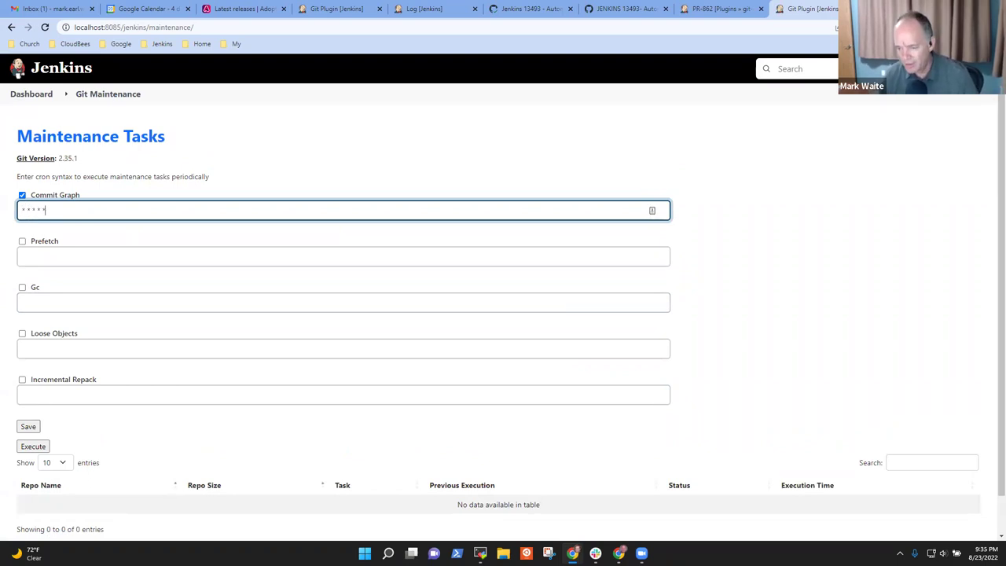
scroll(904, 487, "down", 1)
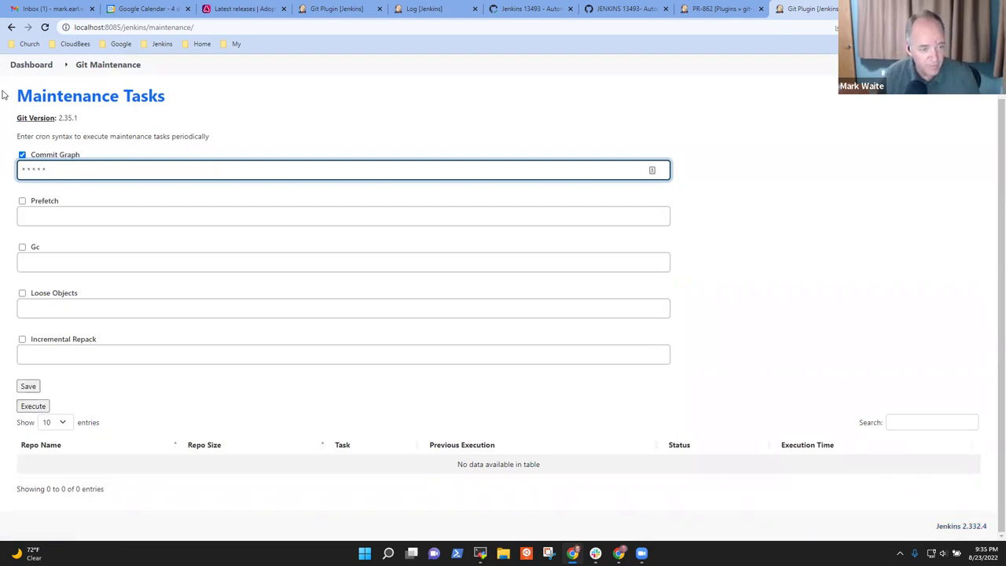
left_click(13, 243)
Enable Gc with a */3 every-third-minute schedule, and tick Incremental Repack.
left_click(22, 257)
left_click(43, 271)
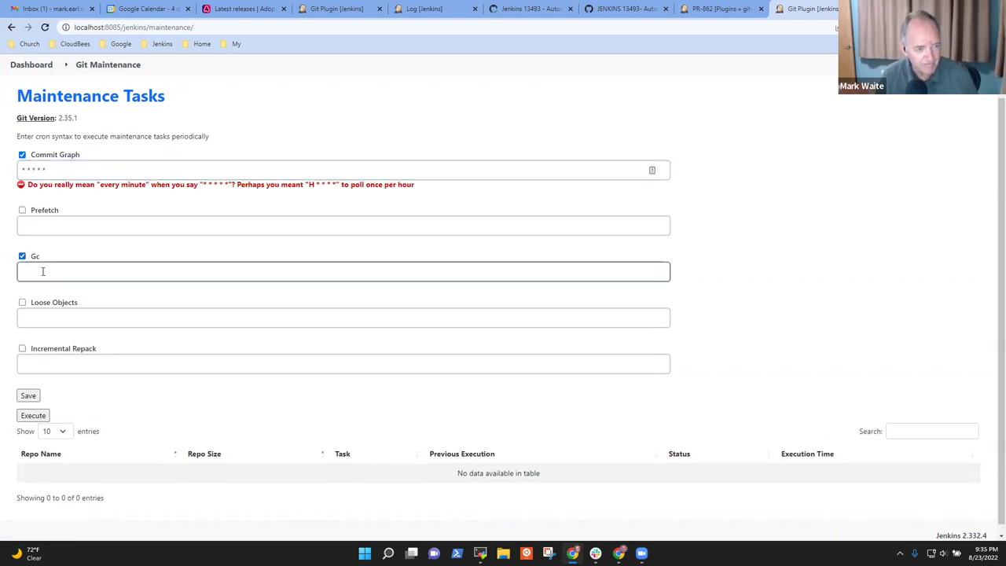
left_click(43, 271)
type("*/")
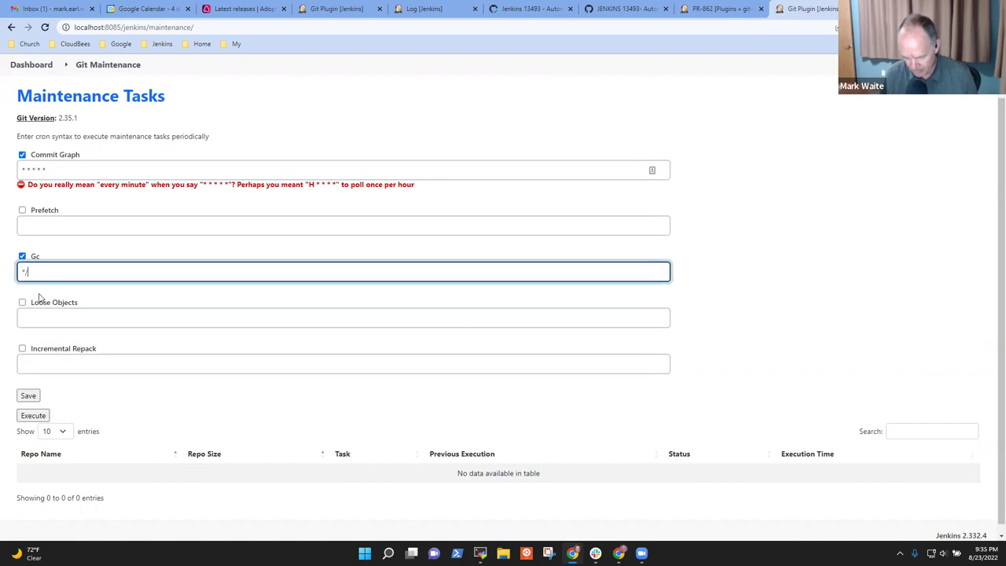
type("3 * * * *")
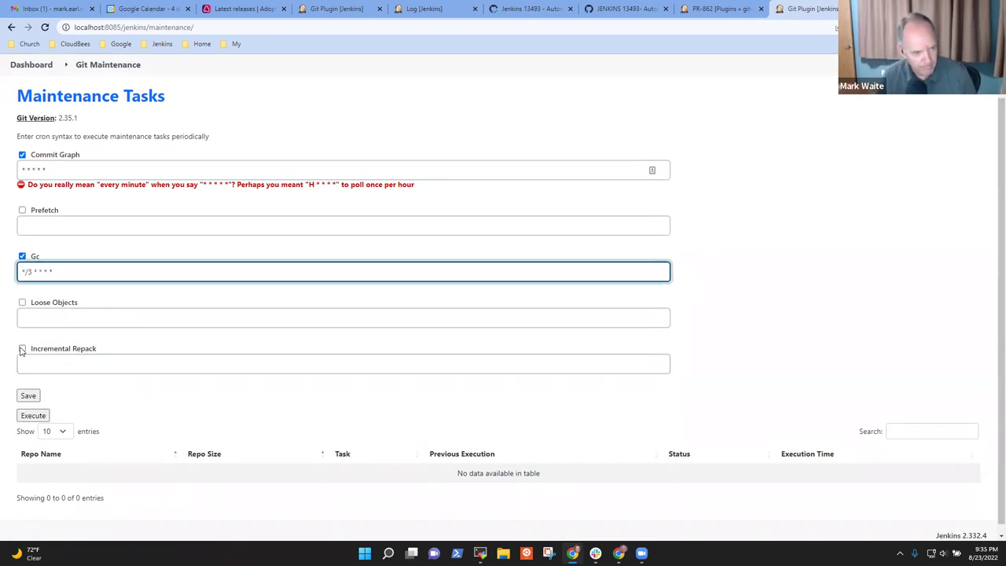
left_click(18, 358)
left_click(21, 358)
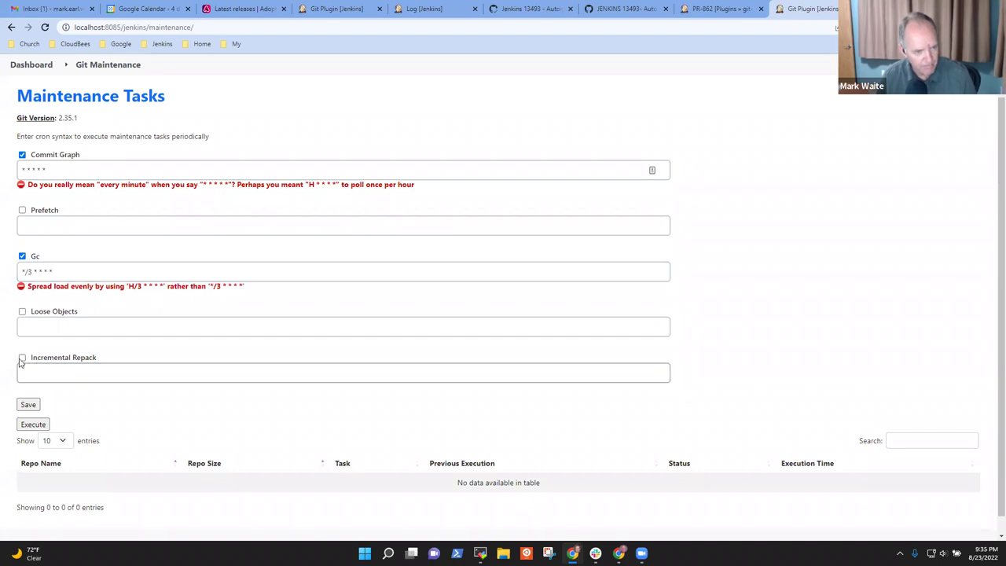
left_click(46, 373)
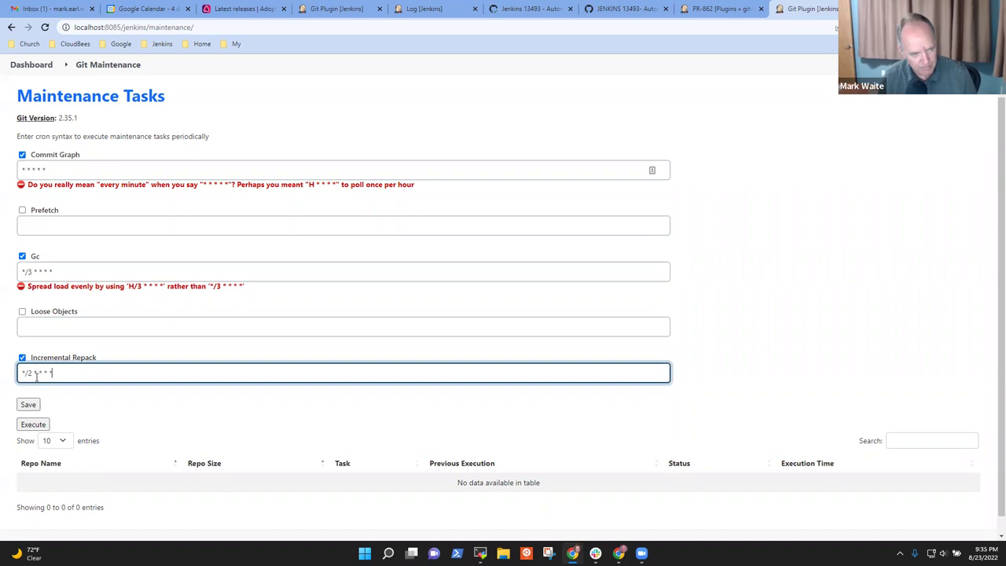
Finish the Incremental Repack schedule */2 * * * *, save the schedules, and execute the tasks.
left_click(28, 406)
left_click(25, 416)
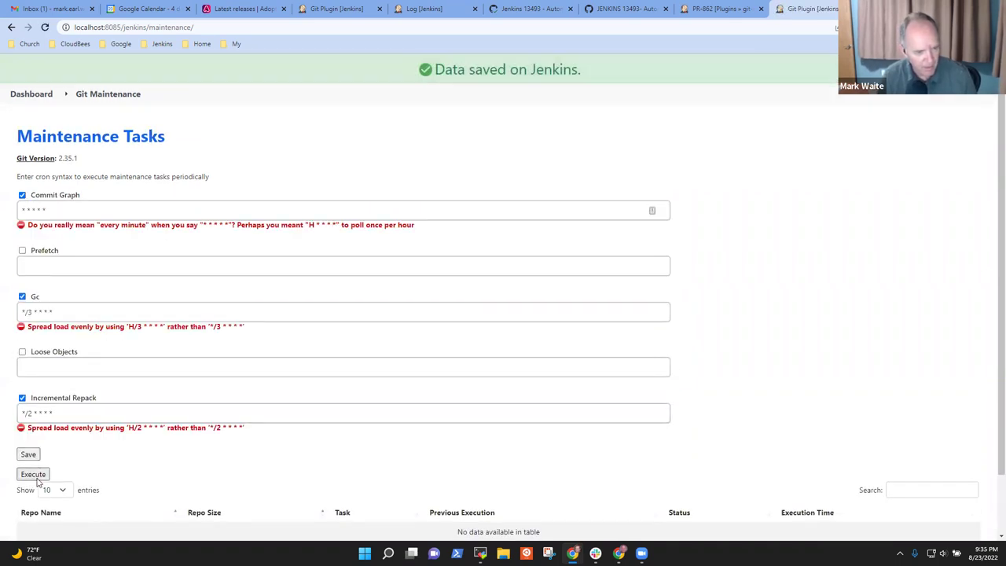
left_click(33, 475)
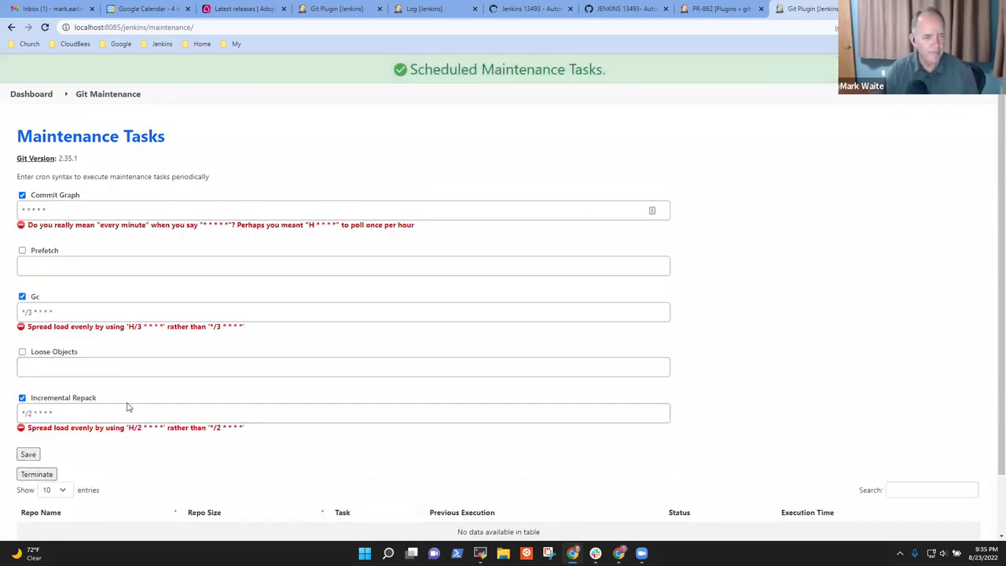
Reopen Git Maintenance and find the Commit Graph run on git-client-plugin.git, status true, time 56.
left_click(114, 95)
scroll(400, 198, "down", 2)
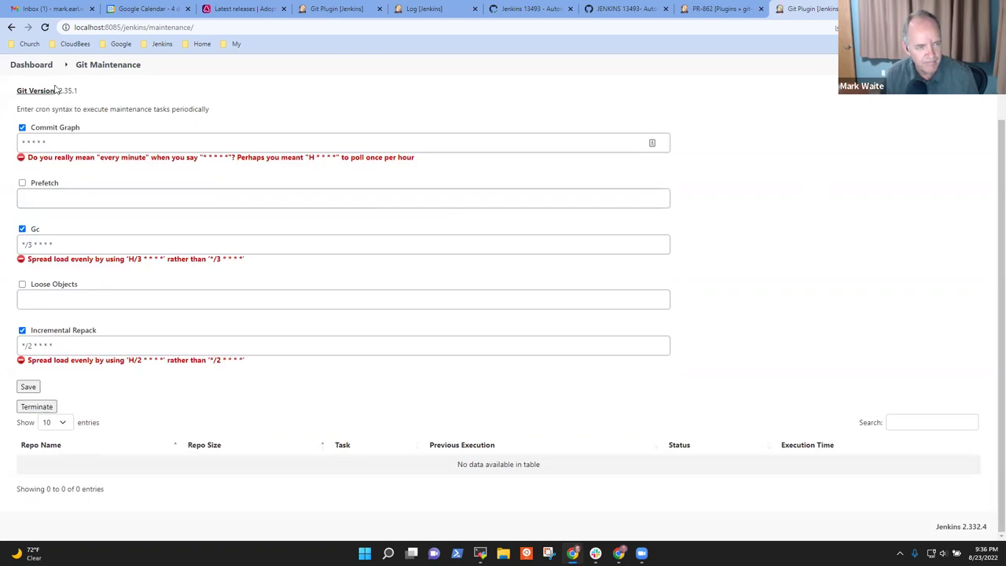
left_click(31, 65)
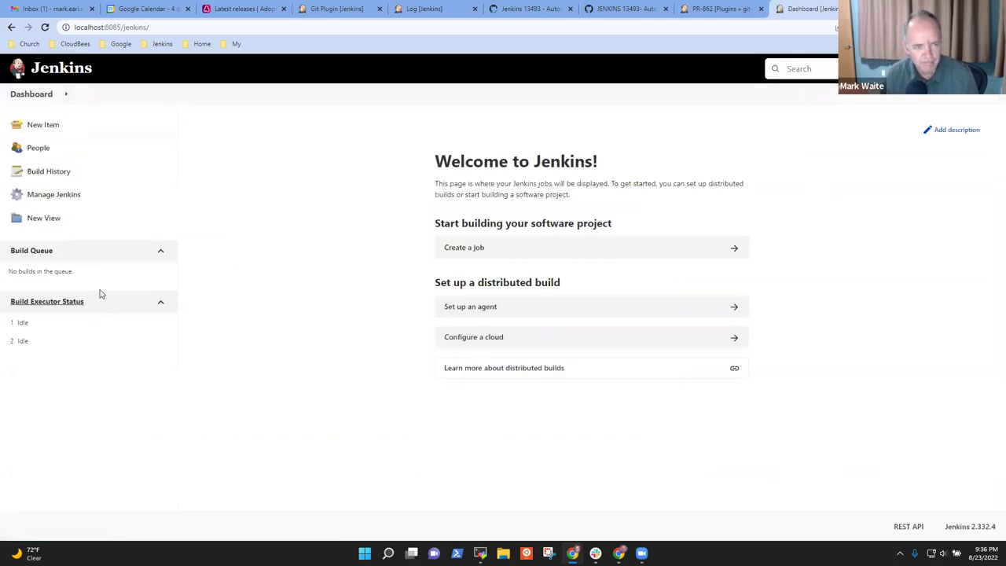
left_click(113, 200)
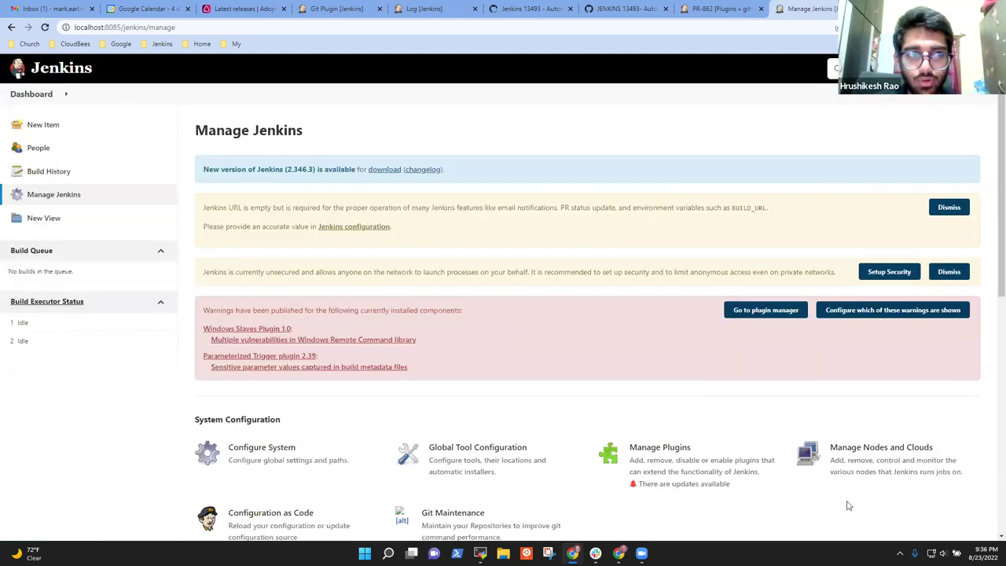
left_click(467, 525)
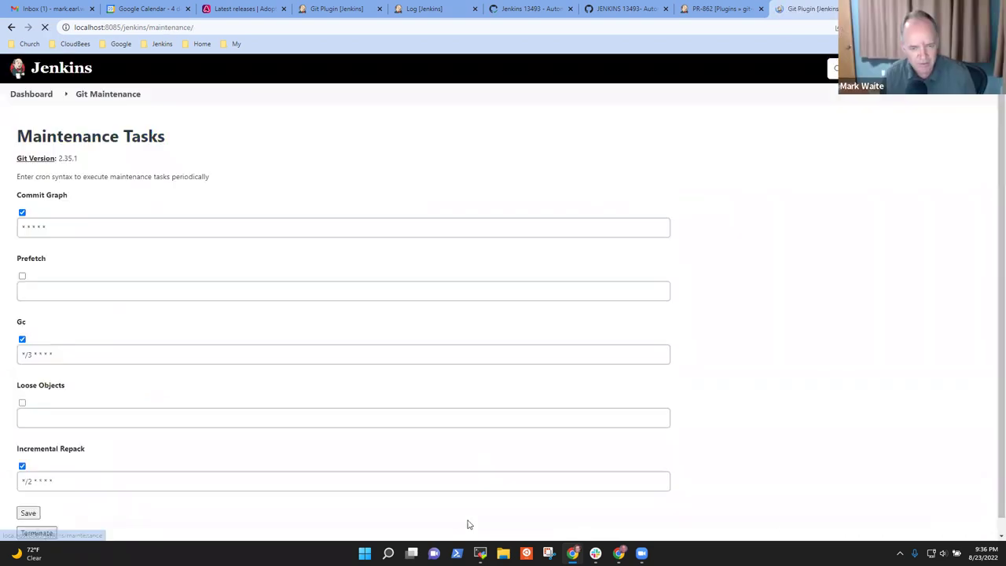
scroll(385, 429, "down", 2)
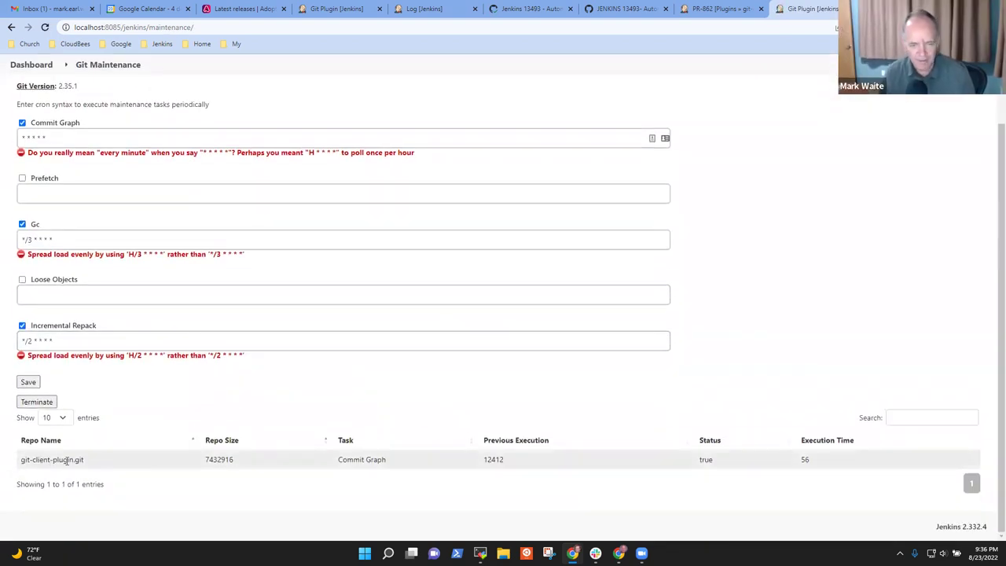
left_click_drag(823, 467, 2, 467)
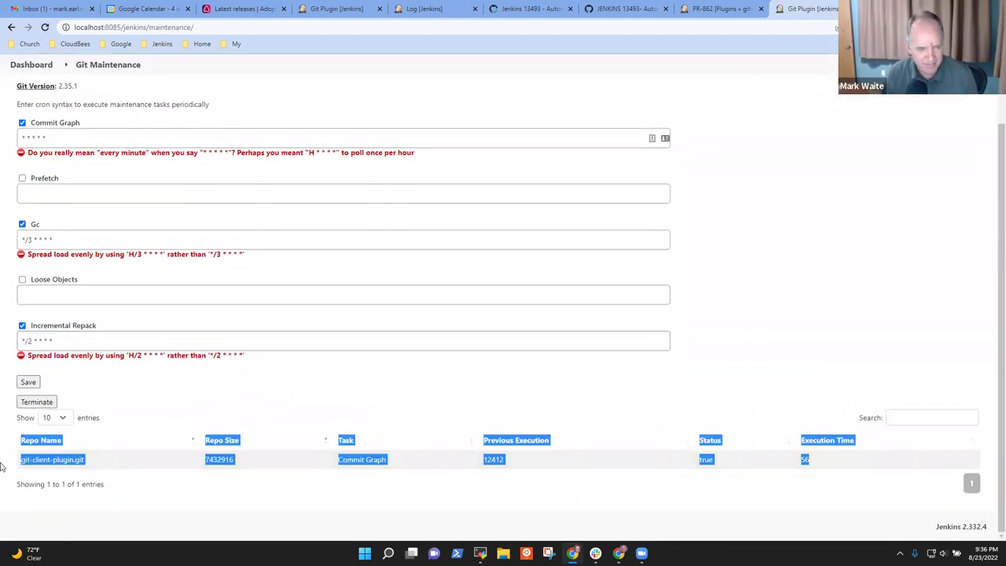
left_click(267, 493)
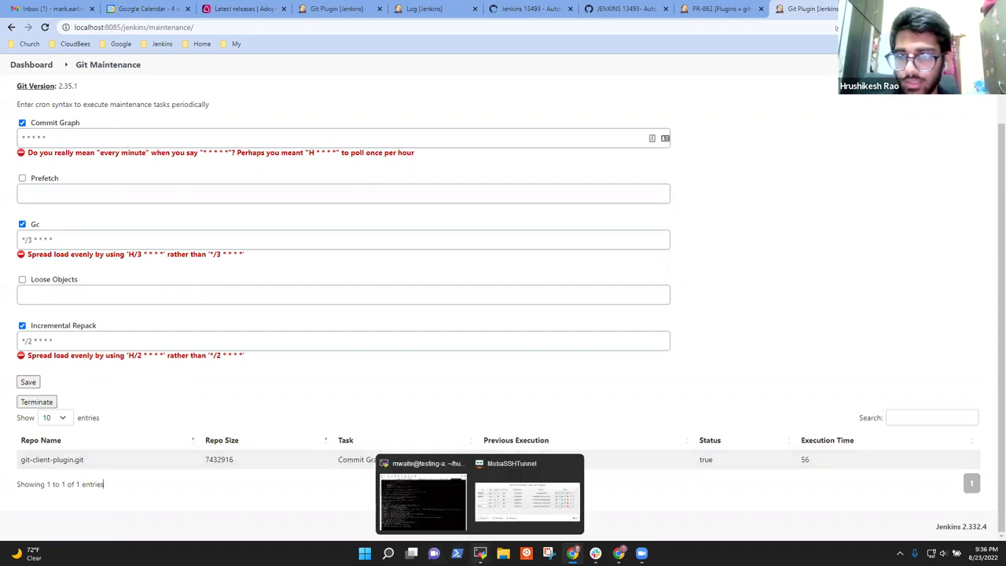
In the terminal, move up two levels from caches to the git-plugin directory and list it.
left_click(418, 501)
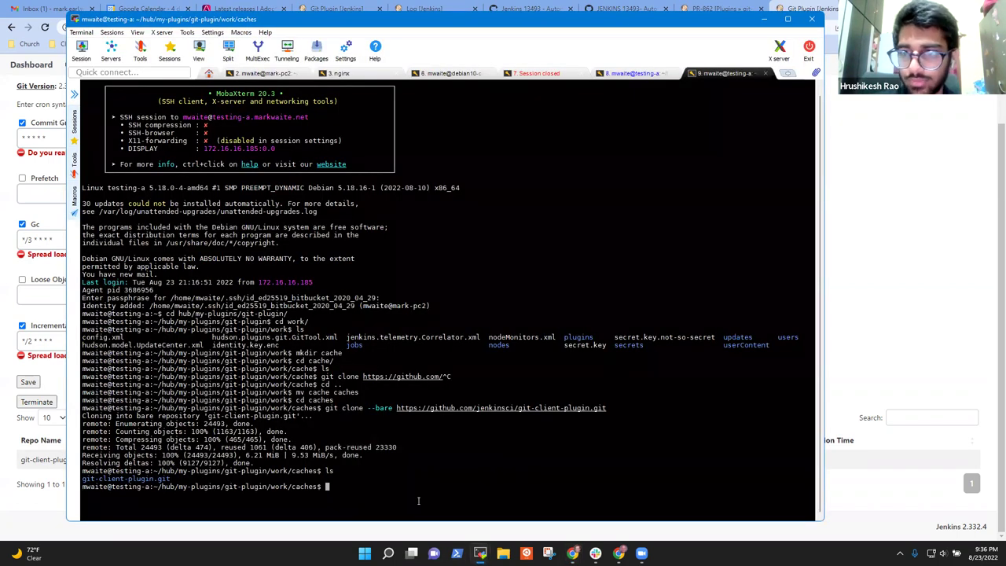
type("ls")
key("Return")
type("cd ..")
key("Return")
type("ls")
key("Return")
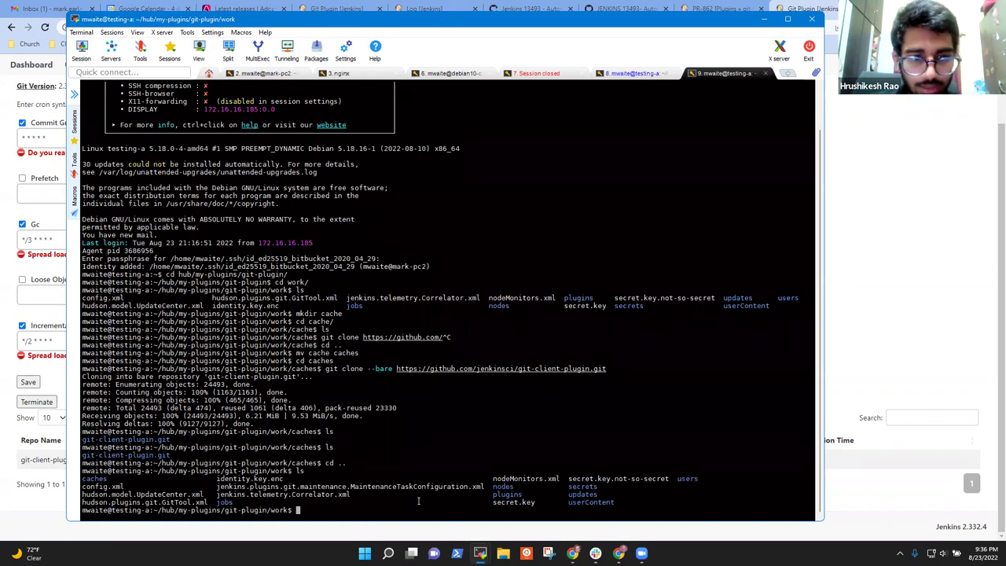
type("cd ..")
key("Return")
type("ls")
key("Return")
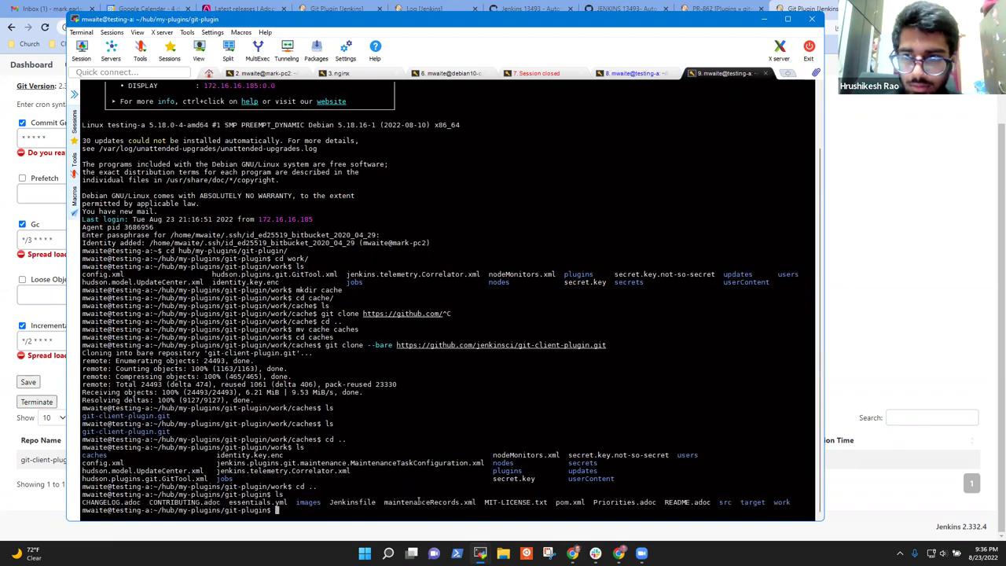
View maintenanceRecords.xml in vi to the end, then quit back to the shell.
type("vi ma")
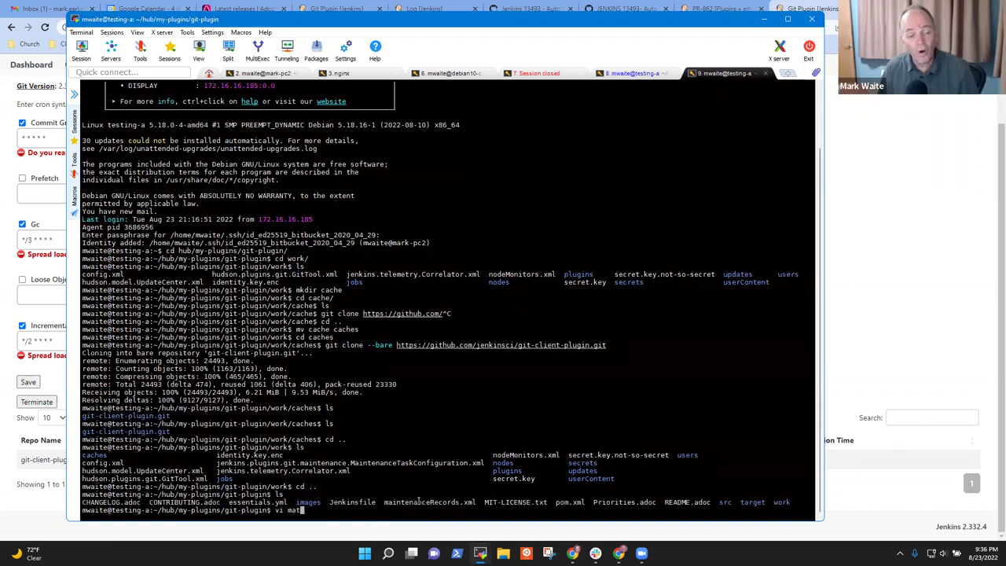
key("Tab")
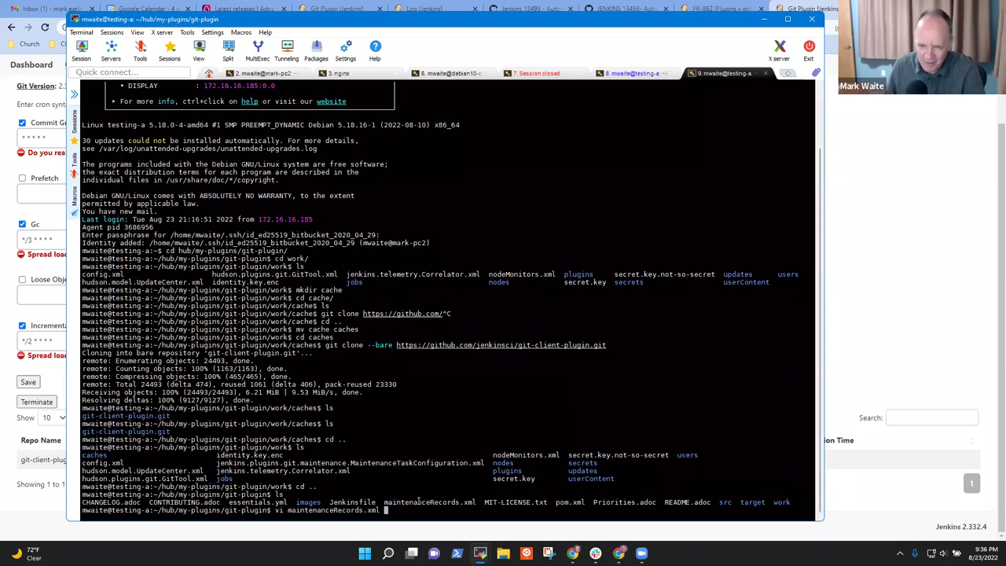
key("Return")
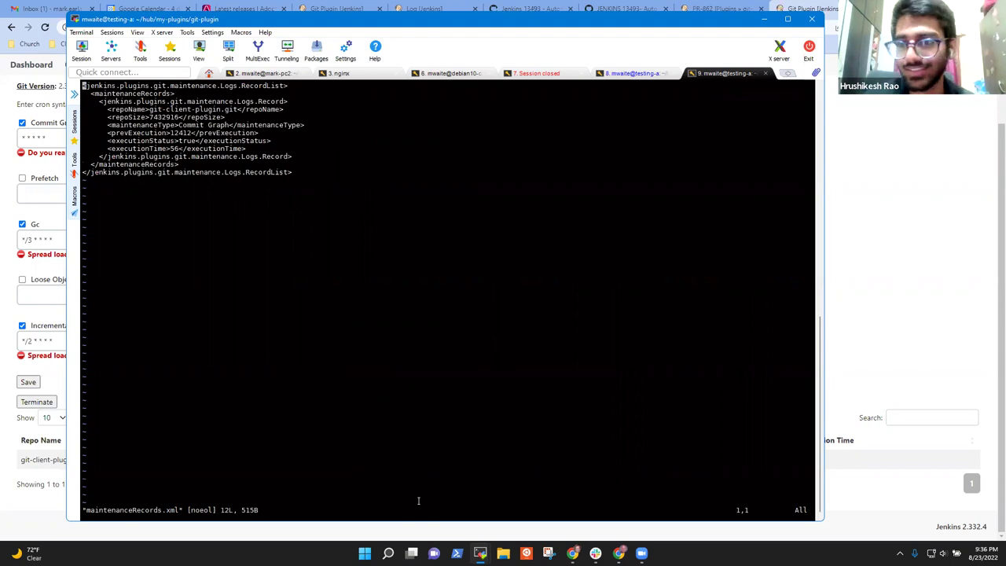
key("shift+g")
type(":q")
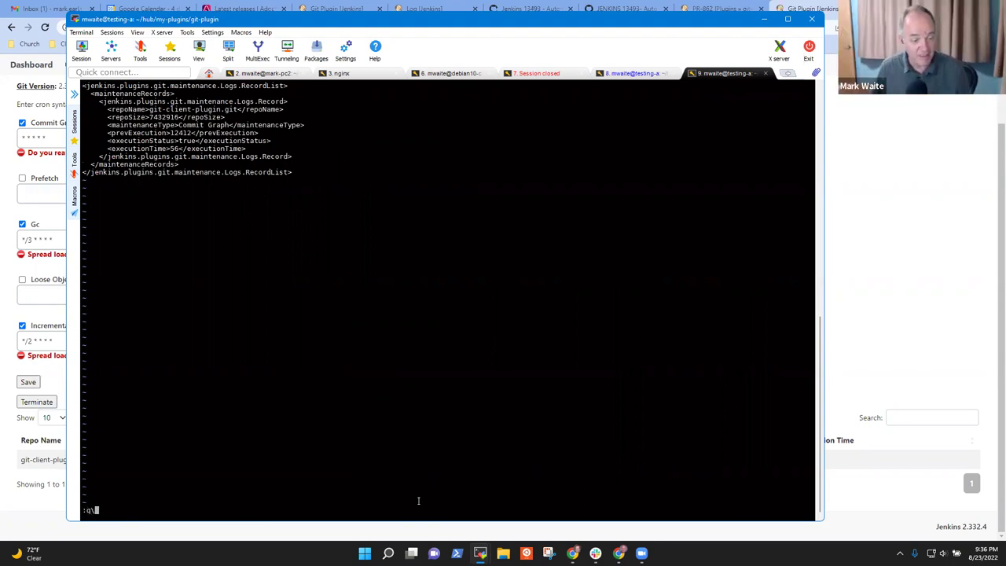
key("Return")
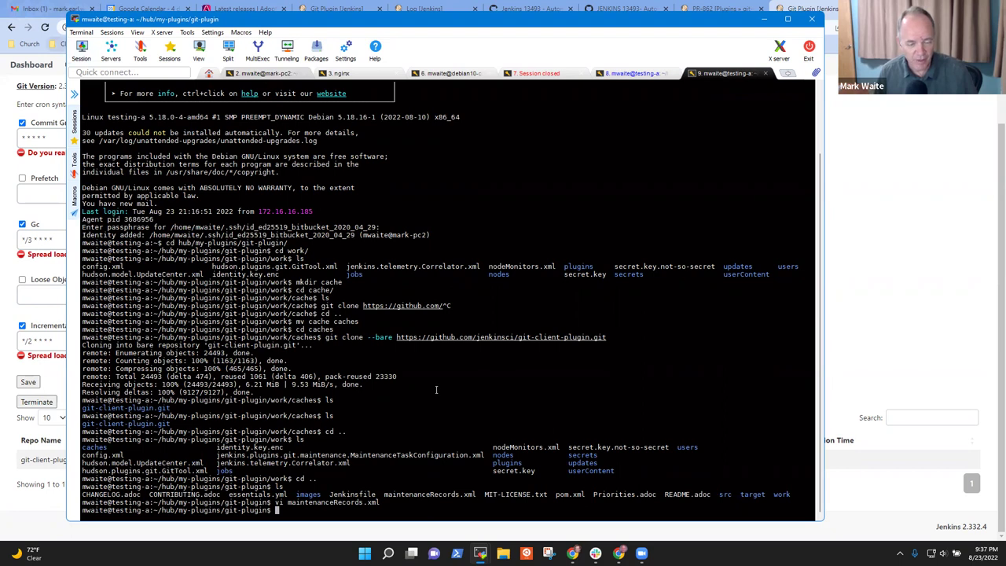
Move into work/caches and list the repositories there.
type("cd caches")
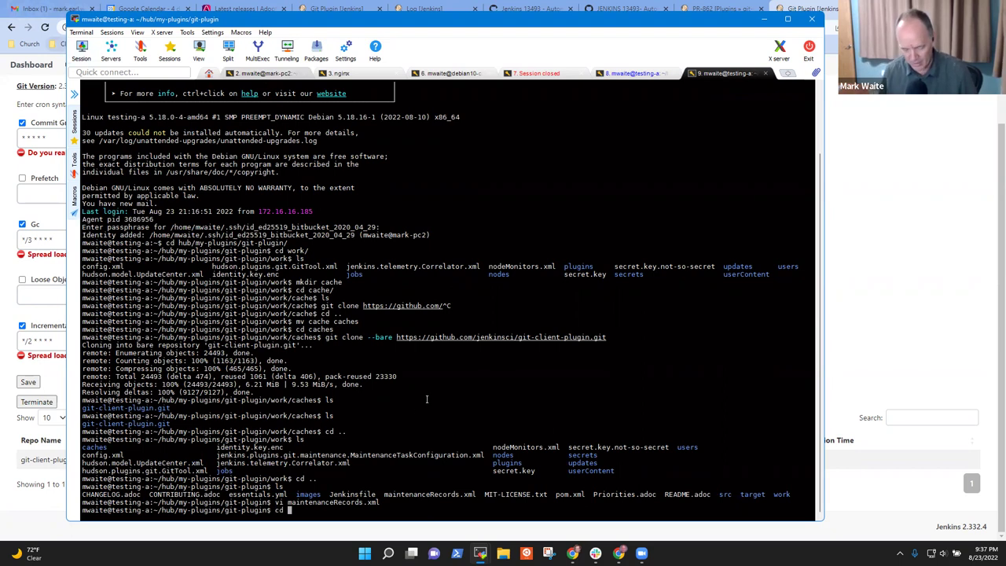
key("Return")
type("ls")
key("Return")
type("cd work/")
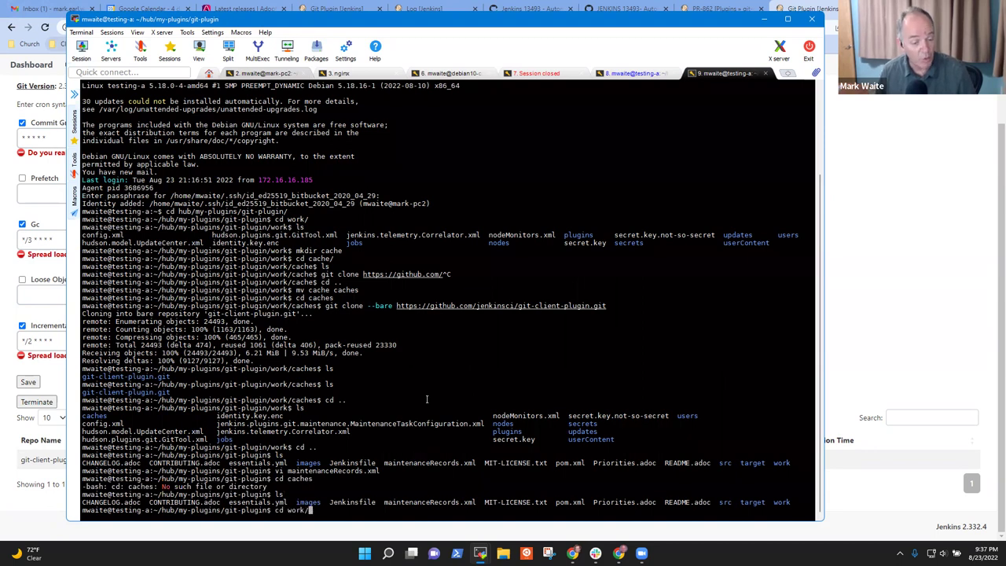
type("caches/")
key("Return")
type("ls")
key("Return")
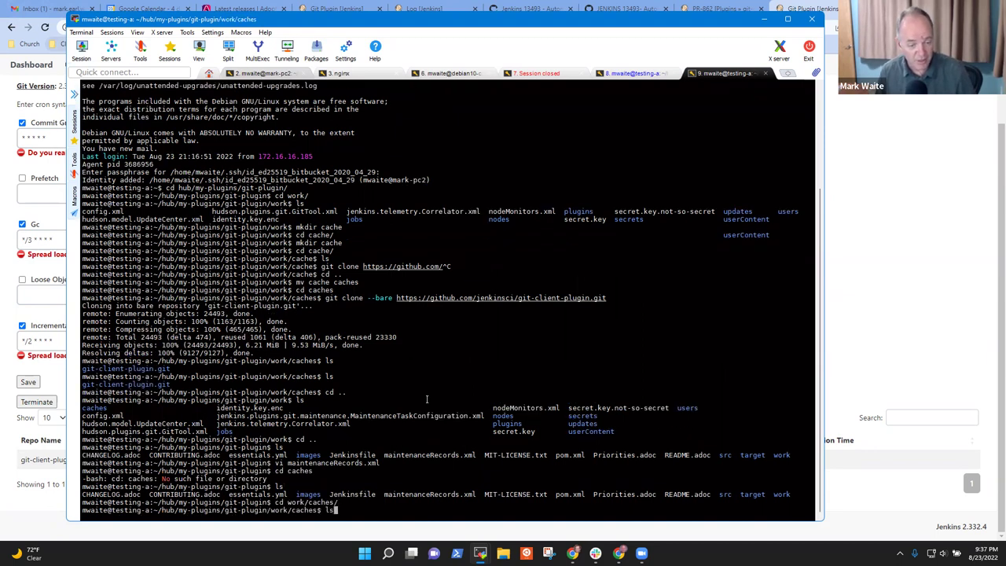
Reuse the earlier bare clone command to clone git-plugin as a bare repository.
key("ctrl+r")
type("git c")
key("End")
key("ctrl+Left")
key("ctrl+Left")
key("ctrl+Left")
key("ctrl+Left")
key("ctrl+Right")
key("alt+d")
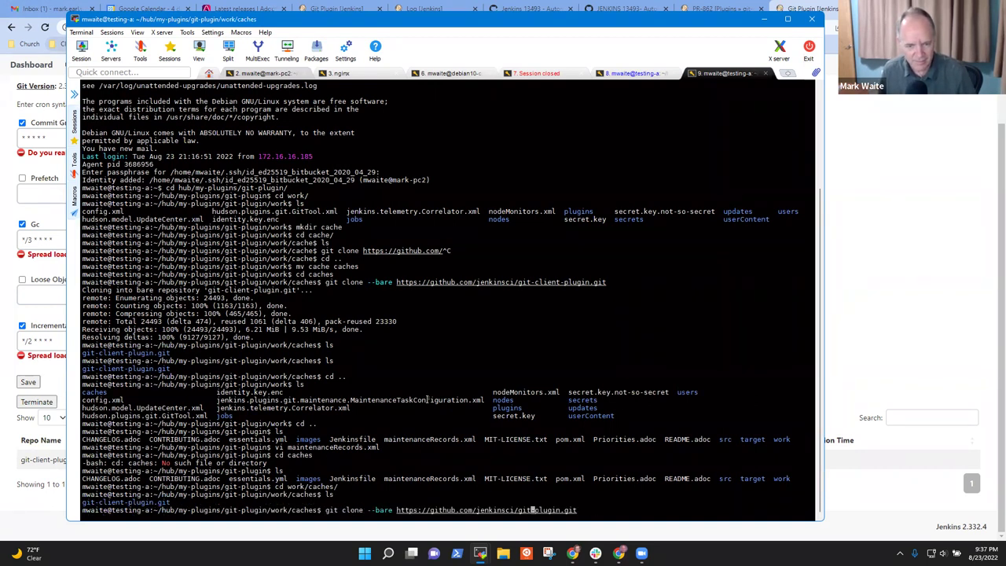
key("Return")
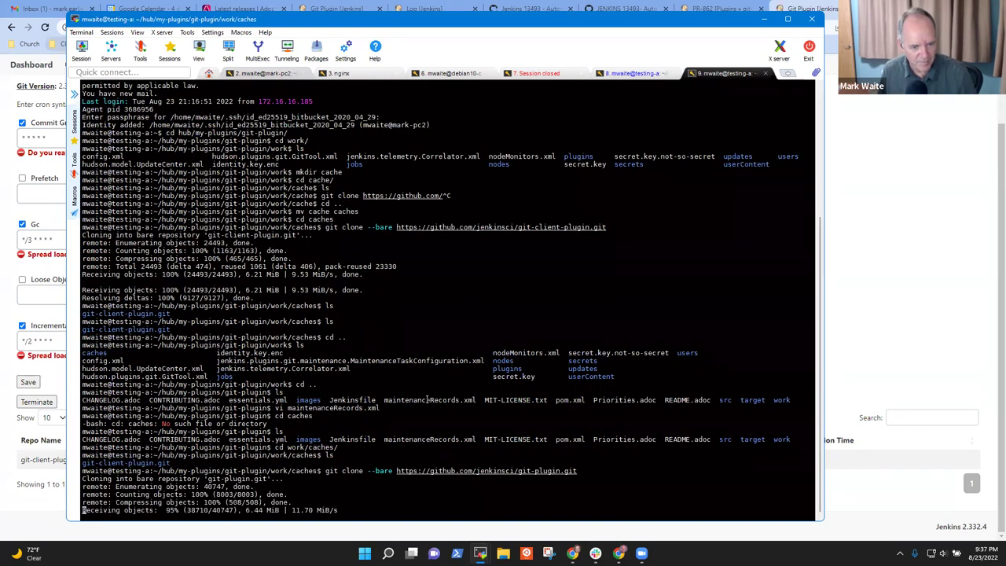
Bare-clone elastic-axis-plugin by editing the previous clone command.
key("Up")
key("ctrl+Left")
key("ctrl+Left")
key("ctrl+Left")
key("alt+d")
type("elasti")
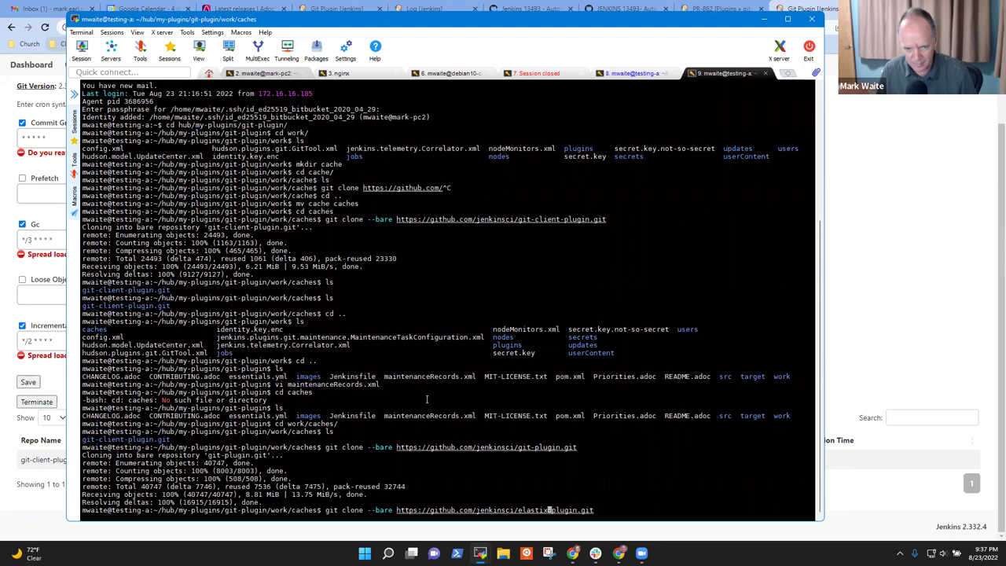
type("c-a")
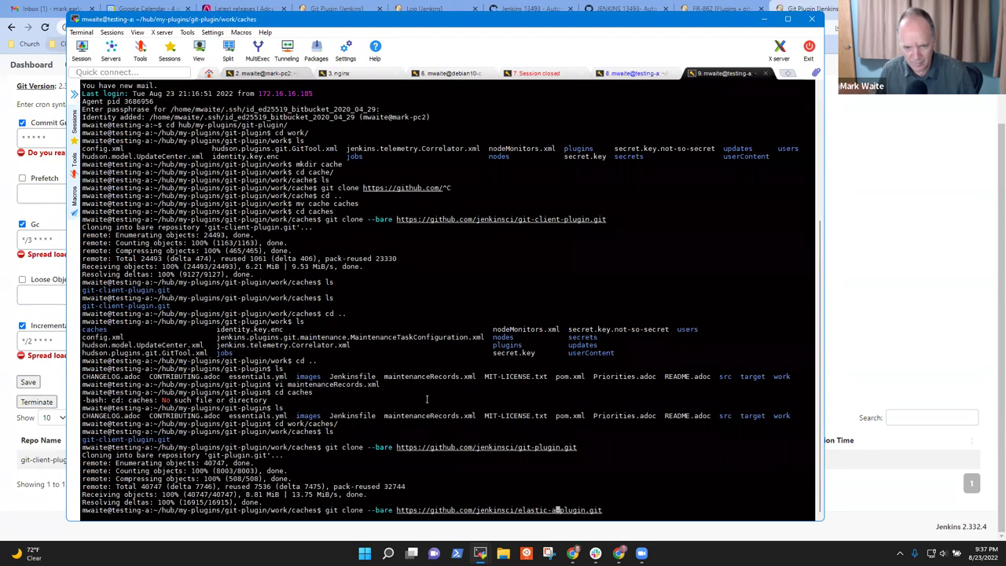
type("xis")
key("Return")
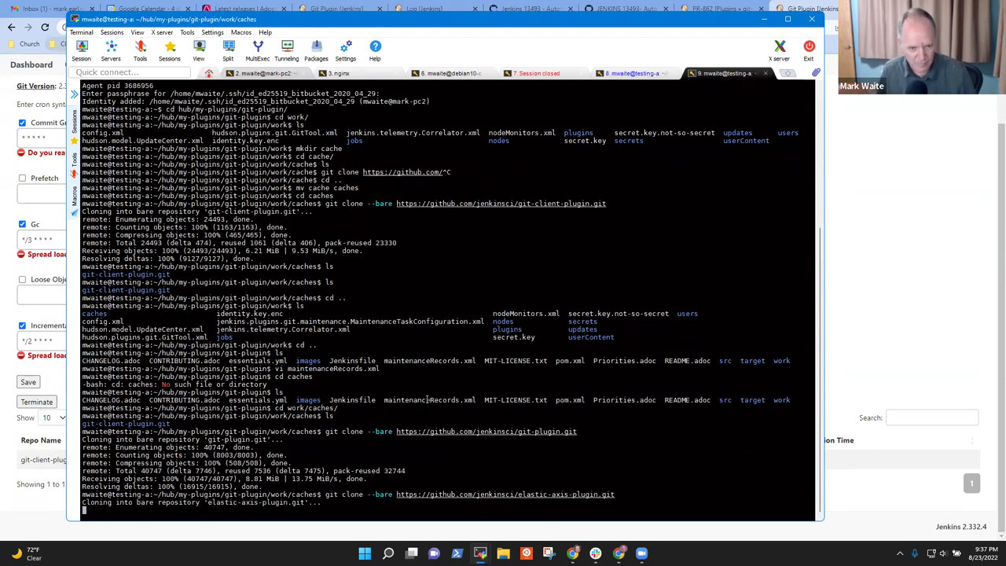
Bare-clone nodelabelparameter-plugin, then list all repositories in caches.
key("Up")
key("Left")
key("Left")
key("Left")
key("Left")
key("Left")
key("Left")
key("Left")
key("Left")
key("Left")
key("Left")
key("Left")
key("Left")
key("Left")
key("Left")
key("Left")
key("Left")
key("Left")
key("Left")
key("Left")
key("Left")
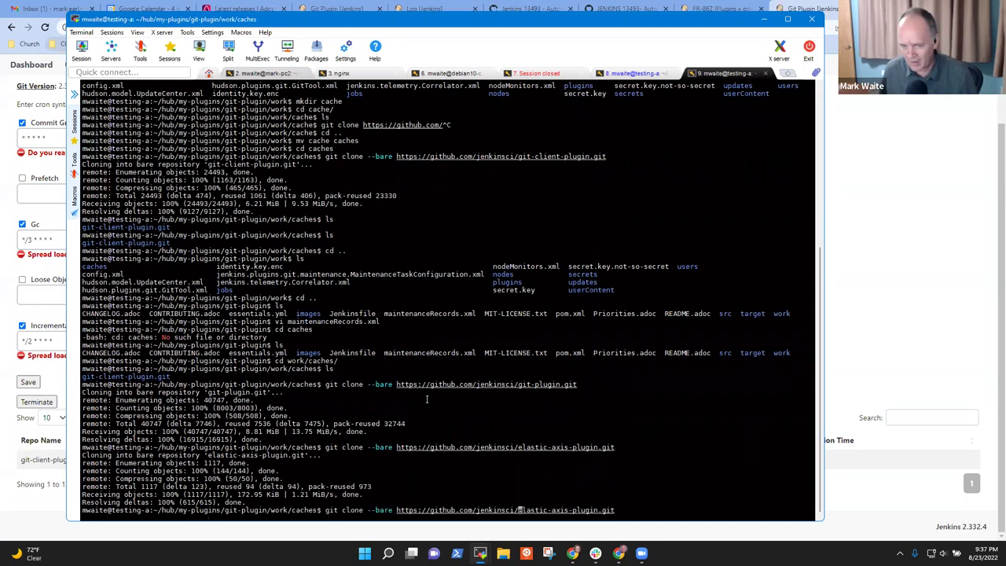
key("Delete")
key("Delete")
key("Delete")
key("Delete")
key("Delete")
key("Delete")
key("Delete")
key("Delete")
key("Delete")
key("Delete")
key("Delete")
key("Delete")
key("Delete")
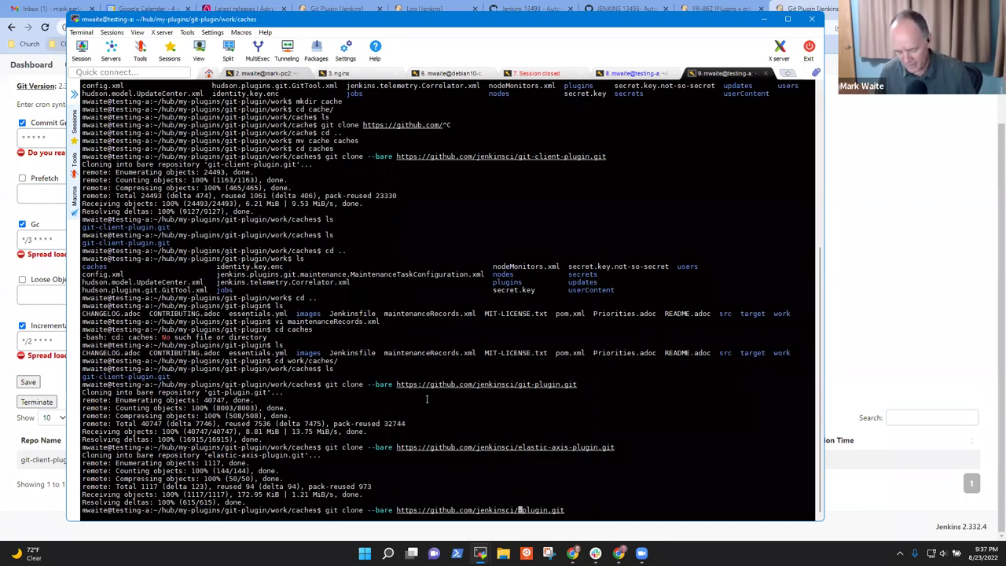
type("nodelabel")
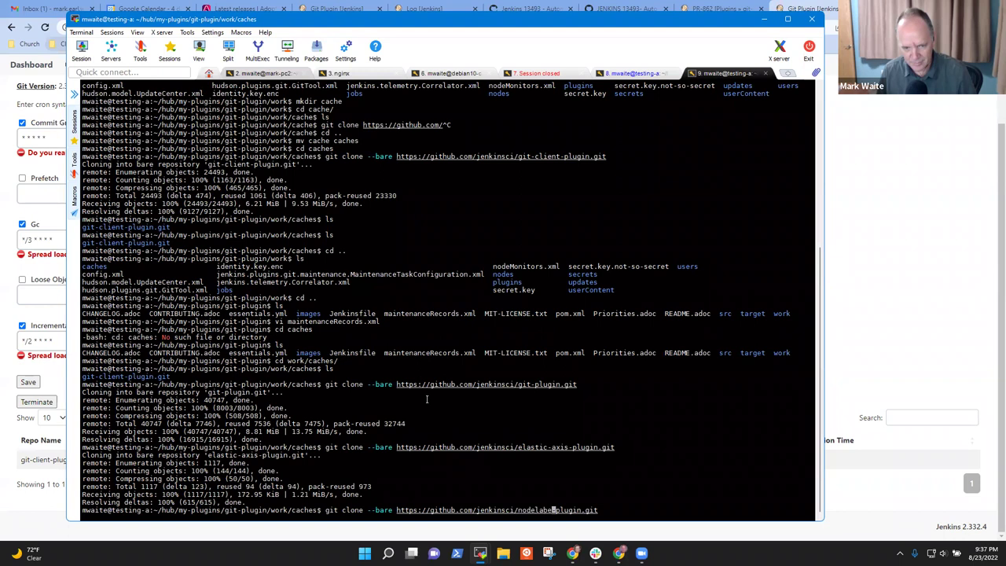
type("parameter-")
key("Return")
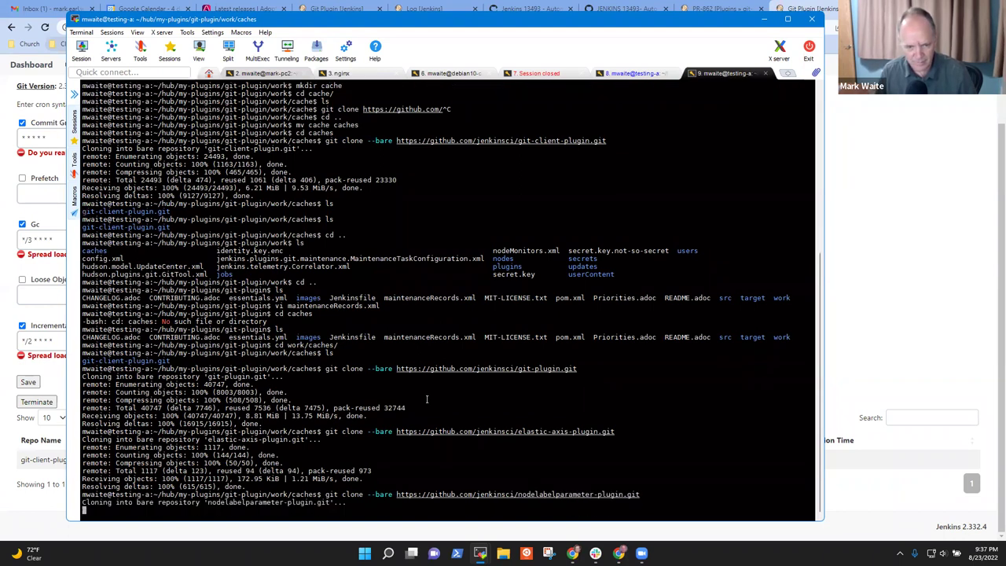
type("ls")
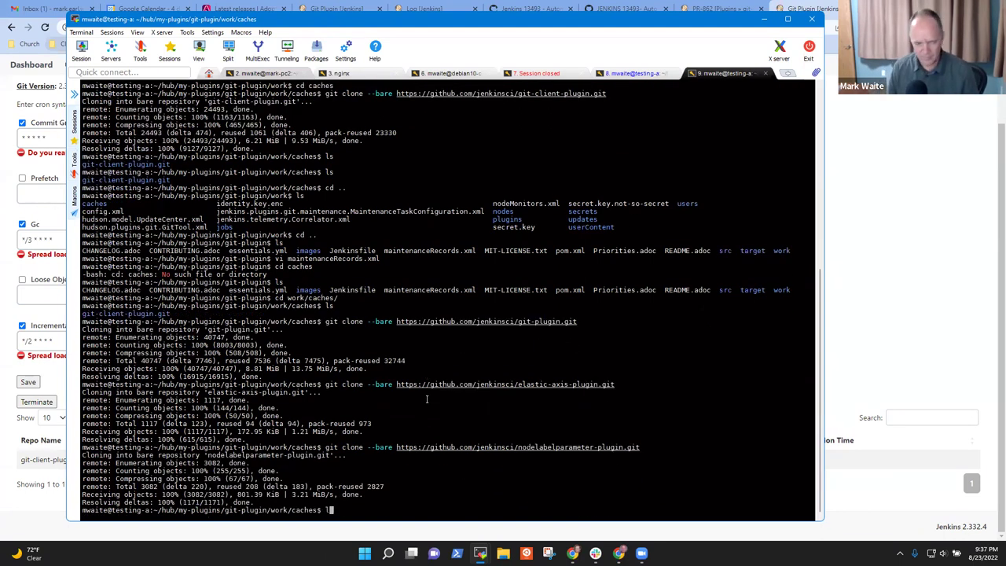
key("Return")
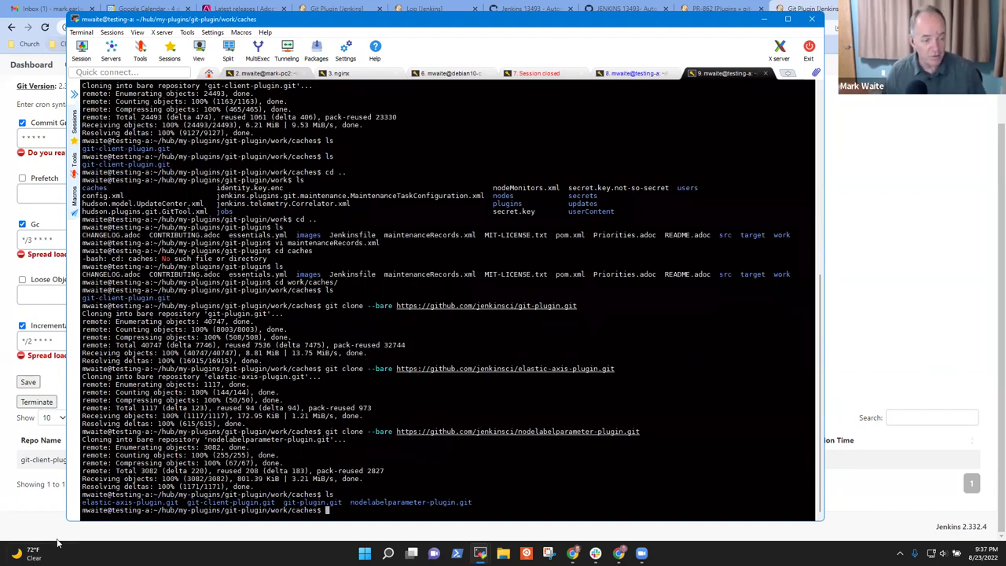
Reload Git Maintenance and locate the new Incremental Repack run on git-client-plugin.git, status true.
left_click(43, 485)
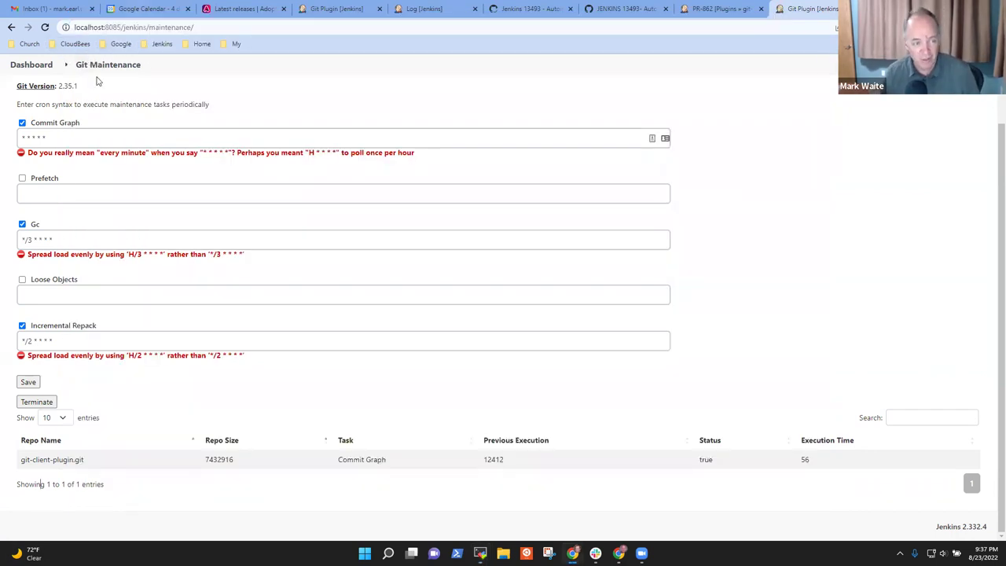
left_click(100, 67)
scroll(154, 238, "down", 2)
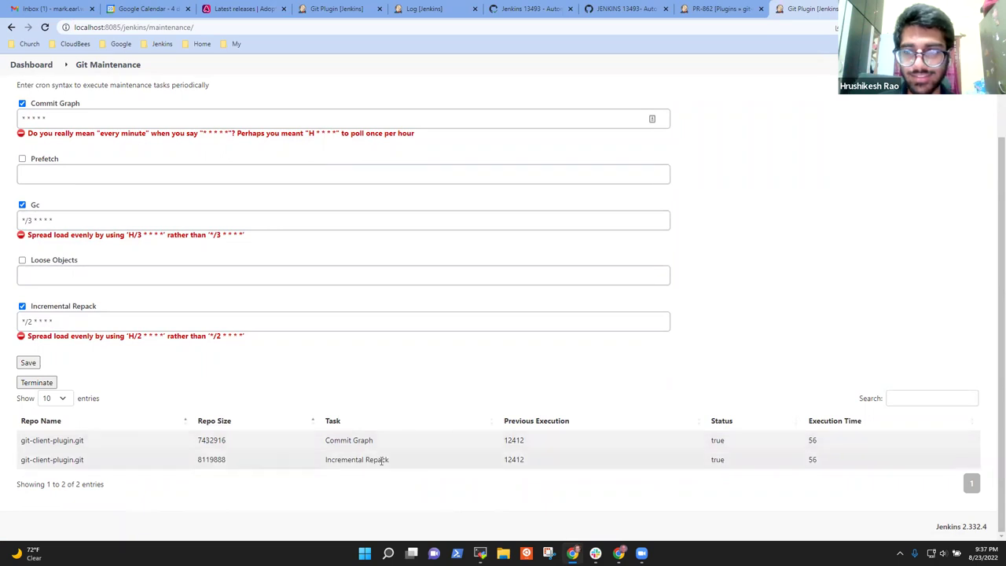
left_click_drag(323, 462, 393, 469)
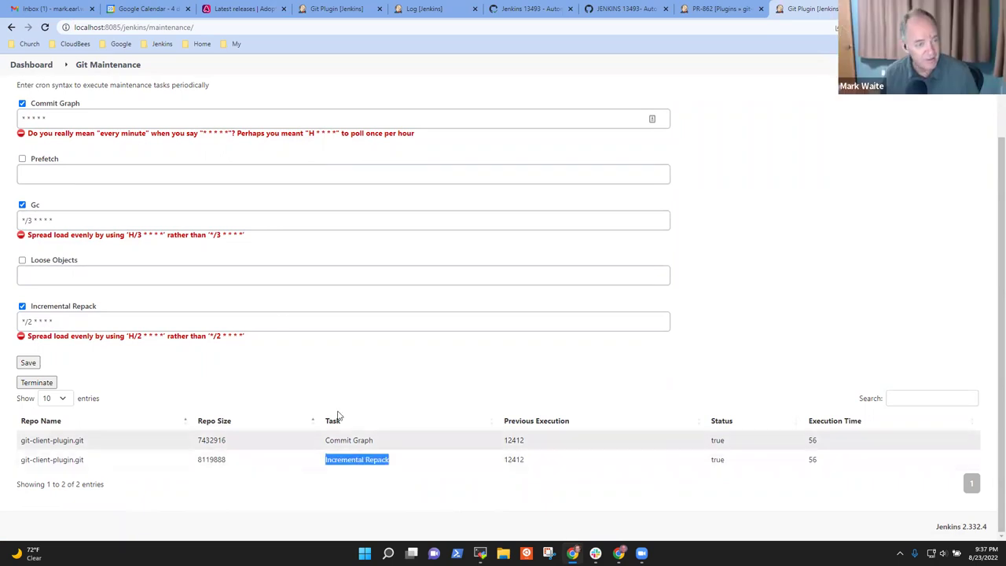
scroll(398, 413, "up", 2)
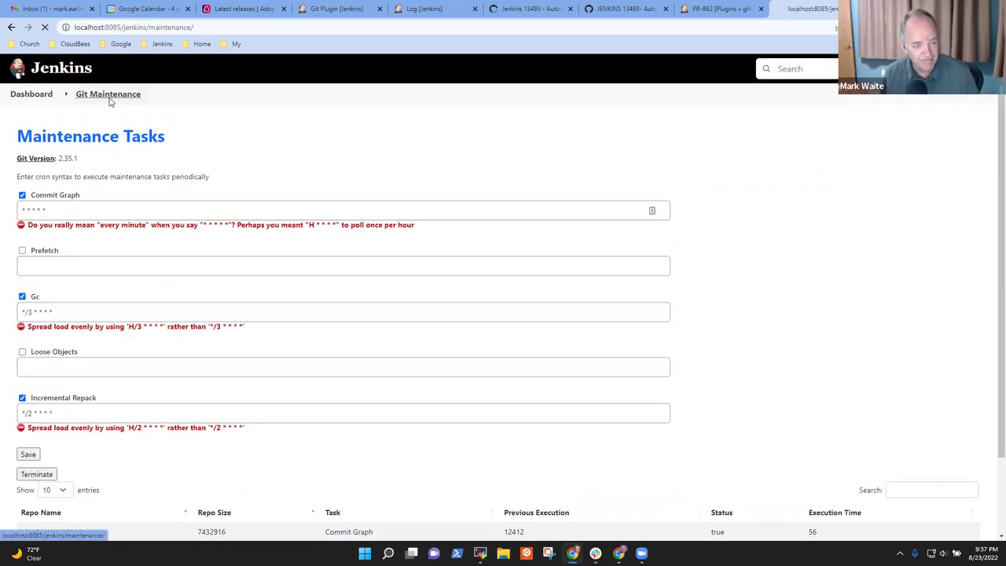
scroll(452, 352, "down", 2)
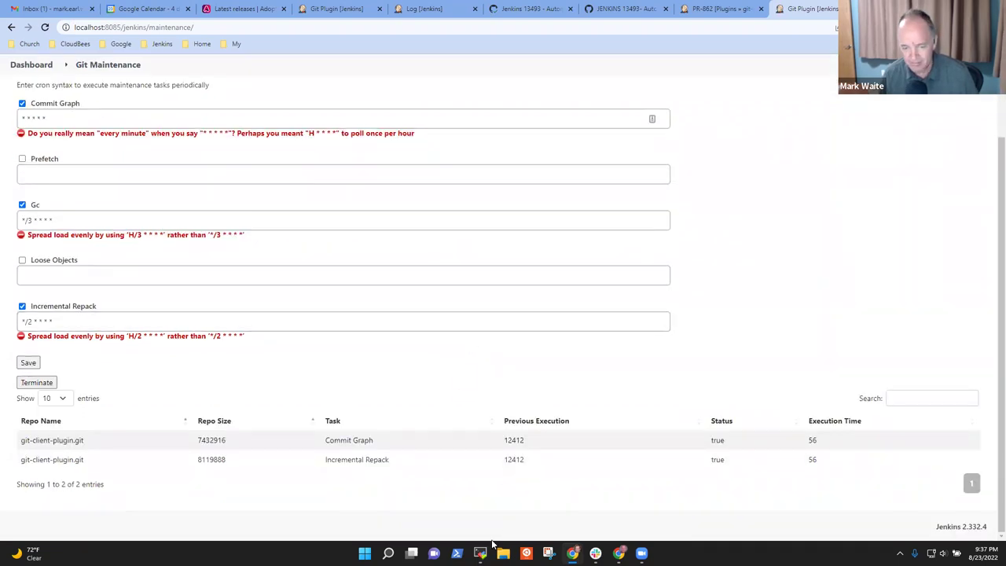
Recall the last bare clone command and add --reference ~/git/bare/jenkins/jenkins.io to it.
mouse_move(480, 553)
left_click(413, 512)
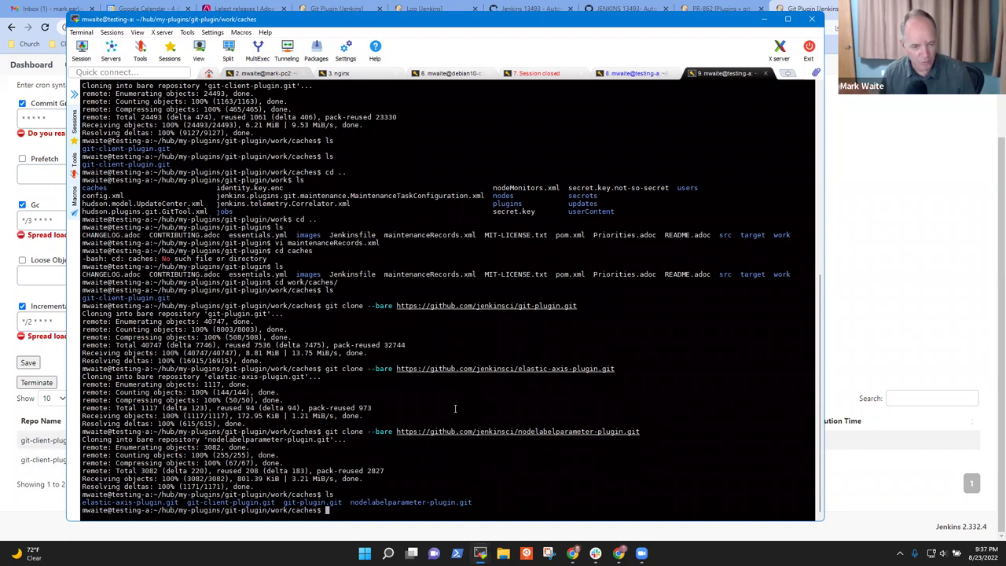
type("git cl")
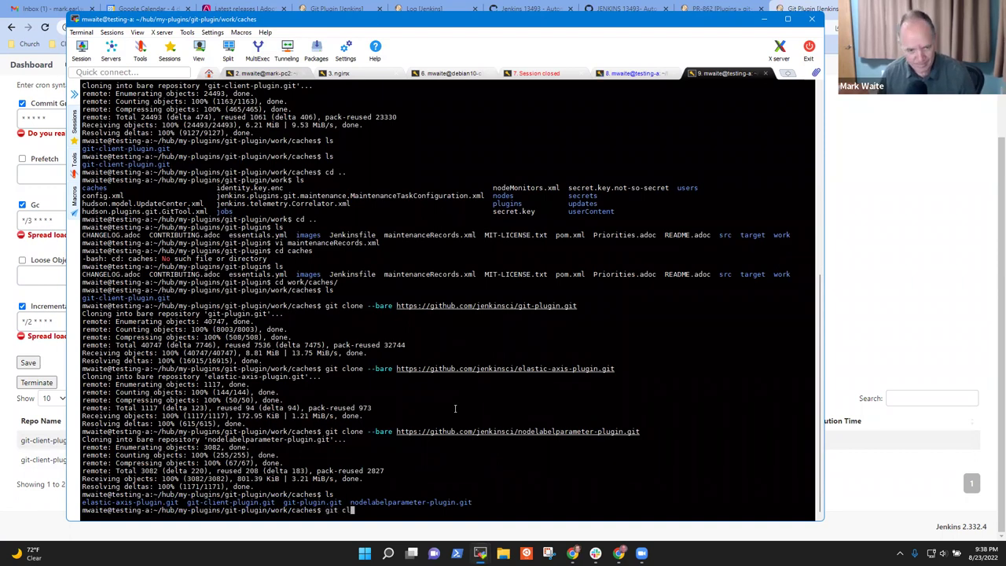
key("ctrl+c")
key("Up")
key("Home")
key("ctrl+Right")
key("ctrl+Right")
key("ctrl+Right")
key("ctrl+Left")
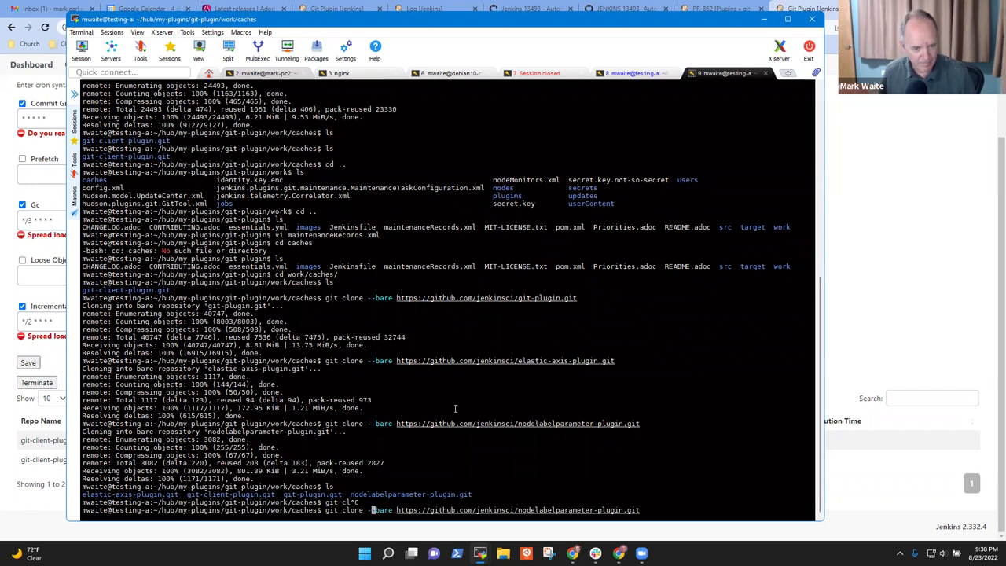
key("Left")
key("Left")
type("--reference ")
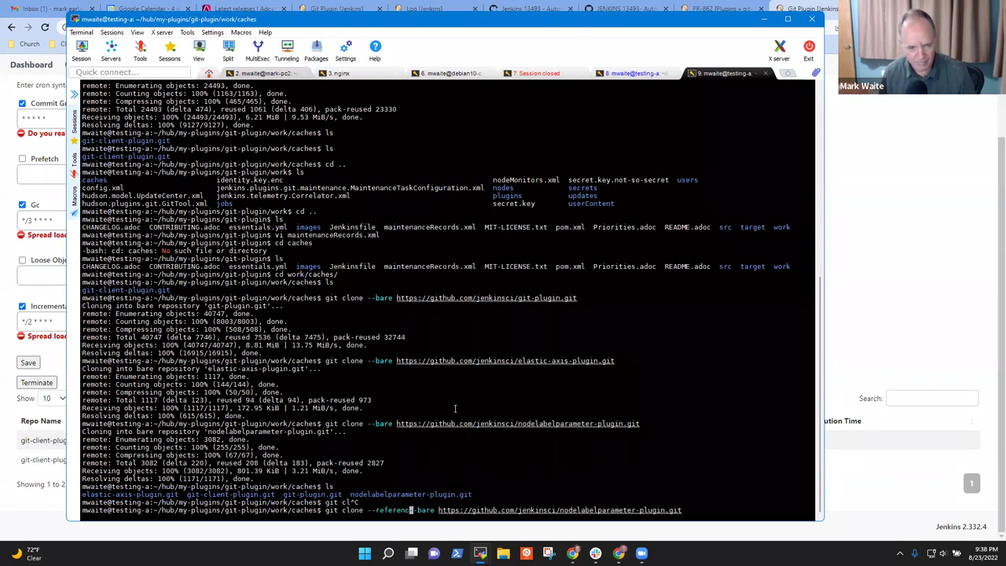
type("~/git")
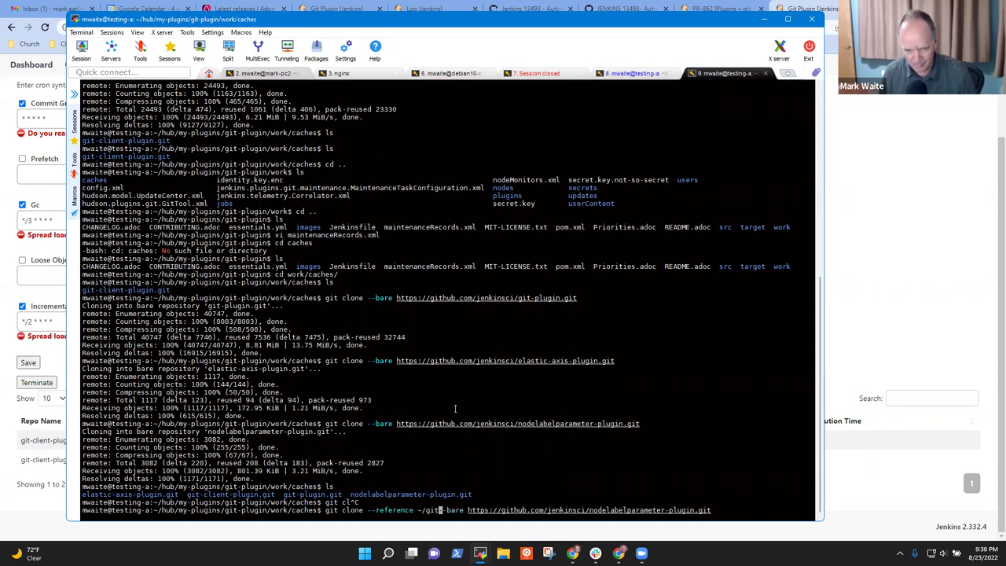
type("/bare/jenkins/")
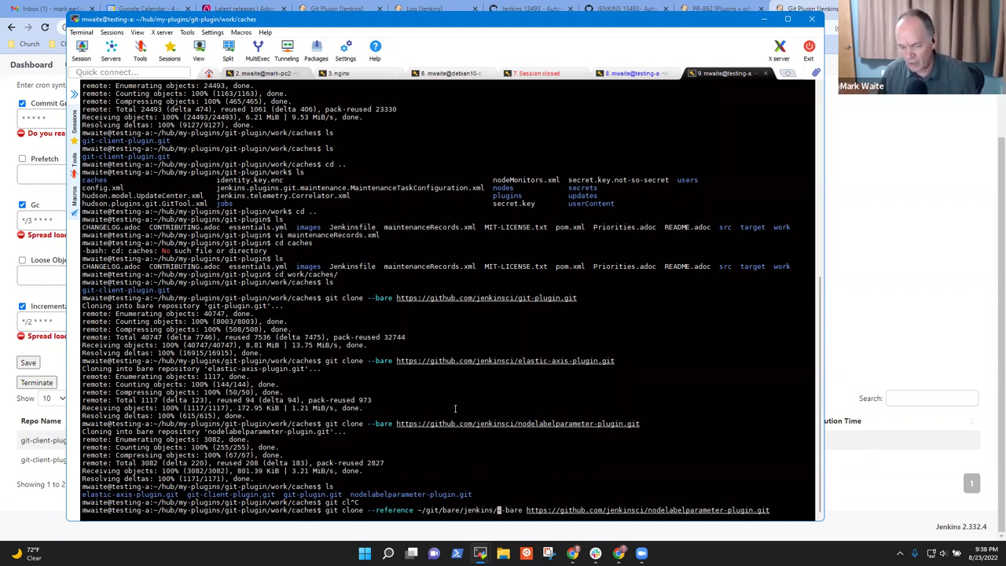
type("jenkins.io")
Point the clone at jenkins-infra/jenkins.io.git, add --dissociate, and run it.
key("ctrl+Right")
key("ctrl+Right")
key("ctrl+Right")
key("ctrl+Right")
key("Right")
key("alt+BackSpace")
type("jenkins-in")
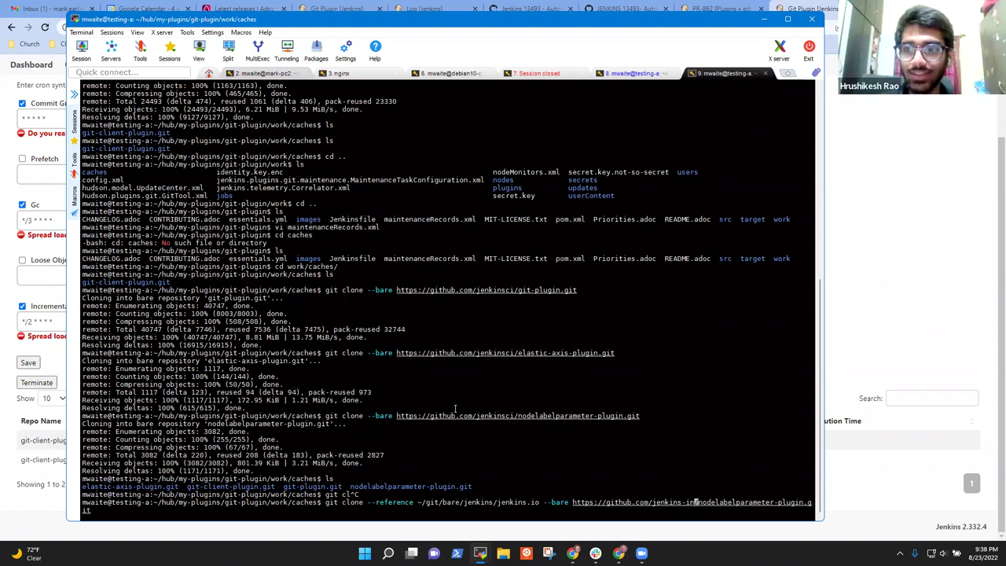
type("fra/")
key("ctrl+Right")
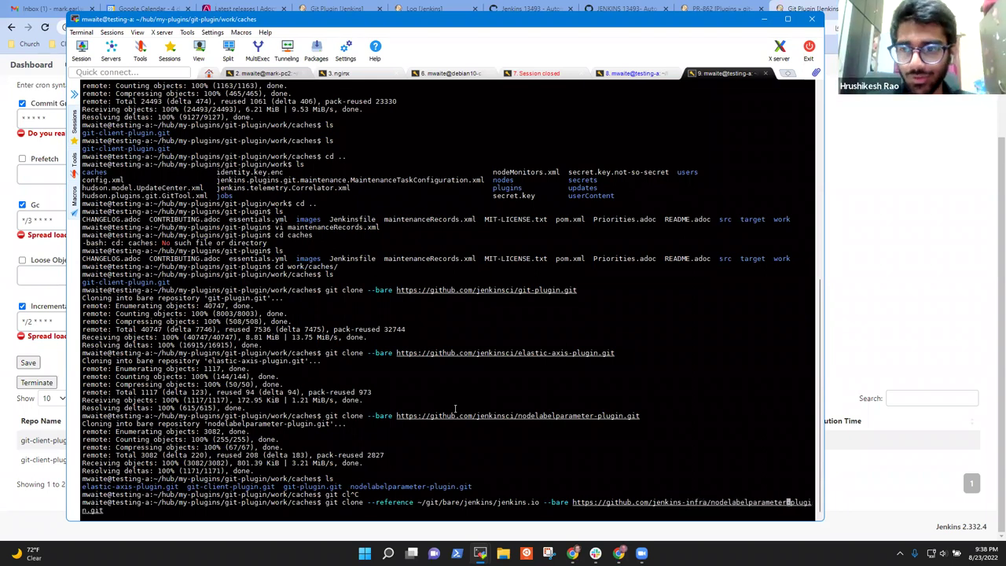
key("alt+BackSpace")
key("ctrl+k")
type("jenkin")
type("s")
type(".io.git")
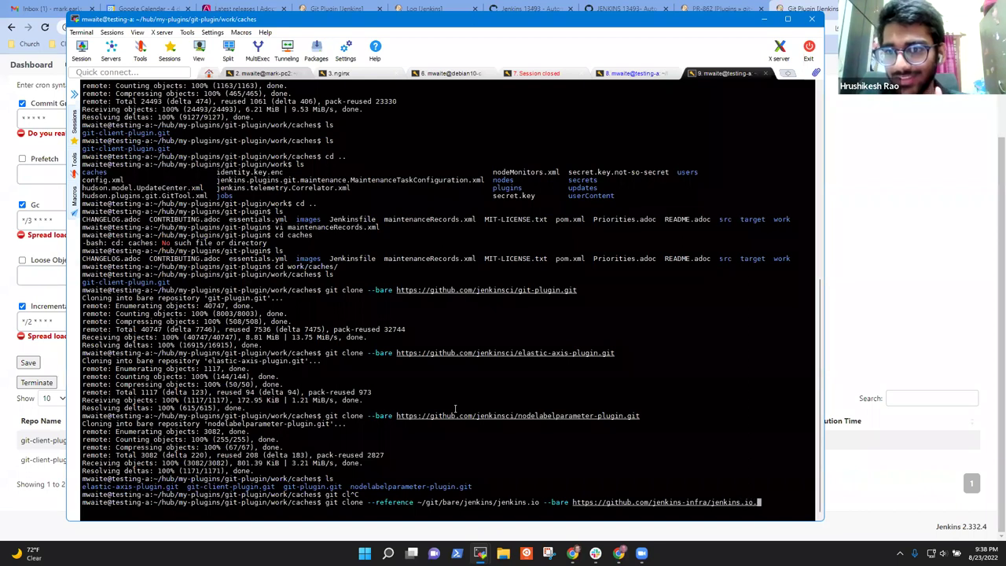
key("alt+b")
key("alt+b")
key("alt+b")
key("alt+b")
key("alt+b")
key("alt+b")
key("alt+b")
key("alt+b")
key("alt+b")
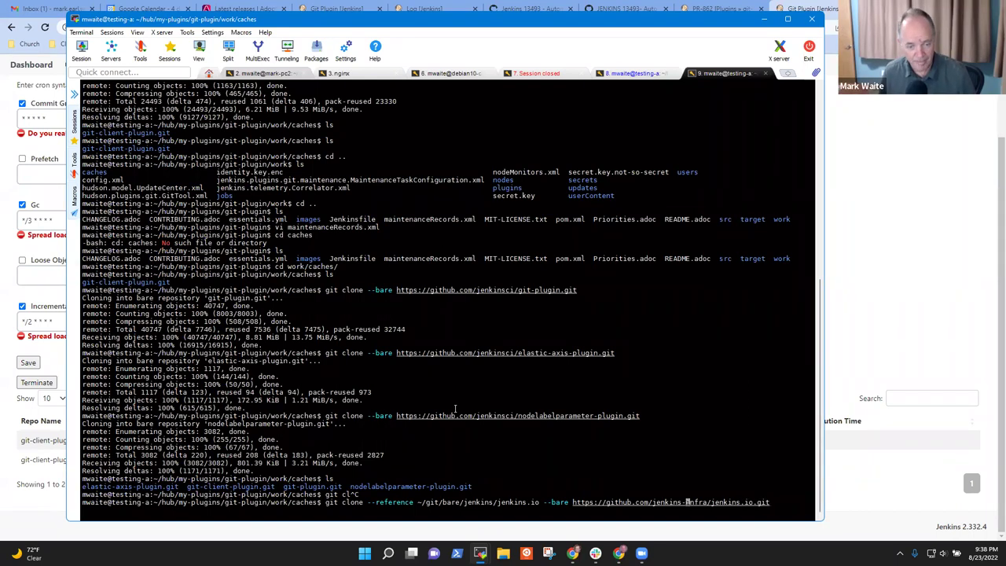
key("Left")
key("Left")
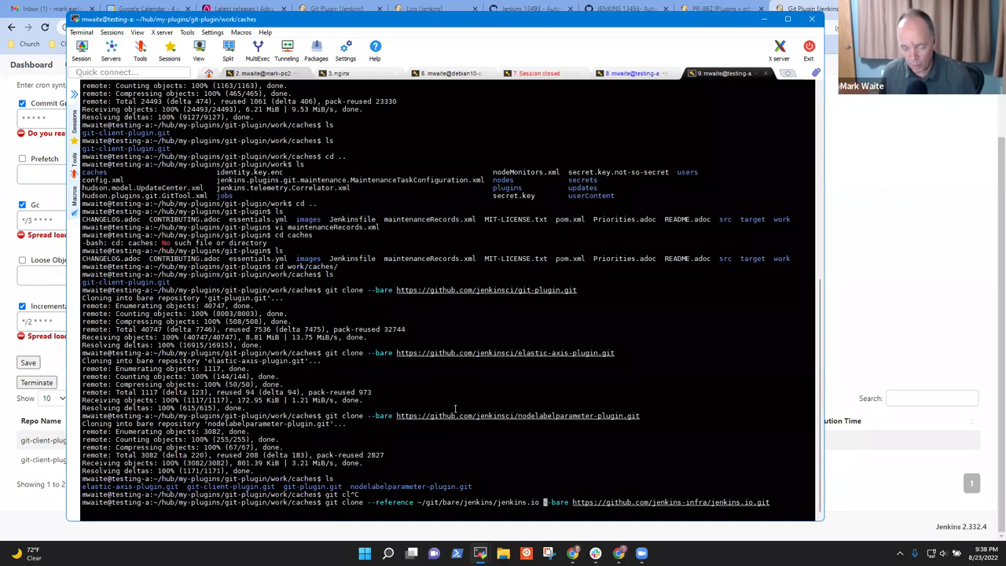
type("--dissocia")
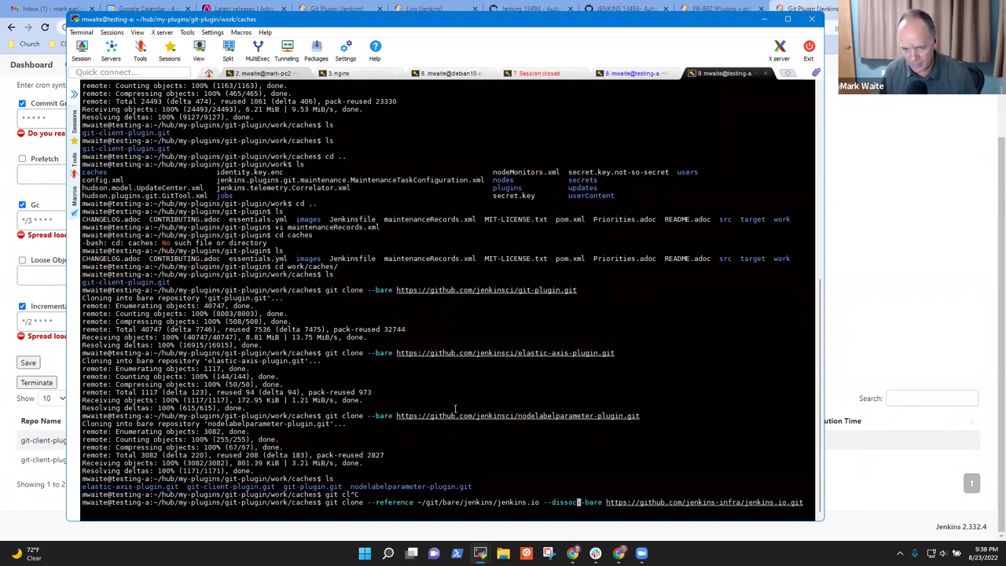
type("te")
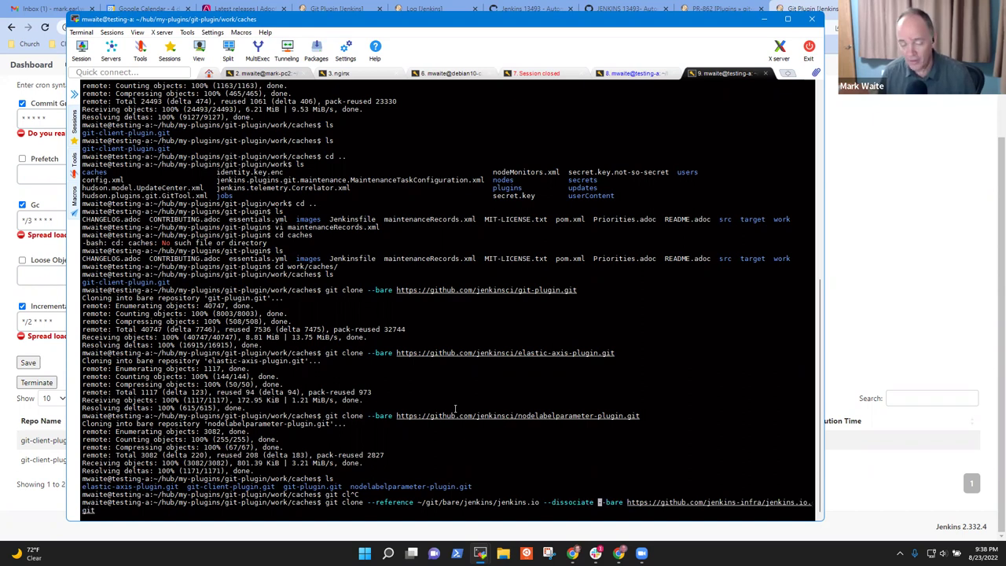
key("Return")
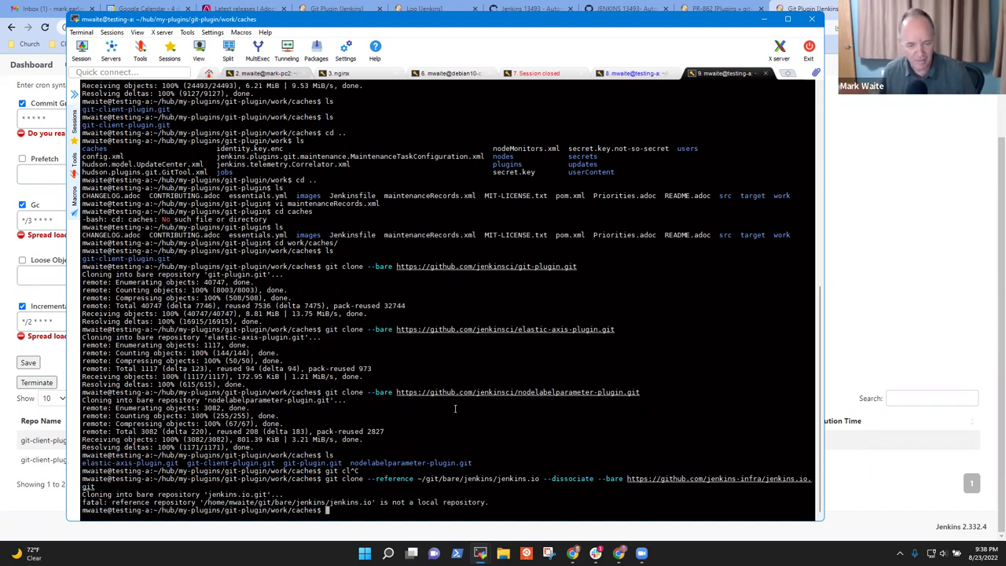
Start trimming the reference path in the recalled clone command, then abandon it.
key("Up")
key("Home")
key("ctrl+Right")
key("ctrl+Right")
key("ctrl+Right")
key("ctrl+Right")
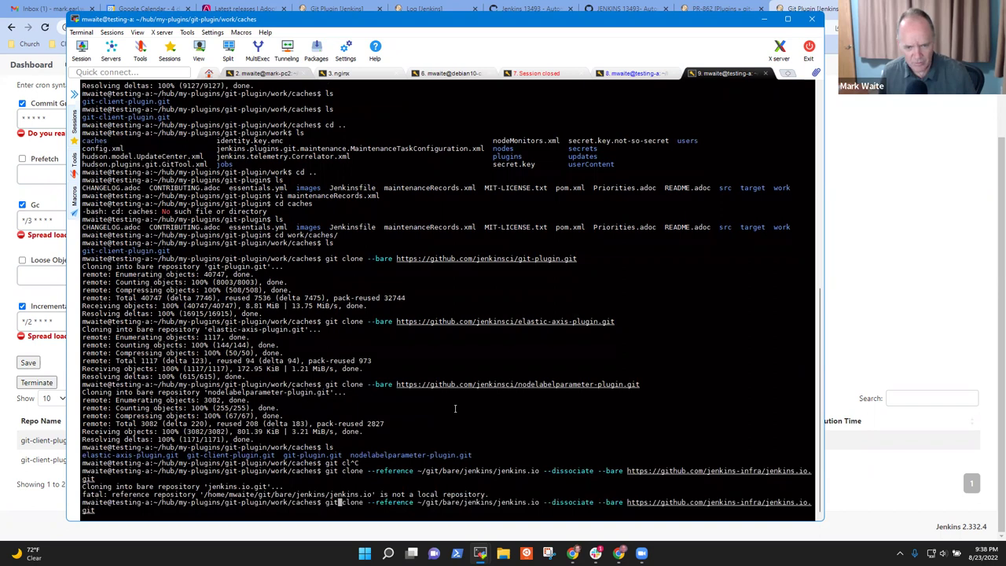
key("ctrl+Right")
key("ctrl+Right")
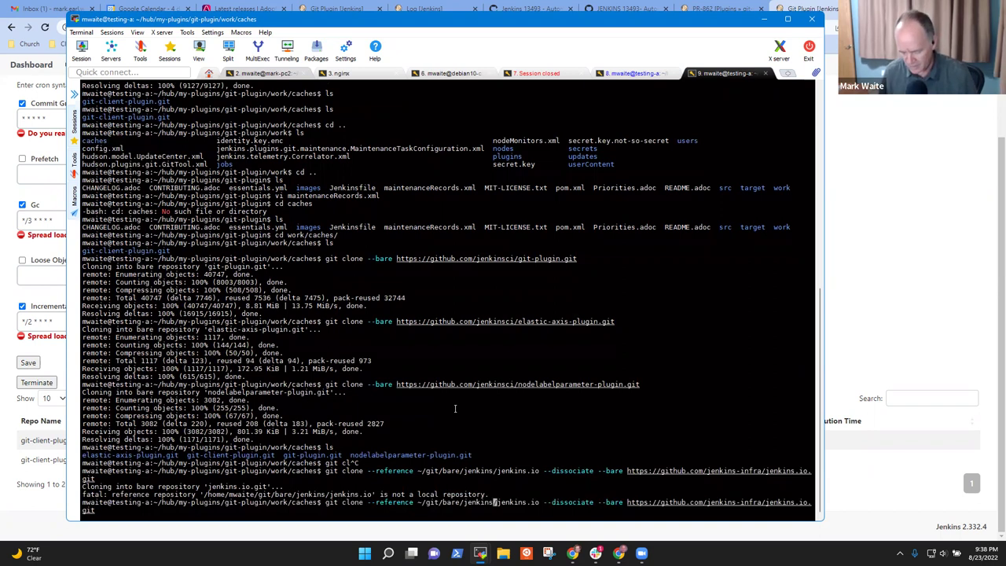
key("ctrl+Left")
key("Delete")
key("Delete")
key("Delete")
key("Delete")
key("Delete")
key("Delete")
key("Delete")
key("Delete")
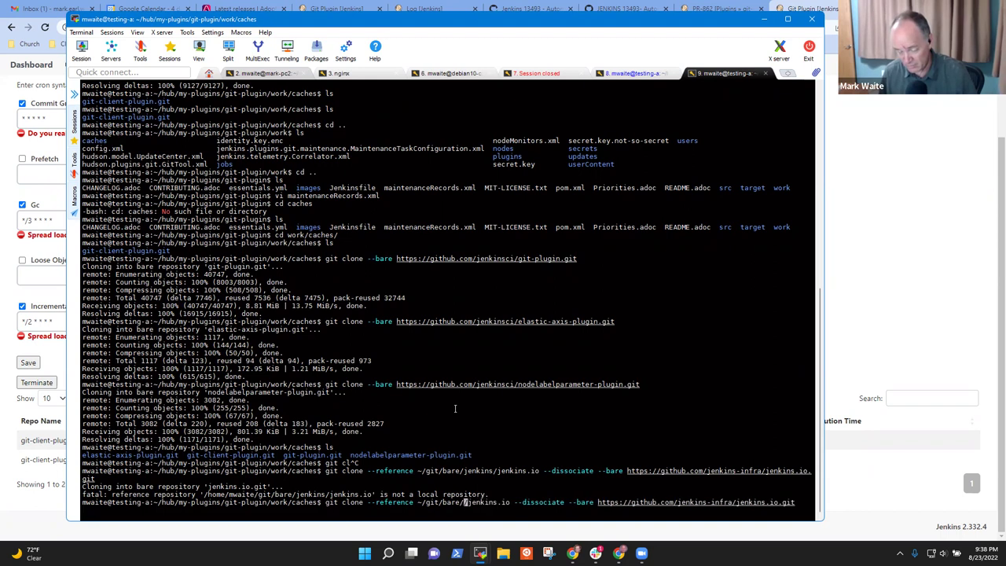
type("/")
key("ctrl+Left")
key("ctrl+Left")
key("ctrl+Left")
key("ctrl+Left")
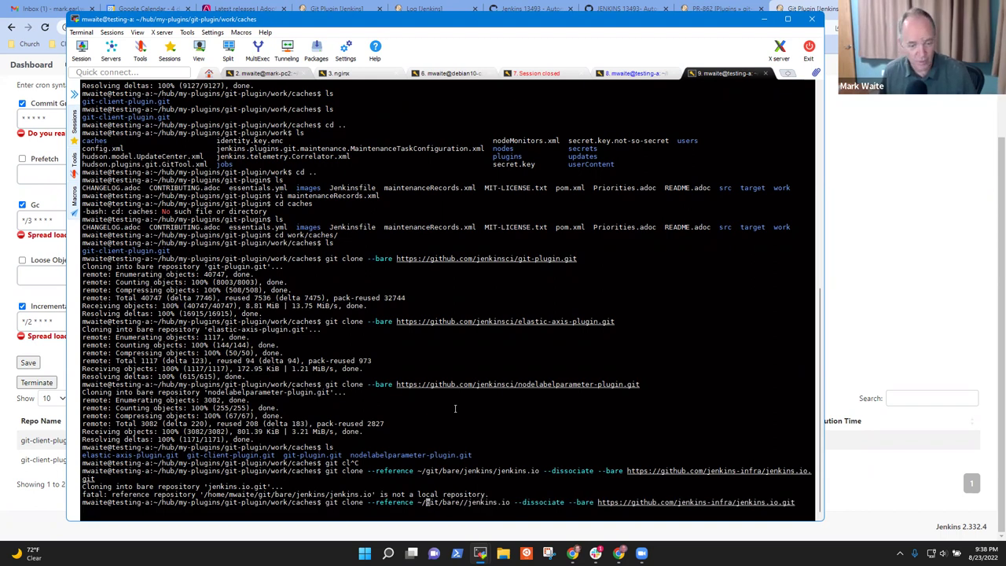
key("ctrl+c")
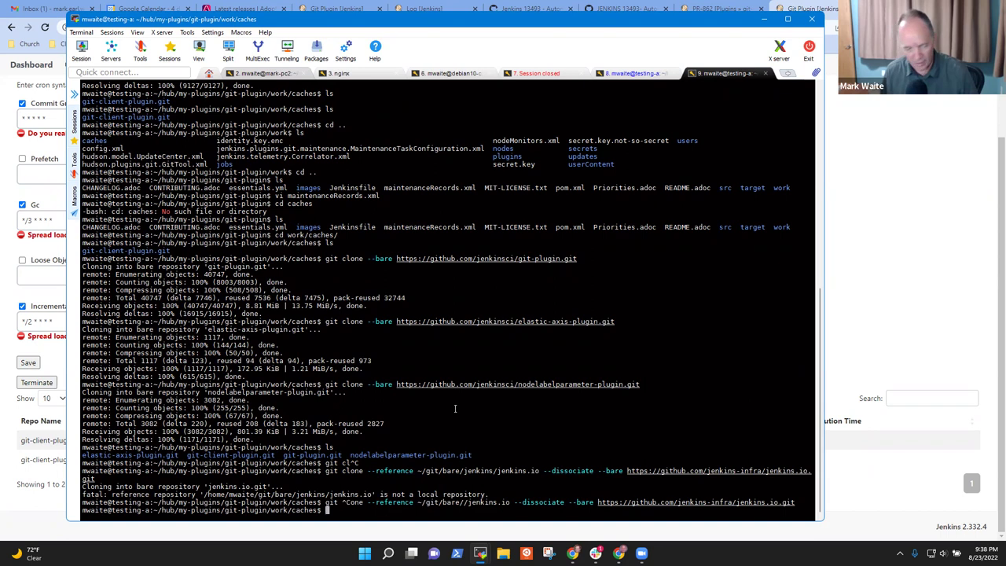
List the local bare Jenkins repositories in ~/git/bare/jenkins/.
type("sa")
key("Return")
type("ls ~/git/bare/jenkins/")
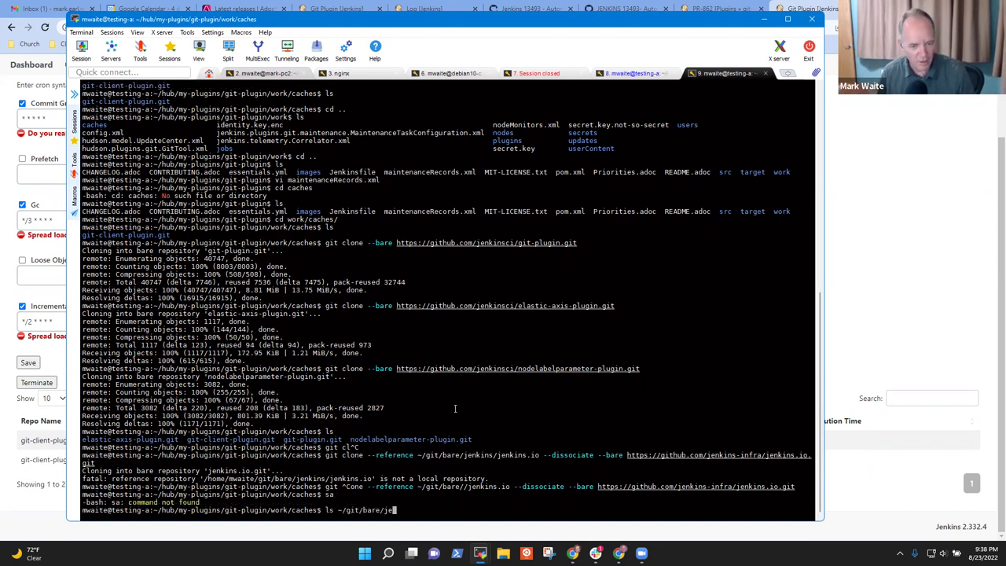
key("Return")
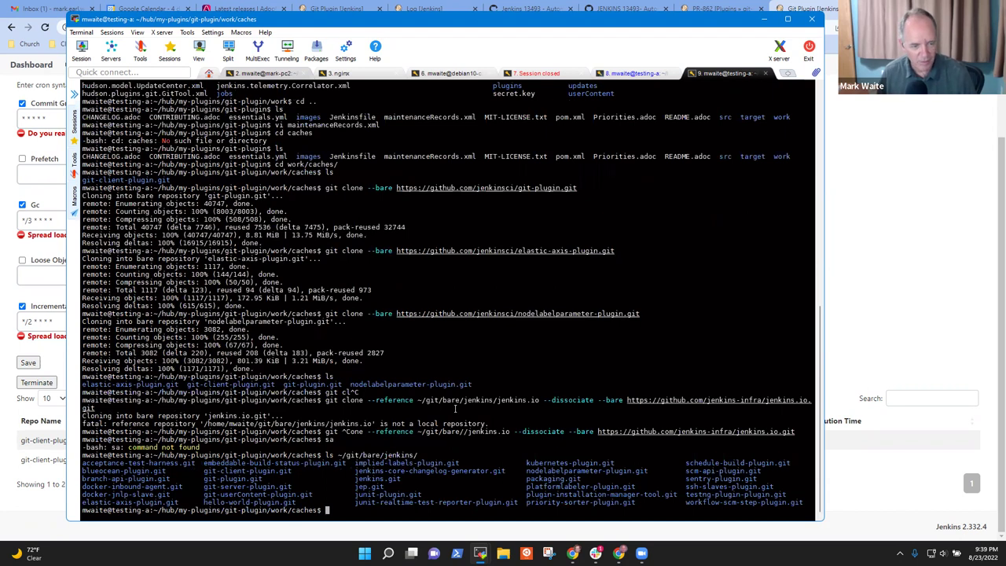
Rerun the nodelabelparameter bare clone command with the name changed to junit.
type("ls")
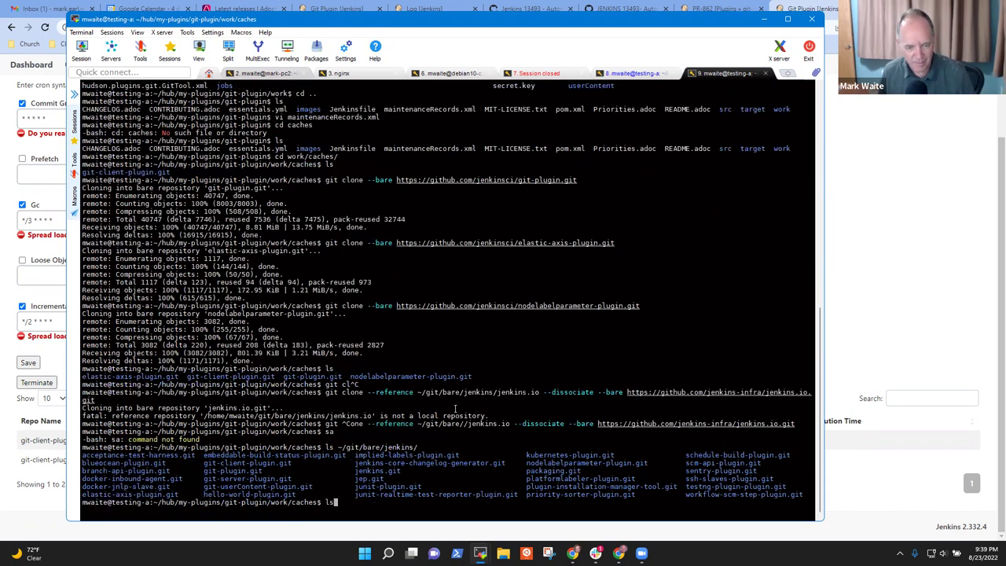
key("Up")
key("Up")
key("Up")
key("Up")
key("Up")
key("Up")
key("ctrl+Left")
key("ctrl+Left")
key("ctrl+Left")
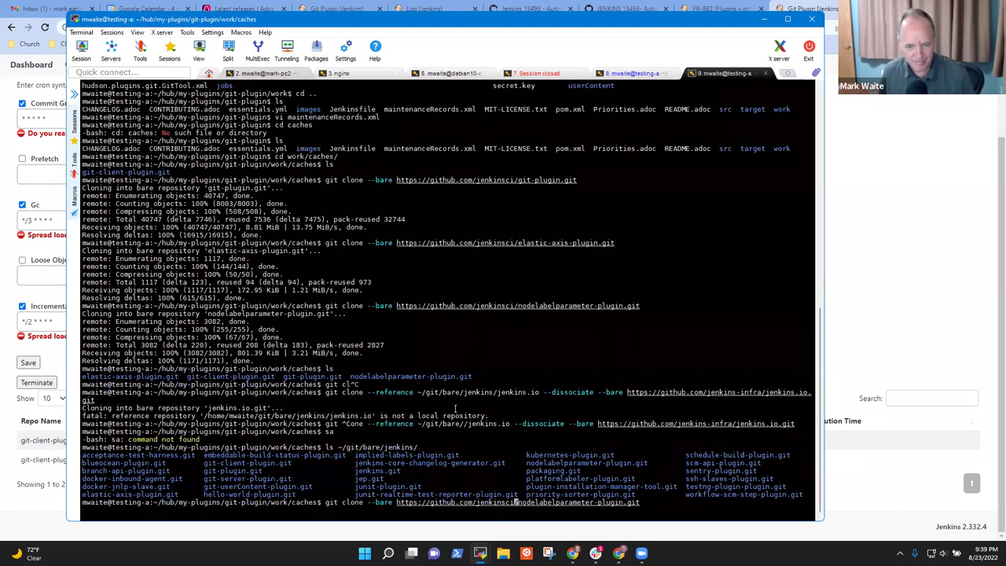
key("alt+d")
type("junit")
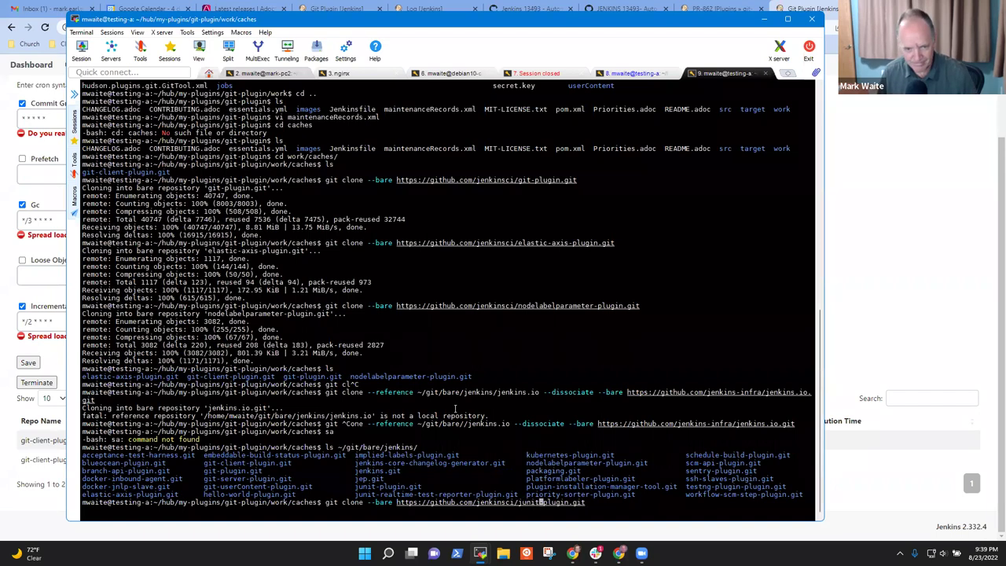
key("Return")
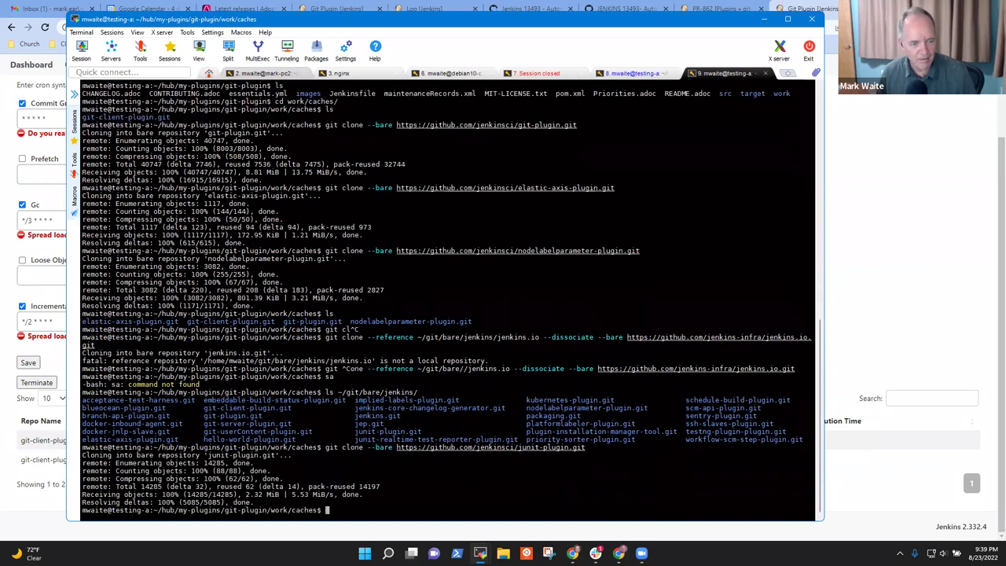
Reload Git Maintenance to show four runs, toggling Show entries to 25 and back to 10.
left_click(39, 528)
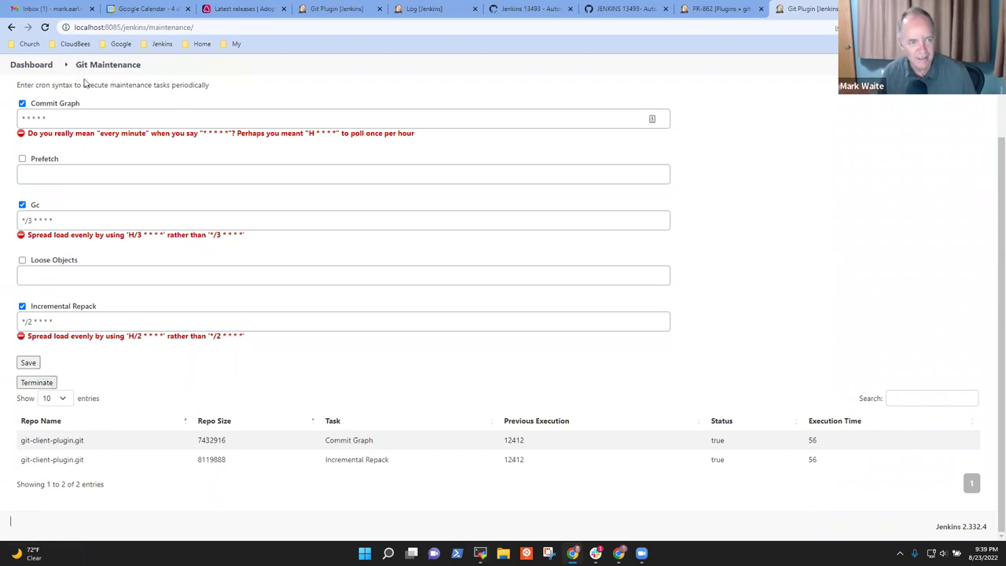
left_click(107, 65)
scroll(226, 334, "down", 1)
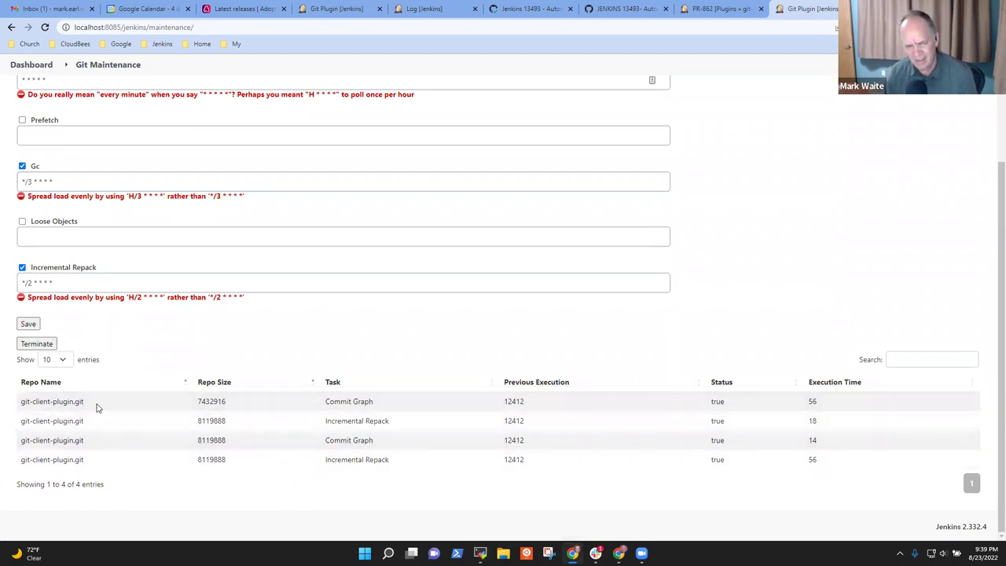
left_click(62, 361)
left_click(47, 387)
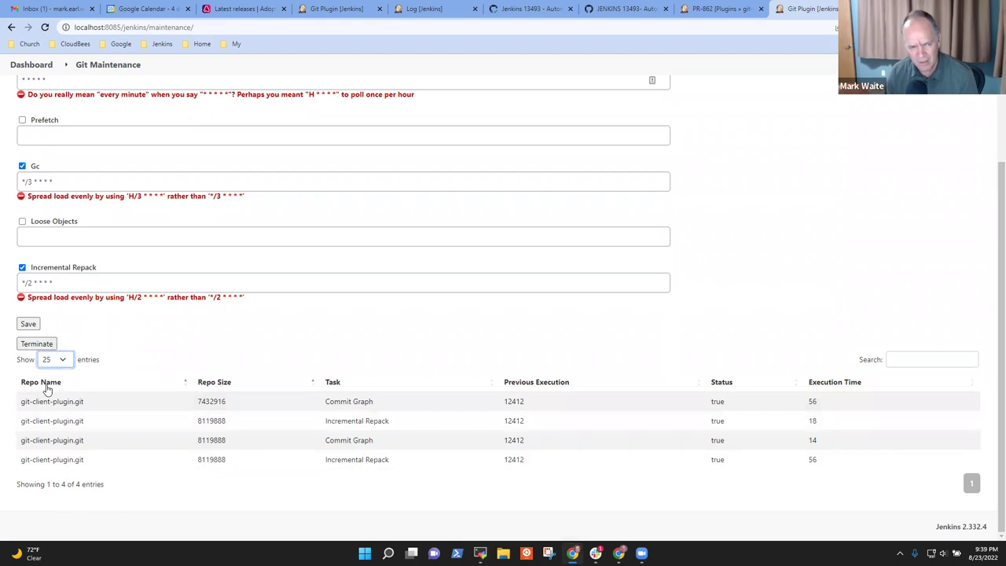
left_click(61, 360)
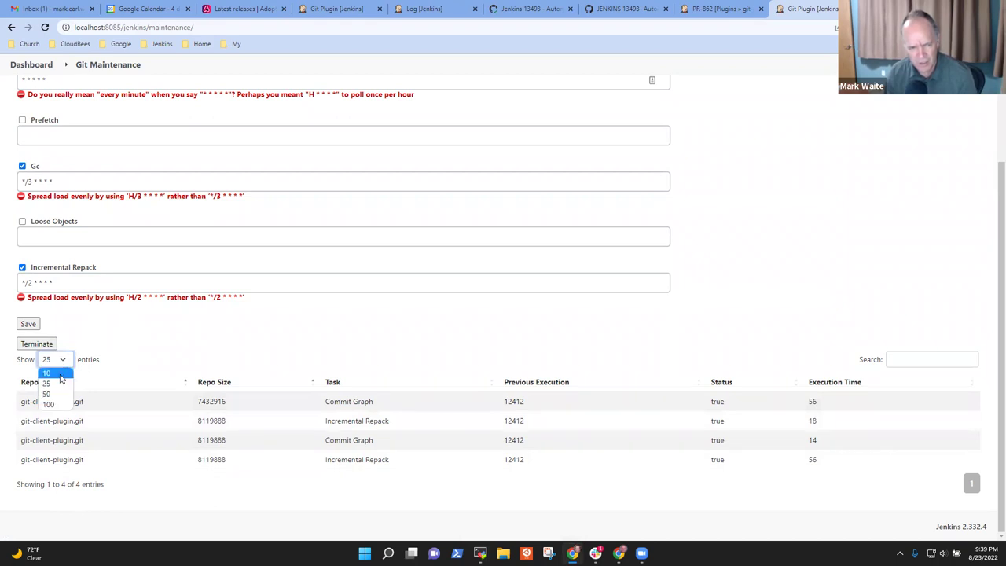
left_click(60, 374)
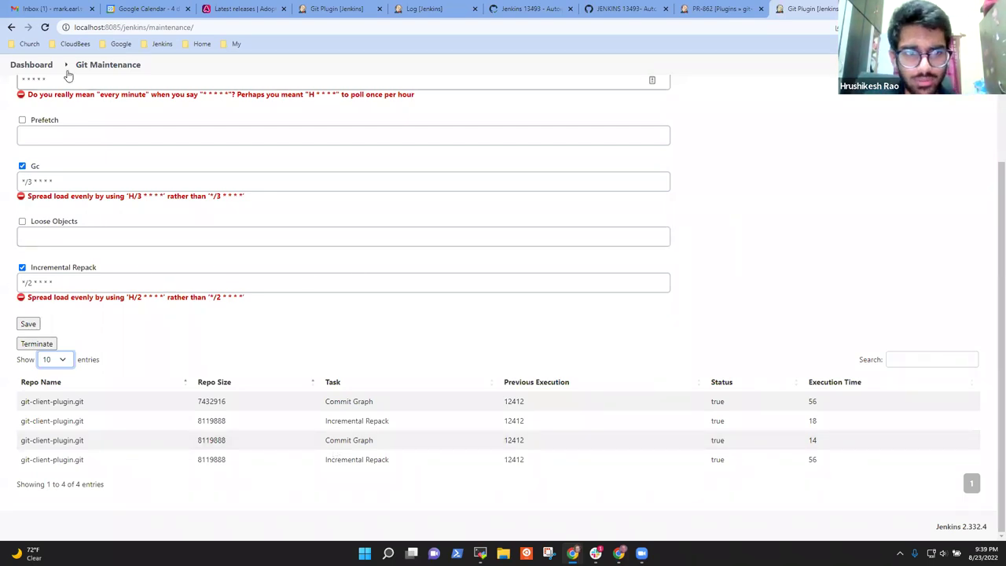
left_click(110, 68)
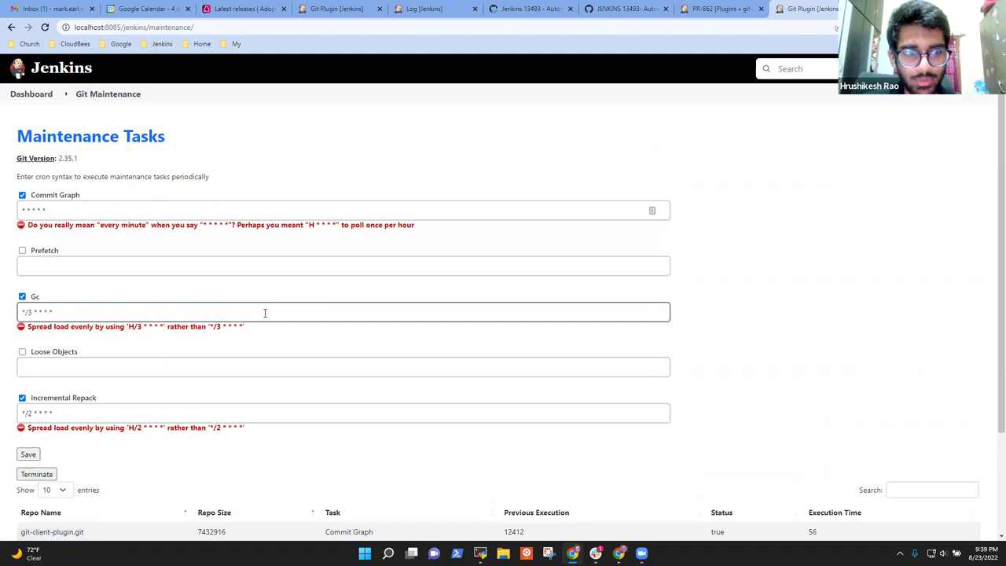
scroll(291, 322, "down", 2)
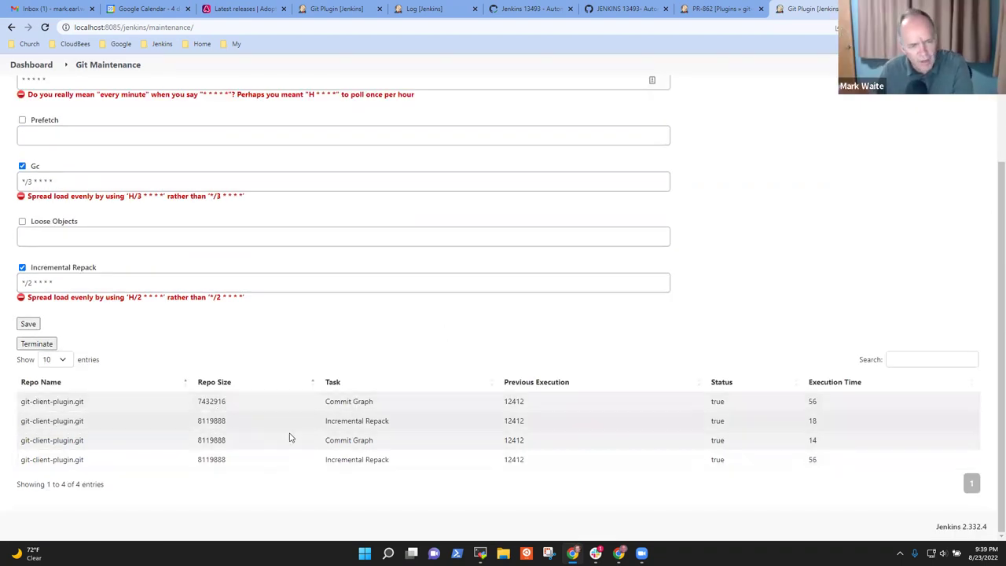
double_click(211, 401)
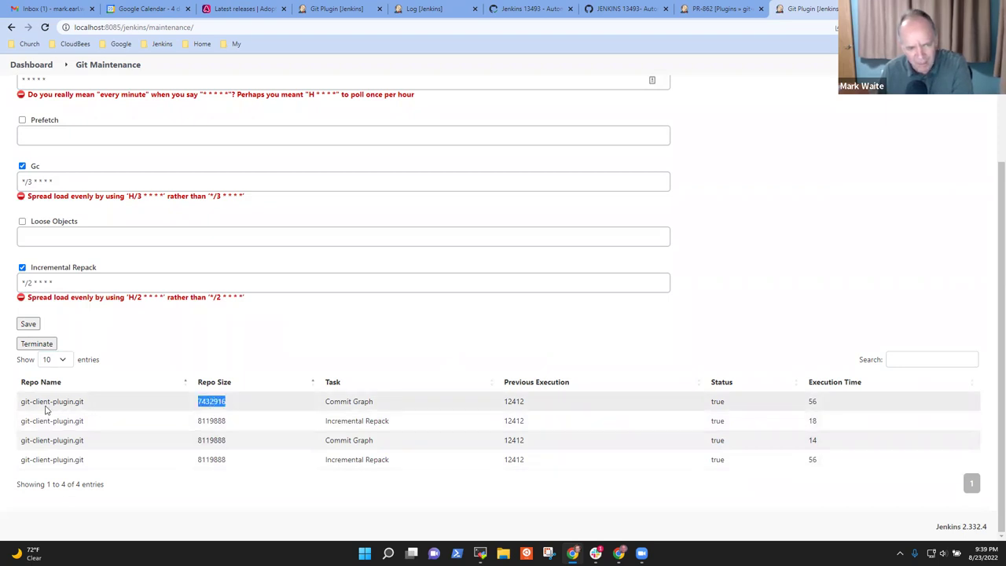
left_click(209, 404)
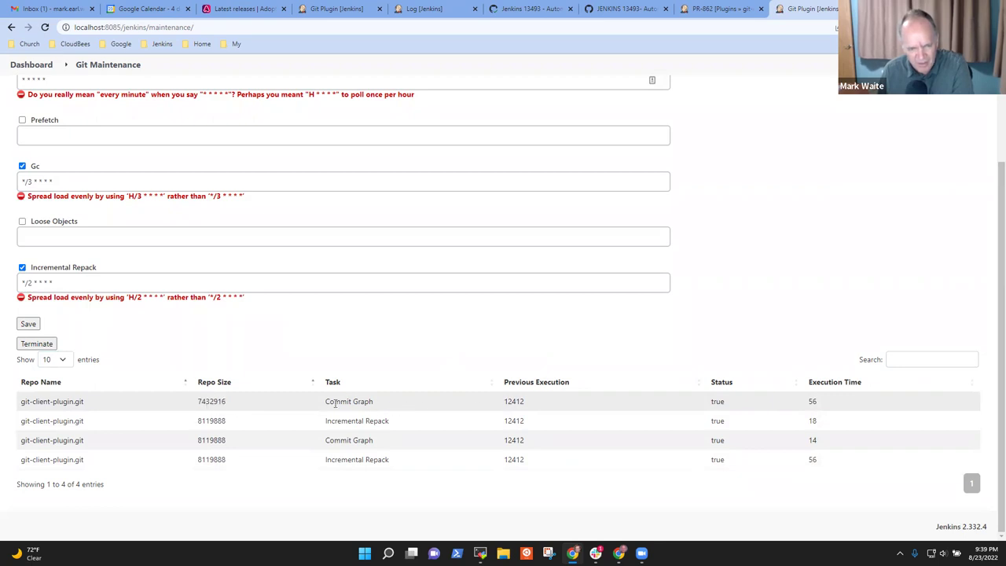
left_click_drag(327, 402, 370, 404)
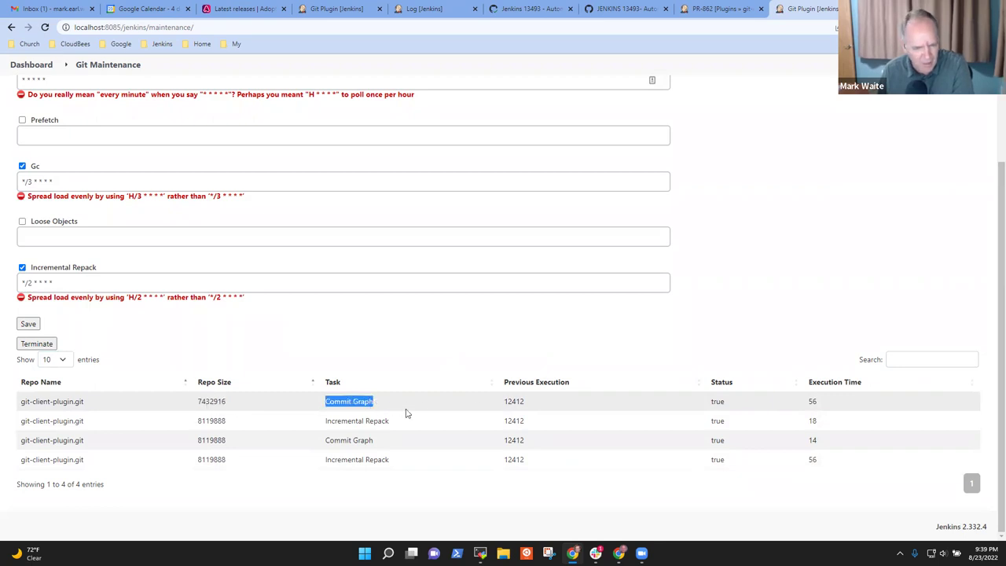
double_click(208, 403)
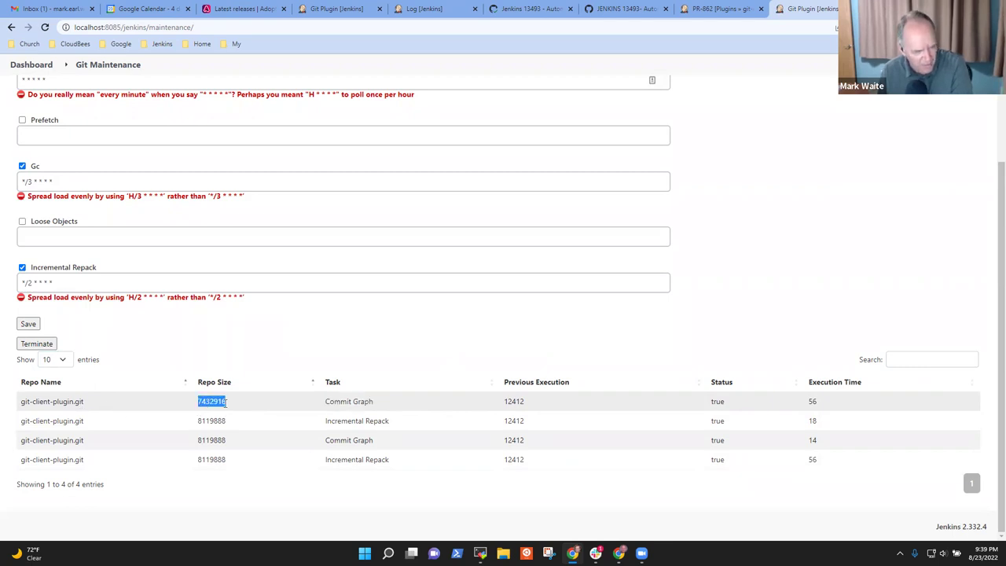
double_click(212, 421)
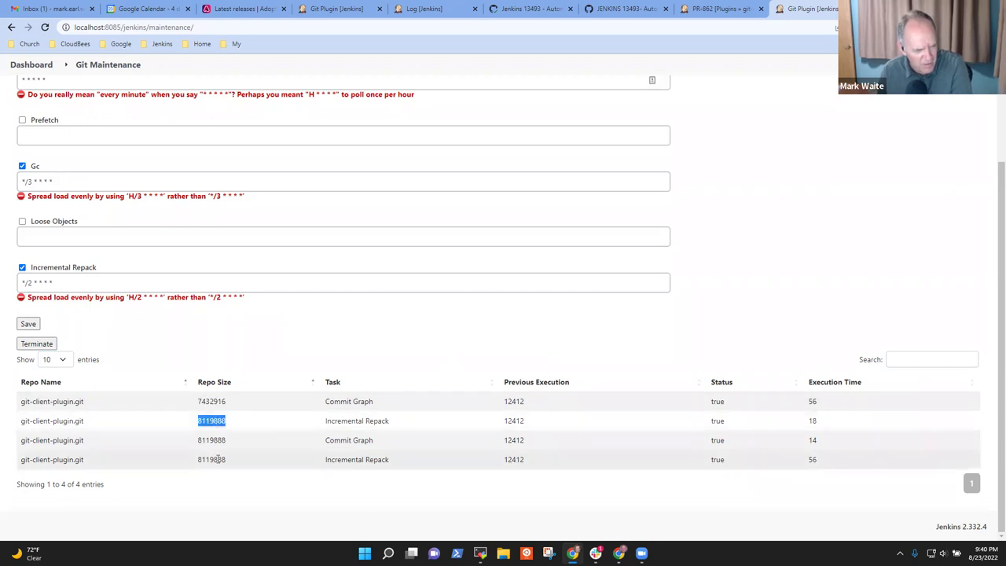
double_click(213, 440)
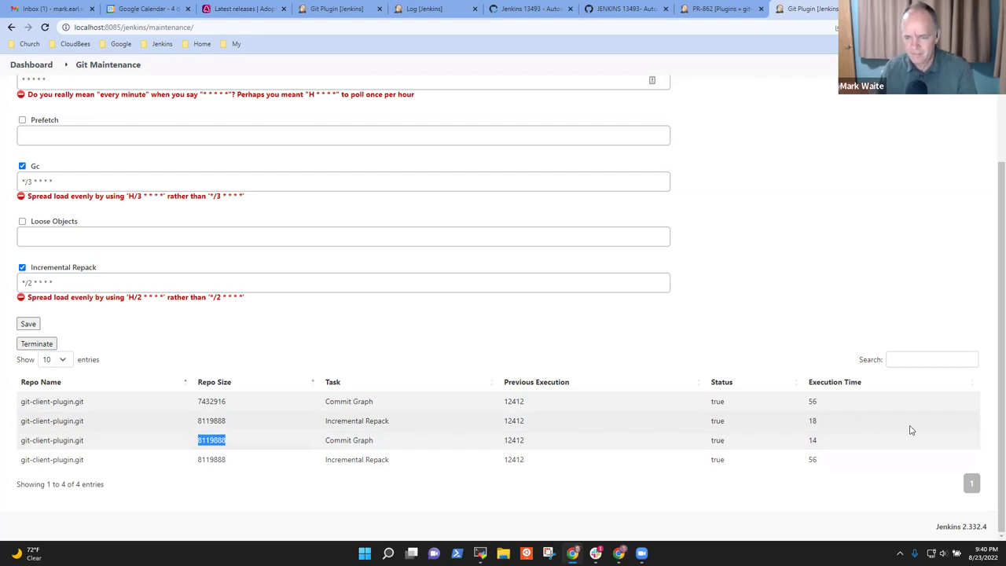
left_click(110, 65)
scroll(337, 154, "down", 1)
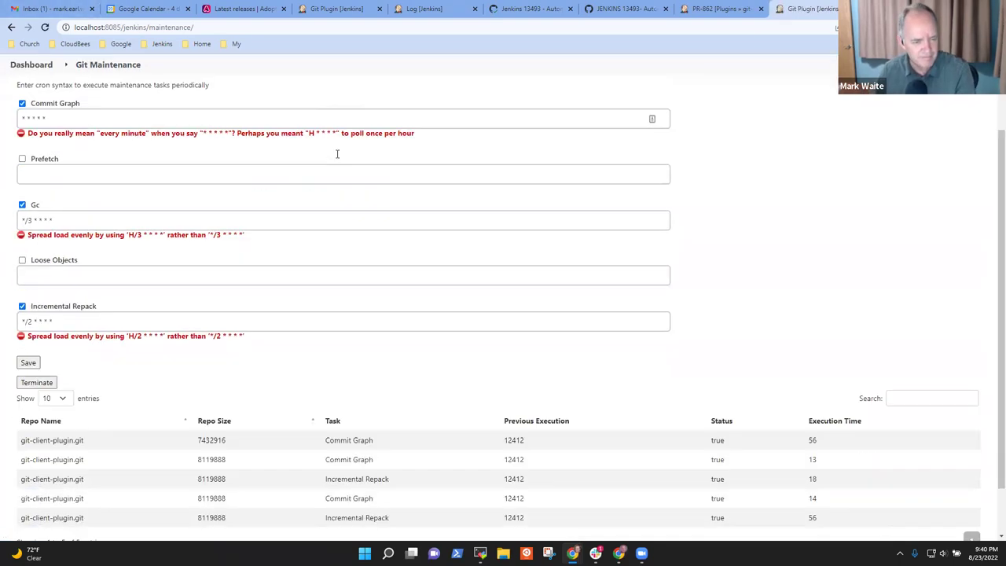
scroll(338, 154, "down", 1)
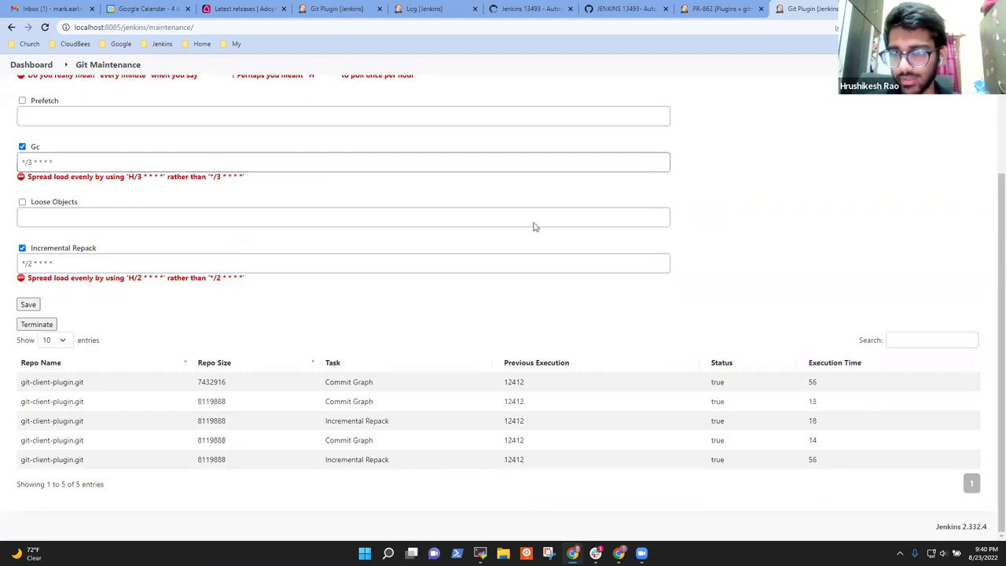
left_click(905, 343)
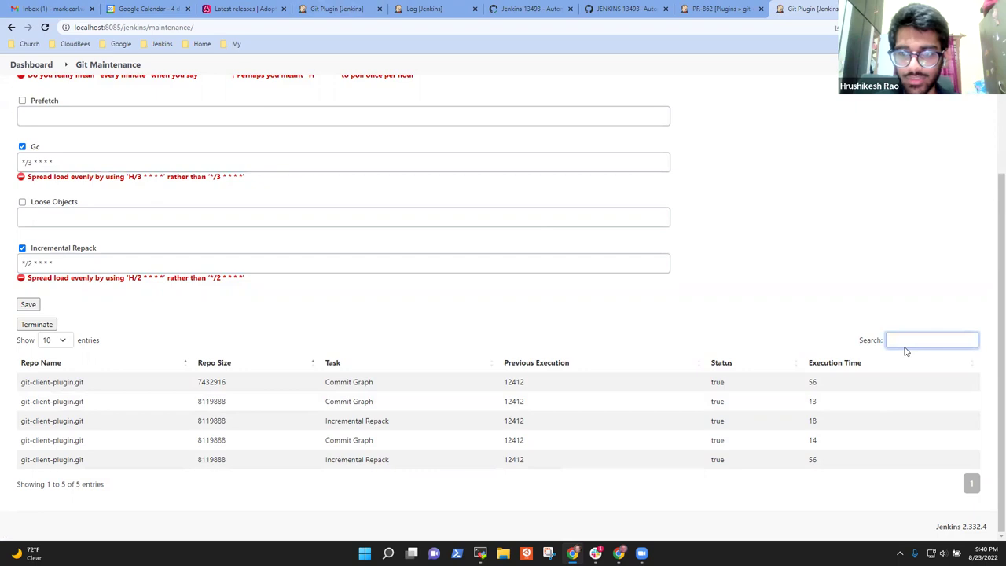
type("client")
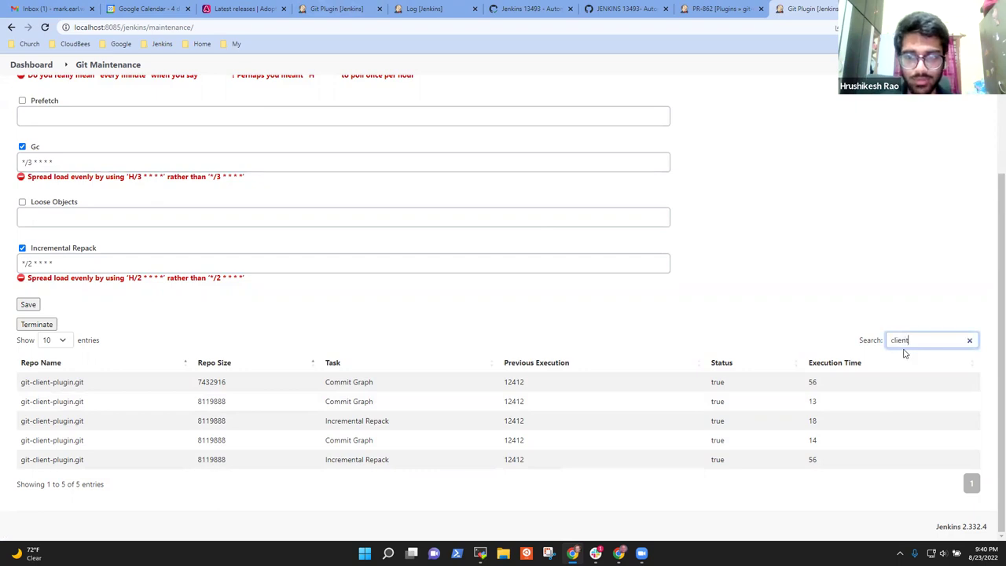
key("ctrl+a")
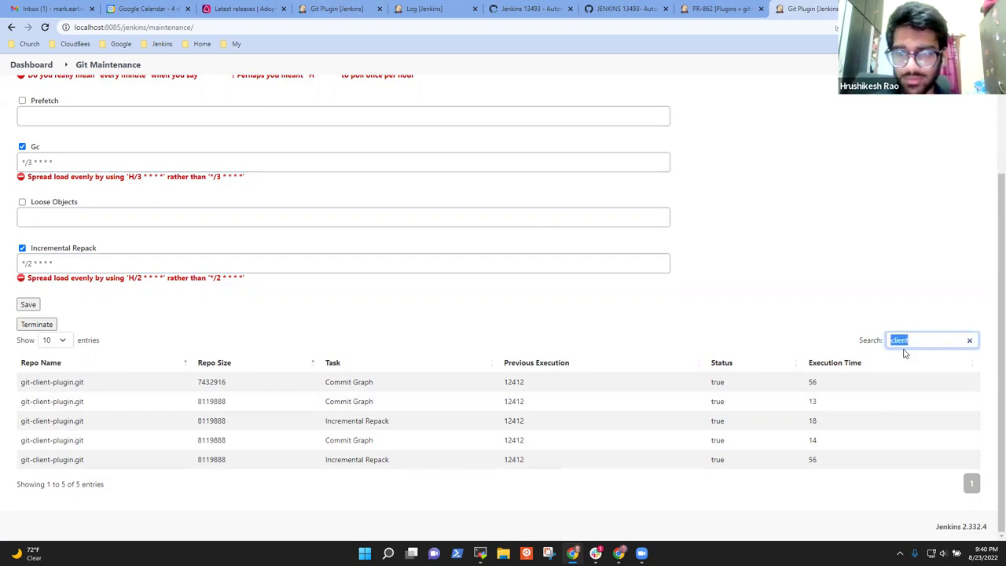
key("BackSpace")
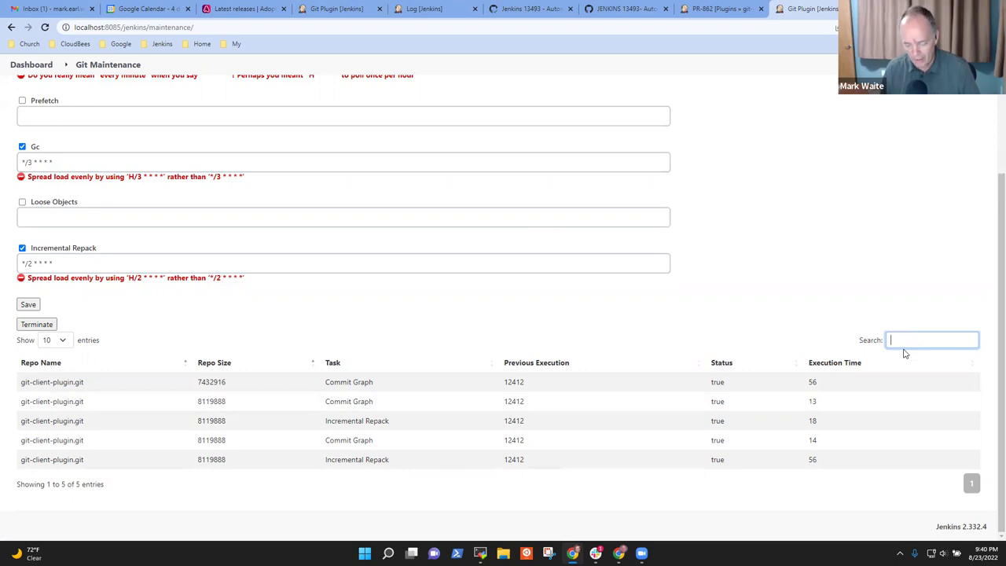
type("18")
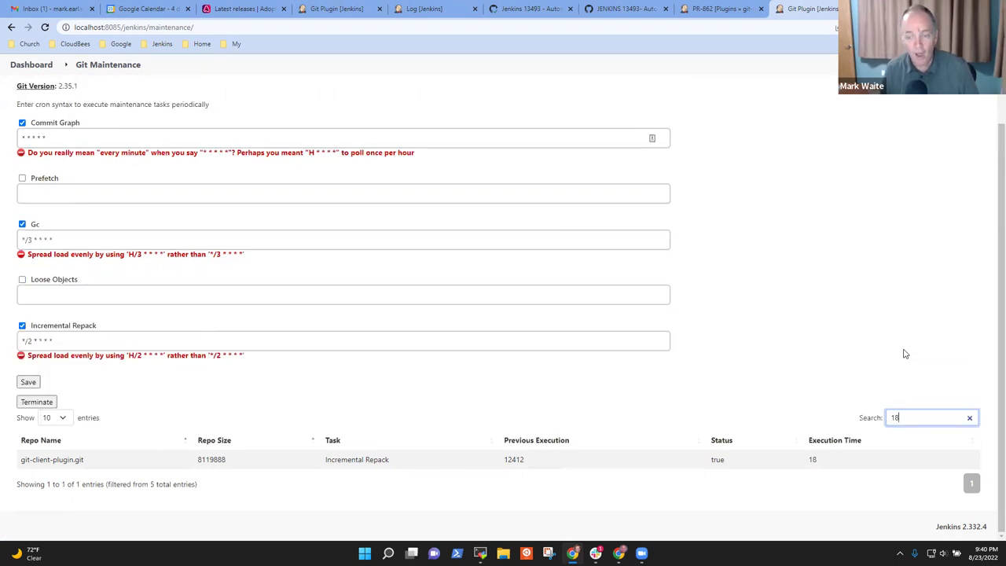
key("BackSpace")
key("BackSpace")
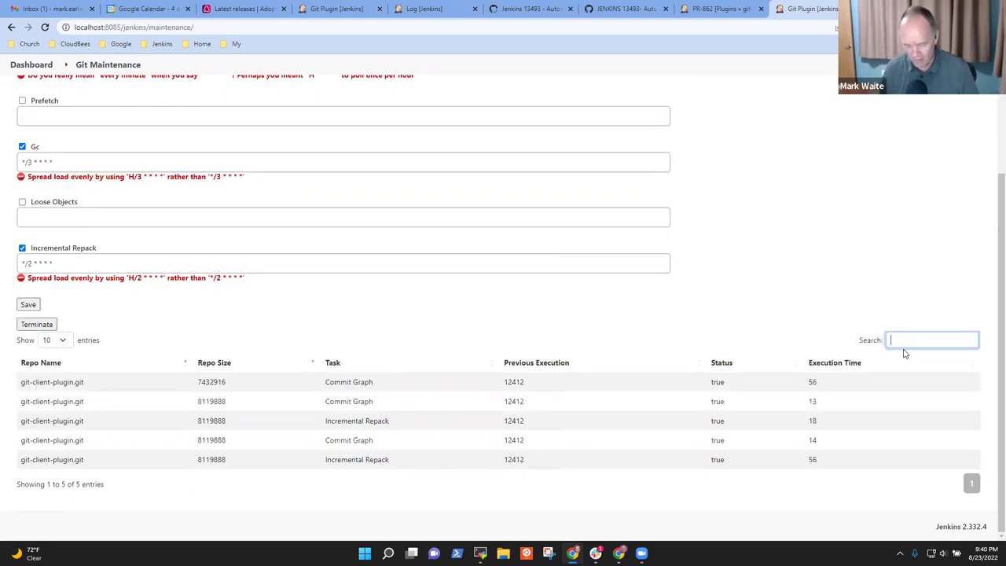
type("56")
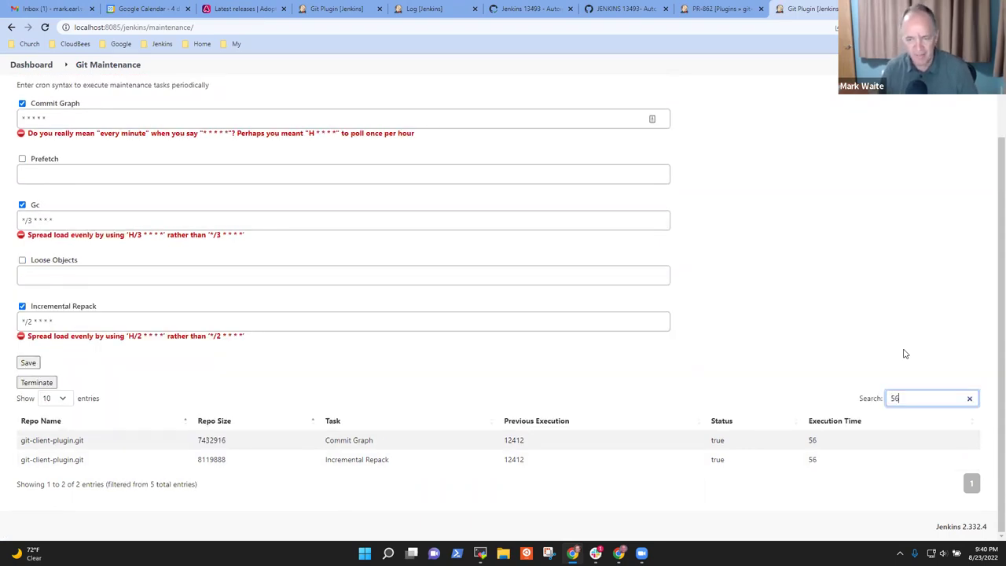
key("BackSpace")
key("BackSpace")
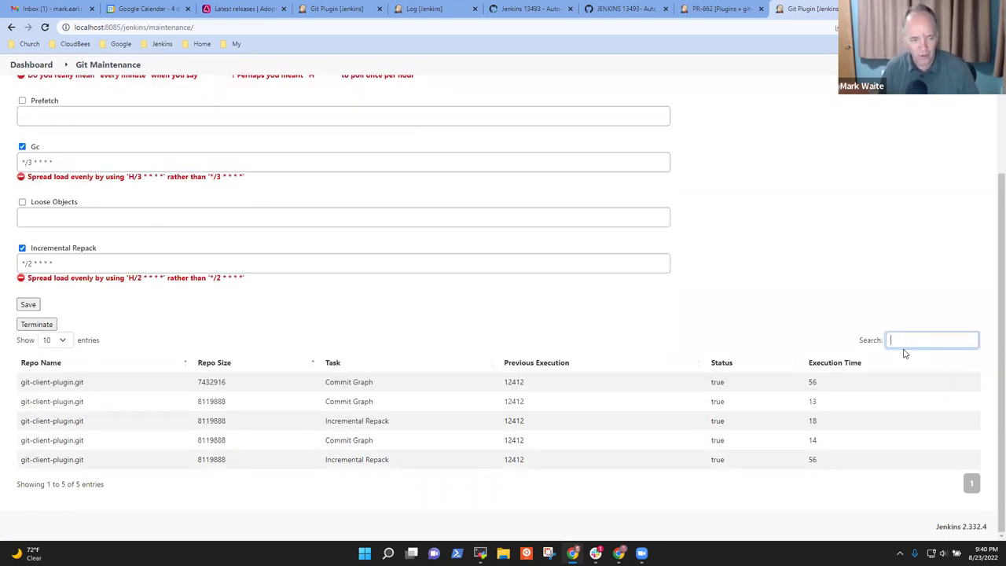
double_click(210, 382)
key("ctrl+c")
left_click(909, 338)
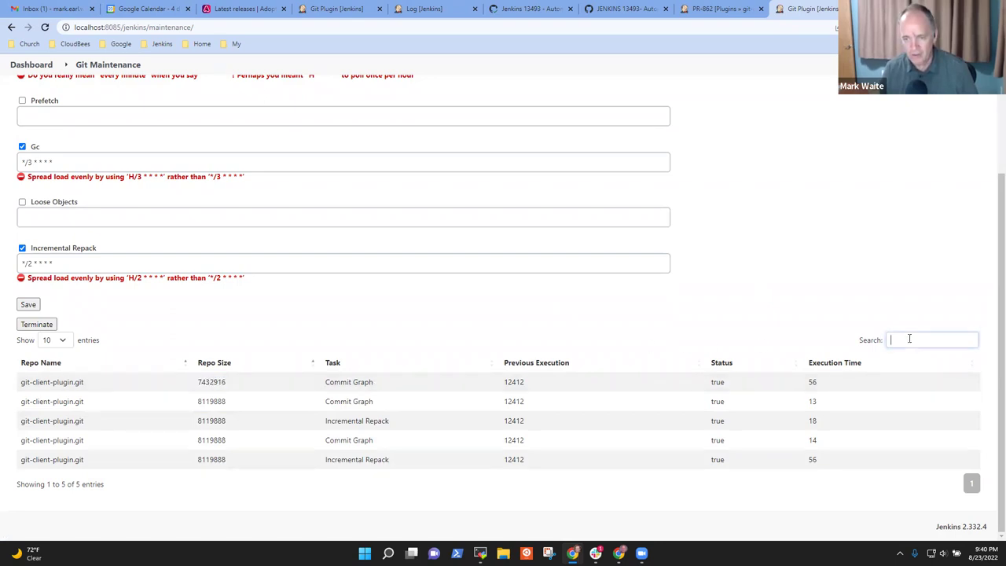
key("ctrl+v")
key("ctrl+a")
key("BackSpace")
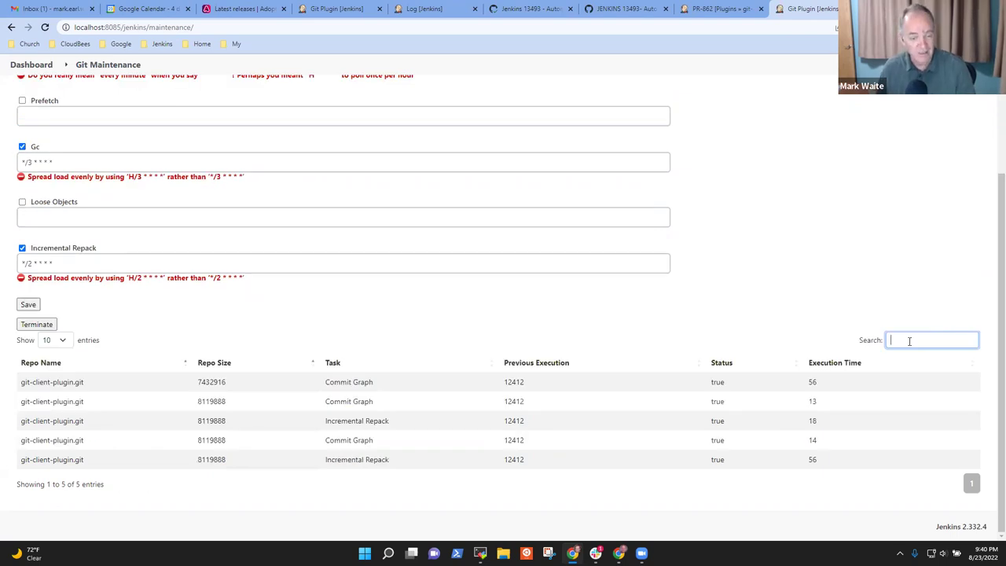
type("coMMMIT")
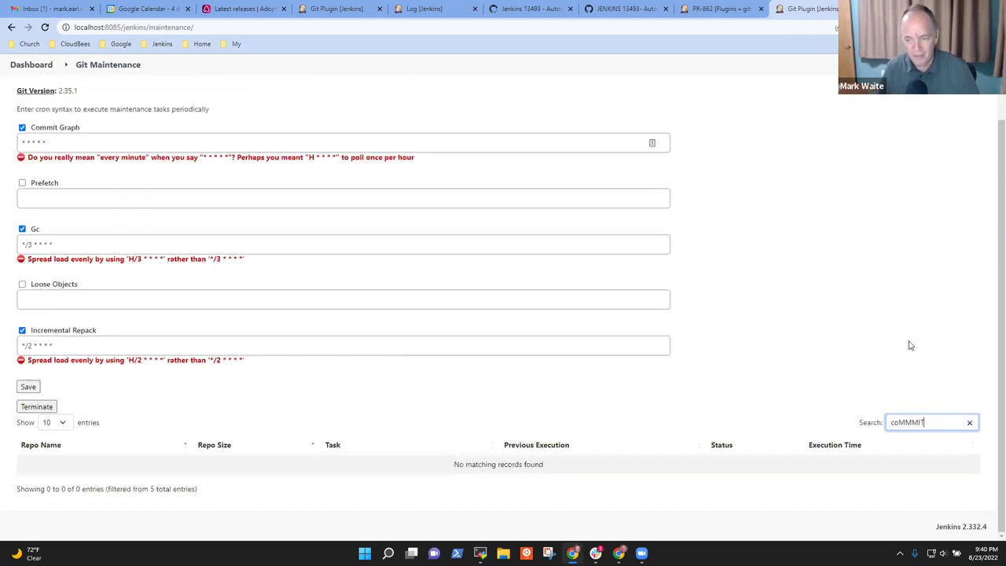
key("ctrl+a")
key("BackSpace")
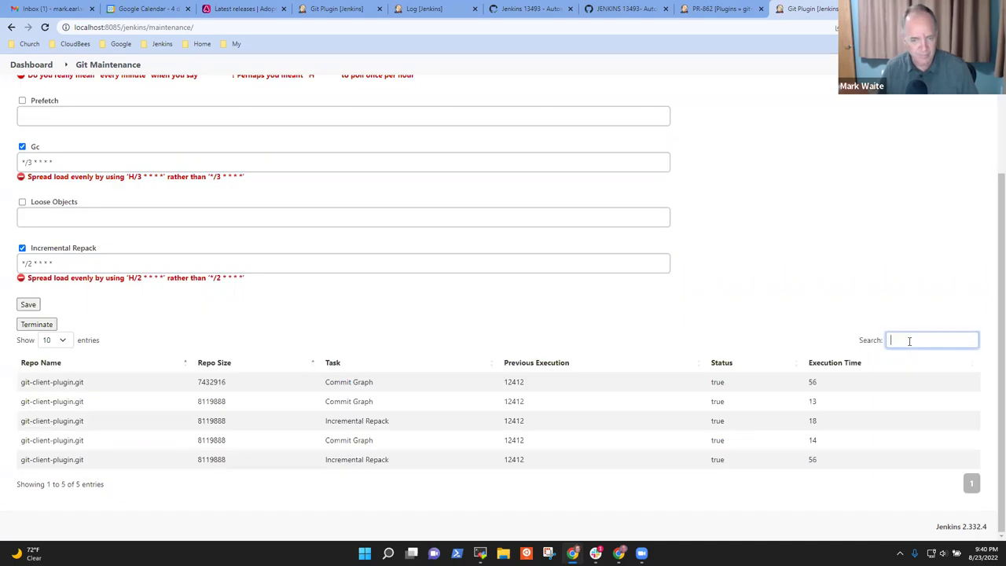
type("true")
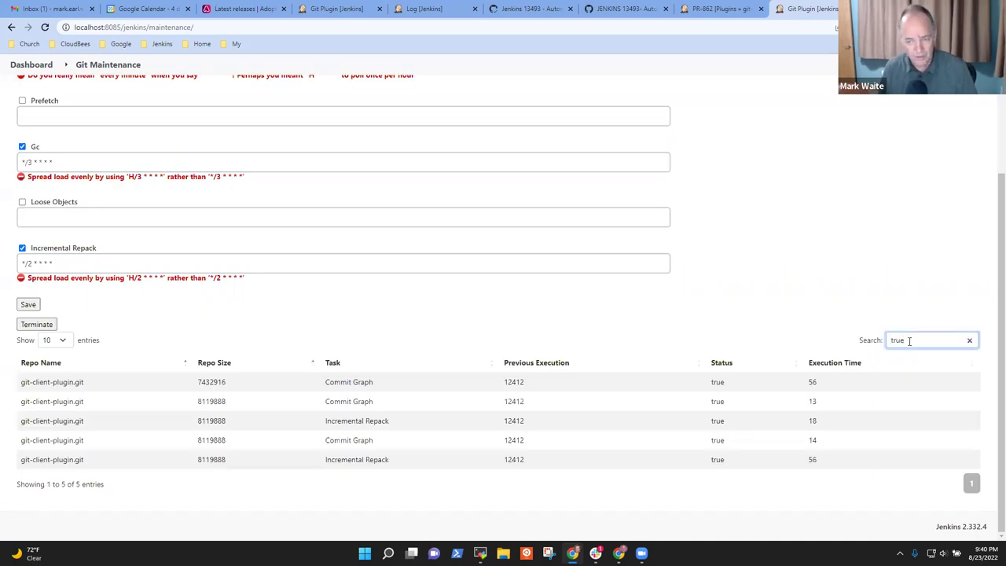
key("ctrl+a")
key("BackSpace")
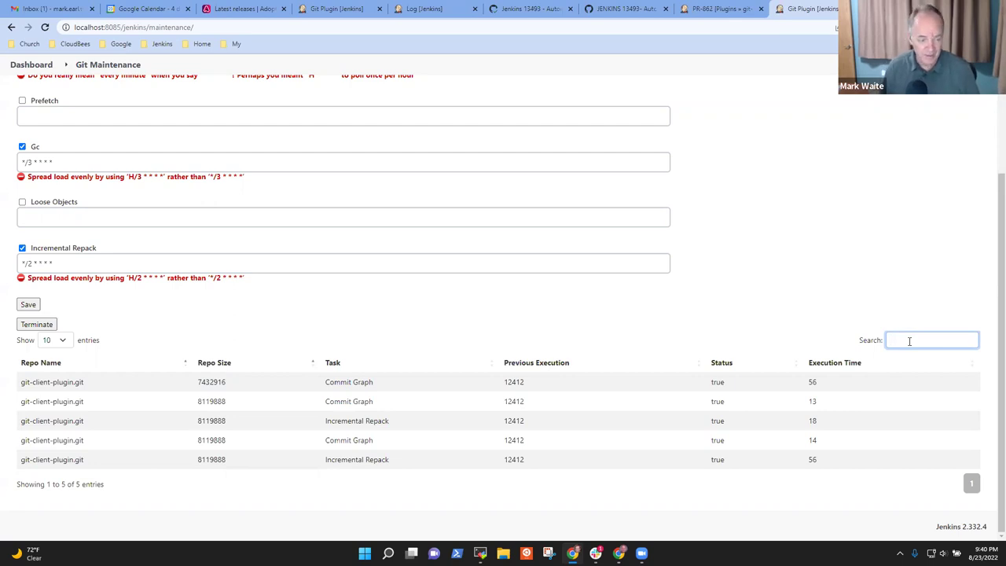
type("git-client")
key("ctrl+a")
key("BackSpace")
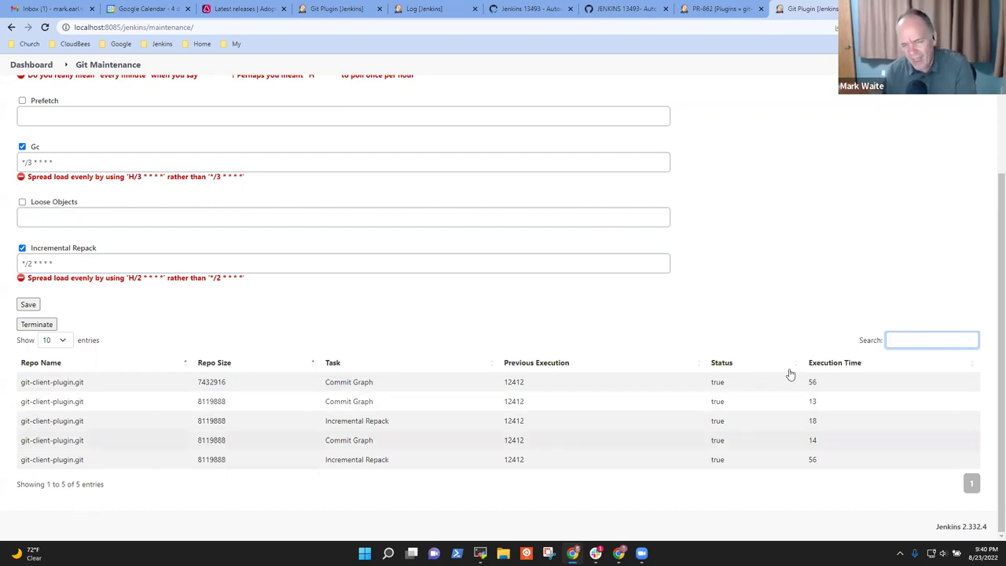
scroll(267, 370, "up", 3)
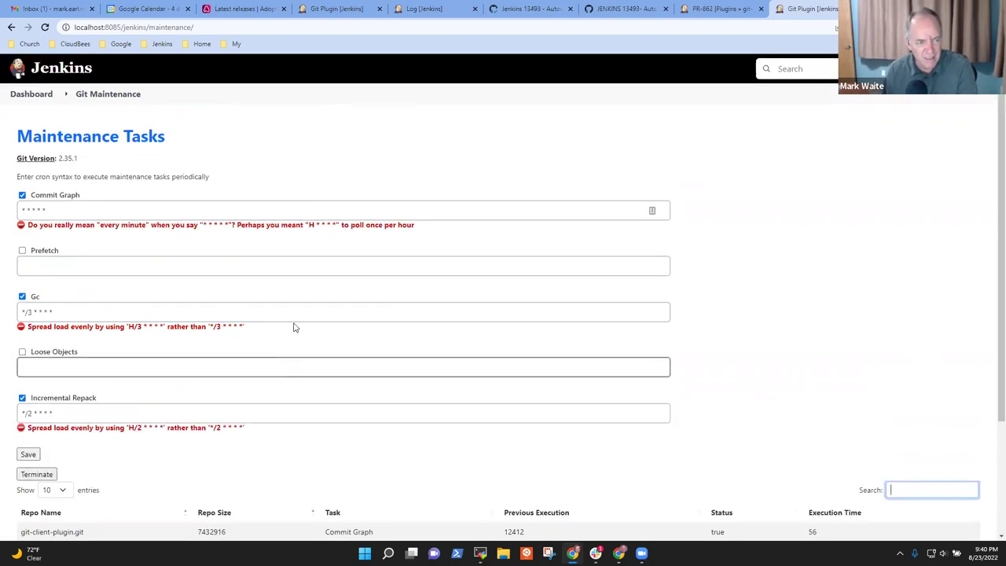
Reload the Git Maintenance page twice to fetch the newest executions.
left_click(115, 95)
scroll(283, 330, "down", 3)
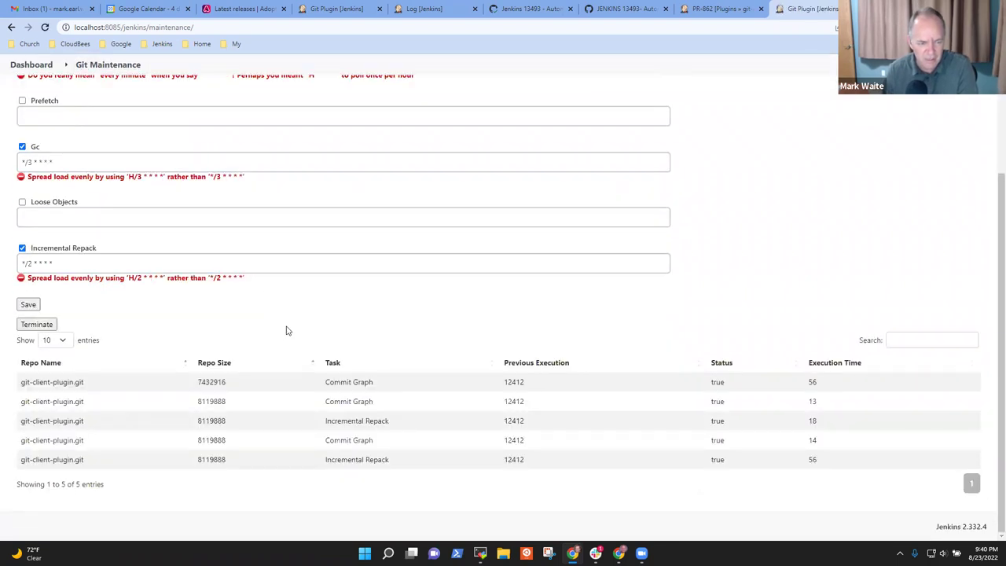
left_click(107, 65)
scroll(640, 312, "down", 3)
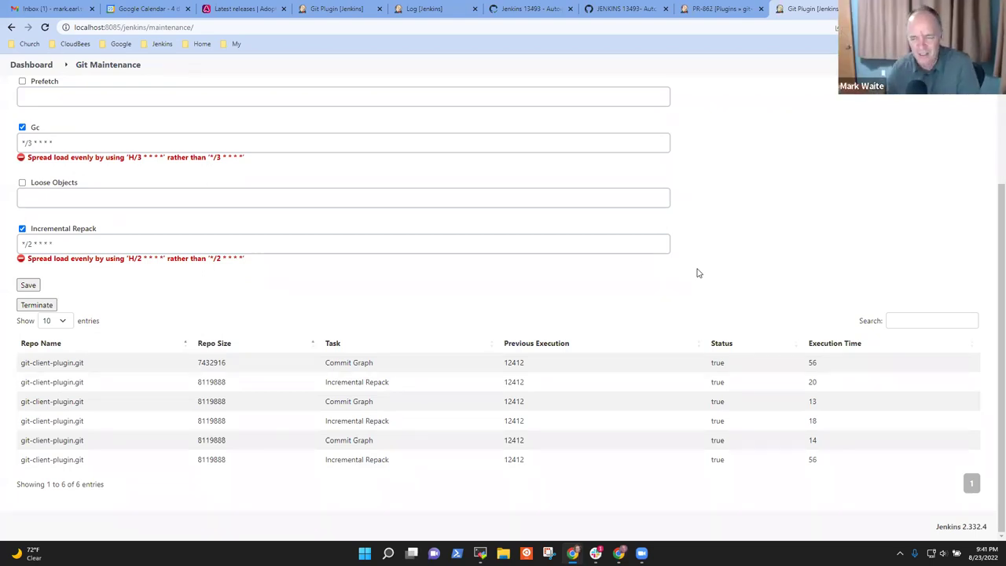
Filter the execution table by 'graph', clear the filter, and reload again.
left_click(920, 322)
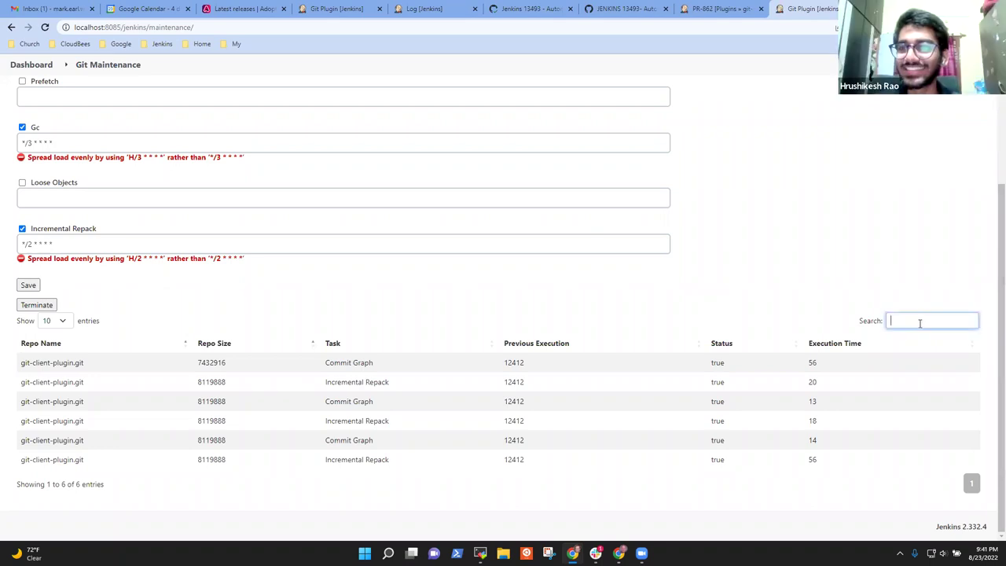
type("graph")
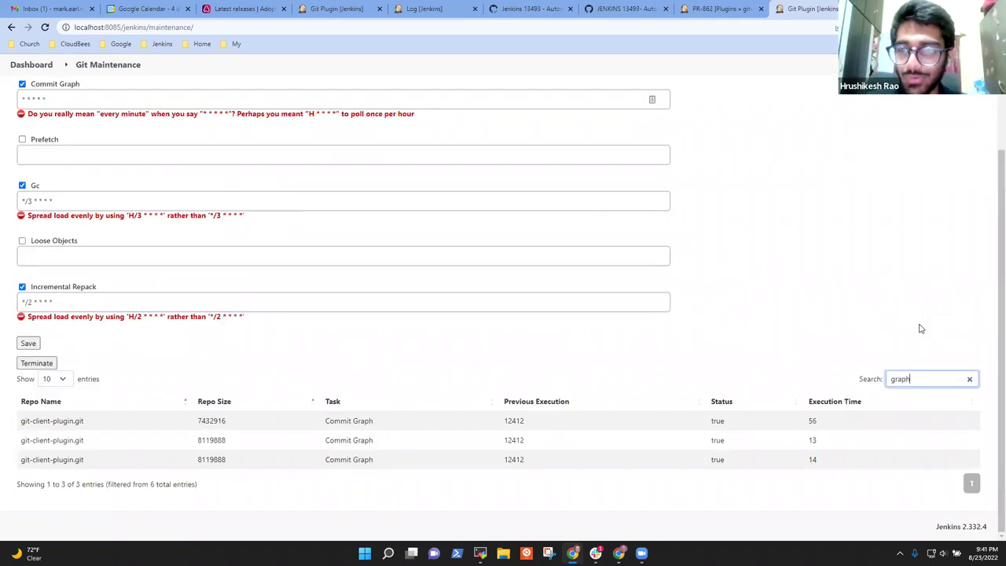
key("BackSpace")
key("BackSpace")
key("BackSpace")
key("BackSpace")
key("BackSpace")
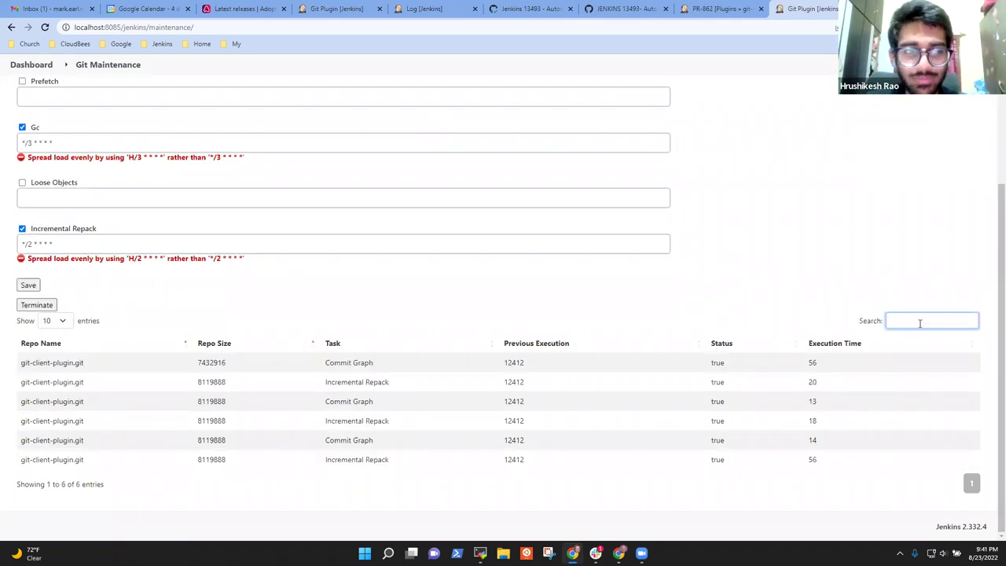
scroll(196, 162, "up", 3)
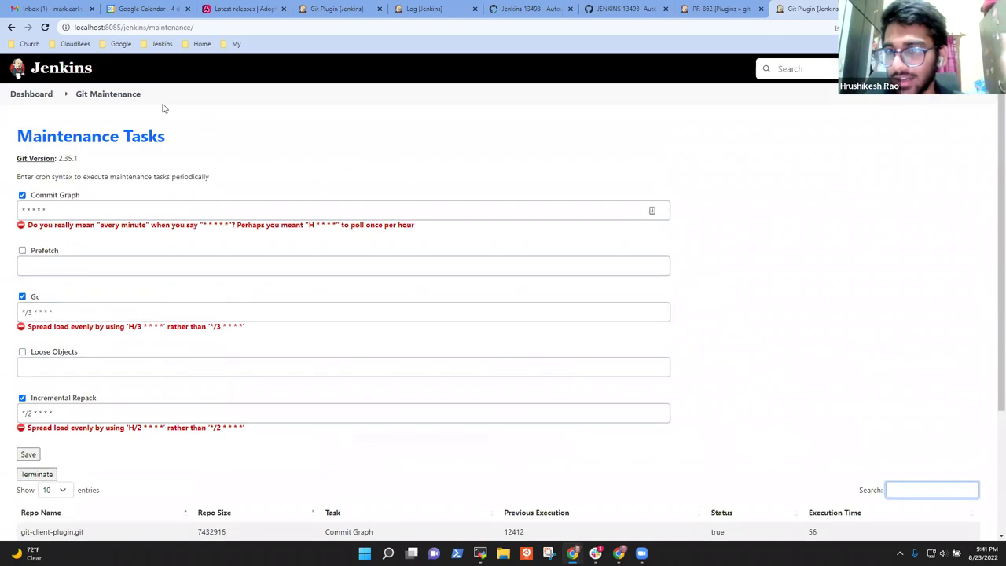
left_click(116, 94)
scroll(409, 220, "down", 3)
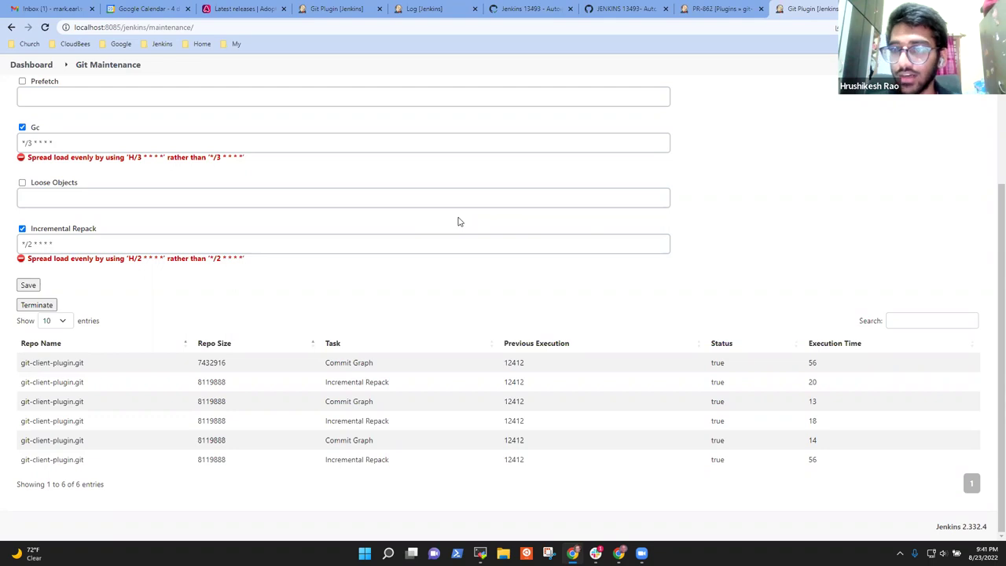
left_click(58, 321)
left_click(57, 365)
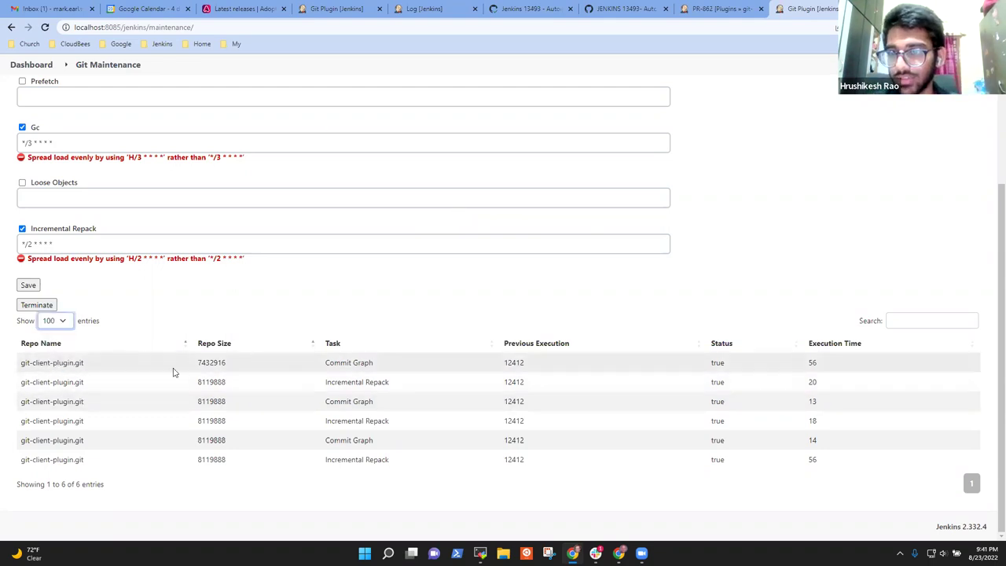
left_click(67, 323)
left_click(51, 337)
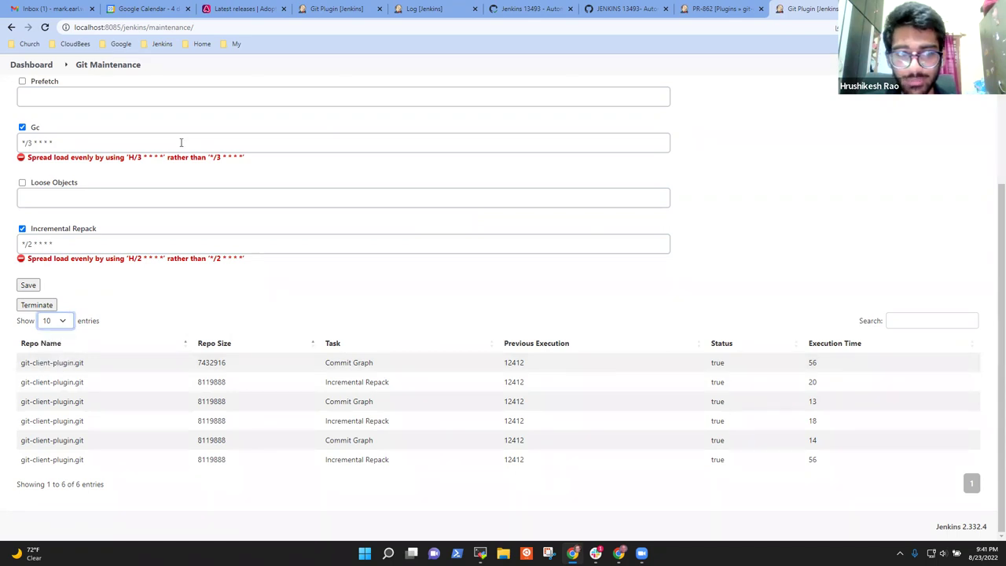
left_click(109, 66)
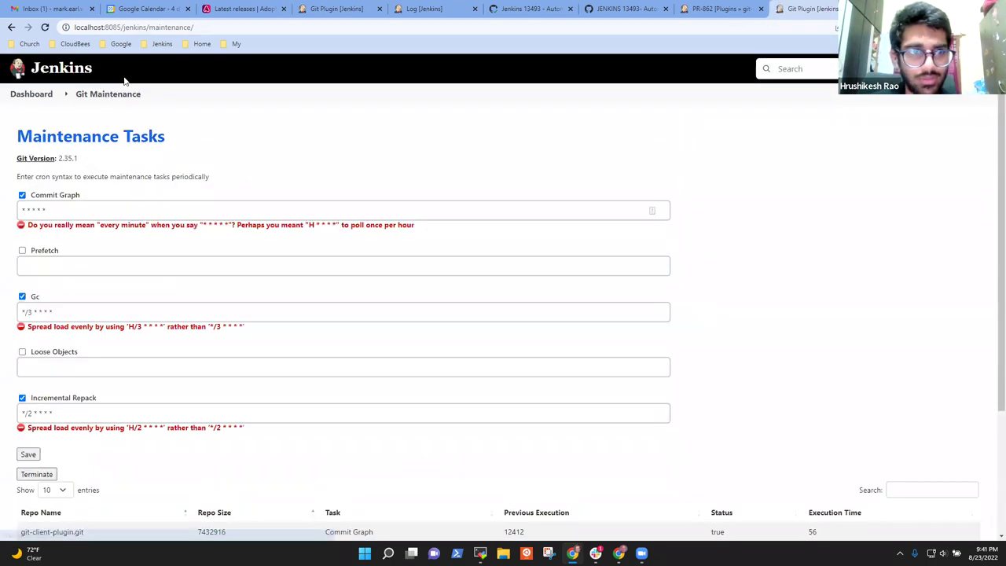
scroll(336, 216, "down", 3)
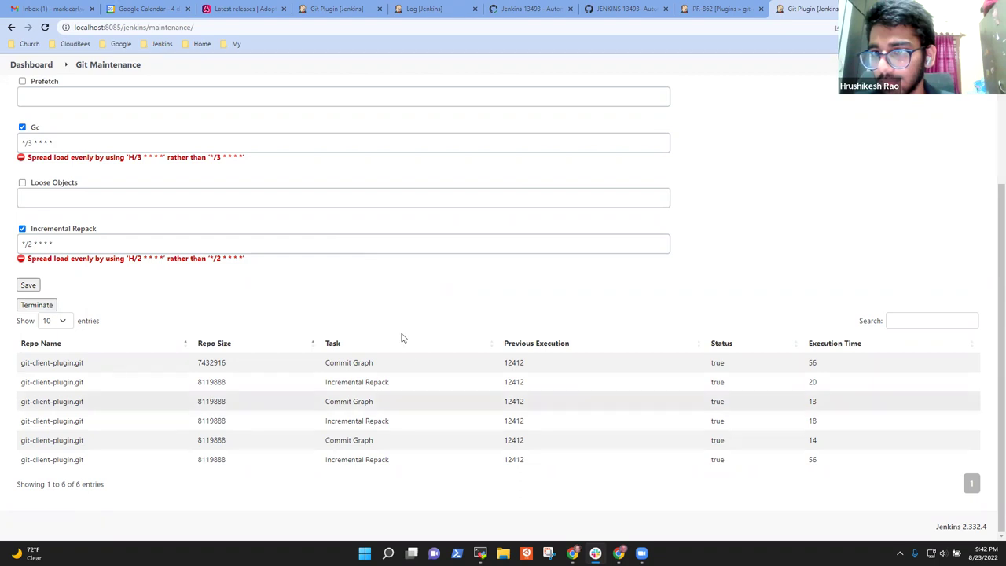
Reload Git Maintenance twice until the seventh run, a 12-second Commit Graph, appears.
left_click(112, 65)
scroll(299, 399, "down", 1)
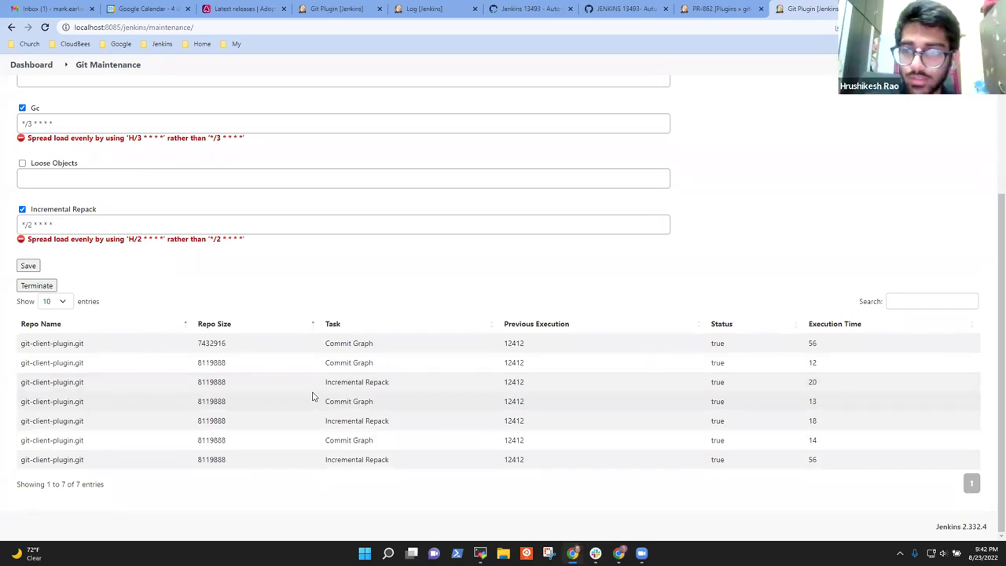
left_click(106, 67)
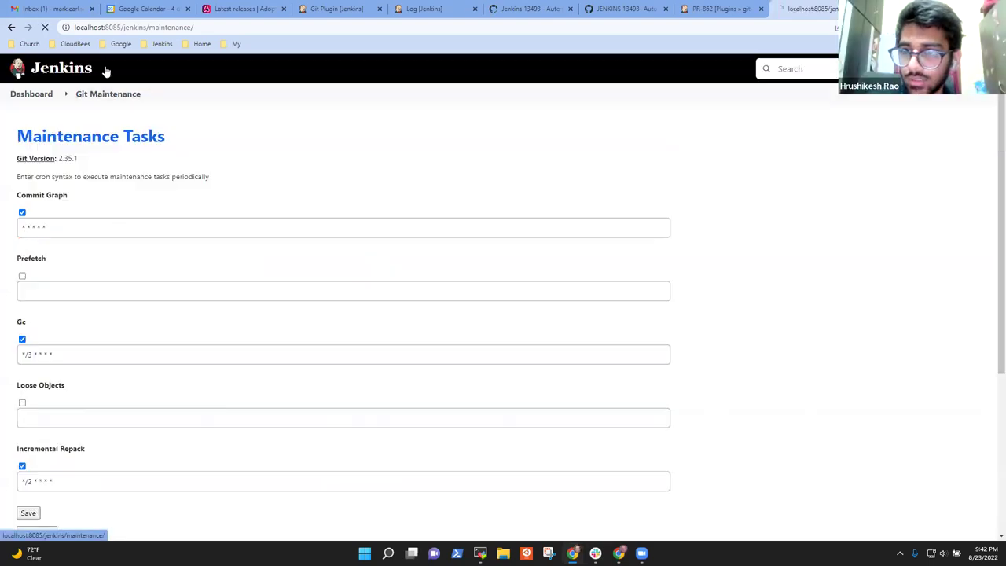
scroll(404, 203, "down", 3)
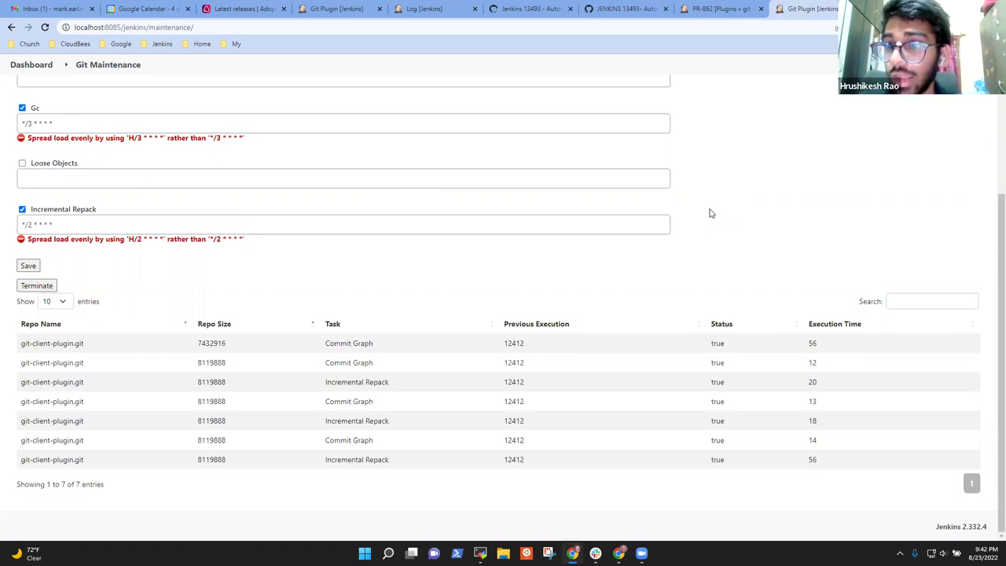
Restart Jenkins through the /restart address under Manage Jenkins and confirm with Yes.
left_click(32, 65)
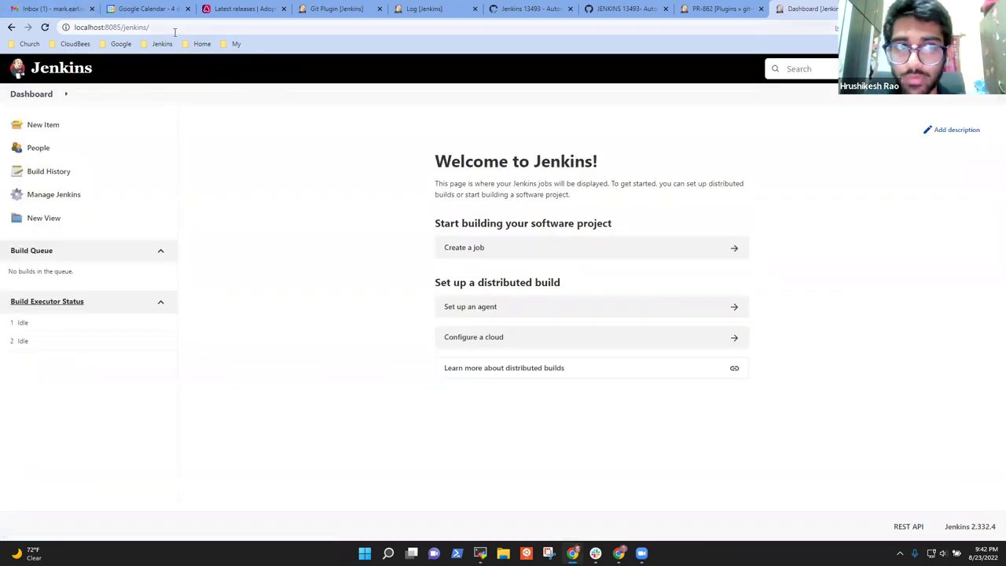
left_click(50, 196)
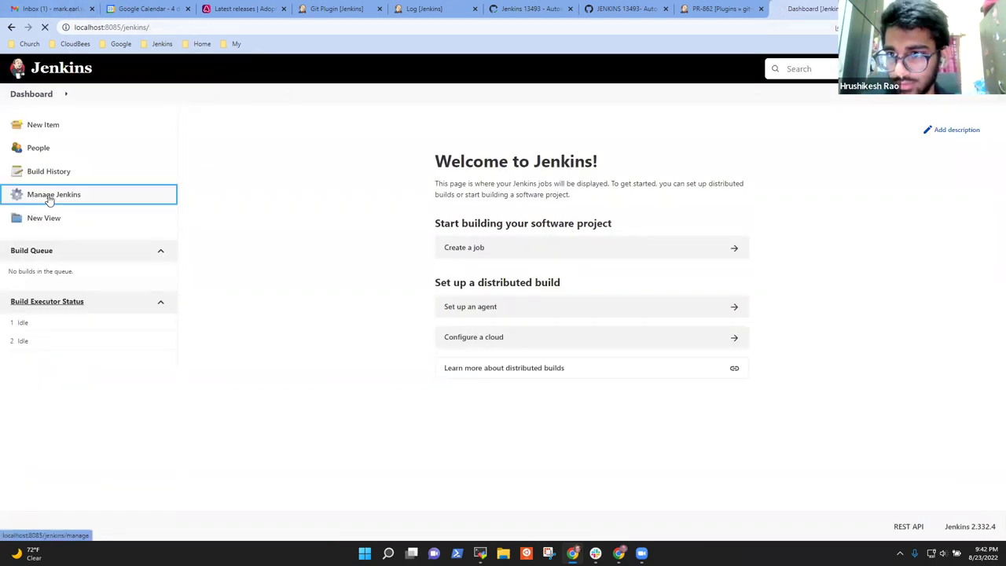
left_click(208, 26)
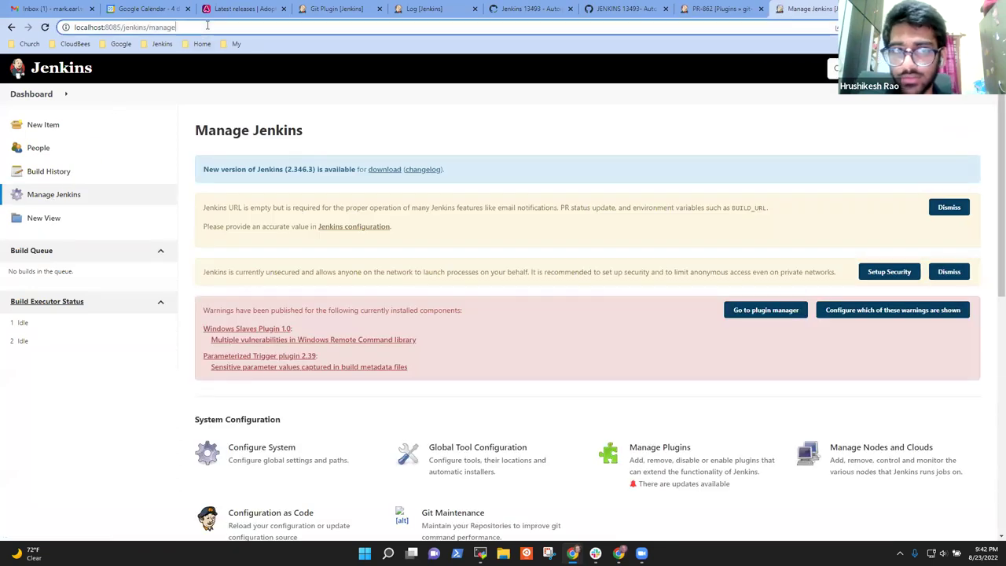
key("ctrl+BackSpace")
type("restart")
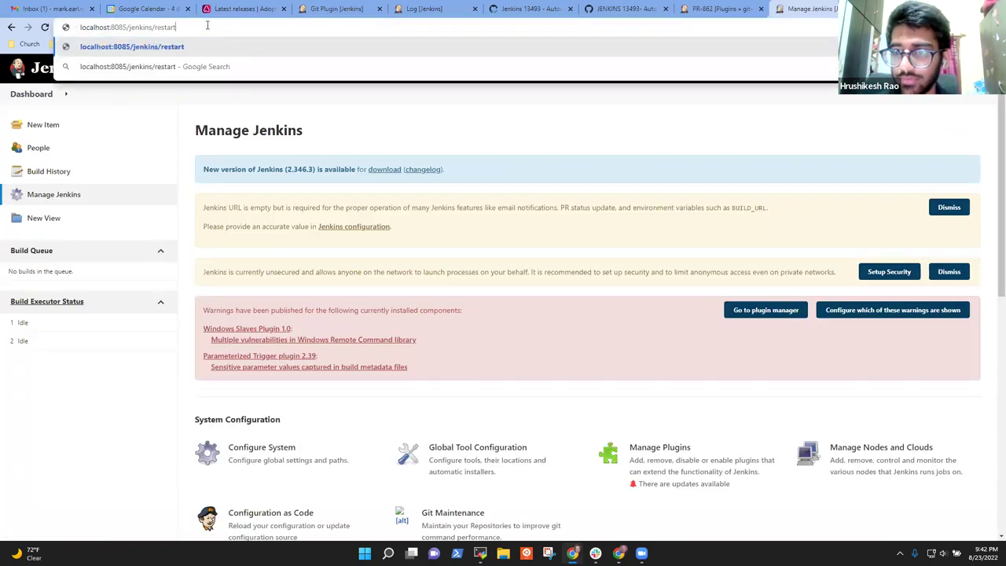
key("Return")
left_click(341, 134)
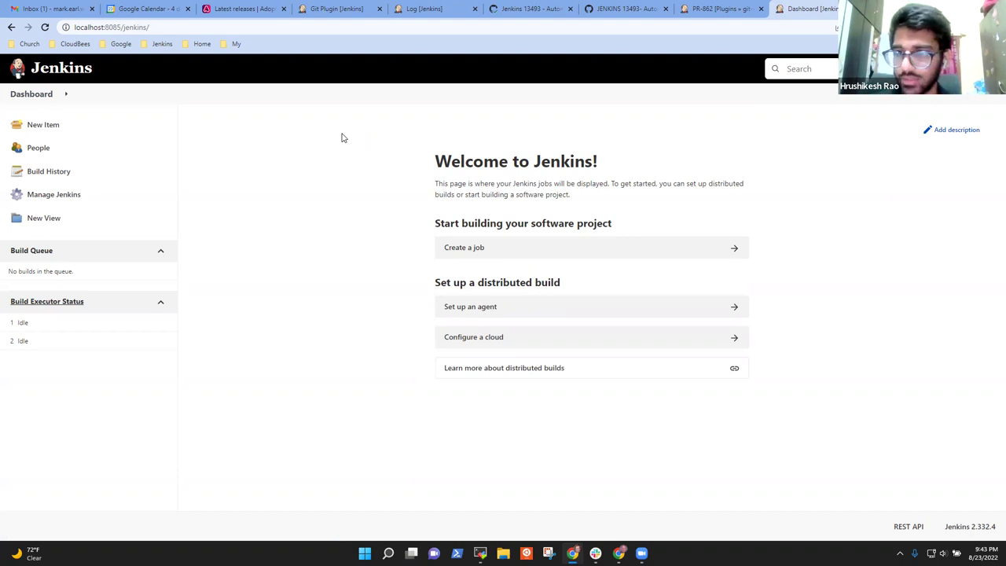
Open the Git Maintenance page from Manage Jenkins after the restart.
left_click(53, 203)
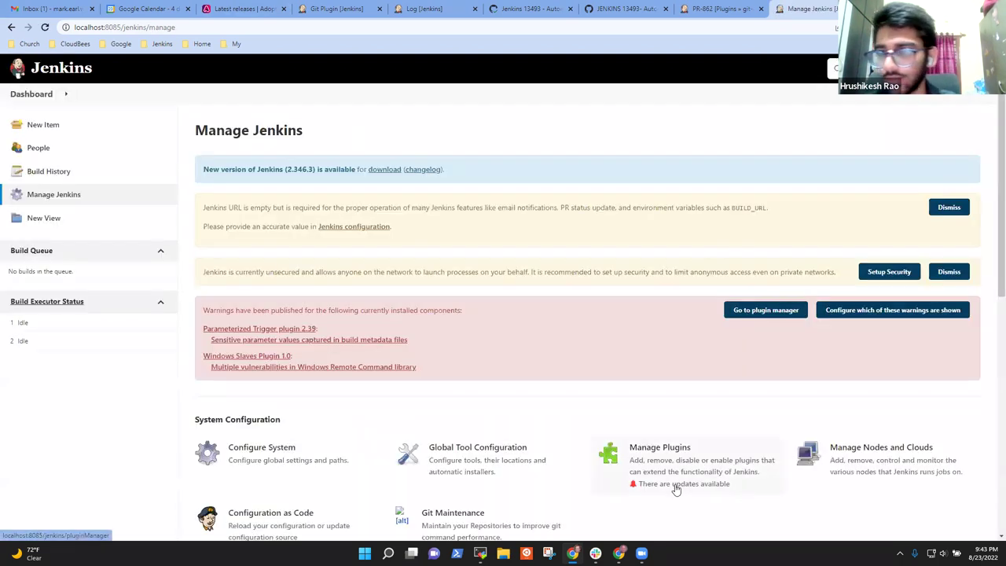
scroll(509, 497, "down", 3)
left_click(451, 254)
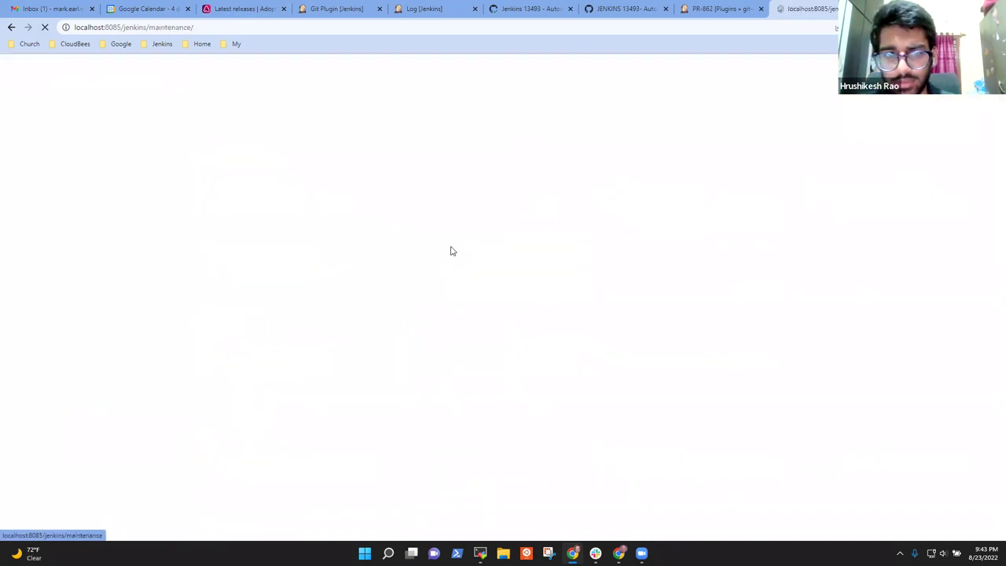
scroll(72, 388, "down", 3)
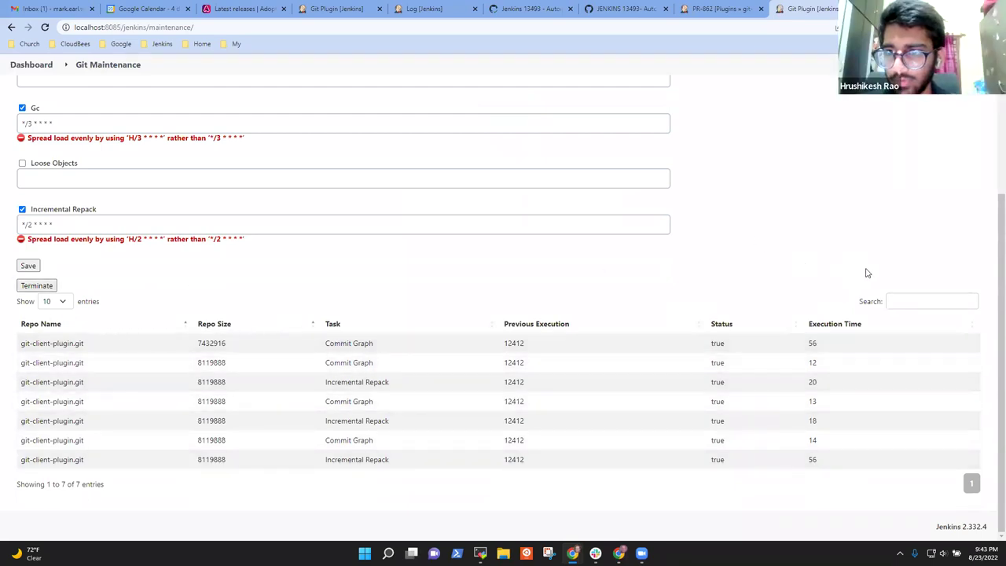
Filter the execution table by 'commit', then reload to clear the filter.
left_click(918, 301)
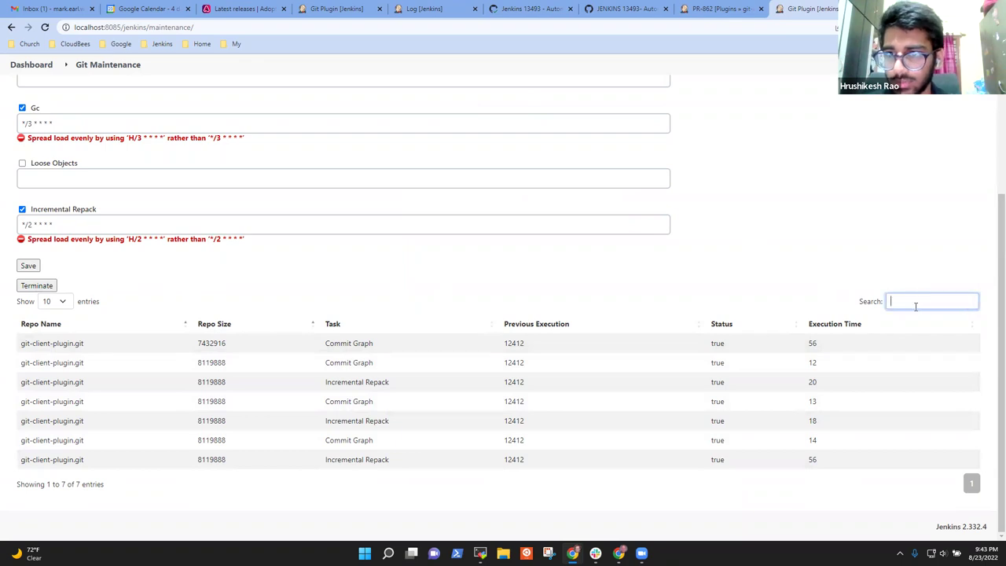
type("commmit")
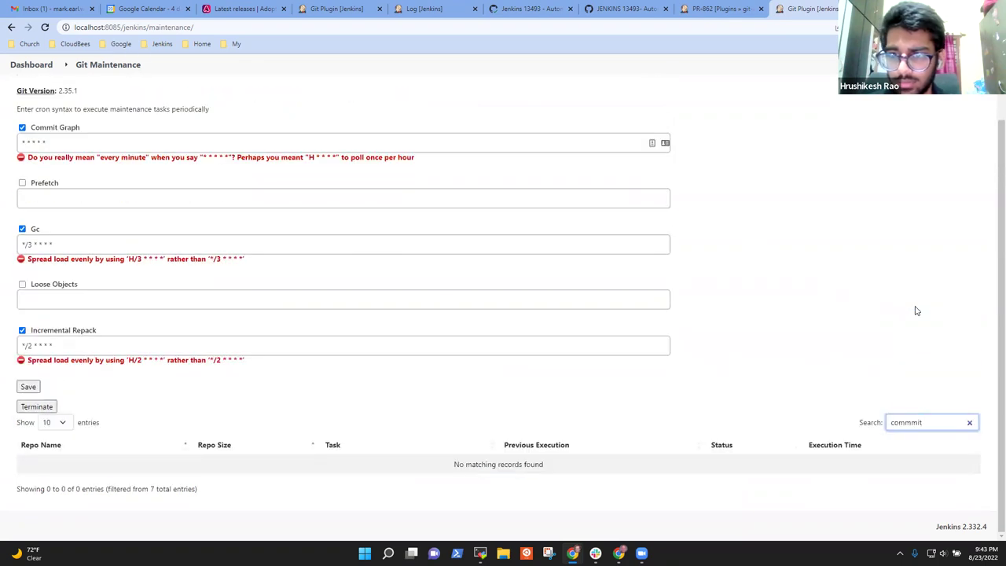
key("BackSpace")
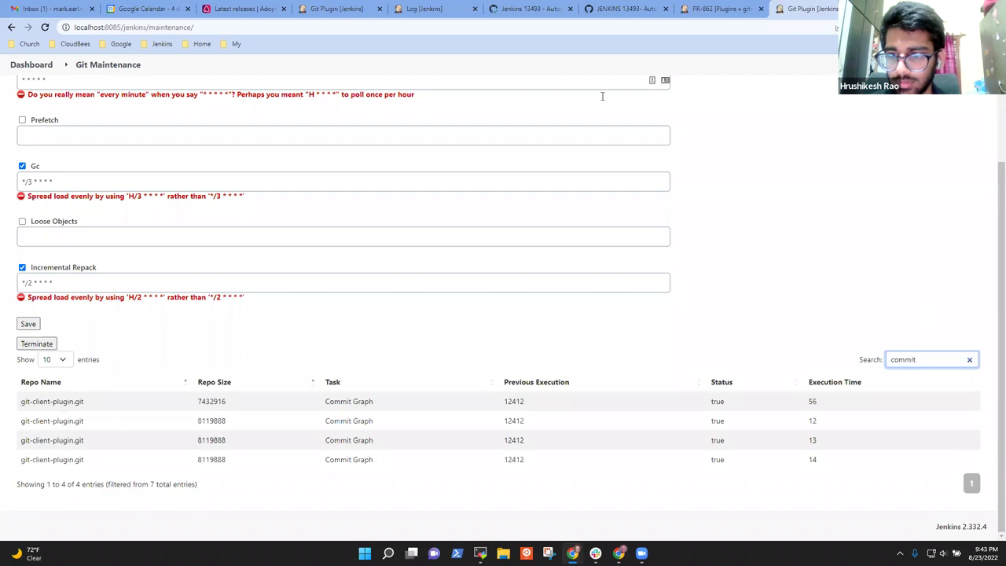
scroll(265, 249, "up", 2)
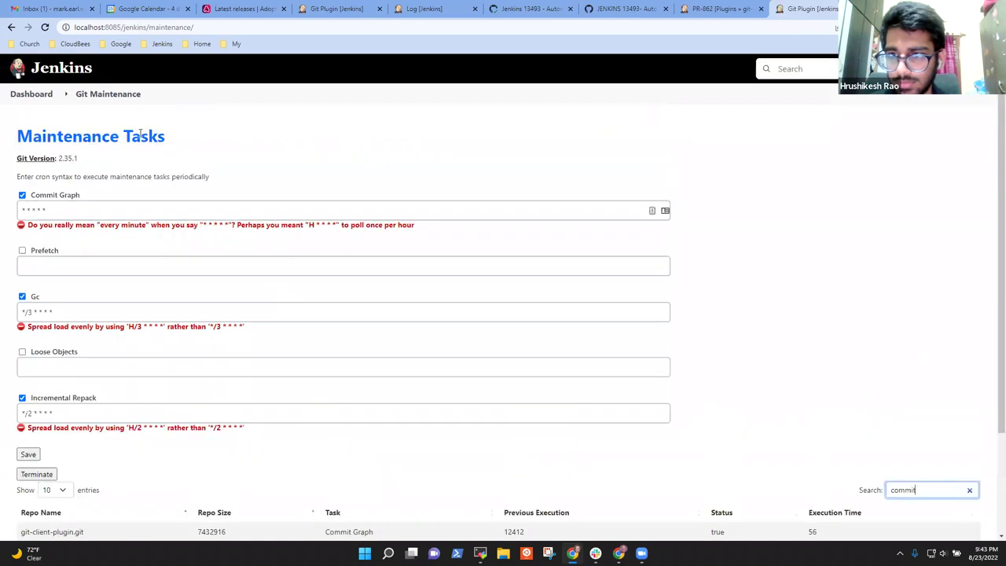
left_click(118, 96)
scroll(321, 286, "down", 3)
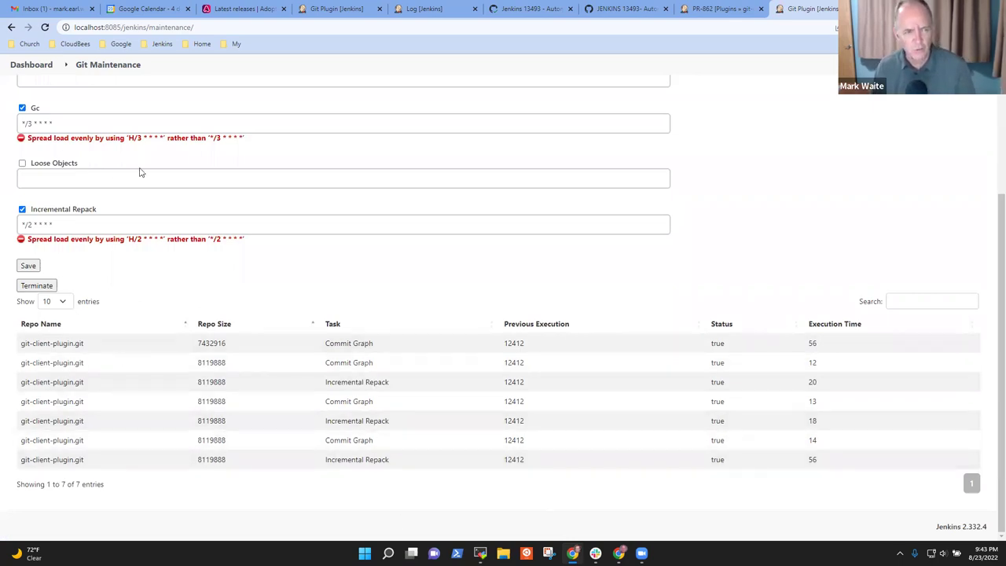
Check the Commit Graph cron schedule and reload the page once more.
scroll(139, 172, "up", 3)
left_click(52, 213)
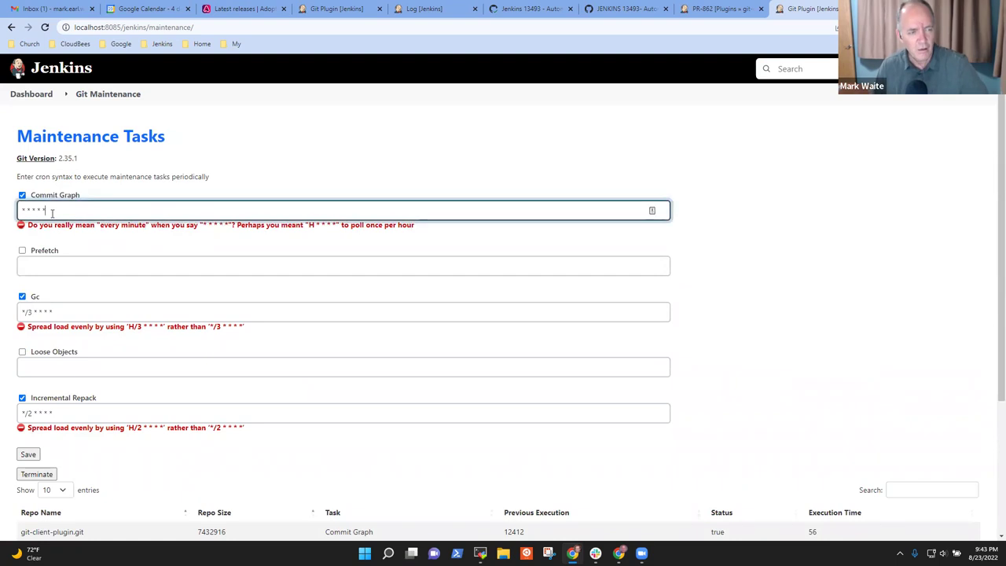
scroll(358, 260, "down", 3)
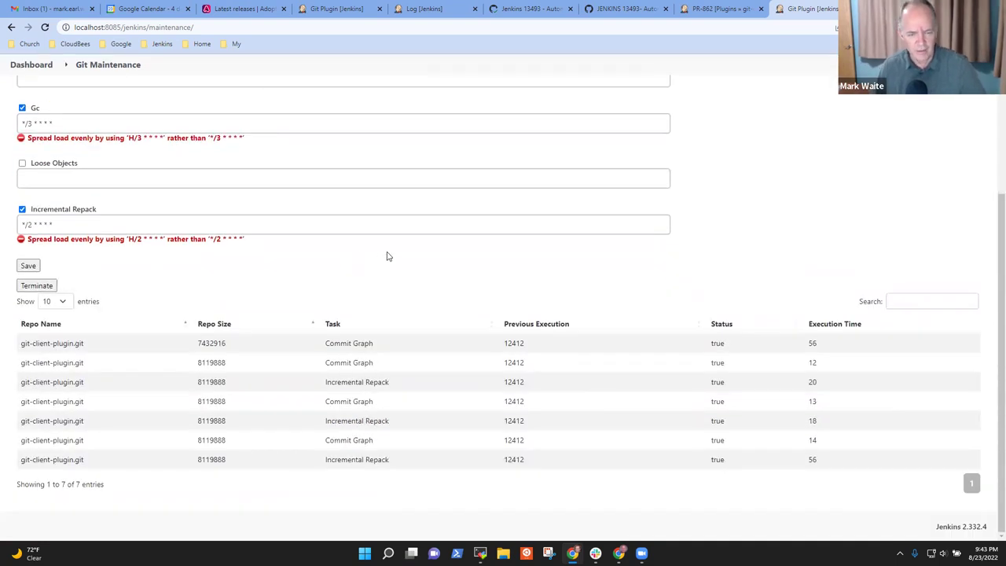
left_click(117, 69)
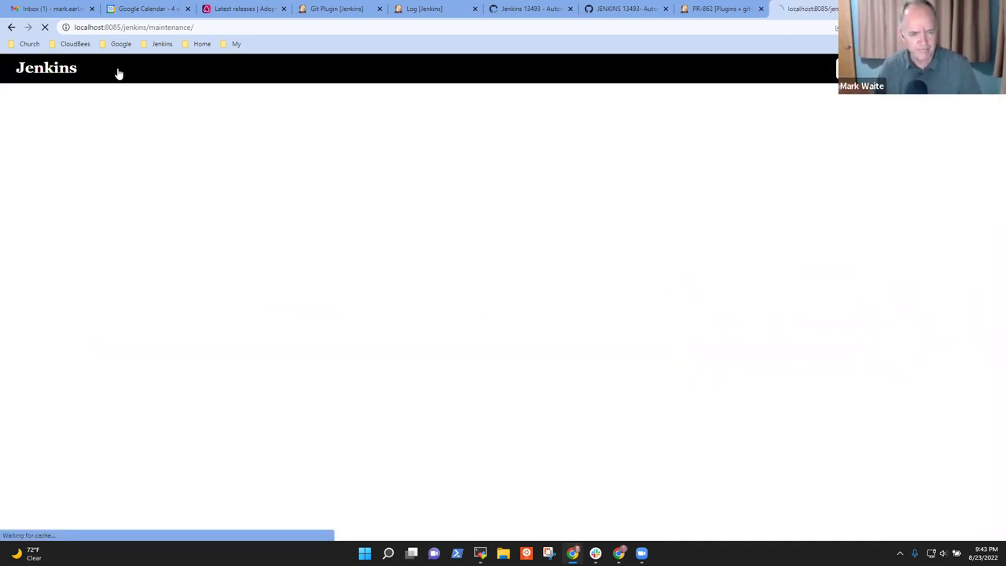
scroll(362, 228, "down", 3)
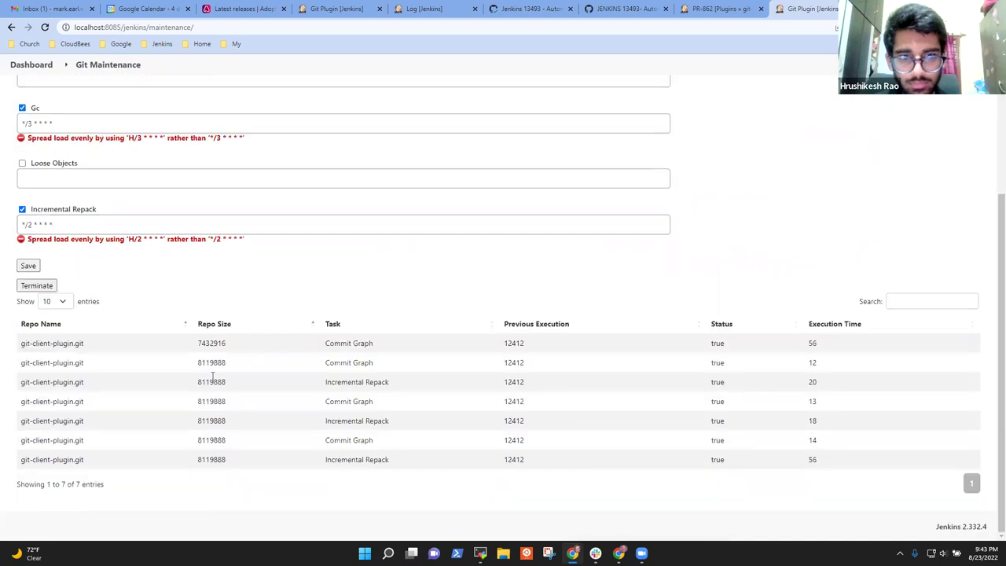
mouse_move(481, 552)
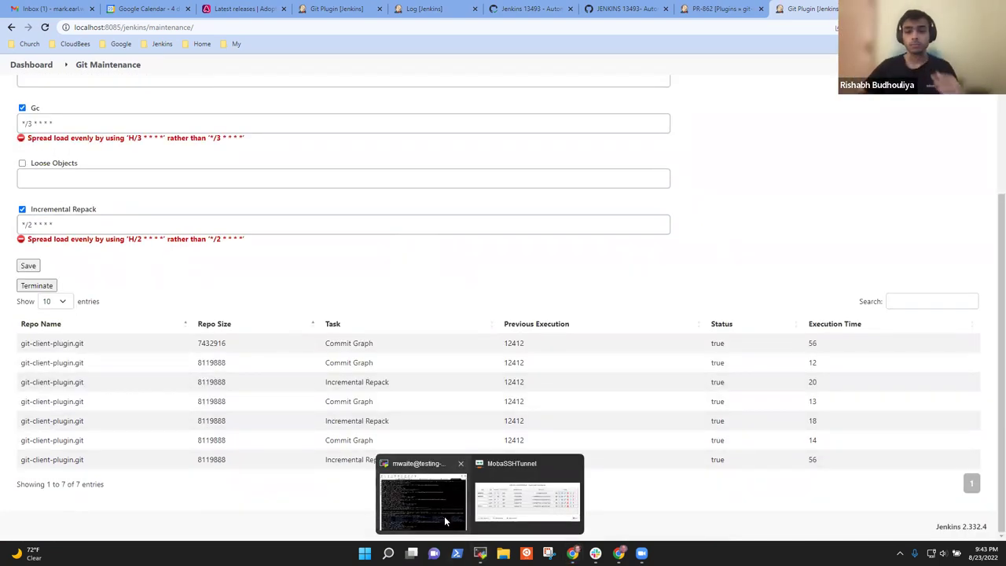
left_click(445, 522)
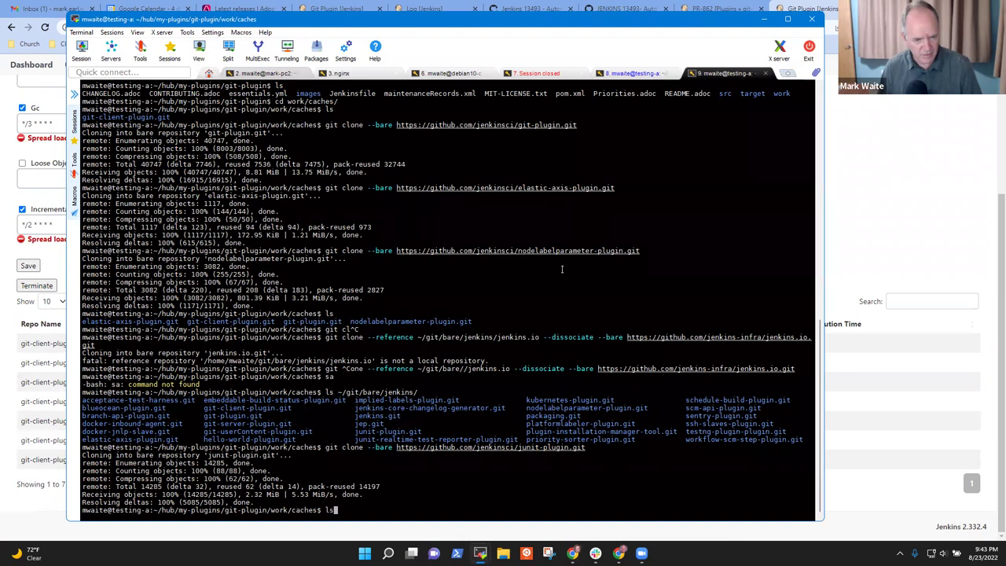
List the cached bare repositories with ls, ls -altr and ls *.
key("Return")
type("ls -altr")
key("Return")
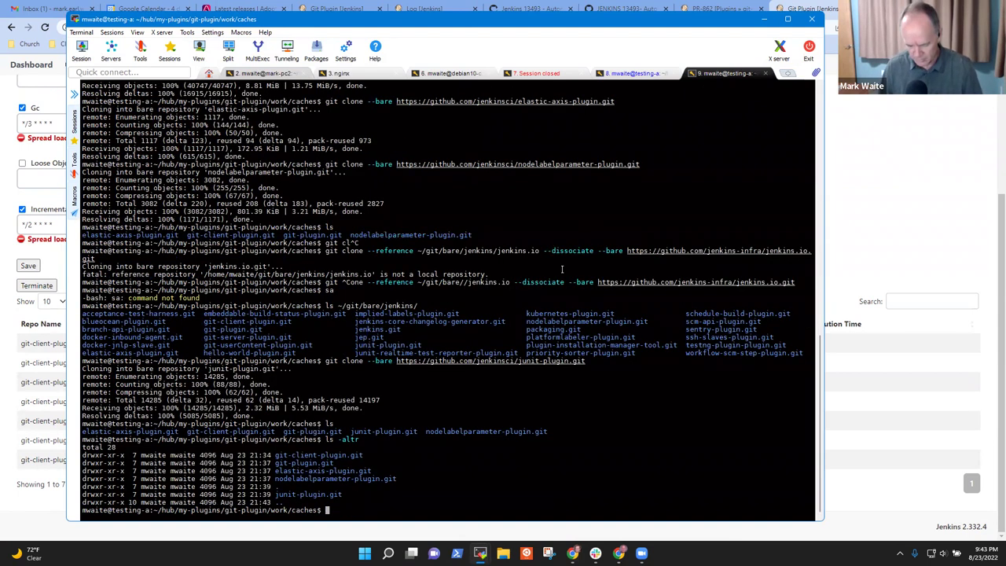
key("Return")
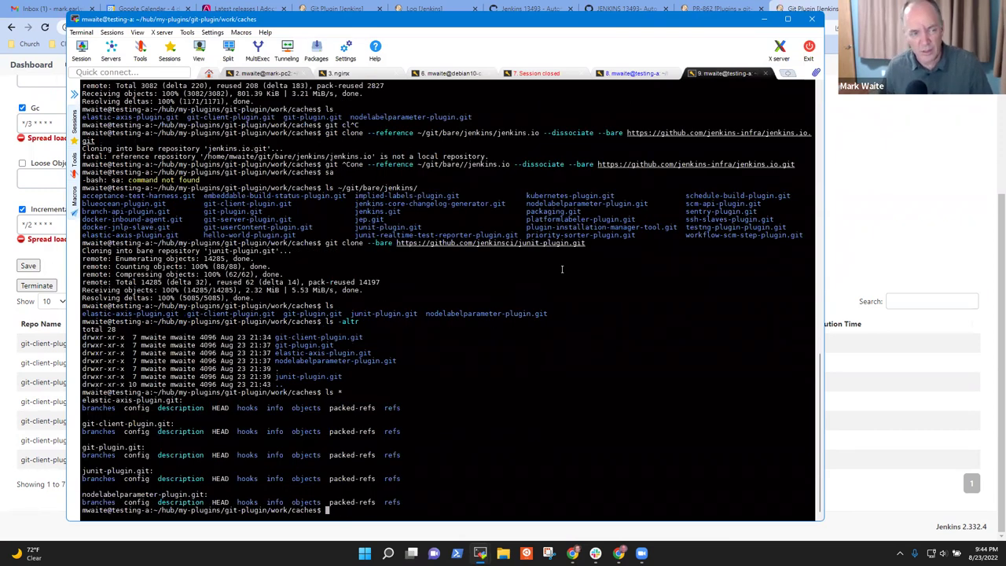
left_click(864, 127)
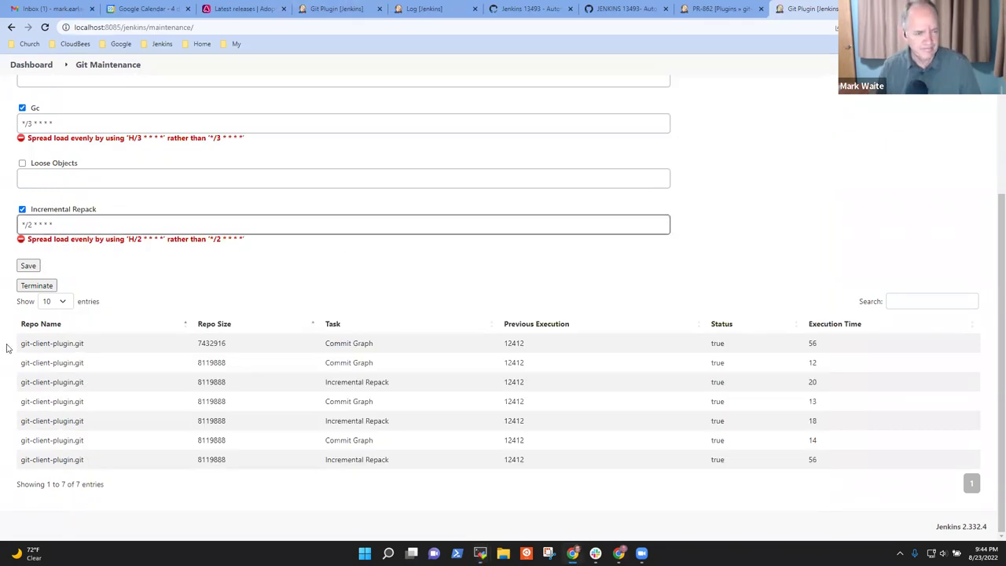
Reload Git Maintenance and filter the table by 'elastic', then 'git-pl', clearing each.
left_click(82, 66)
scroll(354, 276, "down", 3)
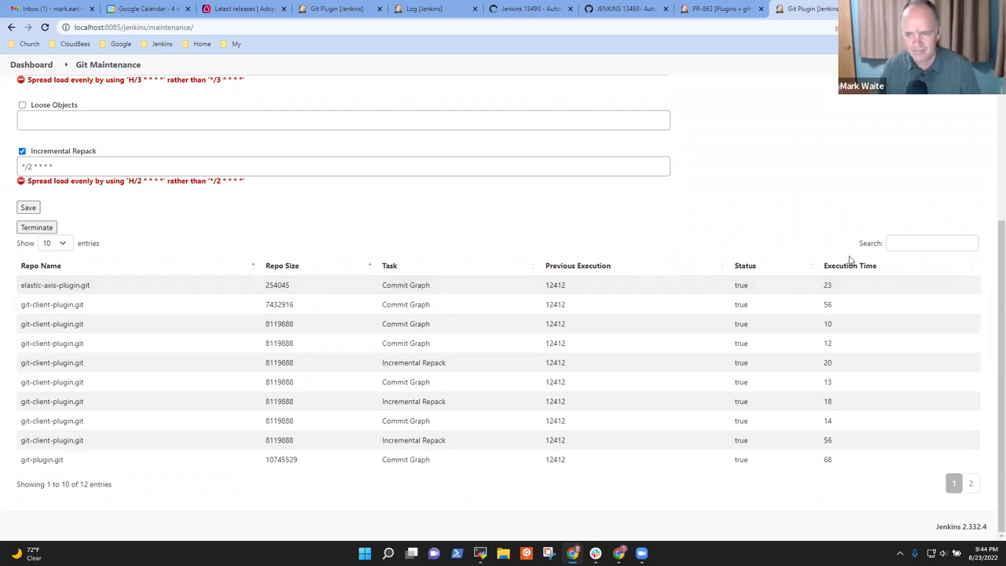
left_click(894, 243)
type("elast")
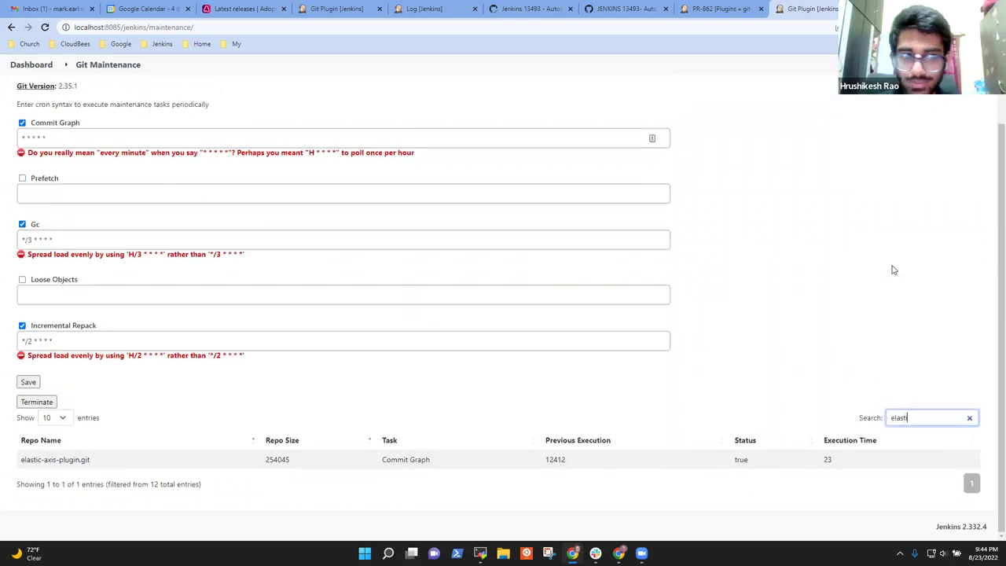
type("ic")
key("BackSpace")
key("BackSpace")
key("BackSpace")
key("BackSpace")
key("BackSpace")
key("BackSpace")
key("BackSpace")
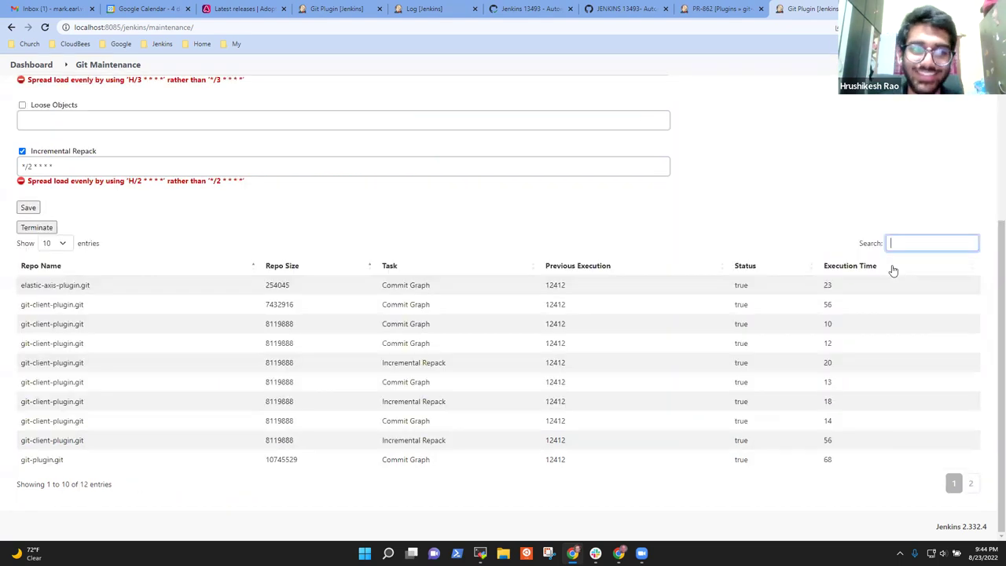
type("git-plu")
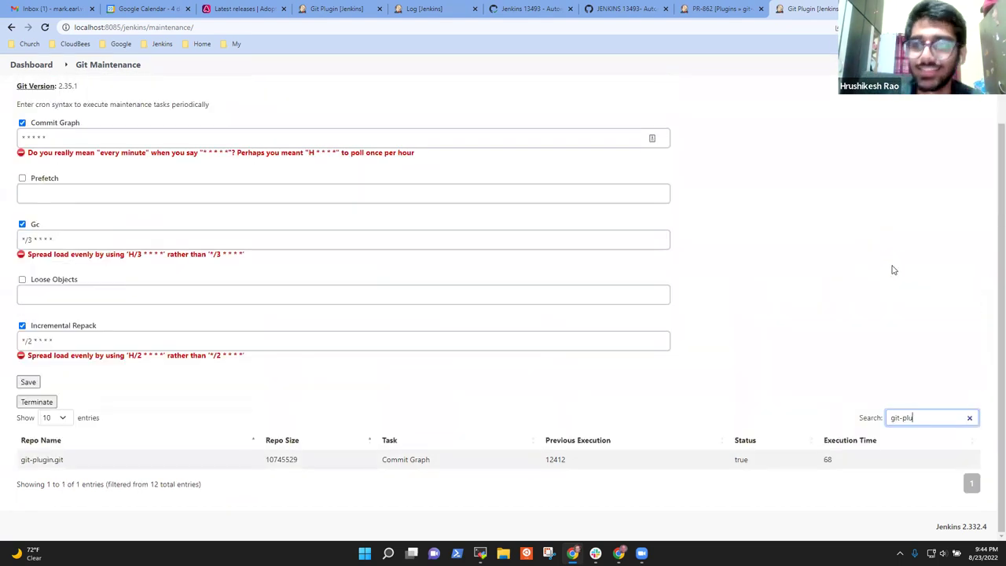
key("BackSpace")
key("BackSpace")
key("BackSpace")
key("BackSpace")
key("BackSpace")
key("BackSpace")
key("BackSpace")
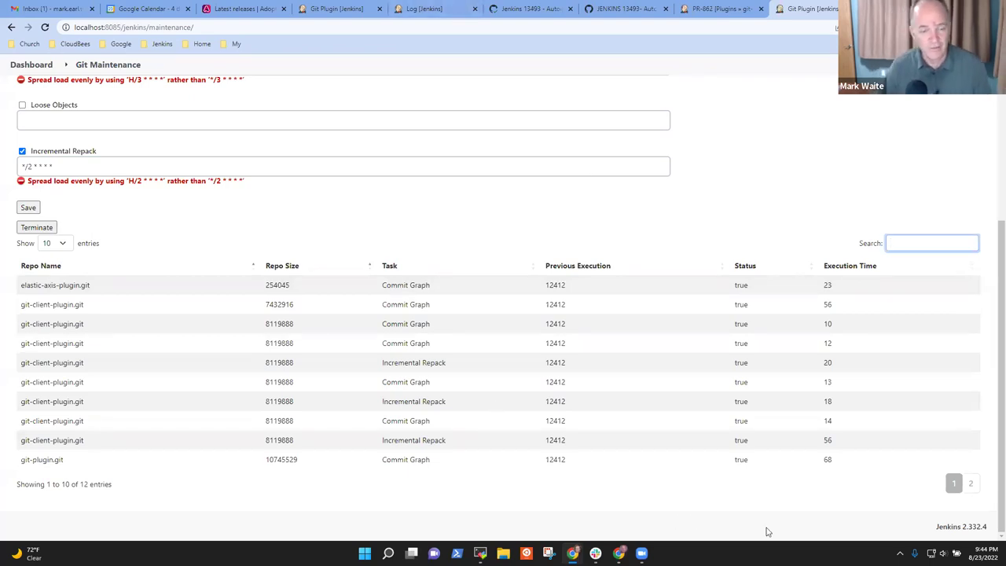
Inspect the table rows and the Gc and Loose Objects cron schedule fields.
scroll(24, 143, "up", 1)
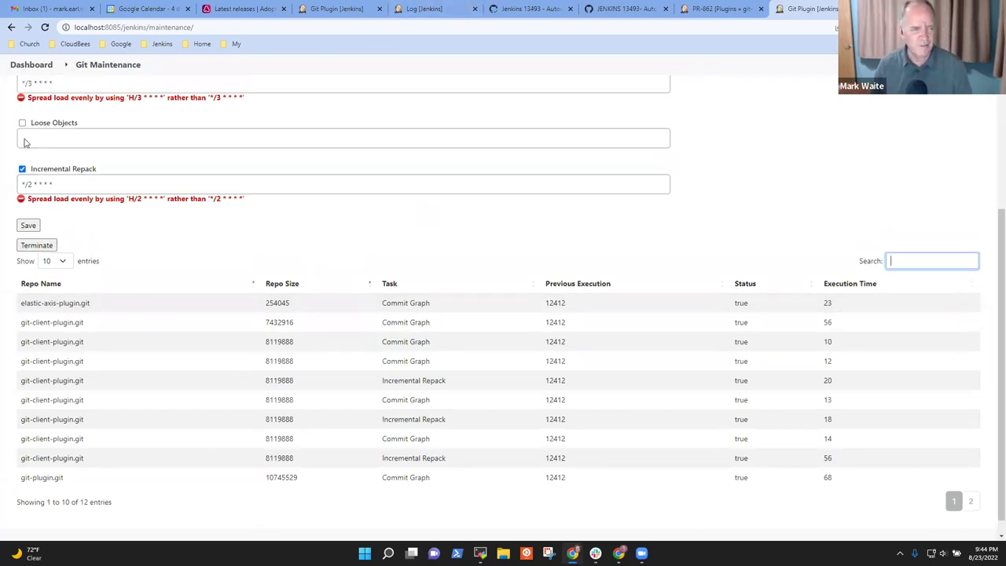
scroll(103, 181, "up", 2)
scroll(236, 260, "down", 2)
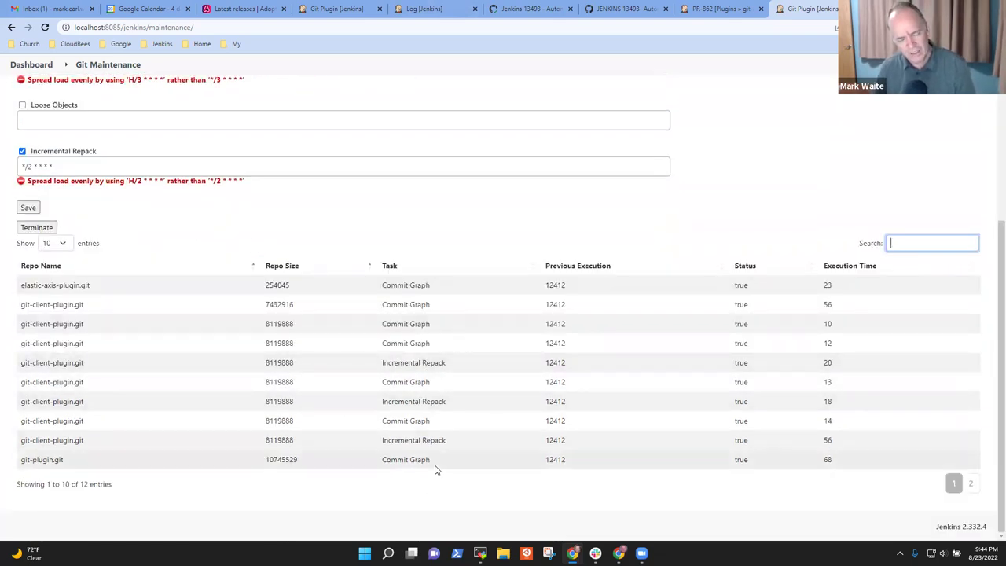
left_click_drag(449, 469, 344, 285)
left_click(415, 229)
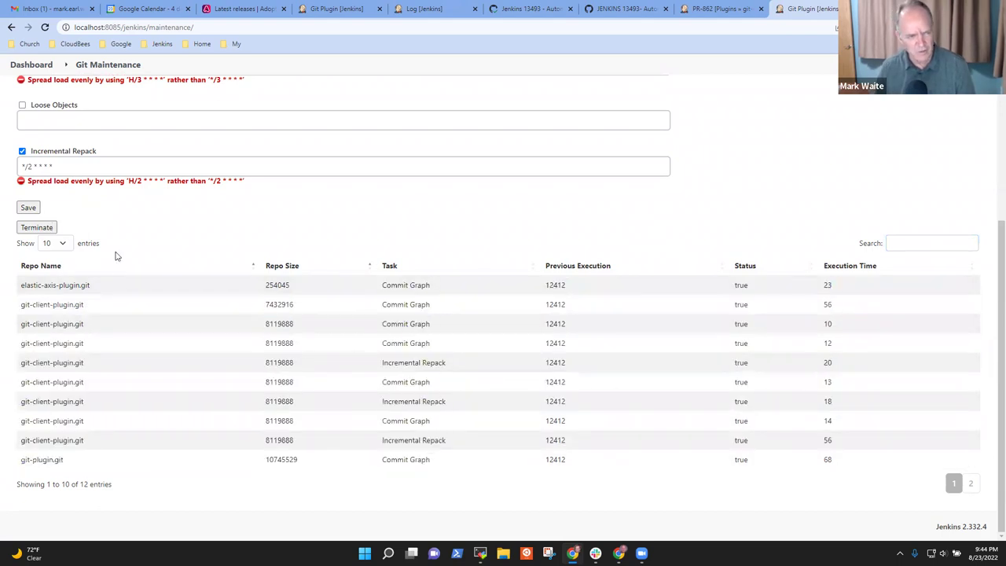
scroll(119, 257, "up", 2)
left_click(28, 224)
left_click(110, 277)
left_click(81, 223)
left_click(504, 354)
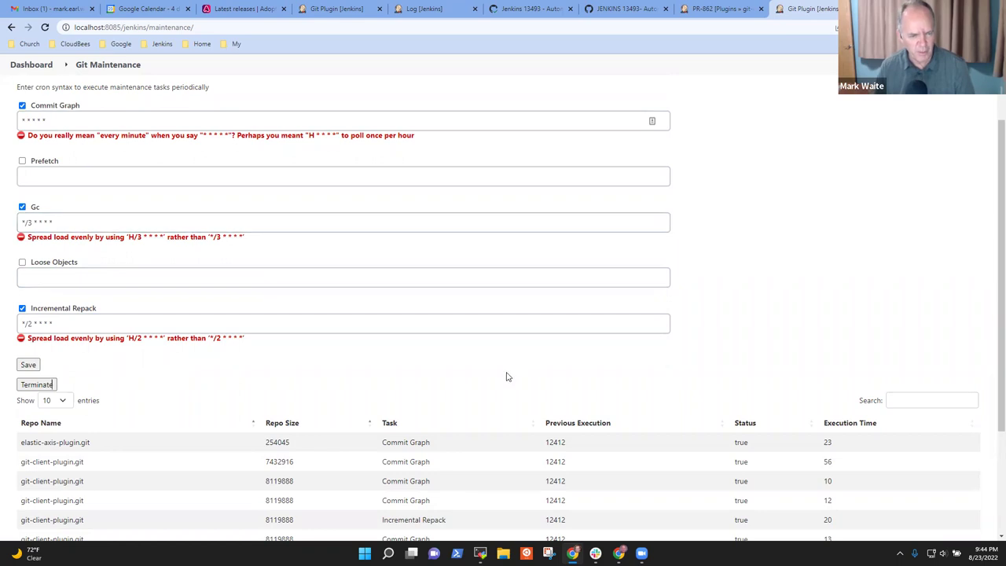
scroll(507, 376, "down", 2)
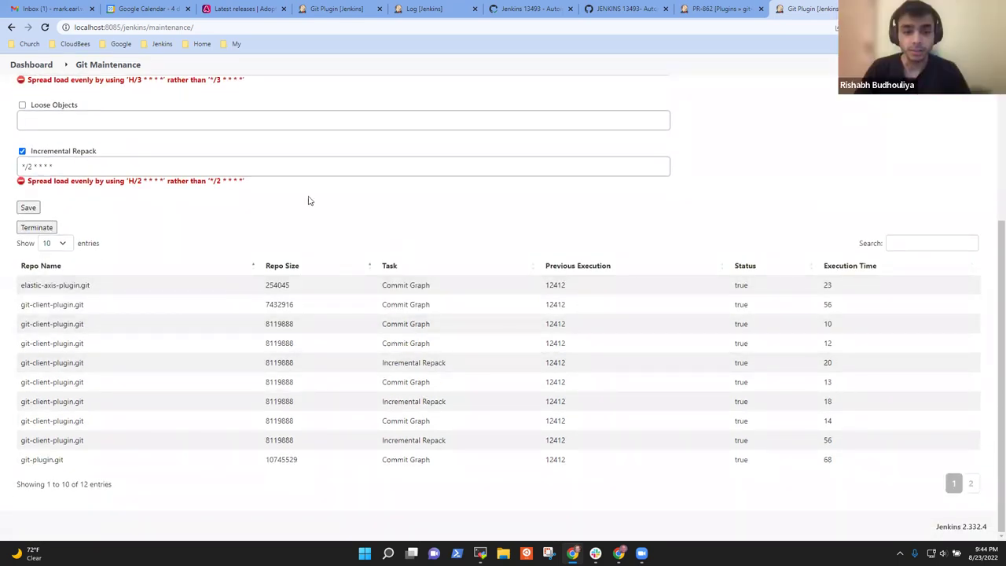
Show 25 entries per page and sort the table by Task, then reverse it.
left_click(66, 246)
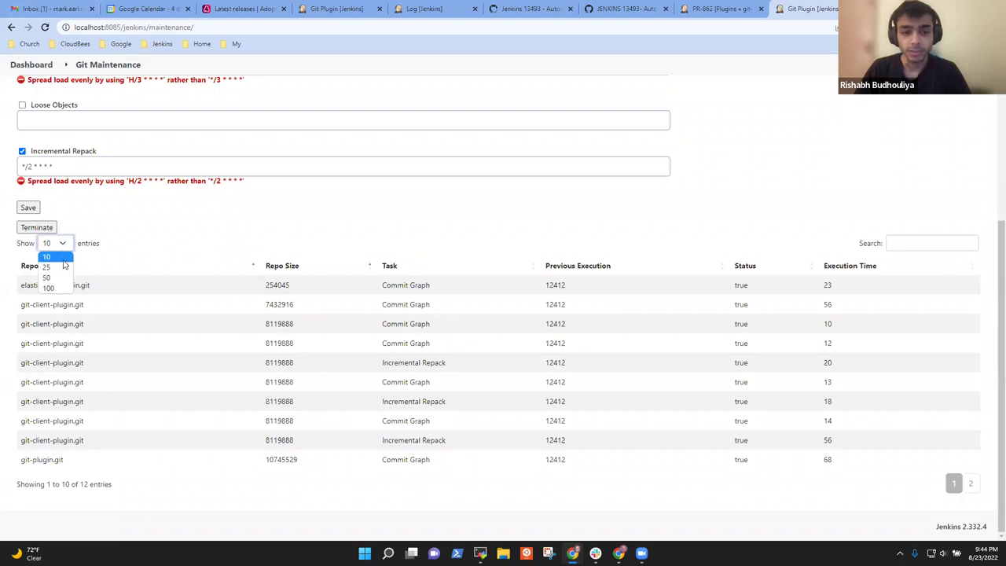
left_click(69, 268)
scroll(325, 255, "down", 1)
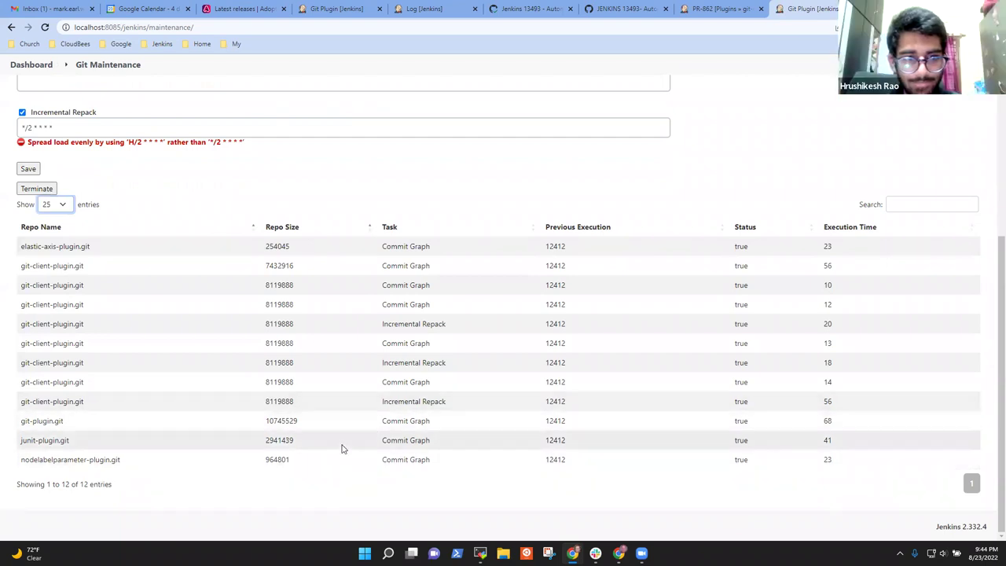
left_click(395, 229)
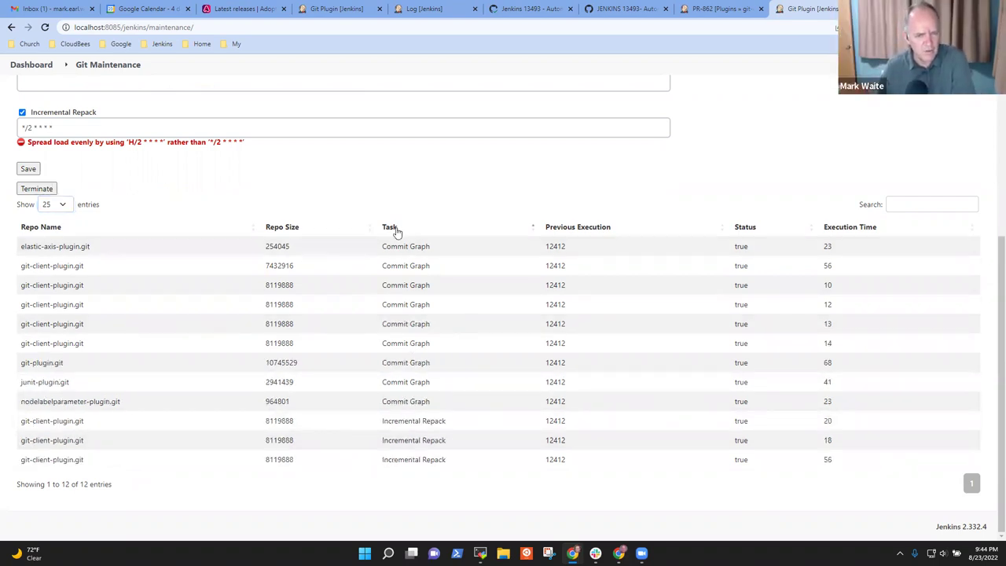
left_click(397, 231)
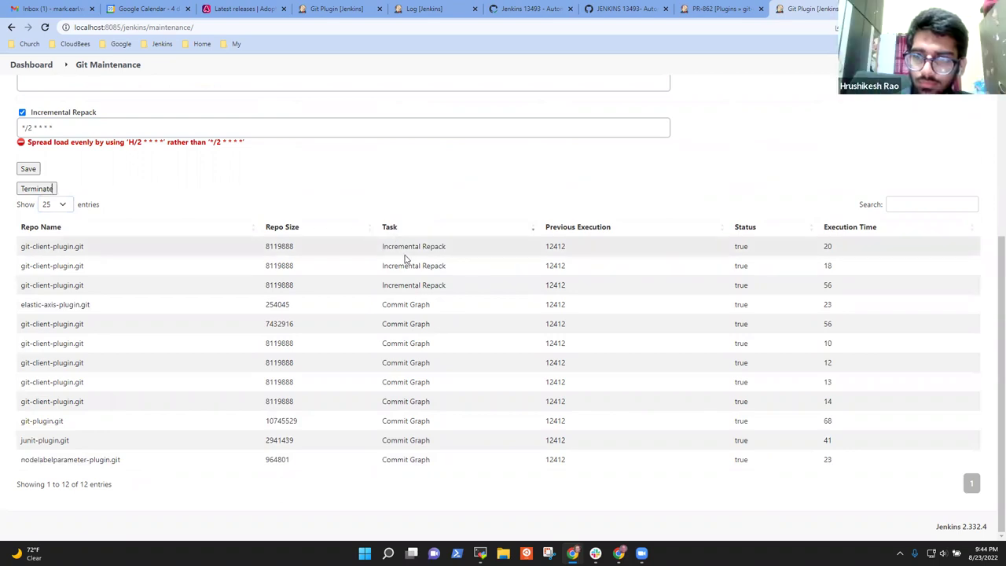
scroll(95, 210, "up", 5)
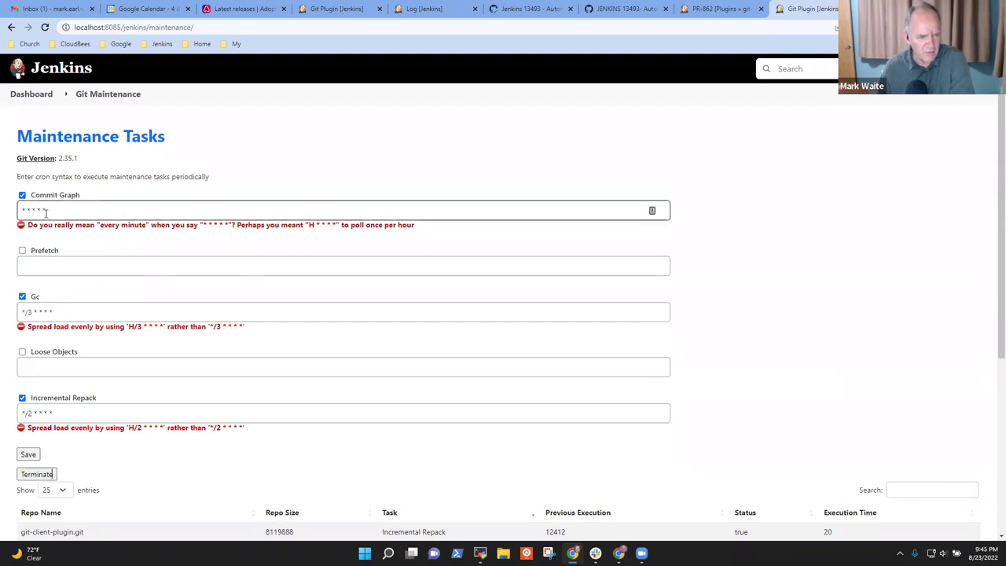
scroll(338, 420, "down", 5)
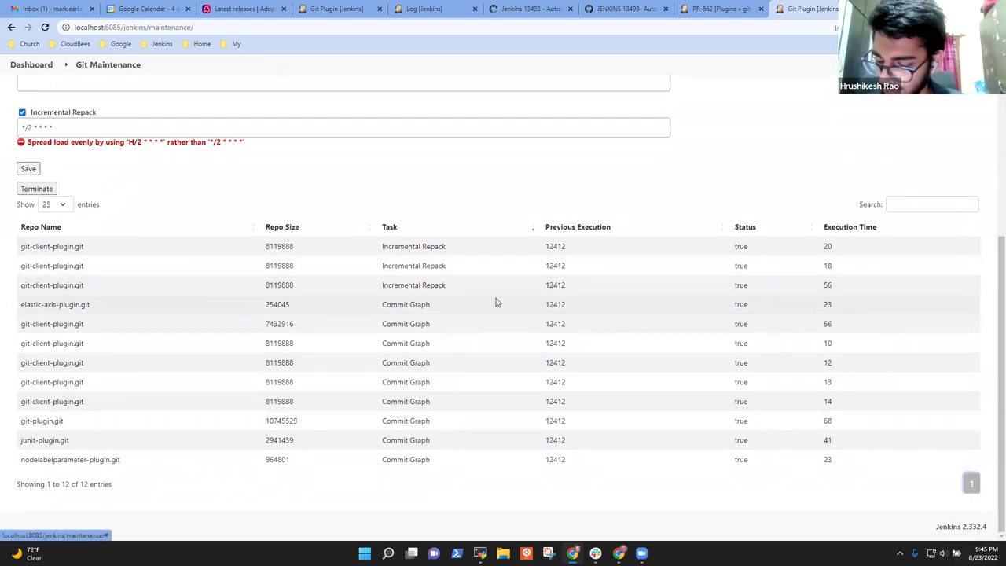
Reload the page, sort by Task, and show 25 entries to see all 17 runs.
left_click(108, 66)
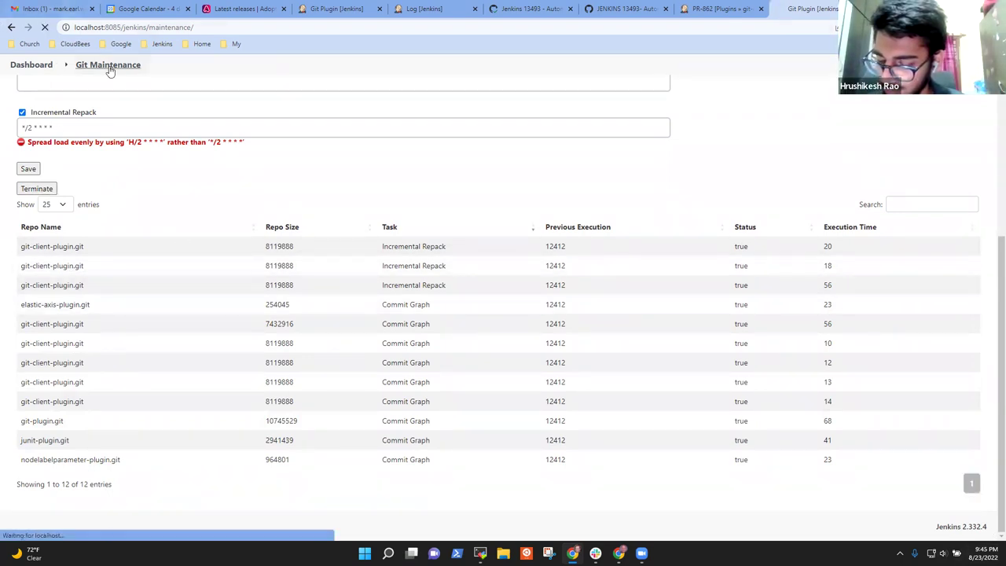
scroll(362, 264, "down", 3)
left_click(391, 269)
left_click(59, 243)
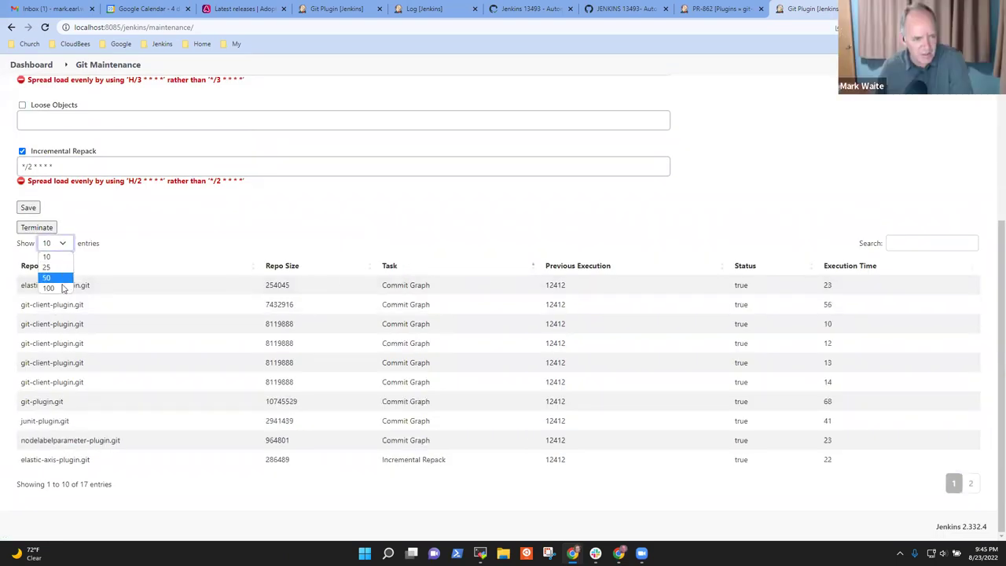
left_click(57, 267)
scroll(309, 261, "down", 2)
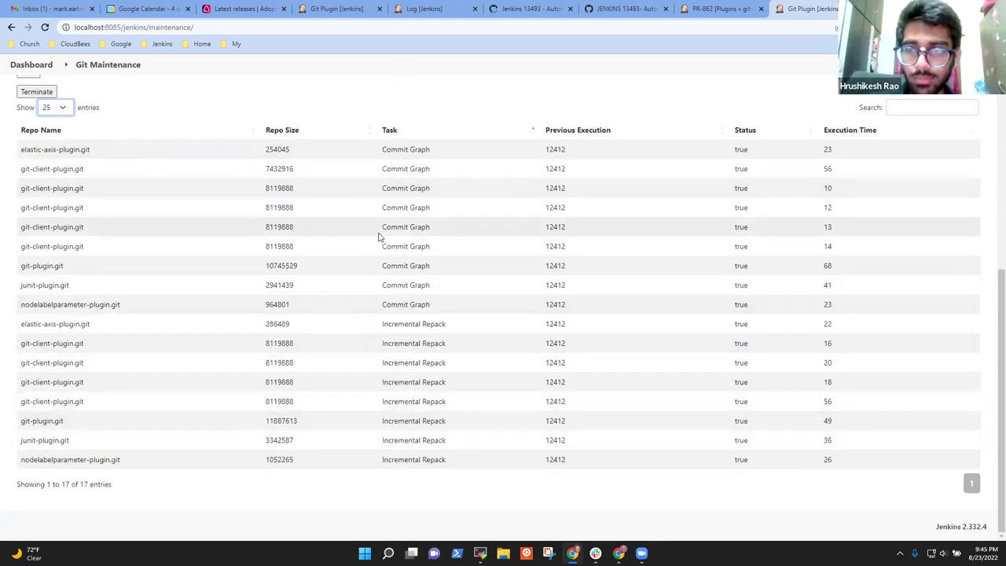
scroll(323, 213, "up", 5)
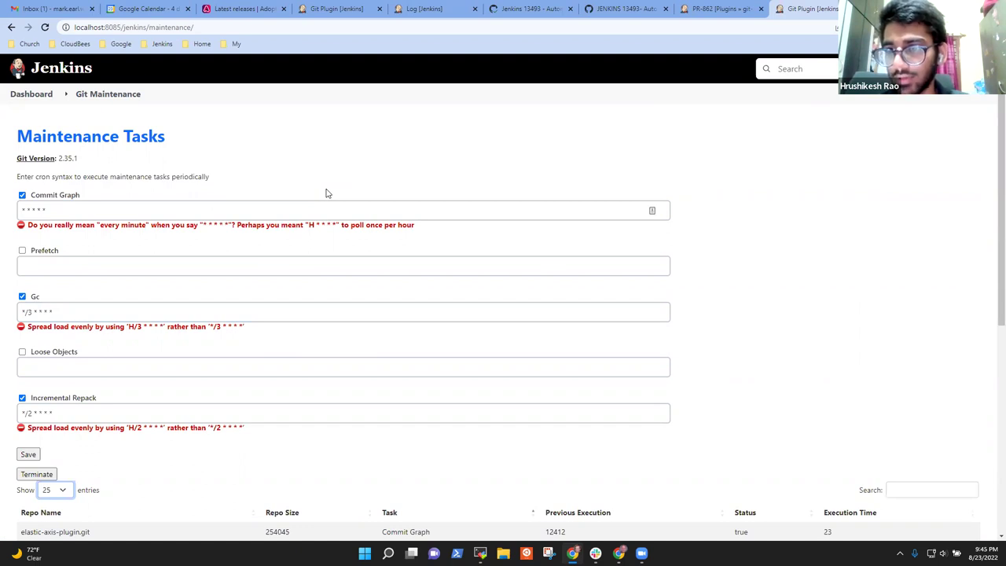
Set the Commit Graph schedule to */4 * * * * and save it.
left_click(56, 210)
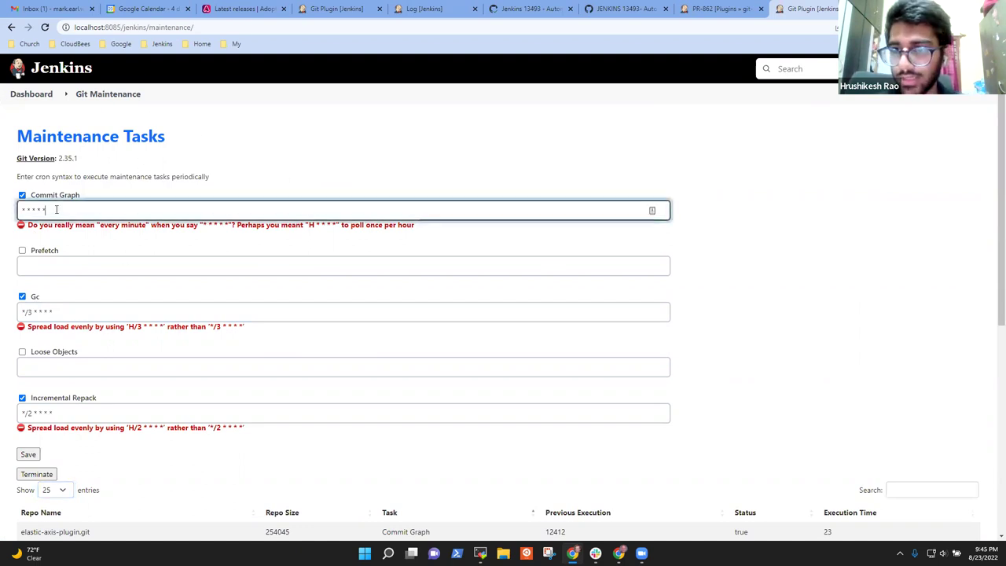
type("/4")
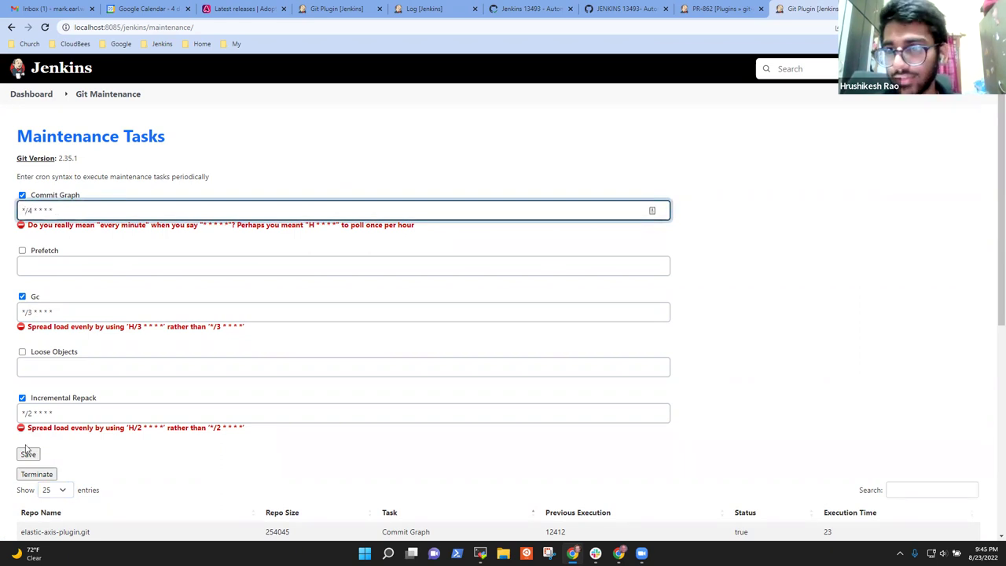
left_click(28, 455)
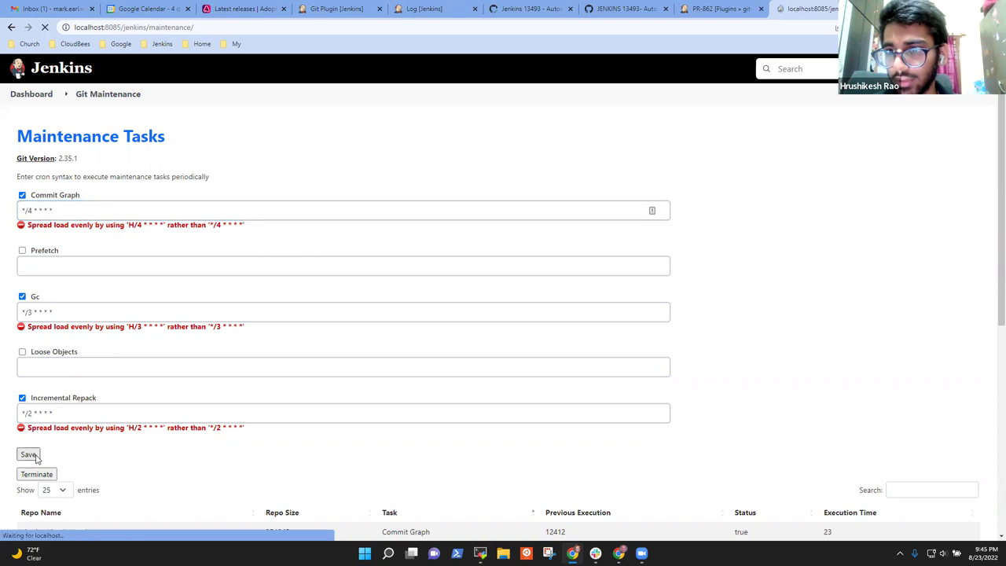
Change the Commit Graph interval to */7 * * * * and save, then mark part of the Gc schedule.
left_click(92, 209)
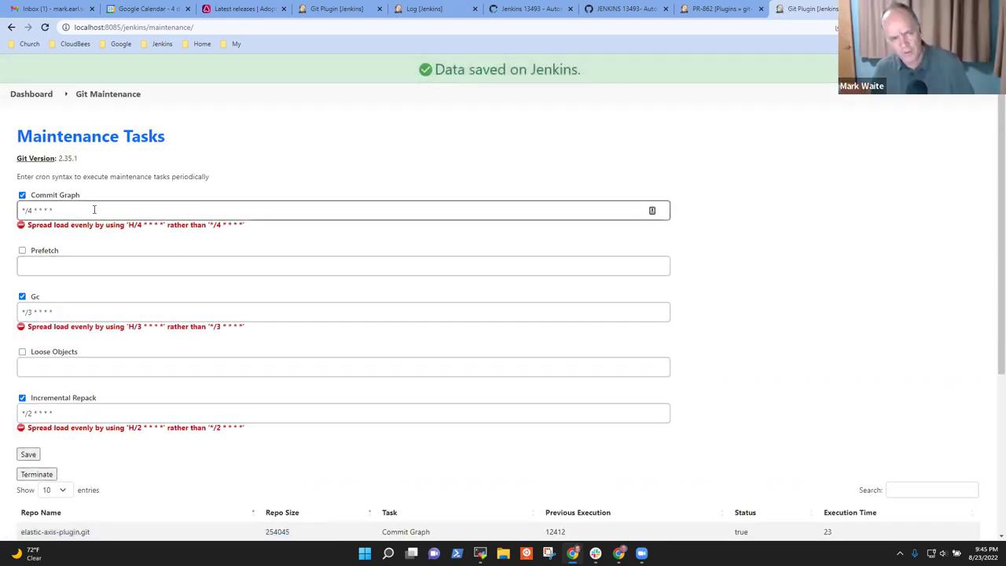
key("Left")
key("Left")
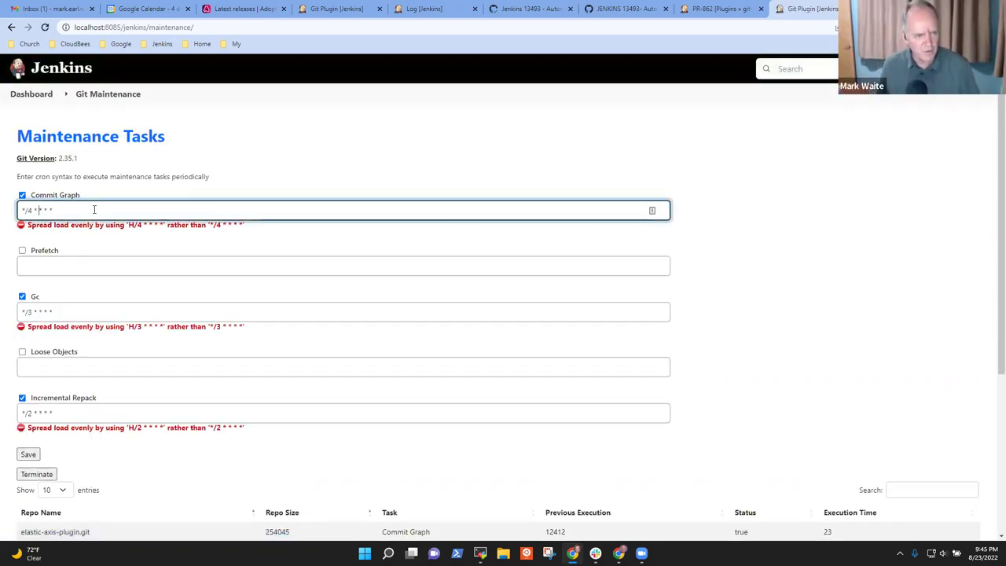
key("BackSpace")
type("7")
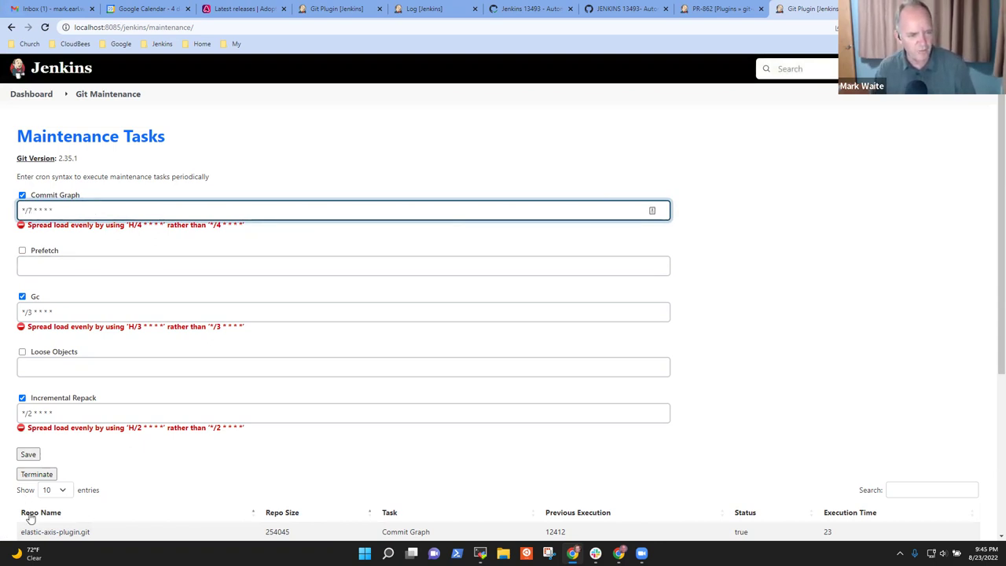
left_click(28, 455)
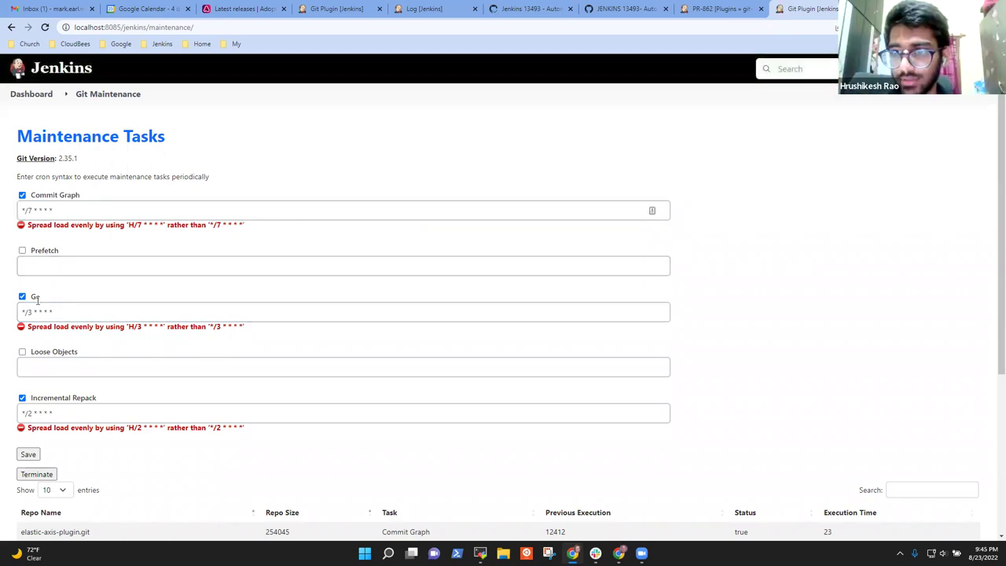
left_click(76, 209)
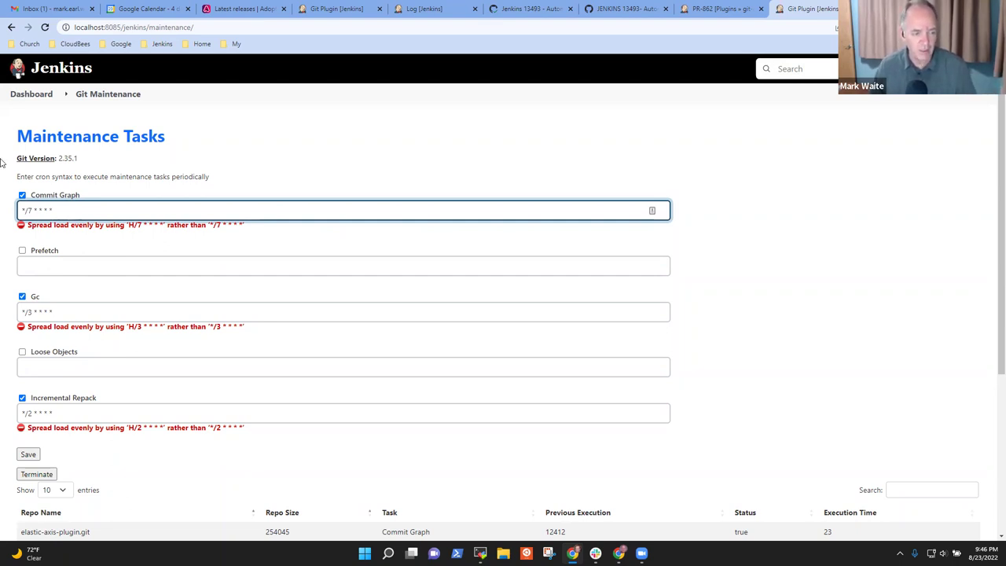
left_click_drag(53, 312, 47, 312)
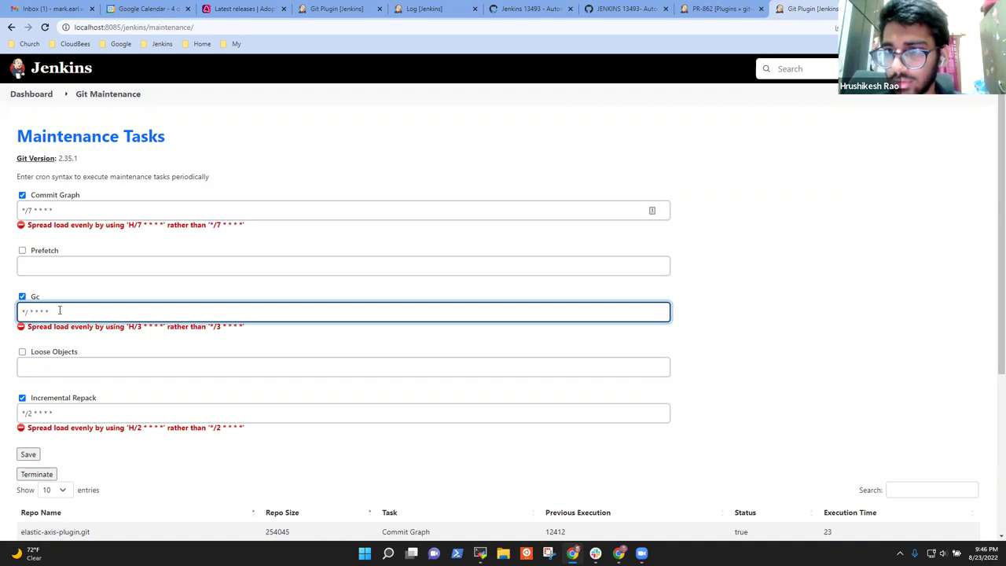
Change the Commit Graph schedule to */5 * * * * and save it.
left_click(52, 209)
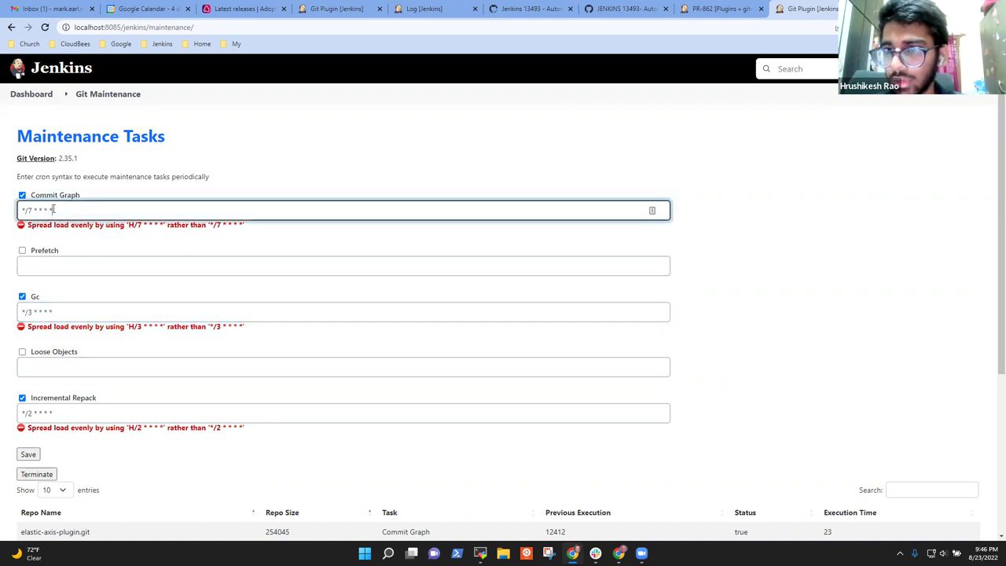
key("BackSpace")
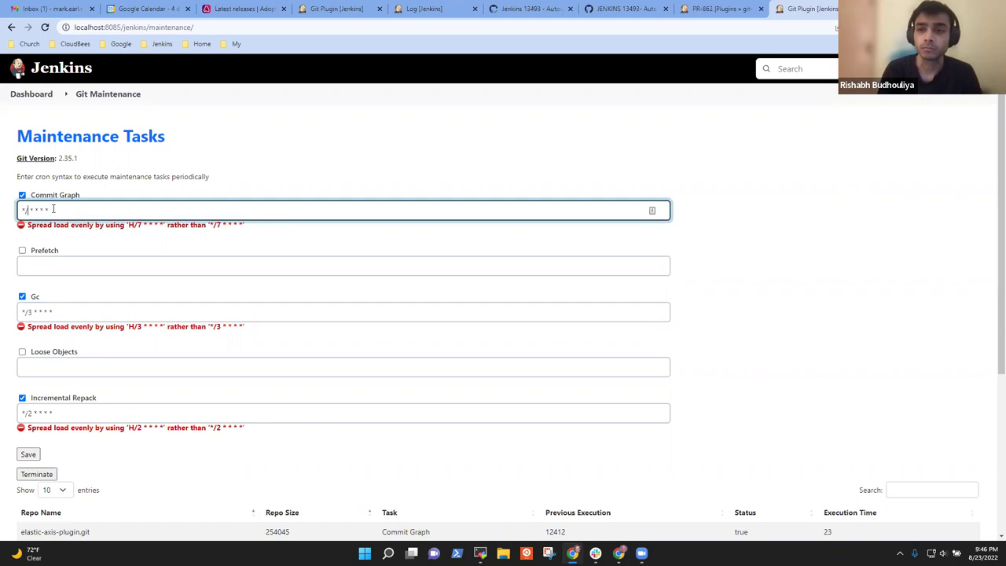
left_click(28, 455)
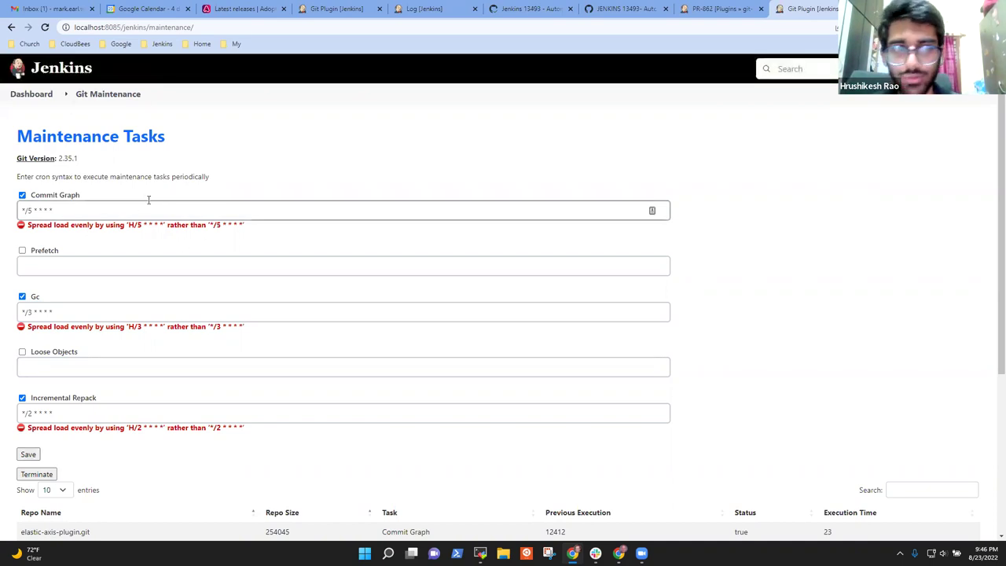
Set Gc to */2 and Incremental Repack to */3, then save the schedules.
left_click(74, 314)
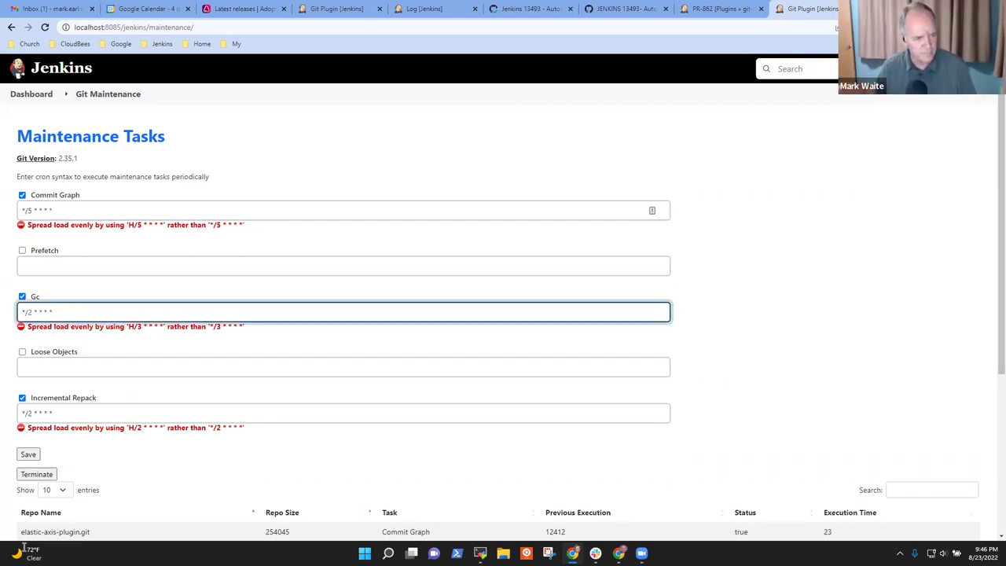
left_click(96, 413)
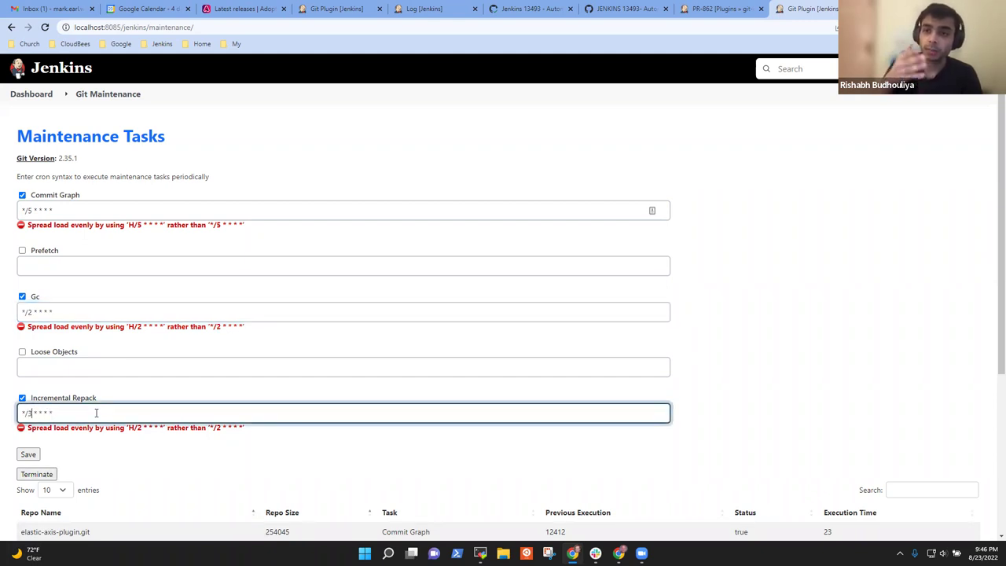
left_click(70, 212)
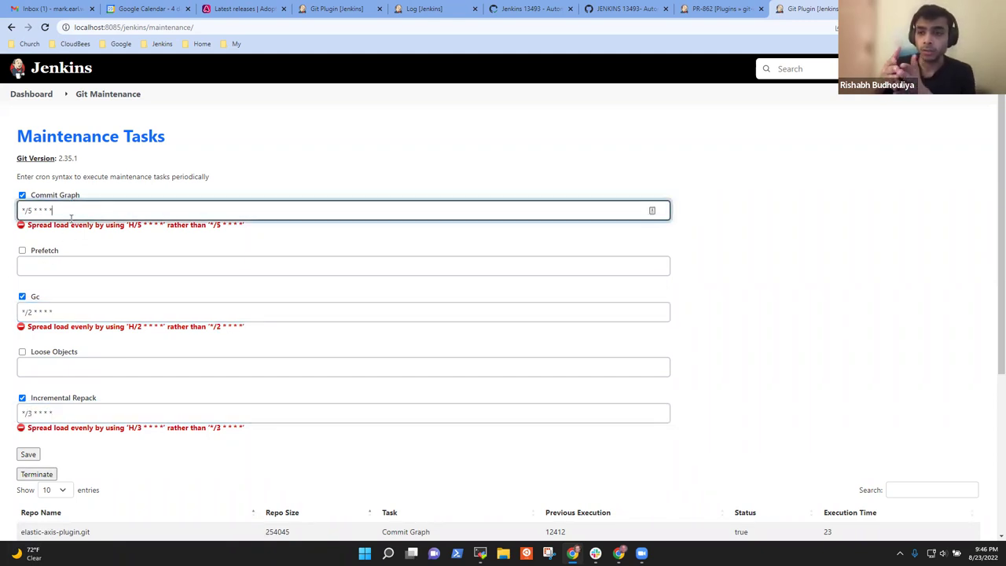
key("BackSpace")
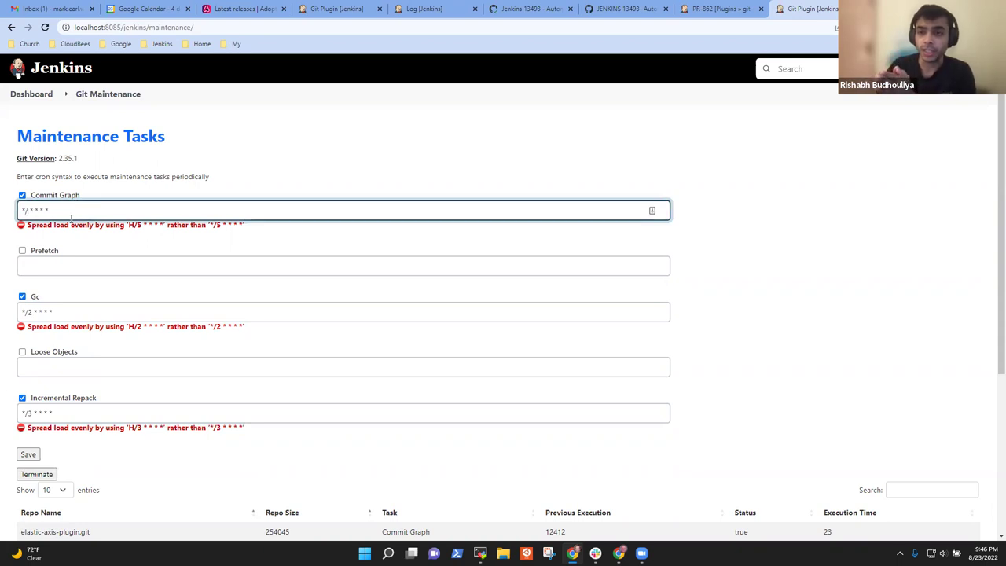
left_click(27, 455)
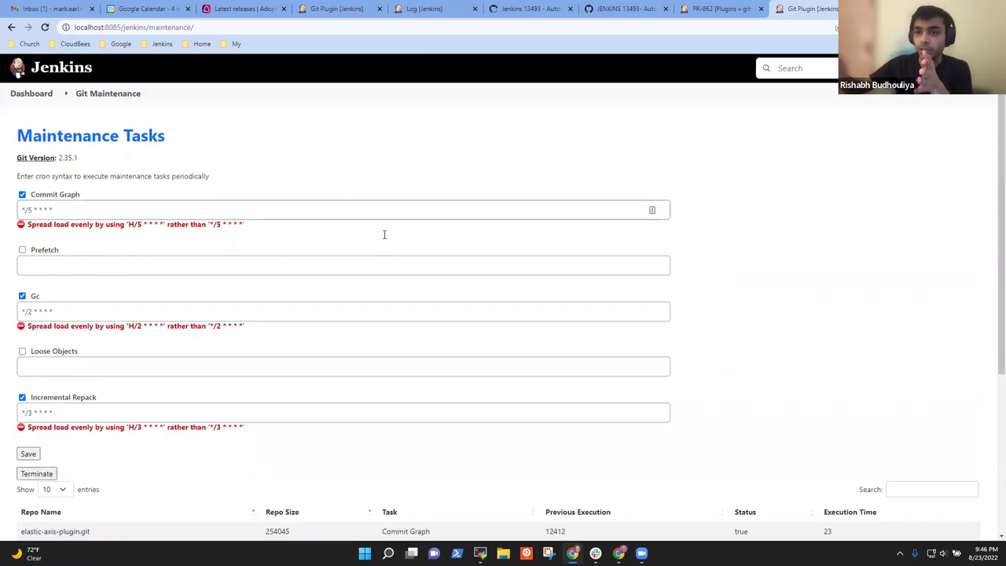
Show 50 rows per page and sort the execution table by task.
scroll(382, 240, "down", 3)
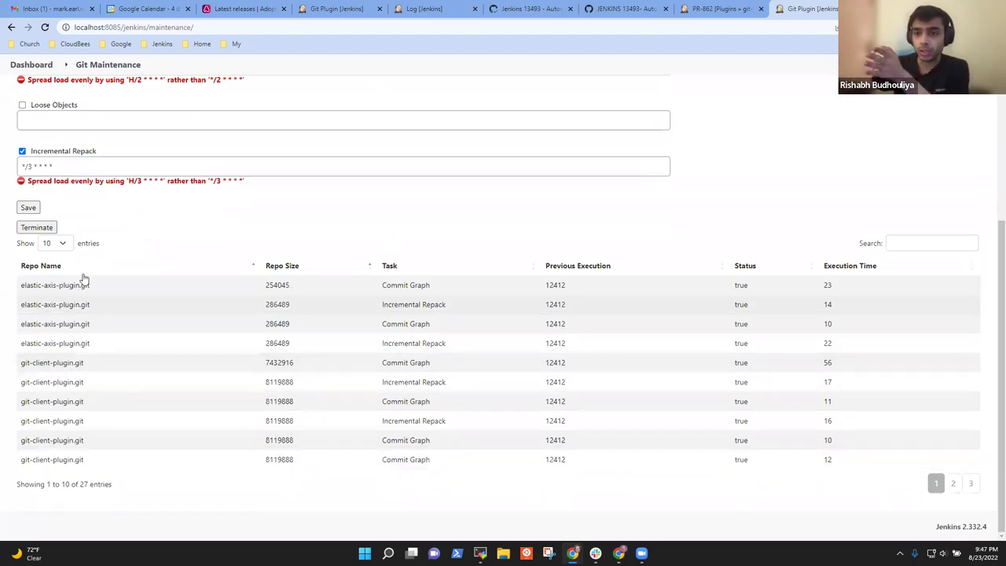
left_click(60, 244)
left_click(45, 277)
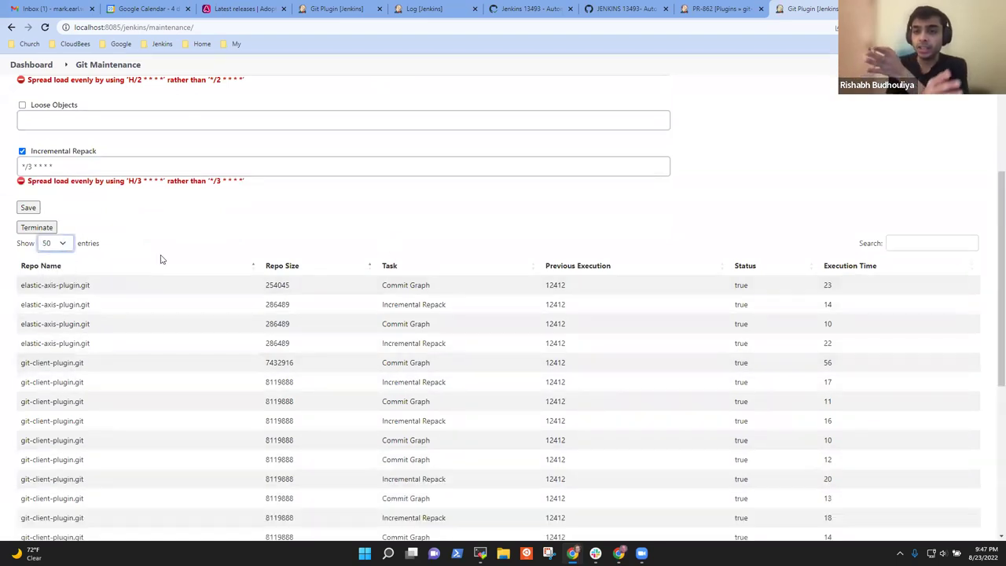
scroll(285, 296, "down", 4)
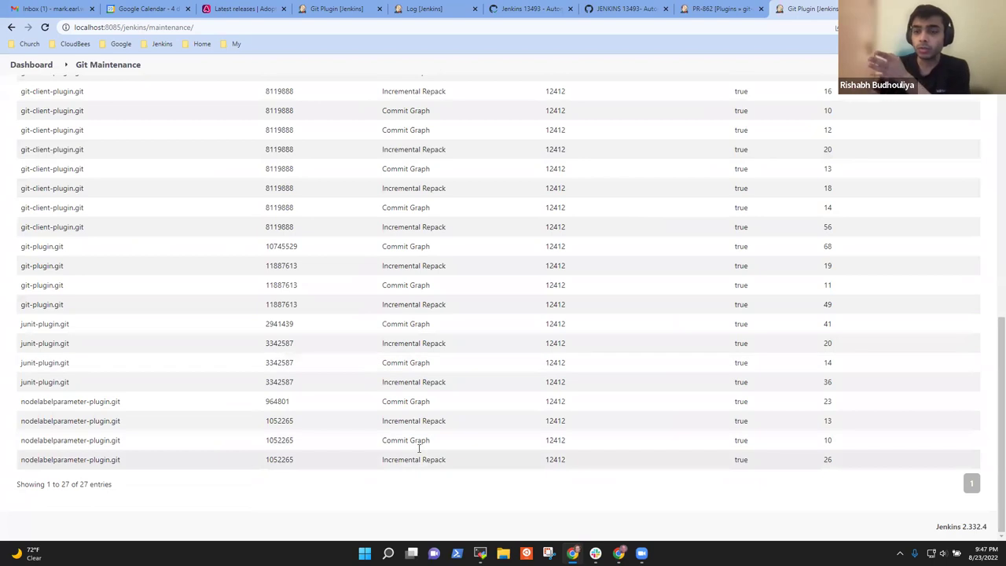
scroll(422, 447, "up", 6)
left_click(396, 410)
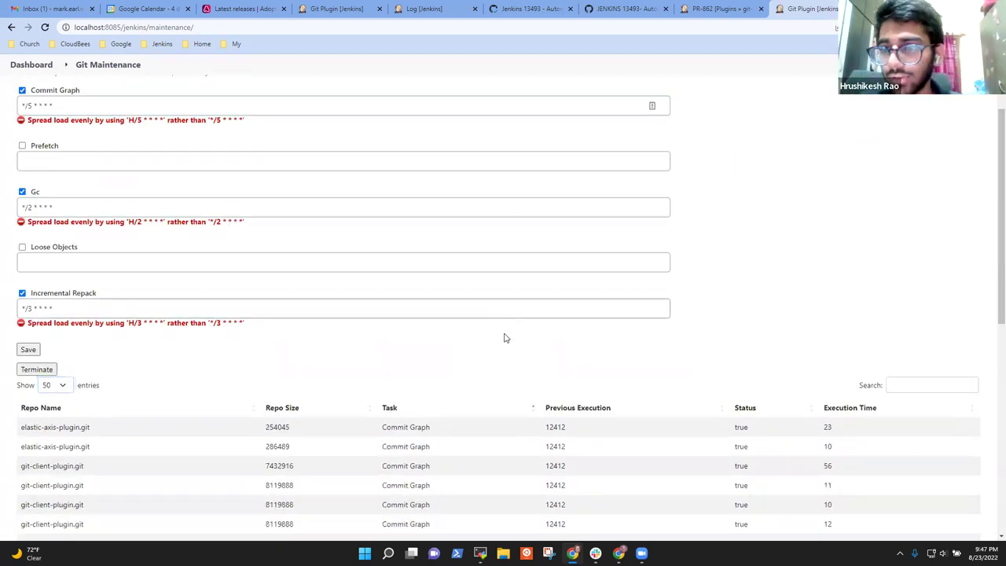
scroll(507, 336, "down", 5)
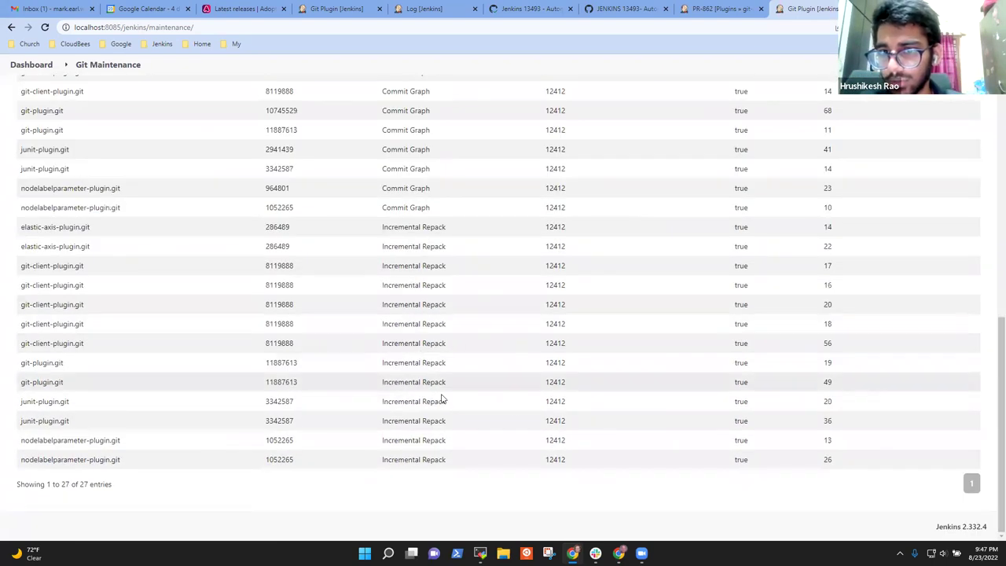
scroll(528, 408, "up", 3)
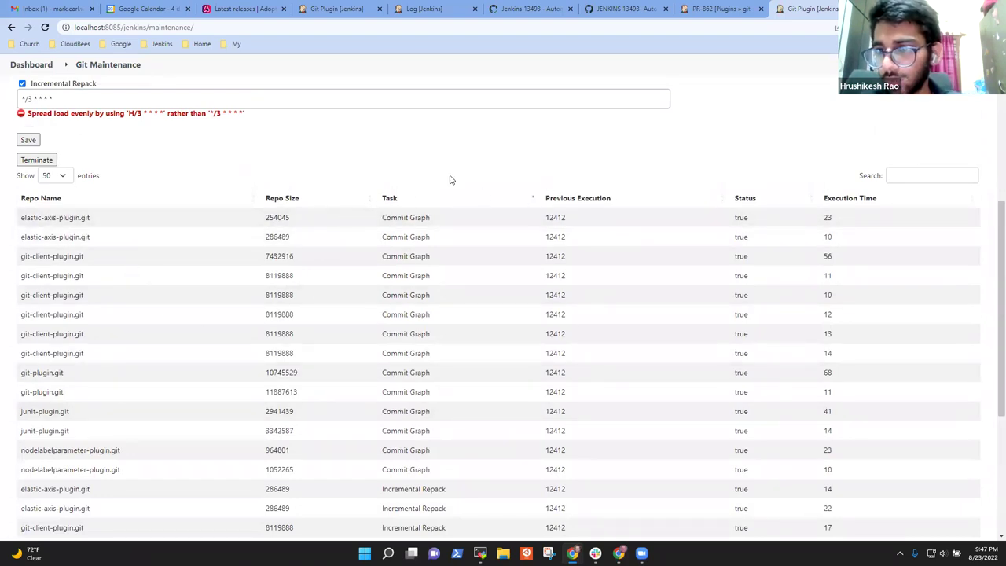
Sort the execution table by repo name, then by task again.
left_click(65, 199)
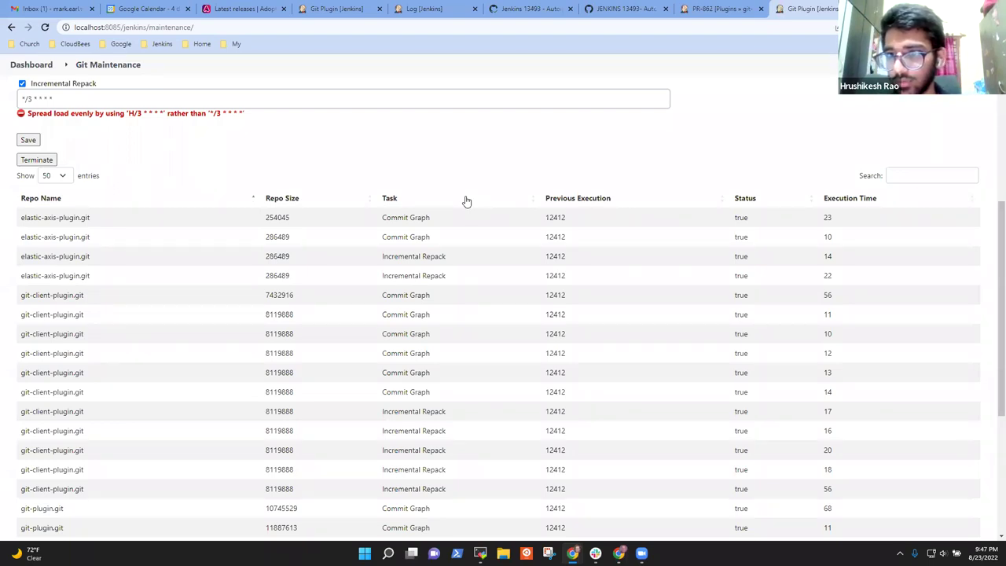
scroll(464, 215, "down", 4)
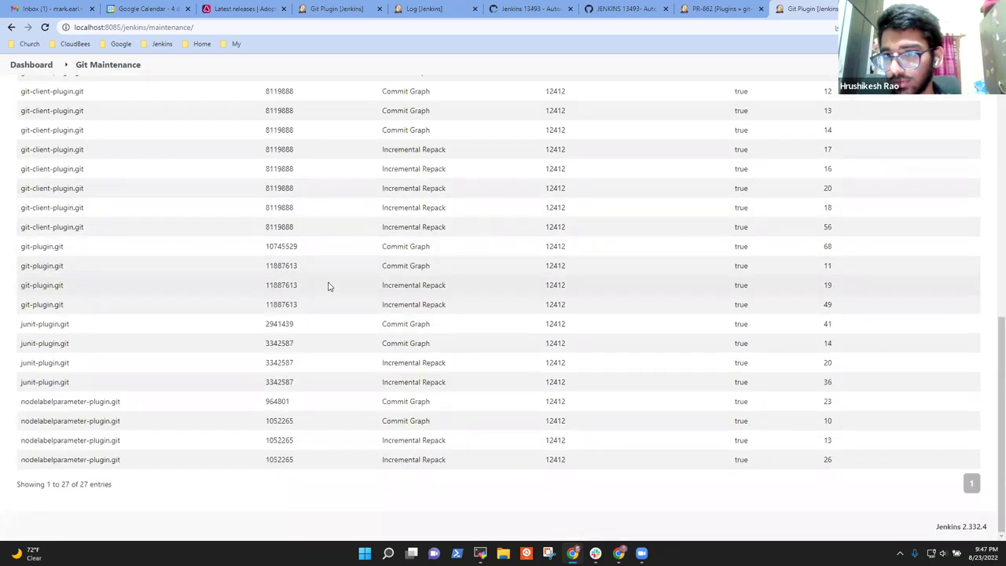
scroll(338, 292, "up", 5)
left_click(373, 252)
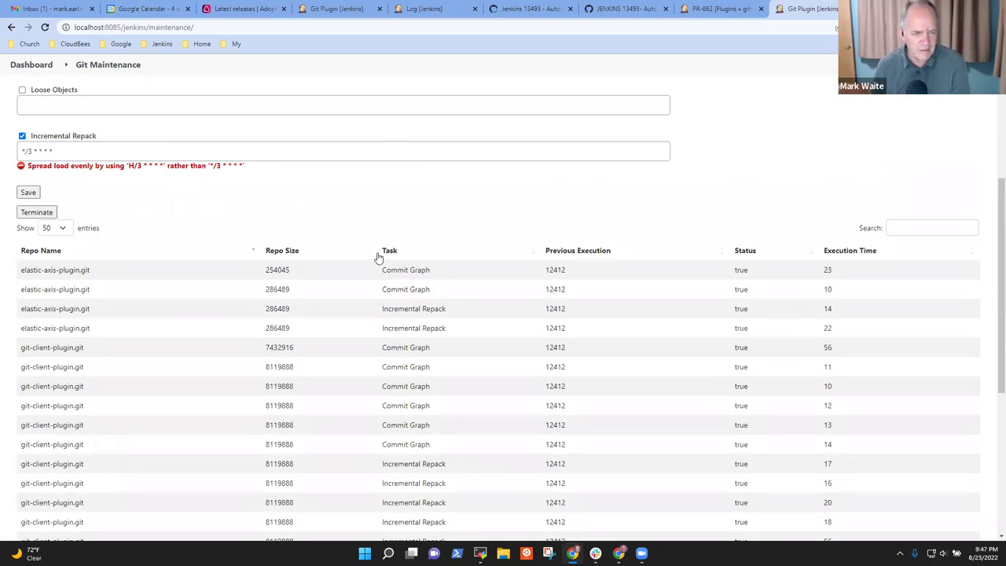
scroll(452, 248, "down", 4)
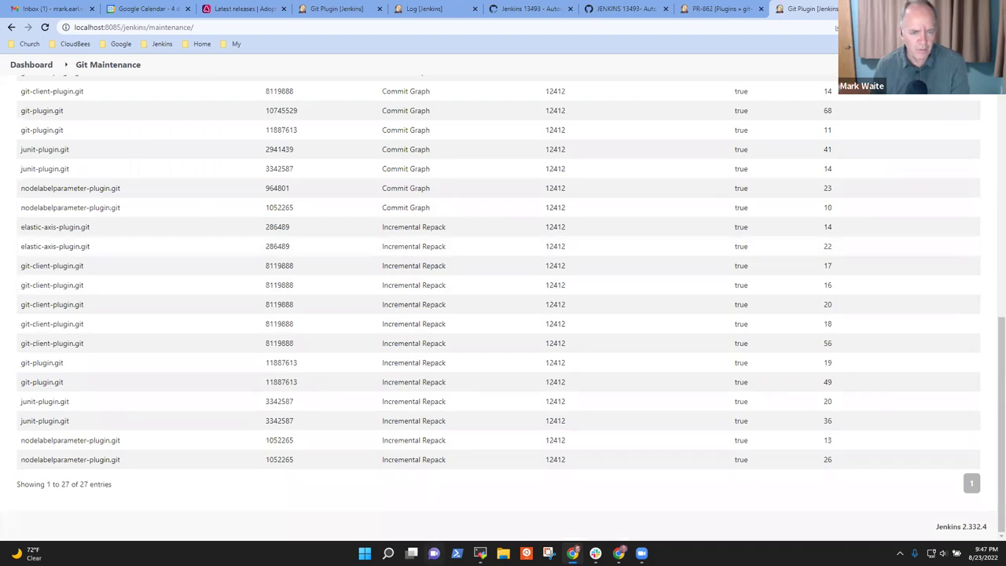
scroll(168, 243, "up", 5)
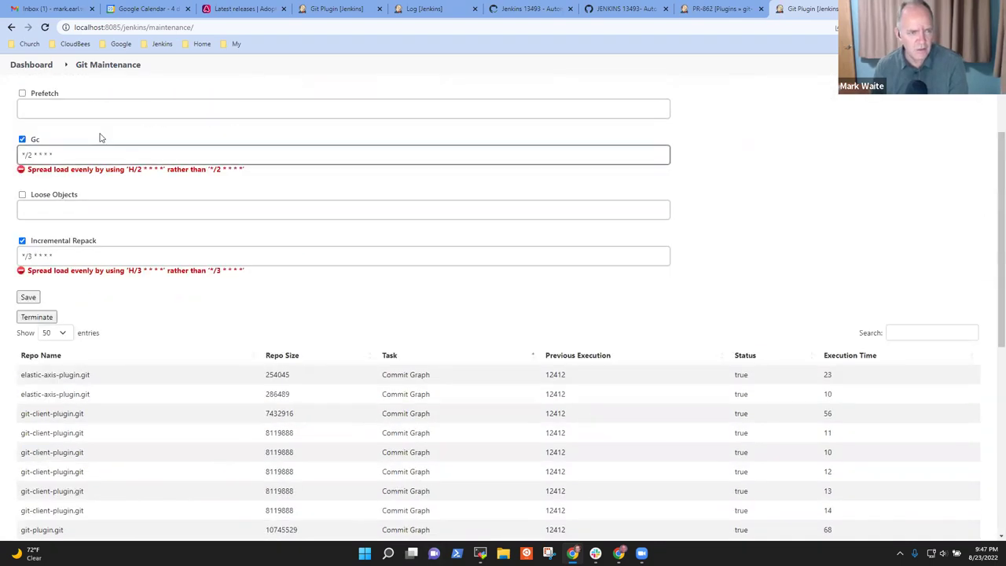
scroll(102, 110, "up", 1)
Reload the Git Maintenance page, show 50 entries and re-sort by task.
left_click(108, 66)
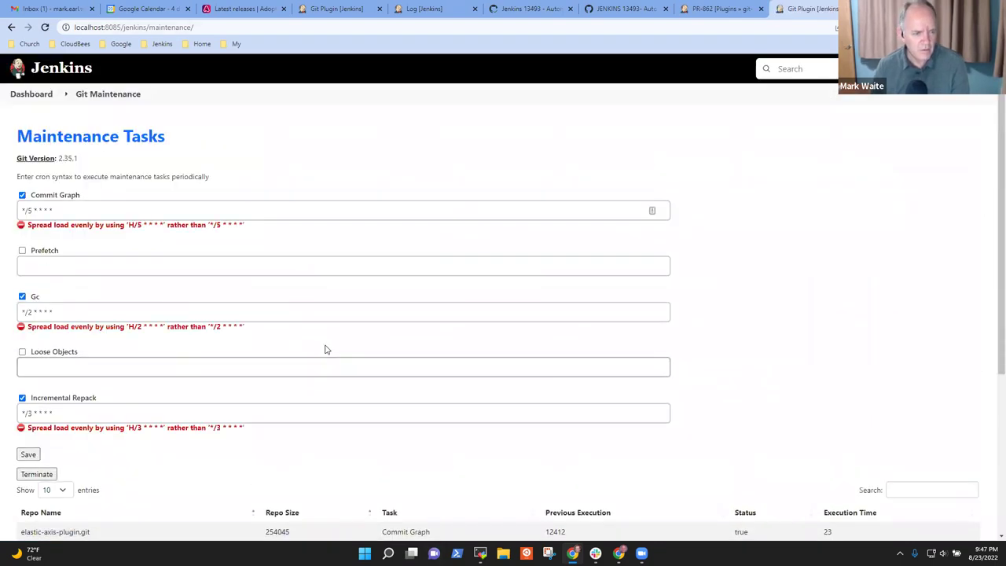
scroll(323, 348, "down", 5)
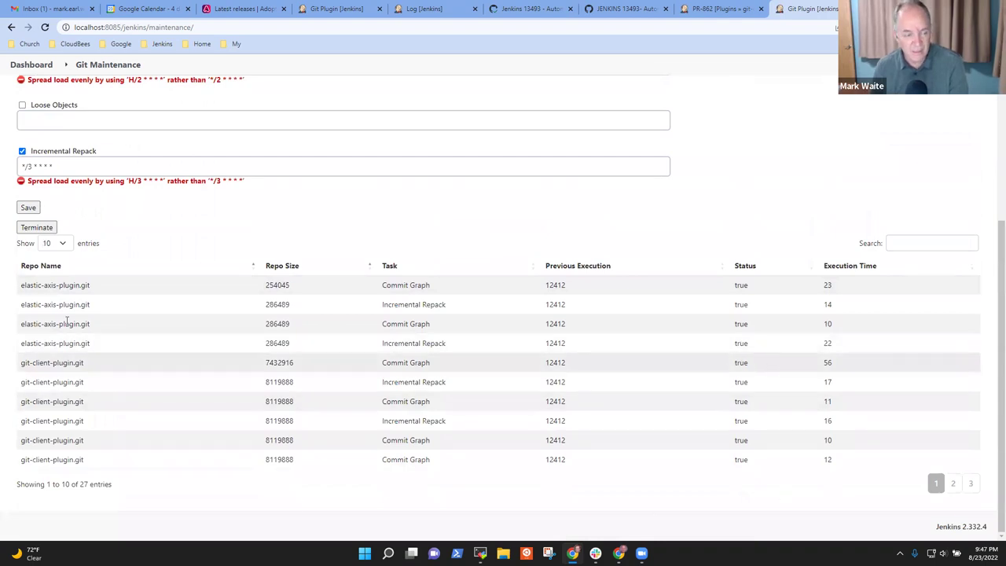
left_click(61, 243)
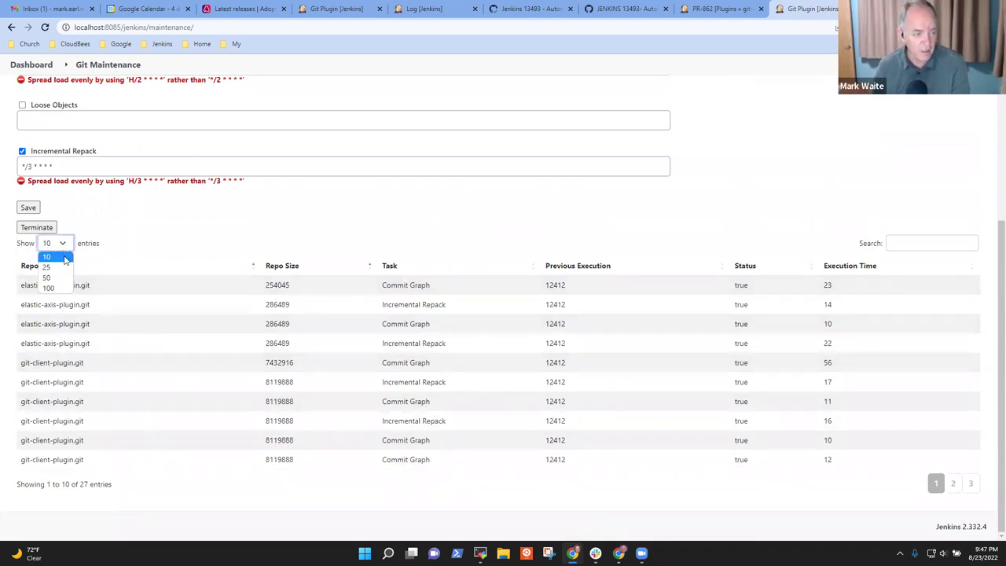
left_click(55, 279)
scroll(335, 278, "down", 5)
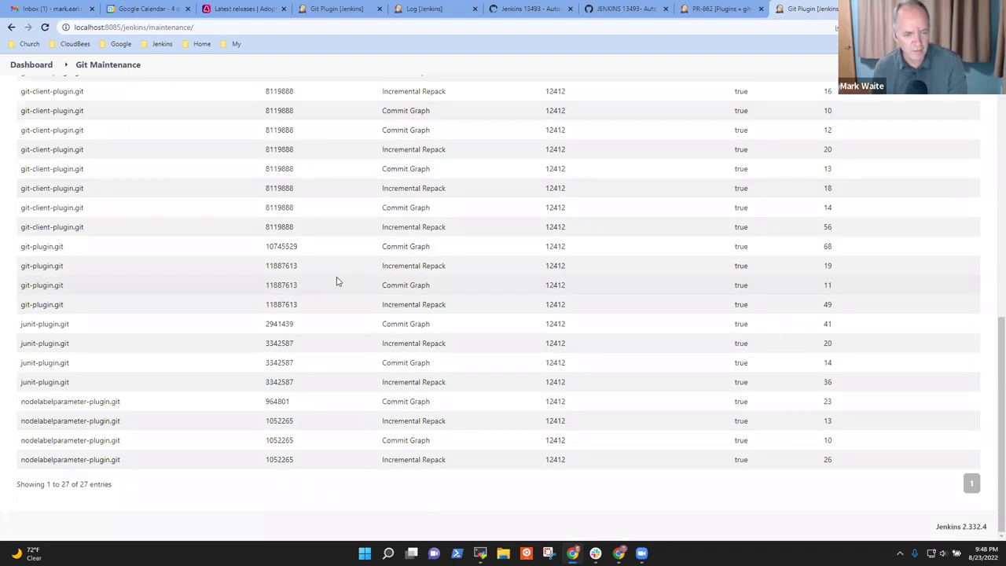
scroll(480, 223, "up", 3)
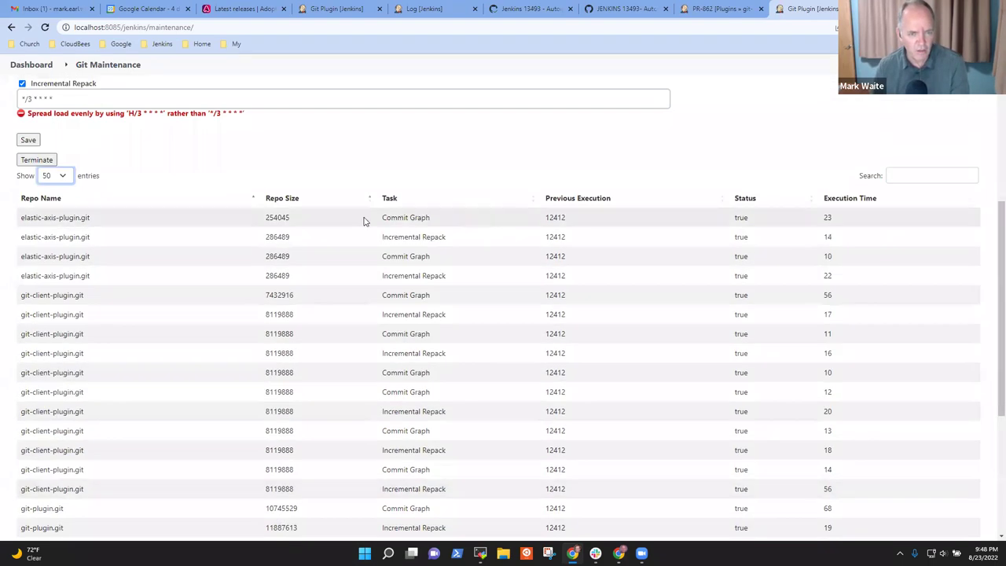
left_click(391, 201)
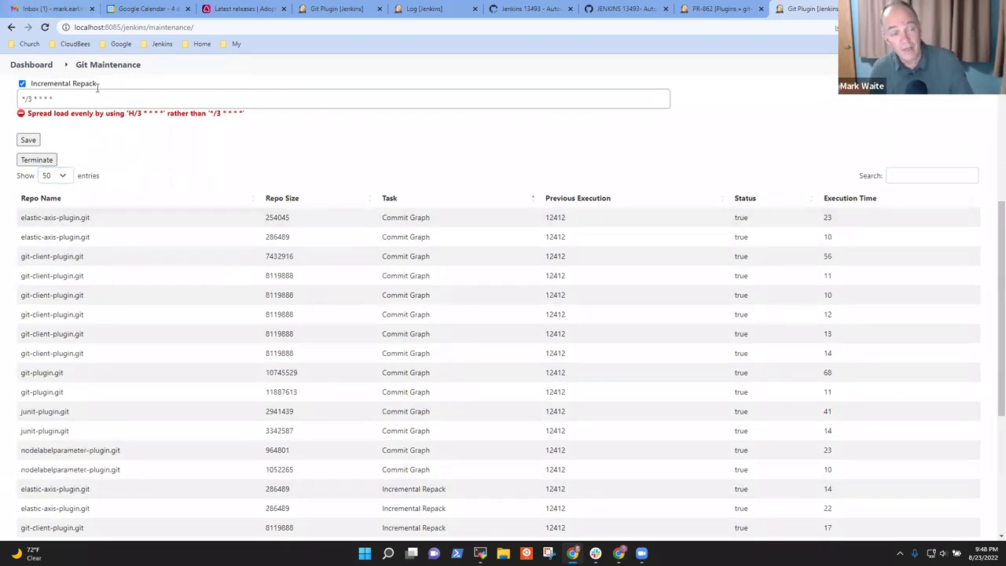
scroll(119, 85, "up", 5)
left_click(65, 315)
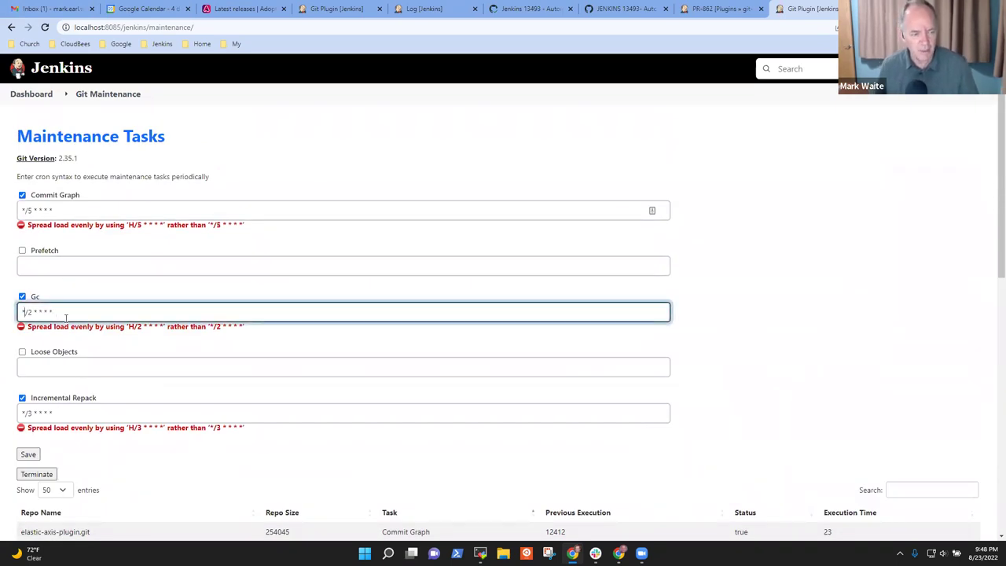
Remove '/2' so Gc reads '* * * * *', running every minute, and save.
key("BackSpace")
key("BackSpace")
left_click(83, 208)
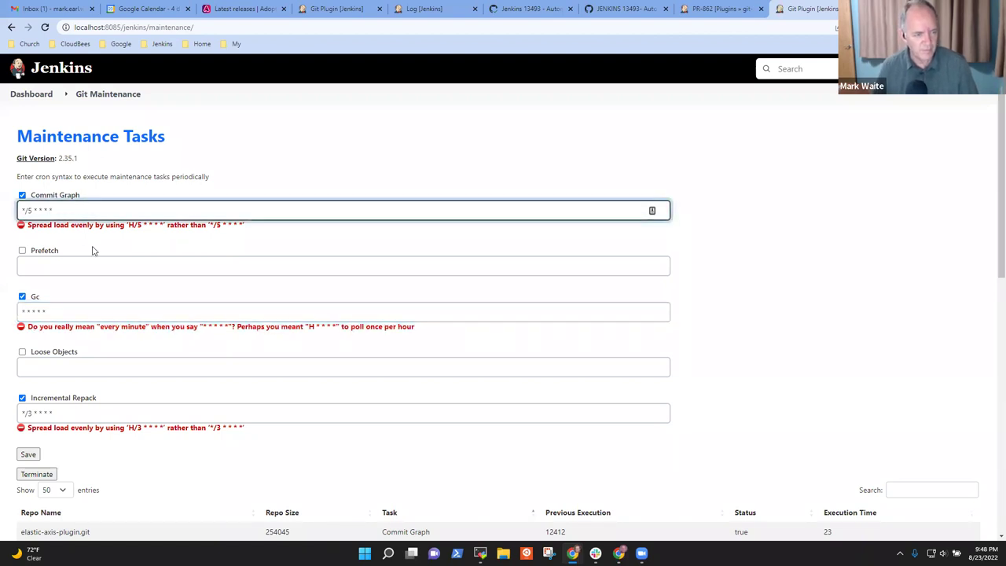
left_click(27, 454)
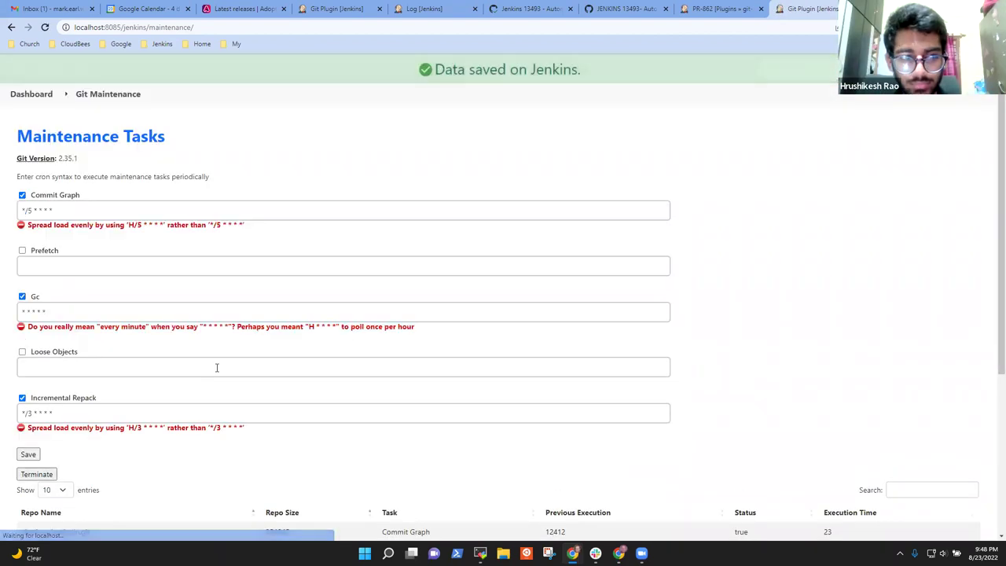
left_click(68, 309)
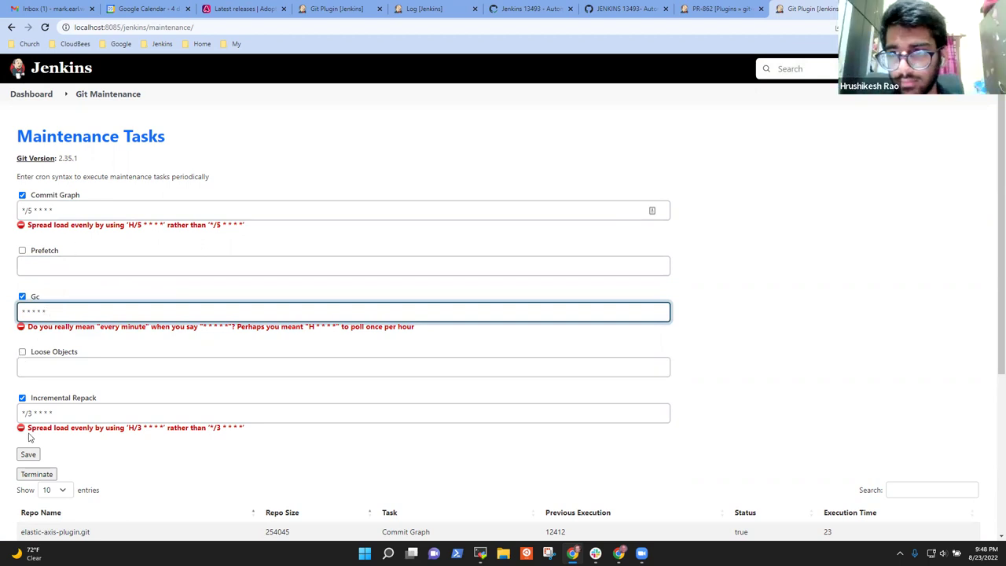
left_click(166, 101)
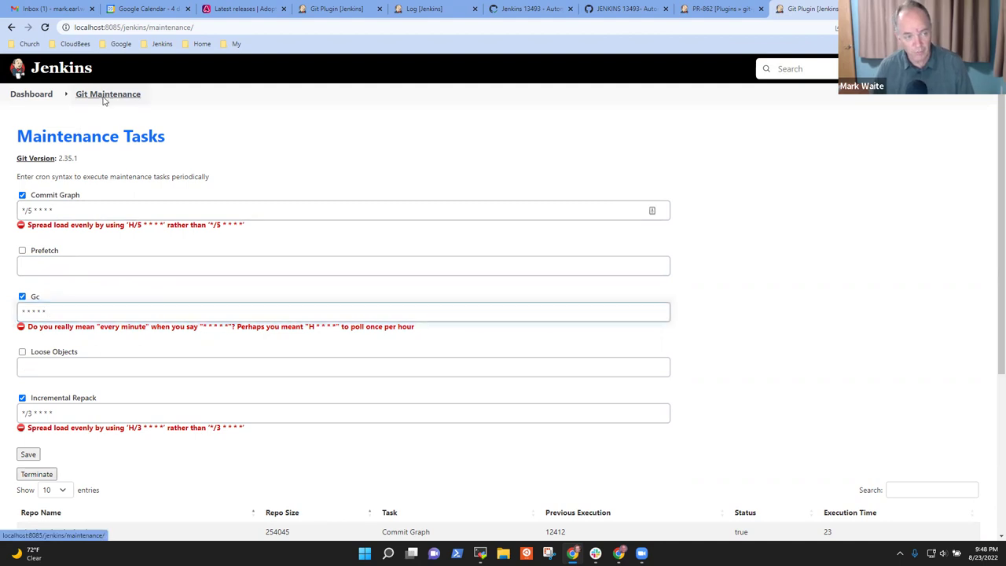
scroll(47, 86, "down", 3)
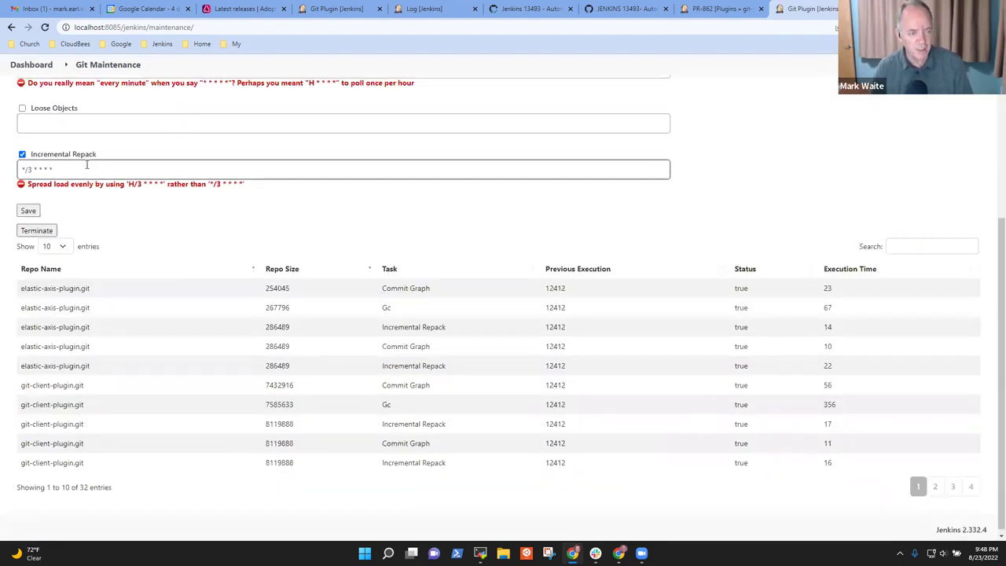
Disable the Incremental Repack task and save the schedule changes.
scroll(83, 169, "up", 2)
left_click_drag(52, 319, 19, 321)
left_click(22, 309)
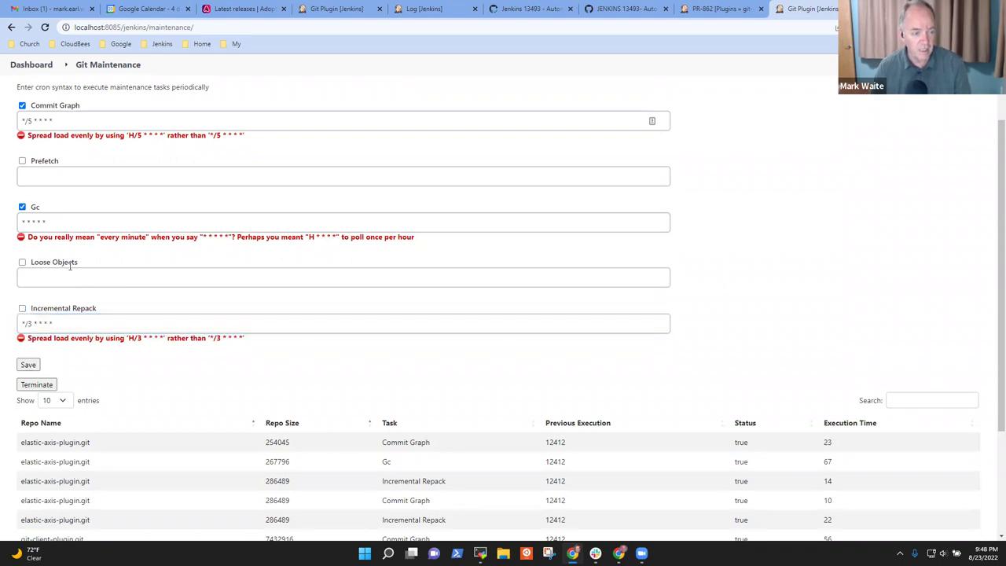
scroll(124, 218, "up", 2)
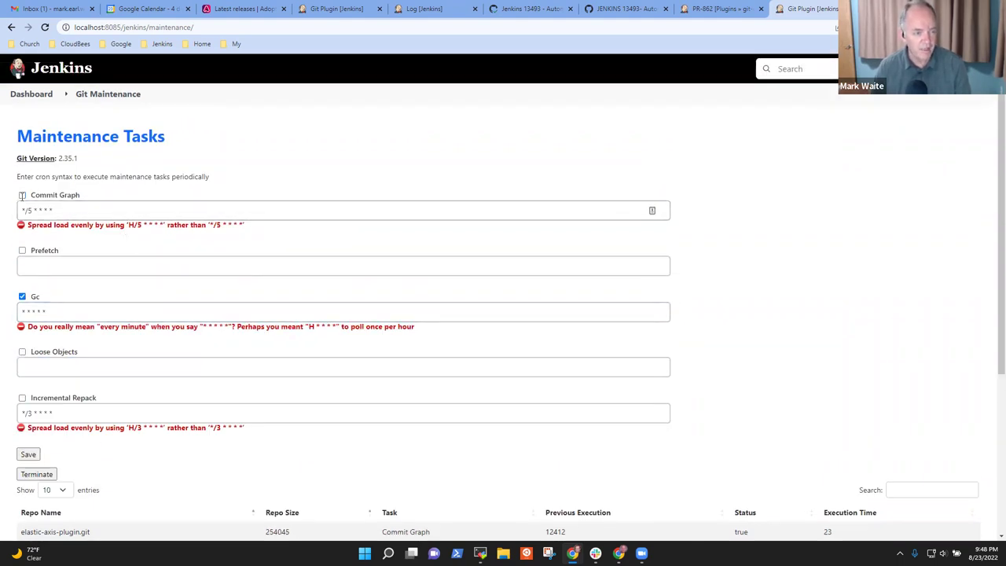
scroll(92, 329, "down", 3)
left_click(30, 245)
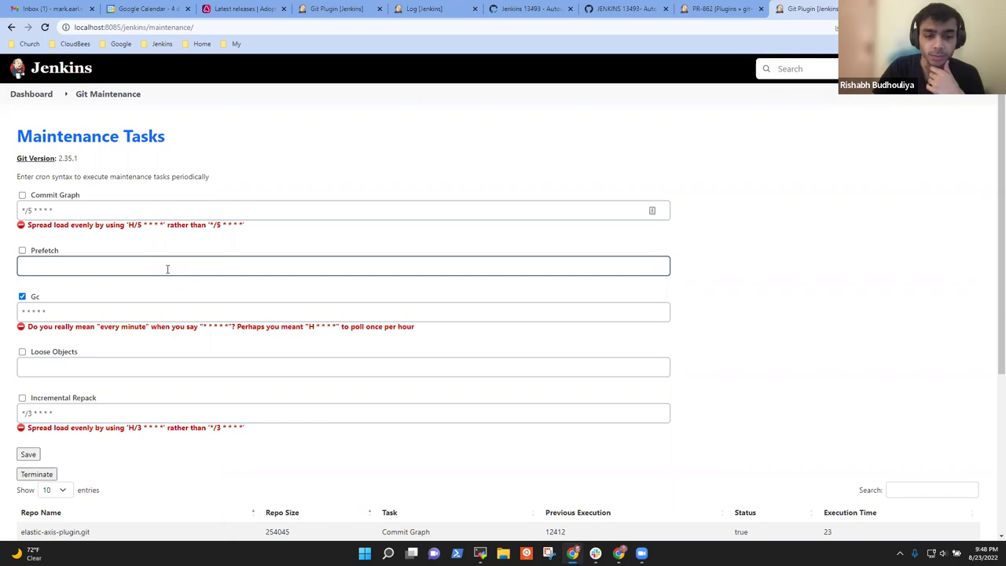
Sort the executions by task descending and show 50 entries per page.
scroll(113, 359, "down", 3)
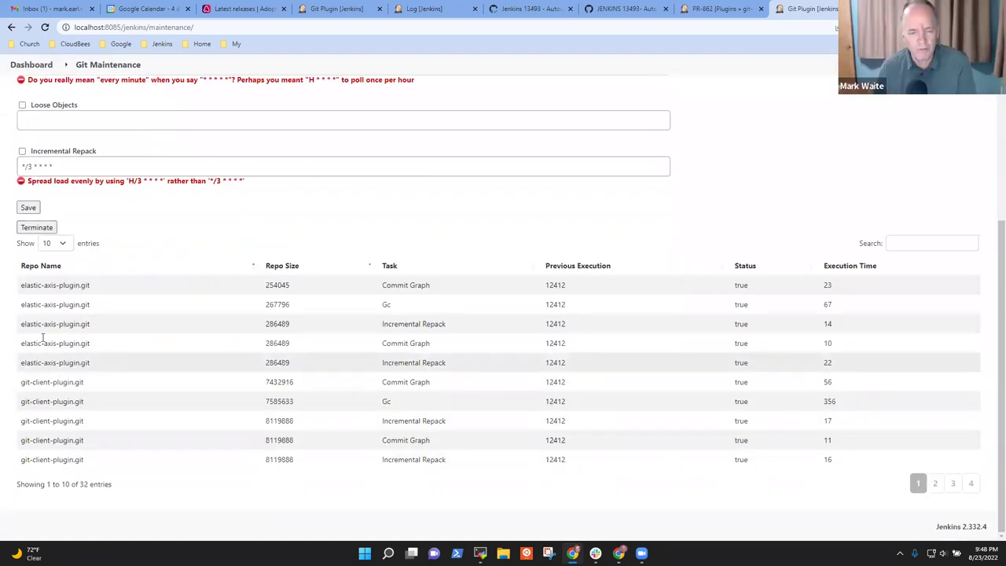
left_click(388, 266)
left_click(387, 273)
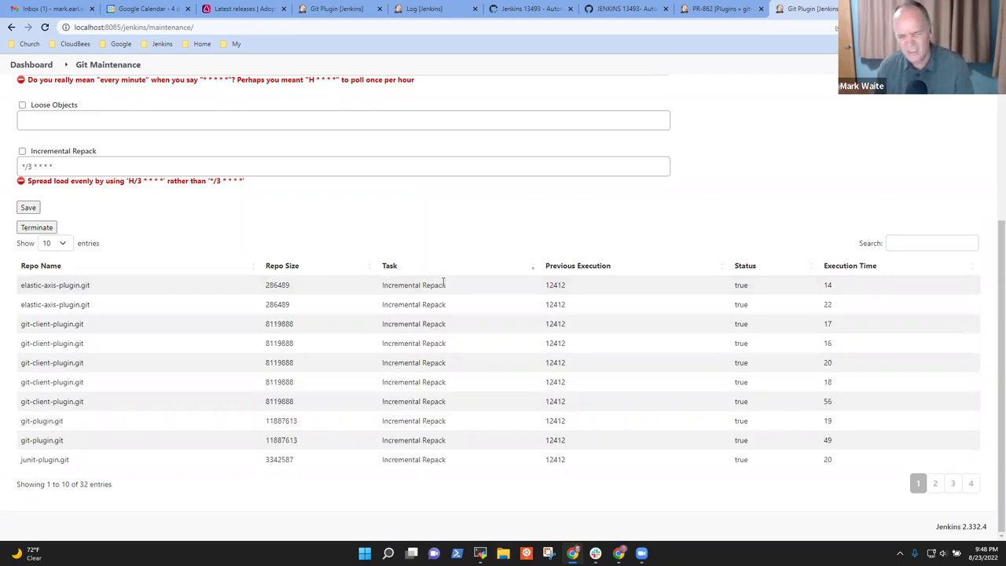
left_click(62, 244)
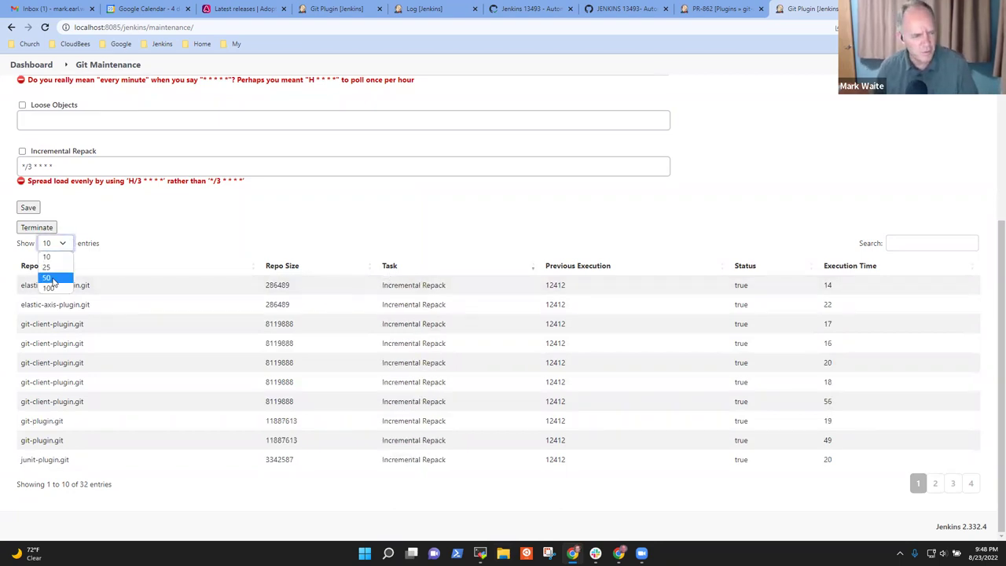
left_click(47, 278)
scroll(299, 288, "down", 5)
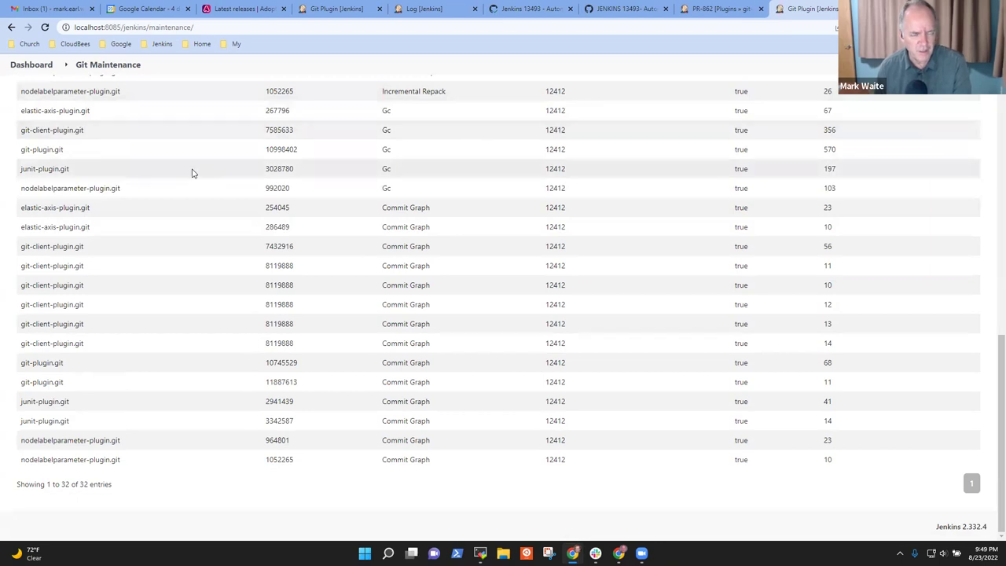
scroll(191, 170, "up", 8)
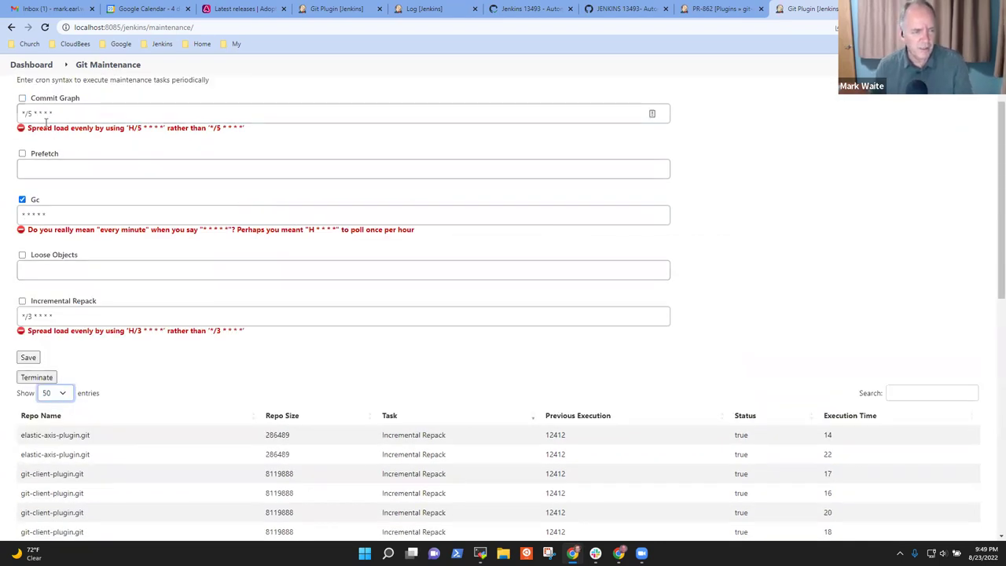
Save the Git Maintenance cron schedules.
left_click(77, 114)
key("Left")
key("Left")
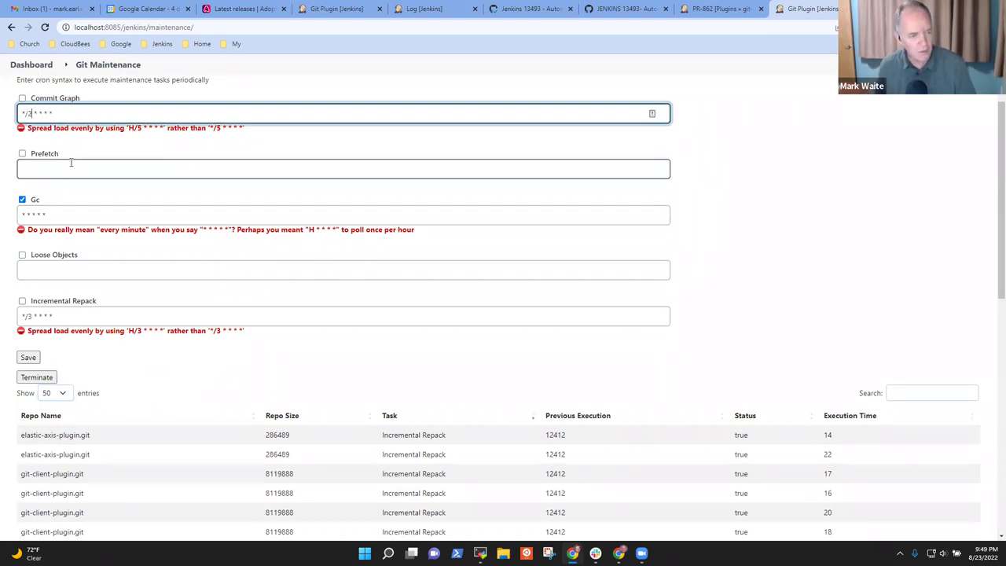
left_click(33, 359)
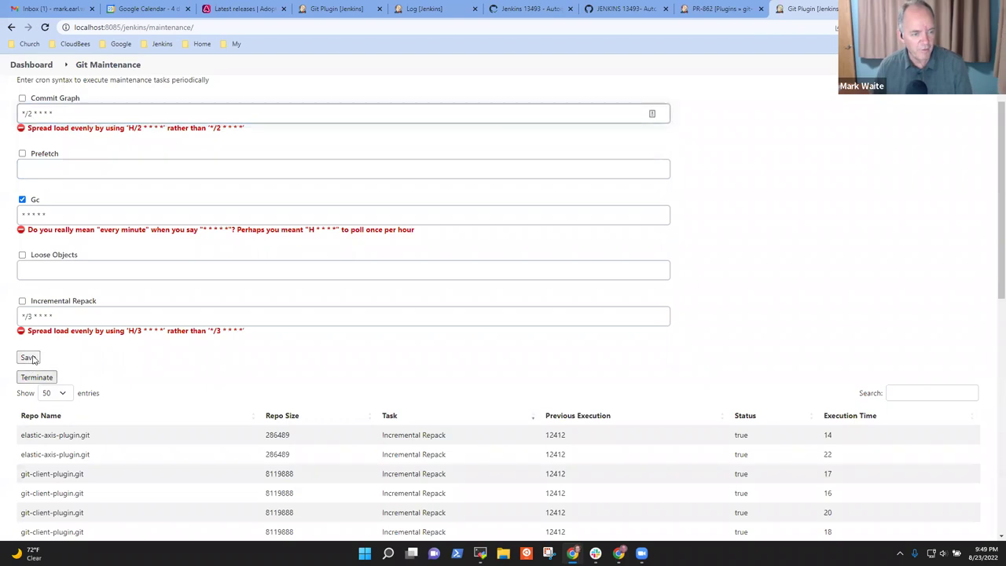
Open and close the Show entries dropdown, keeping ten rows per page.
scroll(402, 485, "down", 3)
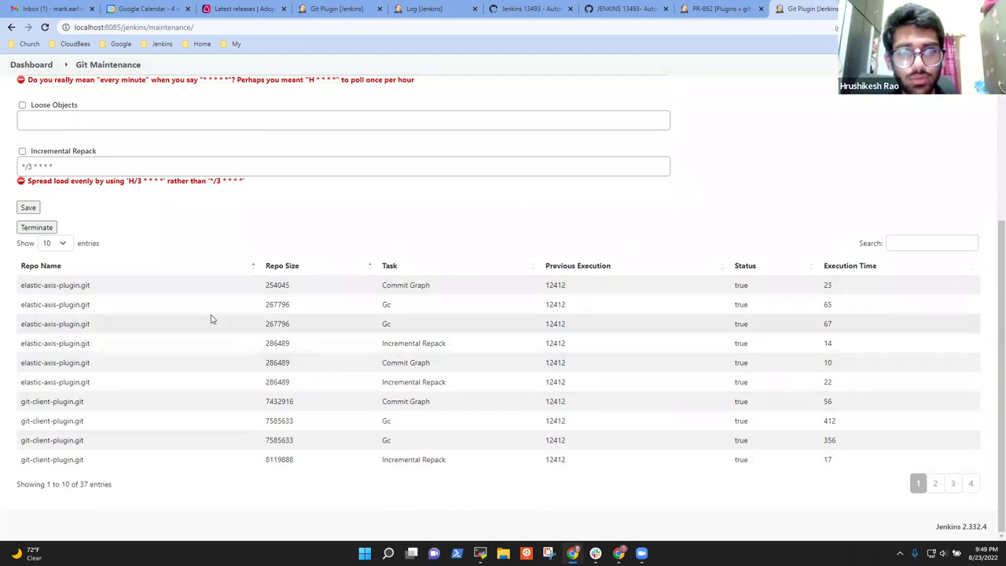
left_click(62, 246)
left_click(55, 256)
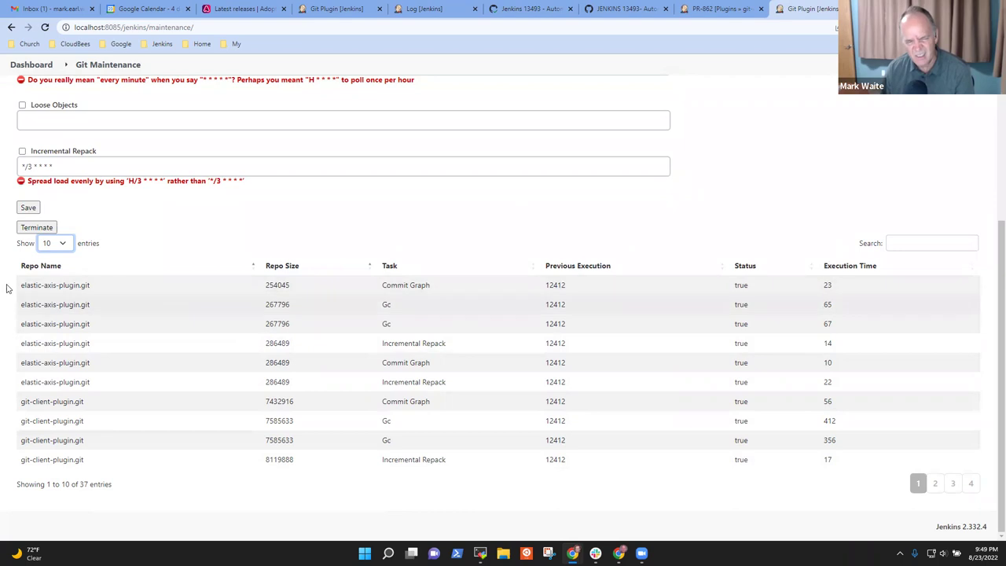
Try sorting by Repo Name, Repo Size, Task, Previous Execution and Execution Time.
left_click(53, 272)
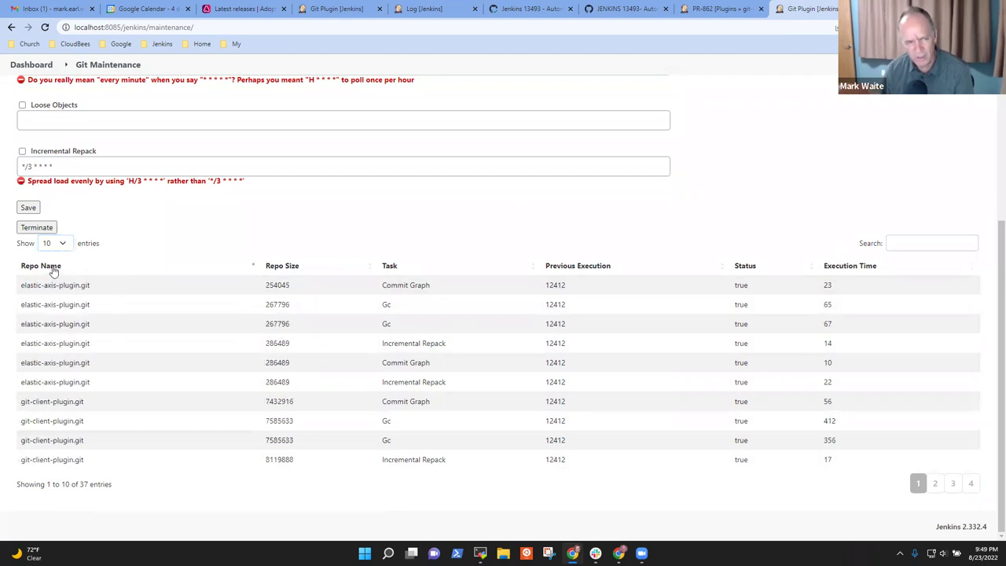
left_click(282, 271)
left_click(283, 267)
left_click(282, 268)
left_click(280, 268)
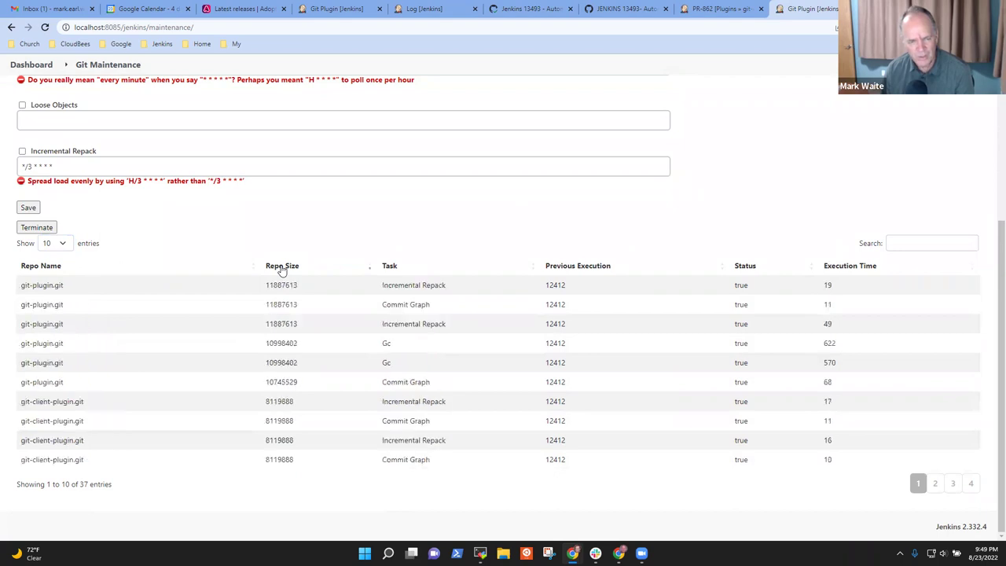
left_click(392, 269)
left_click(393, 269)
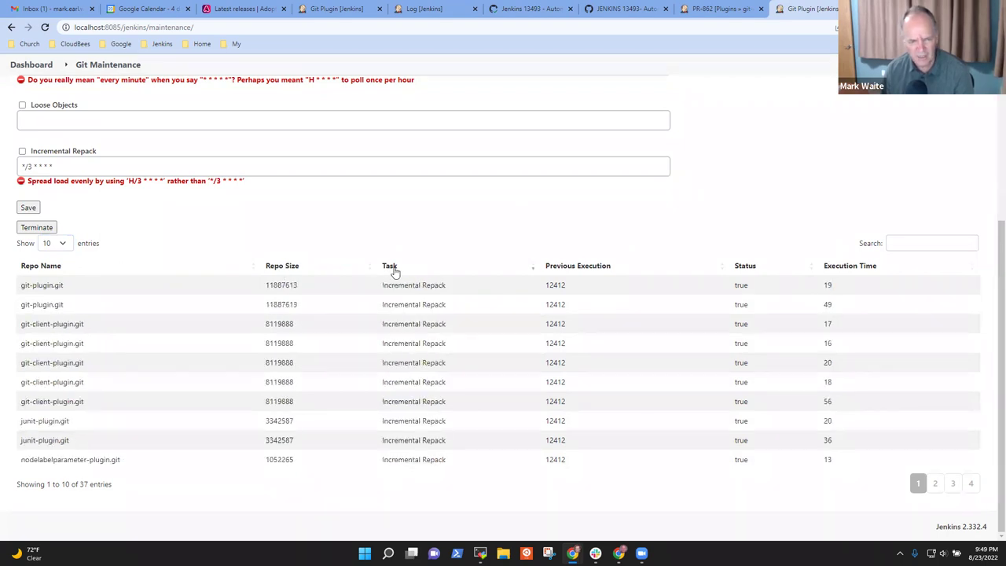
left_click(607, 267)
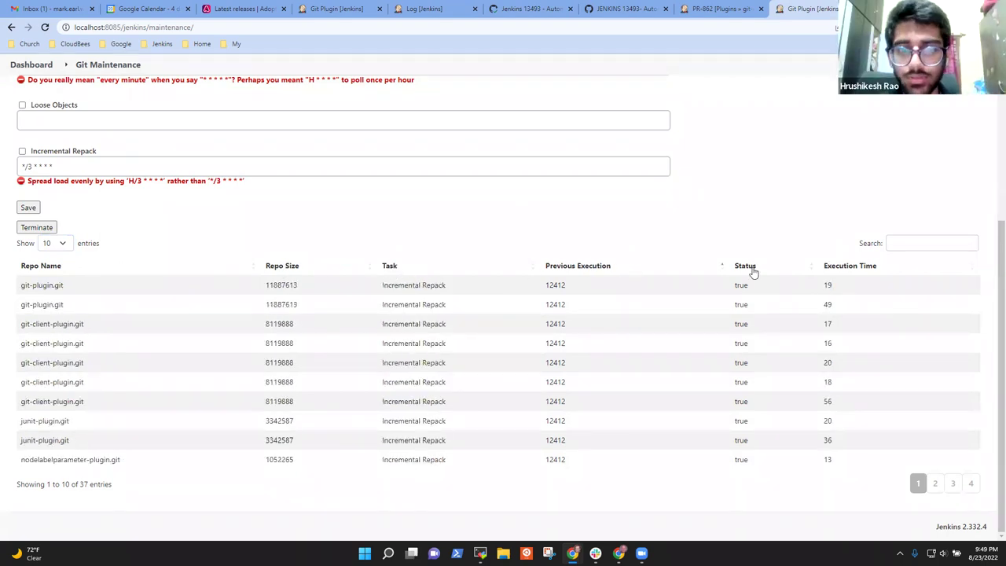
left_click(848, 266)
left_click(847, 266)
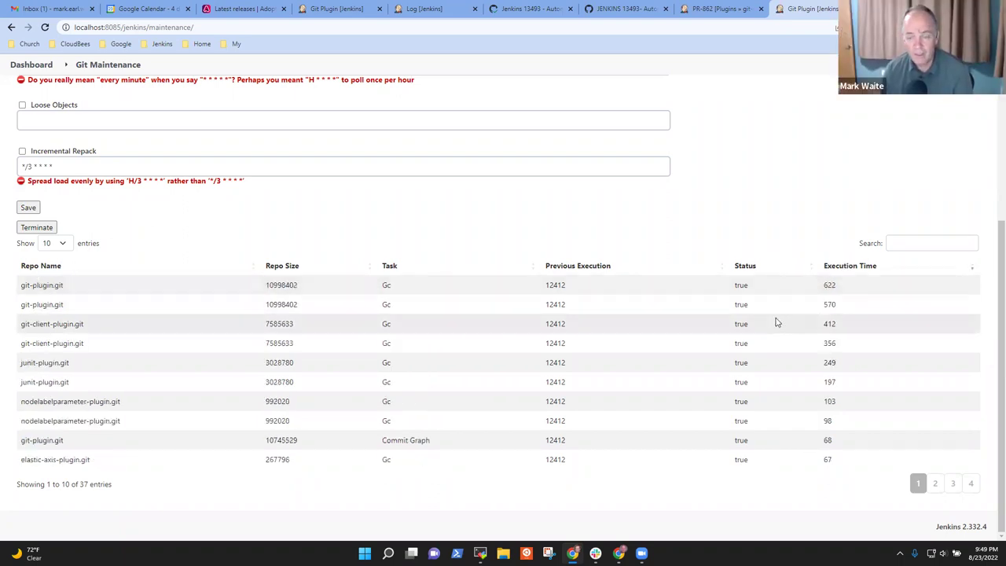
Select and then deselect the 622 execution time value.
left_click_drag(838, 285, 975, 296)
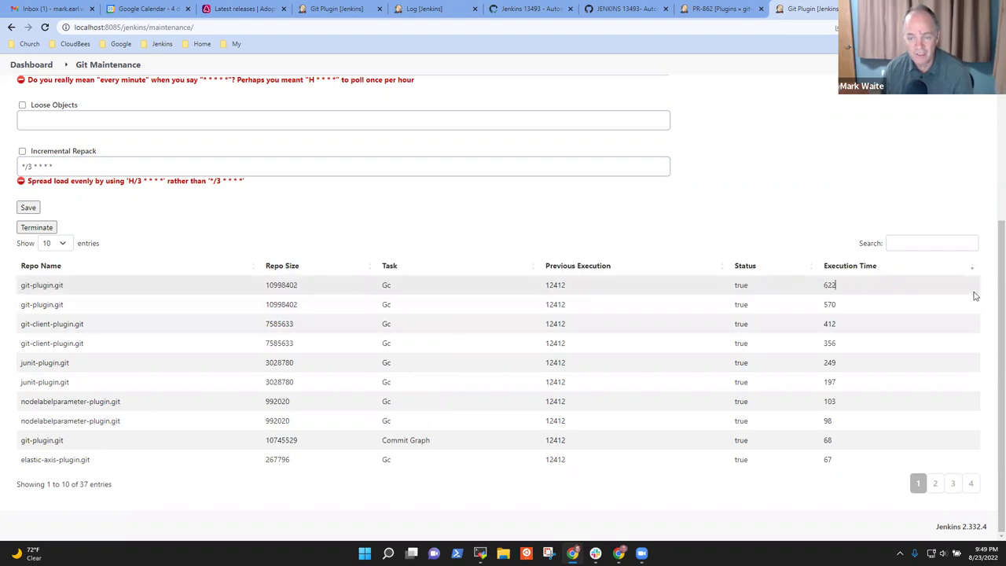
left_click_drag(840, 285, 819, 286)
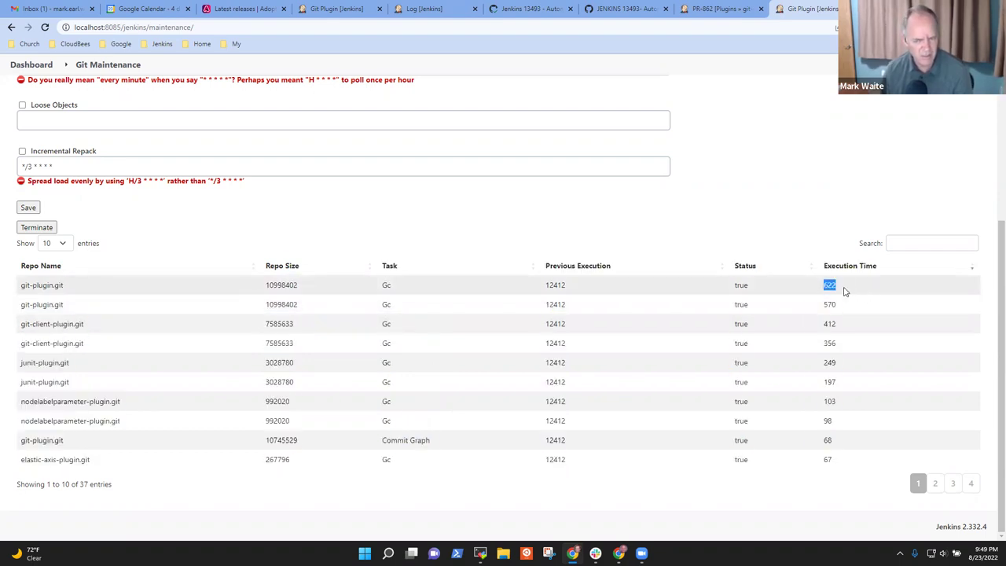
left_click(845, 291)
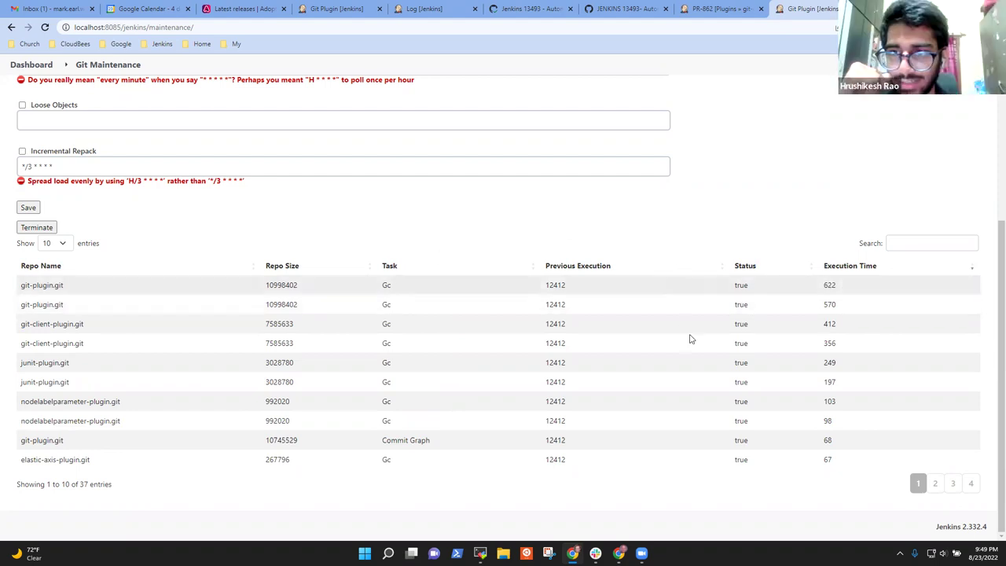
double_click(829, 285)
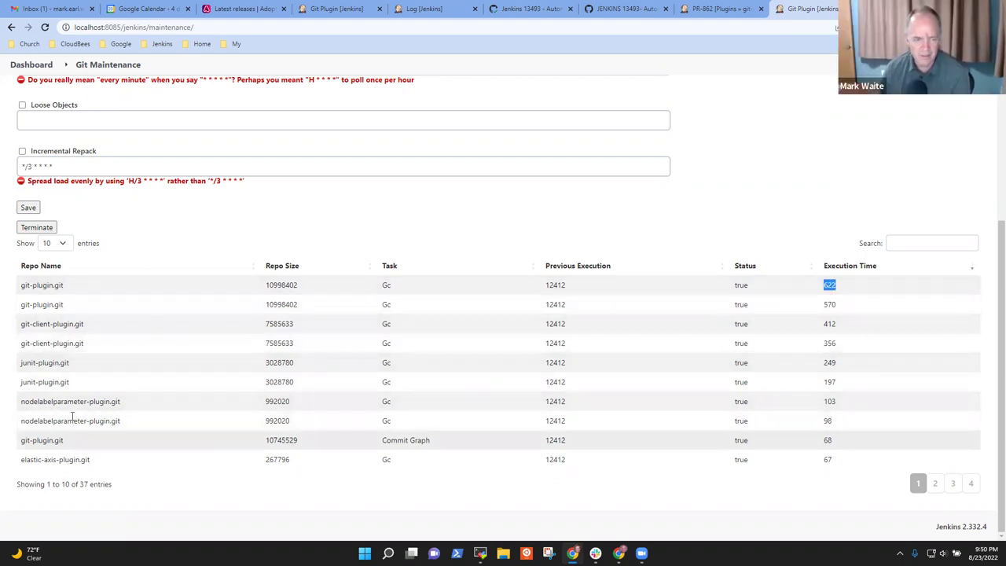
left_click(831, 421)
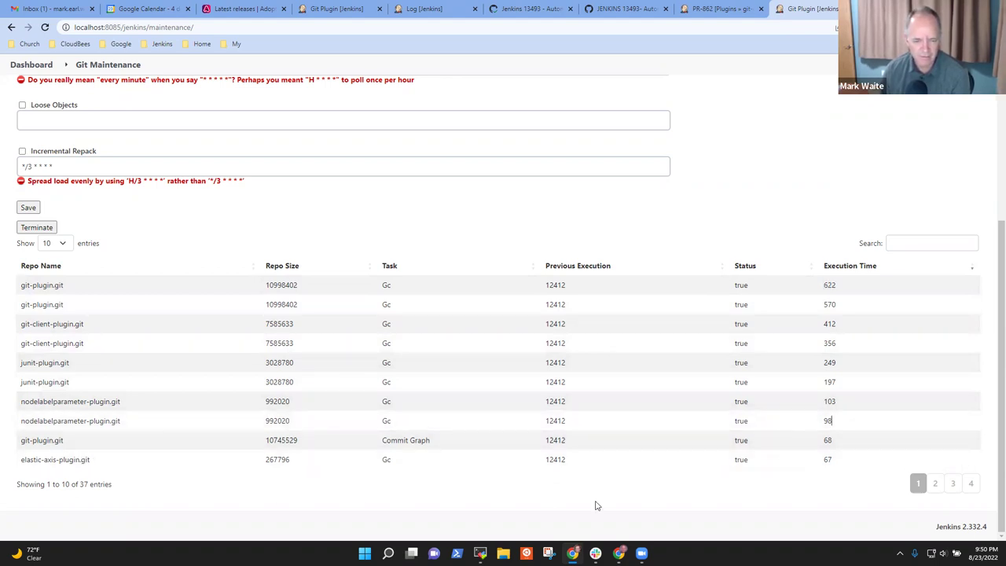
Re-sort by Repo Size, Repo Name, Previous Execution and Task, toggling Repo Size order.
left_click(288, 268)
left_click(58, 265)
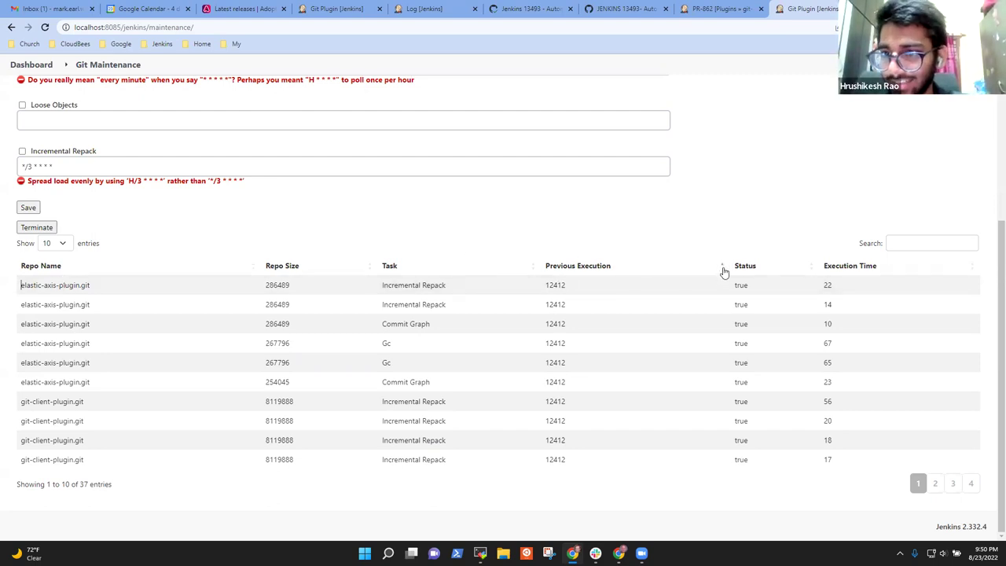
left_click(582, 272)
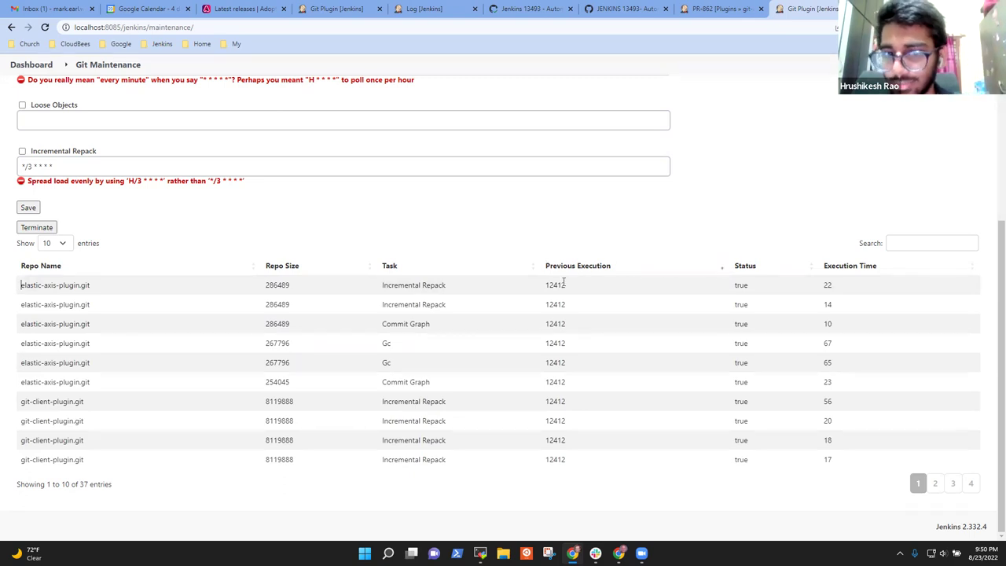
left_click(390, 268)
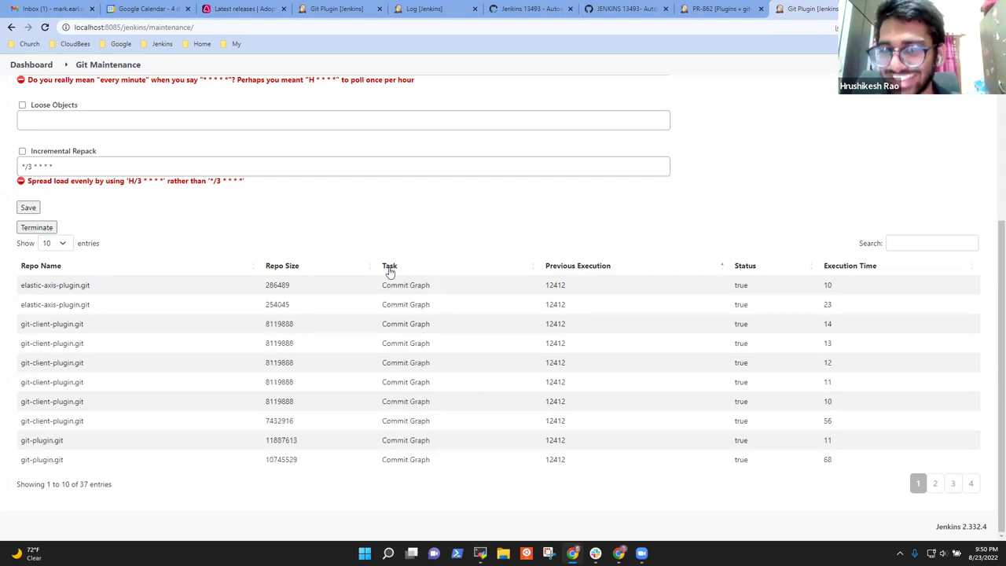
left_click(291, 267)
left_click(291, 267)
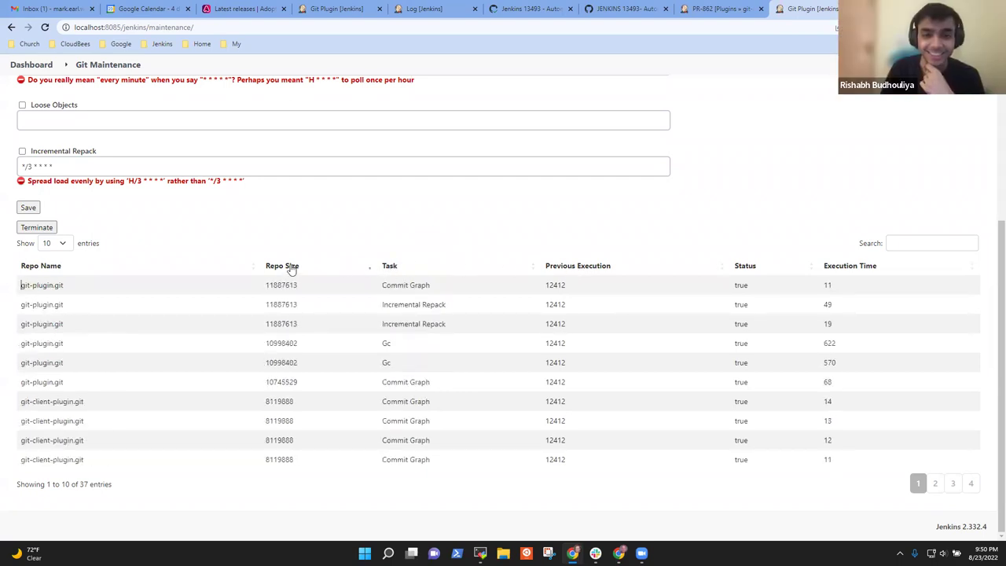
left_click(291, 268)
left_click(291, 267)
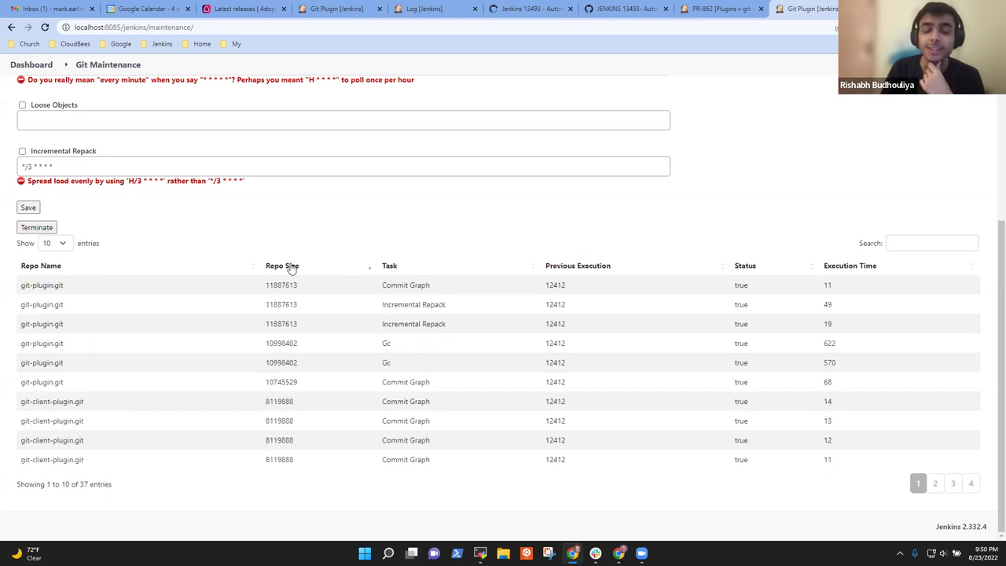
left_click(291, 267)
Sort the table by Repo Name descending.
left_click(37, 269)
left_click(36, 269)
left_click(36, 269)
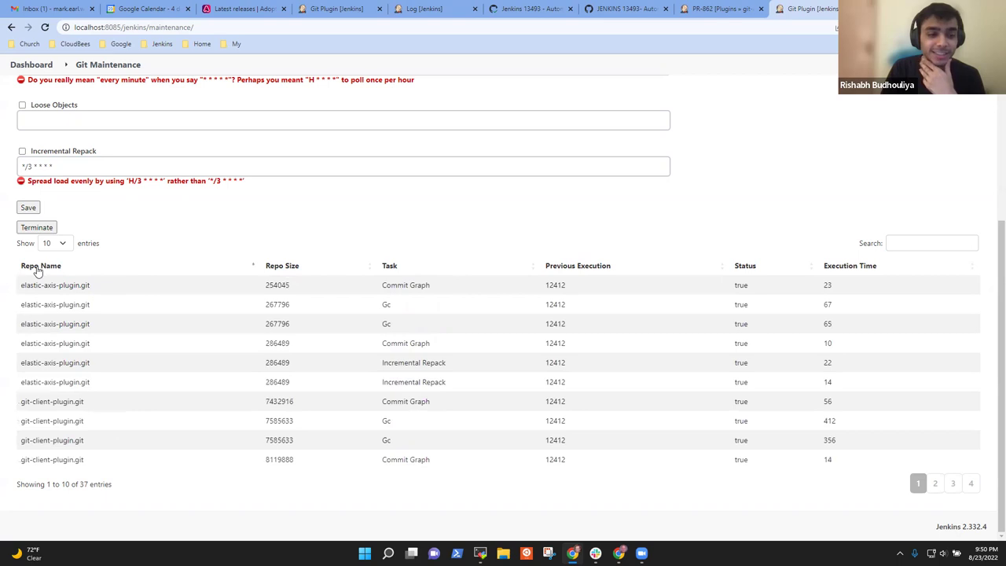
left_click(36, 269)
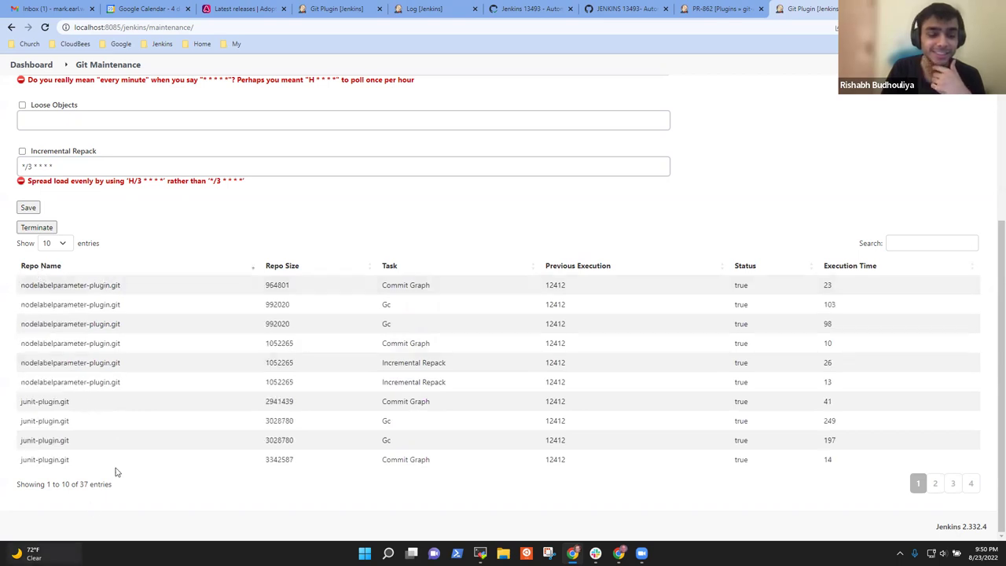
Show 50 rows, sort by Task, then reload via the Git Maintenance breadcrumb.
left_click(54, 244)
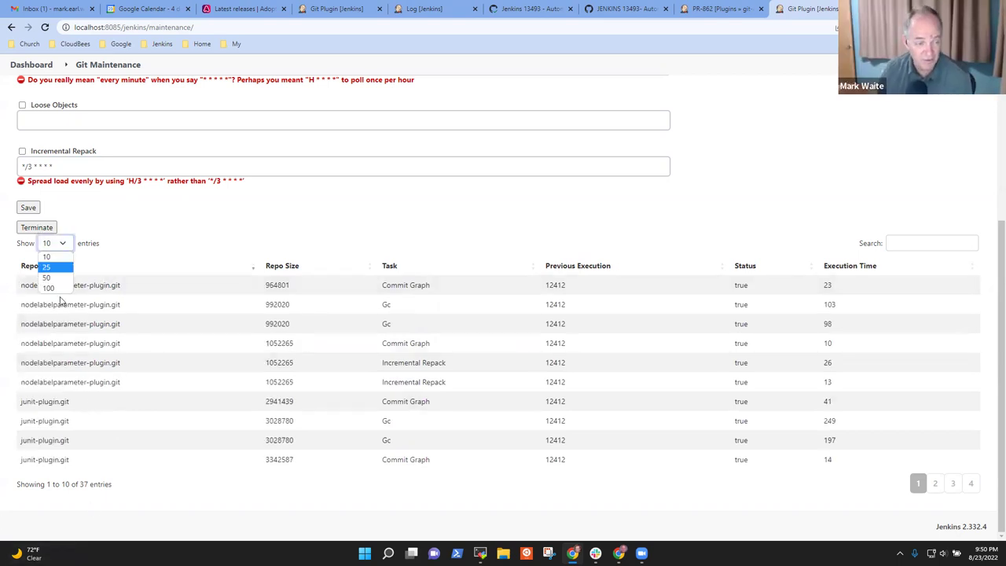
left_click(47, 281)
scroll(490, 377, "down", 6)
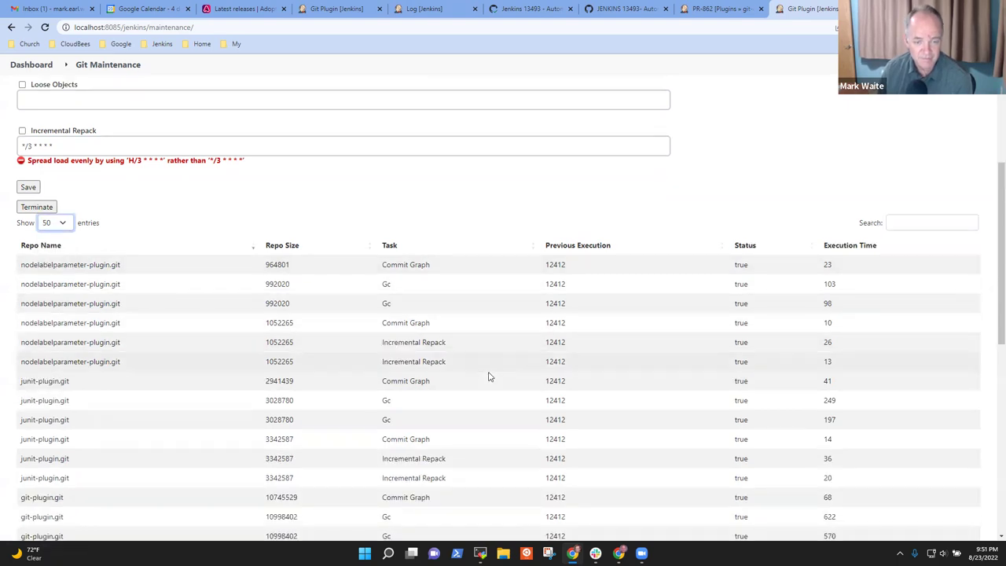
scroll(469, 512, "up", 3)
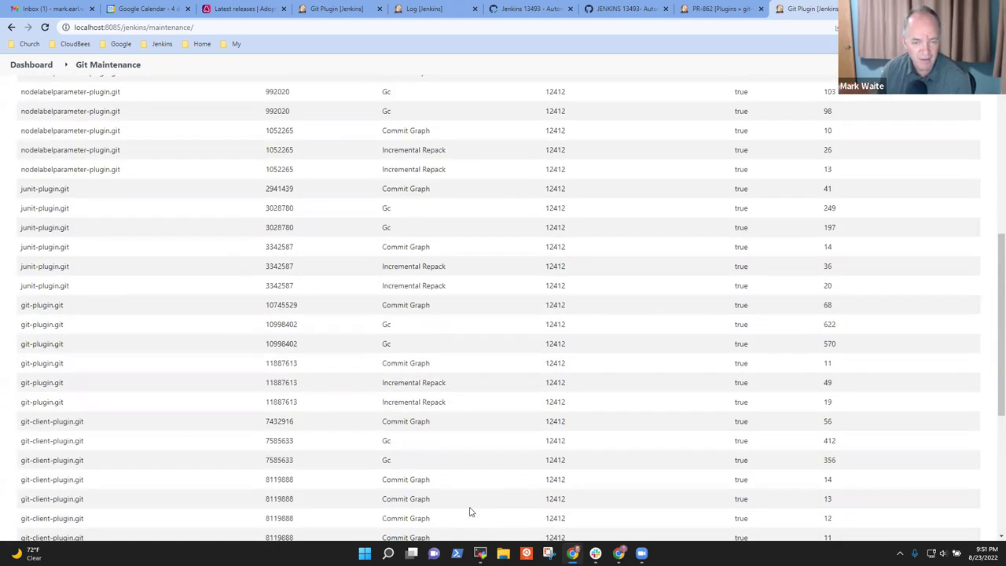
scroll(476, 386, "down", 1)
scroll(465, 382, "up", 4)
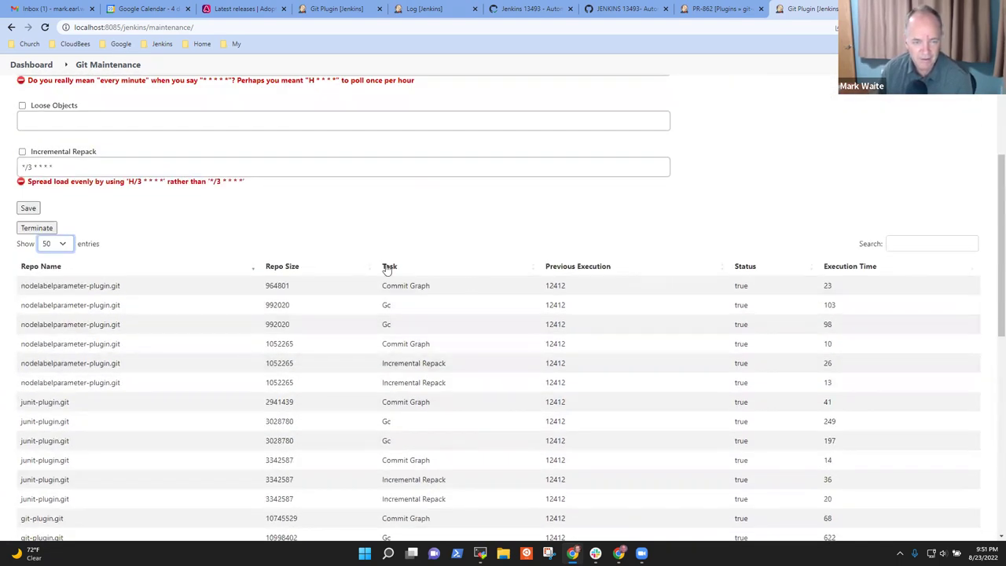
left_click(387, 267)
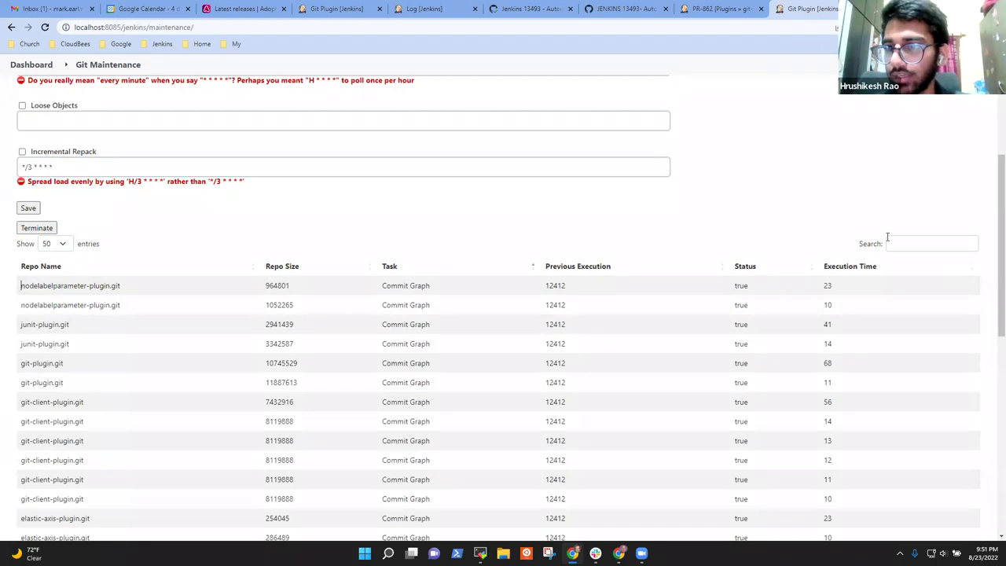
left_click(122, 68)
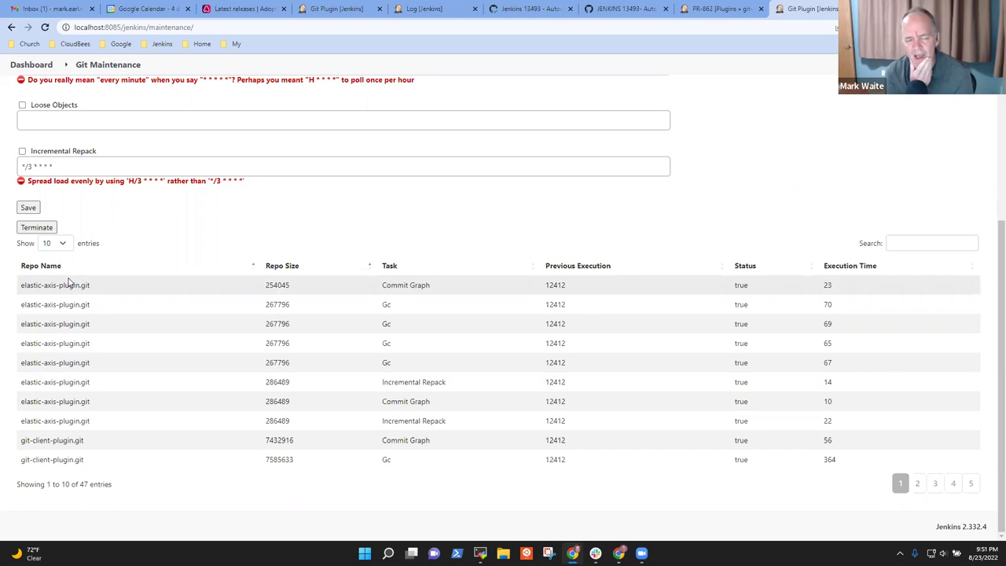
Filter the execution table by 'gc' and show 50 rows per page.
left_click(887, 243)
type("gc")
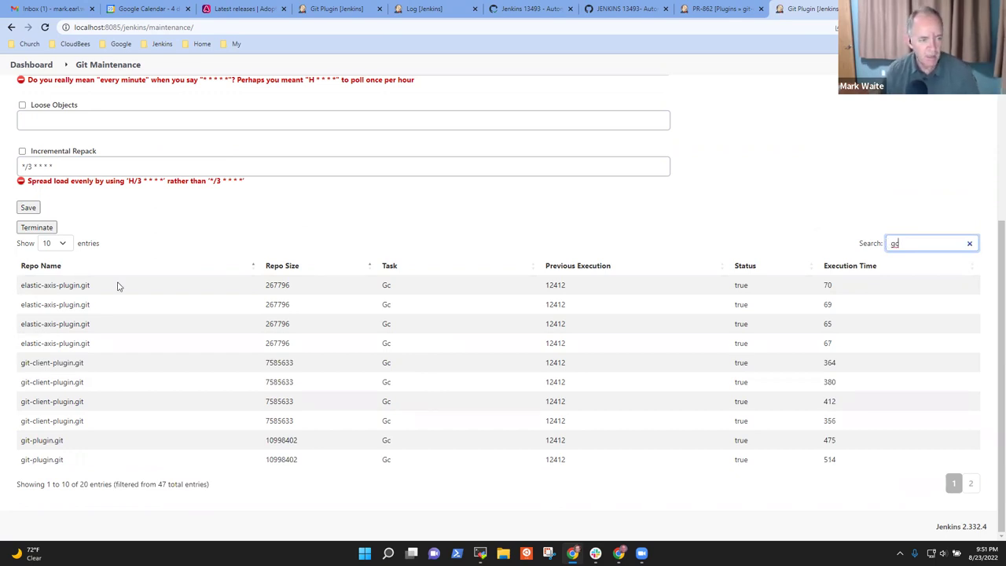
left_click(64, 243)
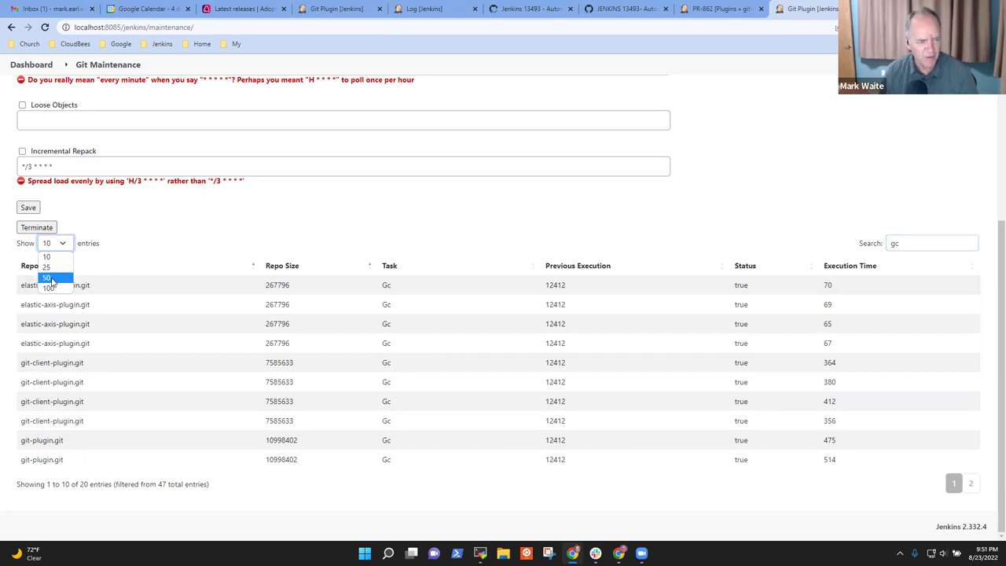
left_click(50, 279)
scroll(427, 292, "down", 3)
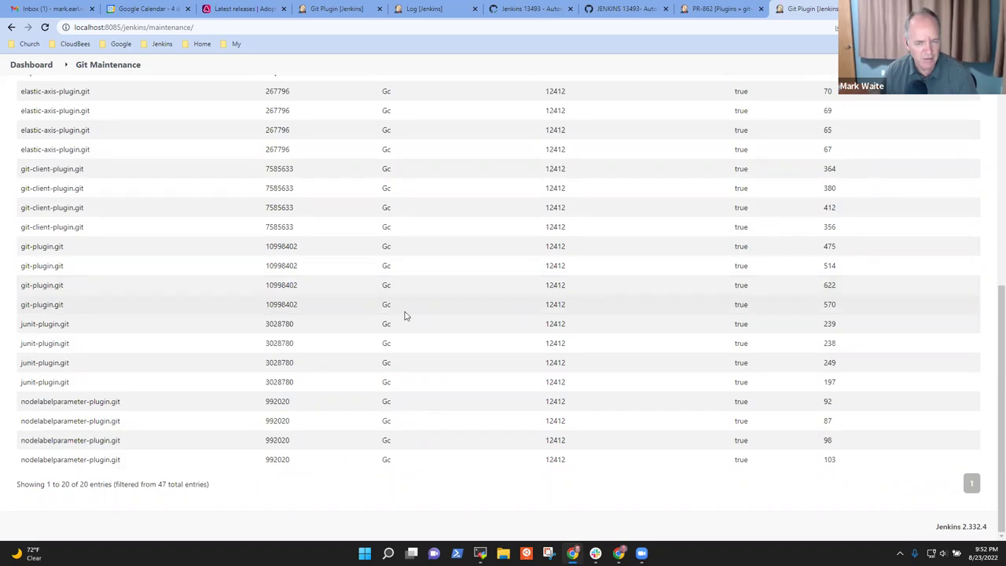
scroll(407, 315, "up", 5)
scroll(440, 317, "down", 5)
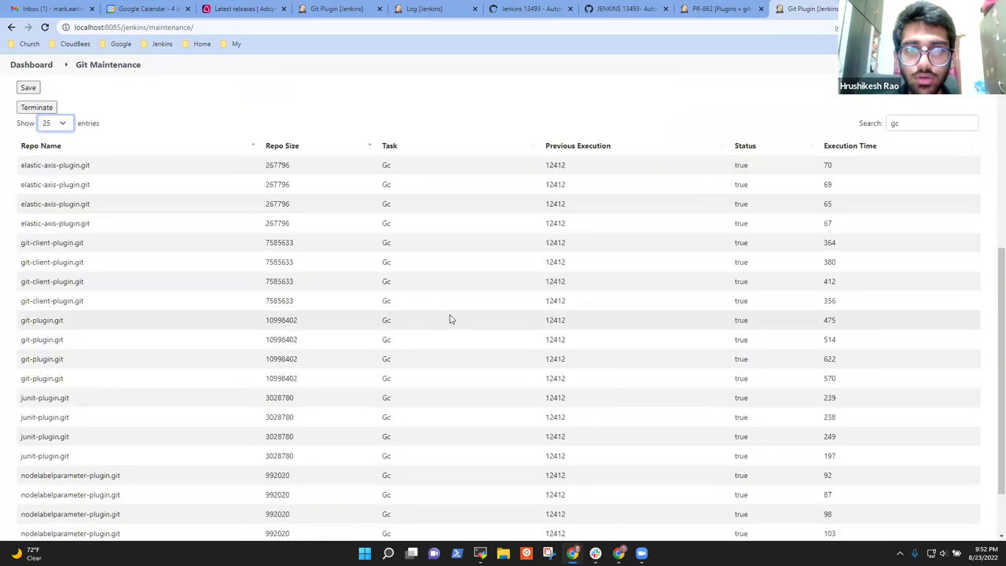
scroll(456, 317, "up", 1)
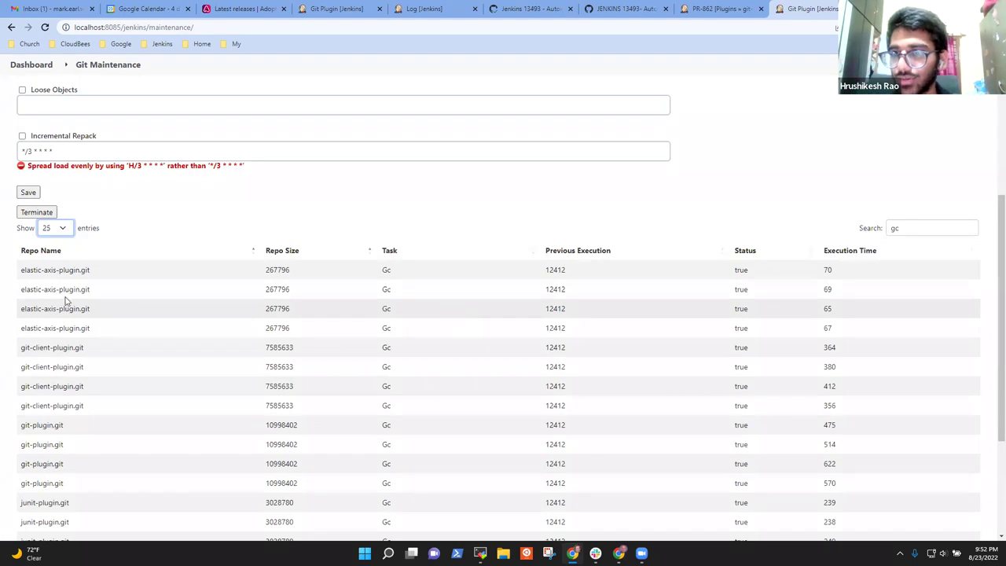
scroll(121, 294, "up", 3)
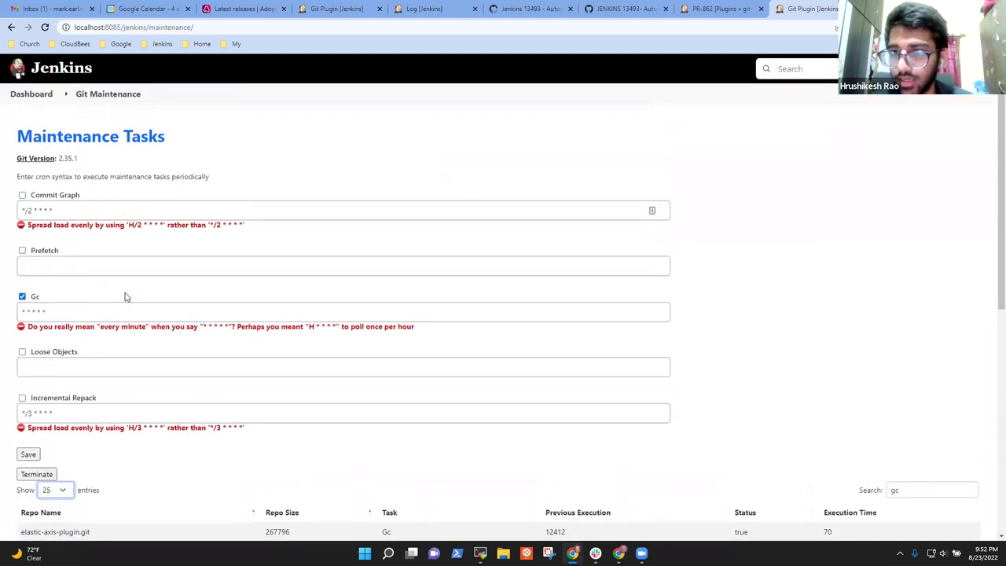
Set 50 entries per page again and reload the Git Maintenance page.
left_click(56, 492)
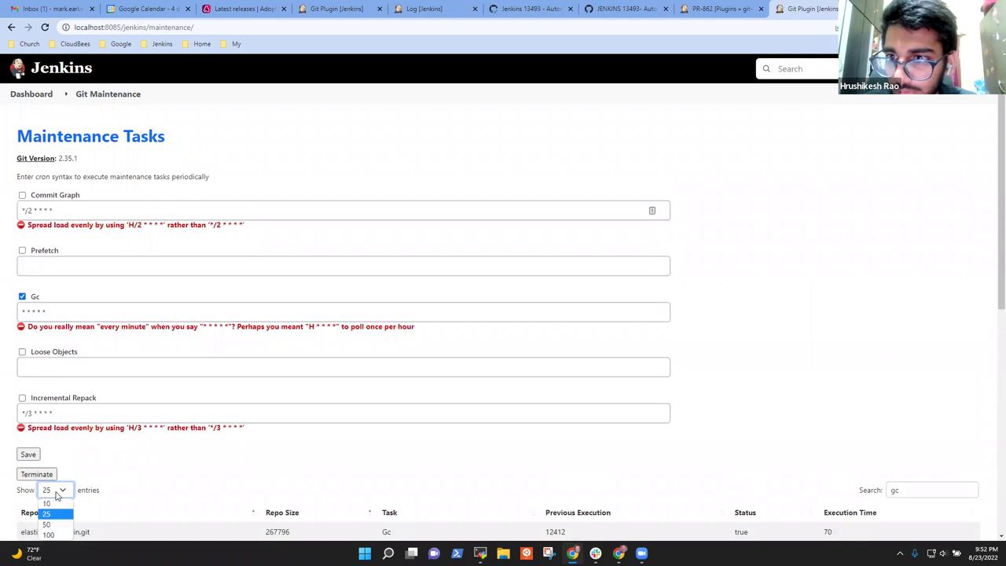
scroll(259, 527, "down", 3)
left_click(44, 231)
left_click(55, 264)
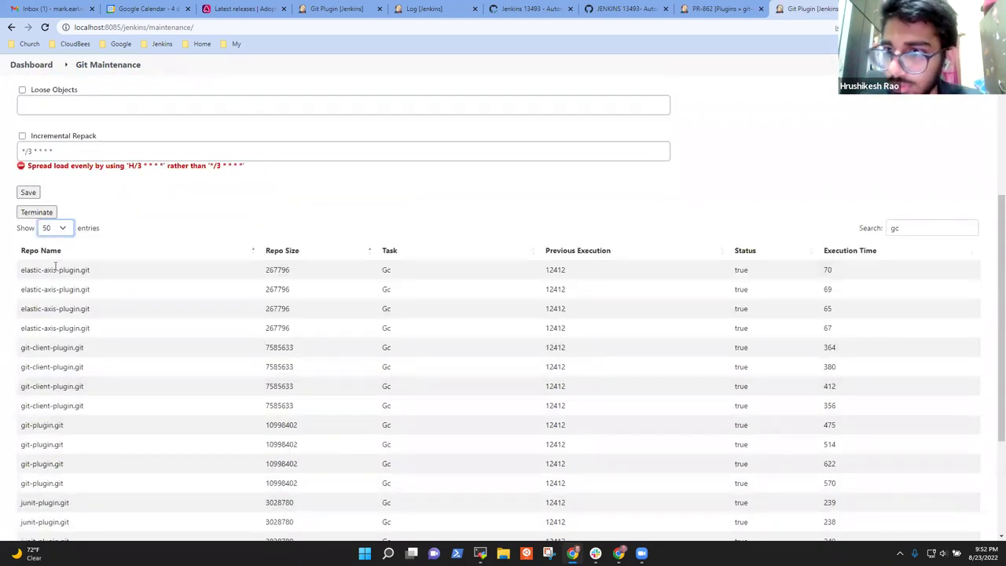
scroll(461, 299, "down", 3)
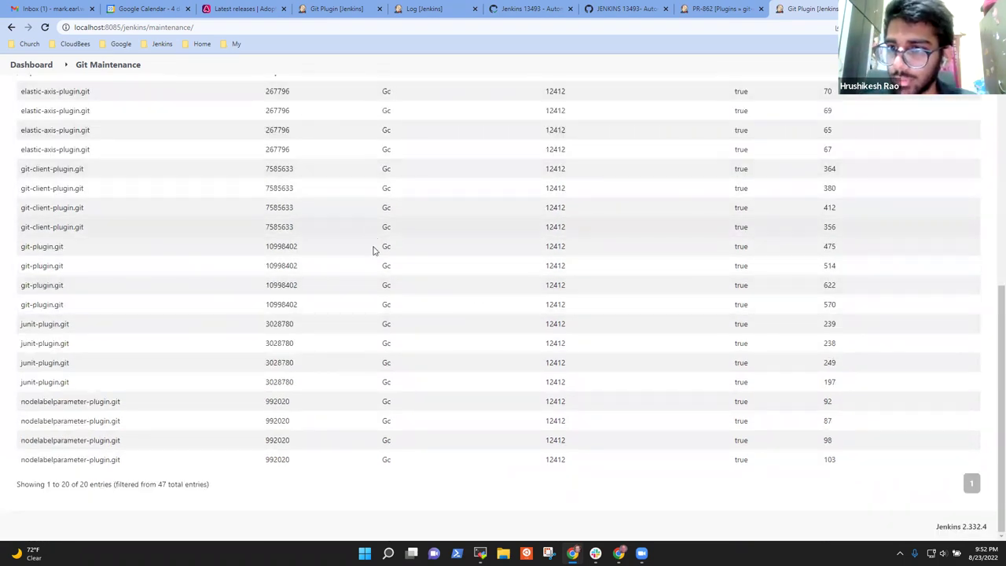
key("F5")
left_click(118, 71)
scroll(234, 222, "down", 3)
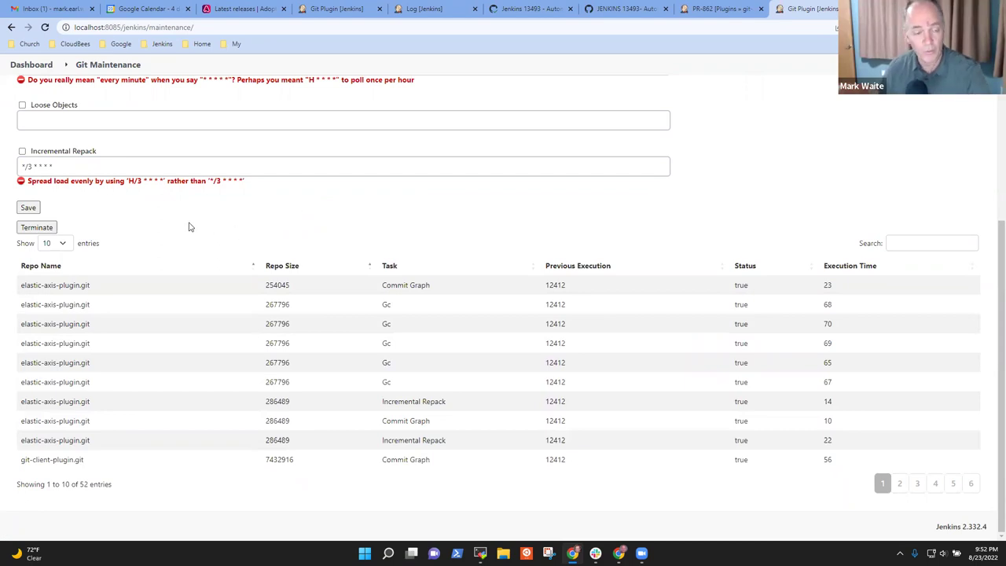
Show 100 entries per page and scroll through all 52 executions.
left_click(62, 245)
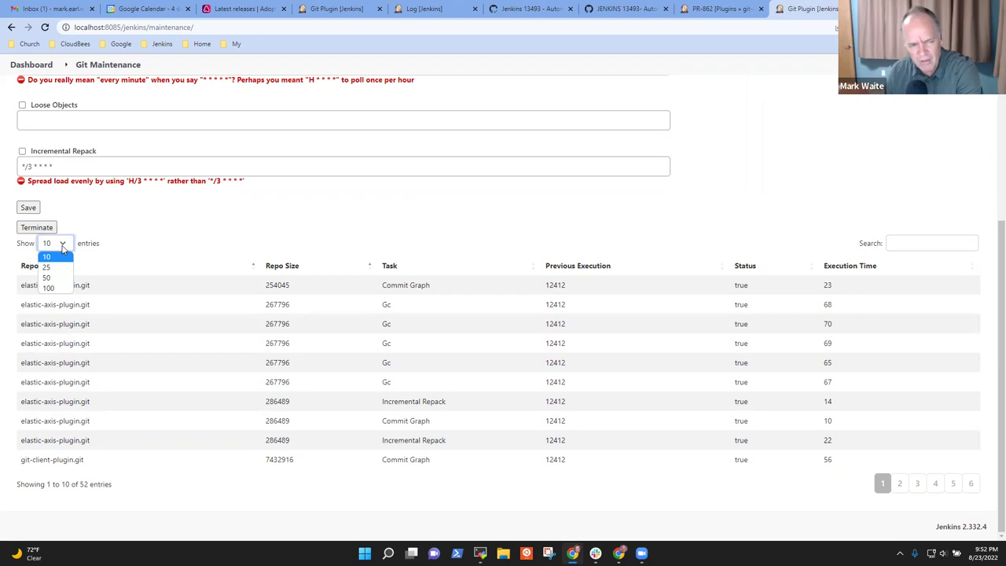
left_click(49, 288)
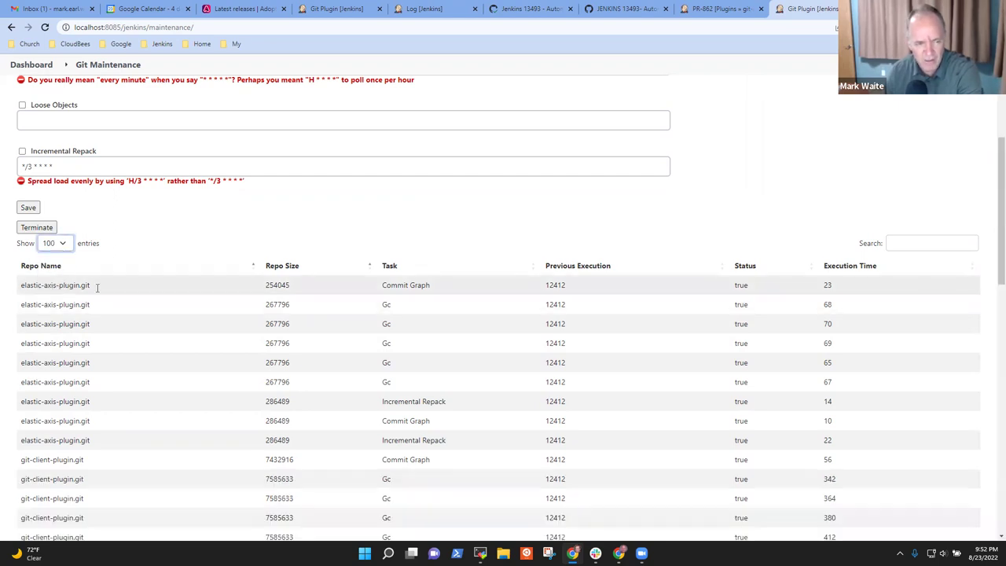
scroll(330, 295, "down", 5)
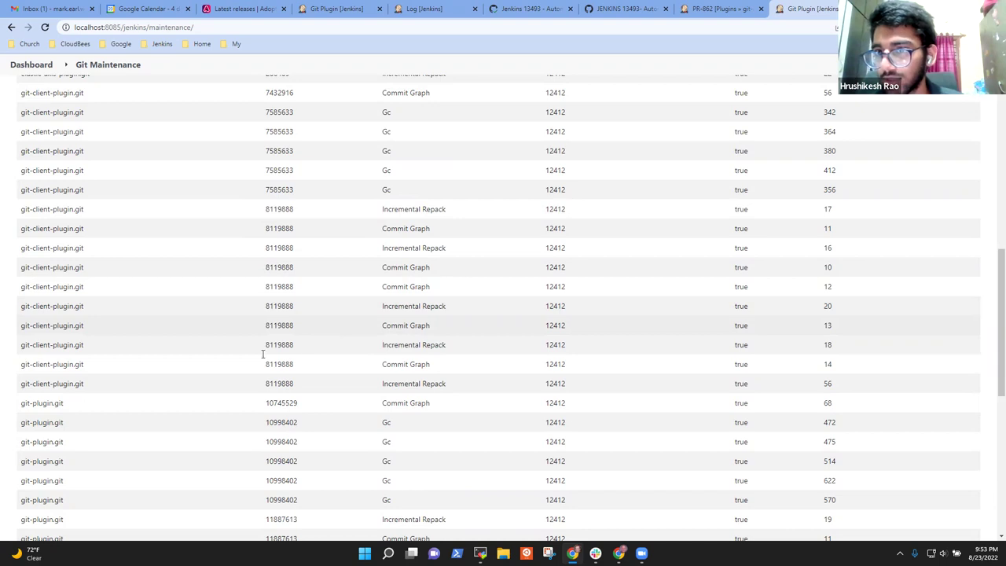
scroll(208, 421, "down", 6)
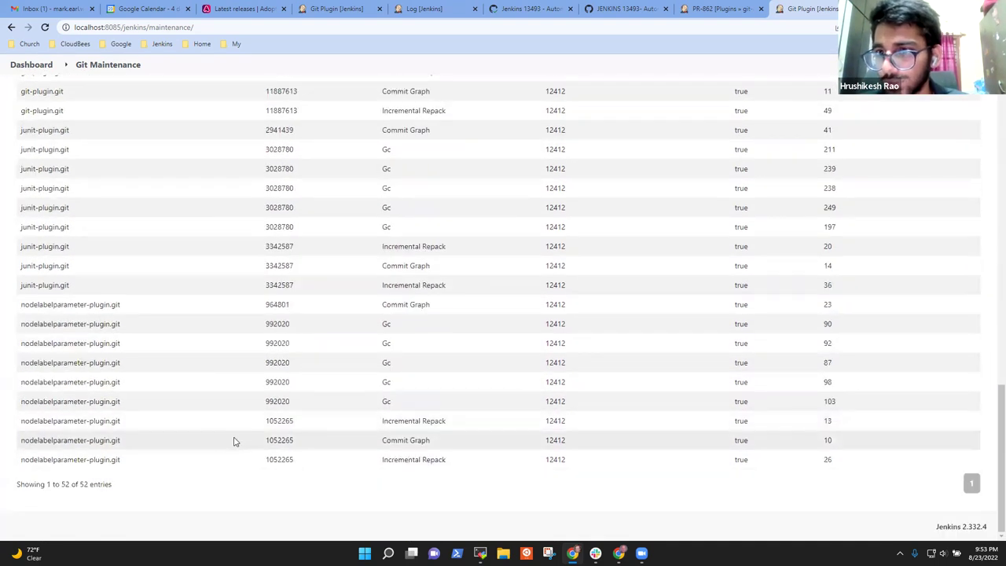
scroll(133, 445, "up", 6)
scroll(162, 445, "up", 5)
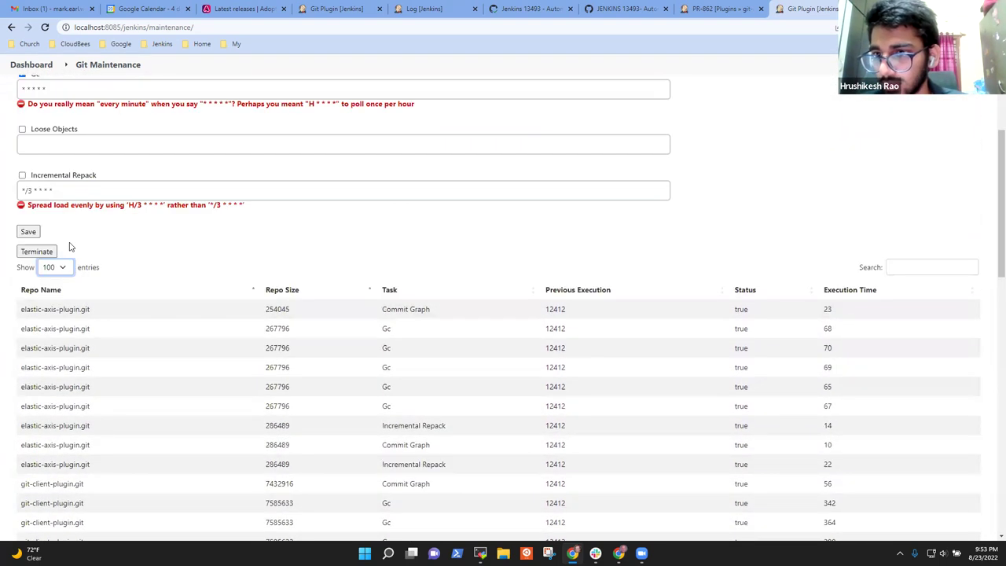
left_click(55, 267)
left_click(3, 280)
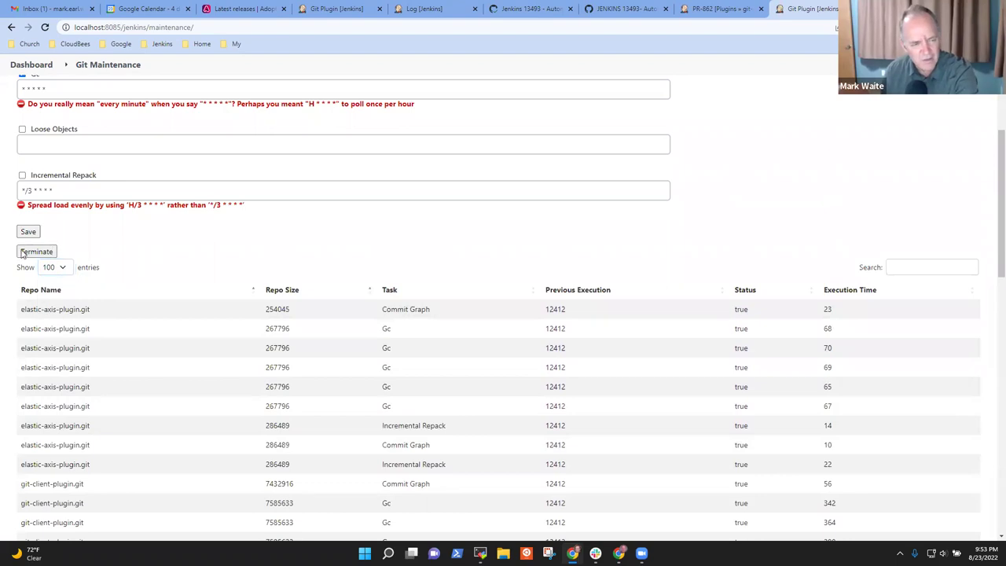
Reload Git Maintenance and show 100 entries per page to see all 57 executions with the newest Gc runs.
left_click(110, 67)
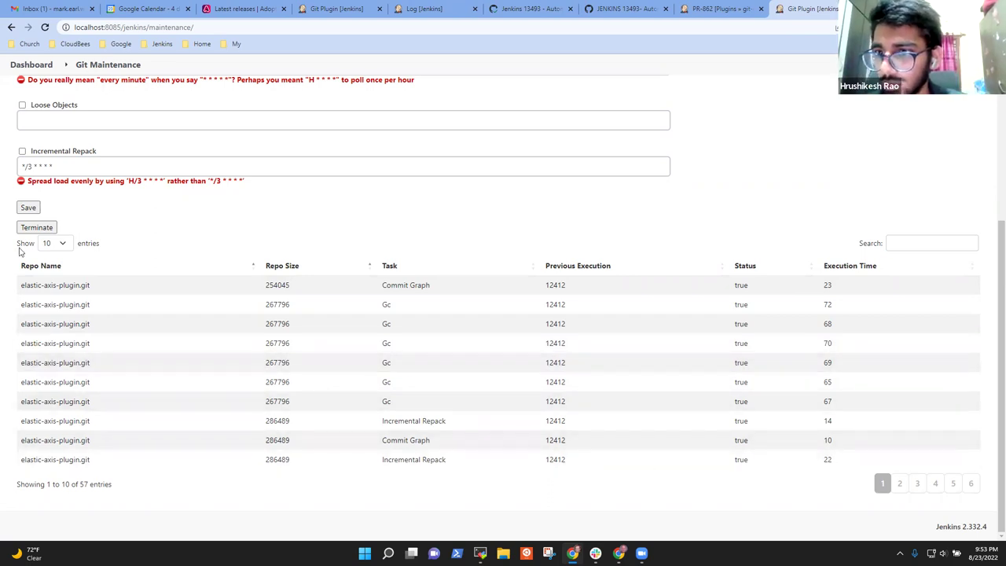
left_click(56, 245)
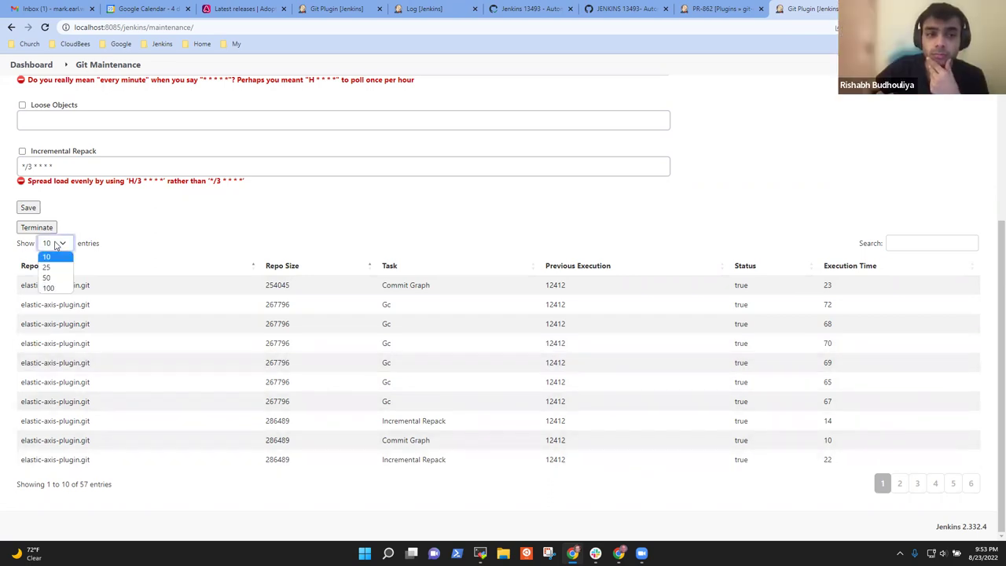
left_click(47, 287)
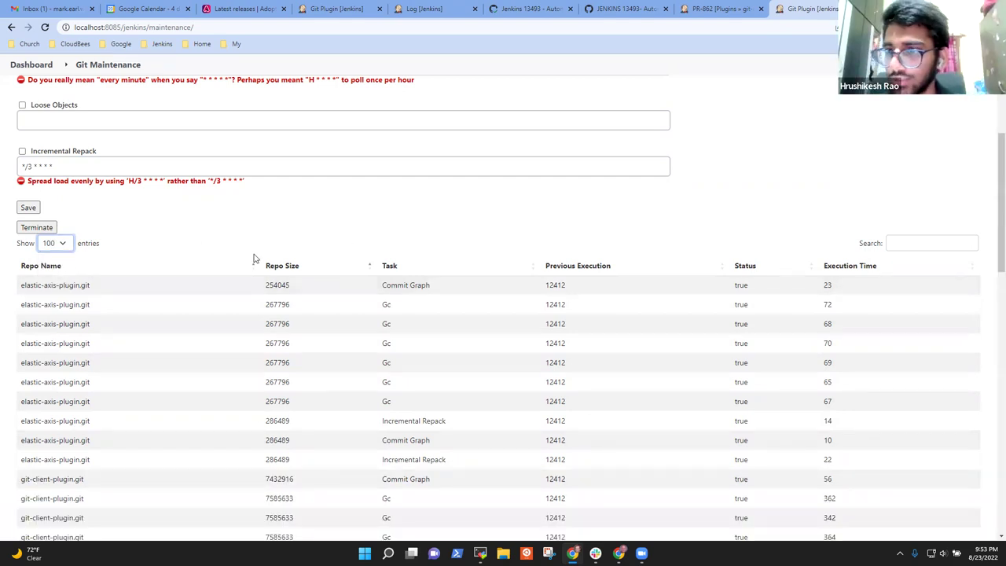
scroll(260, 263, "down", 6)
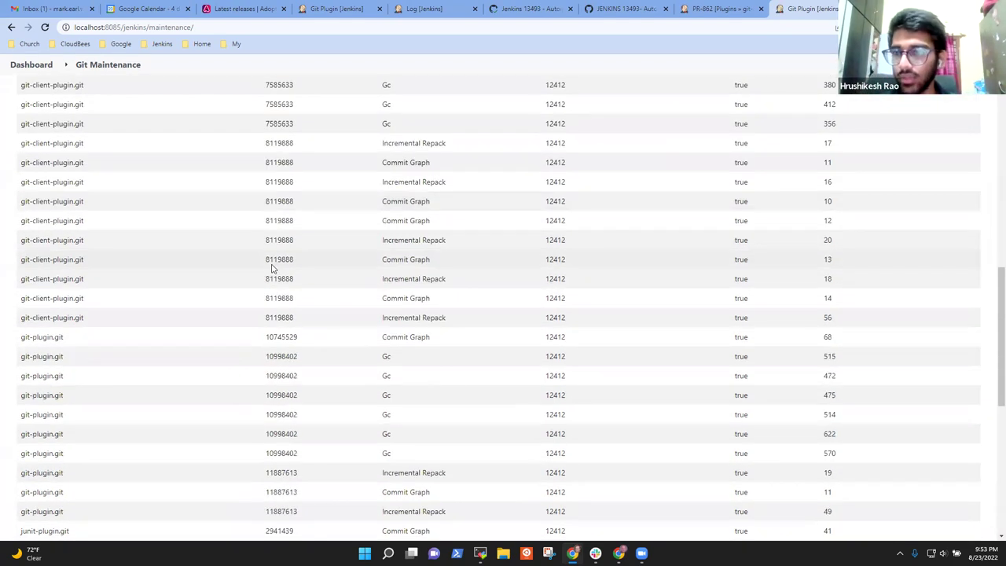
scroll(272, 268, "down", 5)
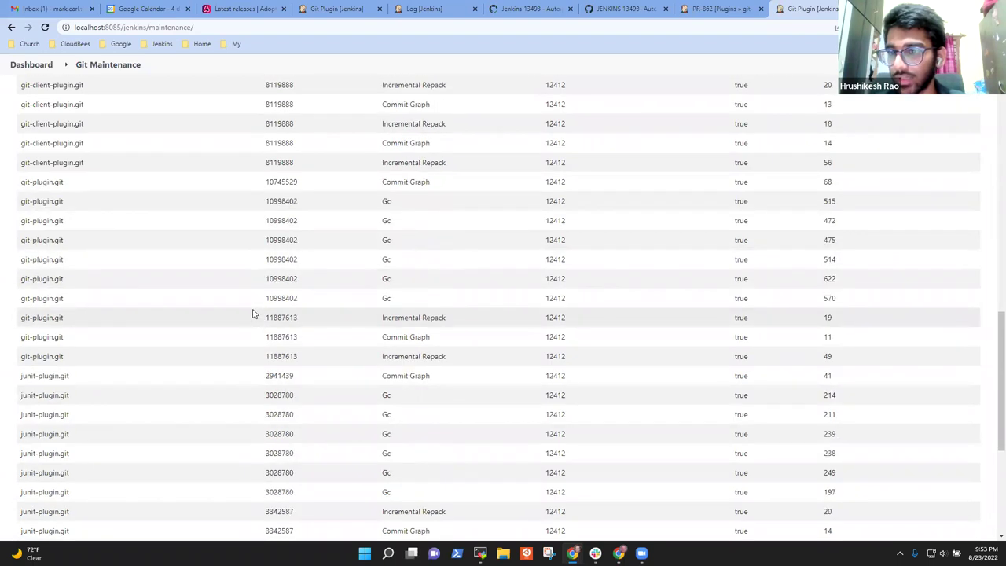
scroll(230, 387, "up", 11)
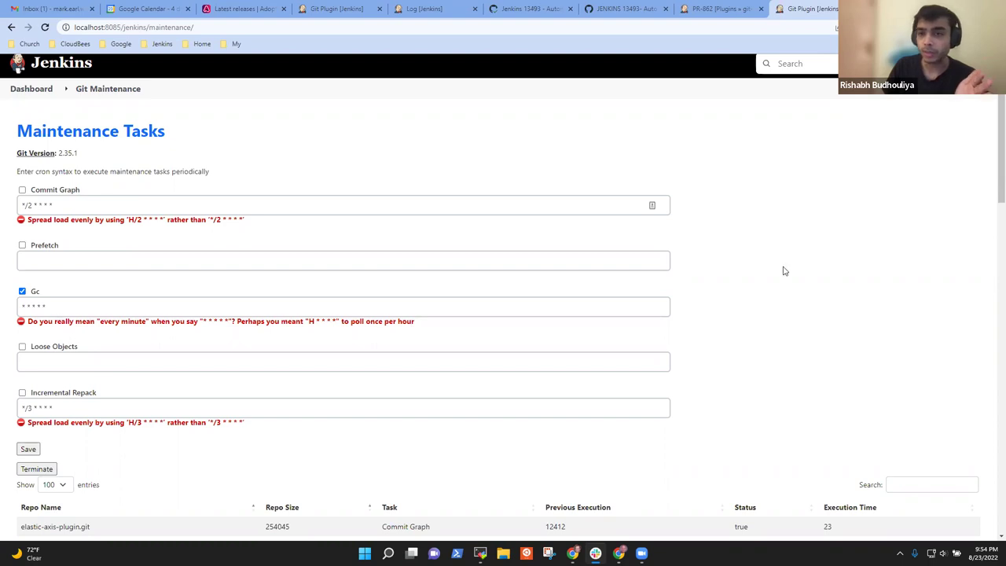
scroll(767, 338, "down", 3)
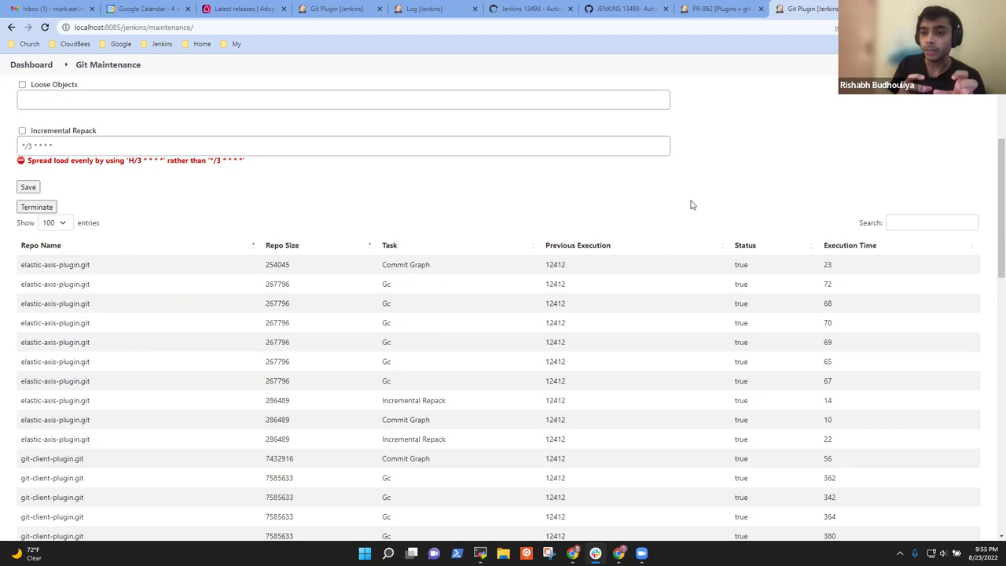
Refresh Git Maintenance and sort executions by Execution Time descending, topped by the 622 git-plugin.git Gc run.
left_click(114, 67)
scroll(236, 330, "down", 3)
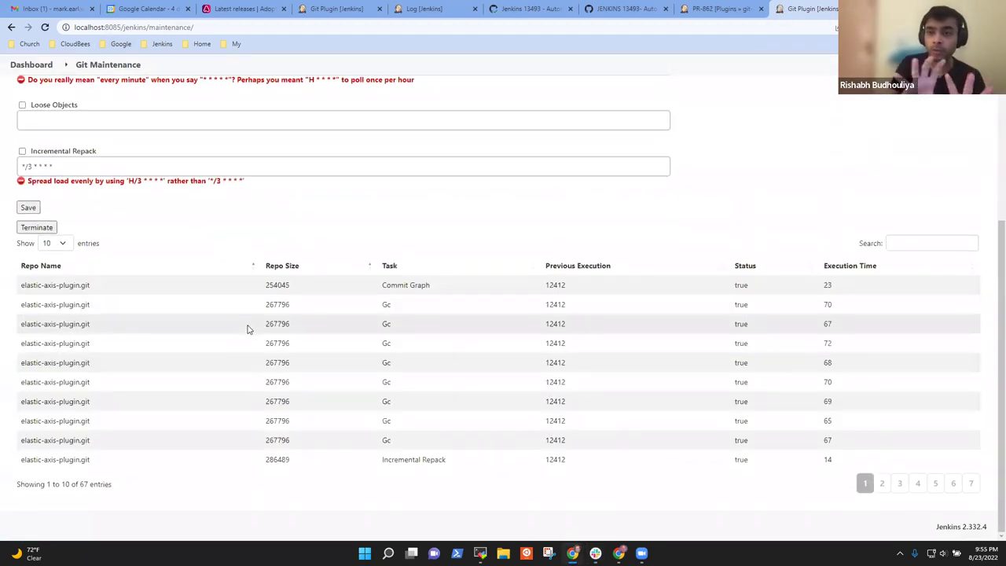
left_click(856, 267)
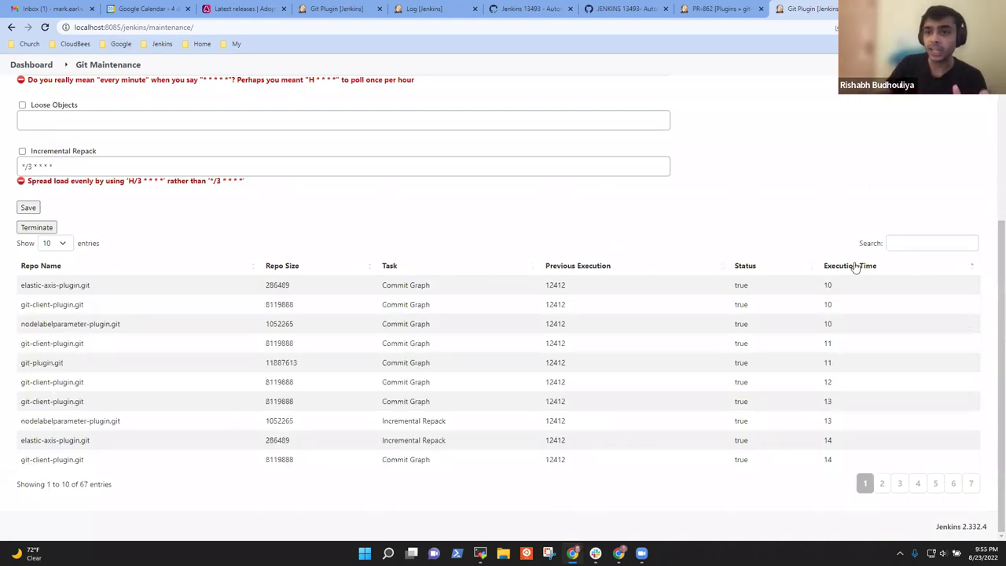
left_click(856, 268)
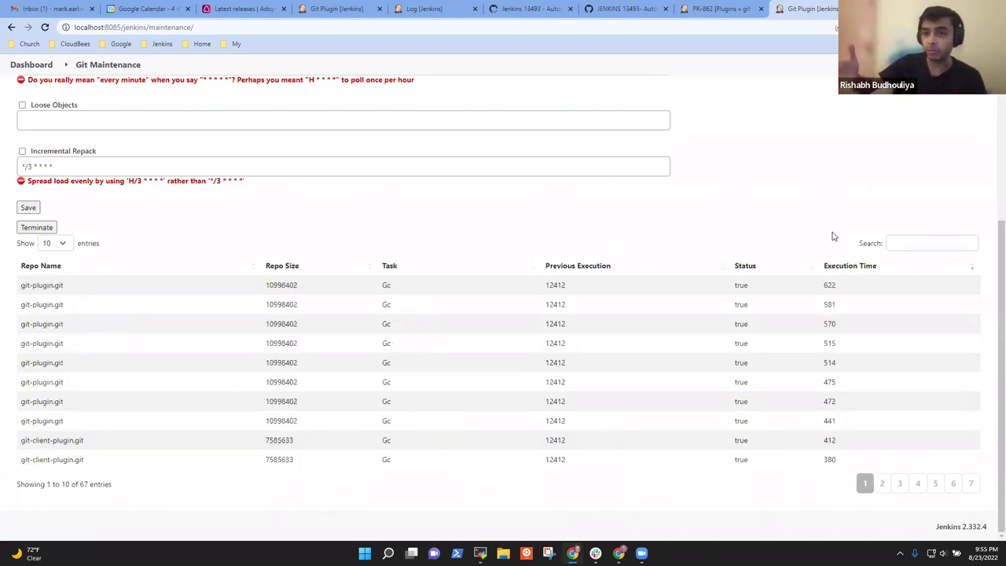
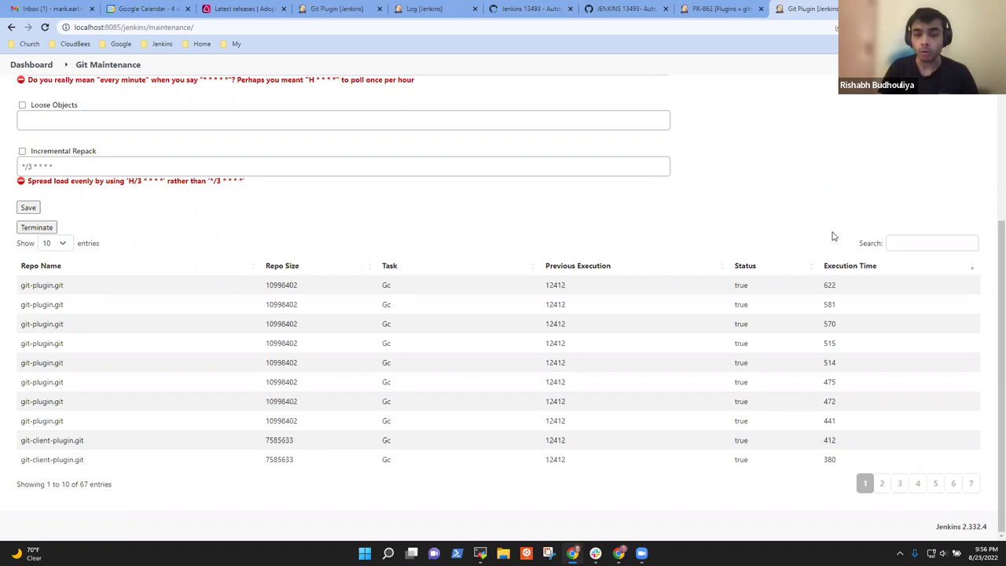
Reload the Git Maintenance page and scroll to the 72 refreshed elastic-axis-plugin.git results.
left_click(116, 67)
scroll(291, 372, "down", 4)
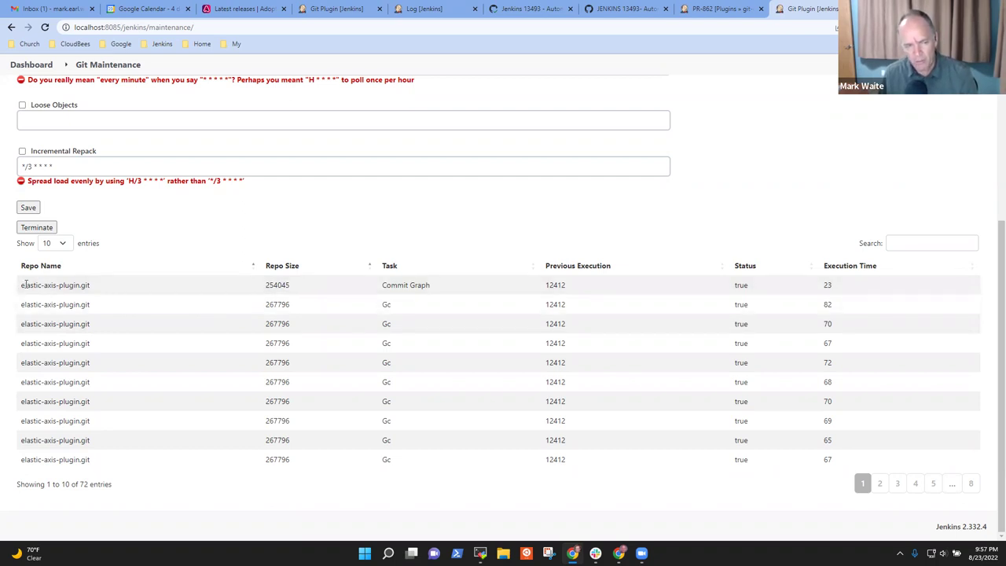
Highlight the first row's repository name and Commit Graph task, then bring up the entries-per-page choices.
left_click_drag(21, 285, 99, 291)
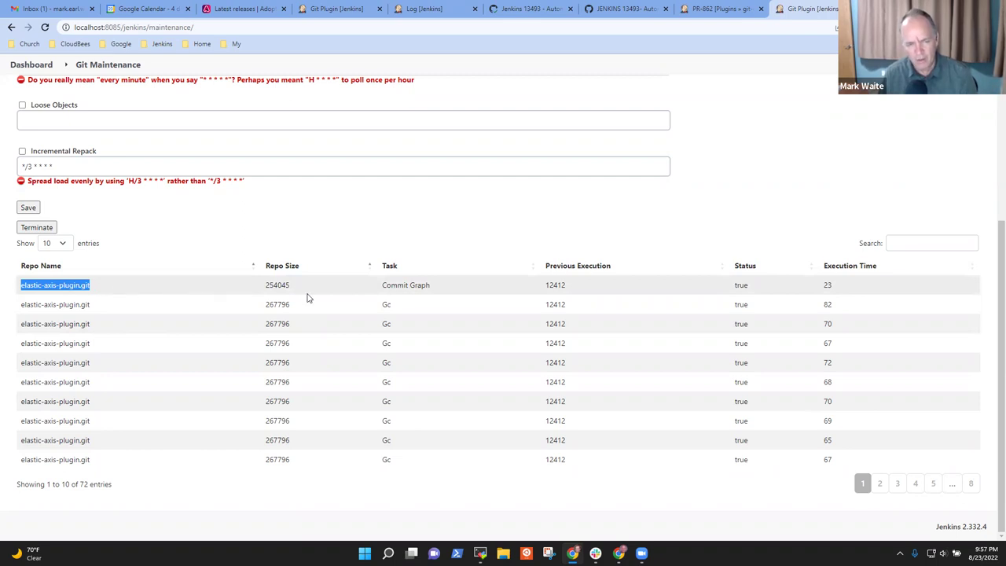
left_click_drag(382, 286, 452, 287)
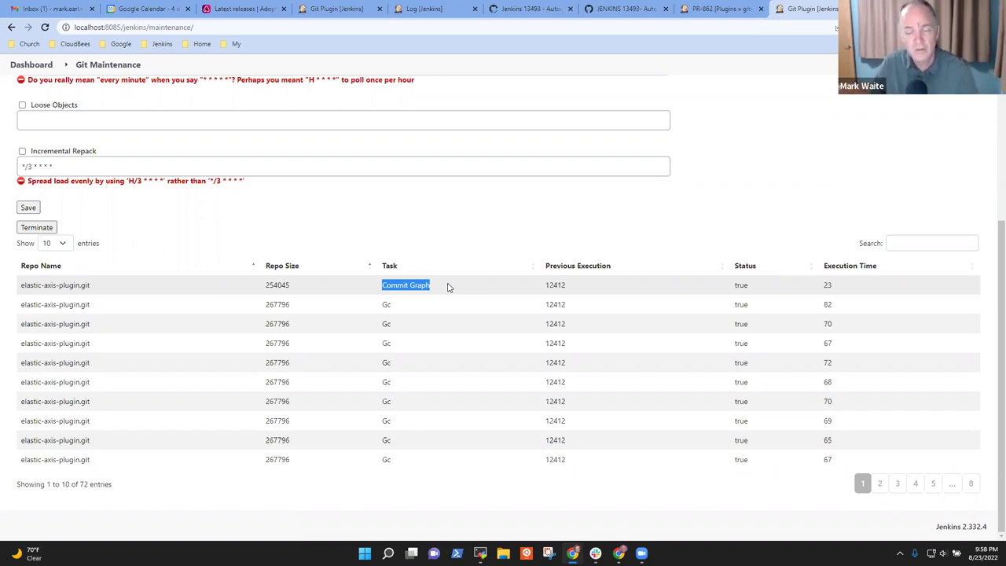
left_click(52, 244)
Show 100 task entries per page, then switch the table to 50 entries.
left_click(49, 289)
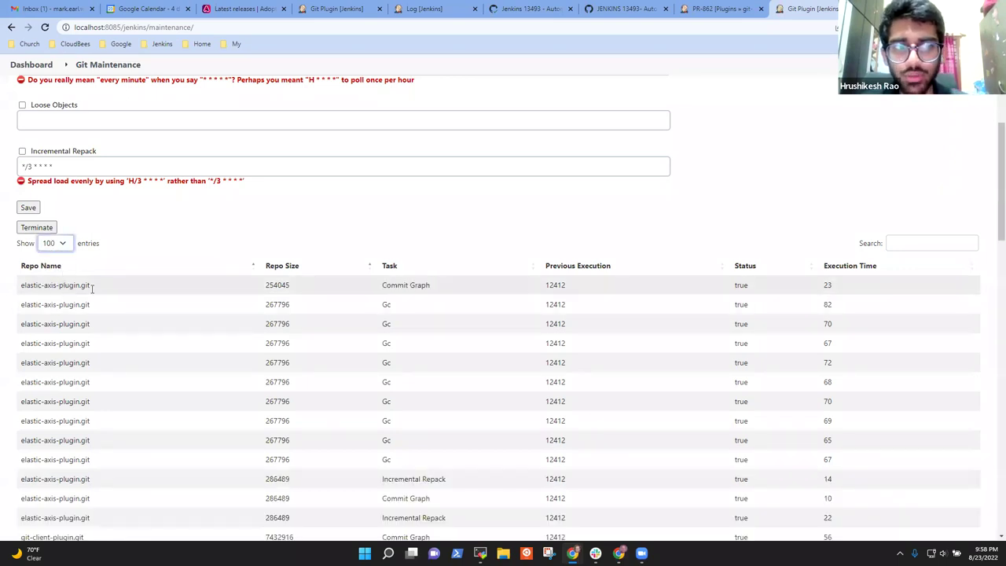
scroll(200, 353, "down", 9)
scroll(213, 353, "up", 8)
scroll(137, 223, "up", 2)
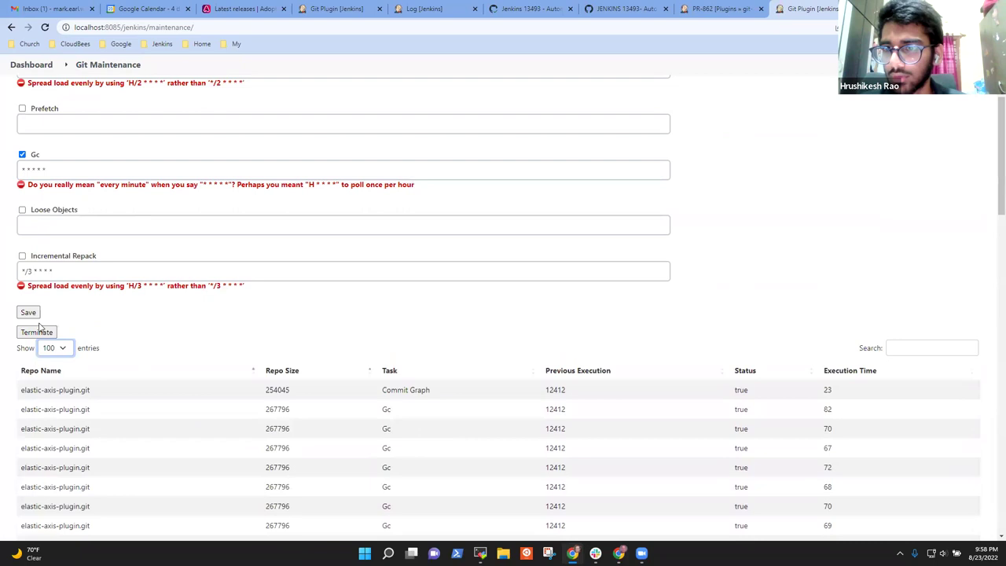
left_click(52, 348)
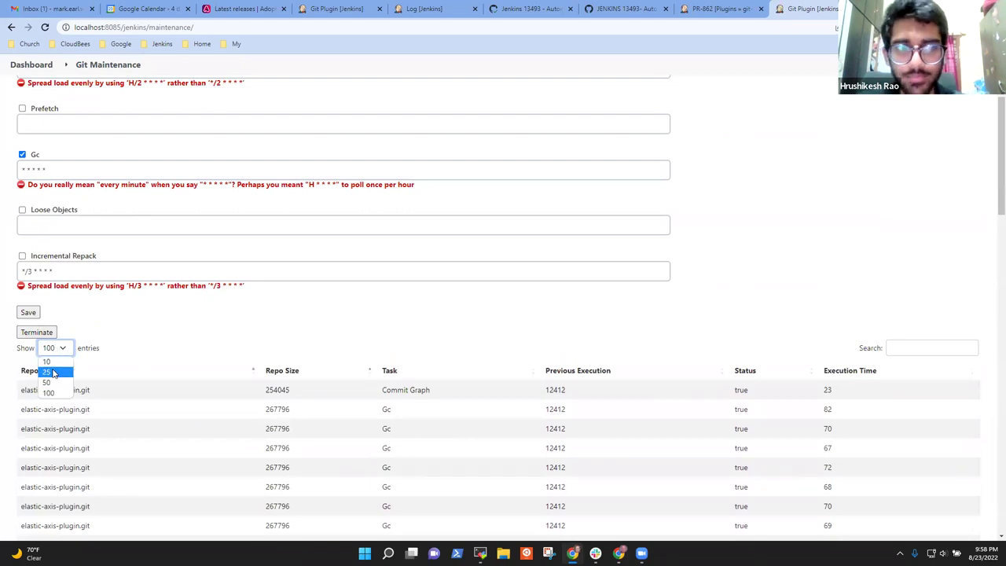
left_click(54, 382)
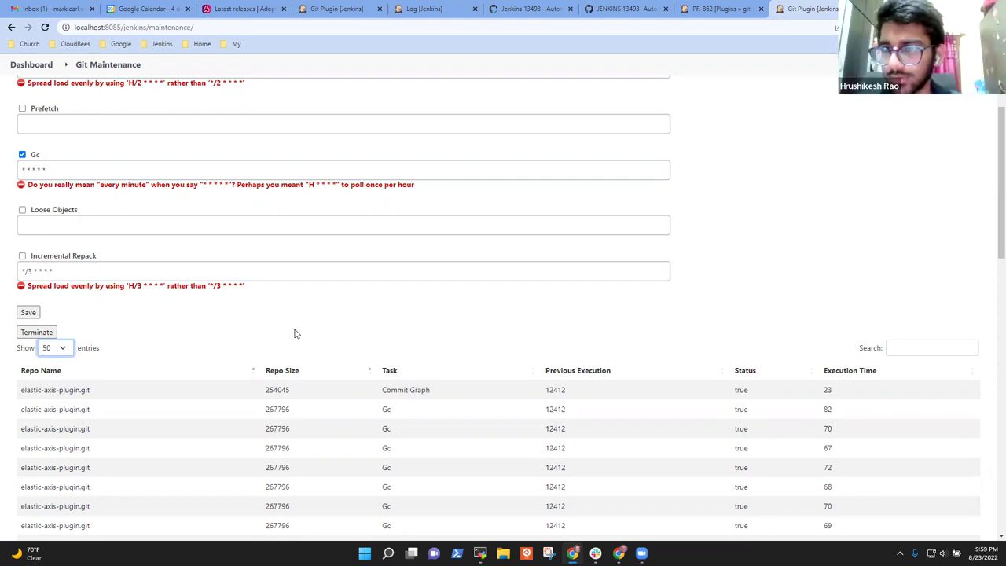
Scroll through the table and reload Git Maintenance to see 87 records.
scroll(254, 333, "down", 5)
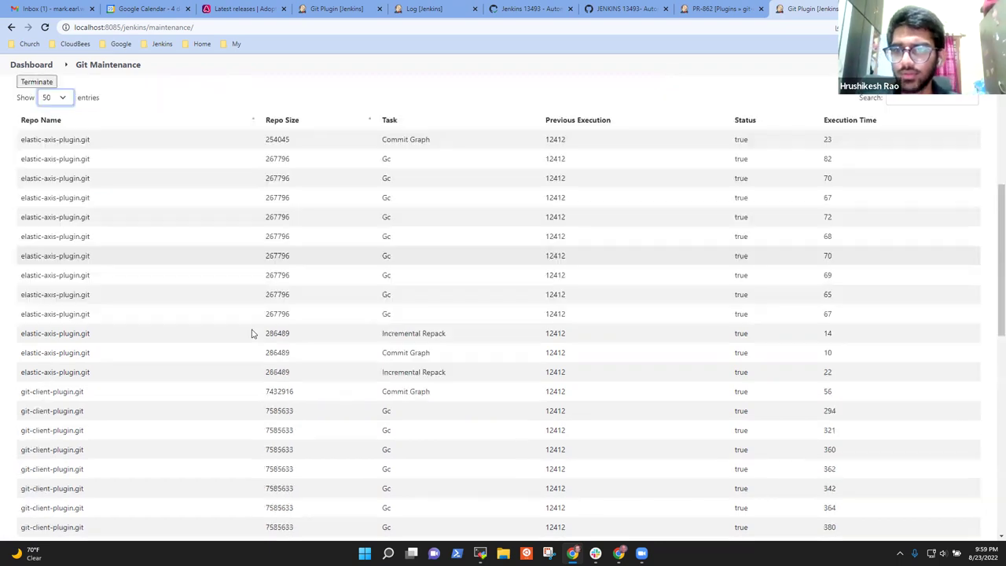
scroll(277, 334, "down", 6)
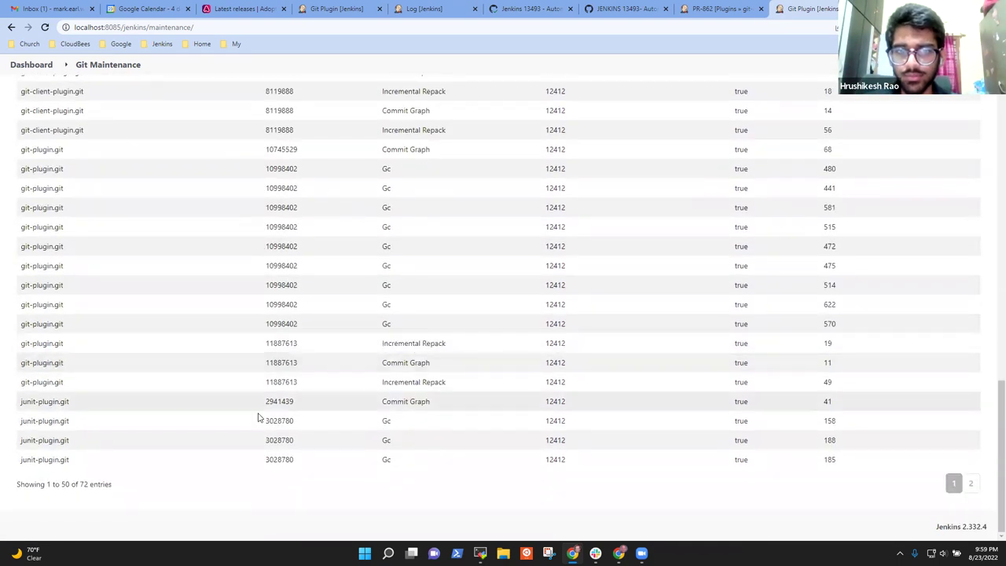
scroll(288, 231, "up", 5)
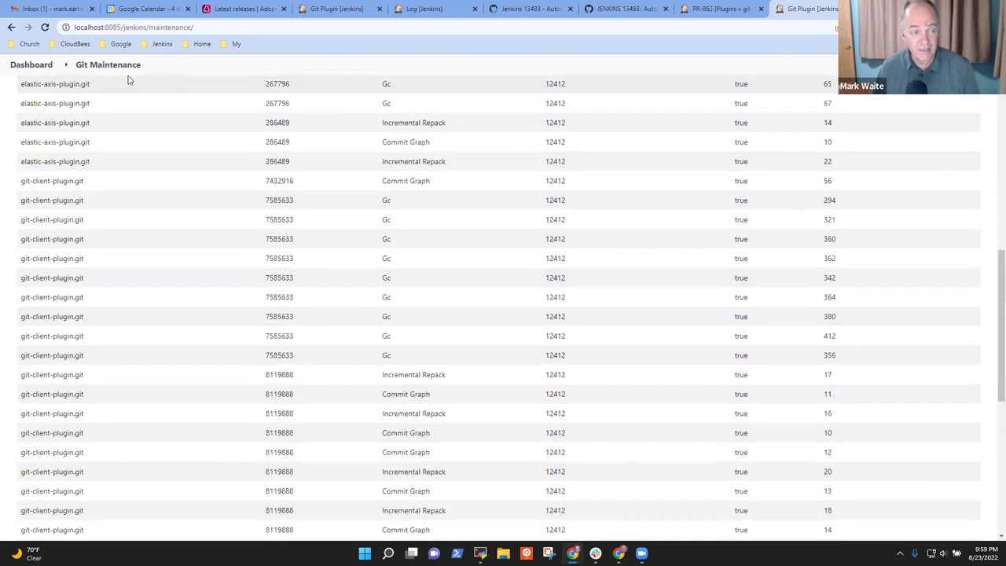
left_click(112, 68)
scroll(231, 233, "down", 3)
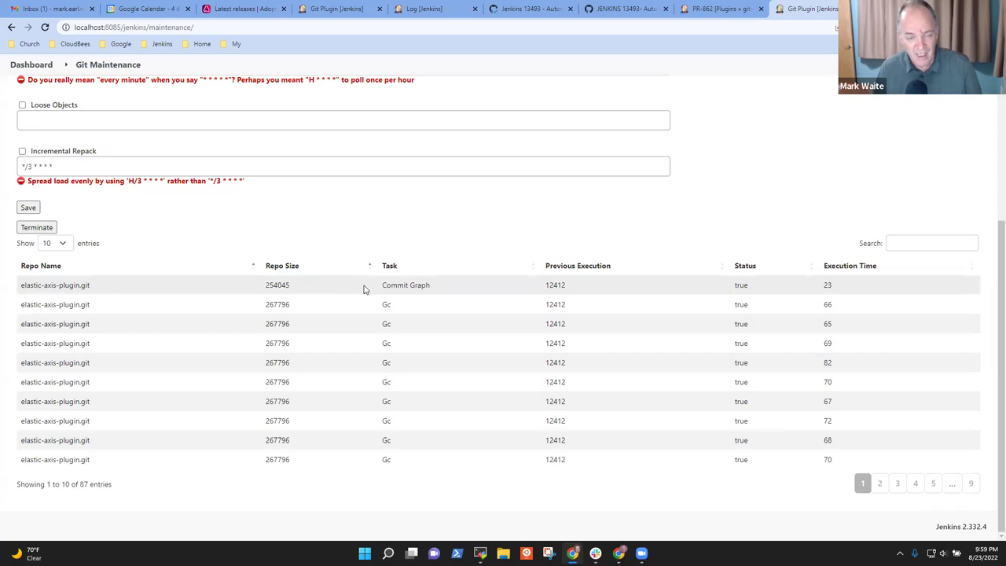
left_click_drag(386, 285, 437, 289)
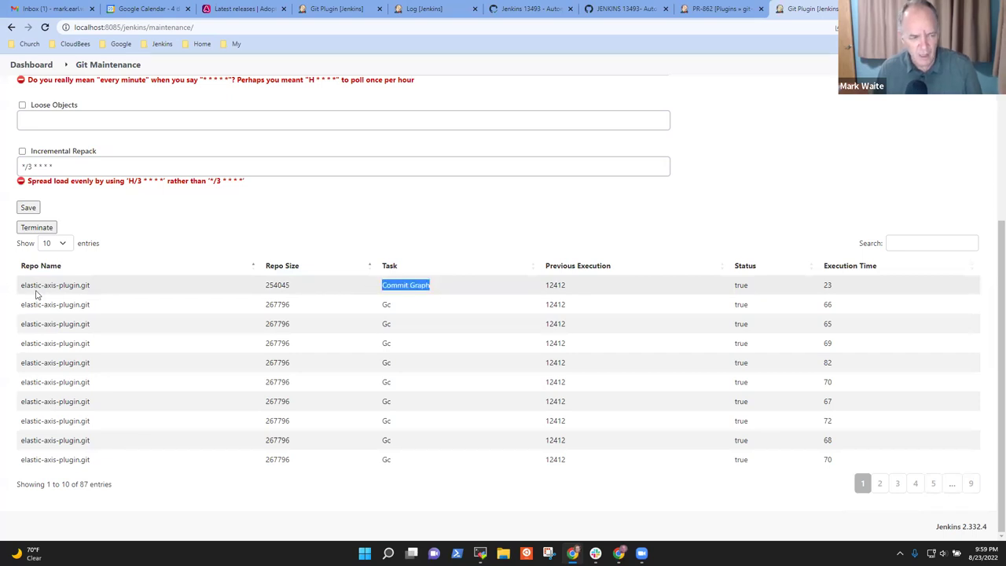
left_click_drag(22, 285, 101, 290)
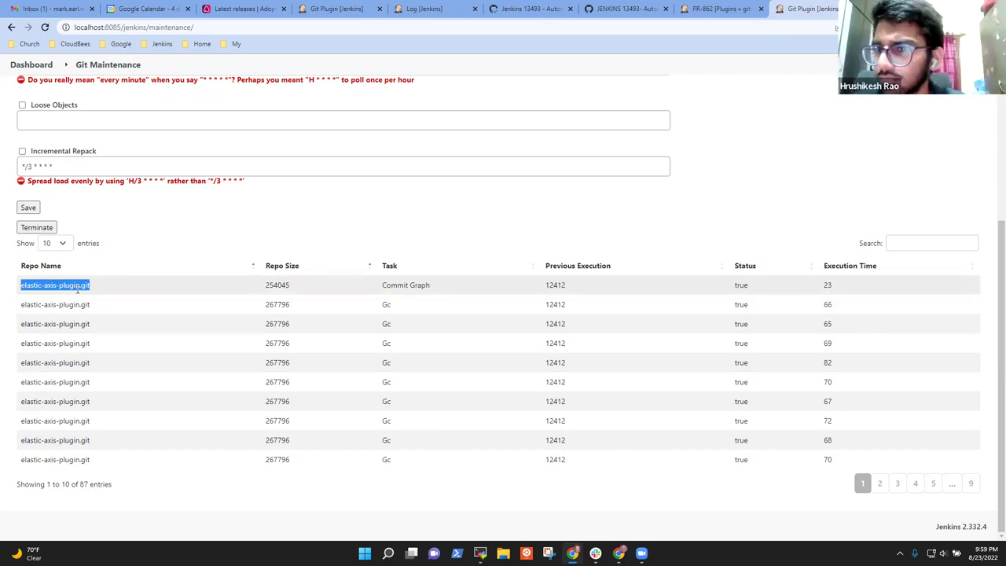
left_click(415, 286)
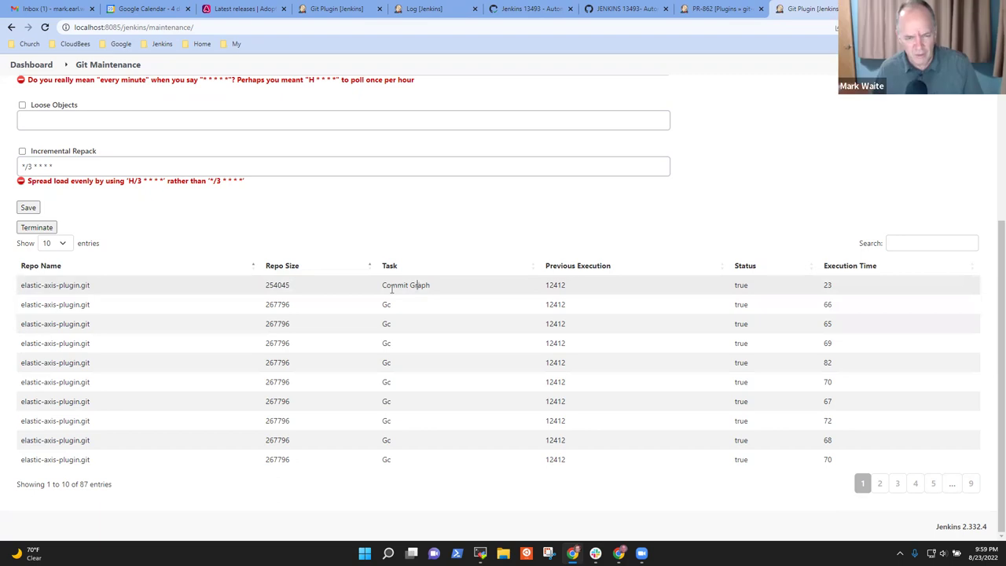
double_click(71, 286)
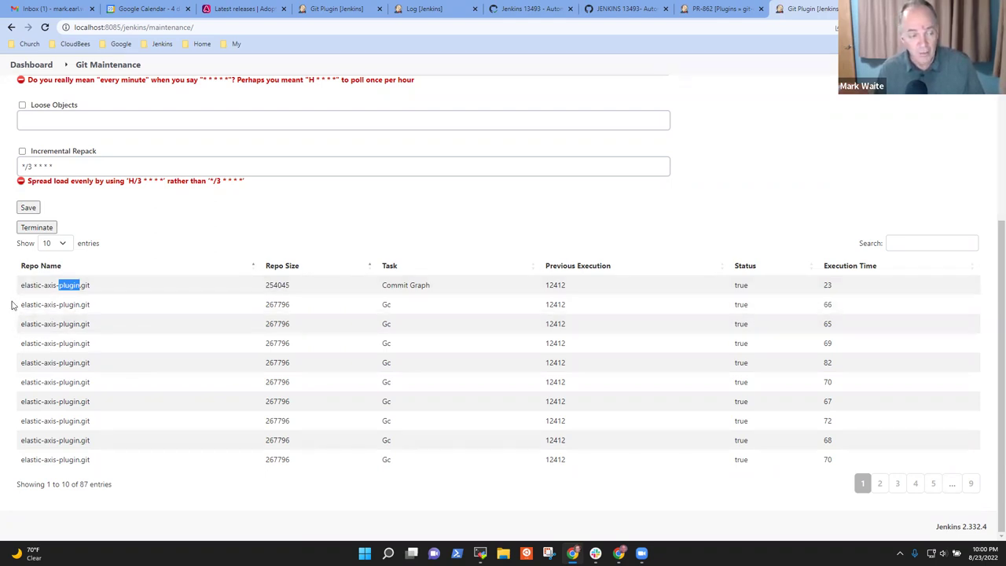
Highlight rows in the task table, clear the selection, and move focus to Save.
left_click_drag(22, 306, 410, 461)
left_click(315, 395)
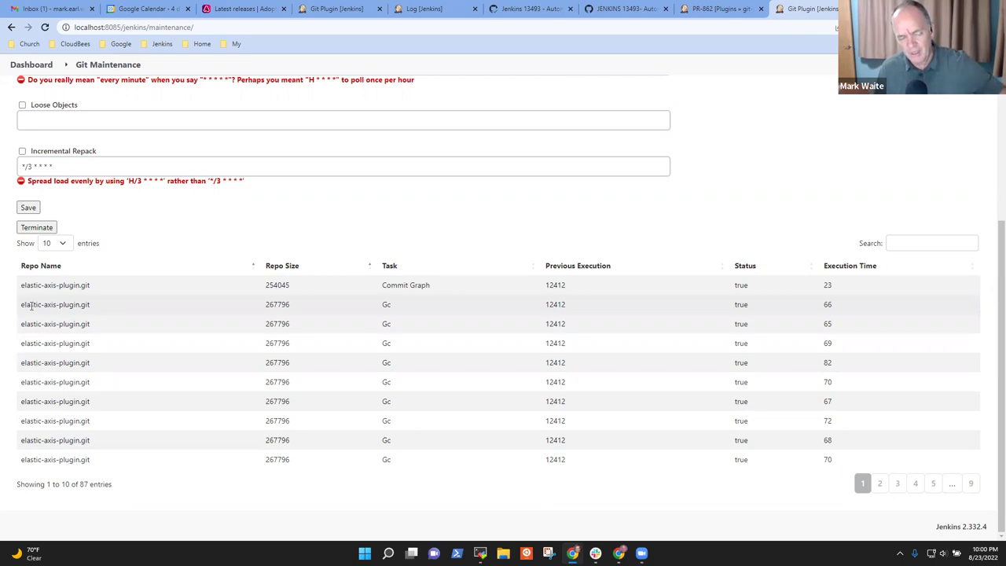
left_click_drag(23, 305, 410, 303)
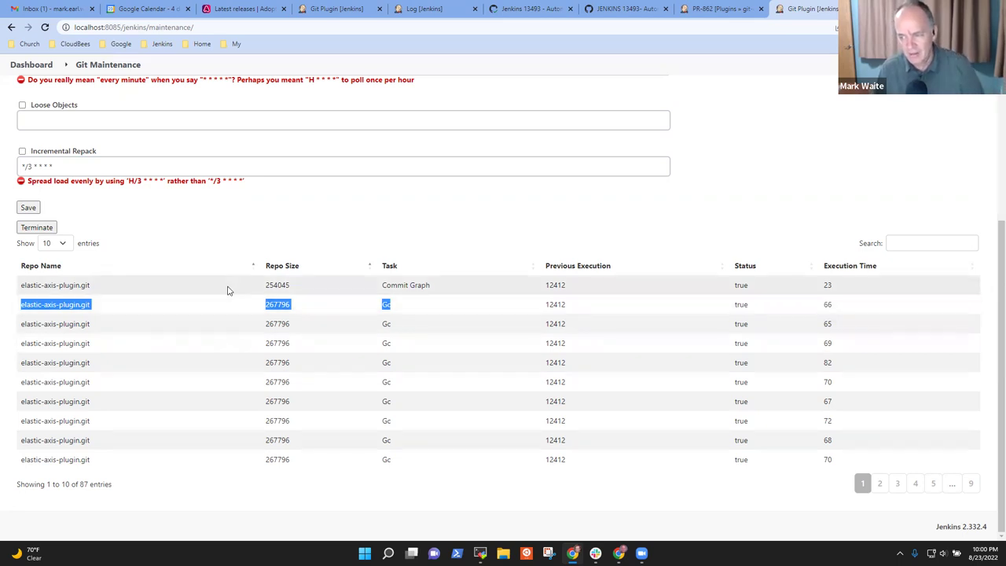
left_click(349, 214)
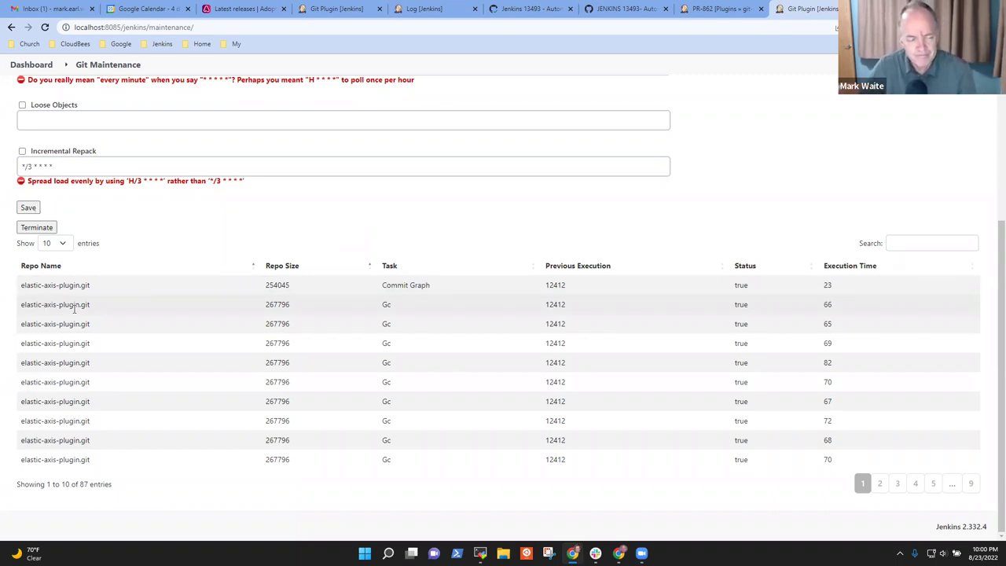
key("Tab")
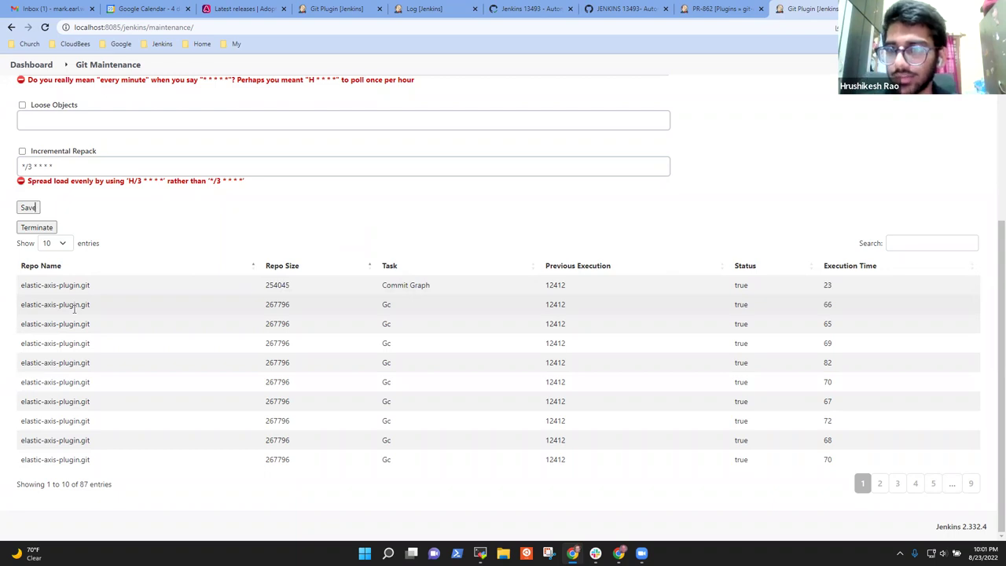
Switch entries per page to 100 and back to 10, then reload to show 97 records.
left_click(61, 242)
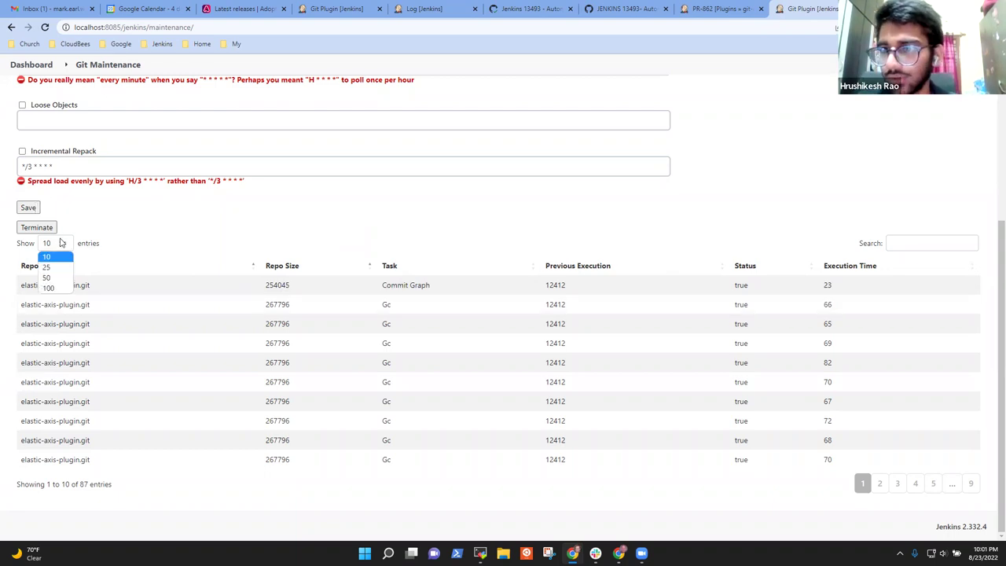
left_click(48, 288)
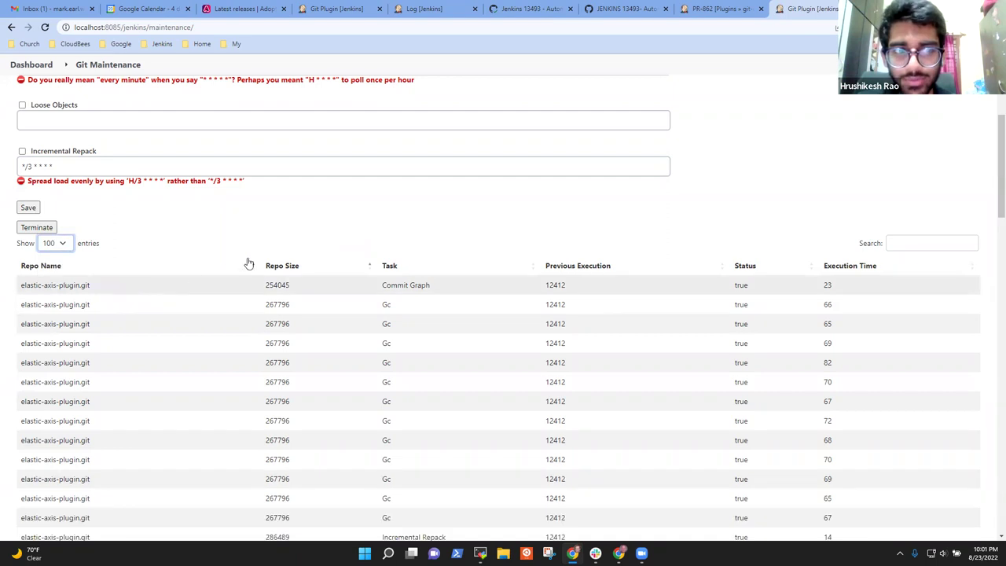
left_click(64, 243)
left_click(52, 264)
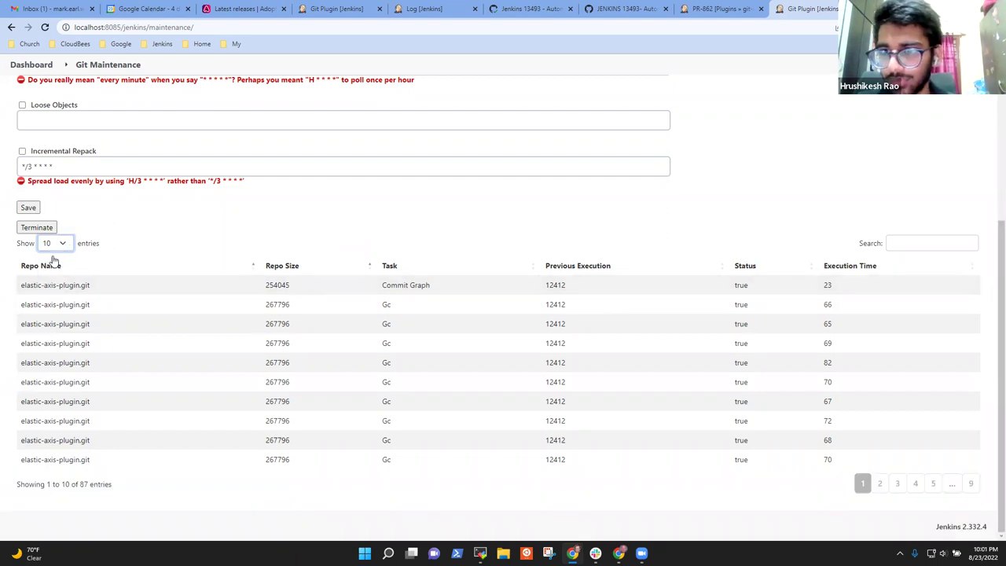
left_click(122, 66)
scroll(173, 117, "down", 3)
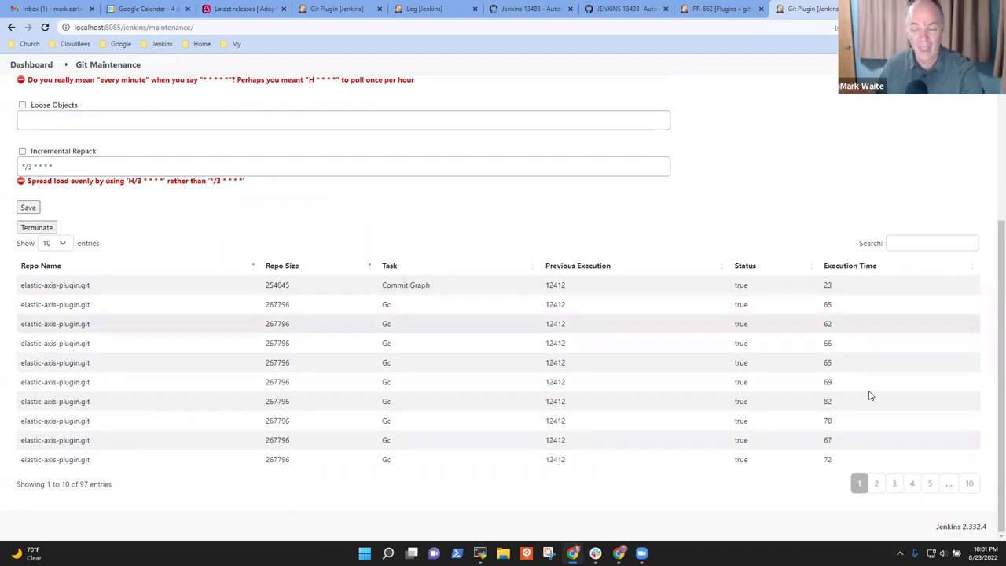
Jump to the last results page and filter the task table by 'node'.
left_click(970, 484)
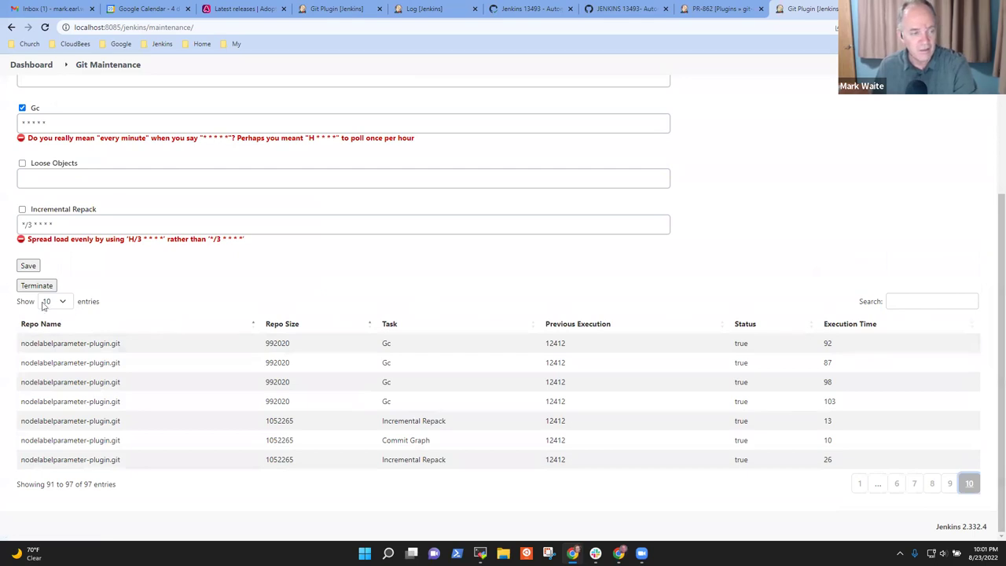
left_click(918, 305)
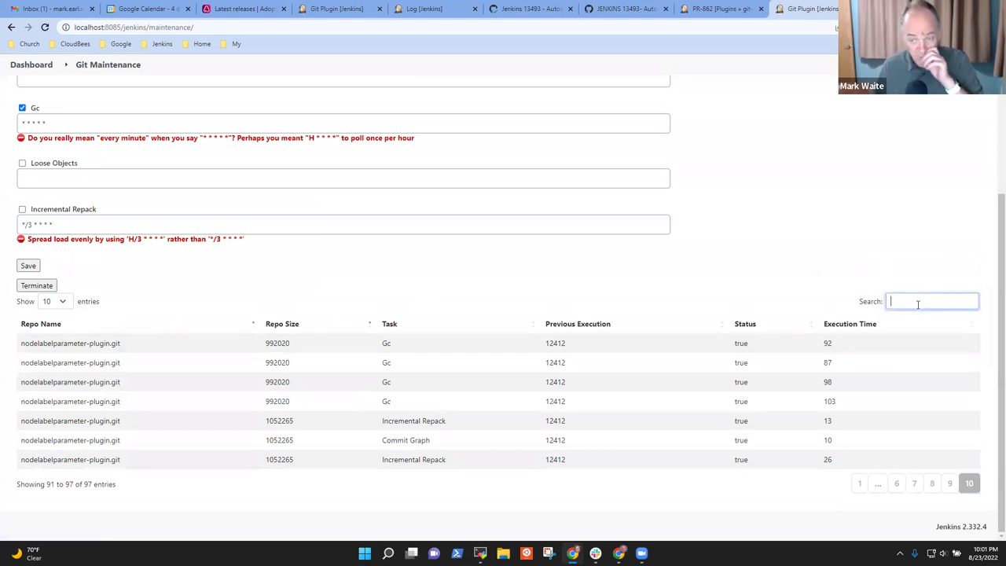
type("node")
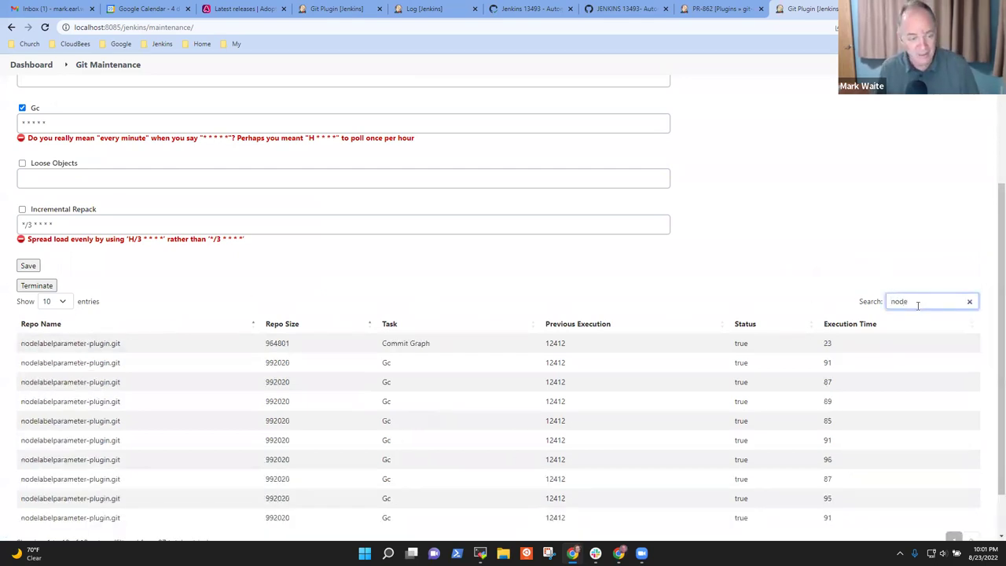
scroll(602, 310, "down", 2)
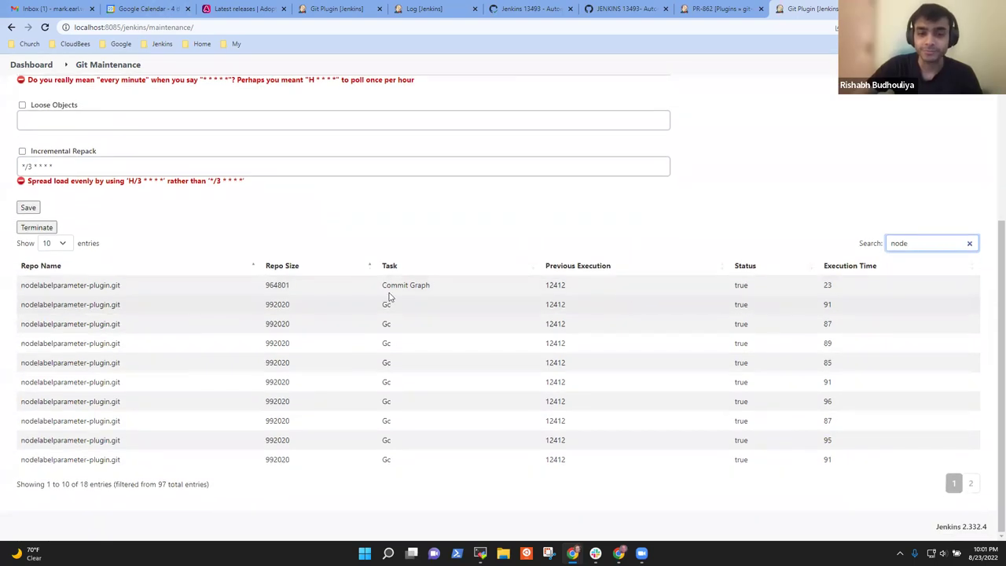
Show 25 filtered entries per page, then change it to 10 per page.
left_click(59, 244)
left_click(53, 268)
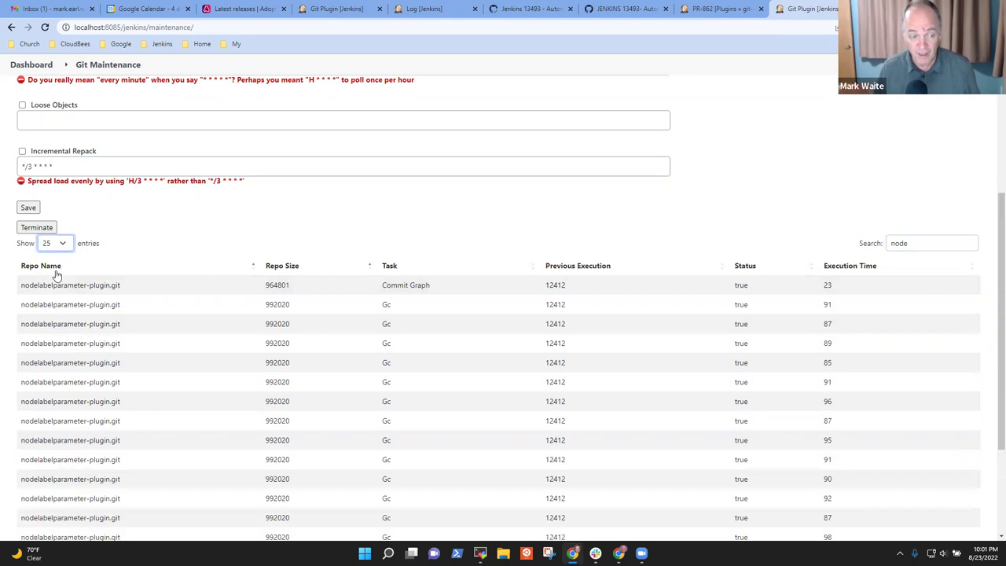
scroll(618, 220, "down", 3)
scroll(416, 225, "up", 5)
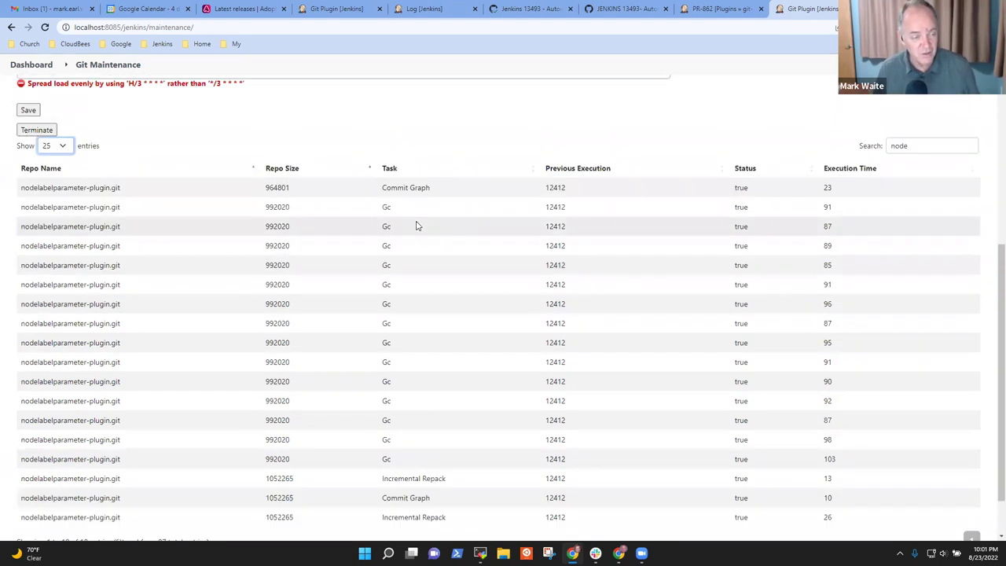
scroll(110, 385, "down", 3)
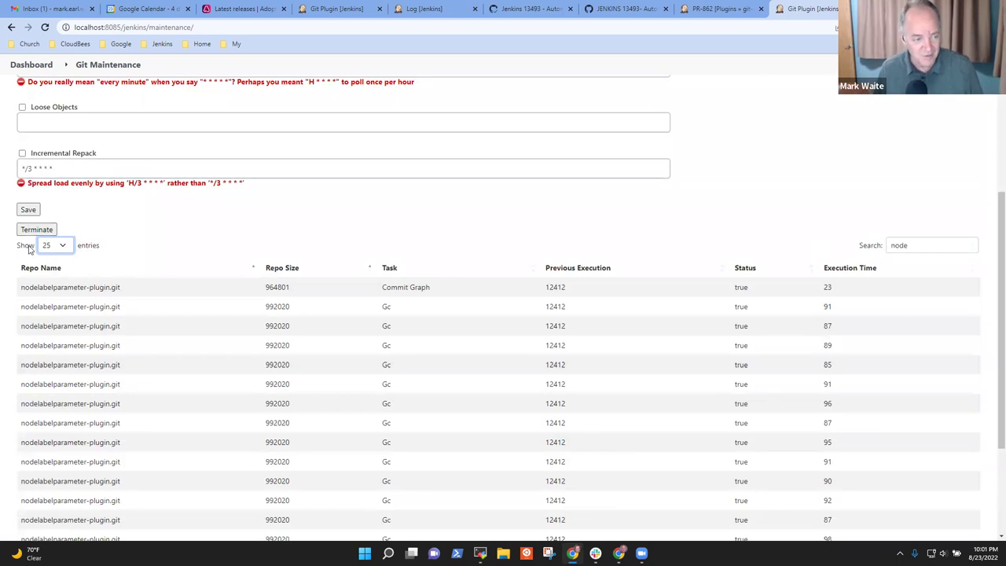
left_click(54, 252)
left_click(54, 272)
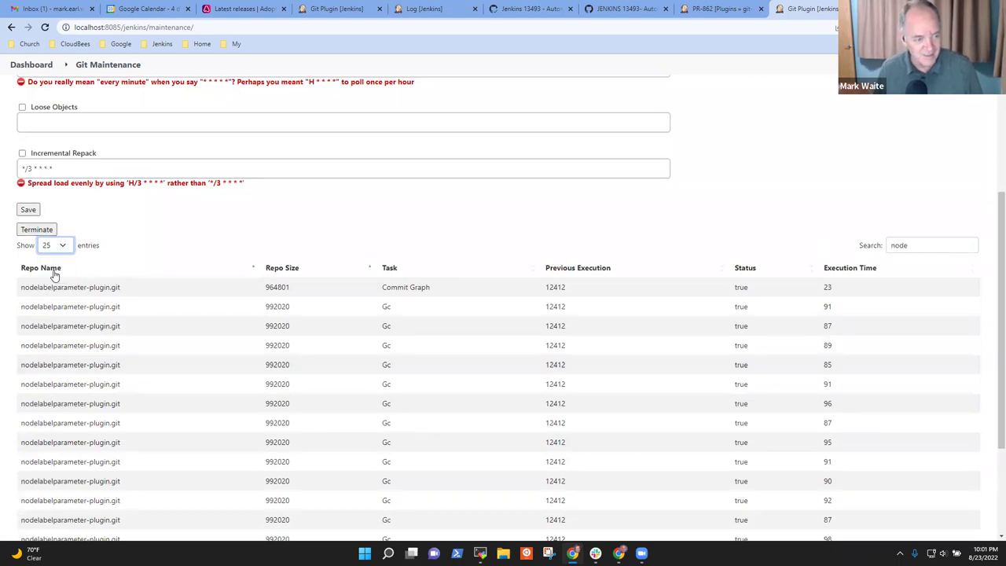
left_click(57, 247)
left_click(50, 260)
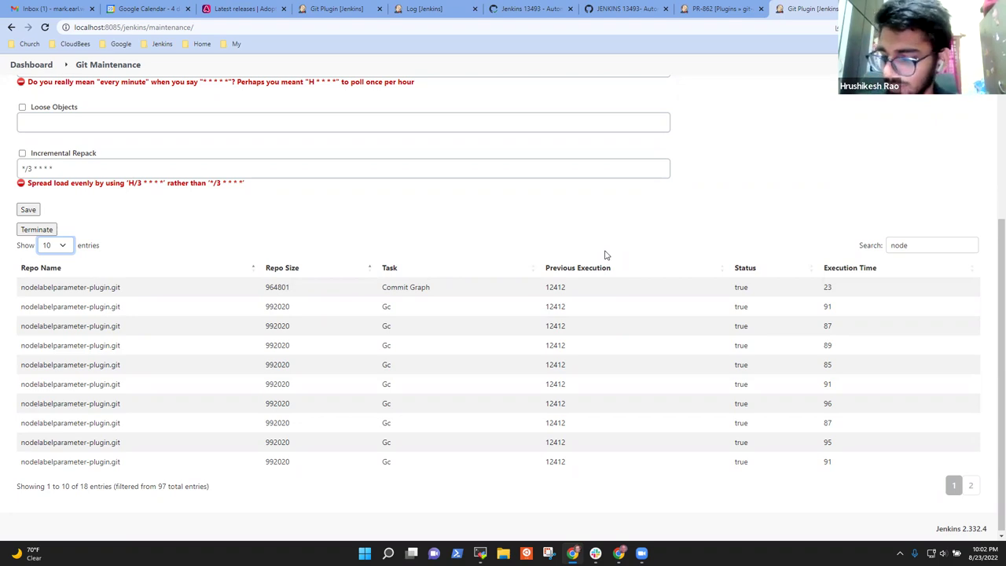
scroll(212, 301, "up", 3)
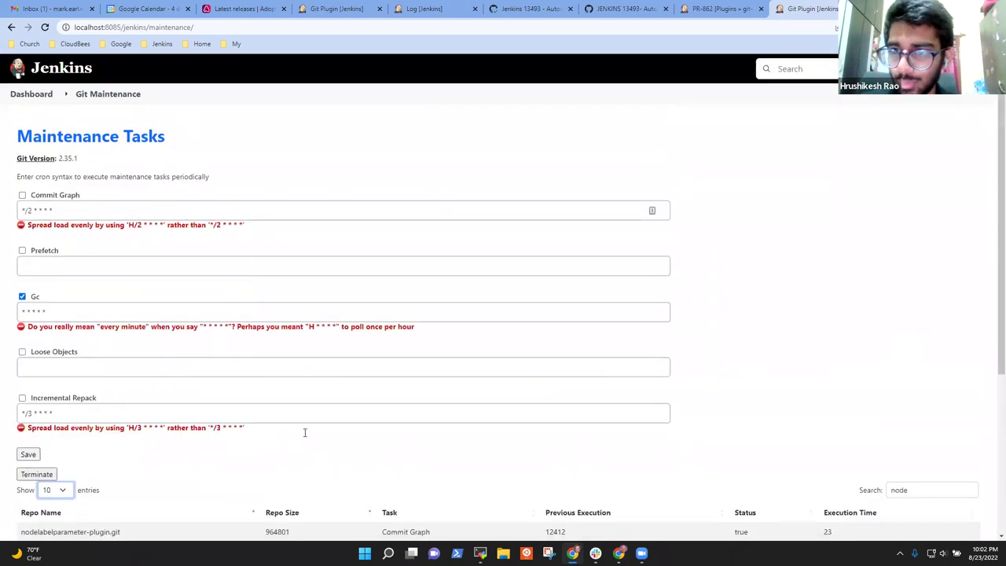
Bring MobaXterm forward on session tab 8 and scroll up the Jenkins startup log.
mouse_move(480, 553)
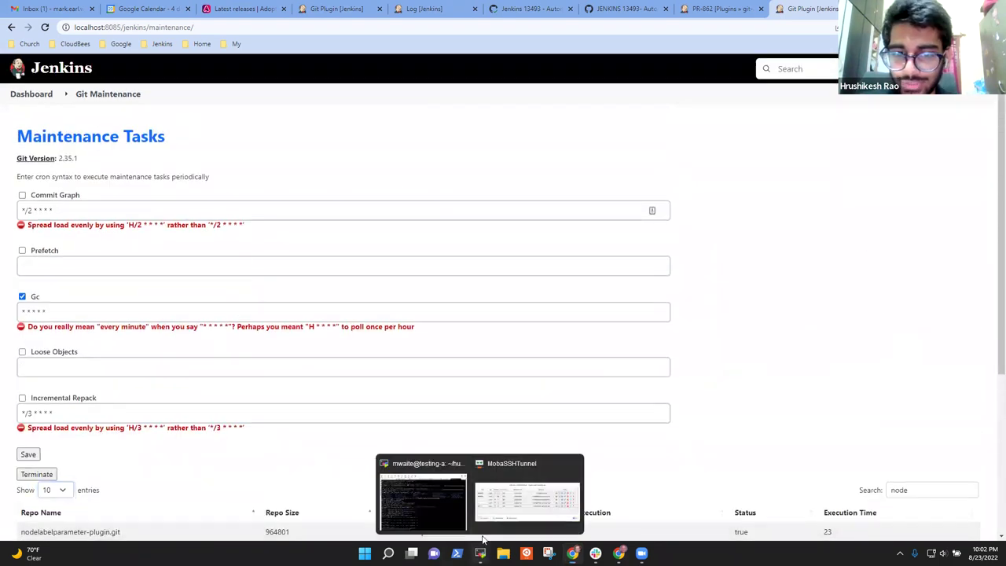
left_click(419, 487)
left_click(637, 73)
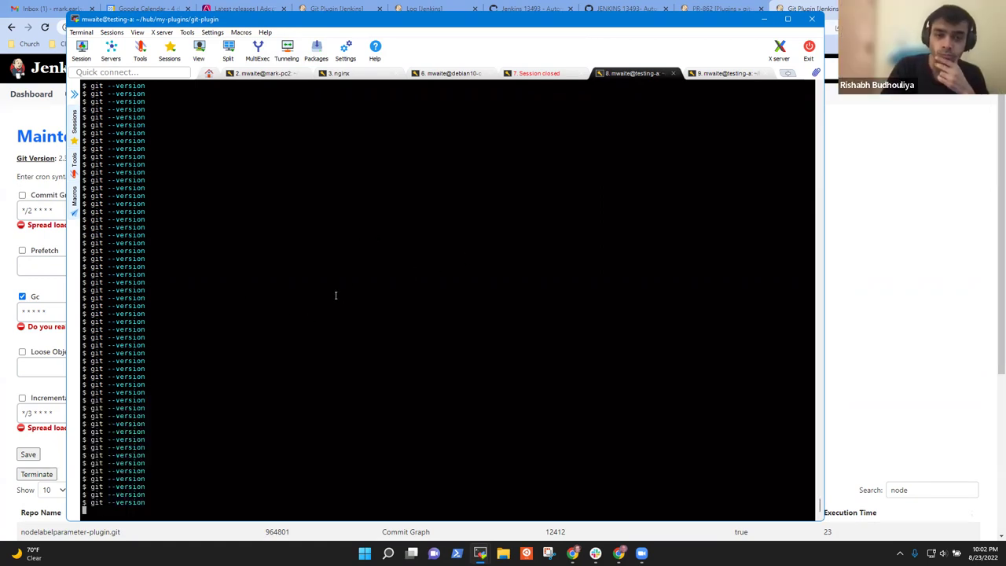
scroll(342, 293, "up", 10)
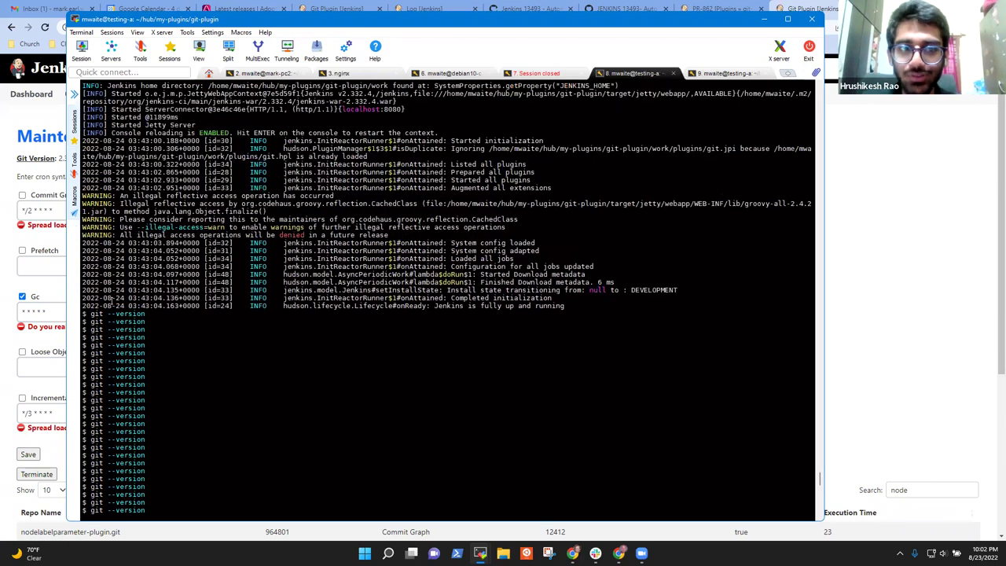
Select the 'Jenkins is fully up and running' line and the repeated git --version lines.
left_click_drag(83, 307, 560, 304)
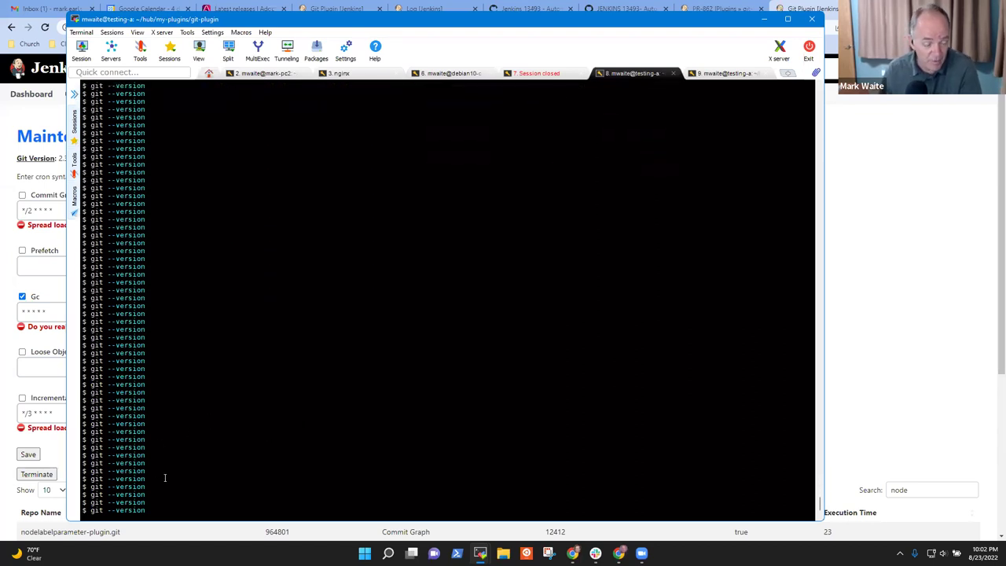
left_click_drag(95, 510, 128, 489)
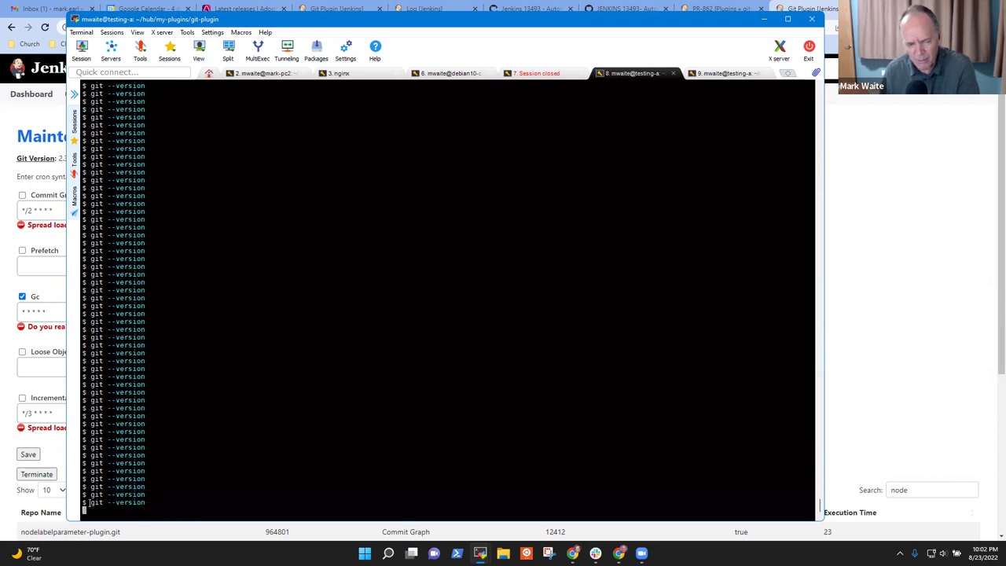
triple_click(96, 503)
left_click_drag(114, 503, 133, 504)
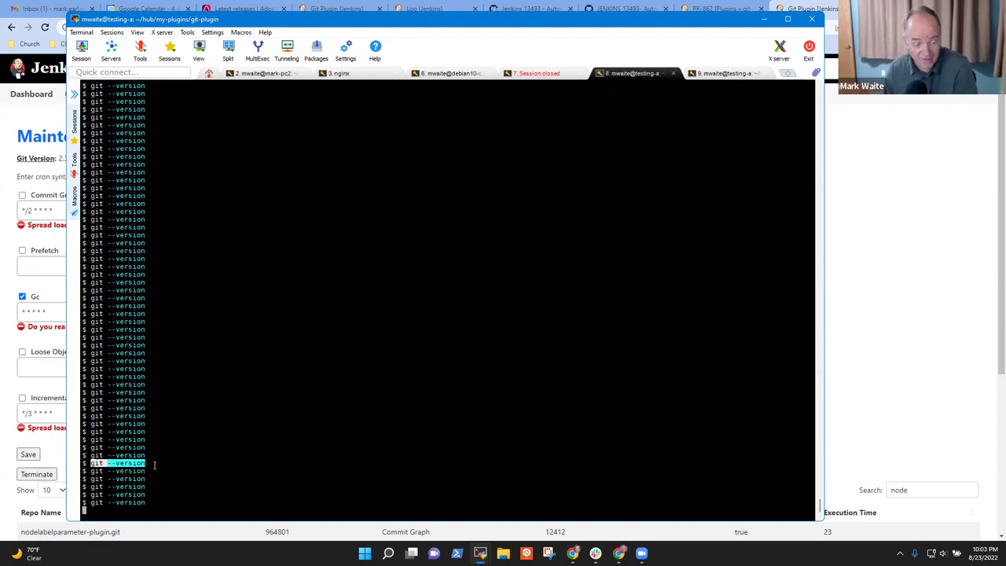
left_click_drag(91, 503, 128, 503)
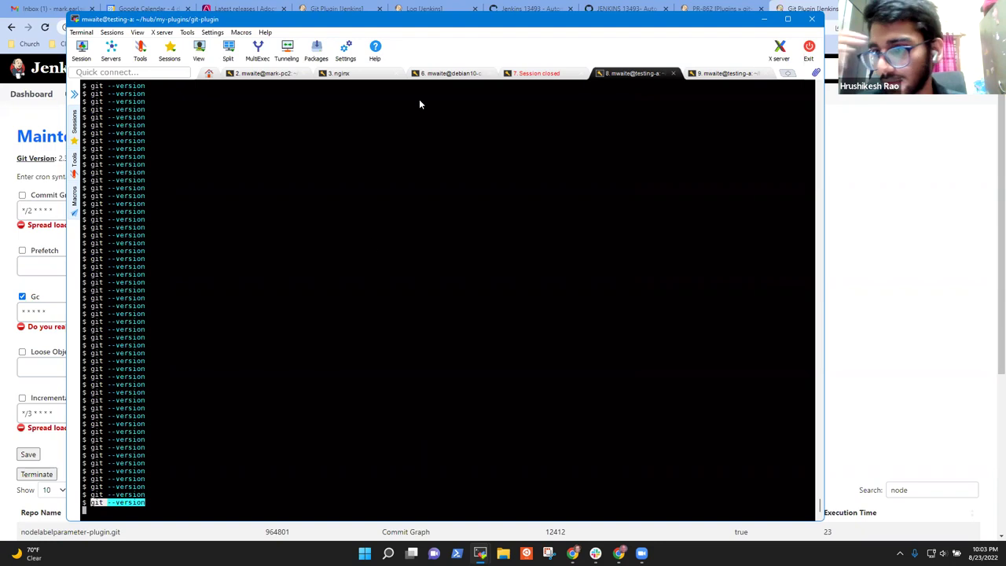
Move the MobaXterm window right and select the last git --version line.
left_click_drag(426, 30, 512, 26)
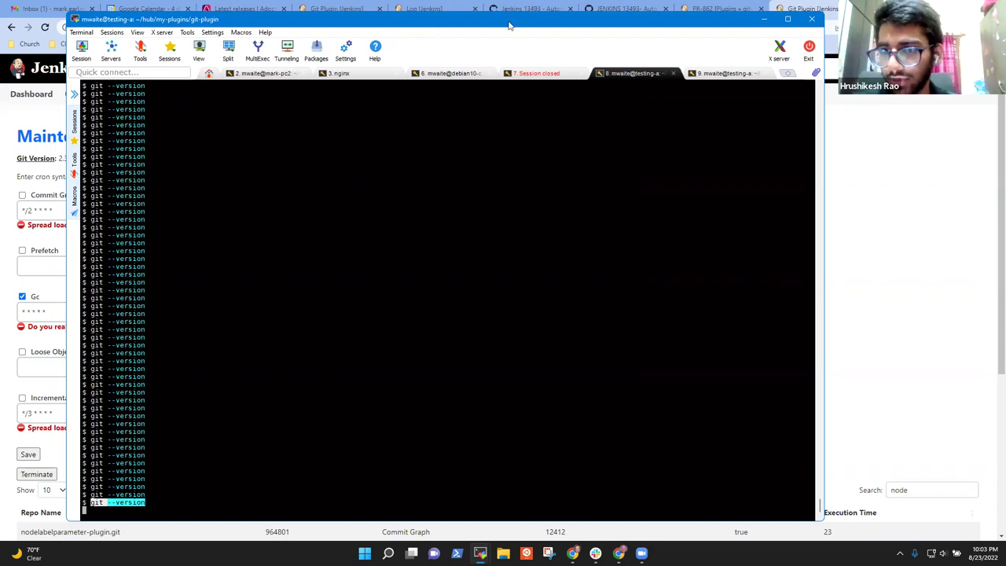
left_click(180, 491)
left_click_drag(179, 492, 229, 491)
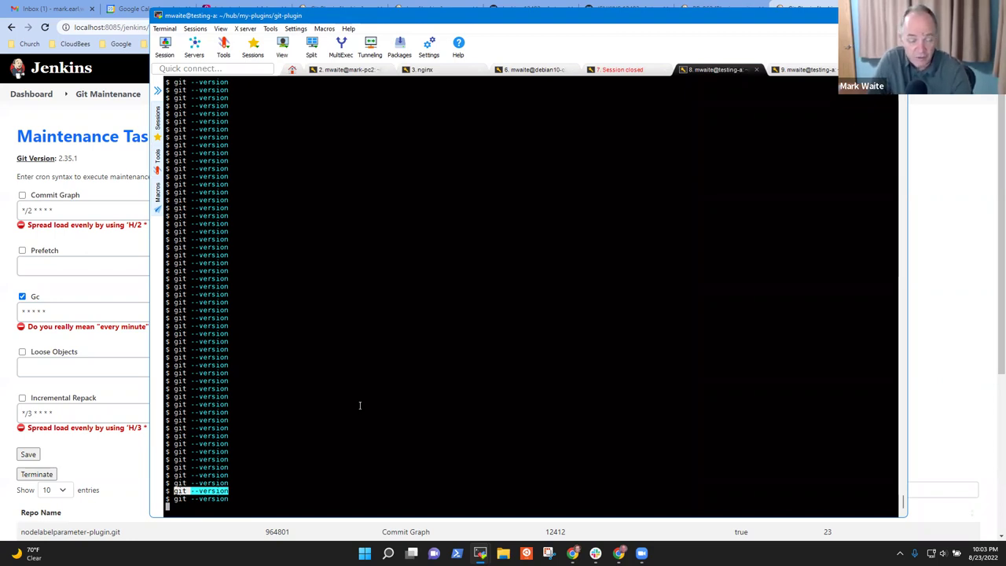
key("Up")
key("Up")
key("Up")
key("Up")
key("Up")
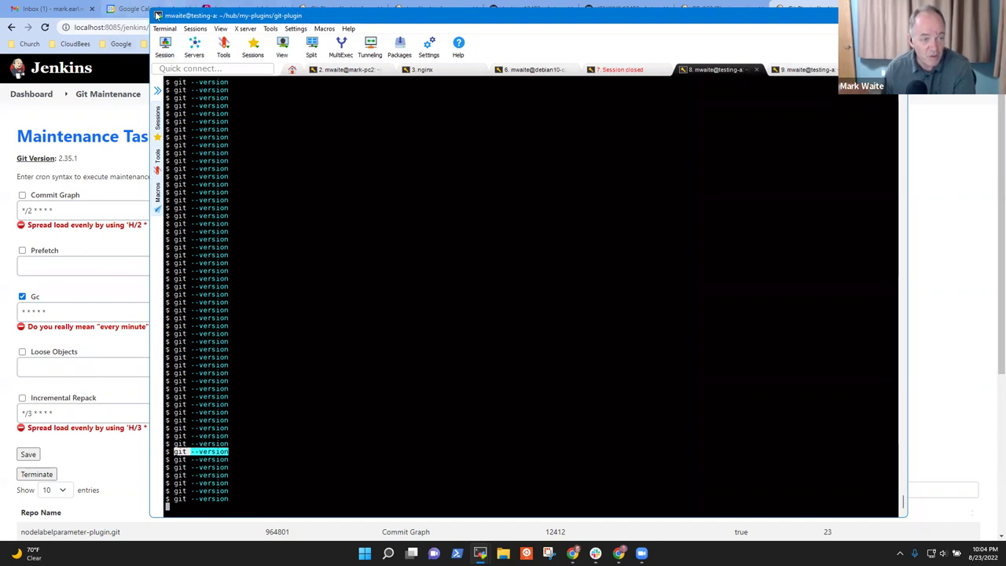
Return to Chrome and reload the Jenkins Git Maintenance page with F5.
left_click(132, 27)
left_click(141, 9)
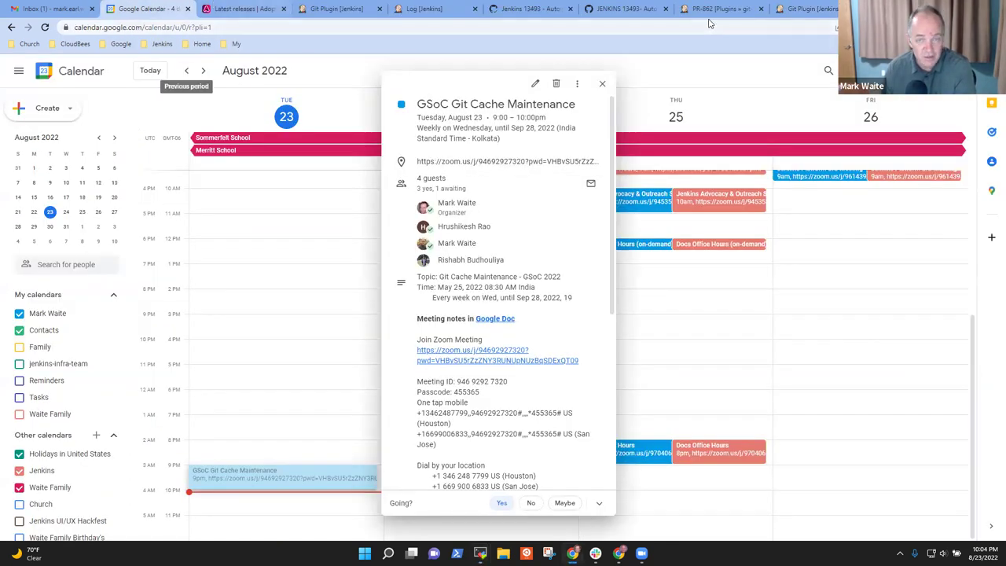
left_click(817, 9)
key("F5")
scroll(143, 149, "down", 3)
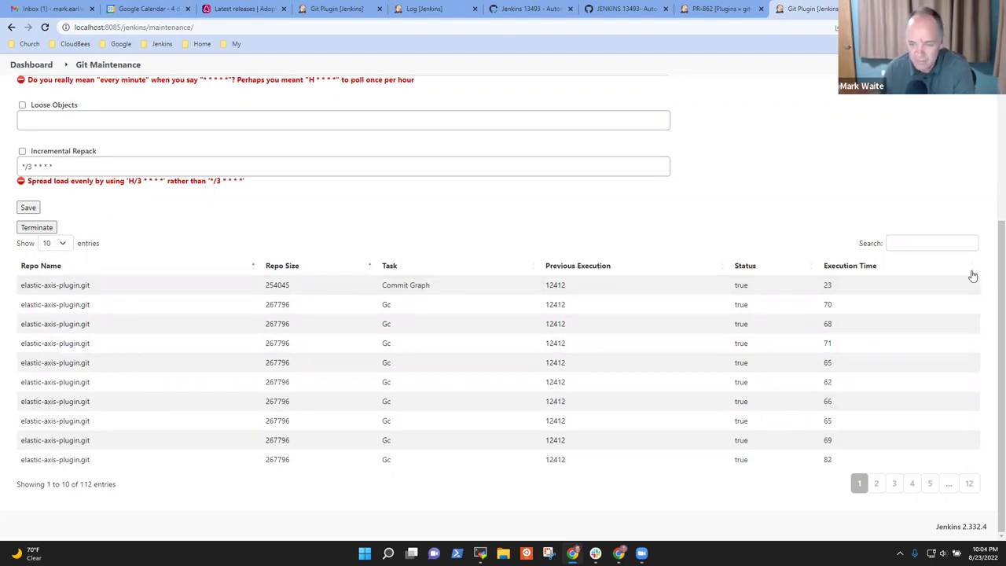
Check the PR-862 build tab, return to Git Maintenance, and open a new blank tab.
left_click(891, 243)
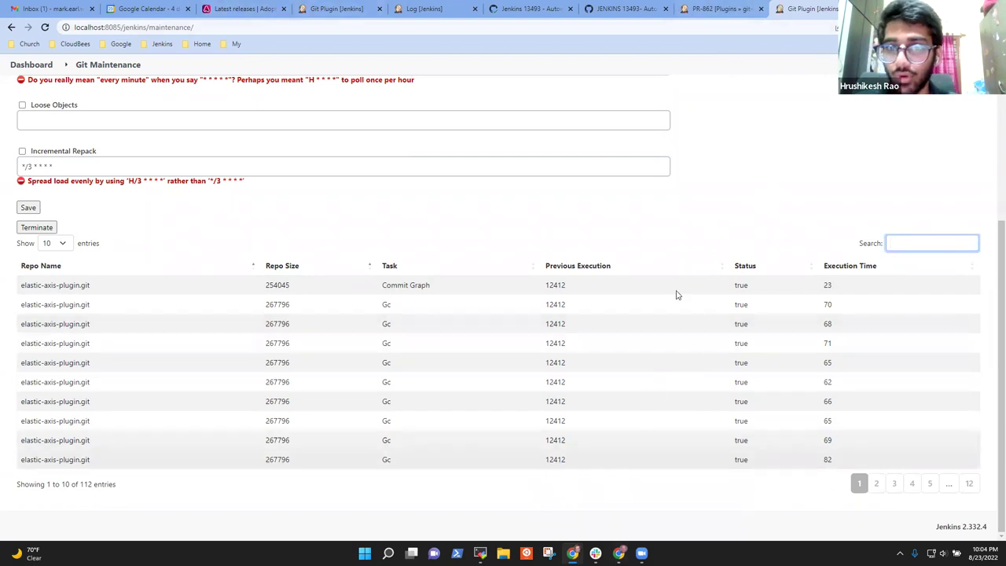
key("ctrl+shift+Tab")
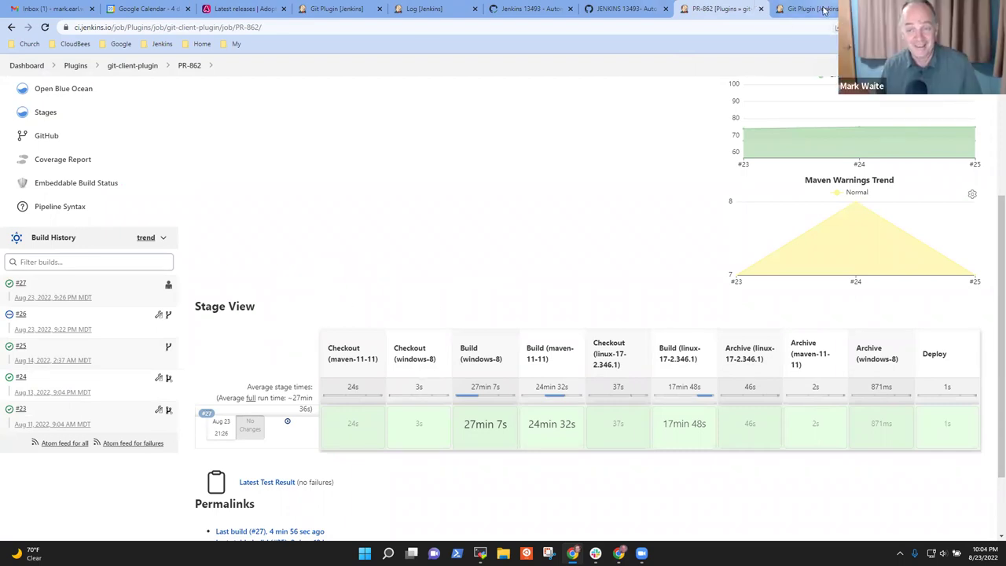
left_click(824, 9)
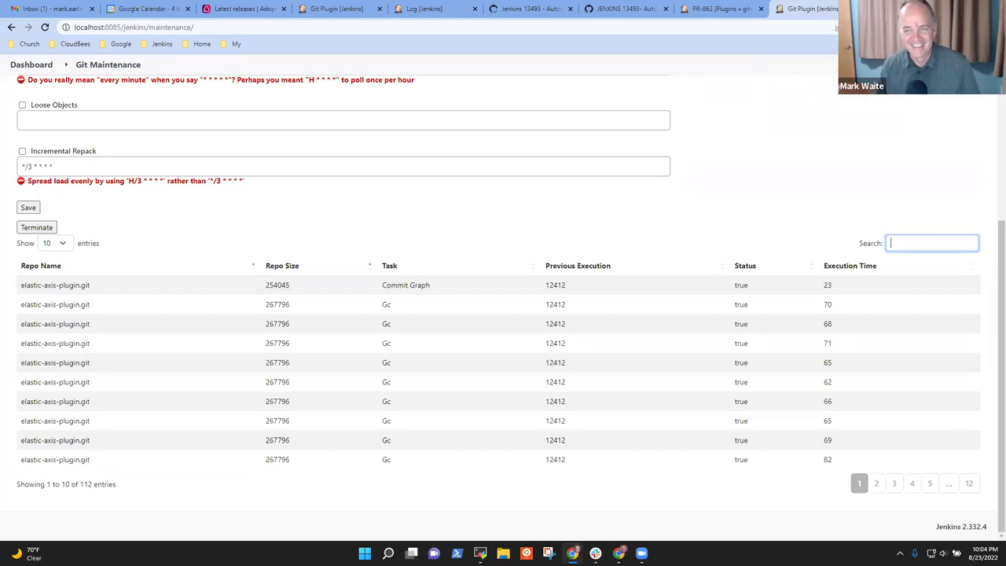
key("ctrl+t")
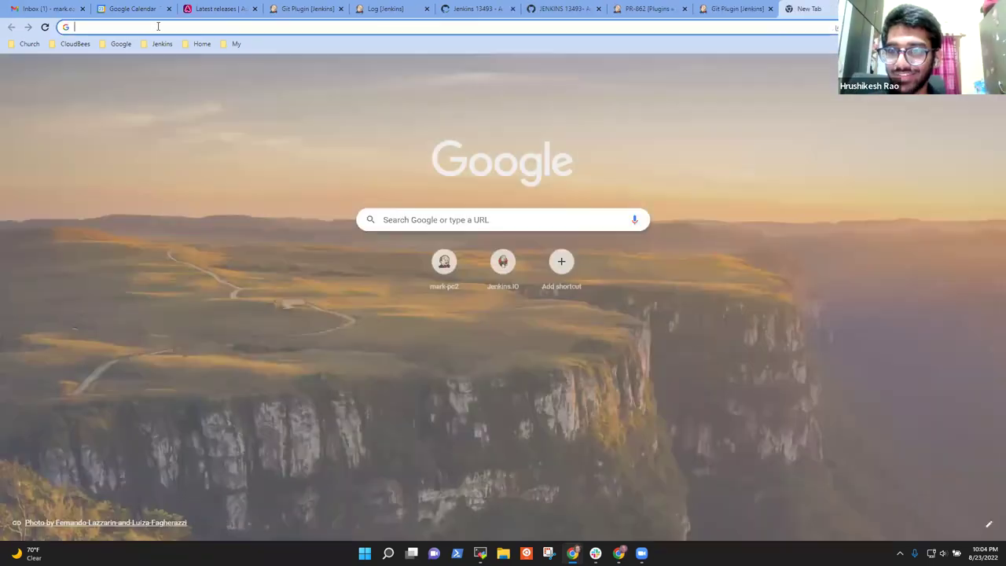
Open the git-plugin GitHub repository from the saved Jenkins links and jump to its README.
left_click(162, 44)
mouse_move(193, 134)
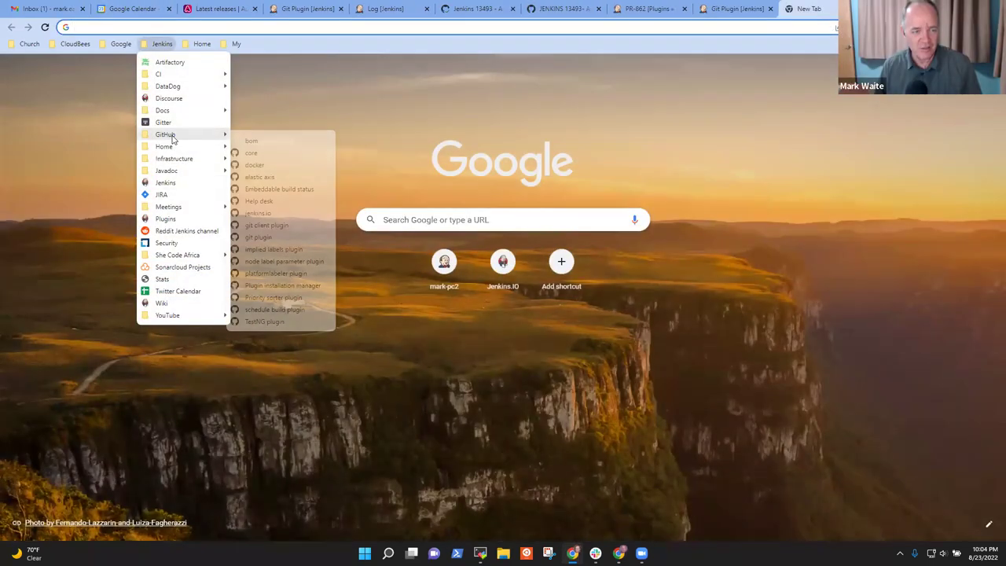
left_click(259, 238)
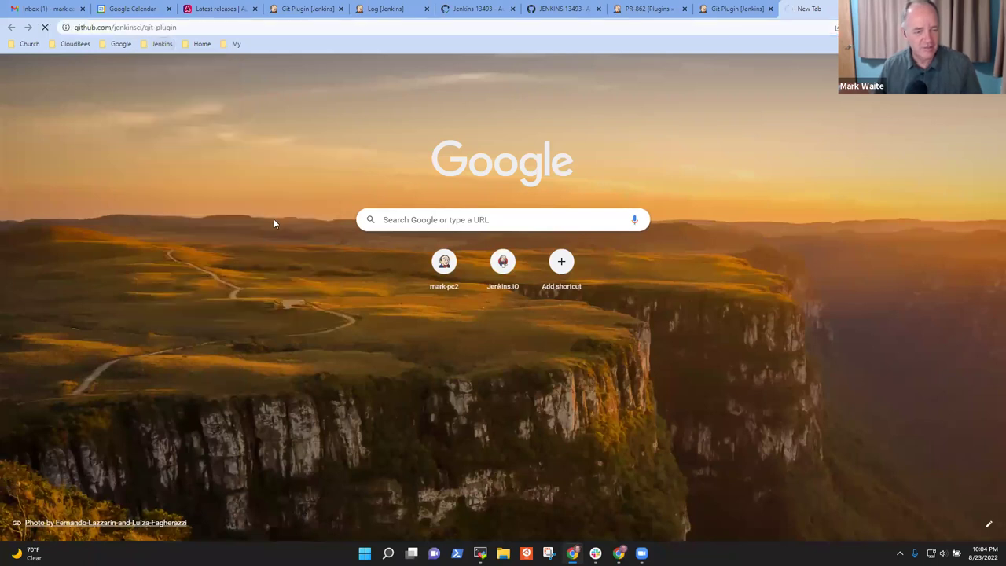
scroll(338, 315, "down", 6)
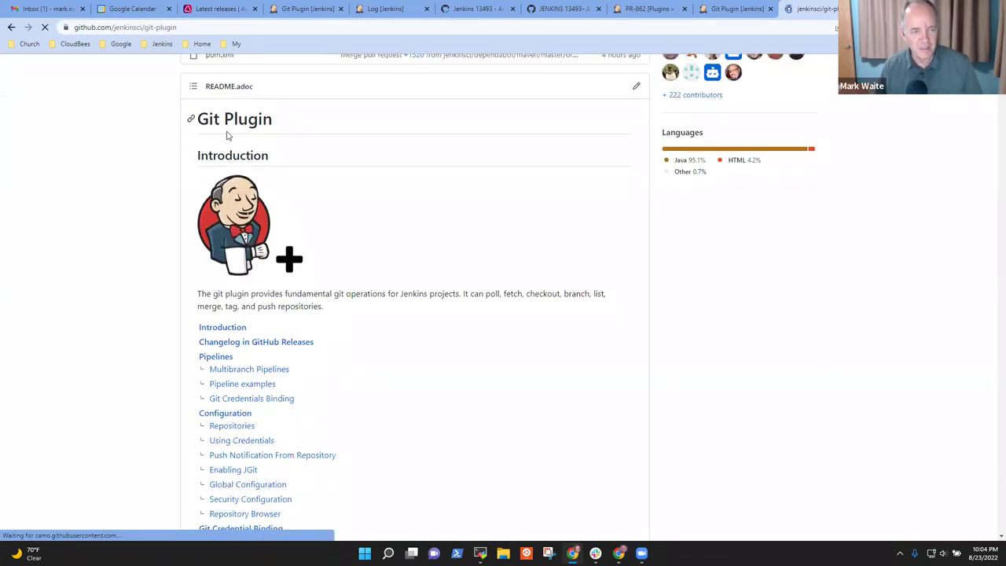
left_click(229, 88)
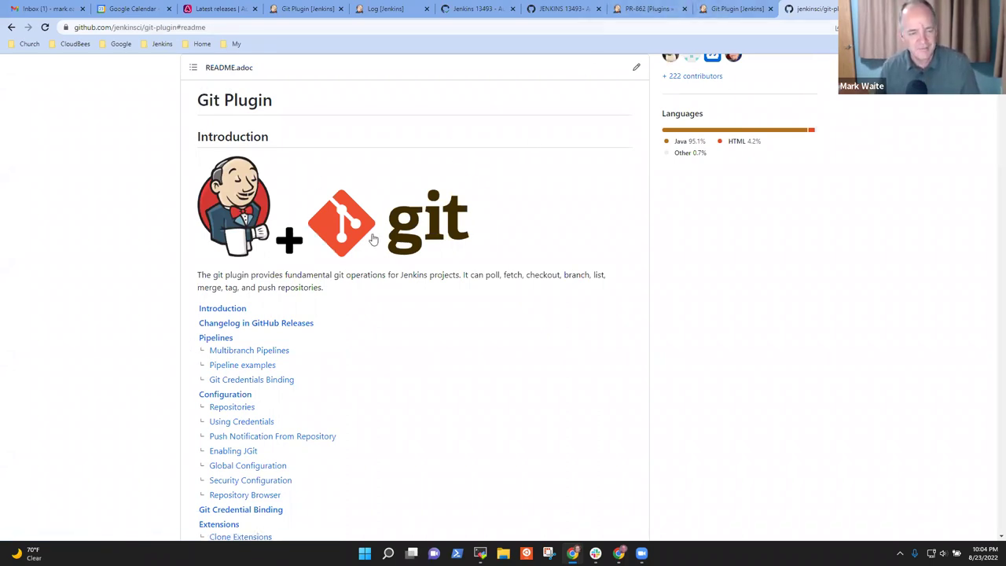
Compare the README's Git Credentials Binding section with the Bindings screenshot tab.
left_click(736, 9)
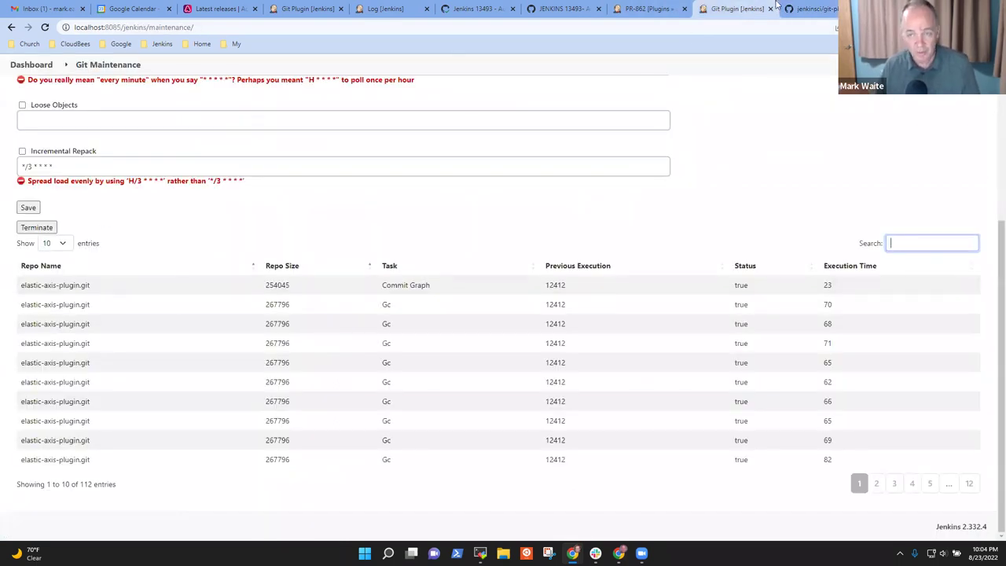
left_click(804, 9)
scroll(273, 212, "up", 2)
scroll(288, 212, "down", 10)
scroll(287, 211, "down", 20)
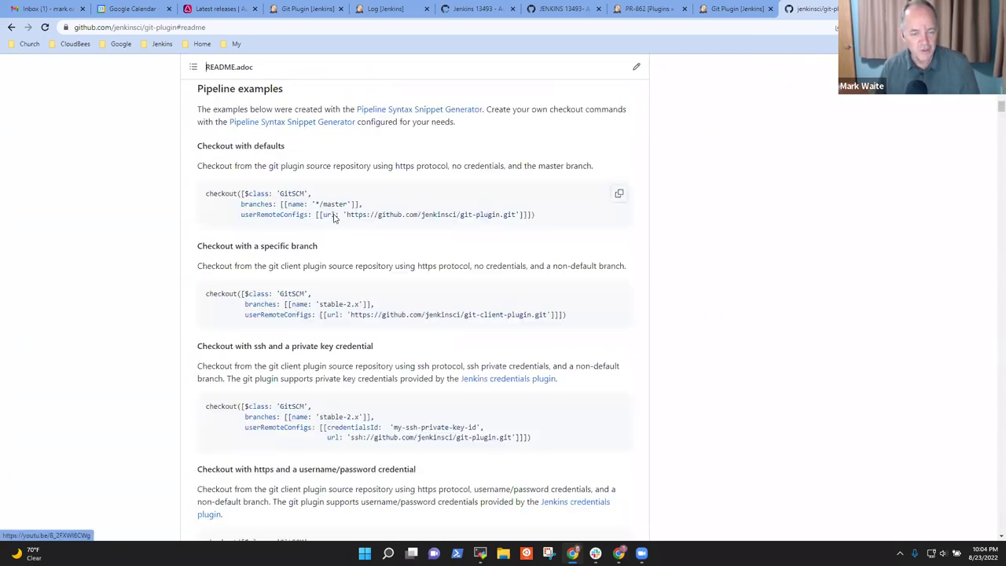
scroll(378, 211, "down", 2)
scroll(418, 225, "up", 3)
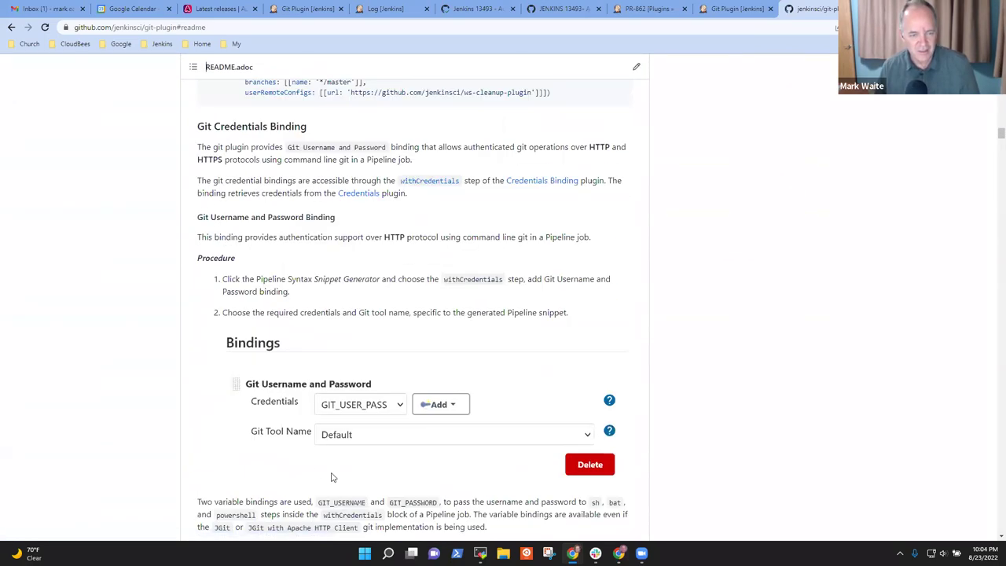
left_click(302, 391)
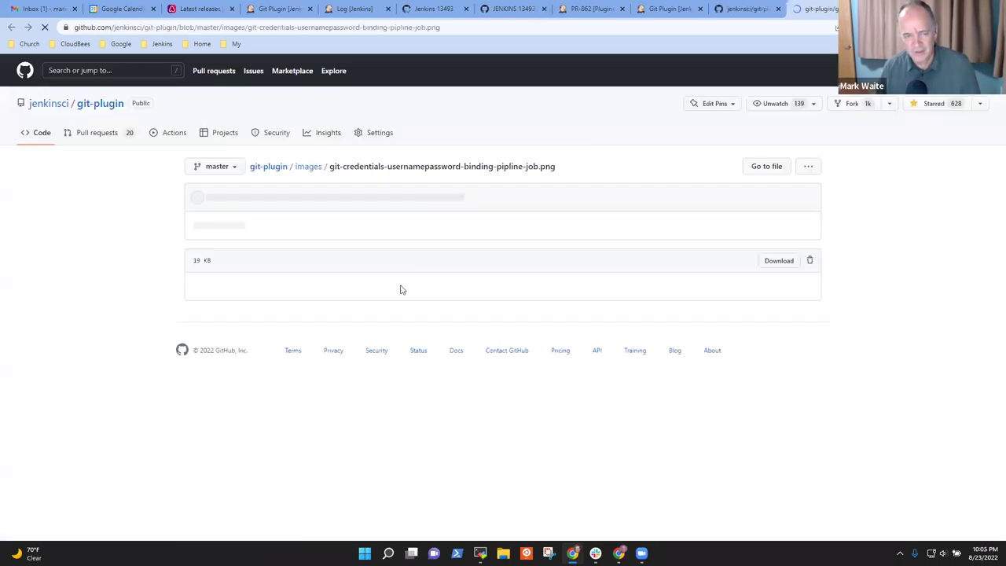
left_click(745, 9)
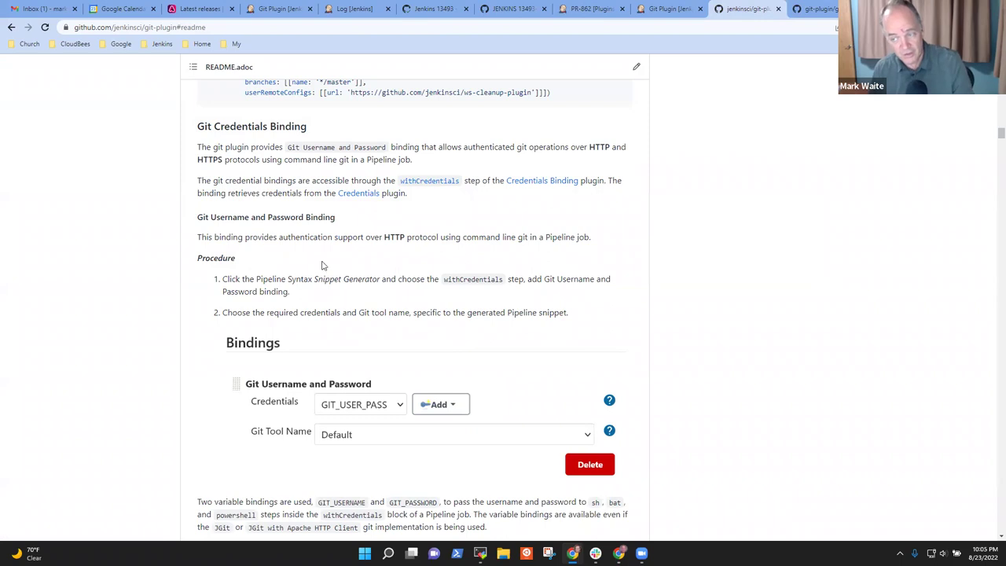
left_click(820, 8)
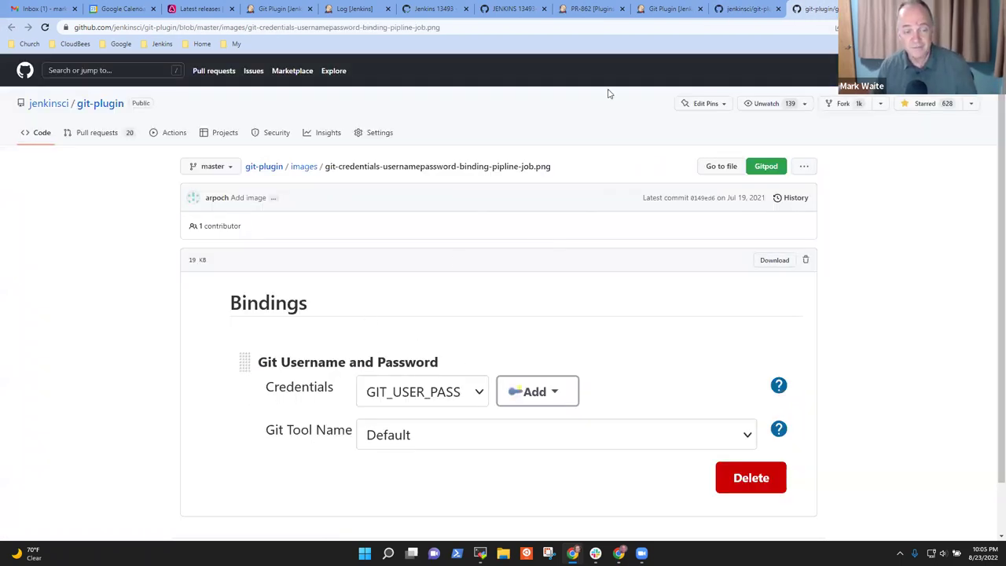
left_click(743, 9)
scroll(310, 281, "down", 10)
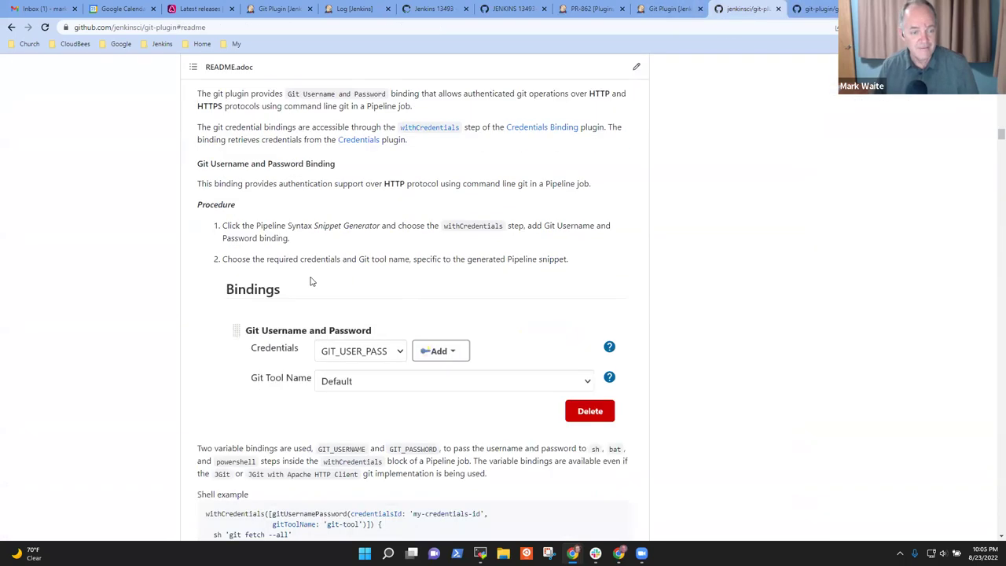
scroll(369, 290, "up", 3)
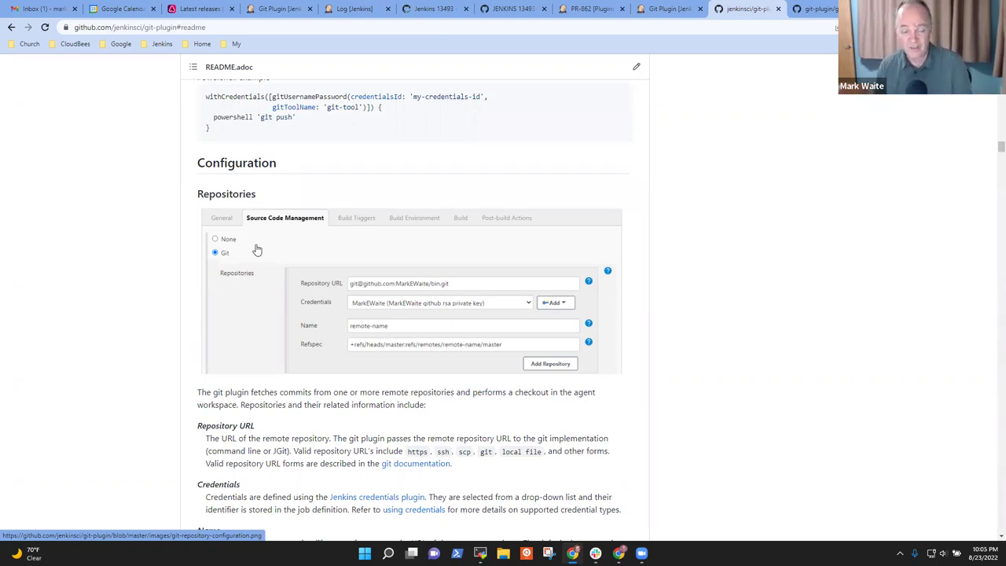
Scroll through the rest of the git-plugin README.
scroll(393, 275, "down", 1)
scroll(399, 272, "down", 2)
scroll(425, 279, "up", 3)
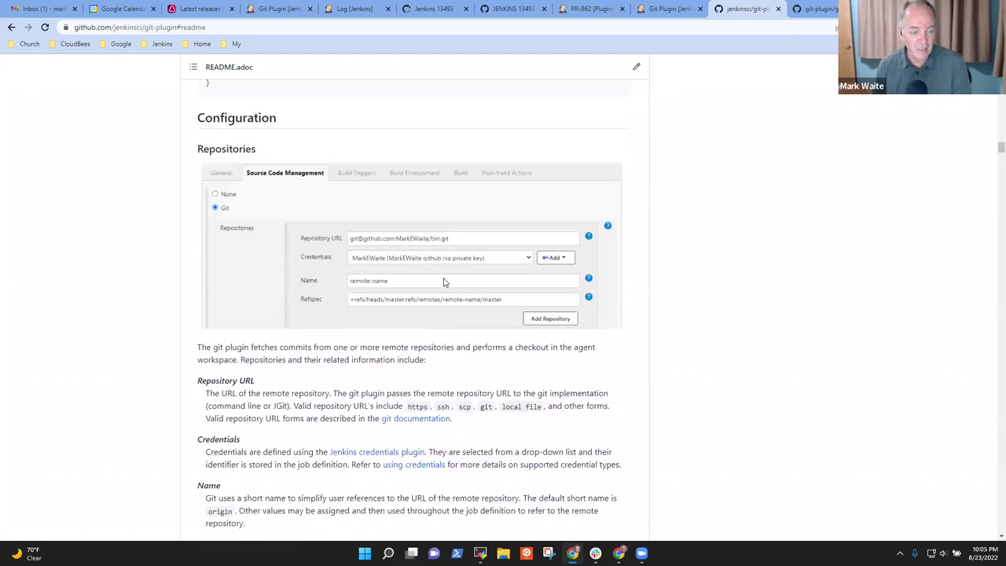
scroll(472, 280, "down", 1)
scroll(490, 286, "up", 1)
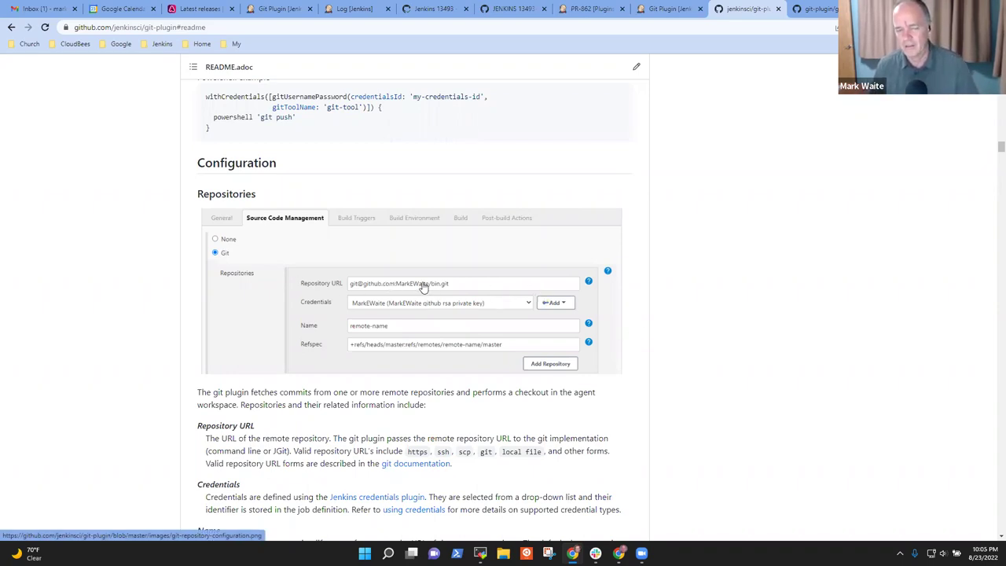
scroll(581, 323, "down", 15)
scroll(596, 335, "down", 7)
scroll(613, 339, "down", 5)
scroll(621, 338, "down", 15)
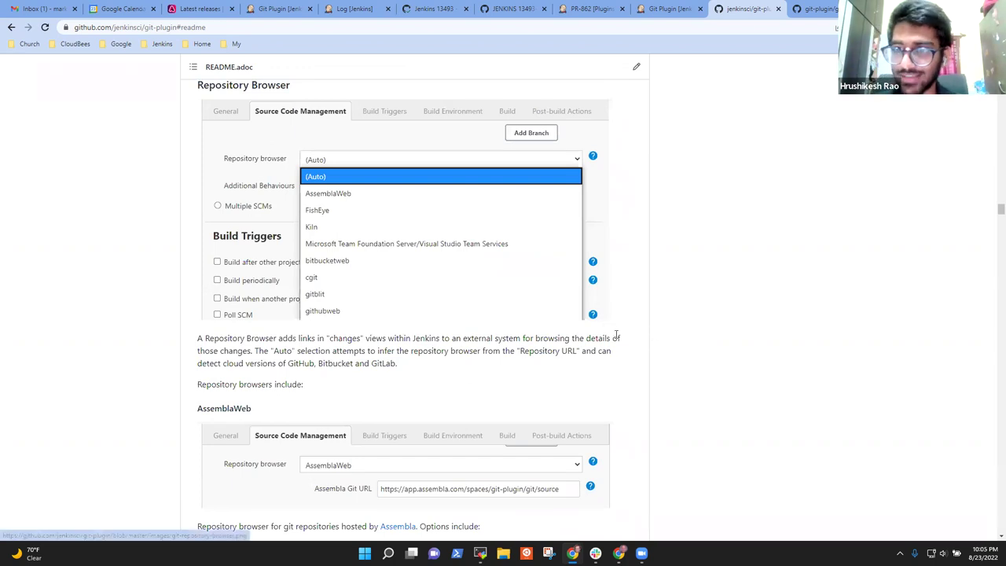
scroll(652, 329, "down", 4)
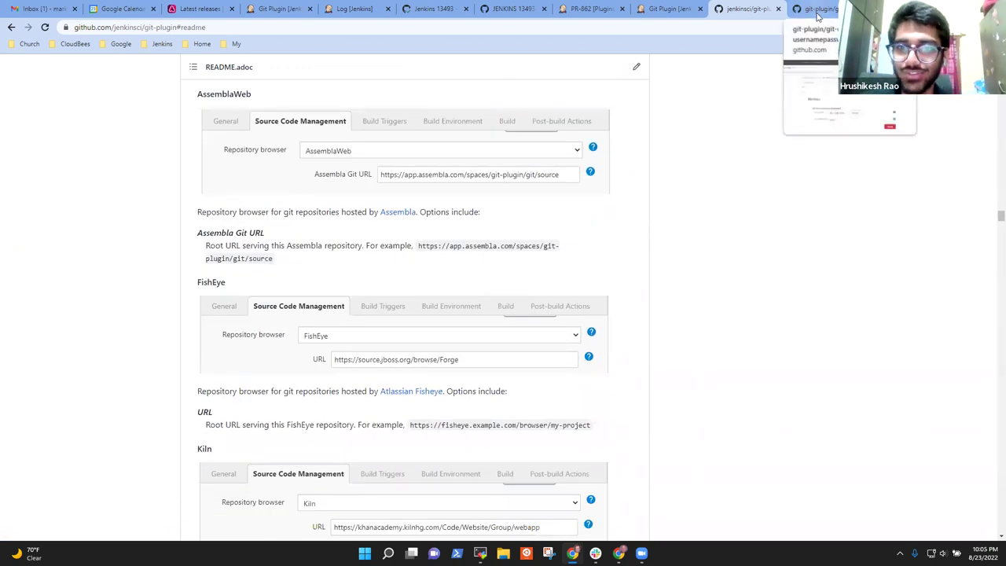
View the bindings image again, then go back to the Git Maintenance page's 112 records.
left_click(817, 14)
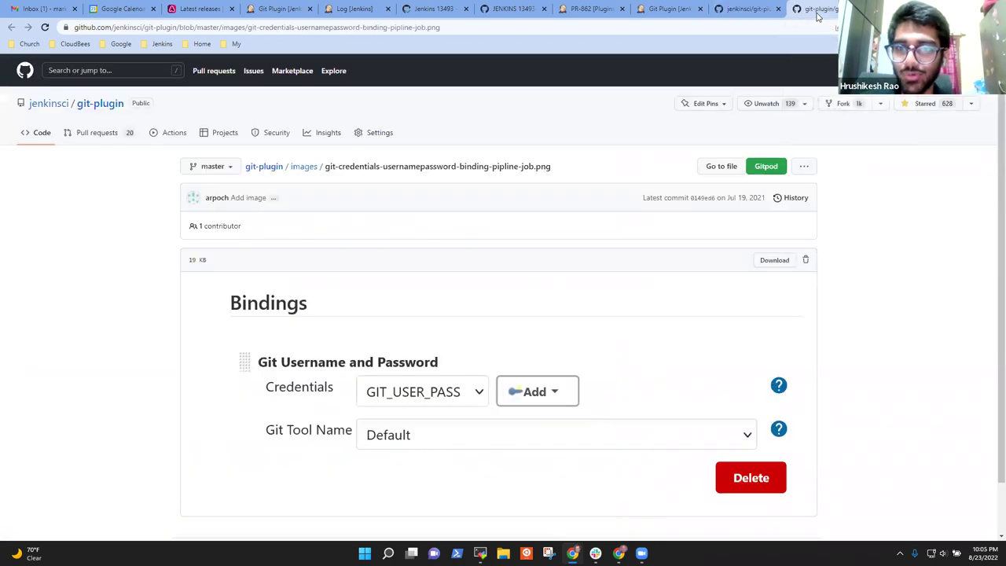
left_click(687, 12)
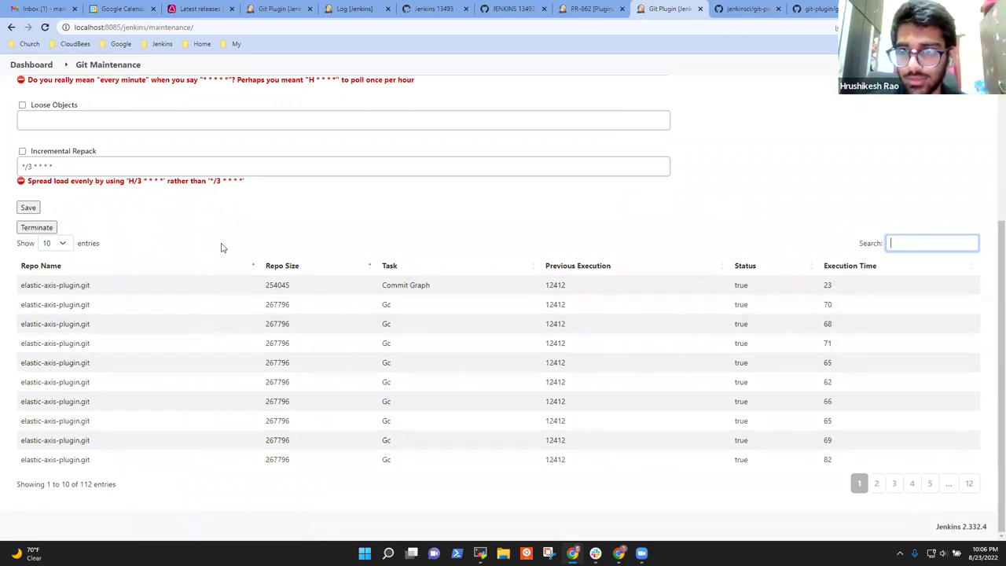
scroll(221, 247, "up", 3)
left_click(167, 228)
left_click(54, 173)
left_click_drag(54, 173, 2, 178)
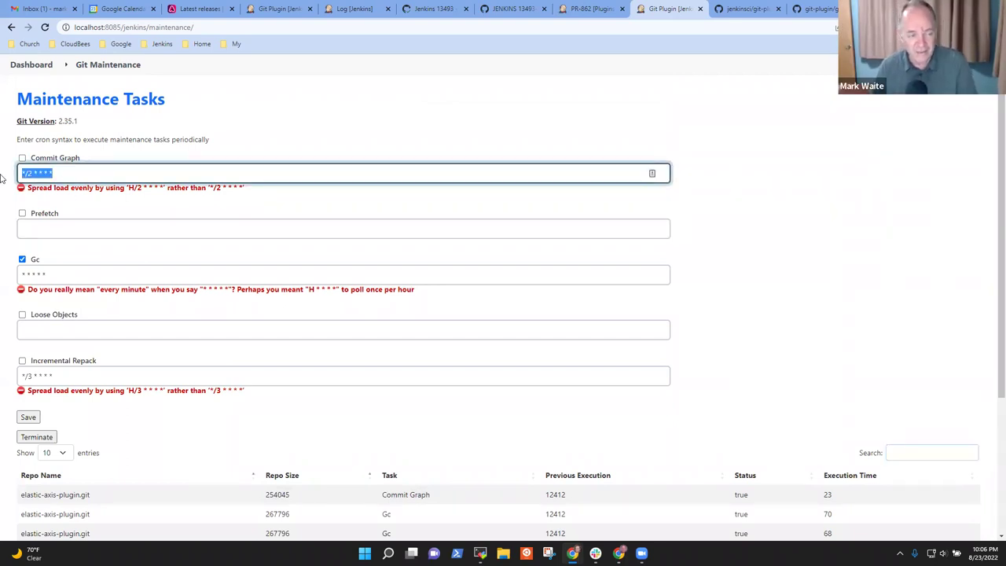
left_click(469, 142)
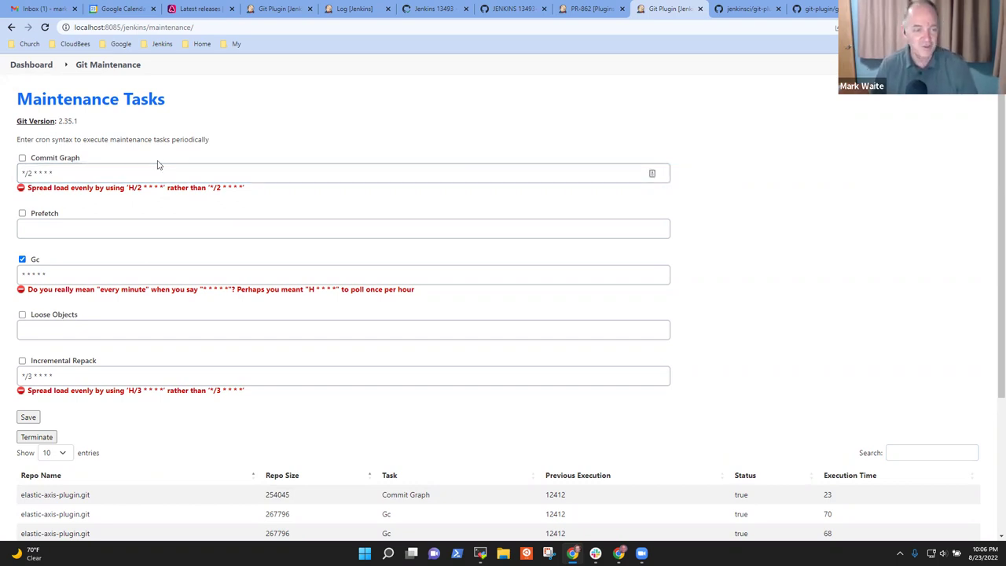
left_click(72, 174)
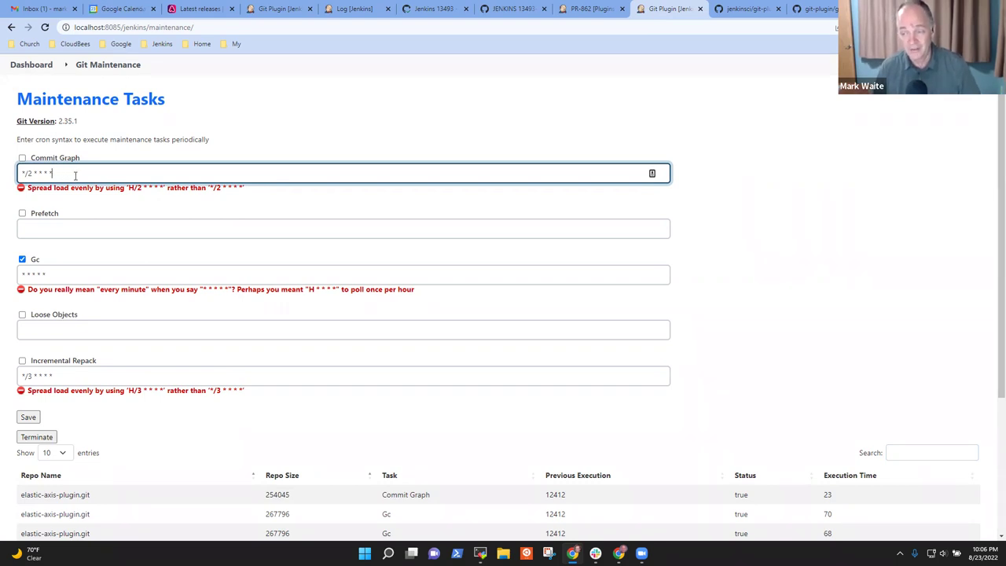
key("ctrl+a")
type("@daily")
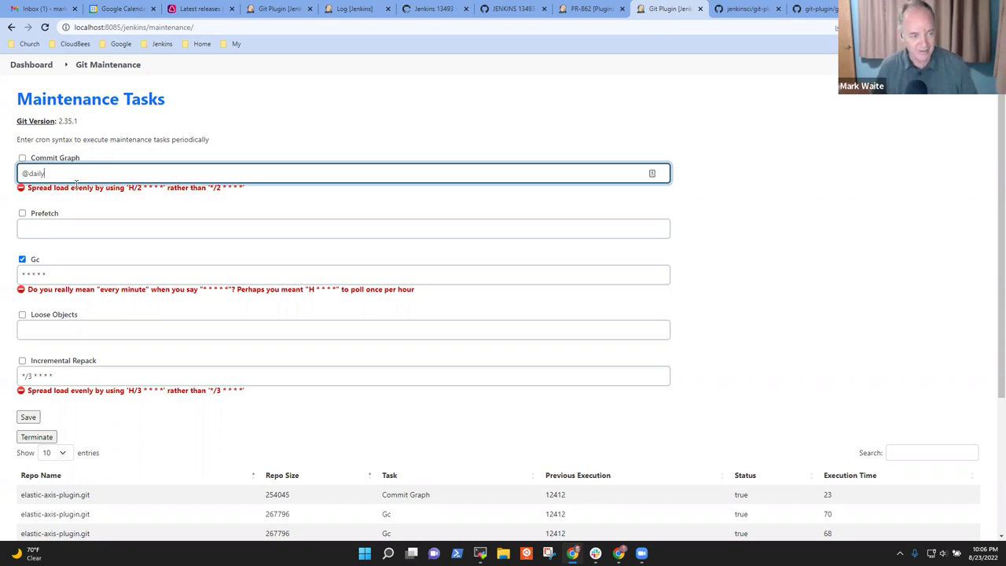
key("Tab")
double_click(66, 175)
type("hourly")
key("Tab")
key("shift+Tab")
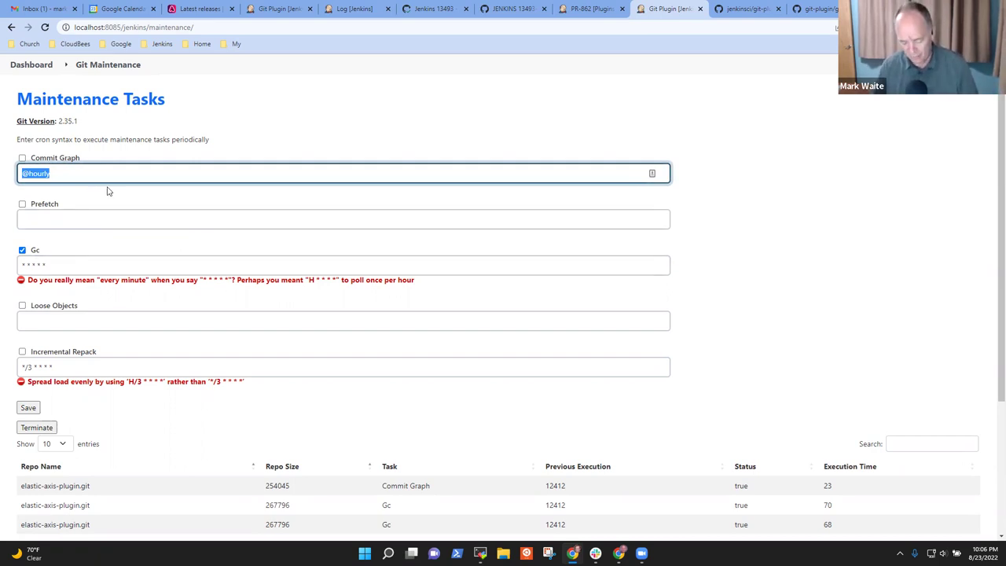
type("* * *")
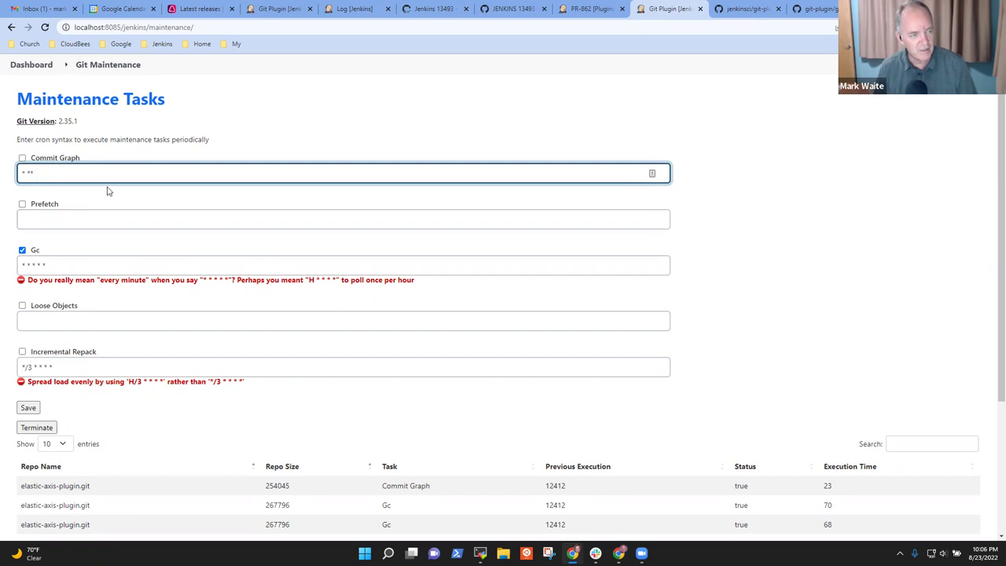
key("BackSpace")
key("BackSpace")
key("BackSpace")
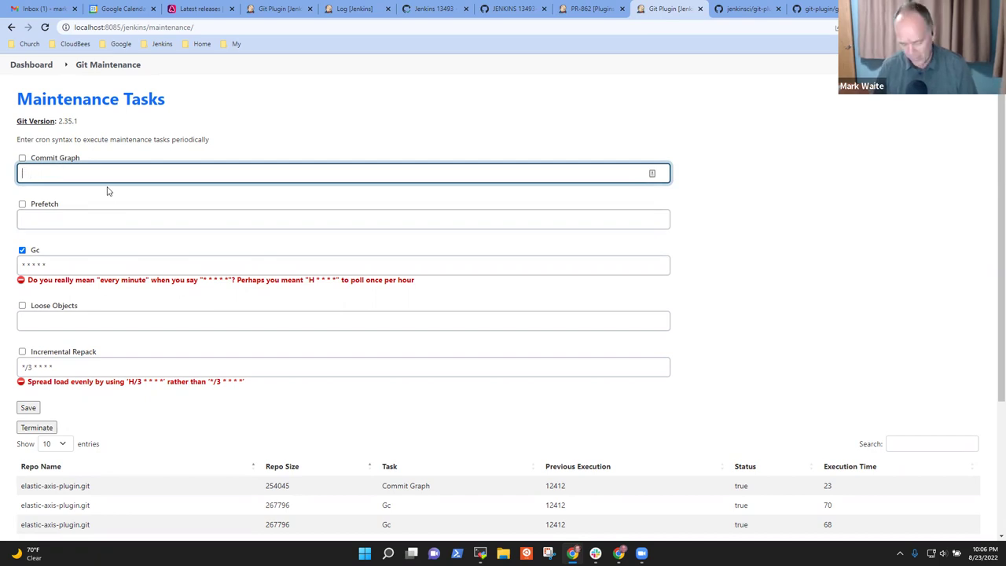
type("*/2 * *")
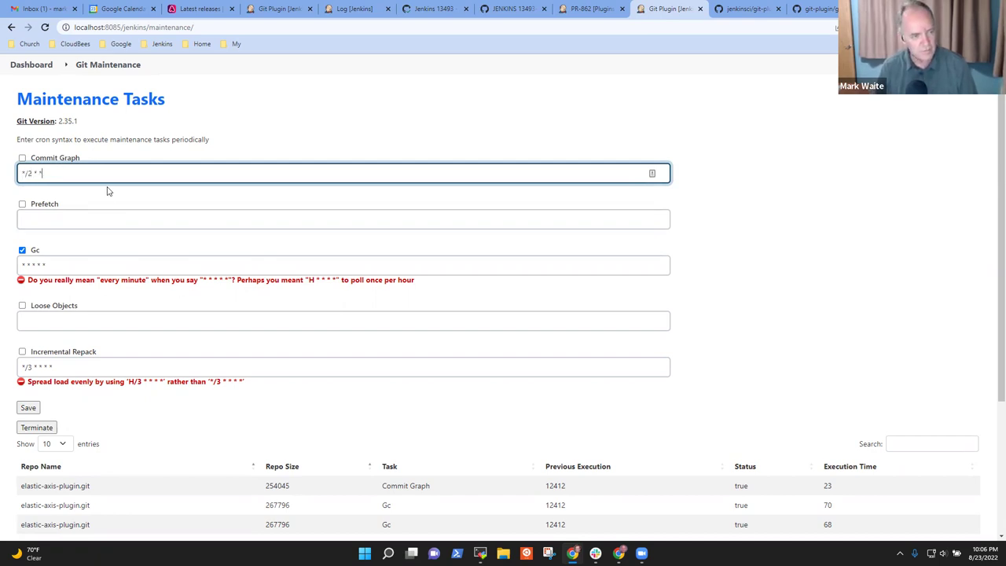
type(" * *")
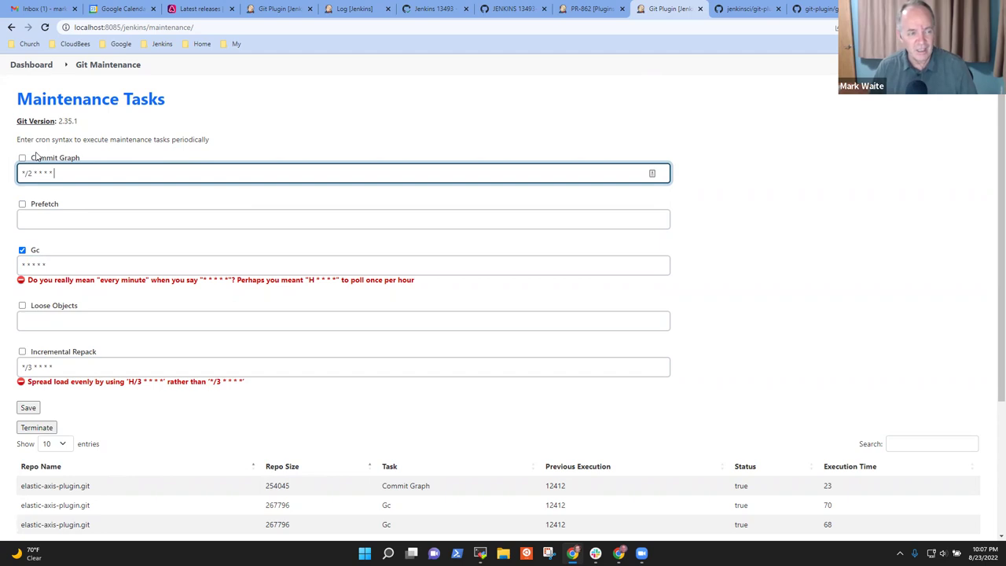
left_click(34, 157)
left_click_drag(33, 157, 114, 151)
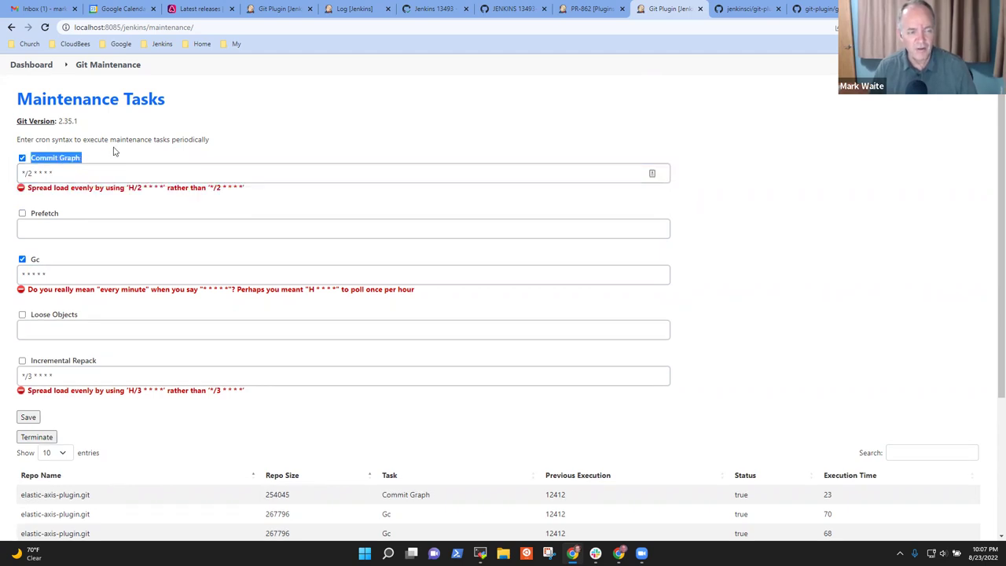
left_click(22, 158)
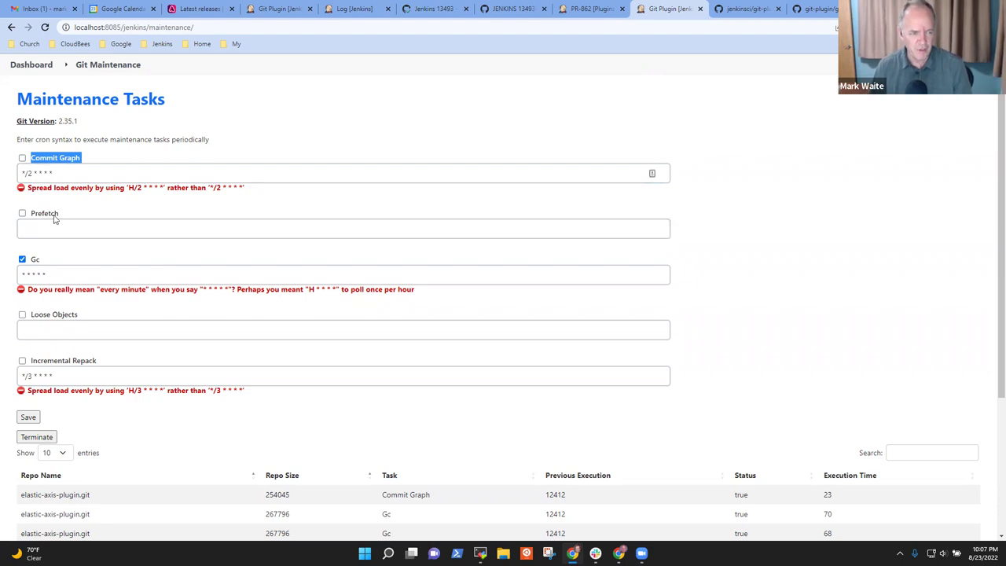
double_click(45, 214)
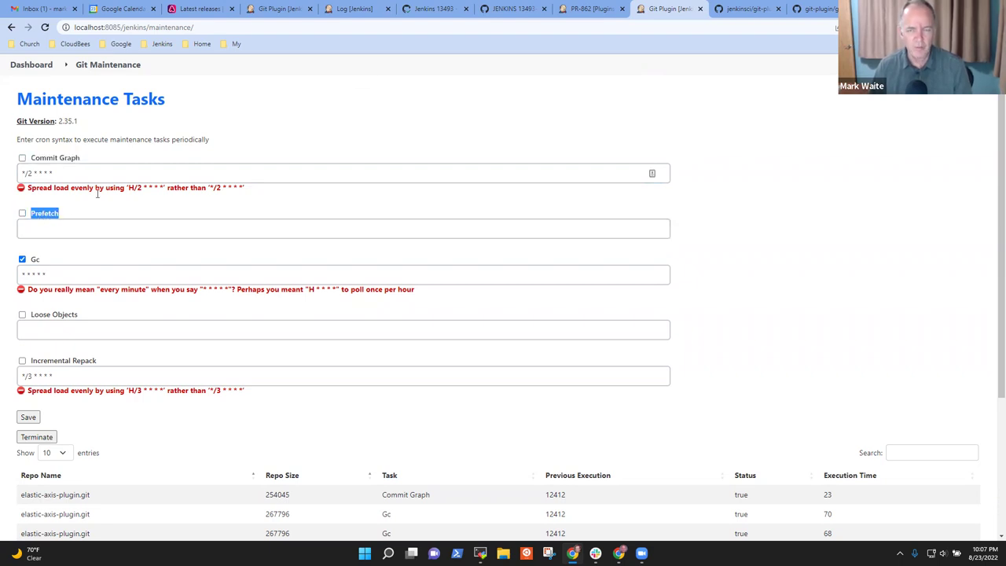
left_click(813, 8)
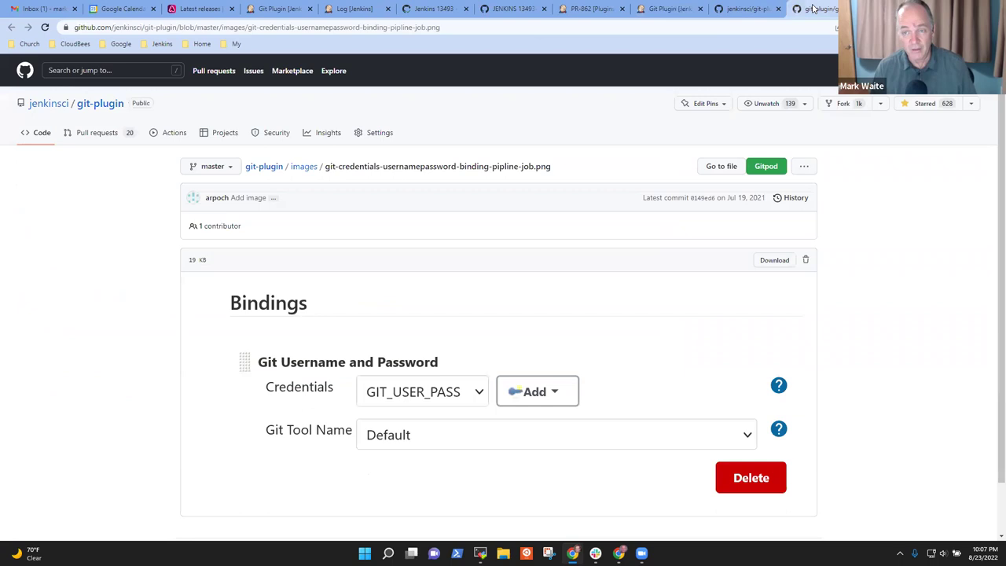
left_click(38, 139)
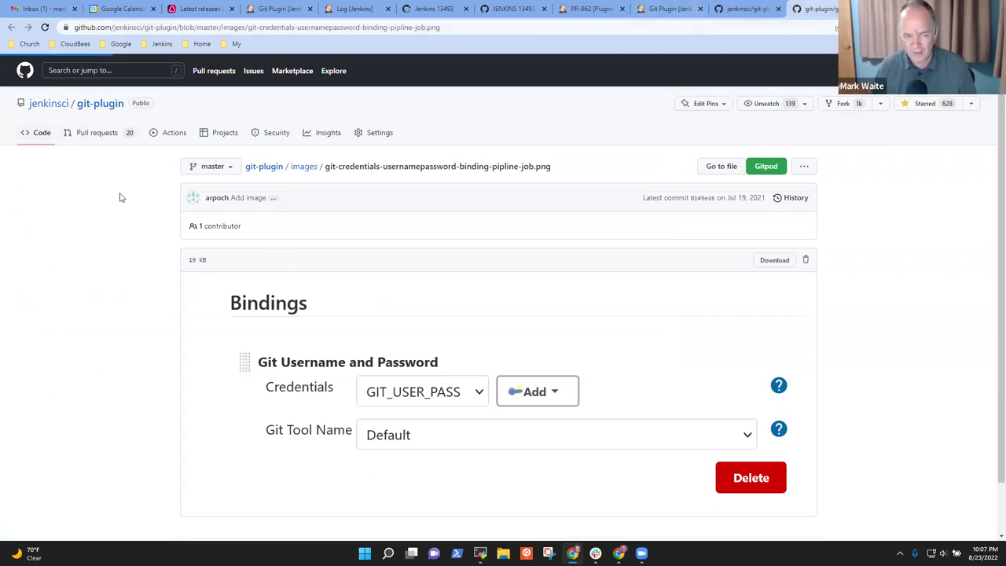
left_click(35, 131)
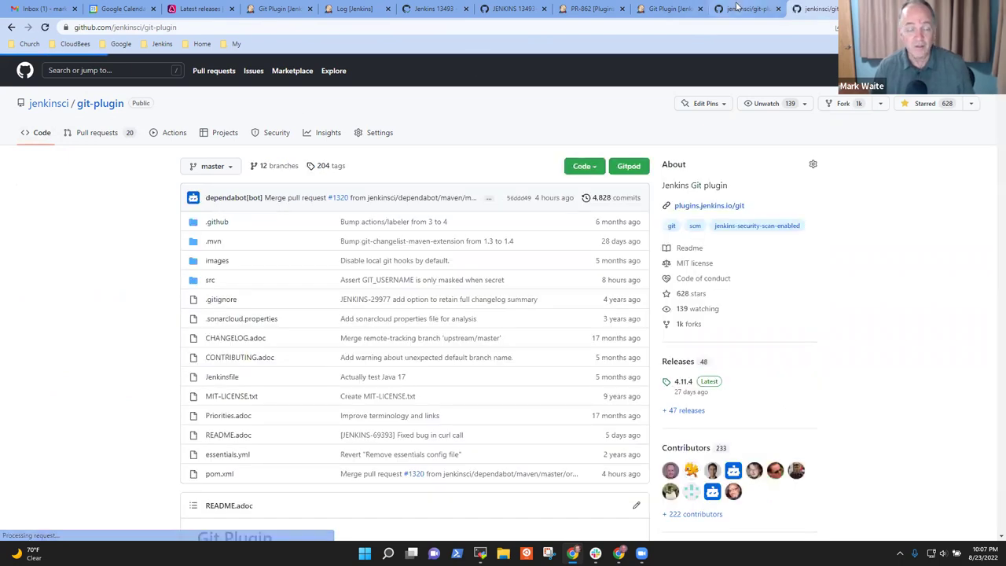
left_click(666, 9)
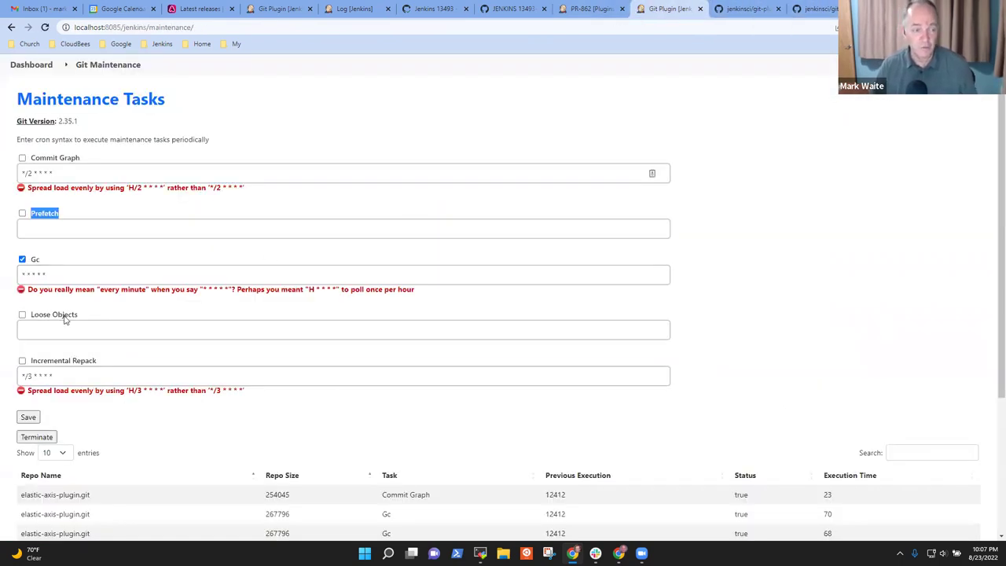
left_click(74, 223)
left_click(80, 210)
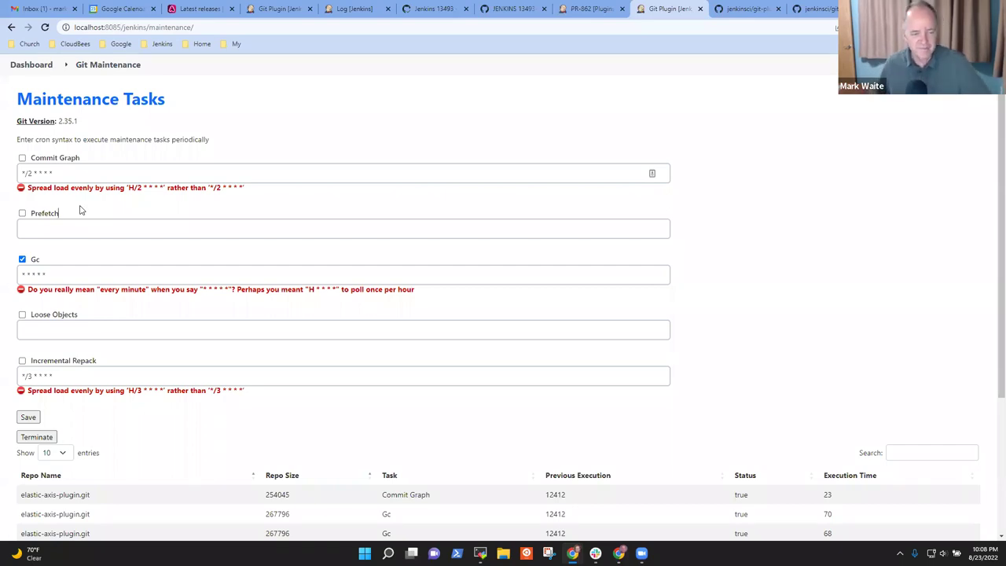
scroll(153, 209, "down", 3)
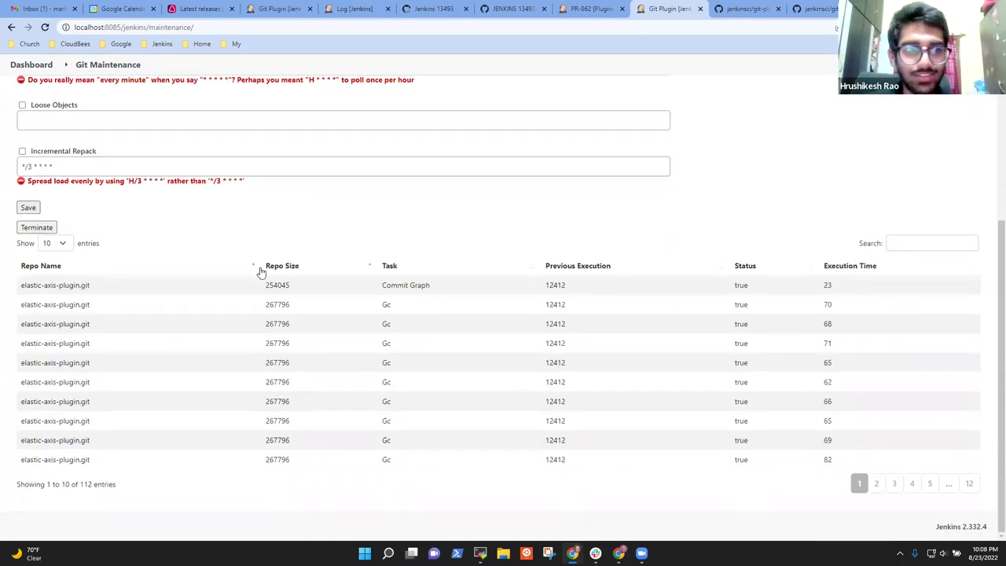
scroll(261, 272, "up", 5)
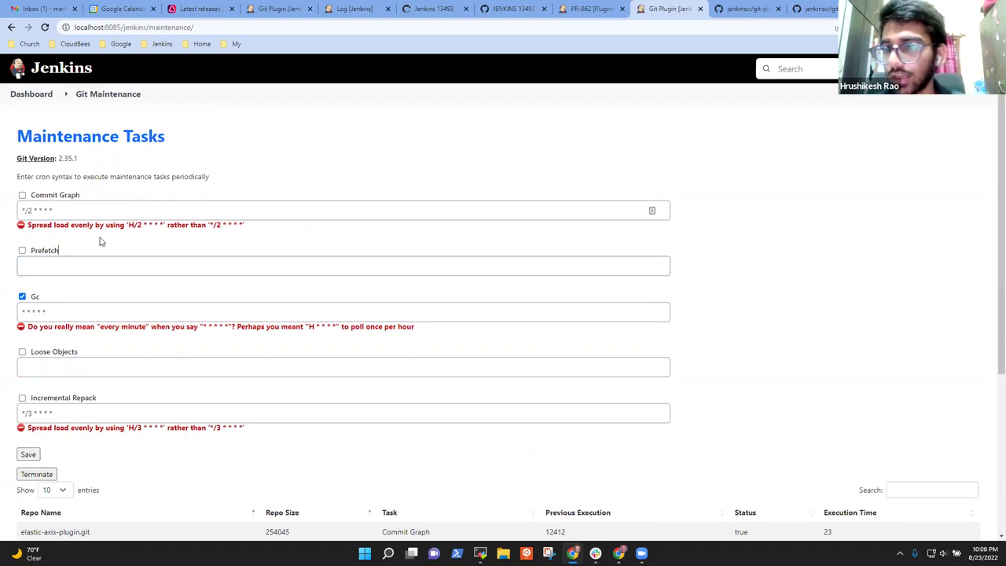
left_click_drag(56, 210, 1, 210)
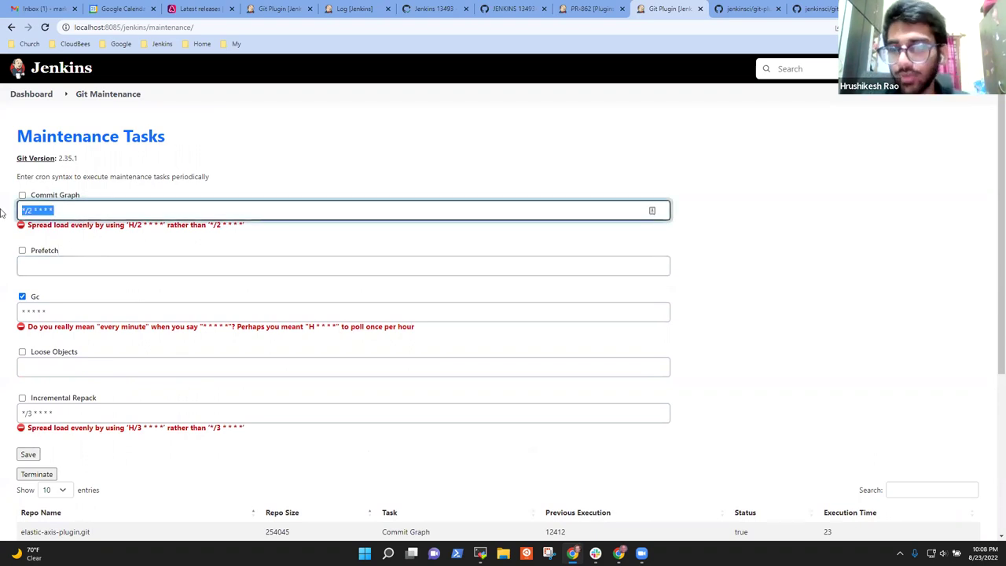
type("@hourly")
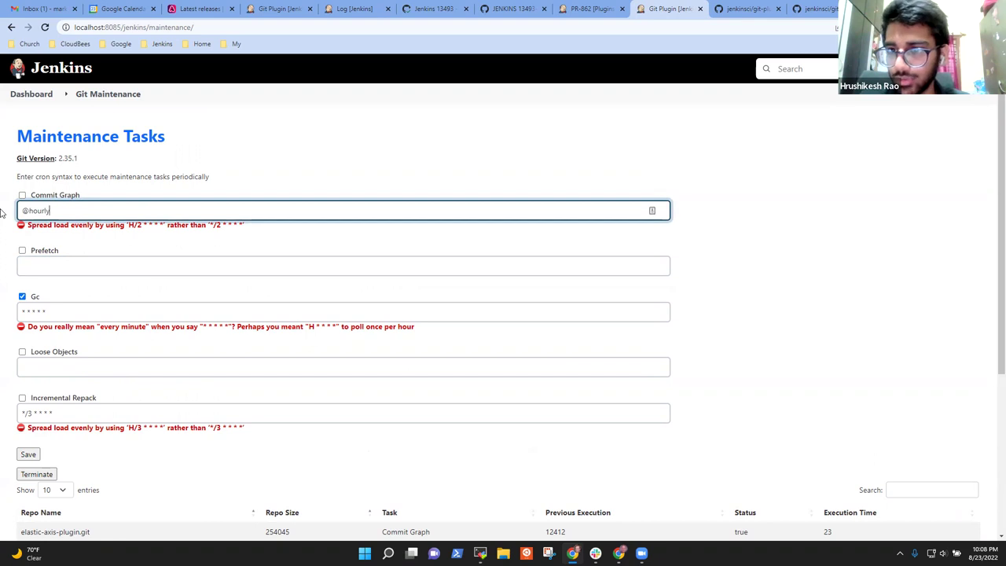
key("Tab")
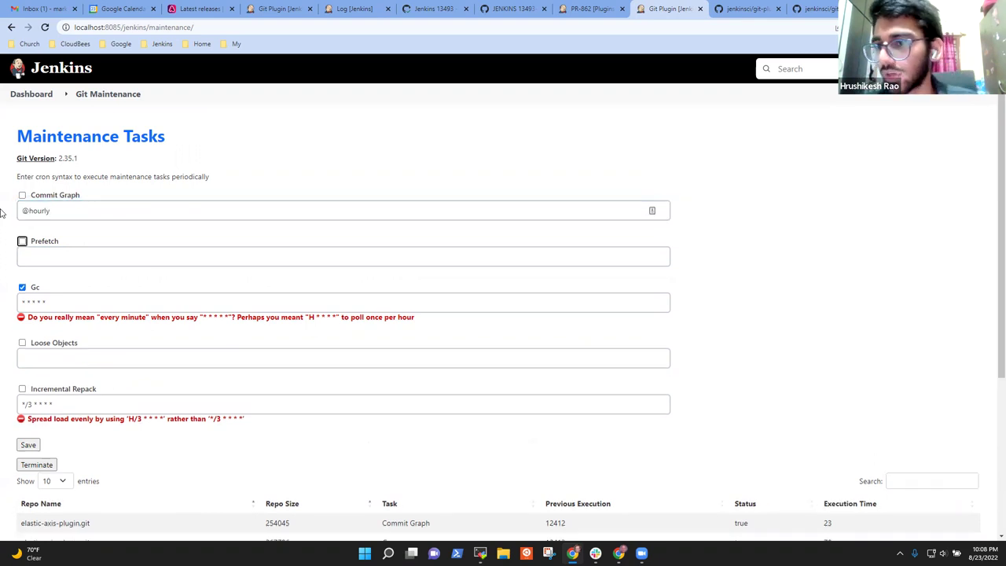
left_click_drag(58, 307, 1, 306)
type("@hourly")
key("Tab")
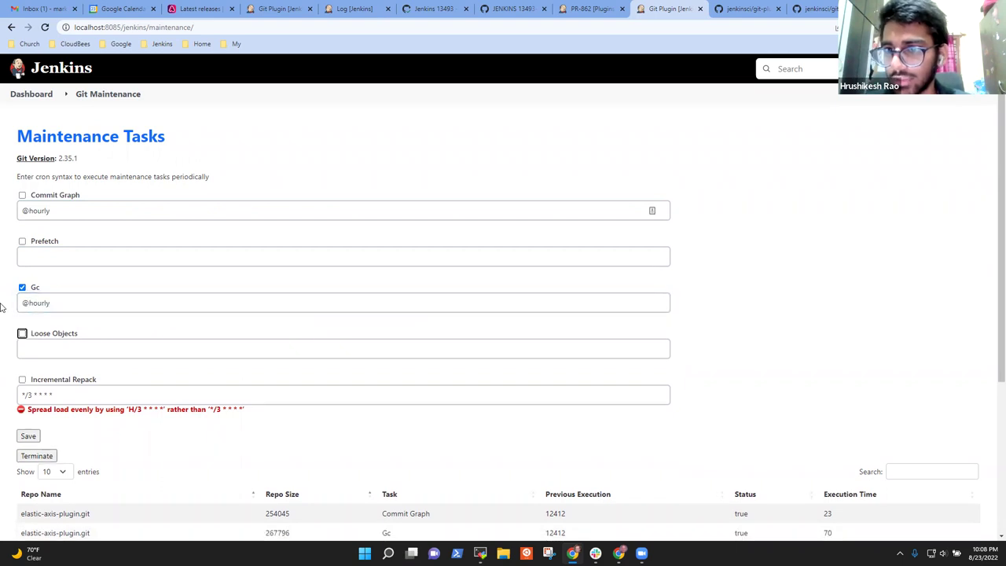
left_click_drag(56, 395, 1, 392)
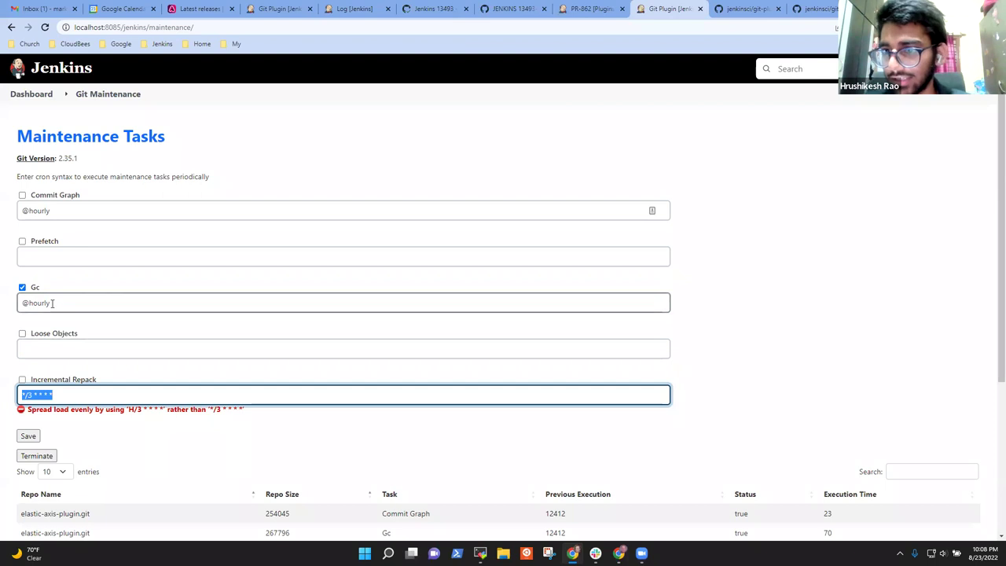
left_click_drag(74, 302, 1, 312)
type("@weekly")
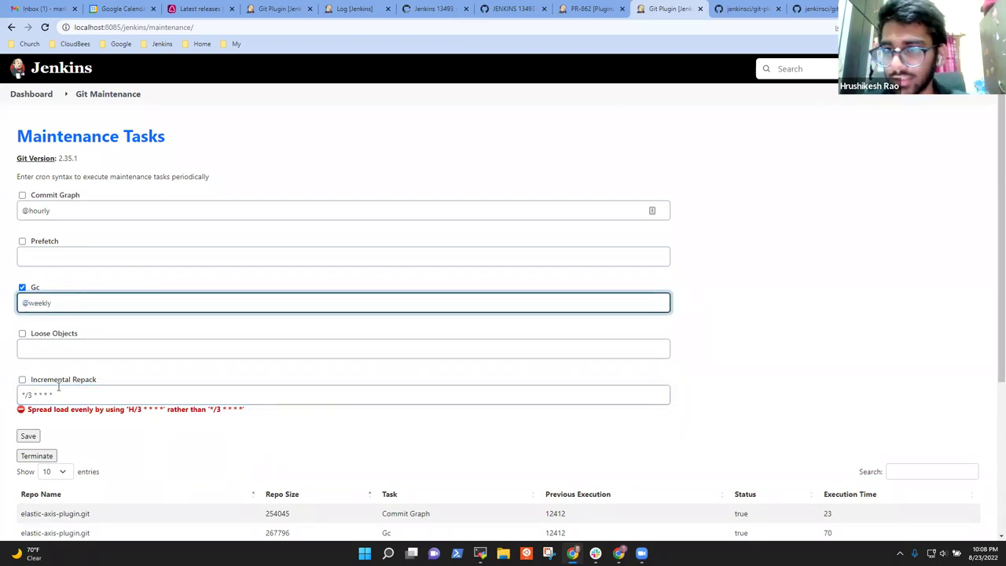
left_click_drag(58, 394, 2, 401)
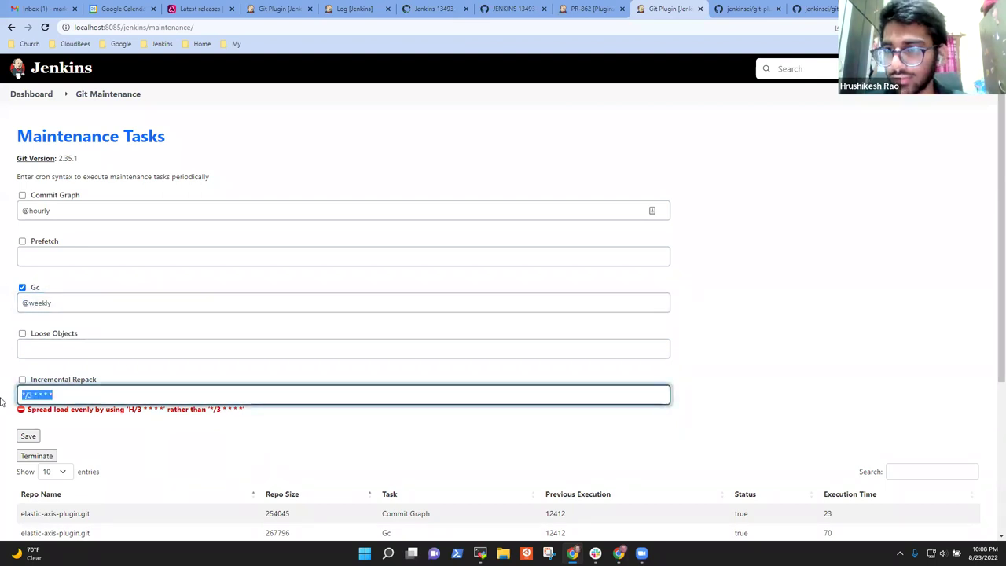
type("@daily")
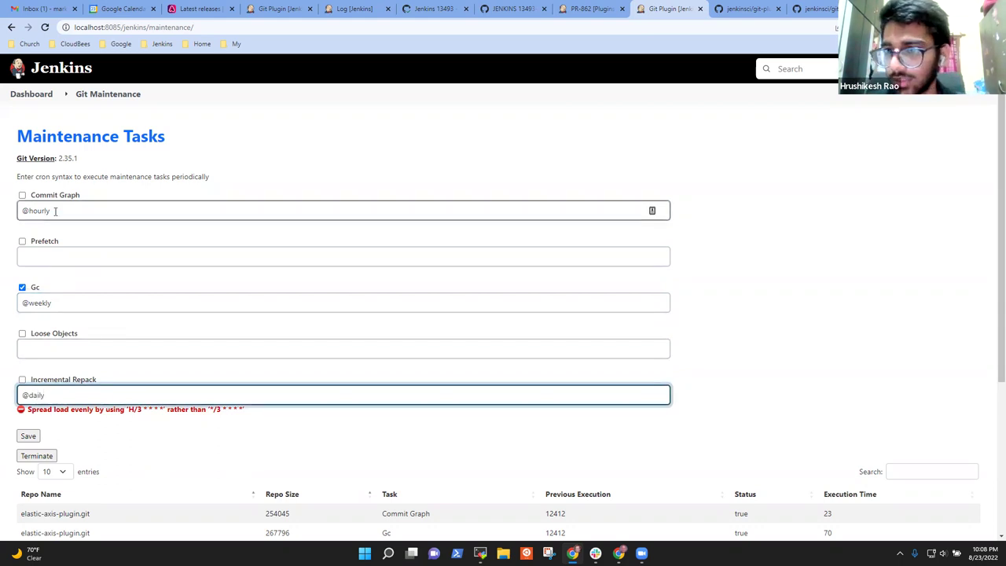
left_click(43, 255)
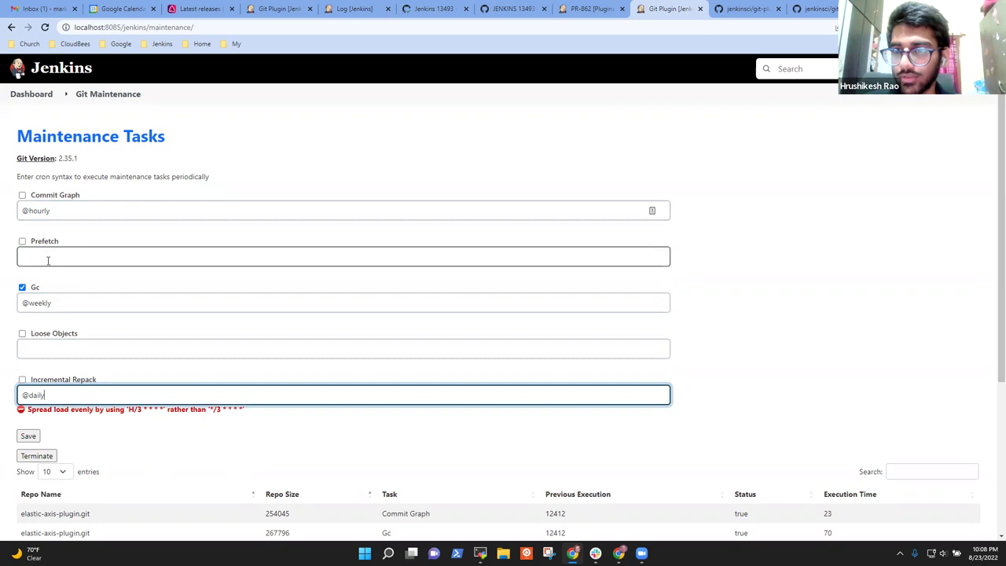
type("@dai")
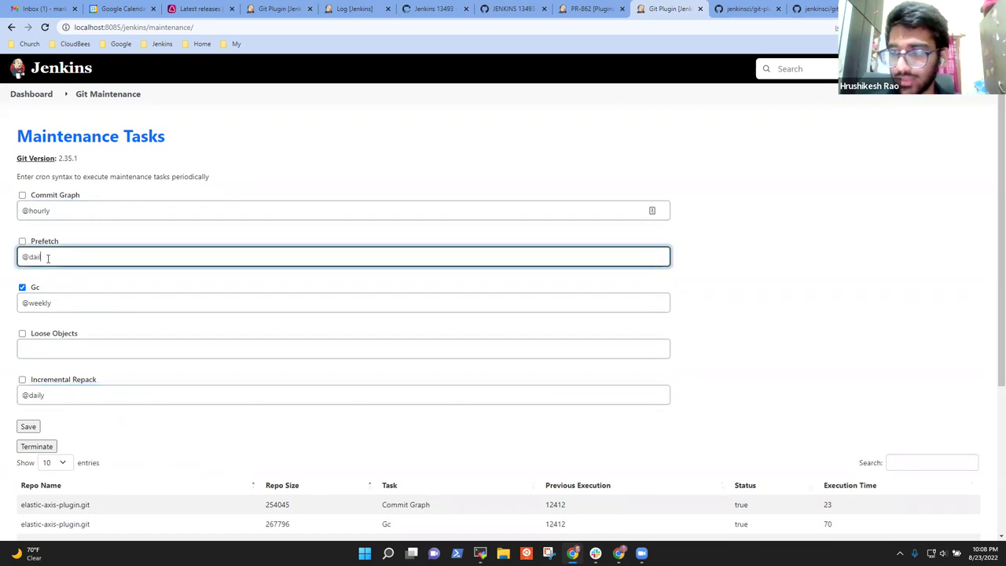
type("ly")
key("Tab")
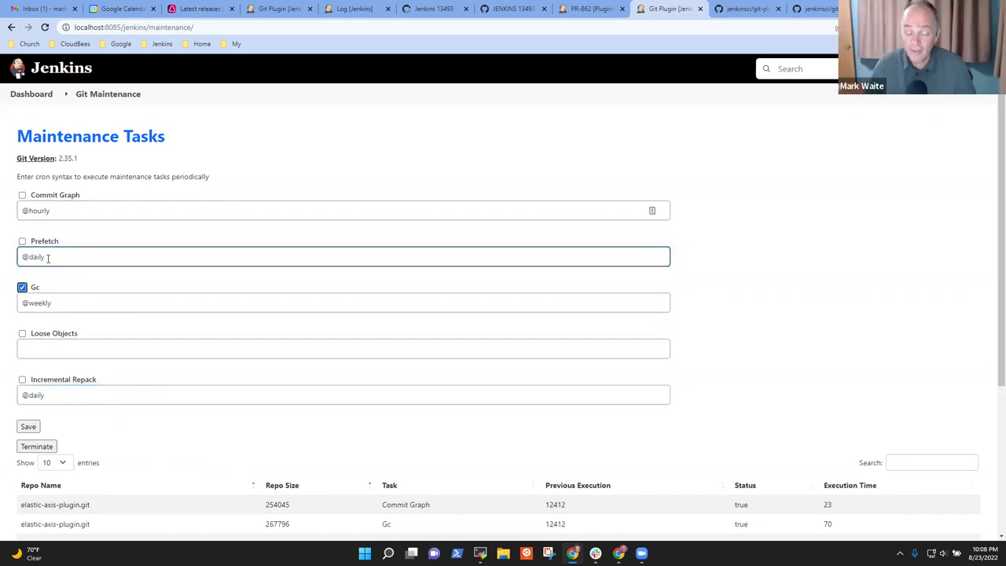
left_click(5, 256)
left_click(14, 243)
left_click(22, 195)
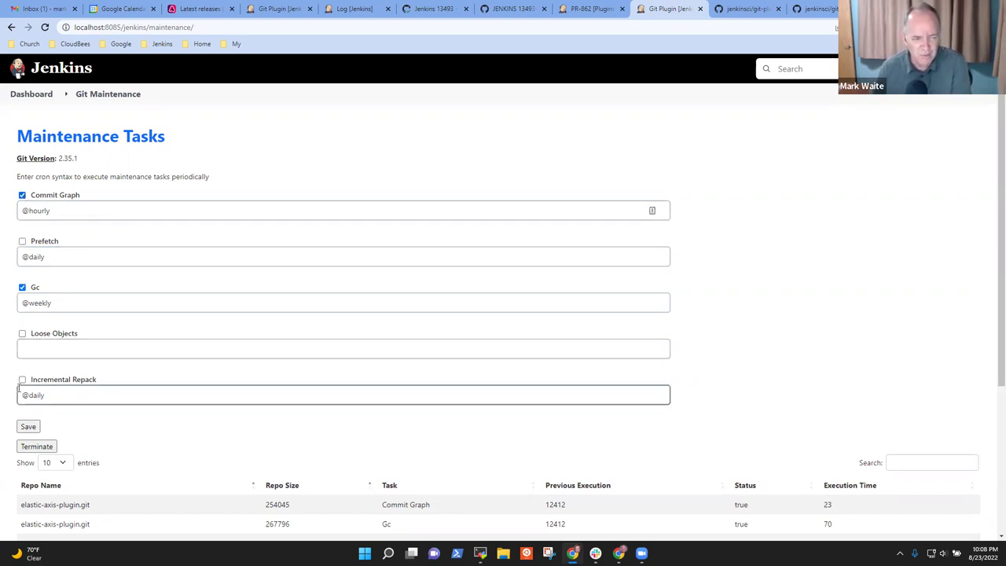
left_click(22, 382)
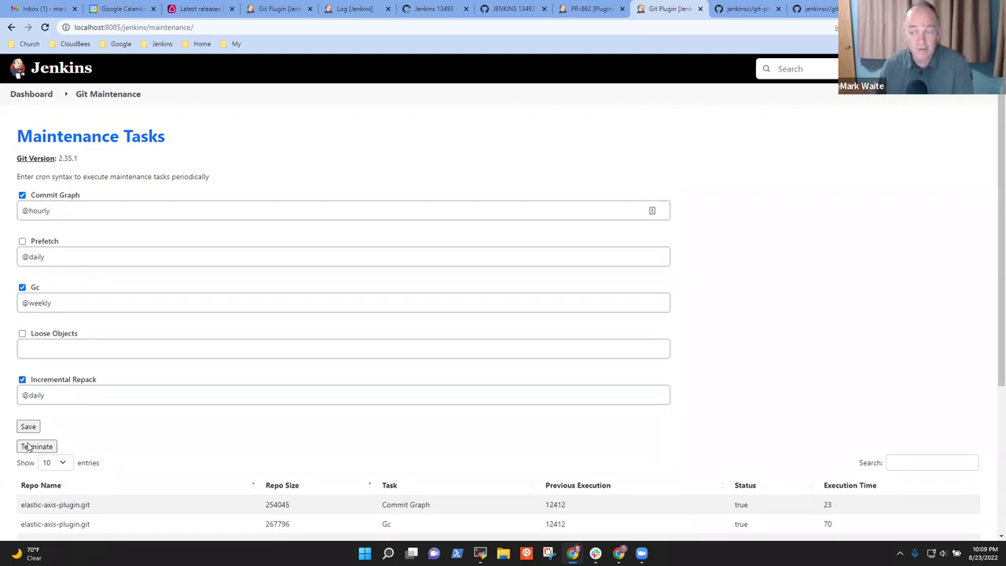
Sort the maintenance task table by Execution Time, longest first.
scroll(151, 376, "down", 3)
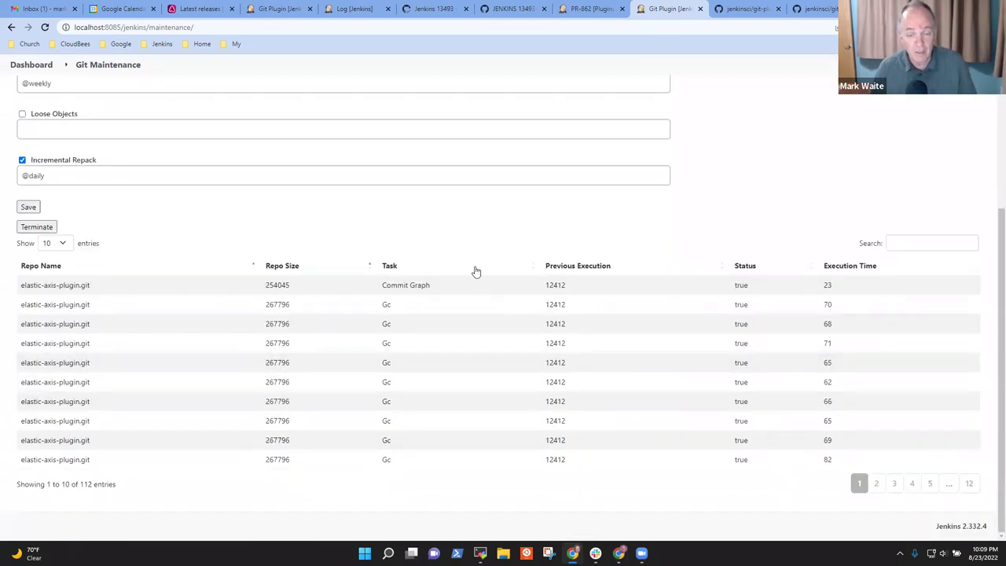
left_click(848, 267)
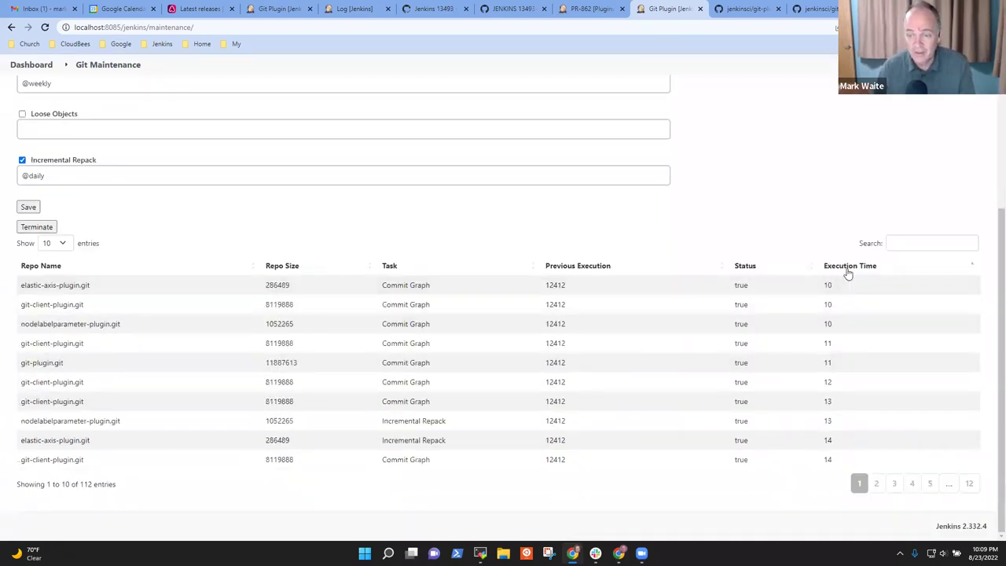
left_click(848, 267)
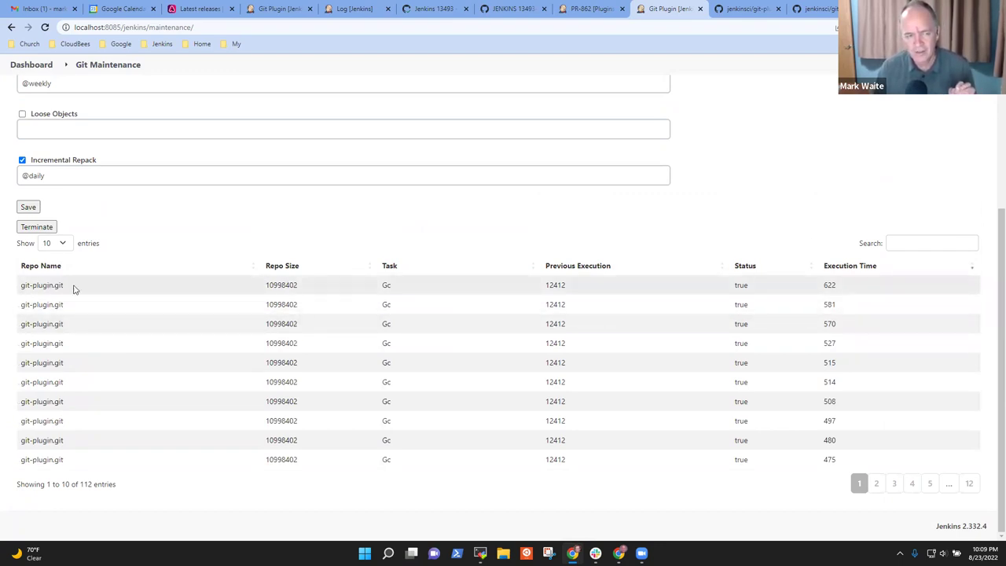
Highlight the slowest git-plugin.git Gc run and its 622 execution time.
left_click_drag(860, 286, 173, 285)
left_click(295, 229)
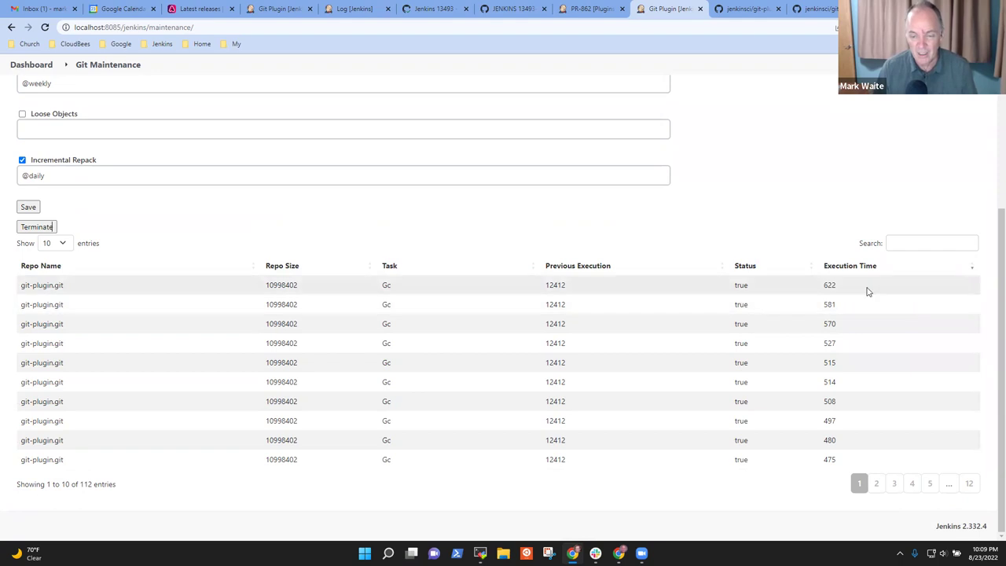
left_click_drag(835, 285, 814, 291)
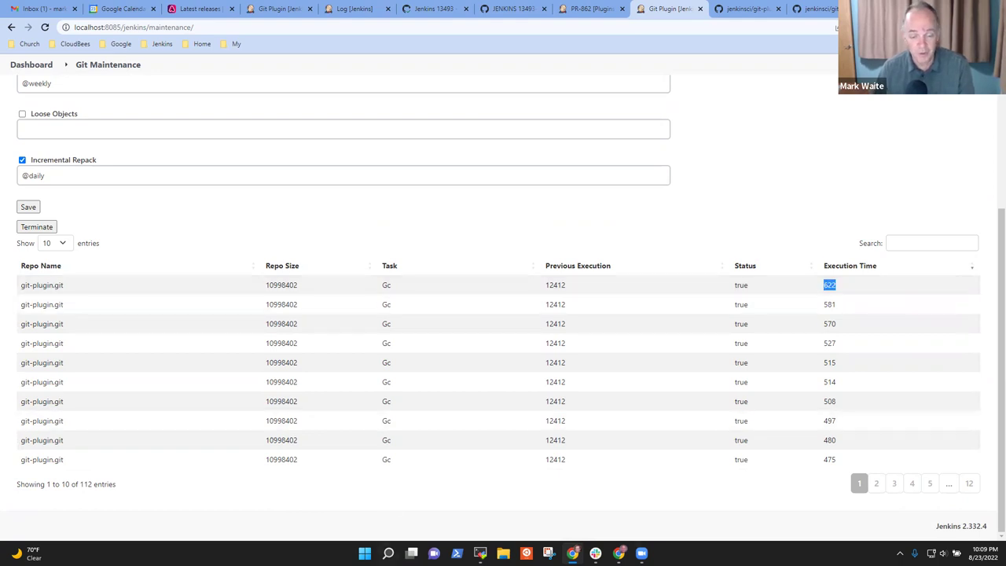
left_click(480, 553)
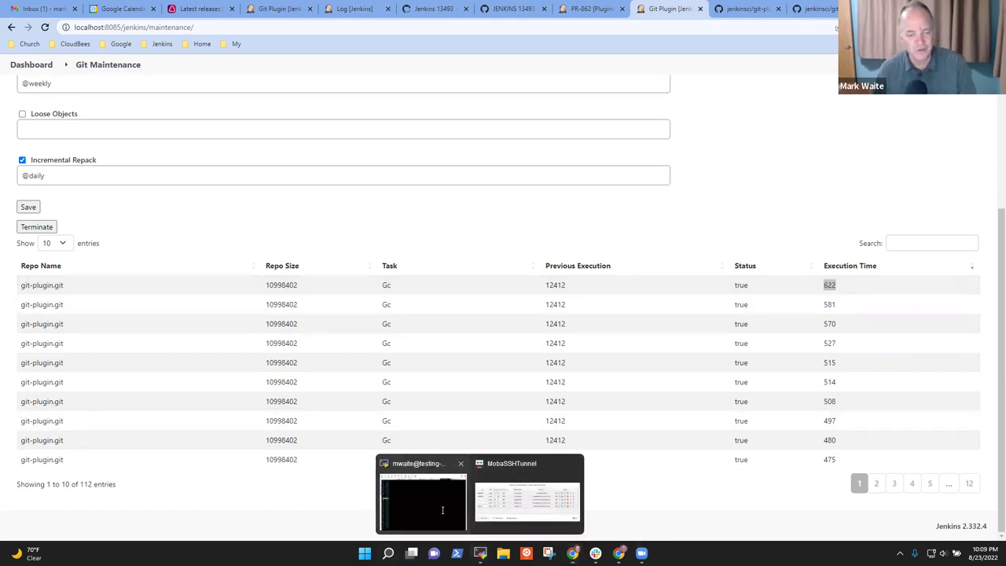
List the contents of the caches folder in the caches terminal session.
left_click(463, 495)
left_click(830, 70)
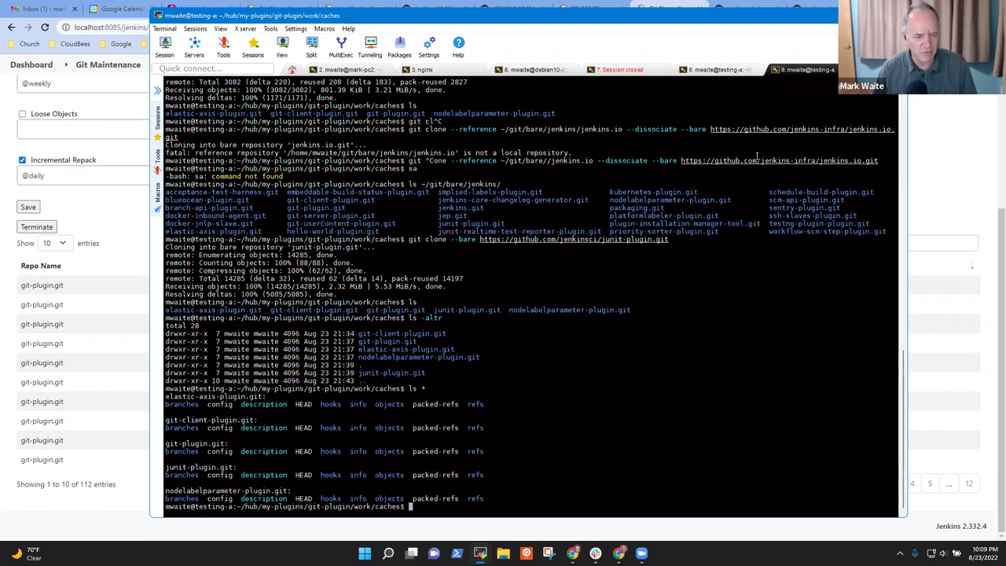
type("ls")
key("Return")
Bare-clone jenkins-bugs.git with --reference ~/git/bare/bugs/jenkins-bugs.git/ and --dissociate.
type("git cl")
type("e ")
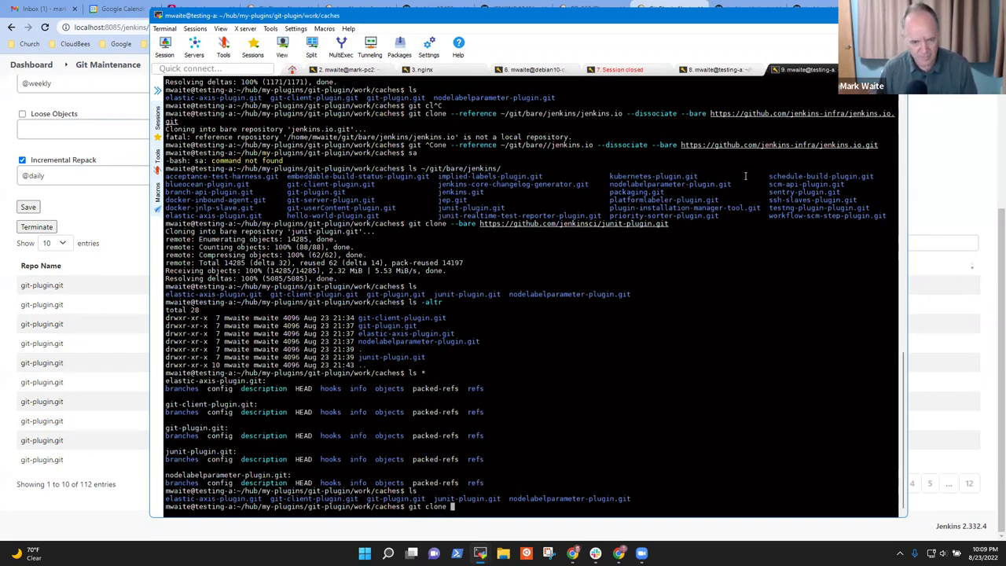
type("--bare --re")
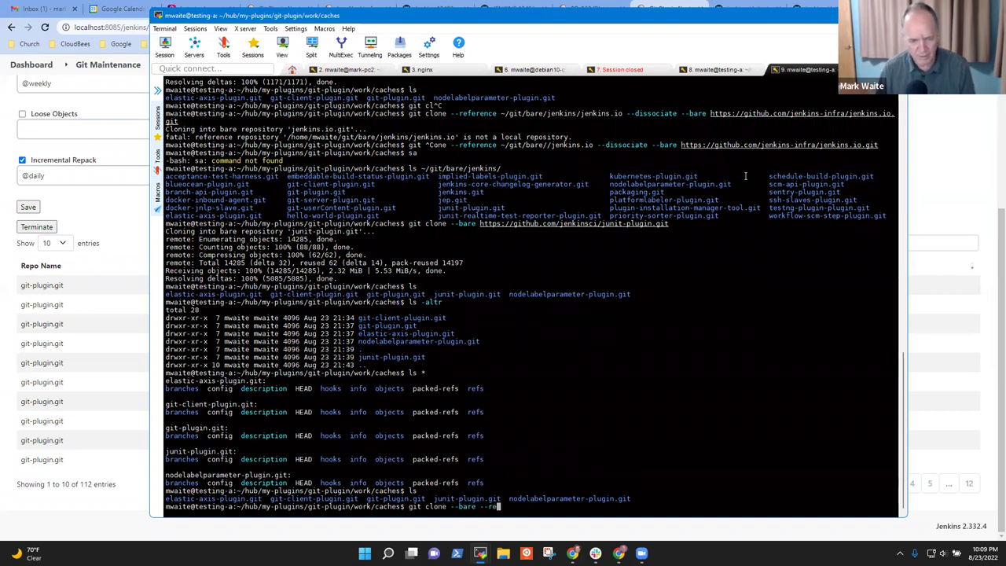
type("ference ")
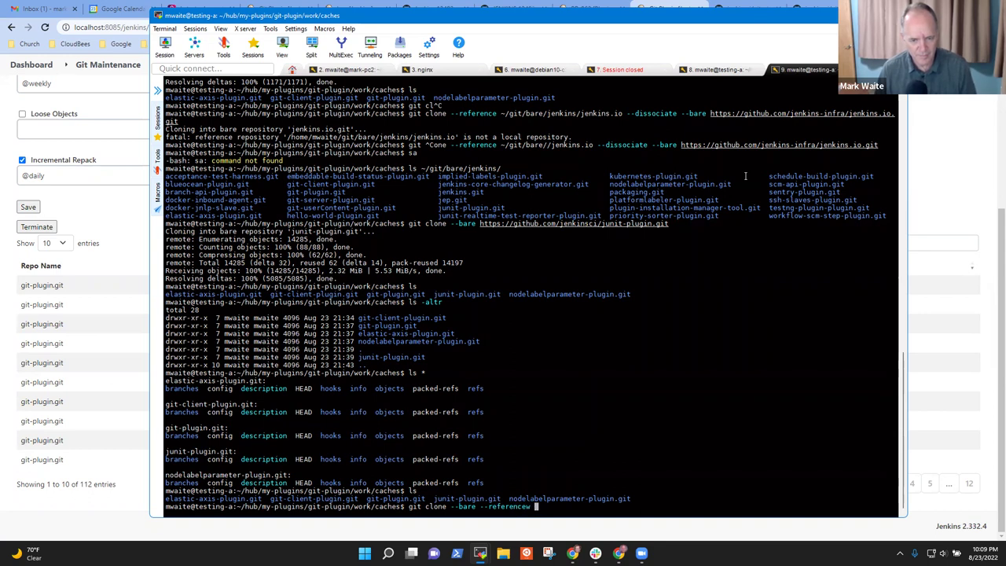
type("~/")
type("git")
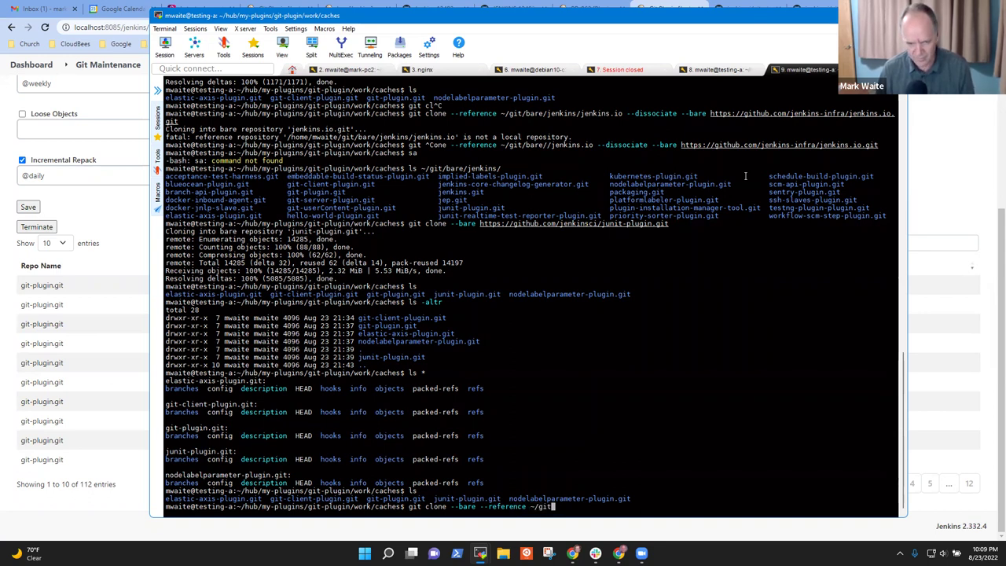
type("/bugs/public/je")
key("Tab")
key("BackSpace")
key("BackSpace")
key("BackSpace")
key("BackSpace")
key("BackSpace")
key("BackSpace")
key("BackSpace")
key("BackSpace")
key("BackSpace")
key("BackSpace")
key("BackSpace")
key("BackSpace")
key("BackSpace")
key("BackSpace")
key("BackSpace")
key("BackSpace")
key("BackSpace")
key("BackSpace")
key("BackSpace")
key("BackSpace")
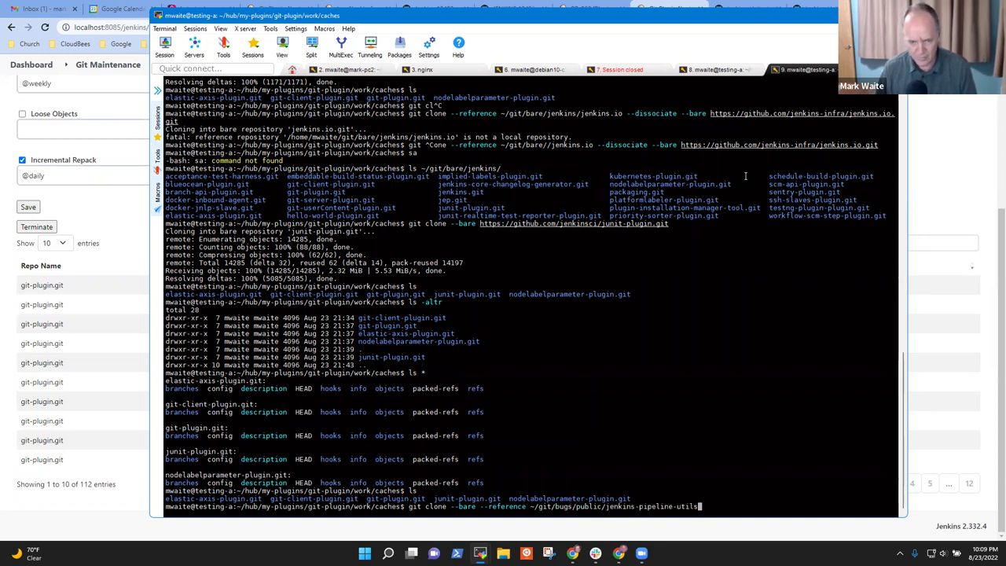
key("BackSpace")
key("BackSpace")
key("BackSpace")
key("BackSpace")
key("BackSpace")
key("BackSpace")
key("BackSpace")
key("BackSpace")
key("BackSpace")
key("BackSpace")
key("BackSpace")
key("BackSpace")
key("BackSpace")
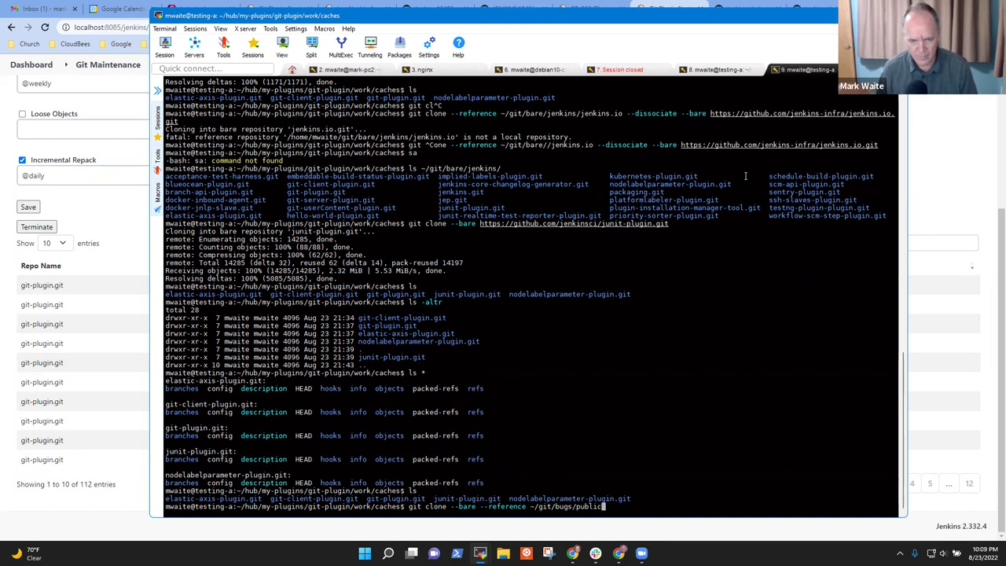
type("/bare/bugs/je")
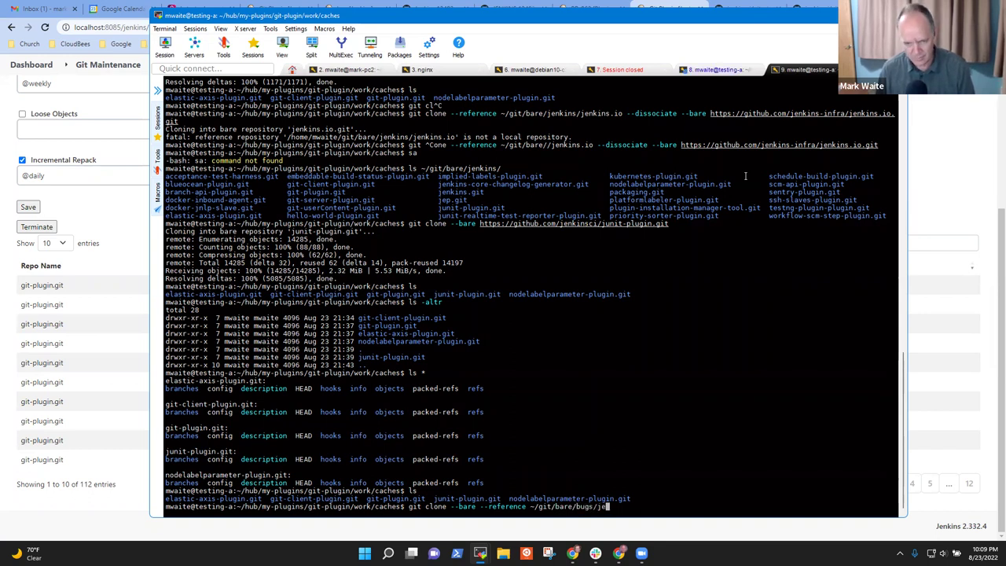
type("nkins-bugs.git/ https://github.com/")
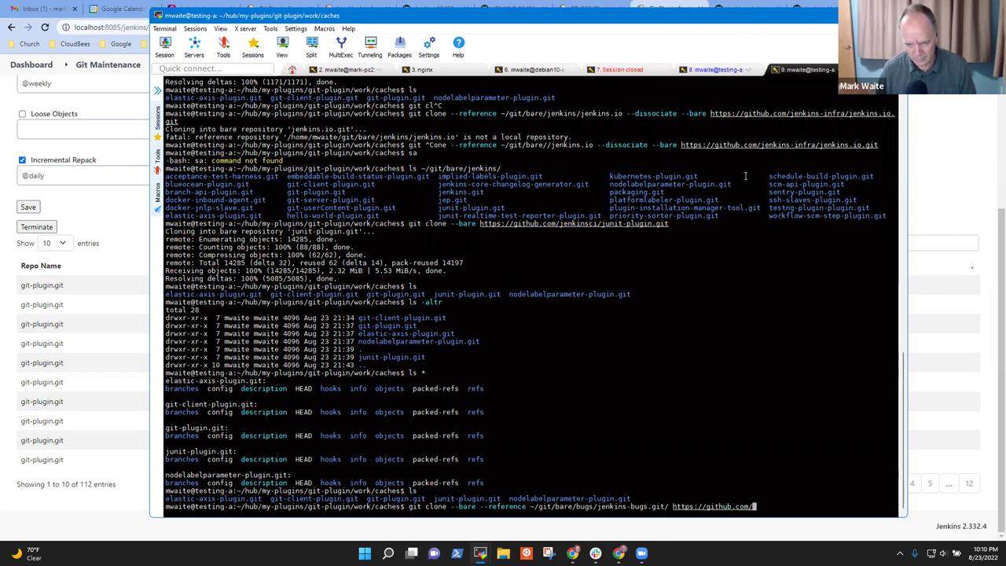
type("Mark")
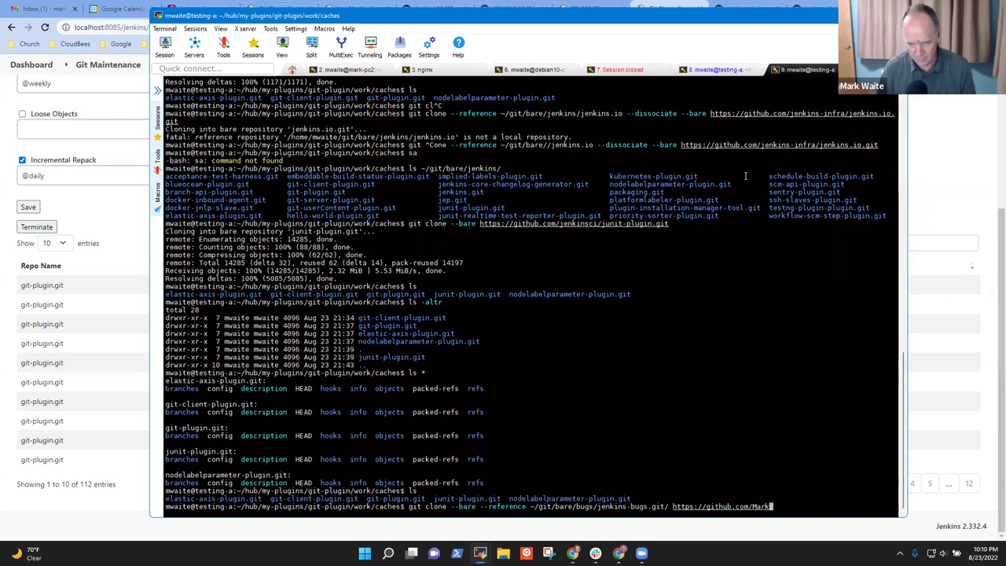
type("EWaite/jenkin")
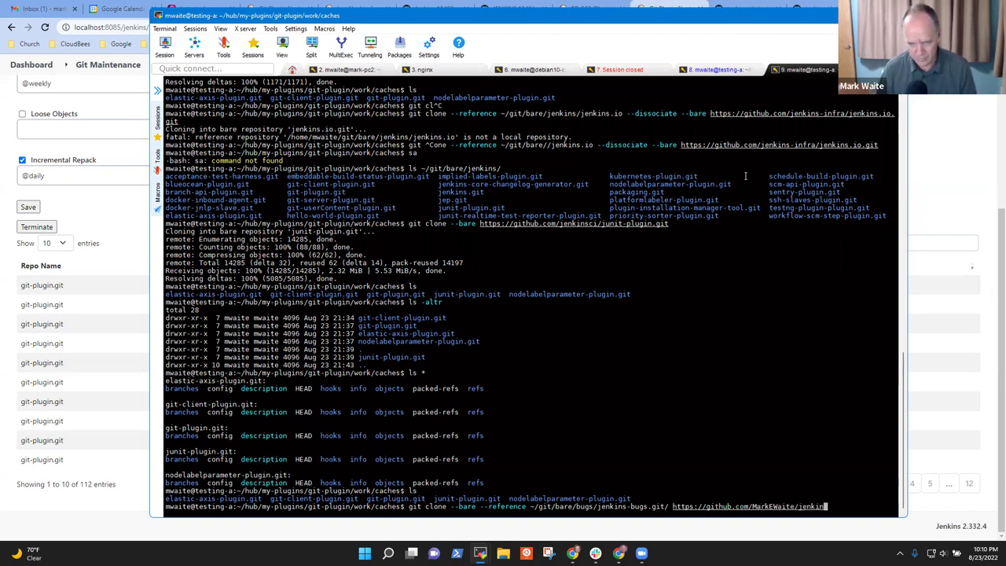
type("s-bugs.git")
key("ctrl+Left")
key("ctrl+Left")
key("ctrl+Left")
key("ctrl+Left")
key("ctrl+Left")
key("ctrl+Left")
key("ctrl+Left")
type("--dissociate")
key("Return")
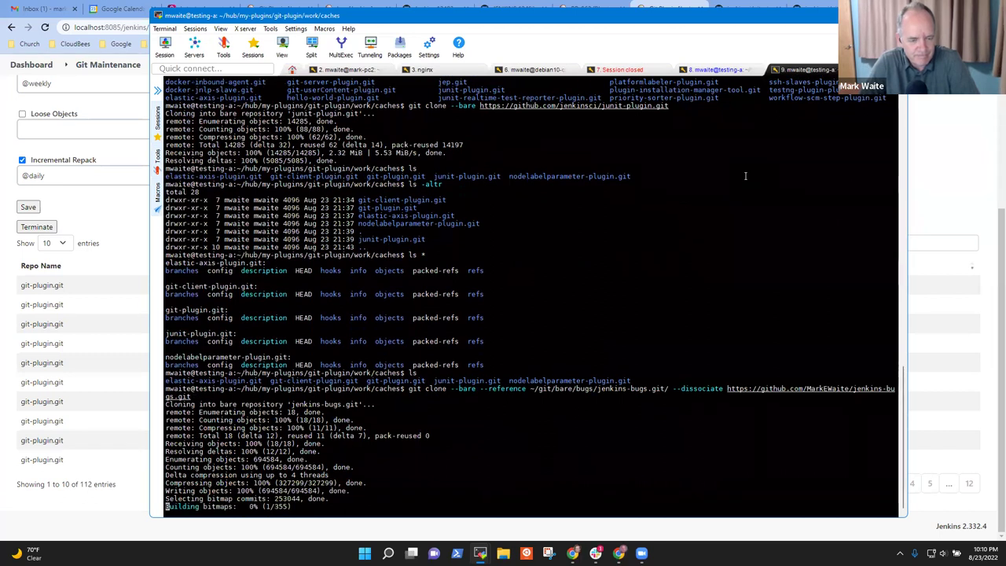
Check jenkins-bugs.git disk usage with du -s (105872), then return to the Jenkins Dashboard.
type("du -s ")
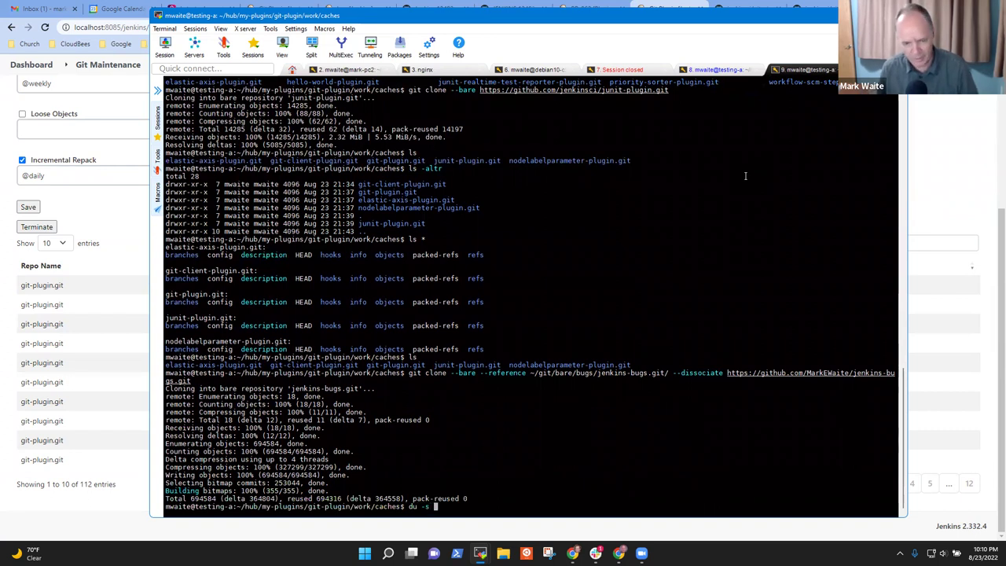
type("jen")
key("Tab")
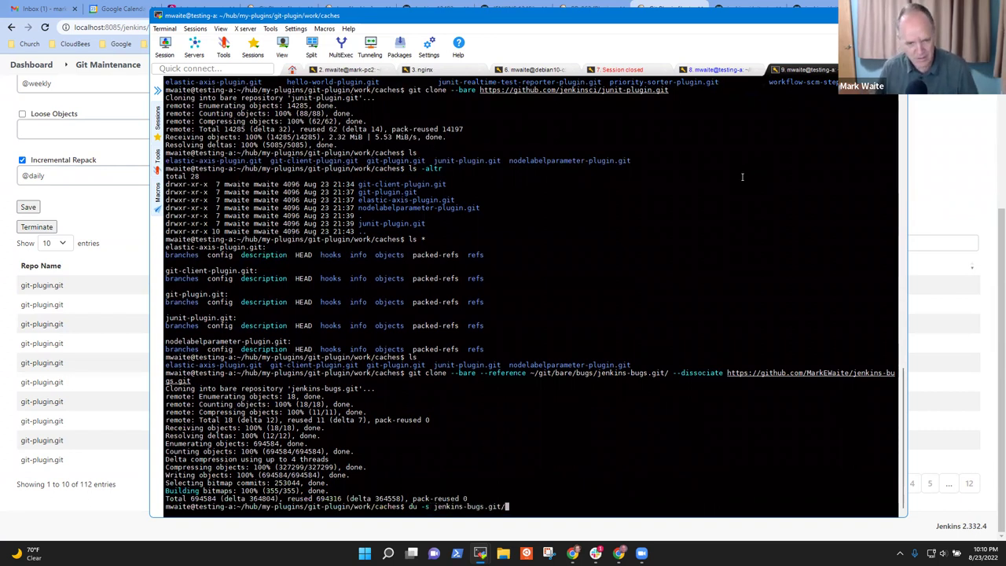
key("Return")
right_click(742, 177)
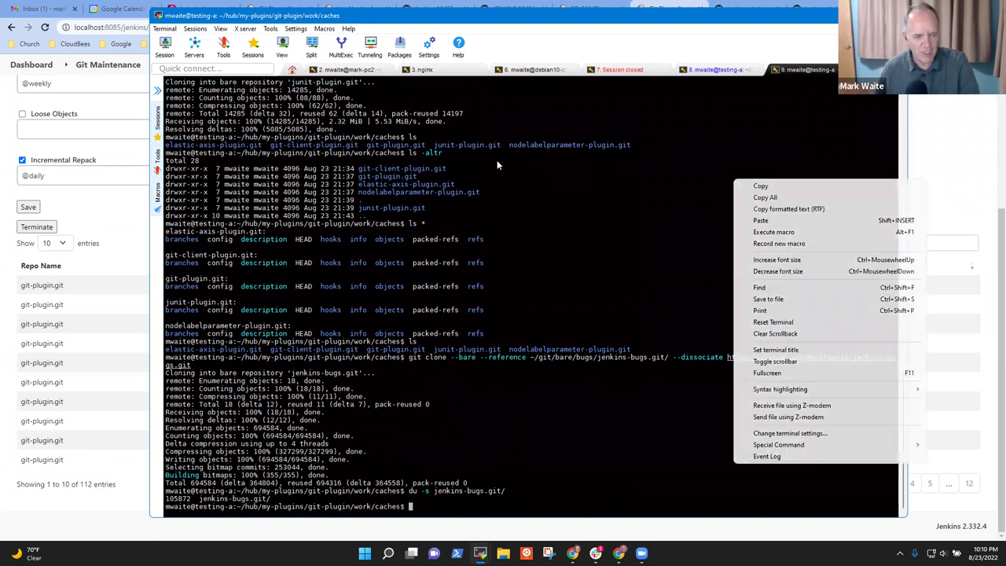
left_click(180, 498)
double_click(179, 499)
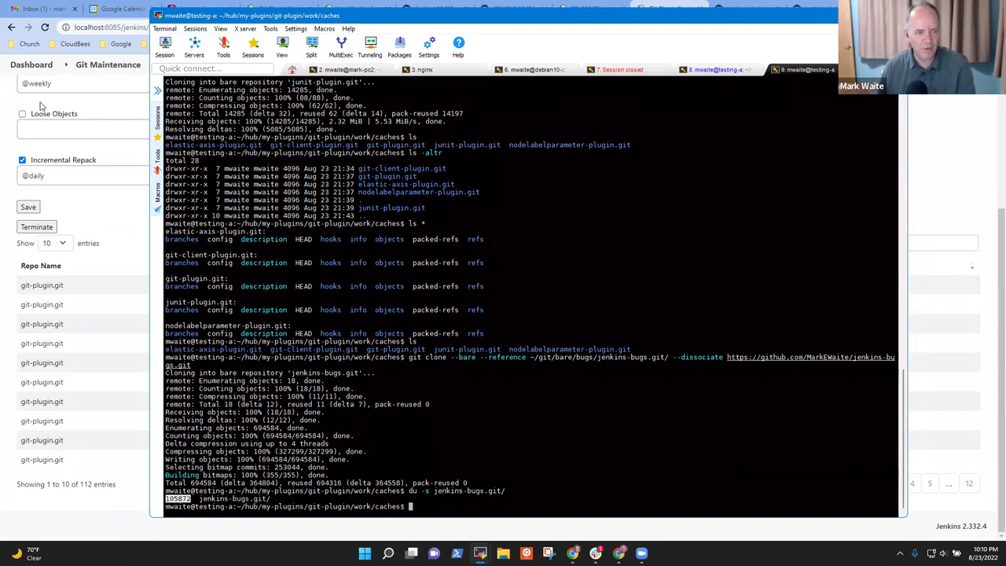
left_click(118, 258)
left_click(36, 70)
Restart Jenkins through the /restart URL and confirm with Yes.
left_click(151, 29)
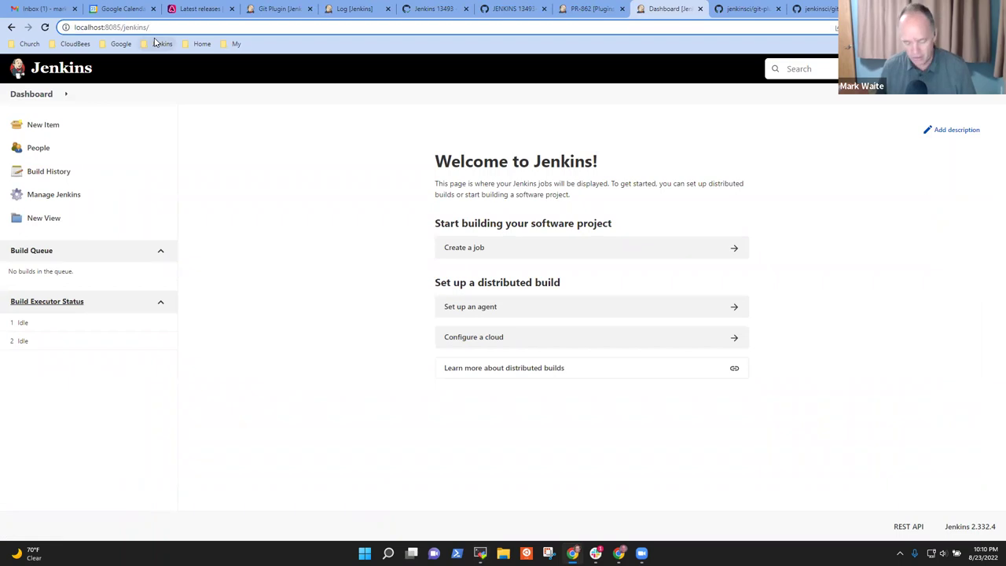
type("restart")
key("Return")
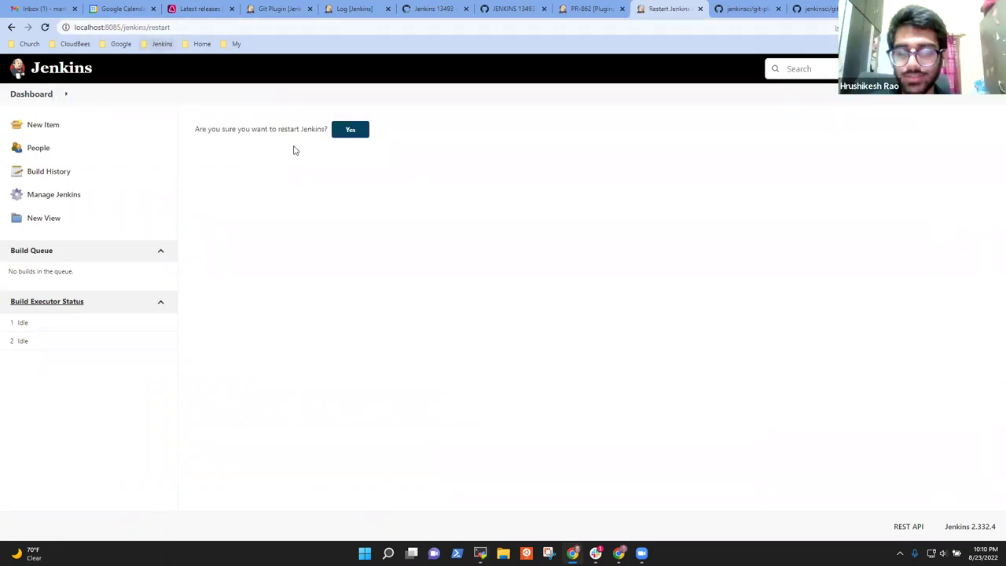
left_click(351, 131)
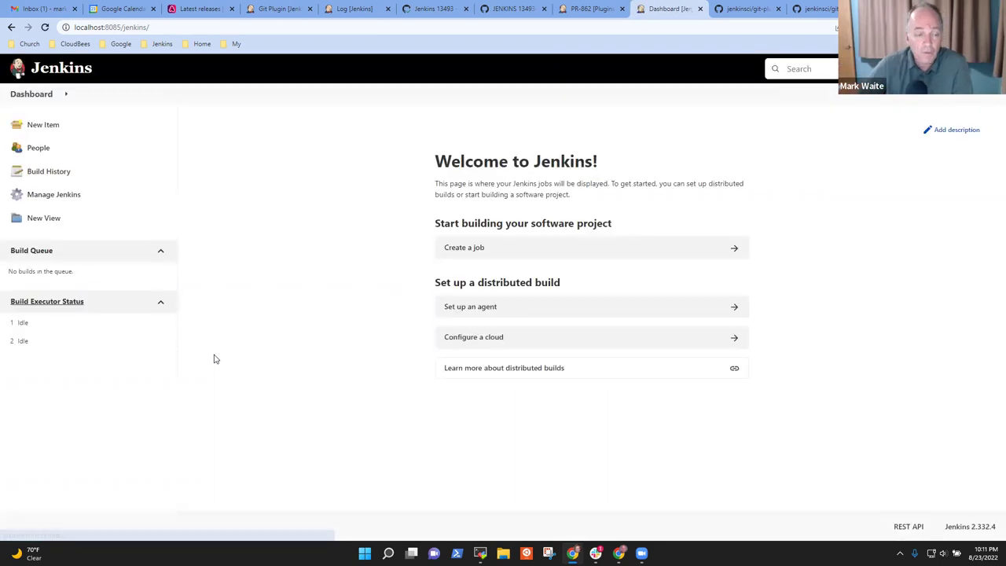
Open Manage Jenkins > Git Maintenance and reload it for fresh task results.
left_click(50, 196)
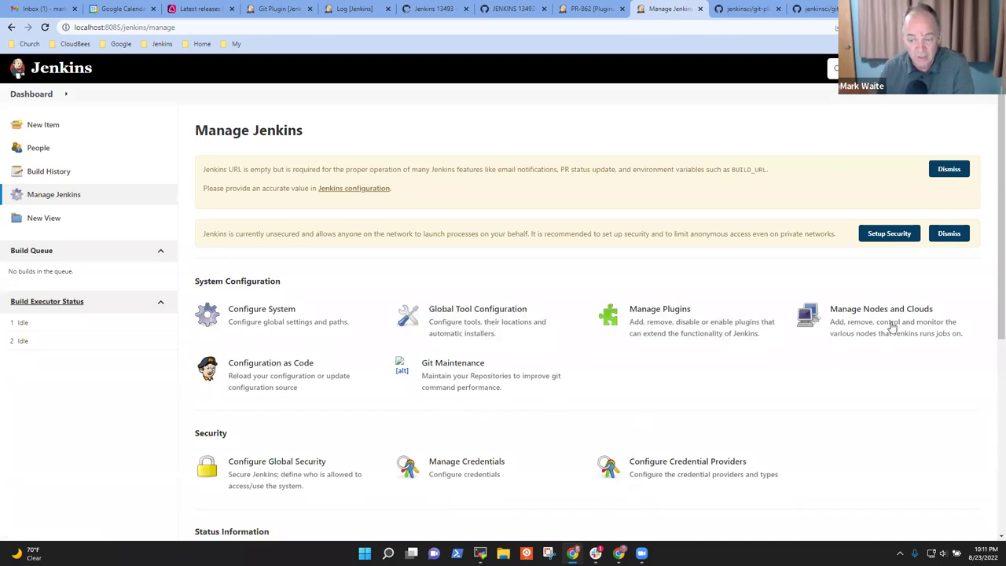
left_click(469, 377)
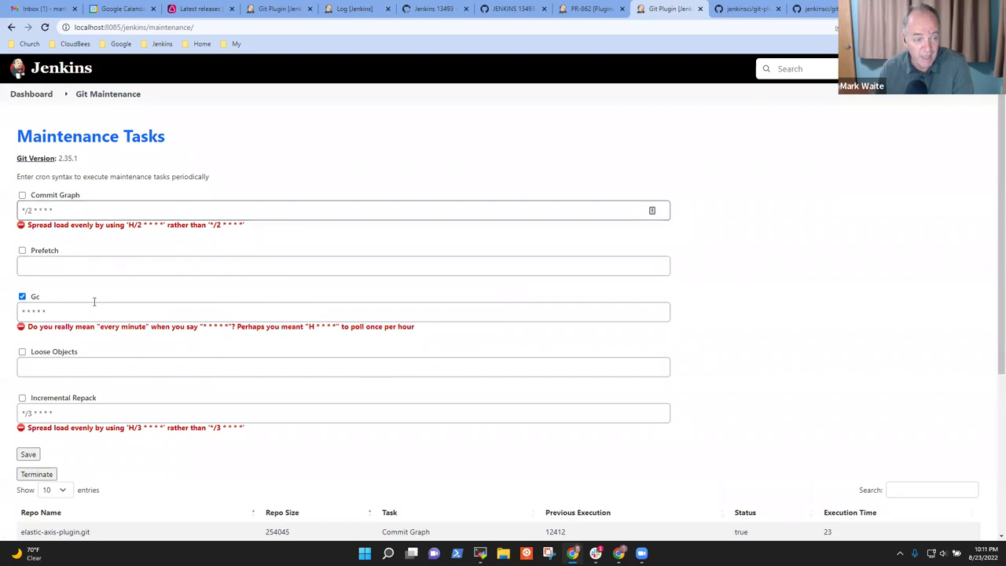
scroll(209, 326, "down", 3)
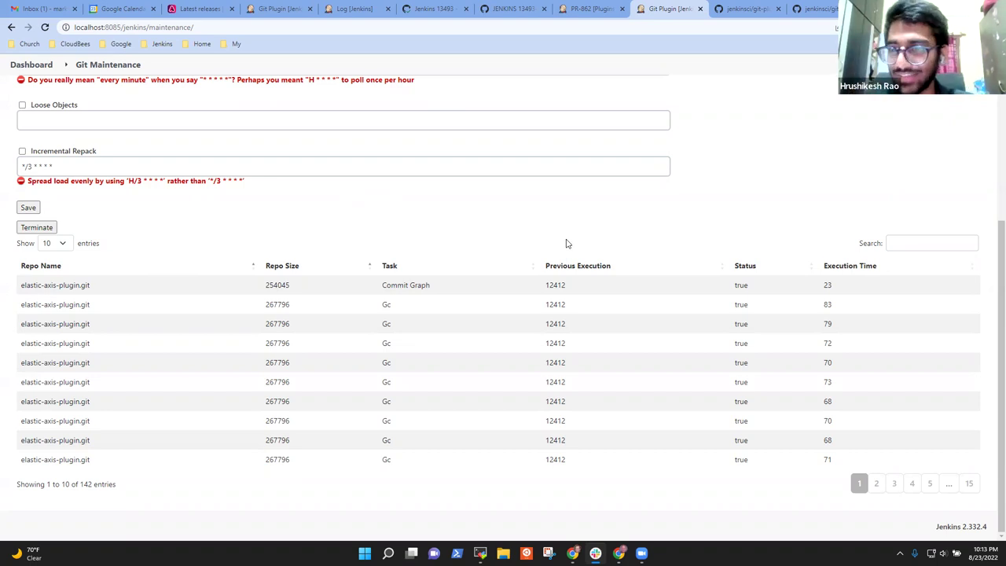
left_click(97, 64)
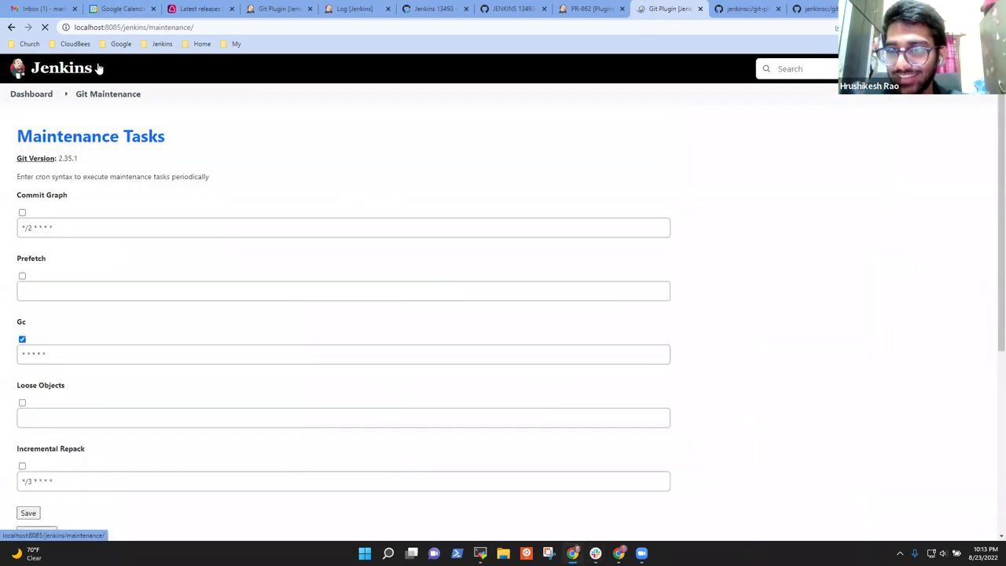
scroll(155, 307, "down", 3)
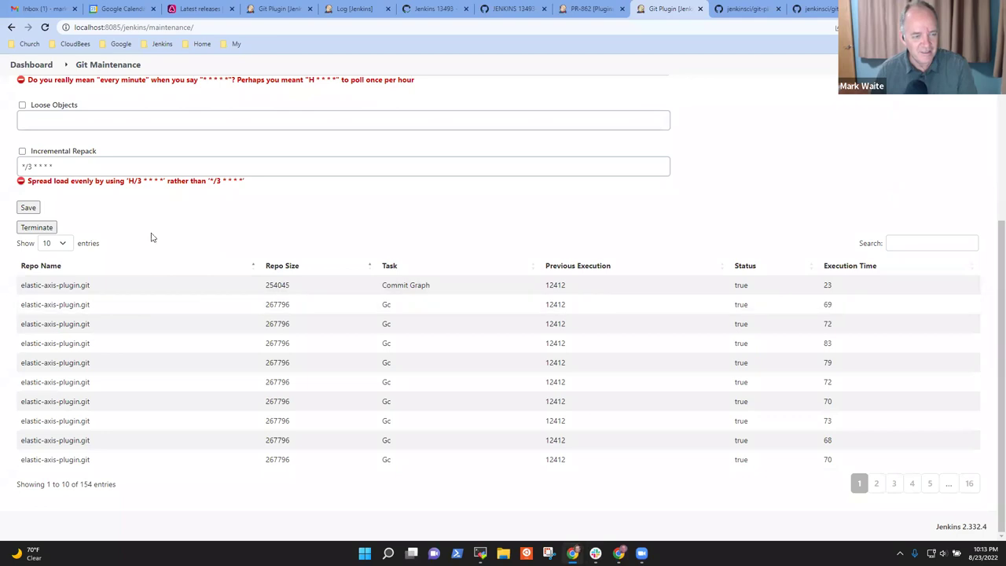
left_click(102, 70)
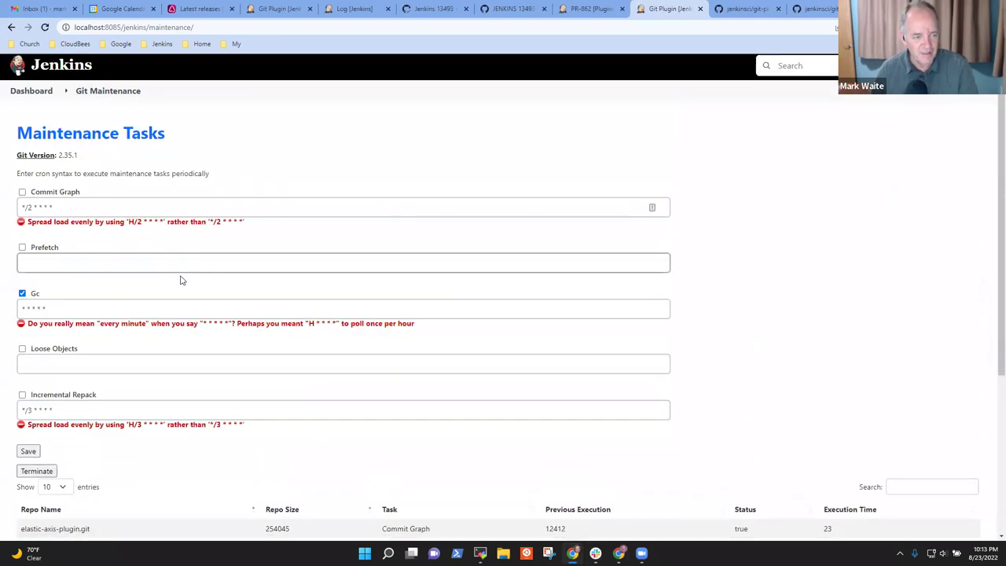
scroll(180, 280, "down", 3)
Filter by 'jenkins-bug', clear the filter, then sort by Execution Time, longest first.
left_click(909, 244)
type("jenkins-bugs")
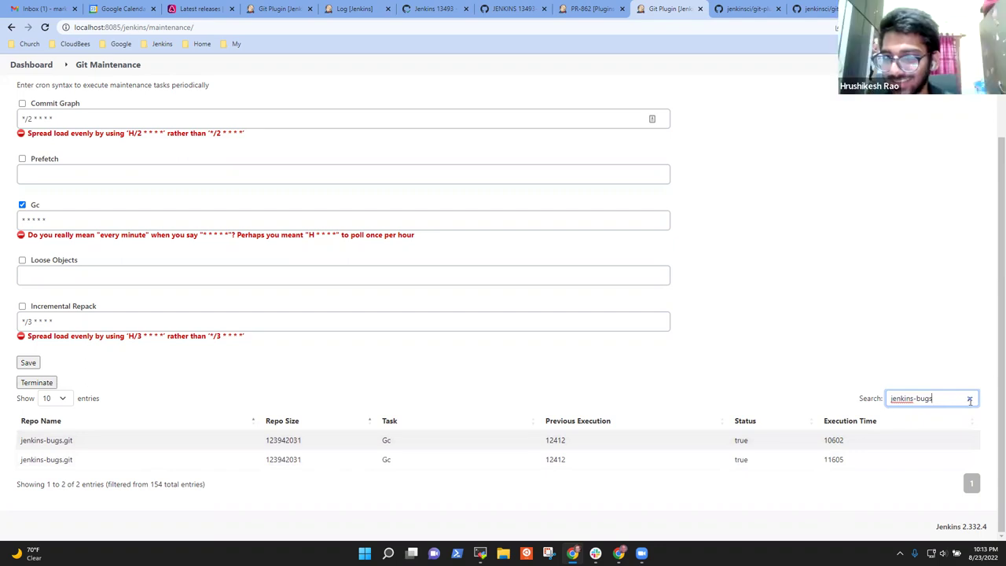
key("Escape")
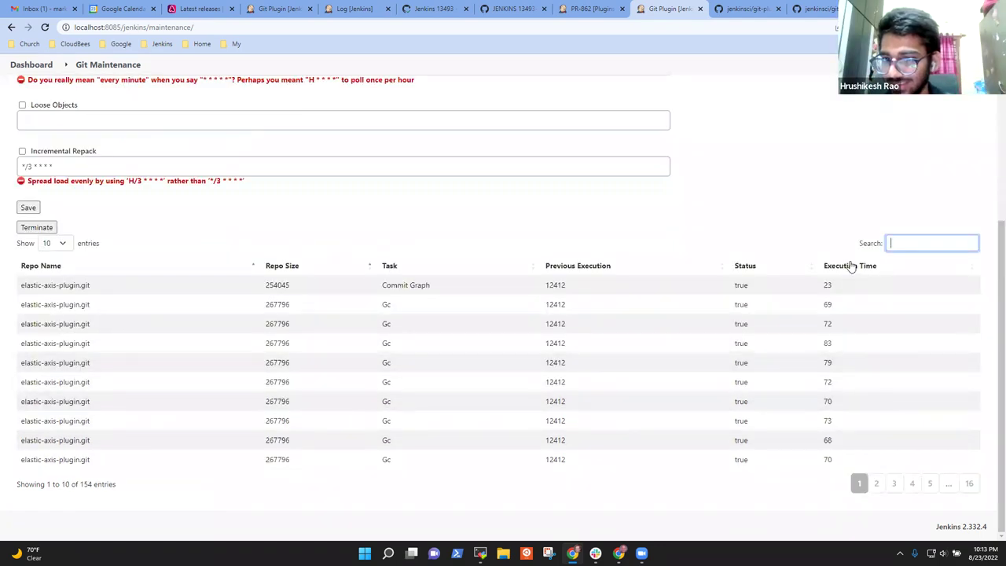
left_click(852, 267)
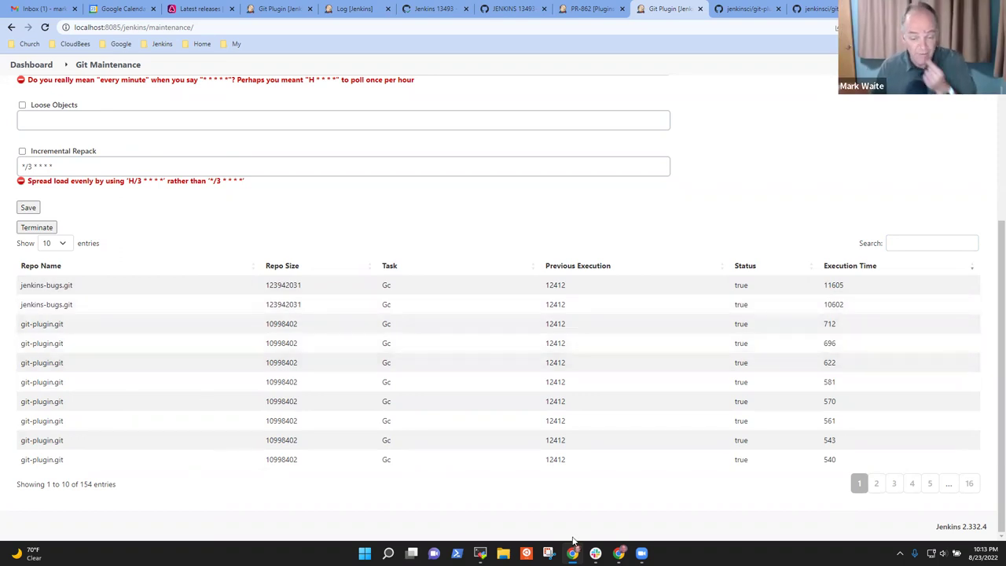
Run ls -altr on jenkins-bugs.git/, its objects/ and objects/pack/ folders.
mouse_move(481, 553)
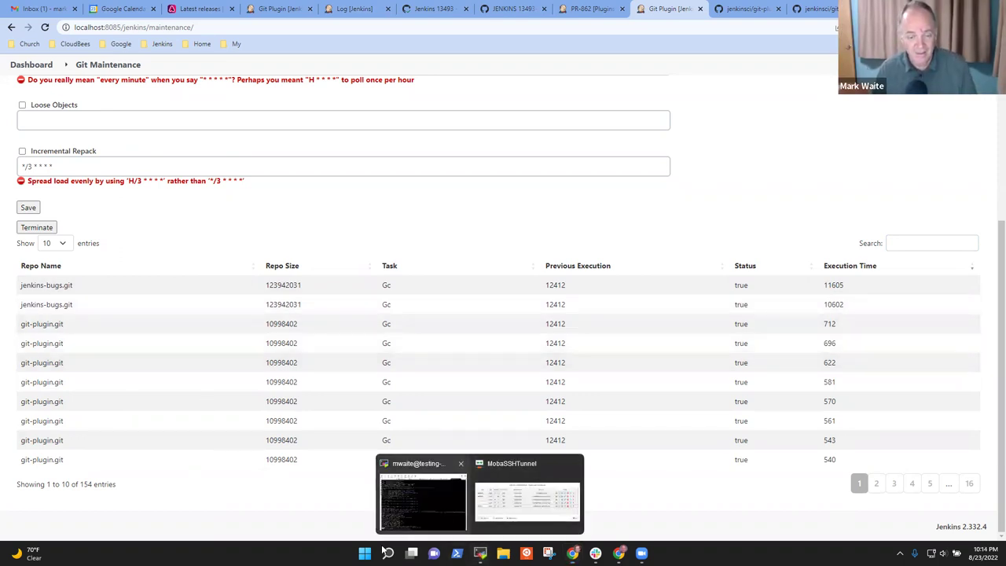
left_click(424, 494)
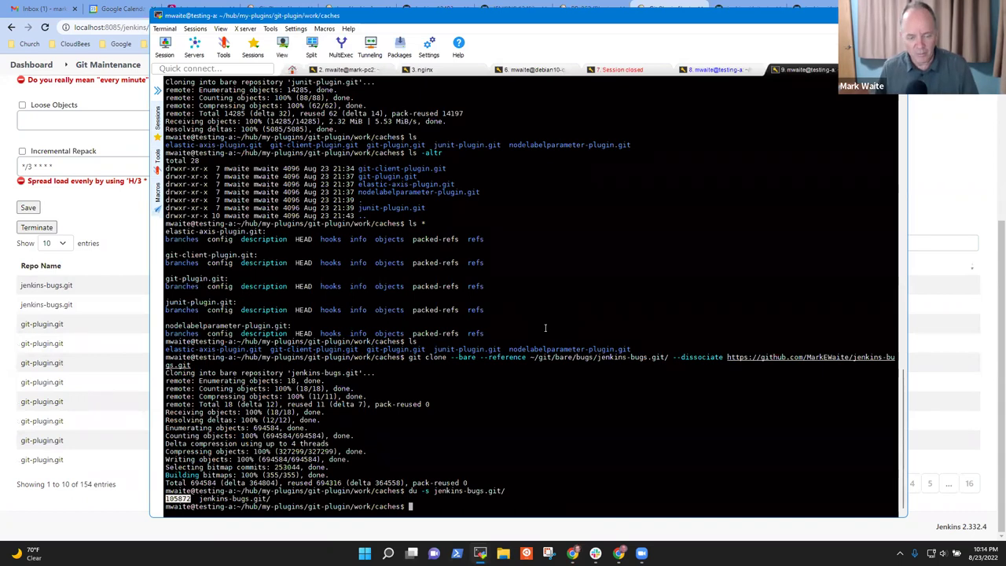
type("ls -altr ")
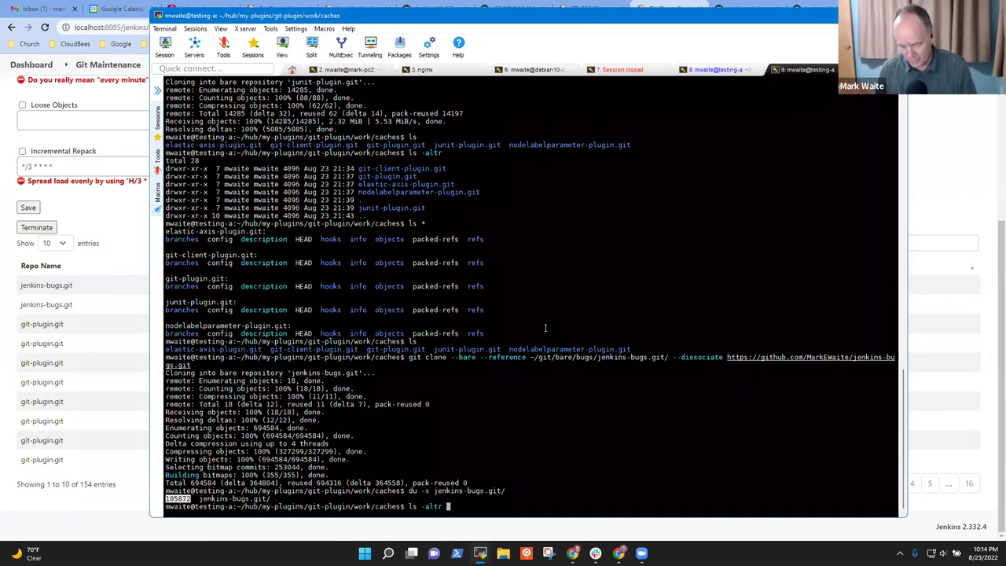
type("jenkins-bugs.git/")
key("Return")
key("Up")
type("objects/")
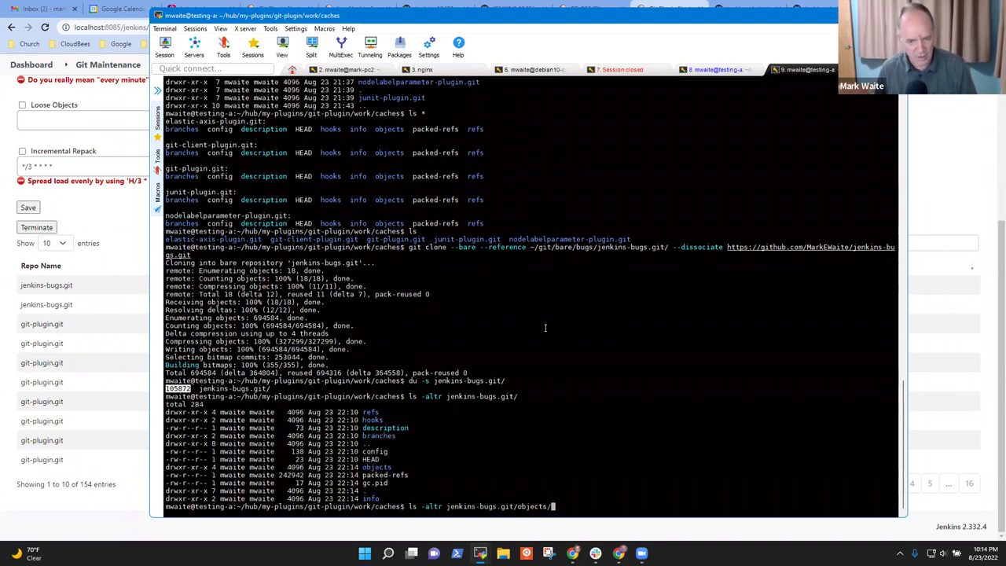
key("Return")
key("Up")
type("pack/")
key("Return")
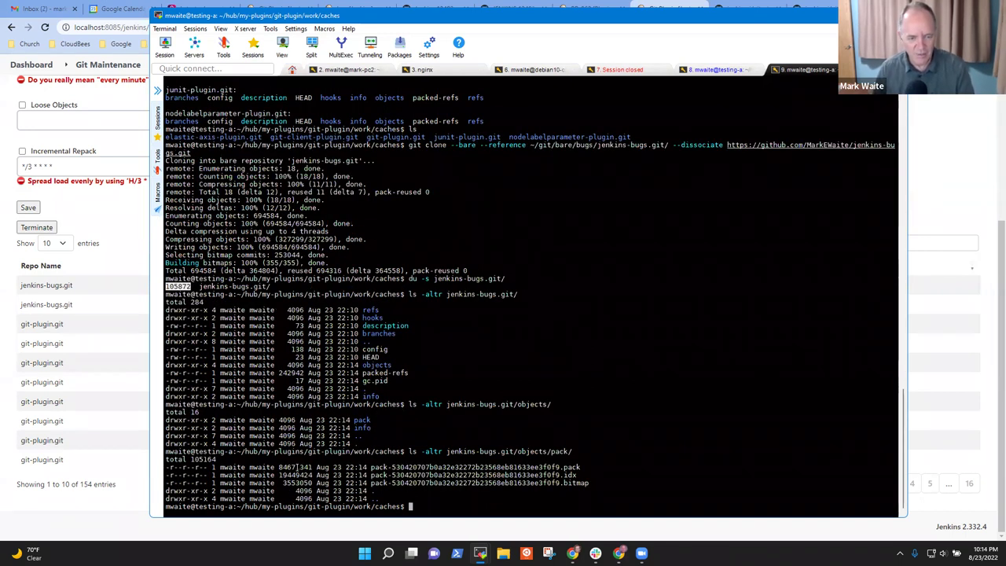
Inspect the .pack and .bitmap files, then list the caches folder and jenkins-bugs.git.
double_click(451, 467)
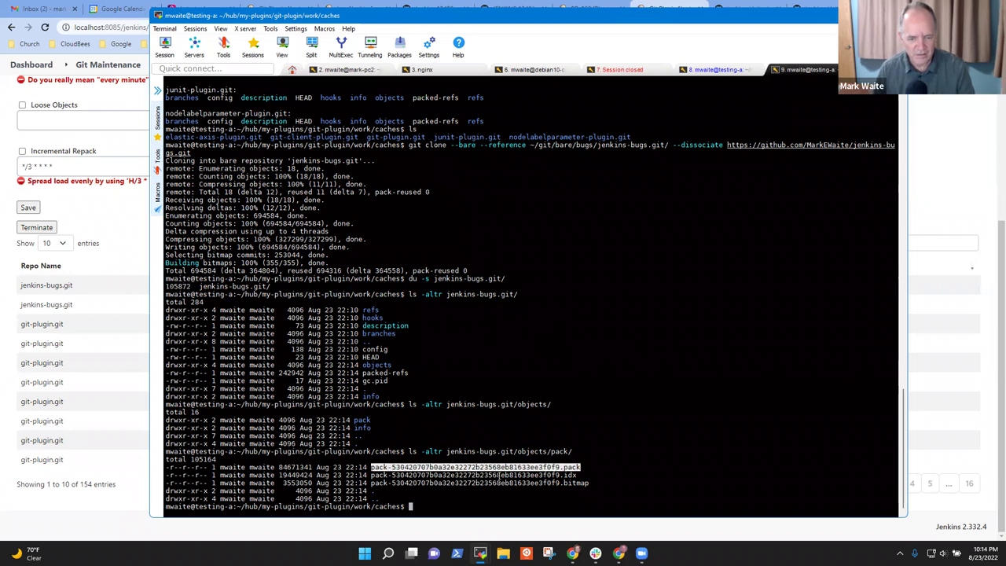
double_click(468, 483)
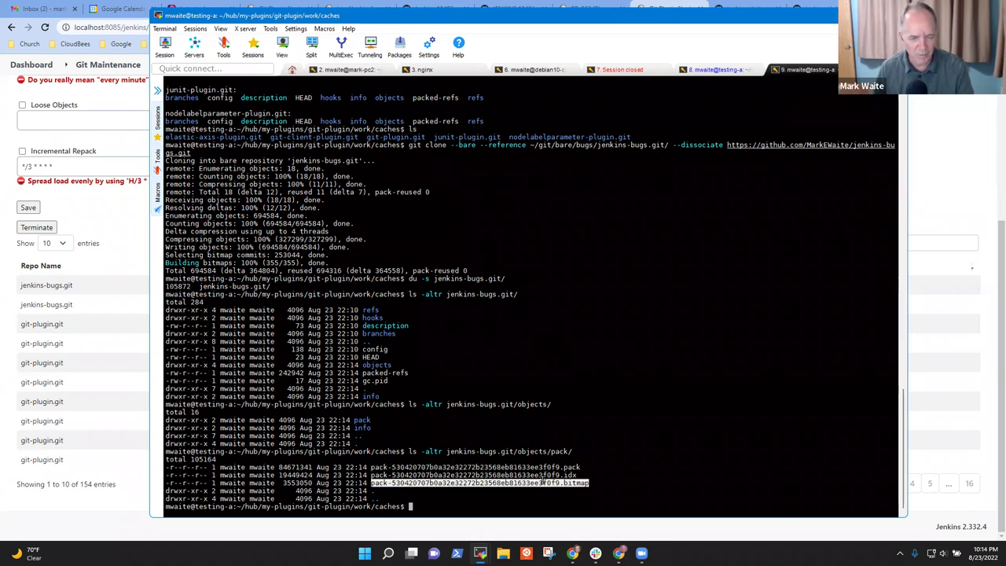
left_click(548, 432)
type("ls jen")
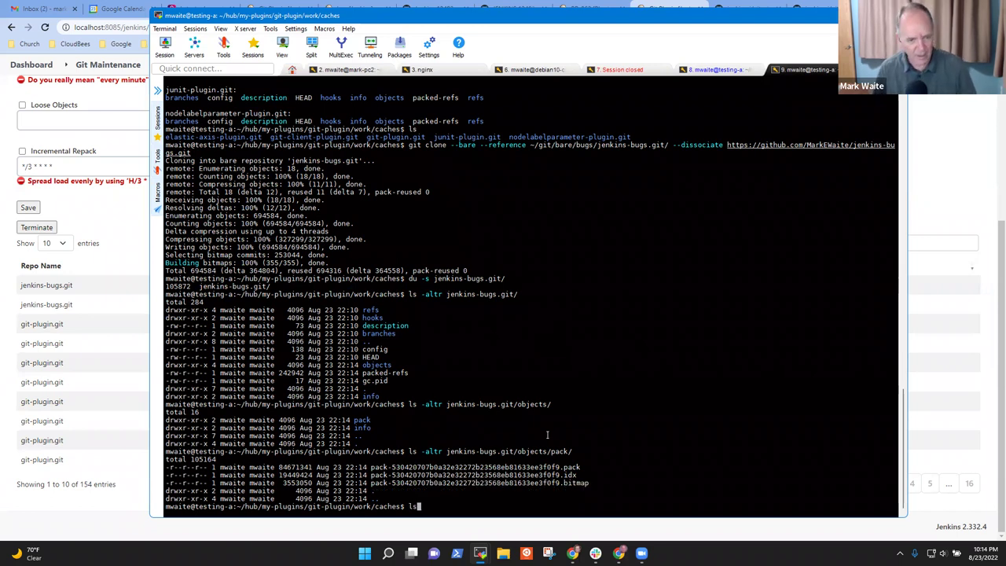
key("Return")
type("ls jenkins-bugs.git/")
key("Tab")
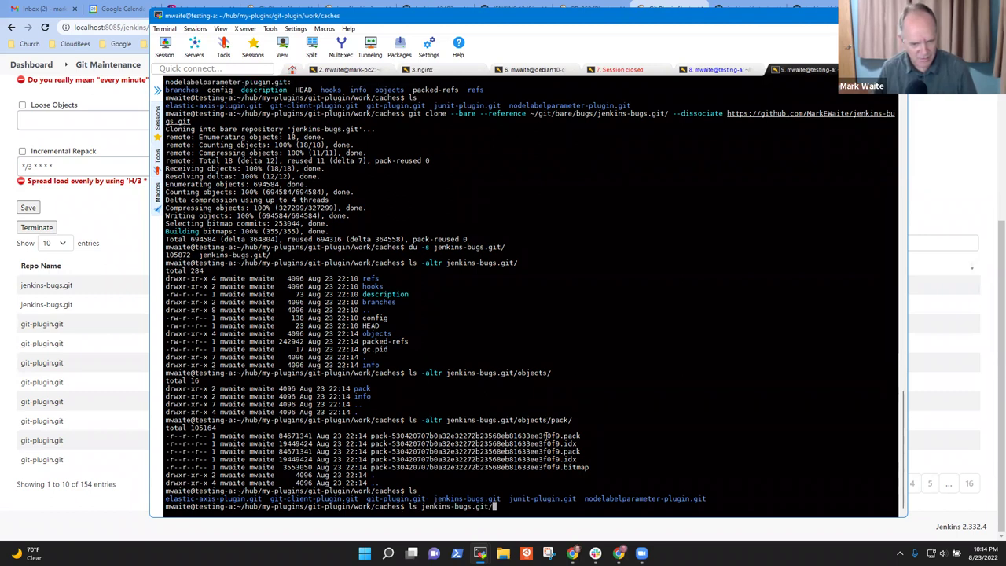
key("Return")
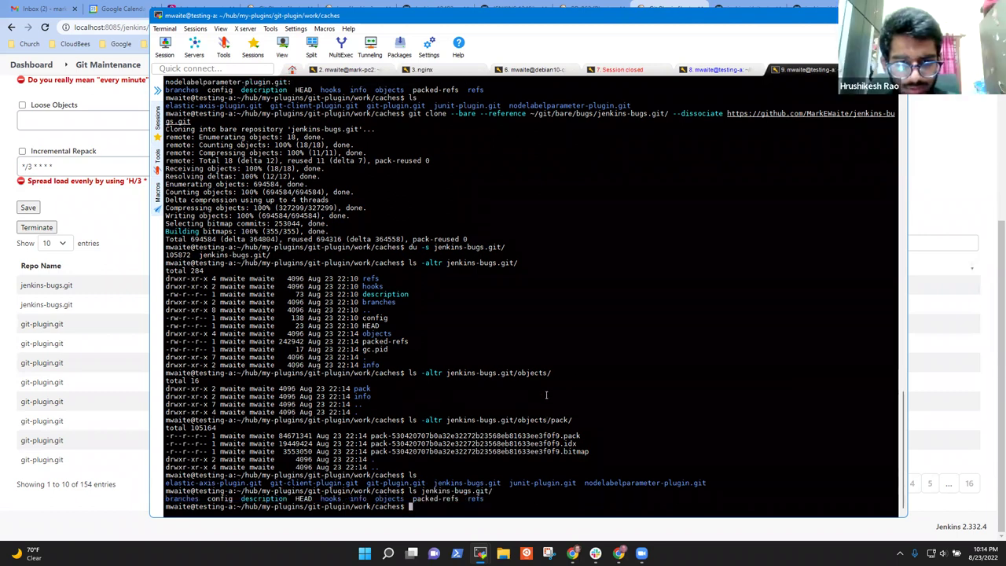
left_click(117, 221)
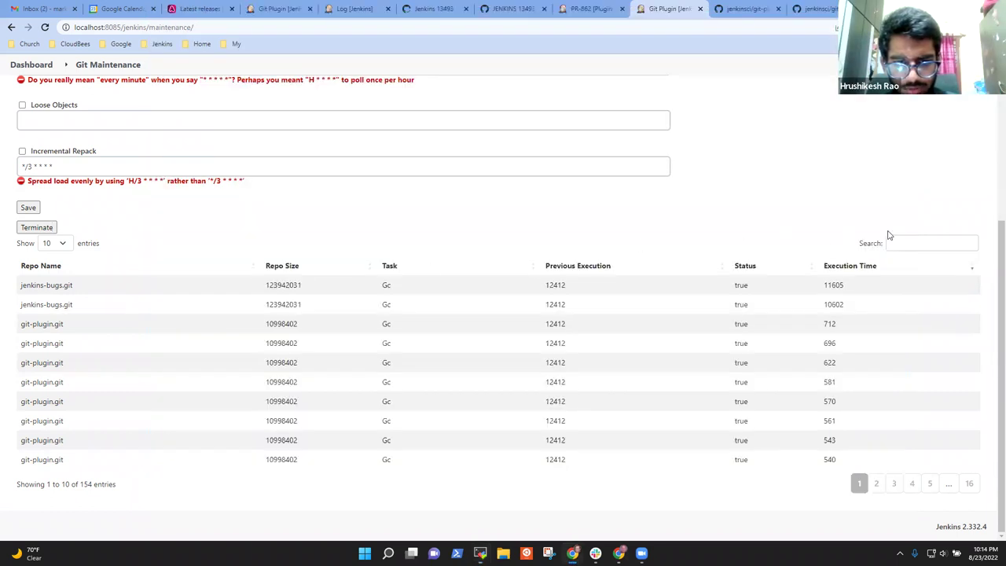
Review the Commit Graph and Gc cron schedules on the Git Maintenance page.
type("jenkins-bugs")
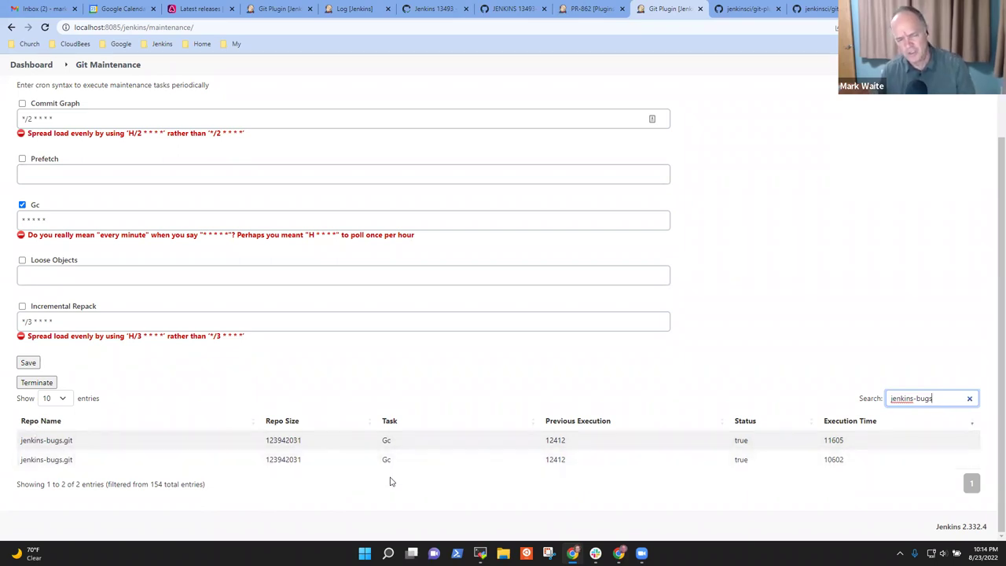
scroll(97, 337, "up", 2)
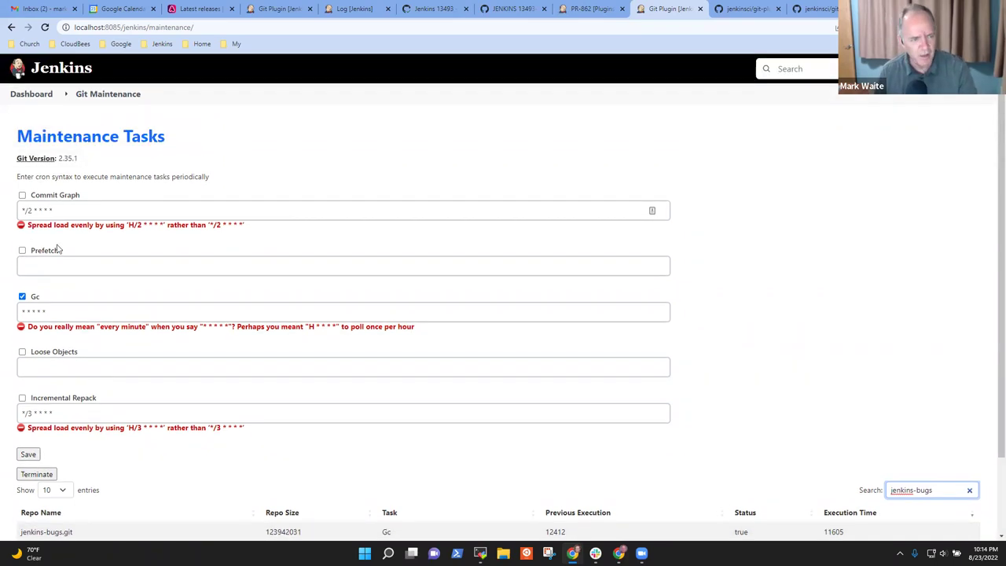
left_click(77, 211)
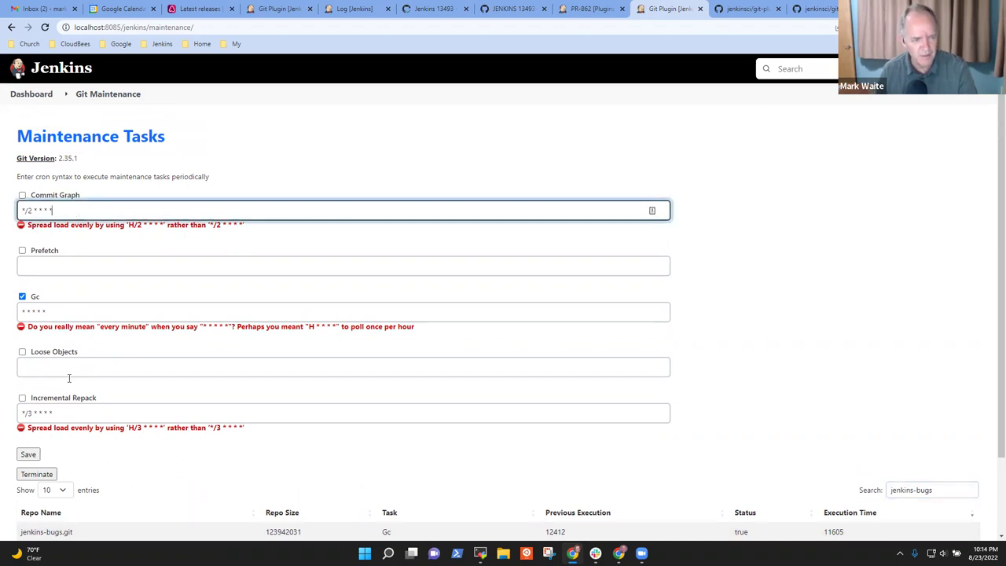
left_click(66, 312)
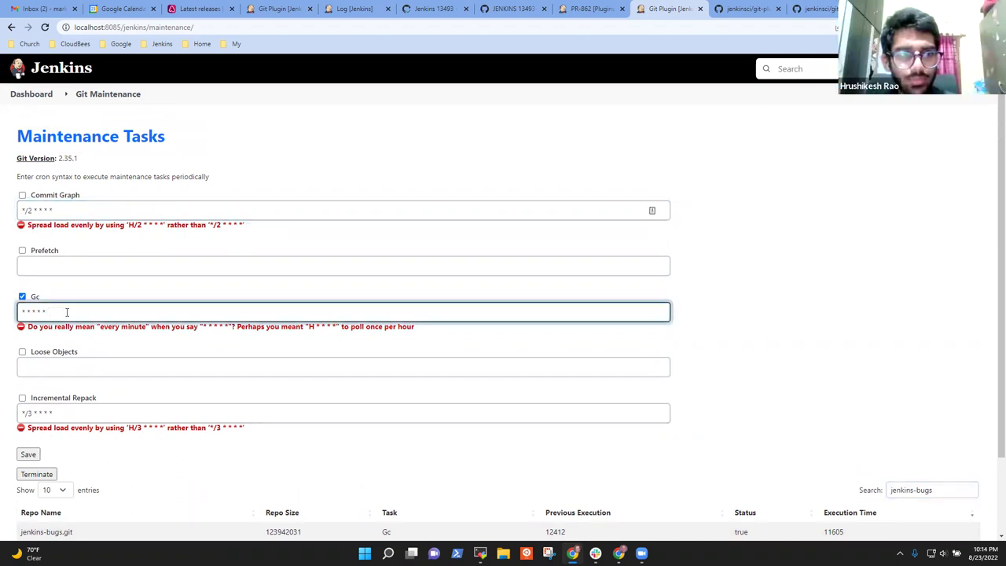
Reload the page and filter the task table by 'jenkins-bugs', fixing the typo.
left_click(122, 95)
scroll(158, 255, "down", 3)
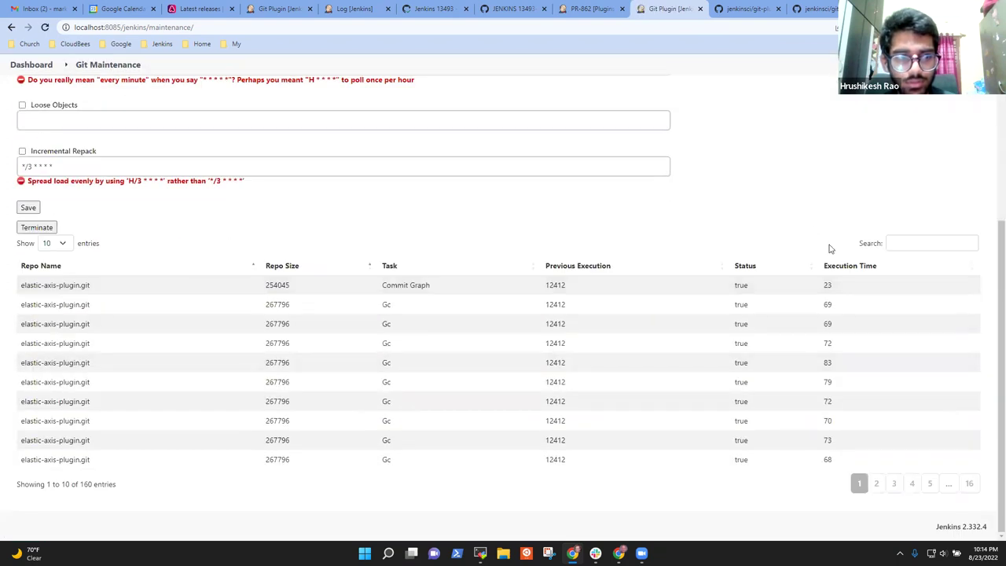
left_click(918, 243)
type("je")
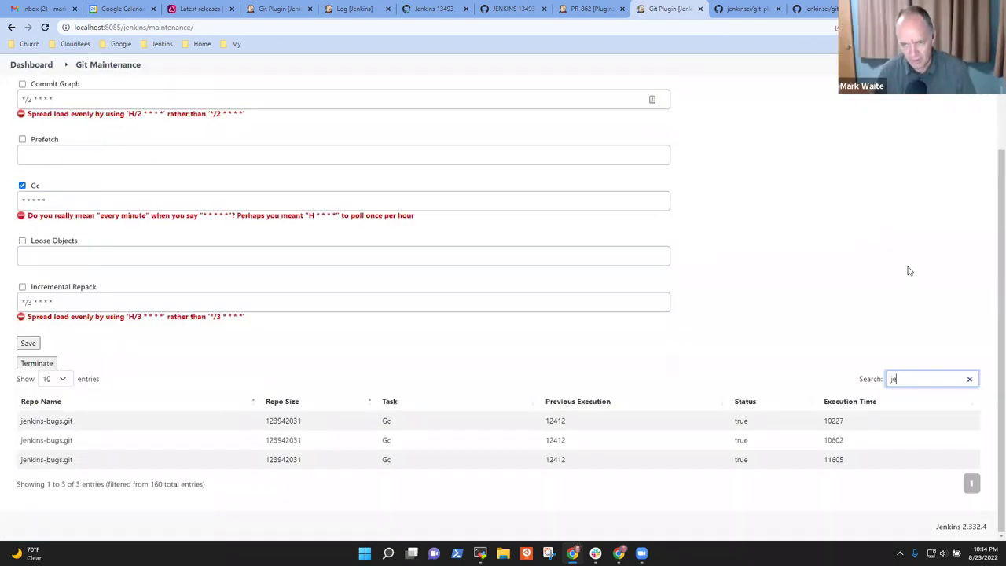
type("nknis-bugs")
key("ctrl+a")
type("jenkins-bugs")
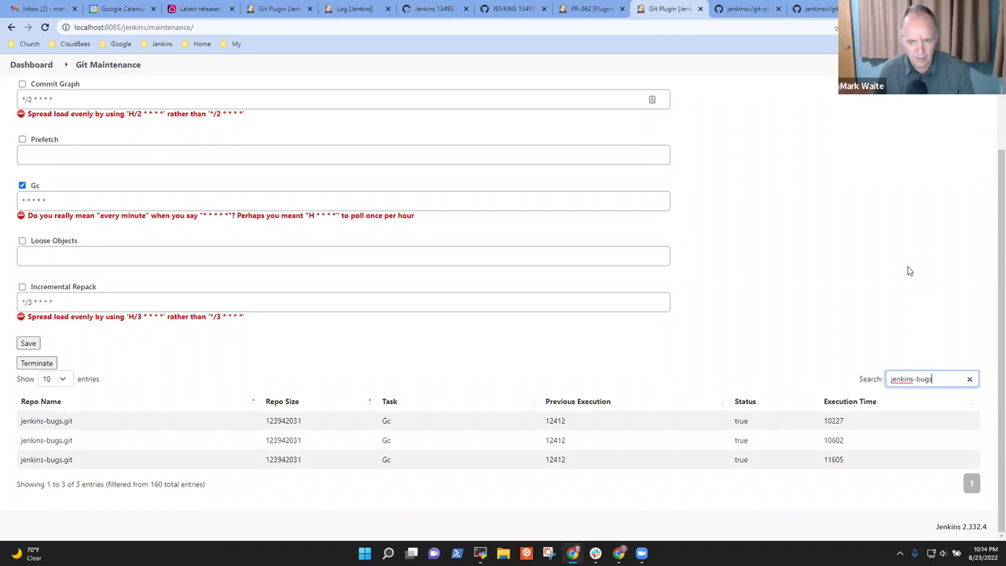
scroll(122, 250, "up", 2)
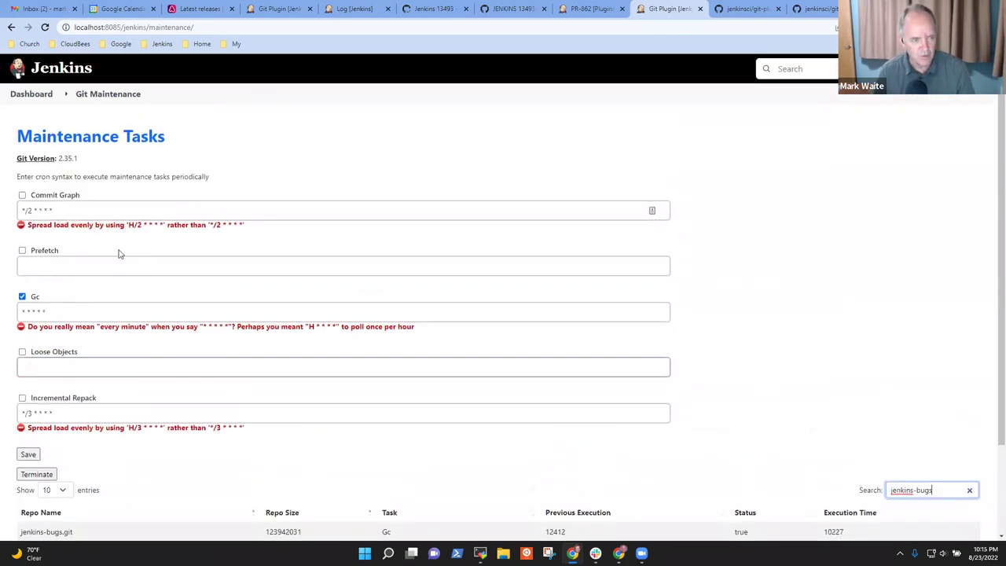
Set the Gc cron to */3 * * * * and Incremental Repack to */5 * * * *, then save.
left_click(74, 315)
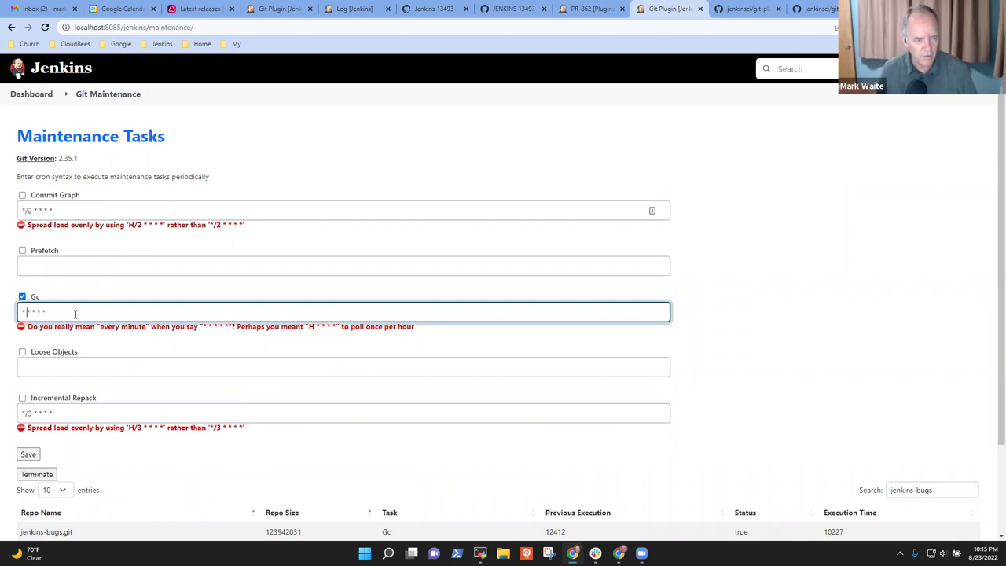
type("/3")
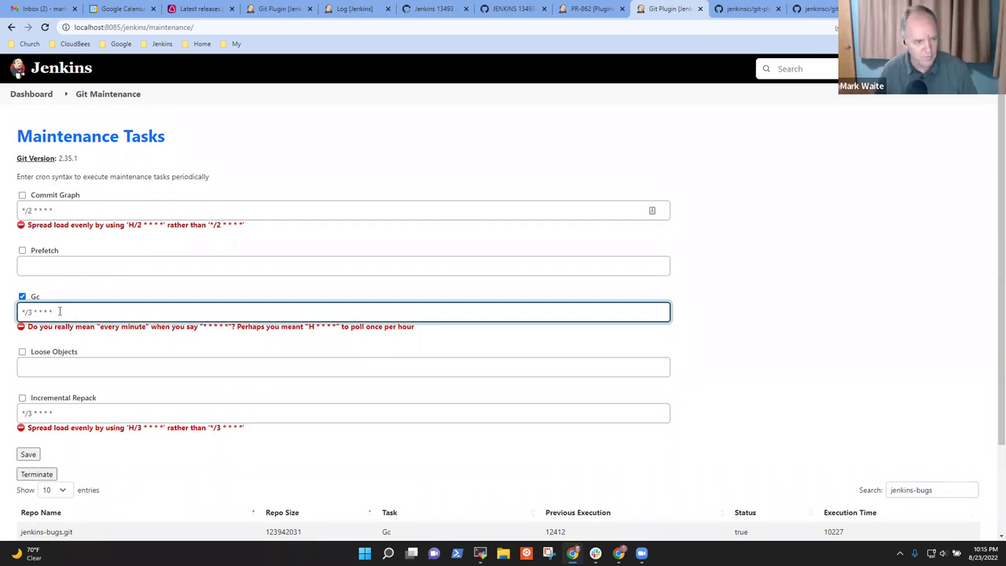
left_click(73, 410)
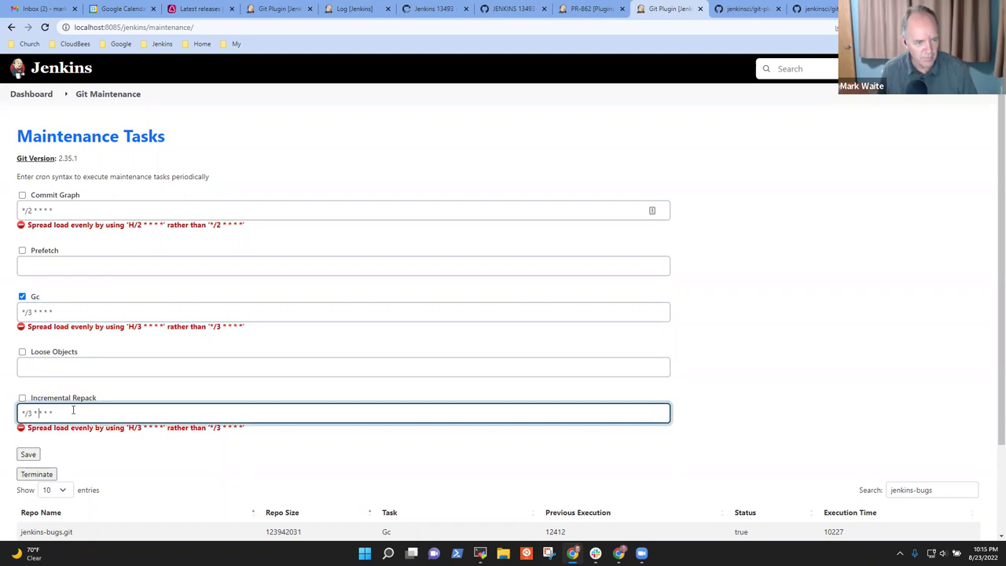
key("BackSpace")
type("5")
left_click(28, 454)
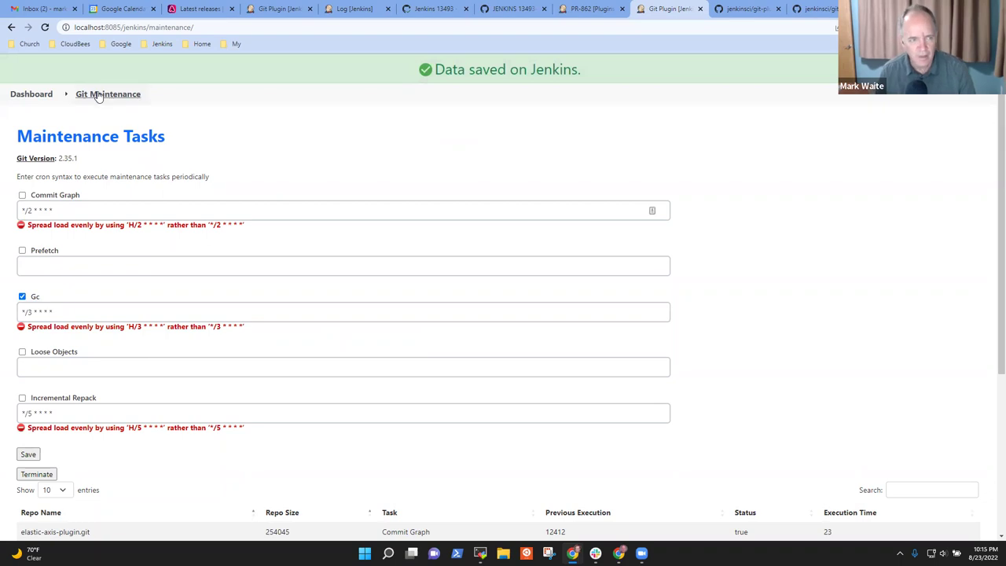
Reload Git Maintenance and filter the task table by 'jenkins-bugs'.
left_click(98, 94)
scroll(417, 228, "down", 2)
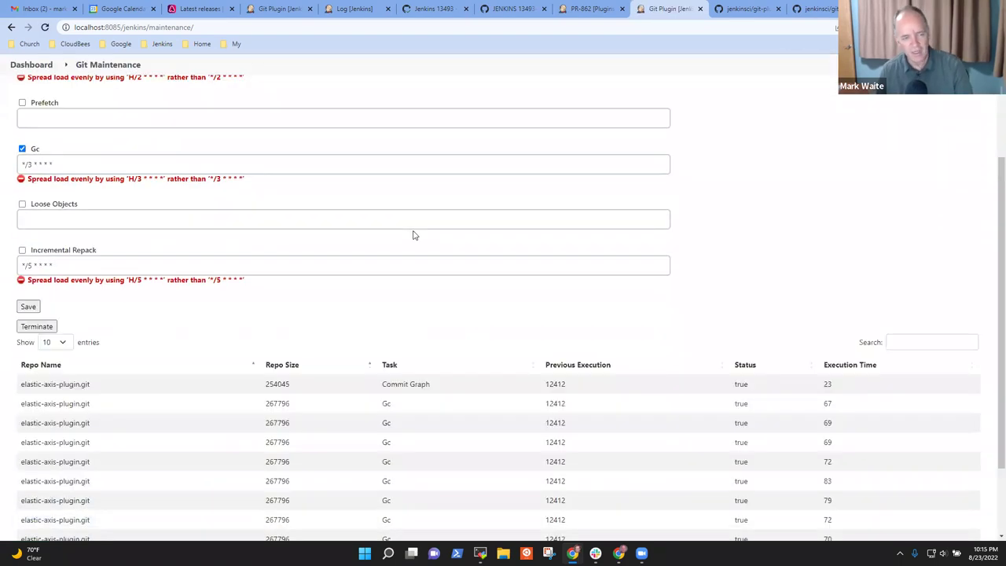
scroll(414, 235, "down", 2)
left_click(927, 247)
type("jenkins-bugs")
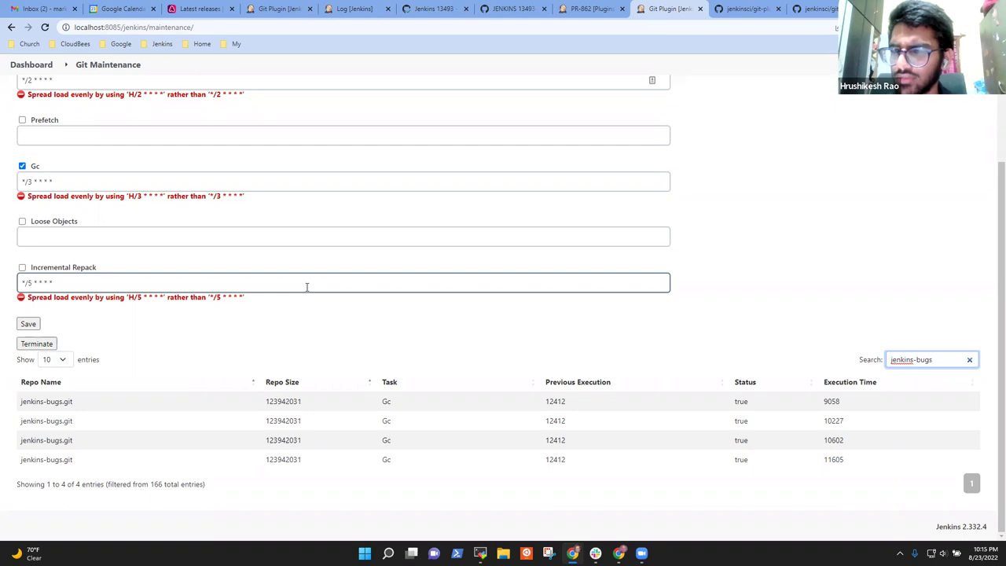
Reload the PR-862 build page to check its progress.
left_click(588, 9)
left_click(190, 65)
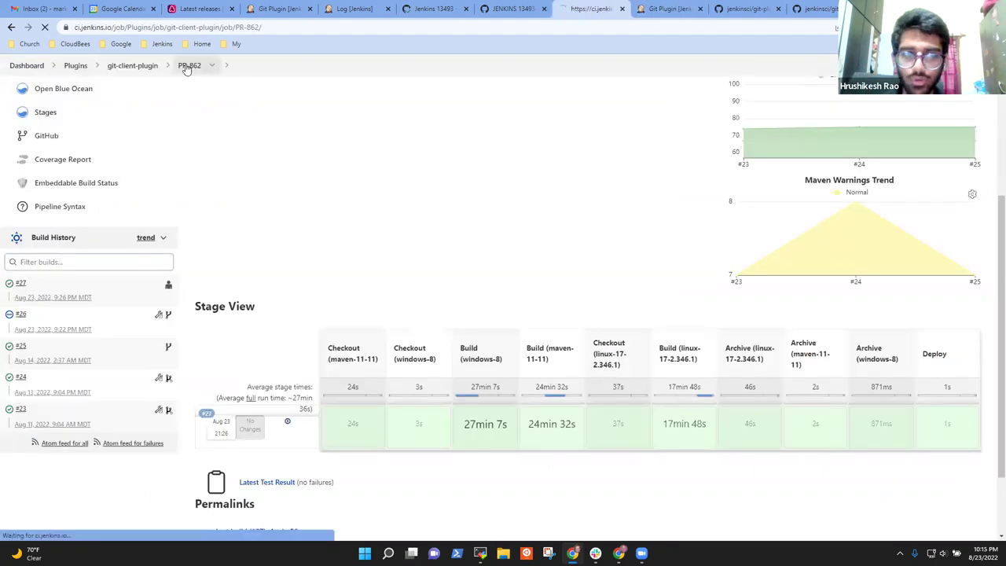
left_click(668, 8)
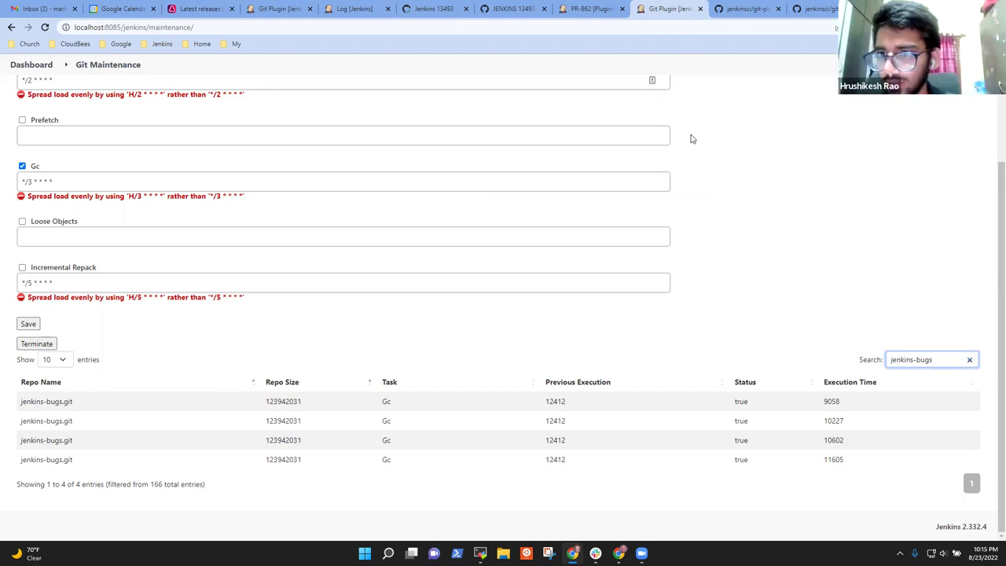
Reload Git Maintenance and start retyping the 'jenkins-bugs' search filter.
left_click(104, 65)
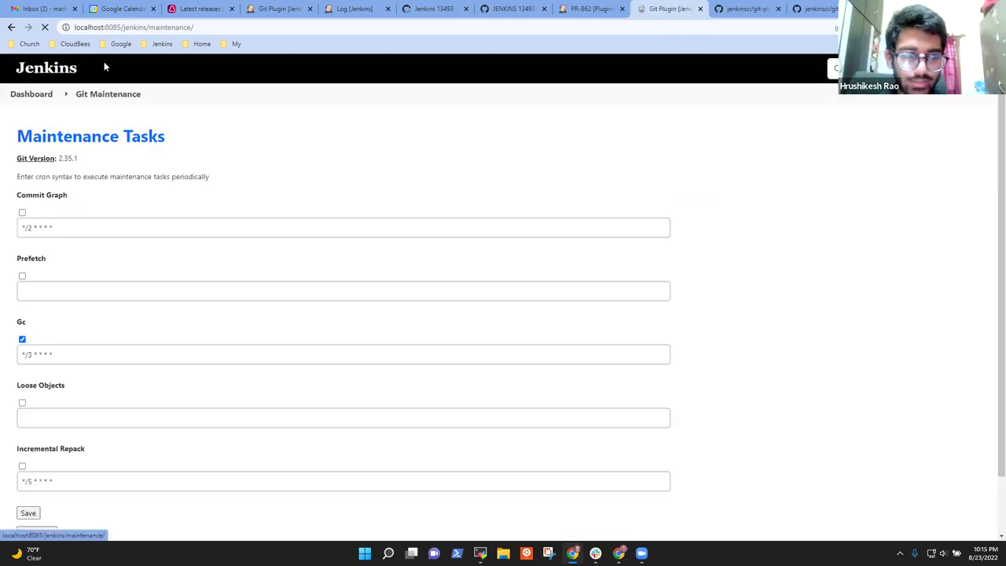
scroll(210, 270, "down", 4)
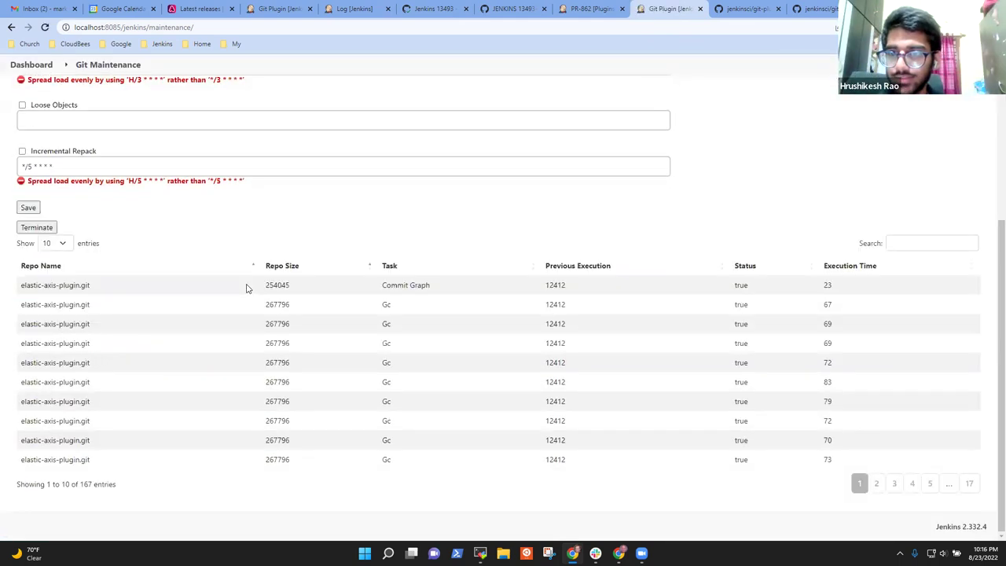
left_click(912, 244)
type("jenkins-")
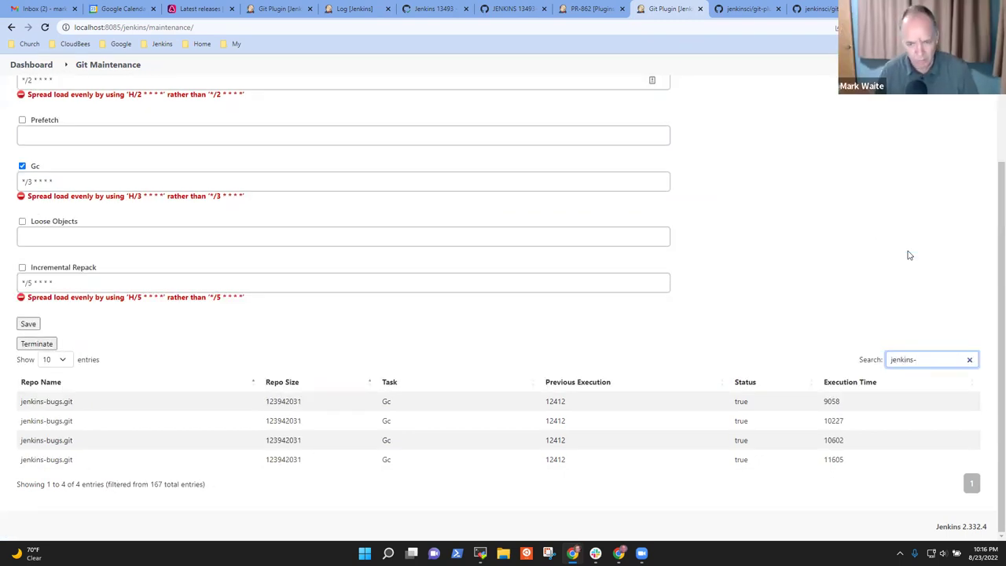
key("BackSpace")
type("-")
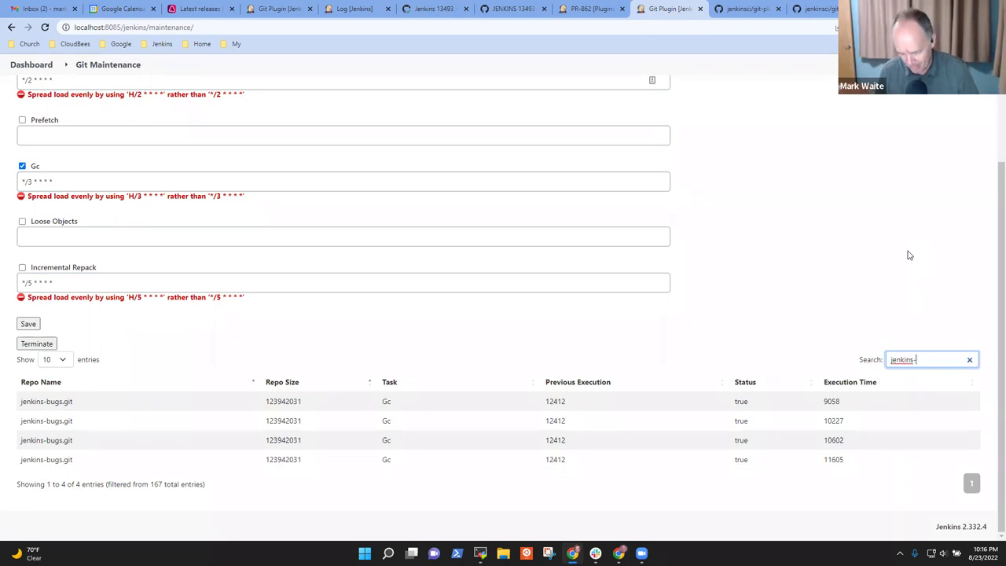
key("BackSpace")
type("-")
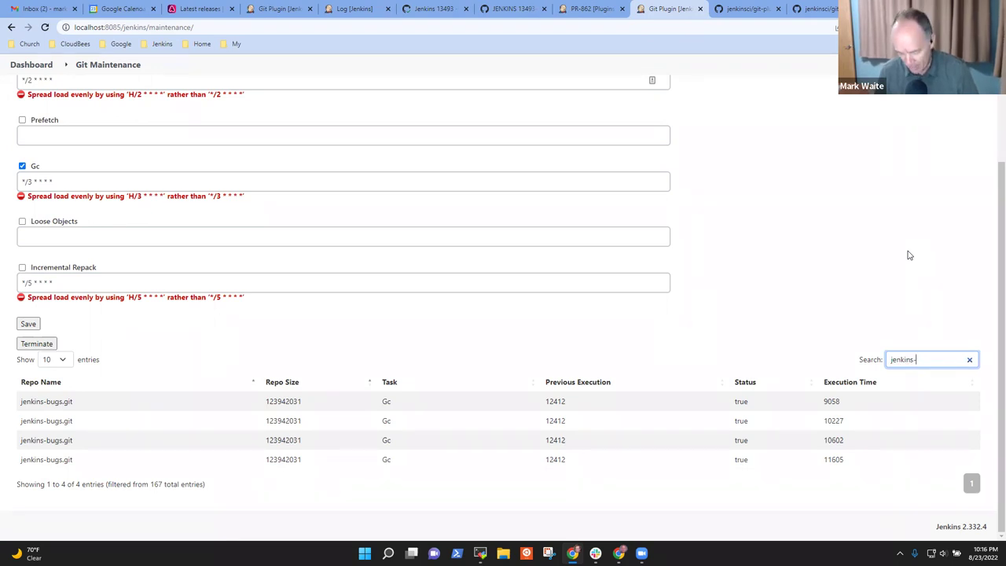
type("bnugs")
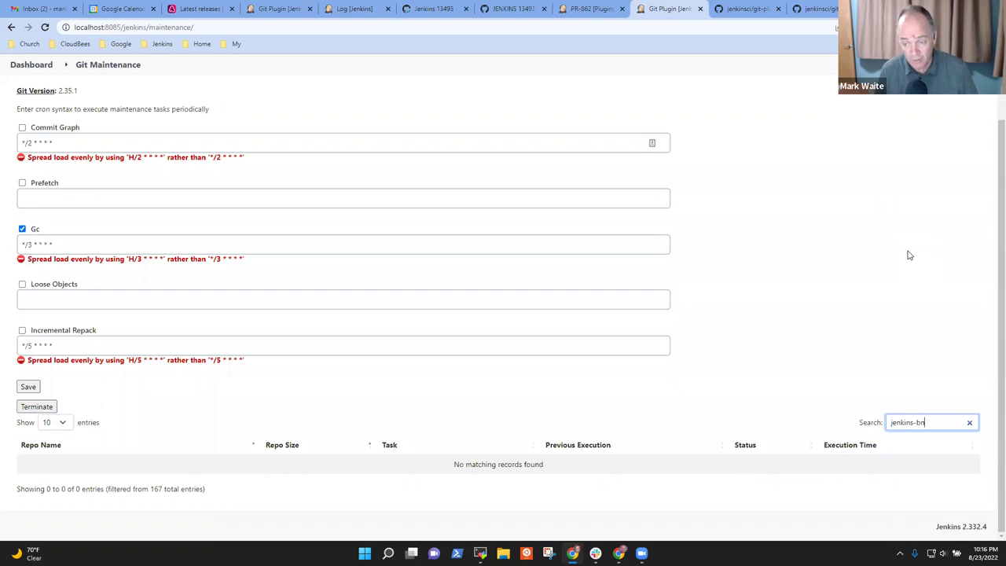
key("BackSpace")
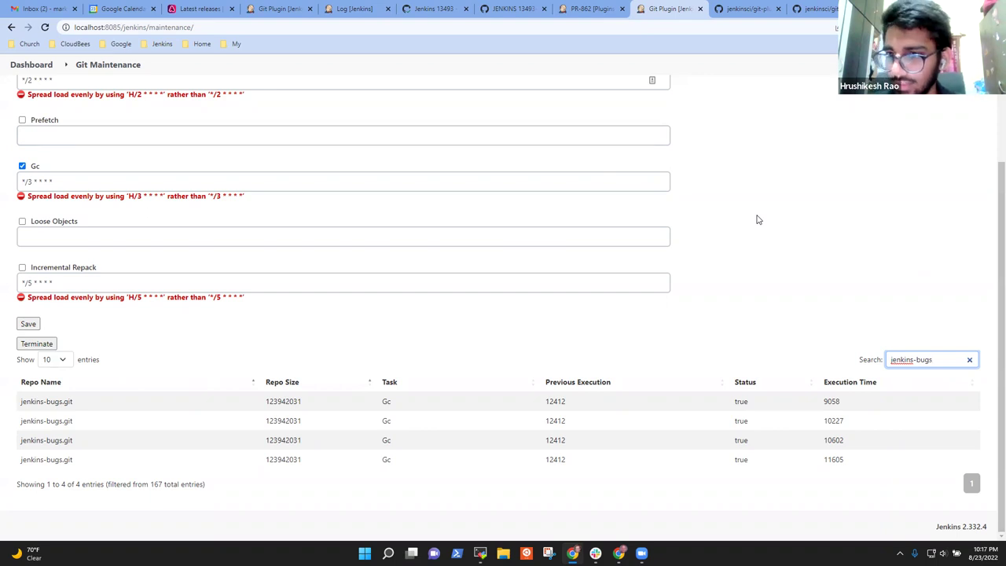
Reload Git Maintenance and filter by 'jenkins-bugs', showing six Gc runs among 178 records.
left_click(114, 66)
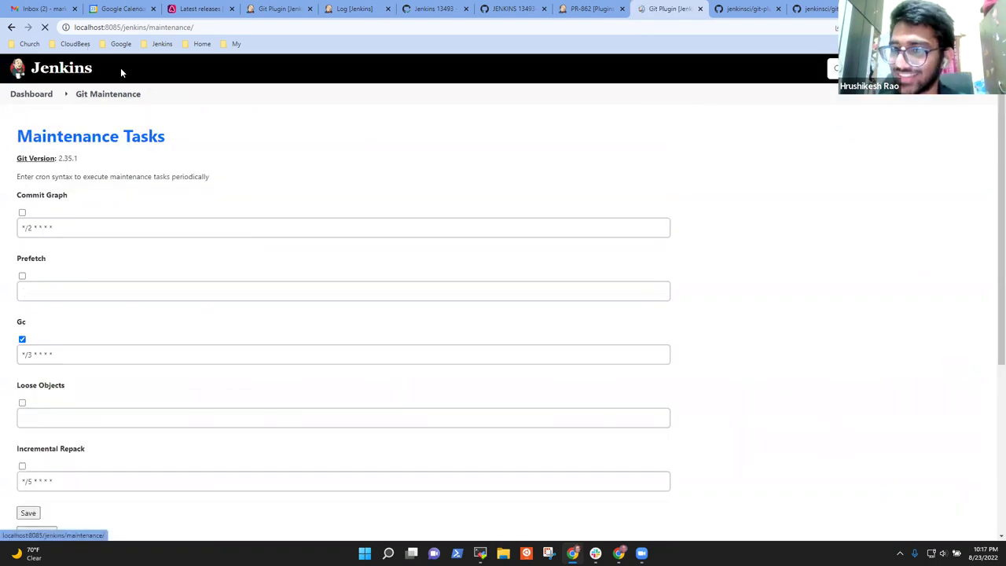
scroll(359, 155, "down", 4)
left_click(939, 244)
type("jenkins-bugs")
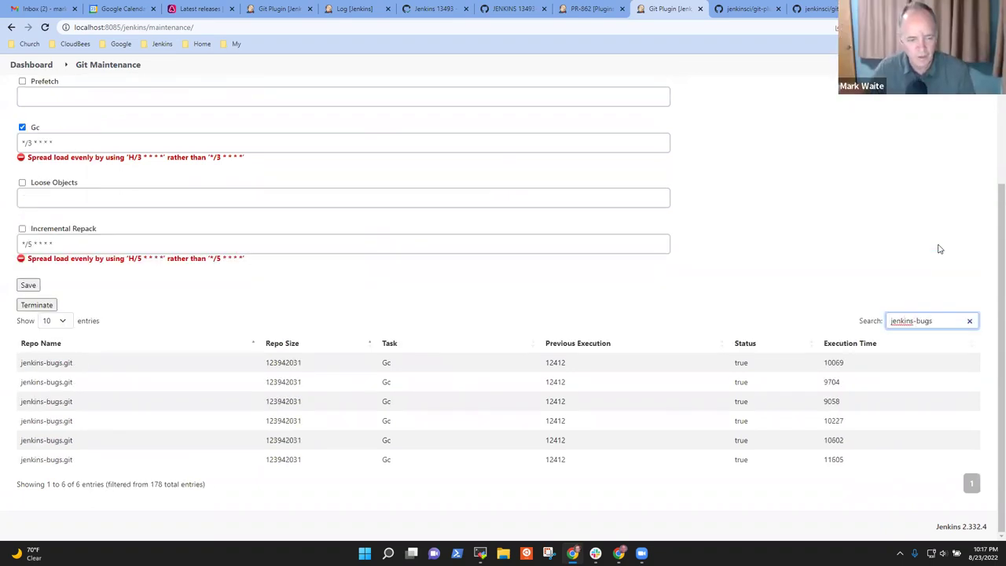